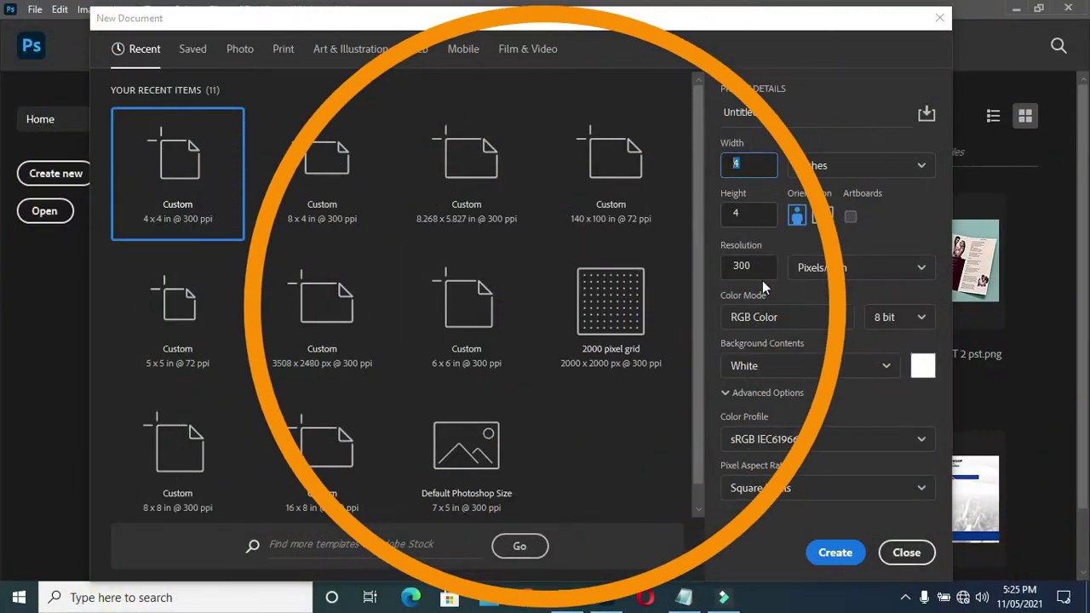
- Create the blank white 1200 × 1200 px, 300 ppi document
left_click(834, 552)
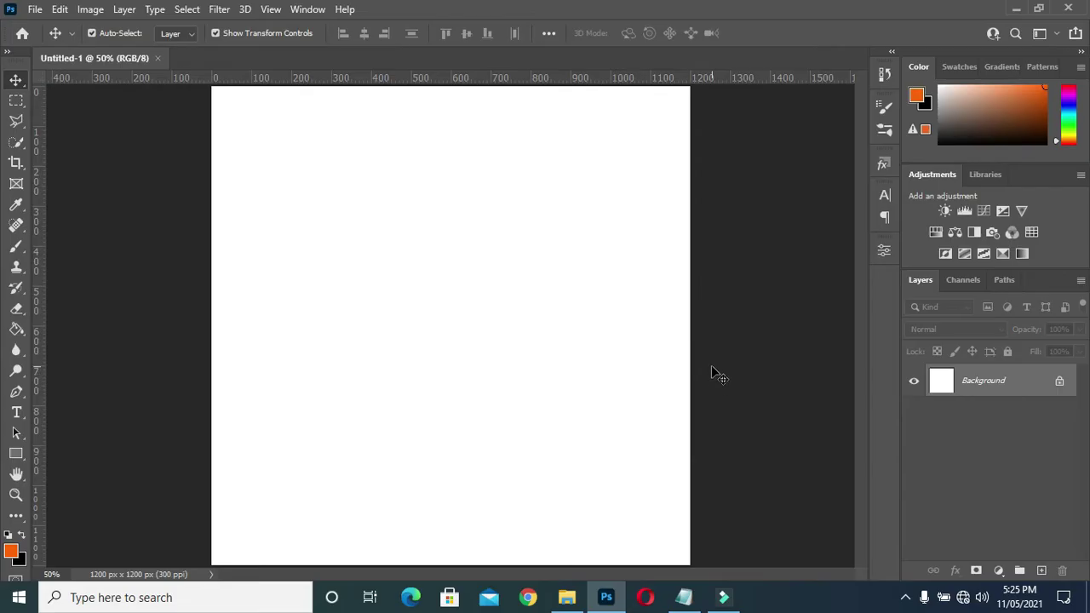
left_click(566, 597)
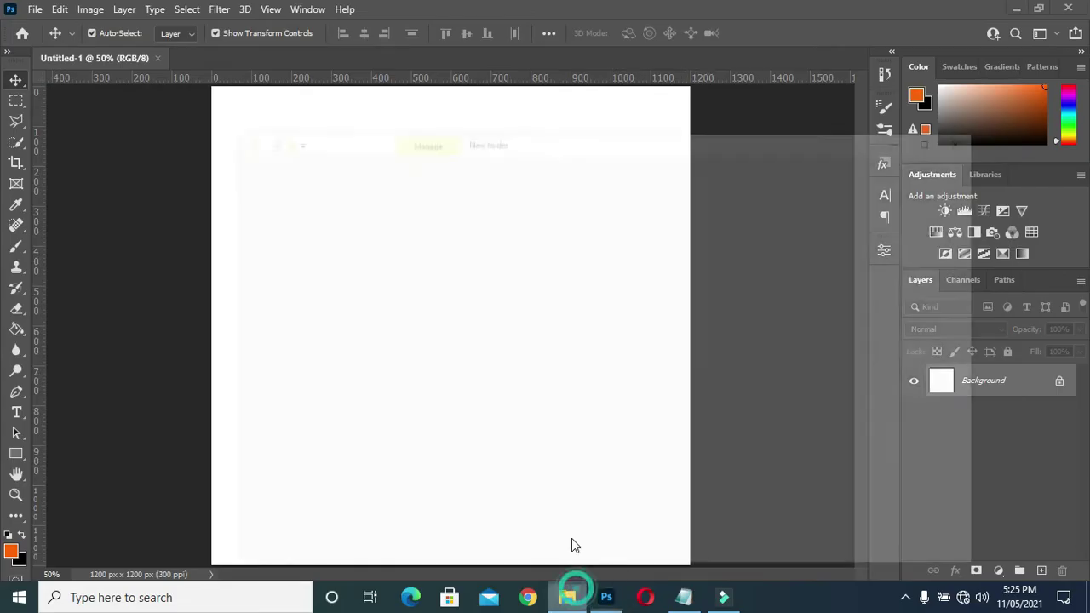
- Place the yellow texture image '1' and stretch it to cover the whole canvas
mouse_move(406, 233)
left_mouse_down()
mouse_move(110, 343)
mouse_move(321, 342)
left_mouse_up()
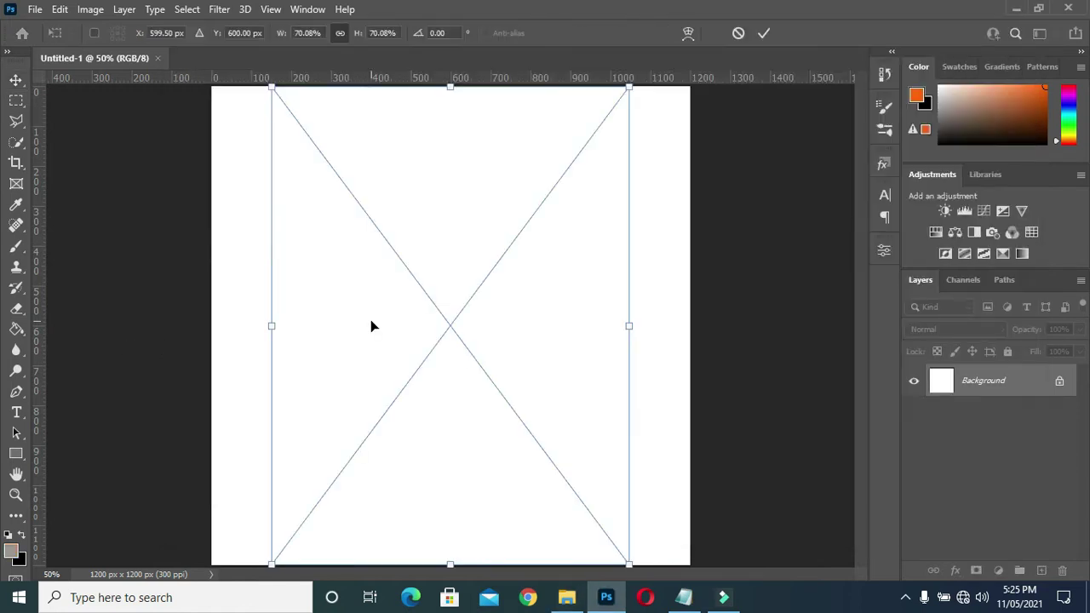
left_click_drag(645, 323, 784, 324)
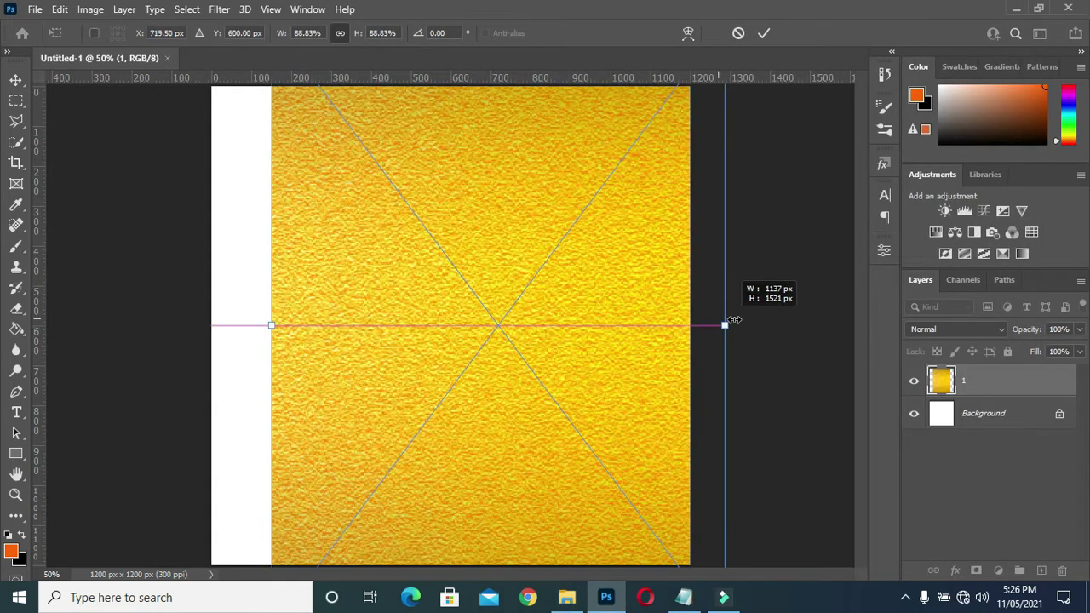
left_click_drag(274, 324, 175, 325)
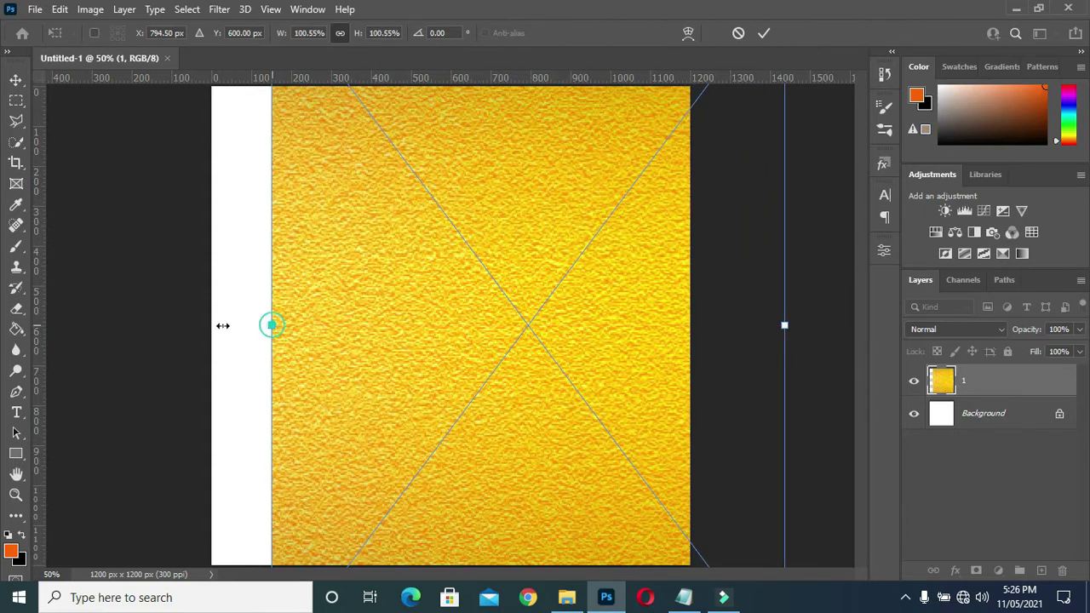
left_click_drag(336, 328, 292, 320)
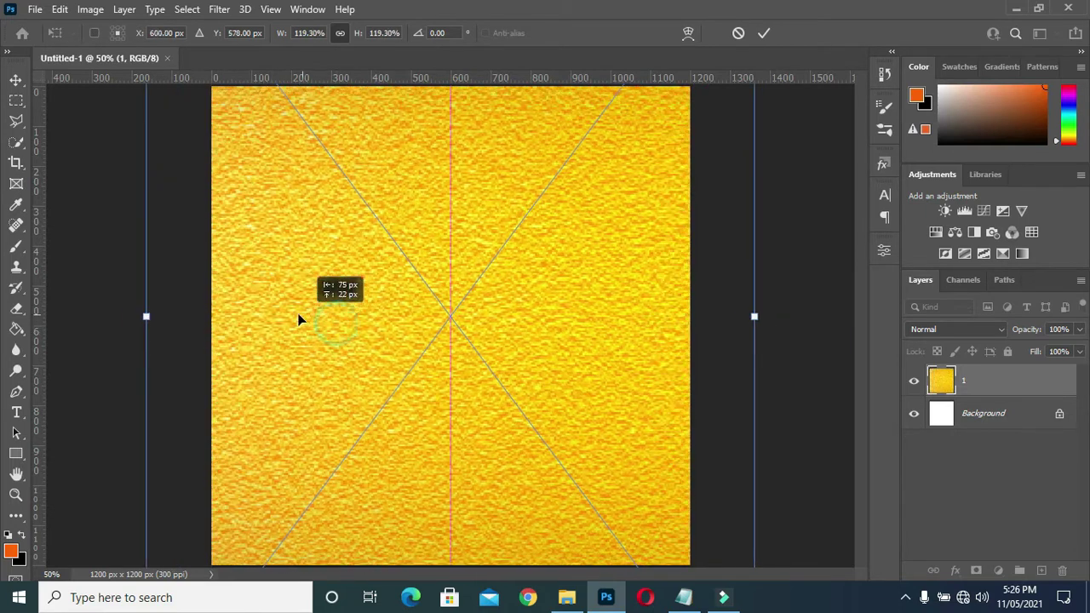
key("Return")
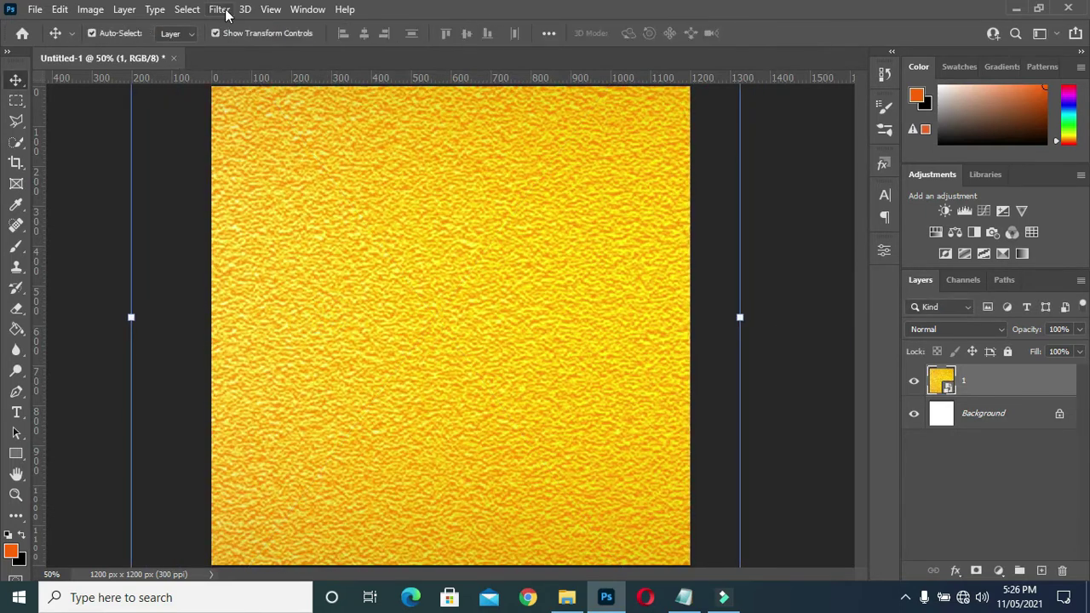
left_click(226, 12)
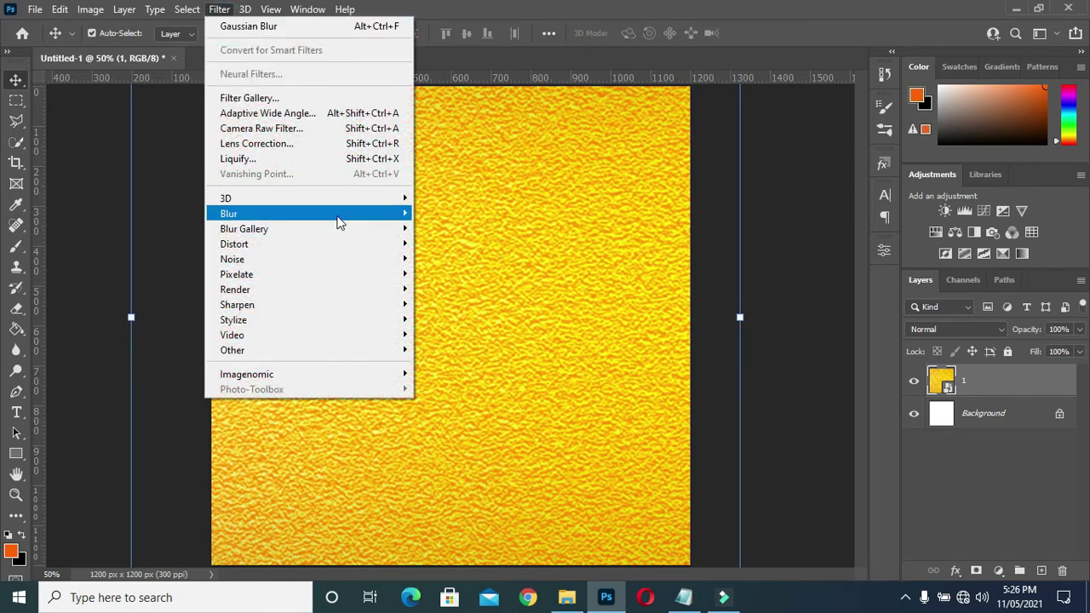
- Blur texture layer '1' with an 8.6-pixel Gaussian Blur smart filter
mouse_move(228, 214)
left_click(447, 274)
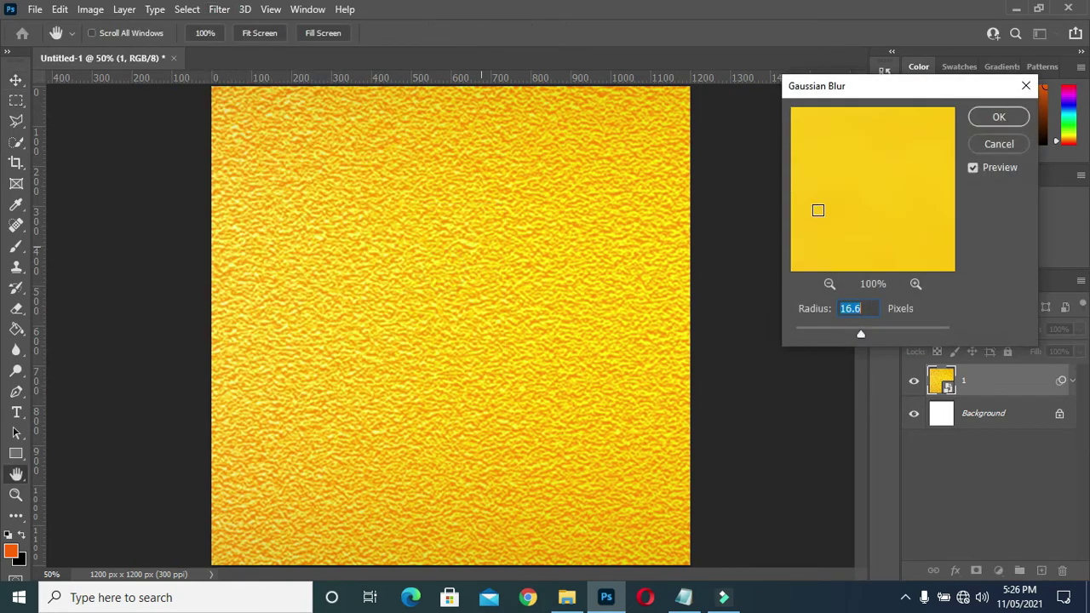
left_click_drag(860, 333, 852, 335)
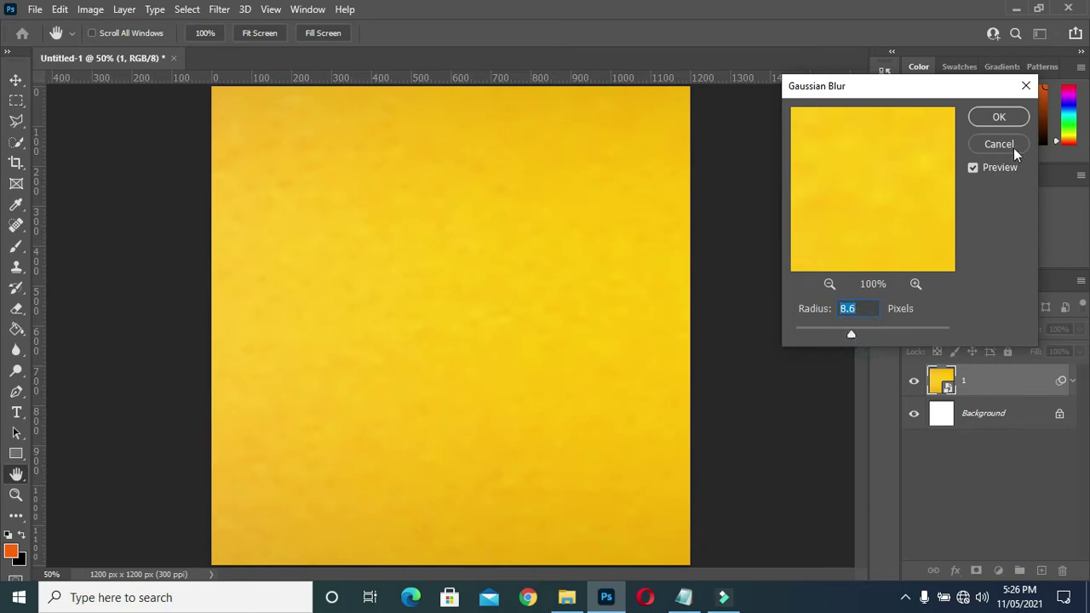
left_click(998, 118)
key("v")
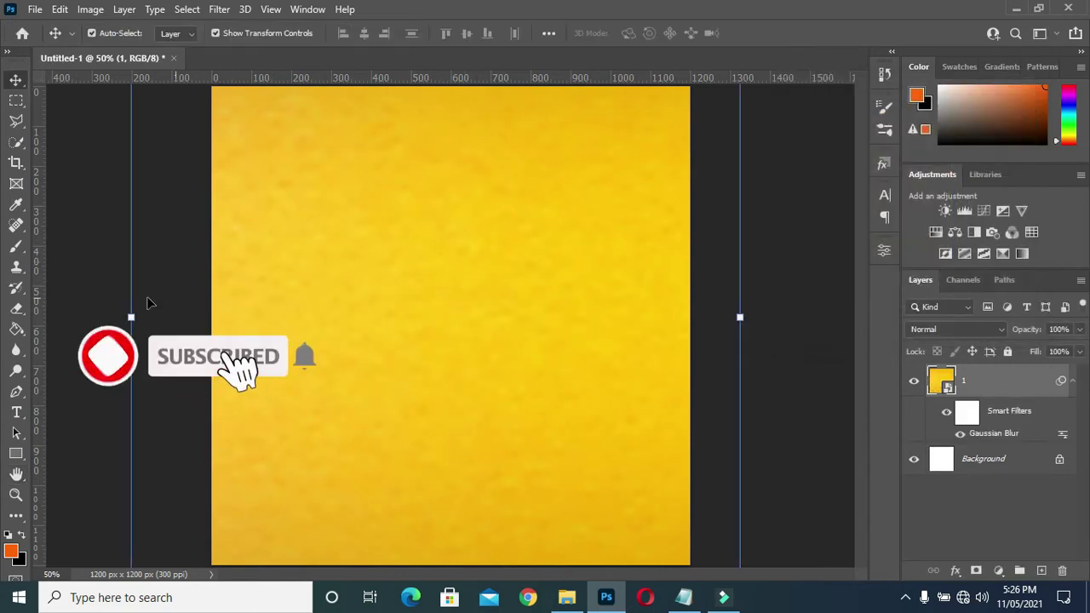
left_click(108, 304)
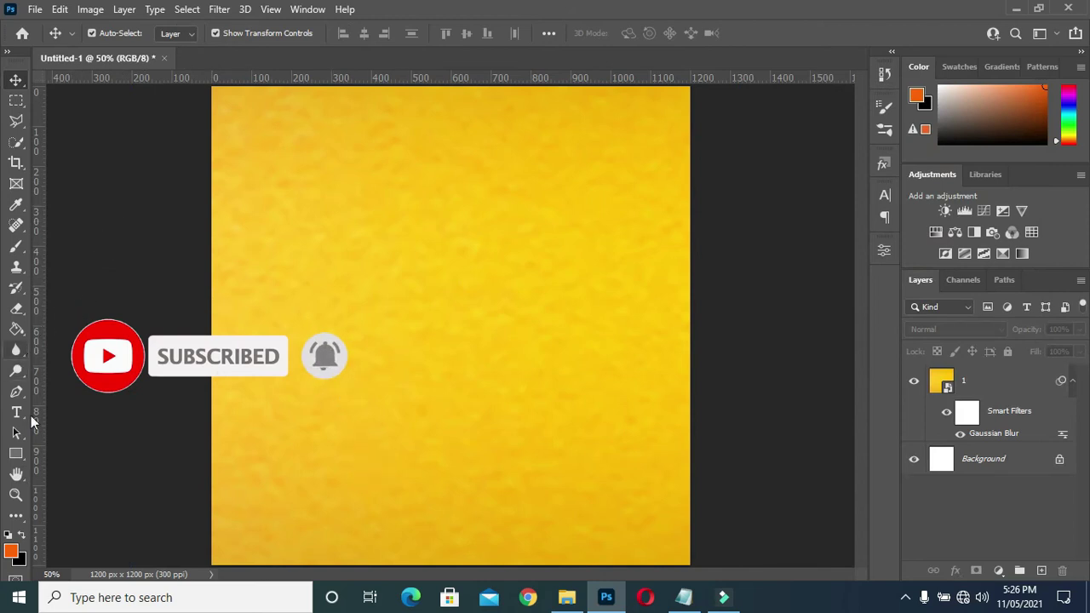
left_click(16, 453)
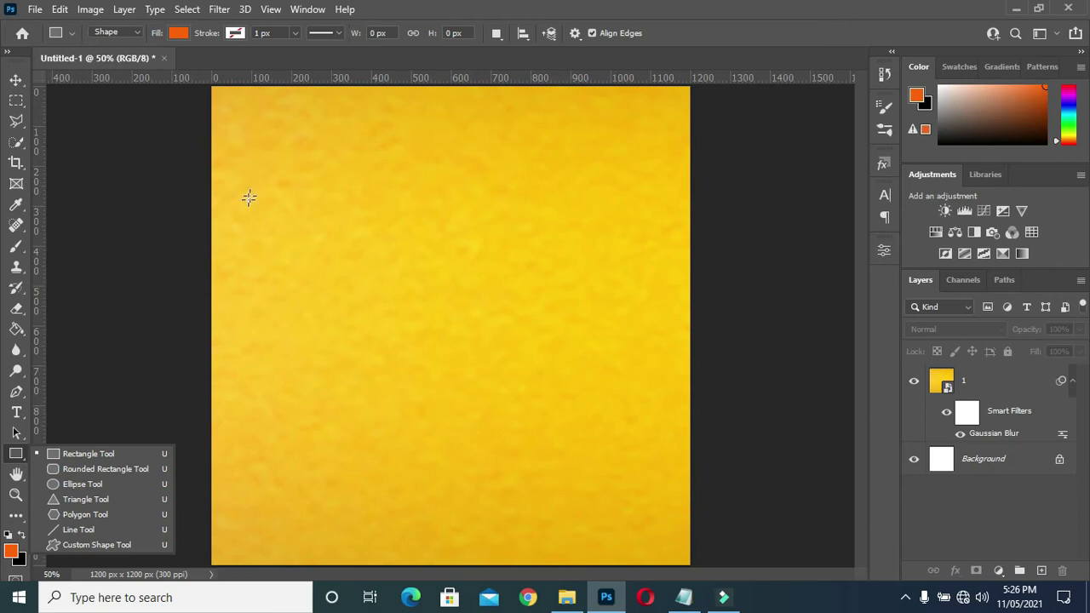
left_click(85, 482)
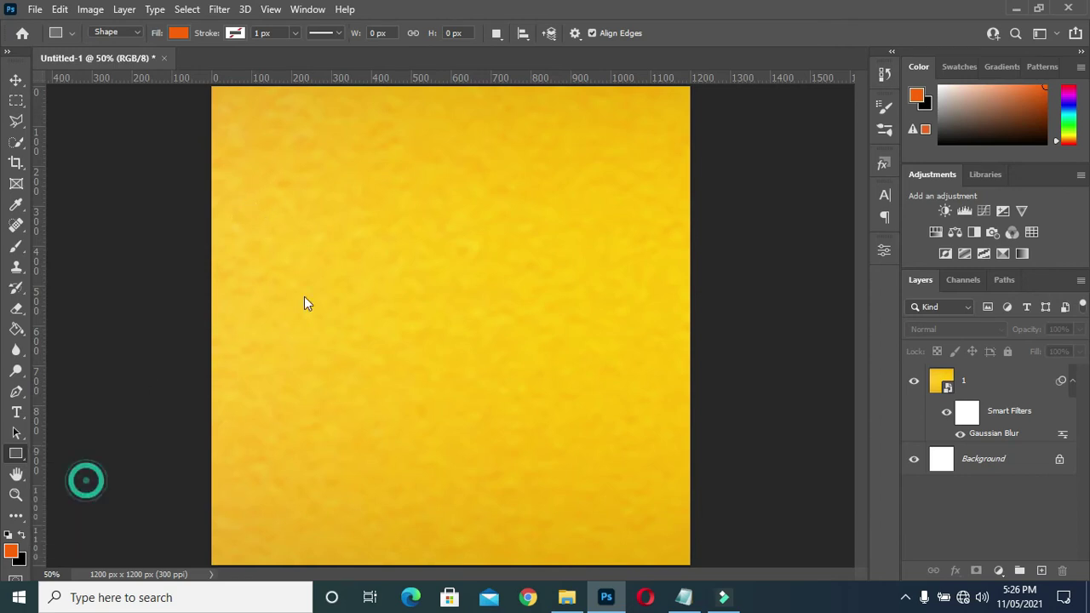
- Draw a 336 × 336 px orange circle, layer Ellipse 1, in the upper-left area
left_click_drag(277, 225, 400, 355)
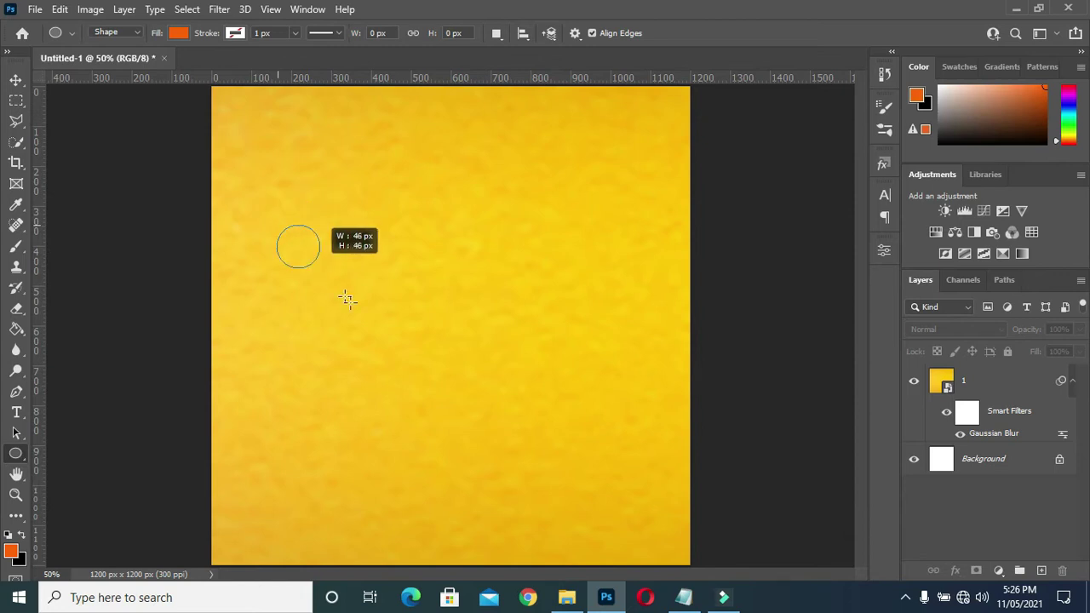
left_click_drag(400, 355, 411, 358)
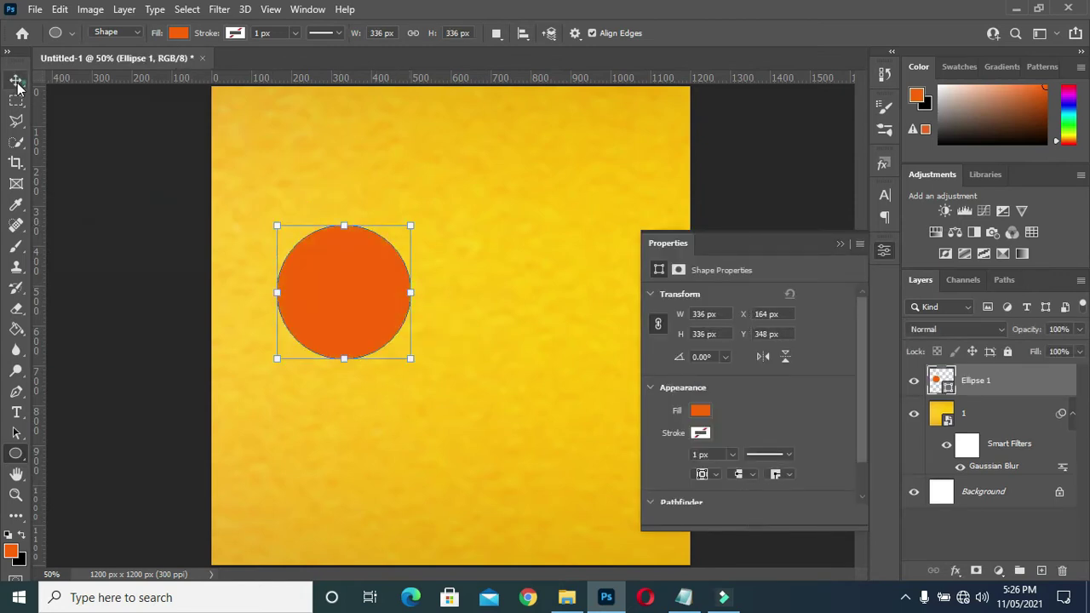
key("v")
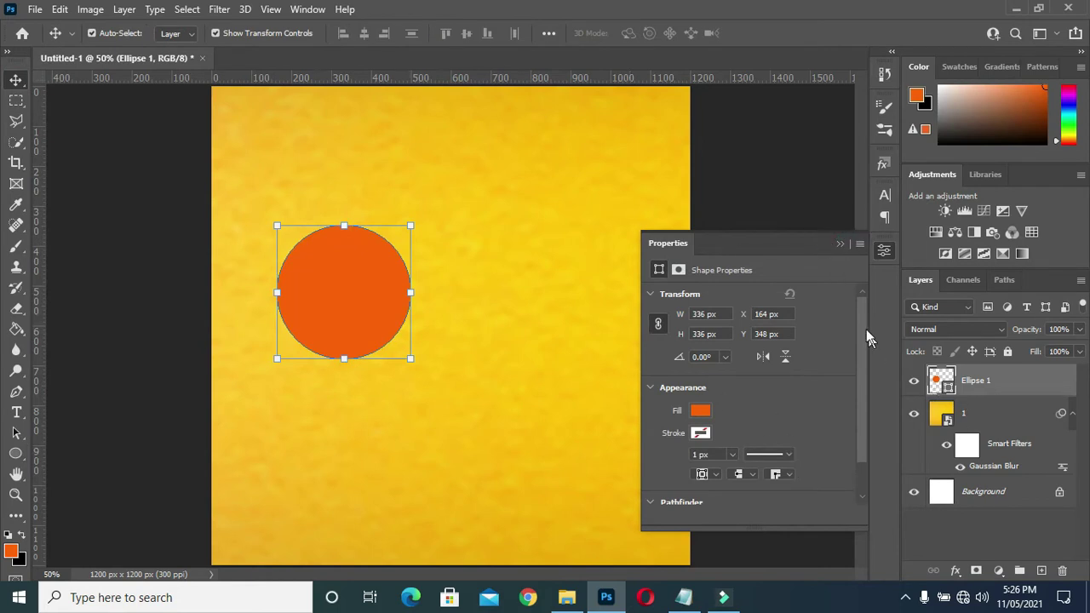
left_click(836, 242)
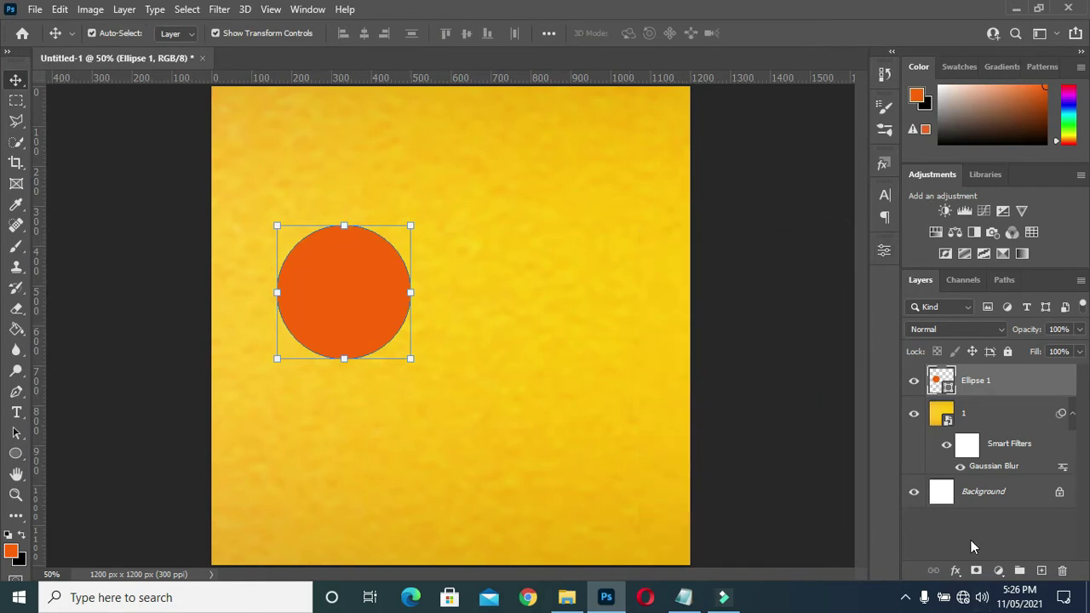
left_click(955, 570)
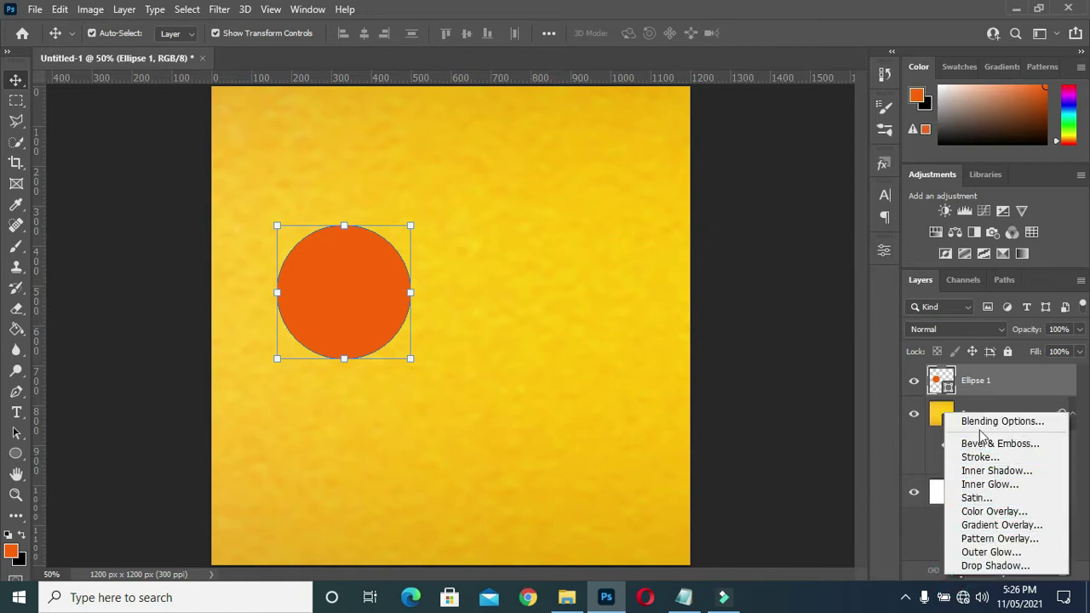
- Add a Gradient Overlay to the circle with its starting stop set to #facc22
left_click(992, 527)
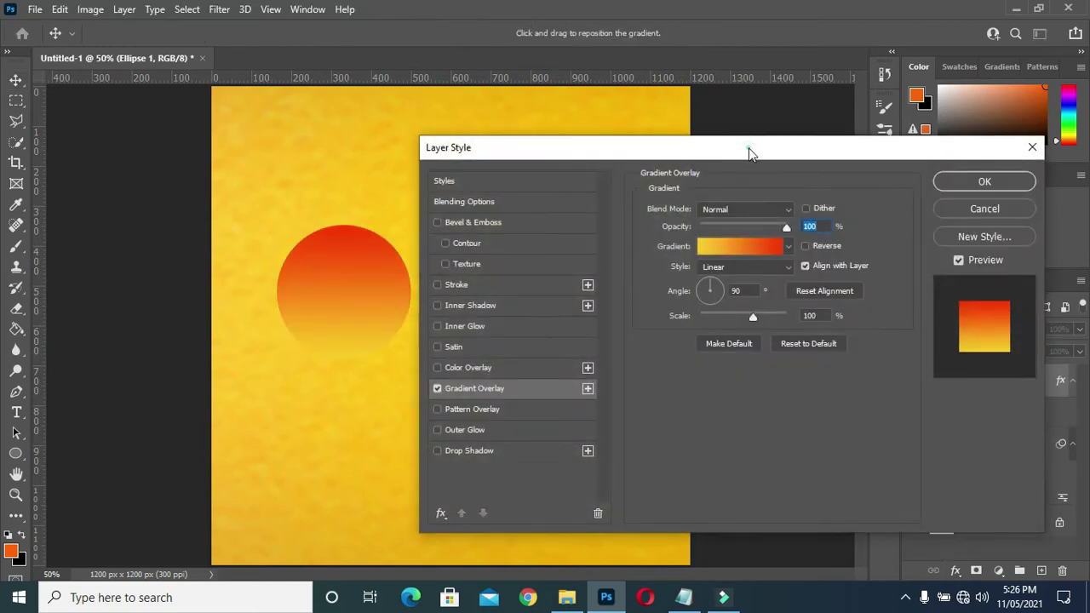
left_click_drag(749, 152, 848, 144)
left_click(860, 245)
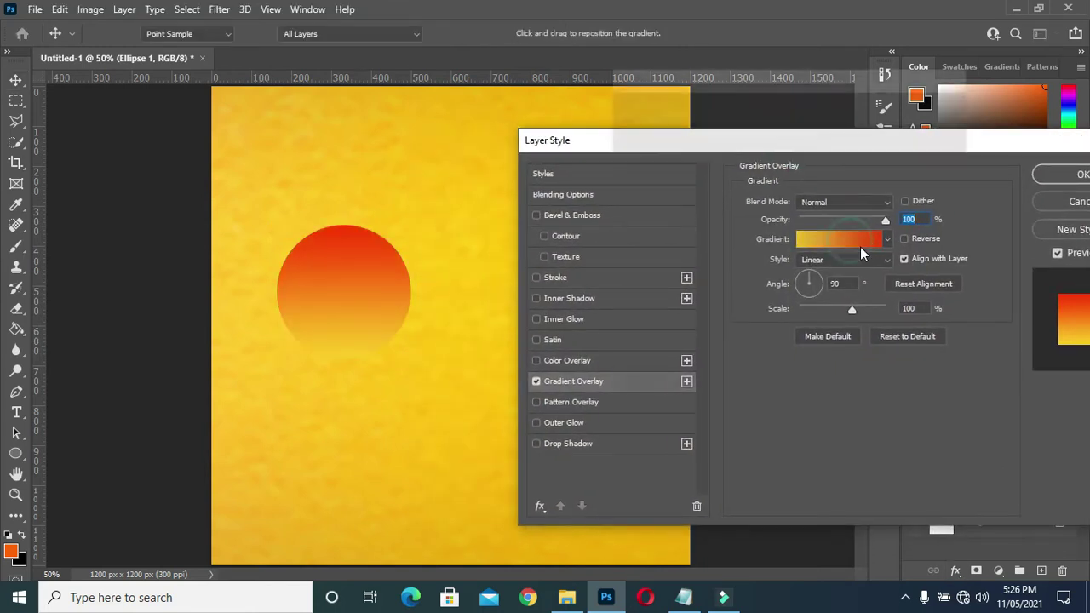
left_click(626, 368)
left_click(692, 436)
left_click(950, 400)
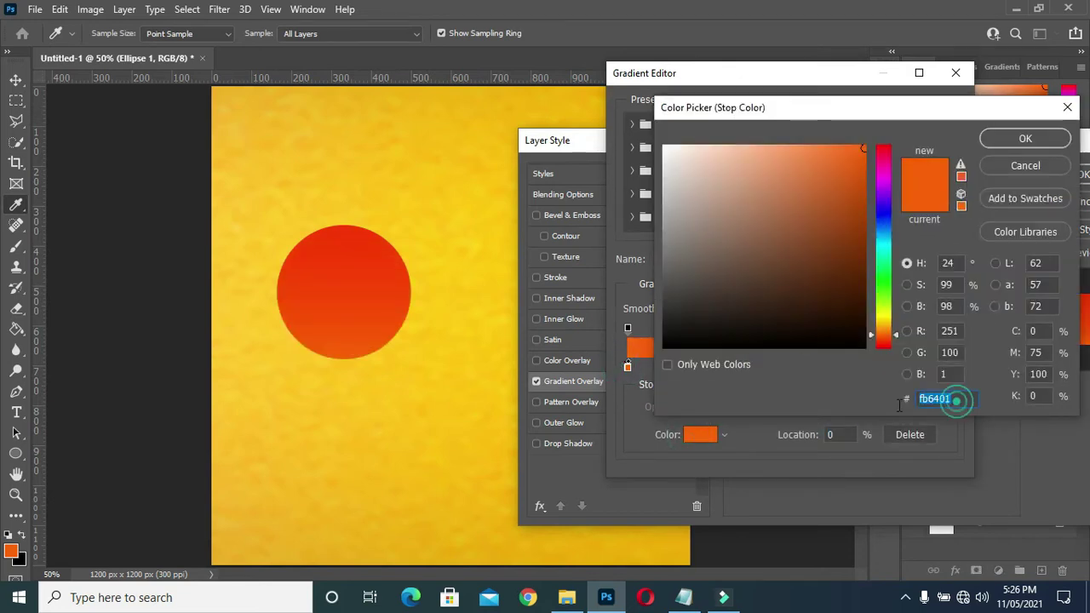
type("fa")
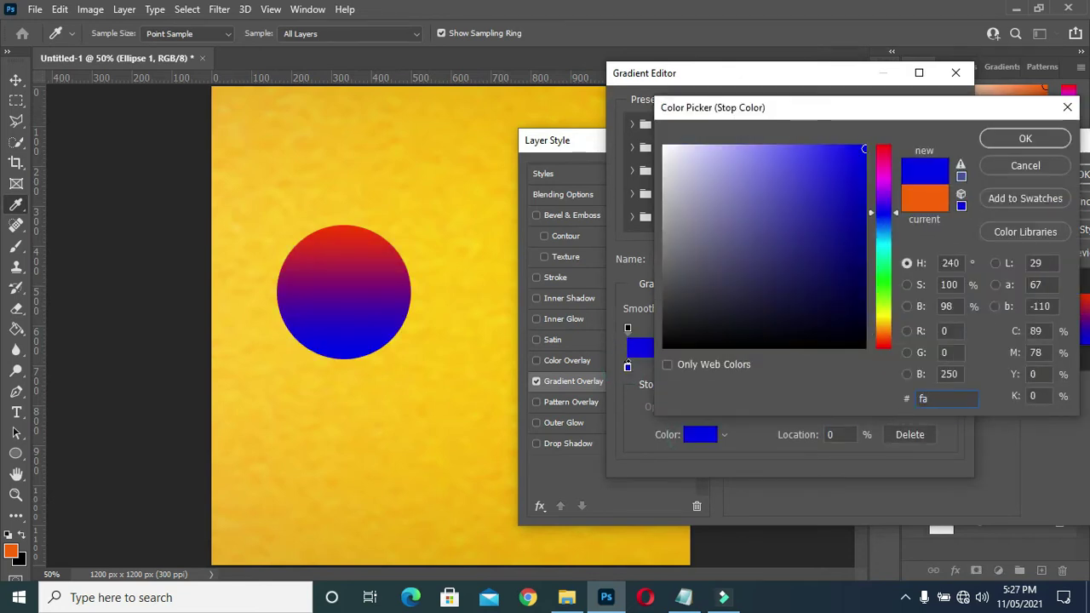
type("cc22")
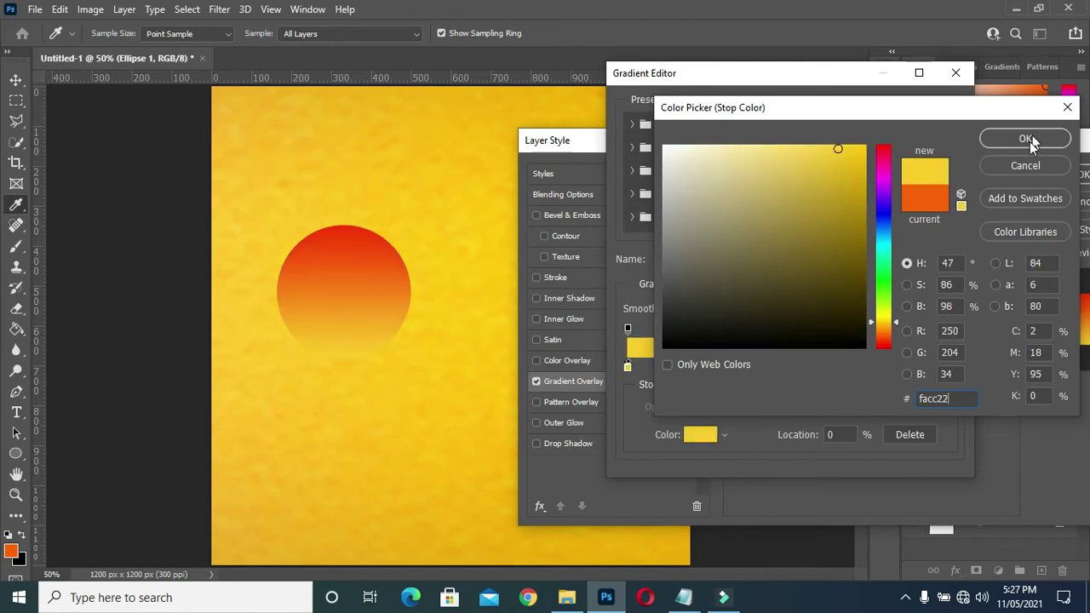
left_click(1025, 138)
- Set the gradient's ending stop to red #f83600 and apply the overlay
left_click(949, 368)
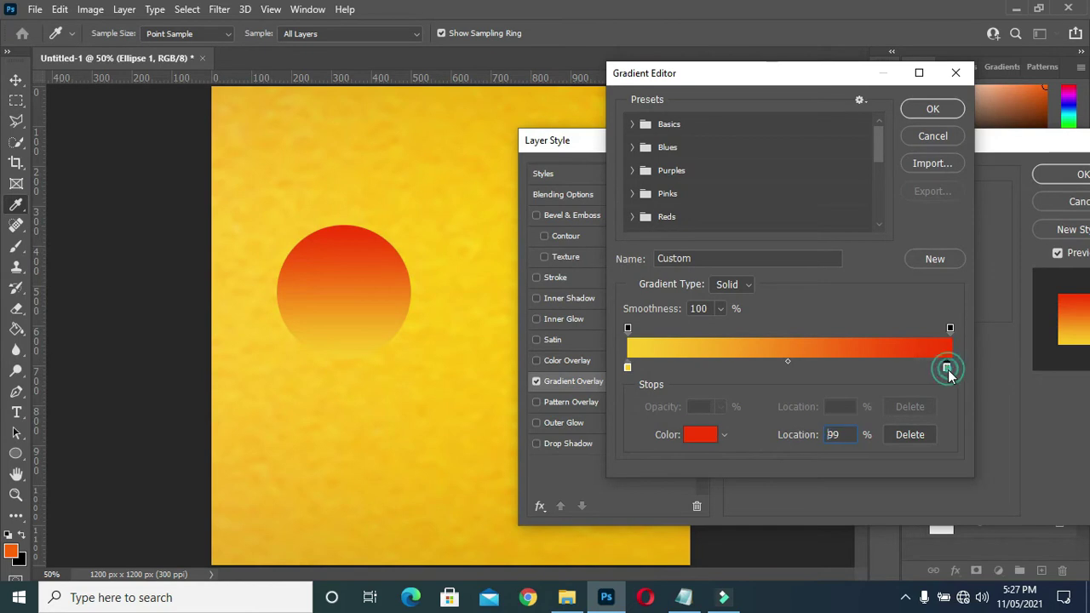
left_click(700, 435)
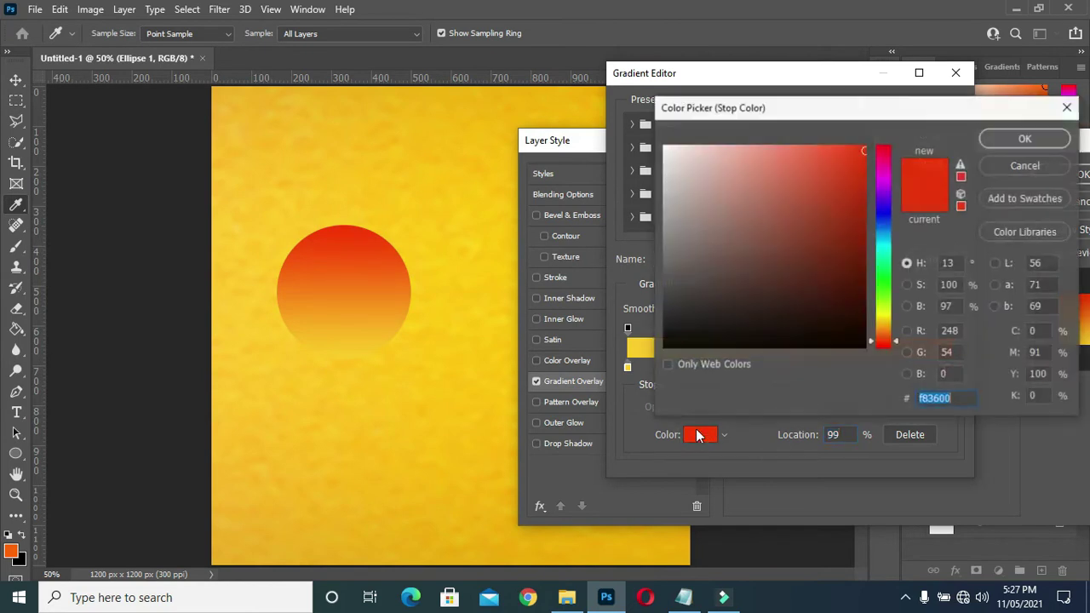
left_click(955, 397)
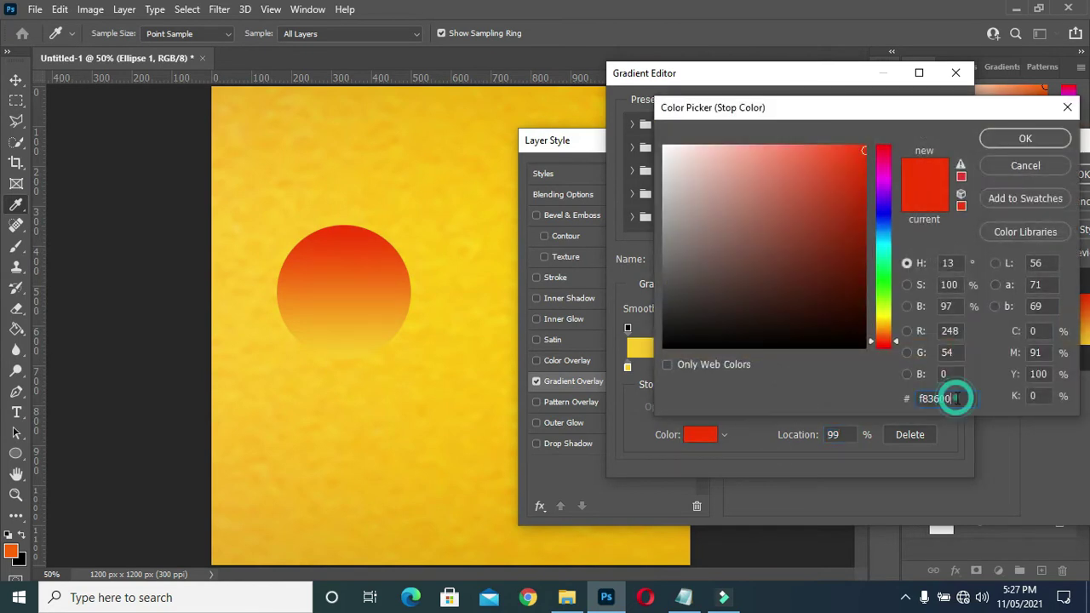
left_click(1037, 141)
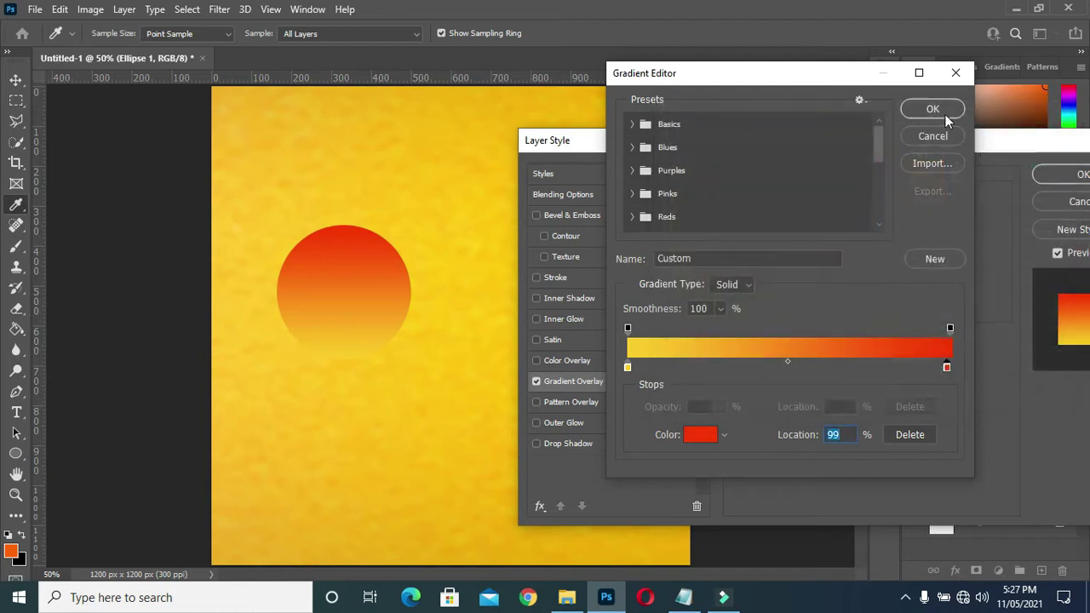
left_click(933, 110)
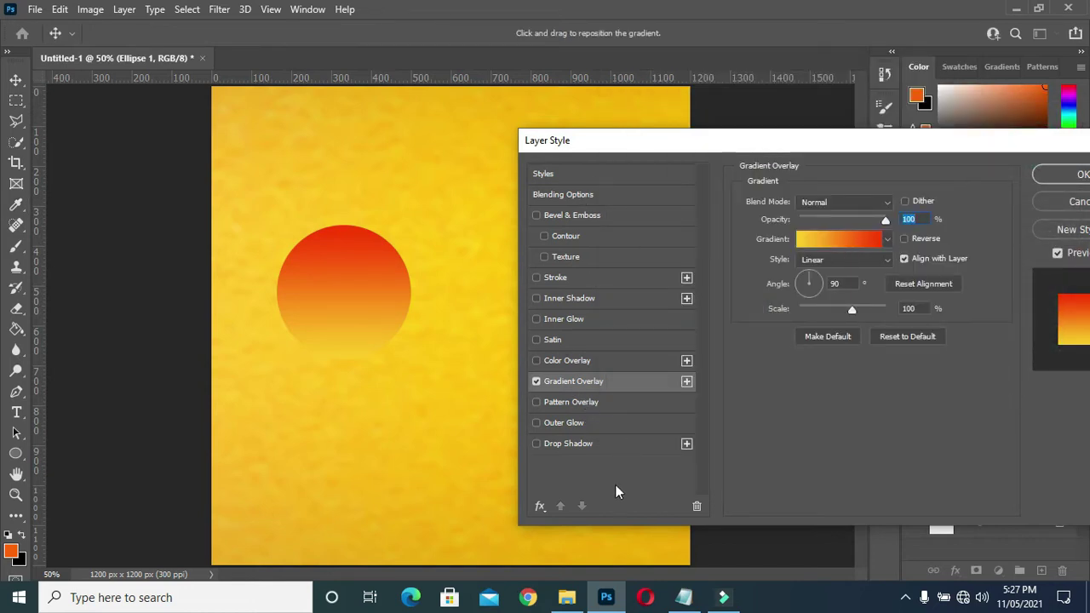
left_click(586, 444)
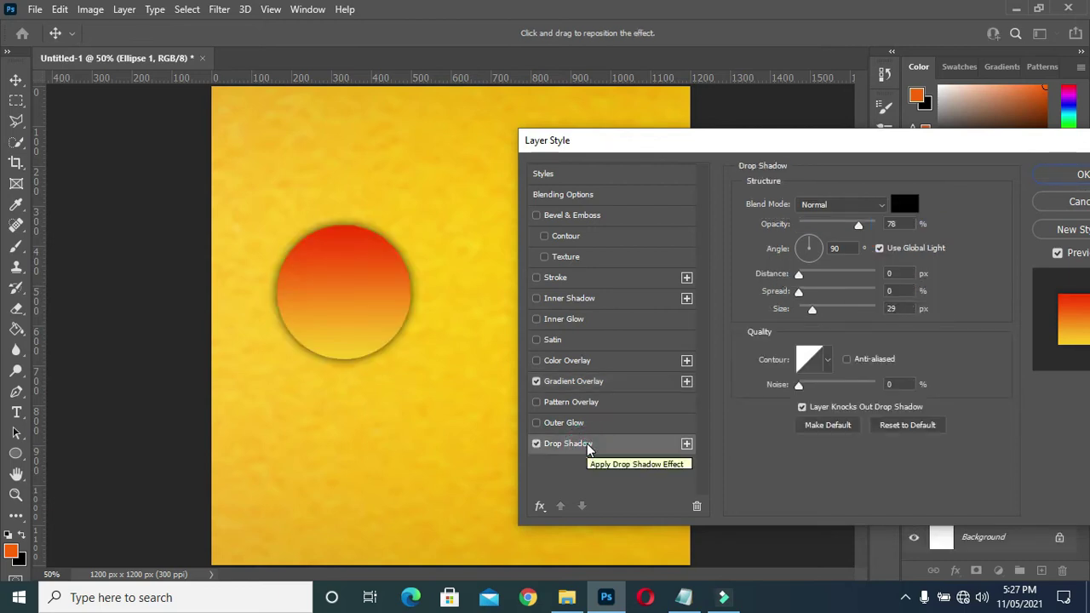
- Give the circle a drop shadow with 78% opacity and 29 px size
left_click_drag(846, 150, 821, 143)
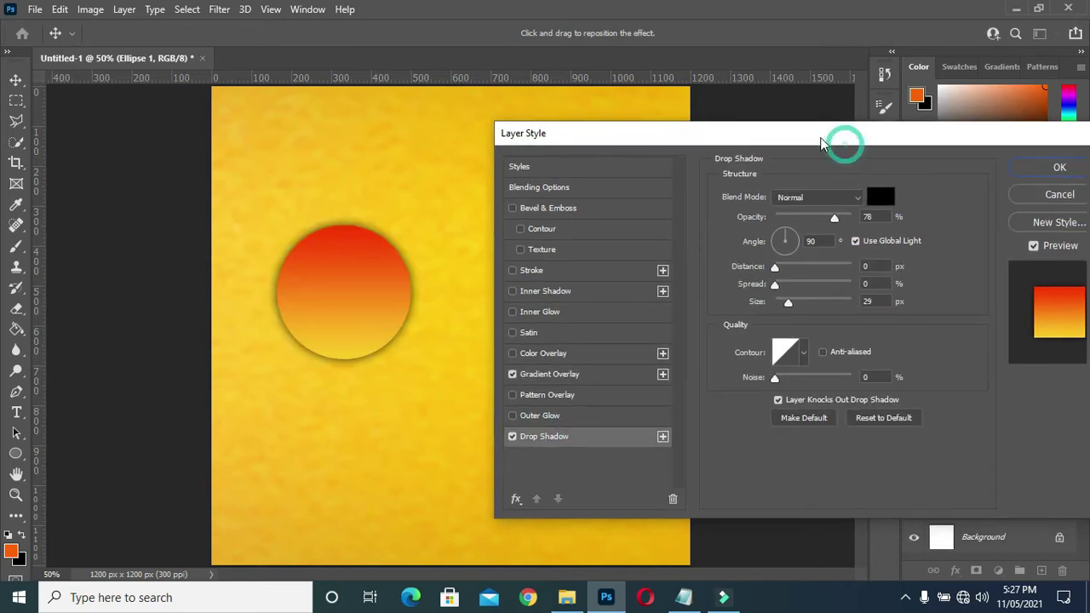
left_click(872, 218)
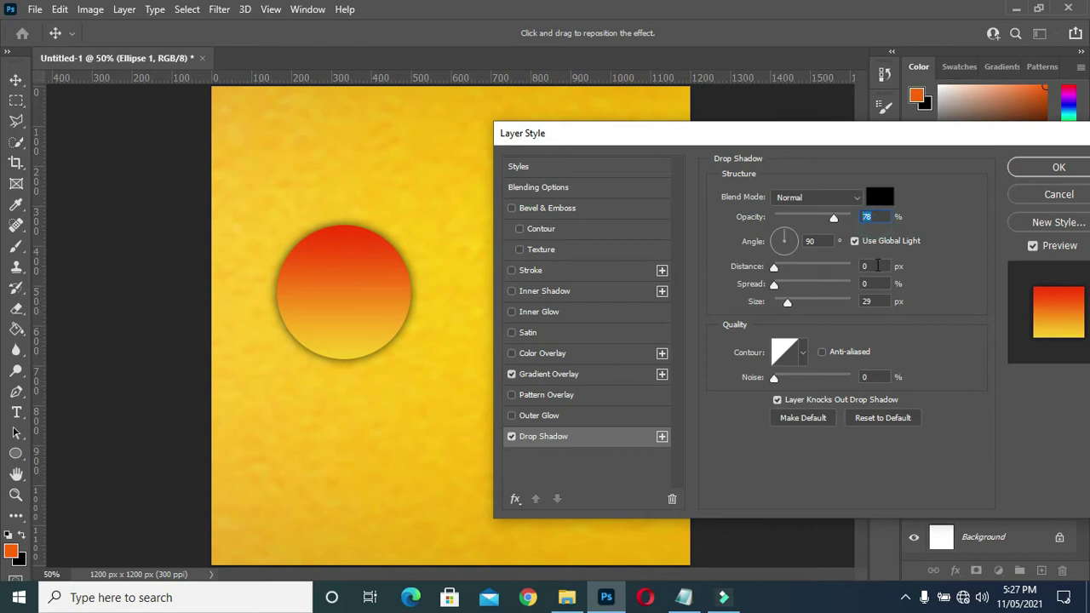
left_click_drag(873, 136, 820, 136)
left_click(992, 168)
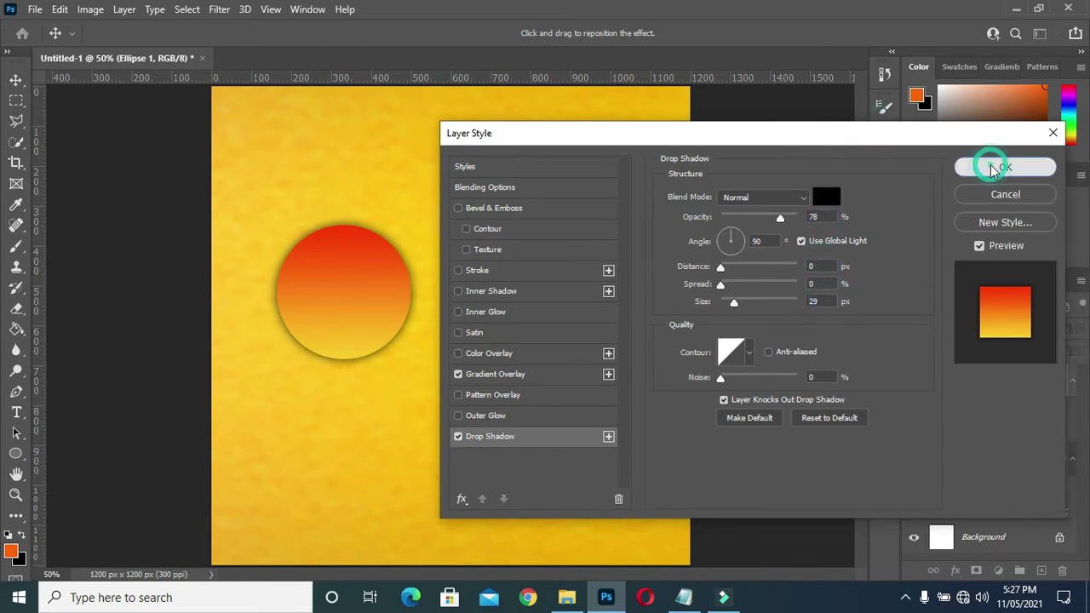
left_click(179, 316)
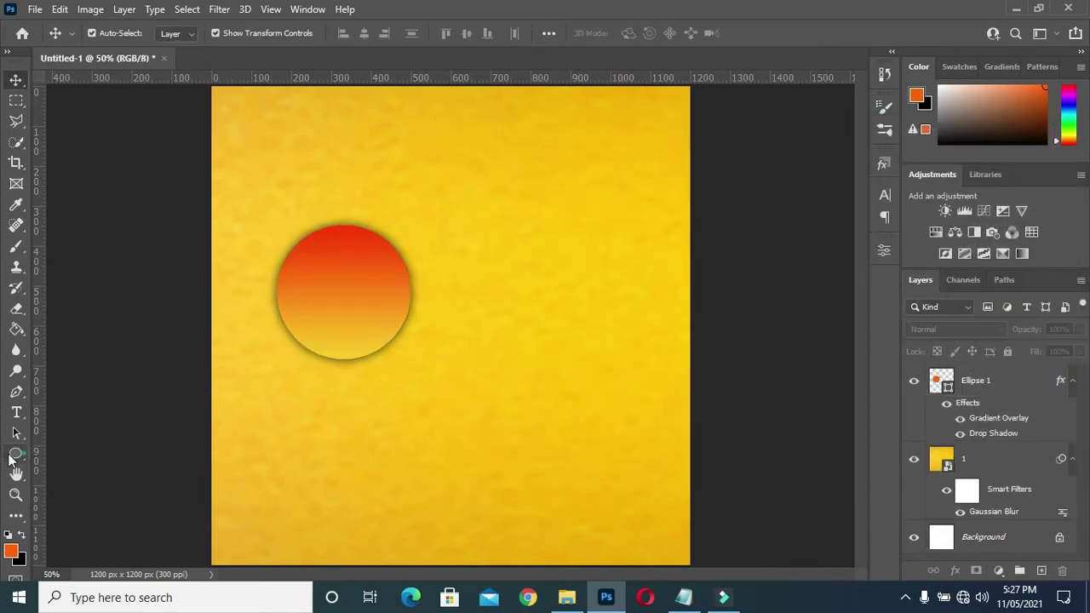
left_click(8, 453)
left_click(73, 450)
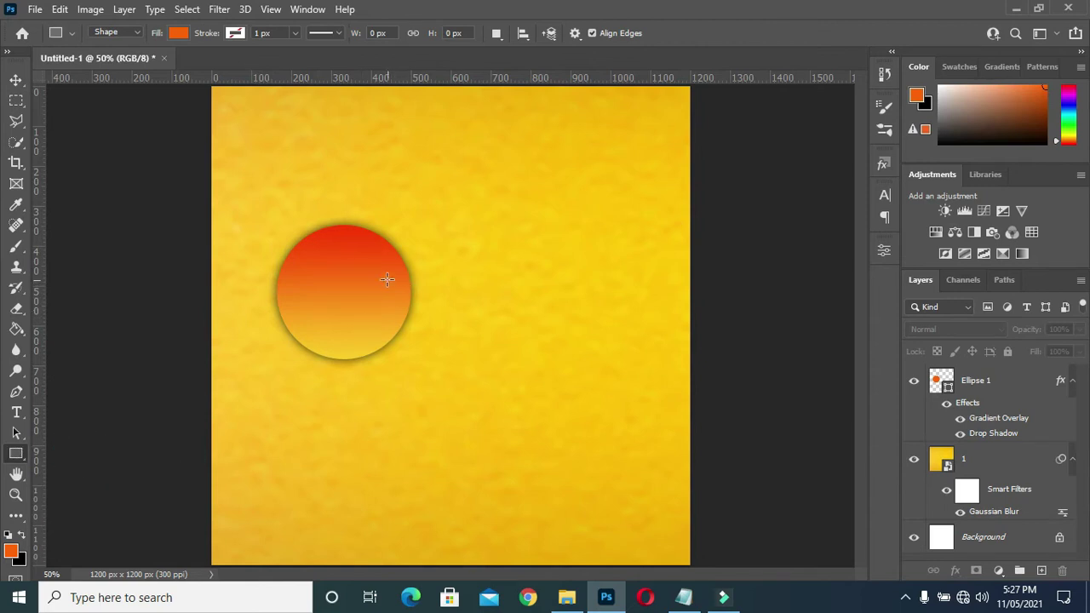
- Draw a 560 × 114 px orange bar, Rectangle 1, extending right from the circle's centre
left_click_drag(375, 282, 599, 326)
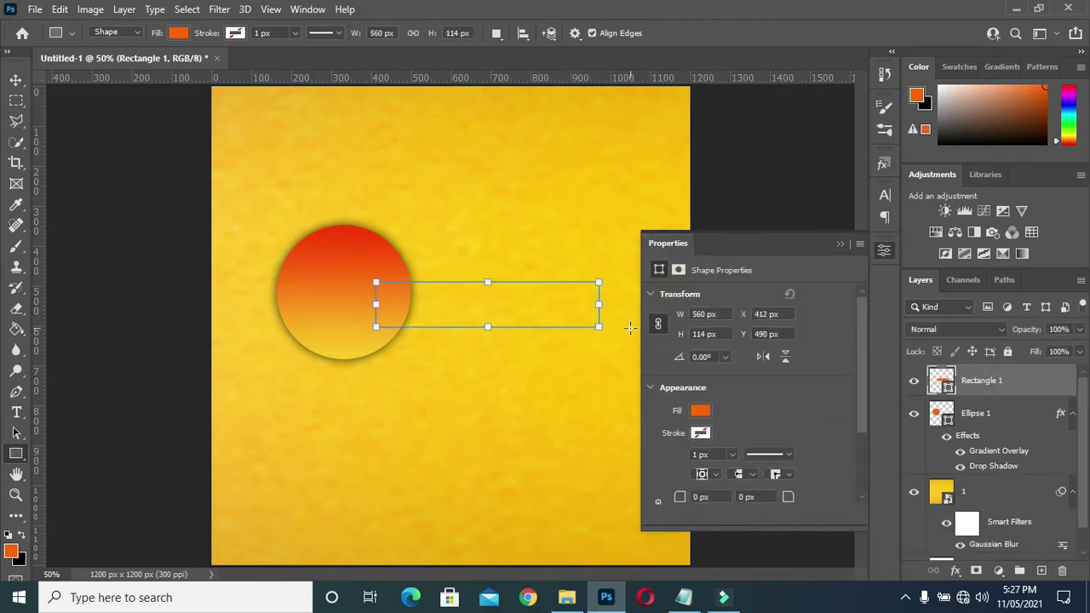
left_click(839, 244)
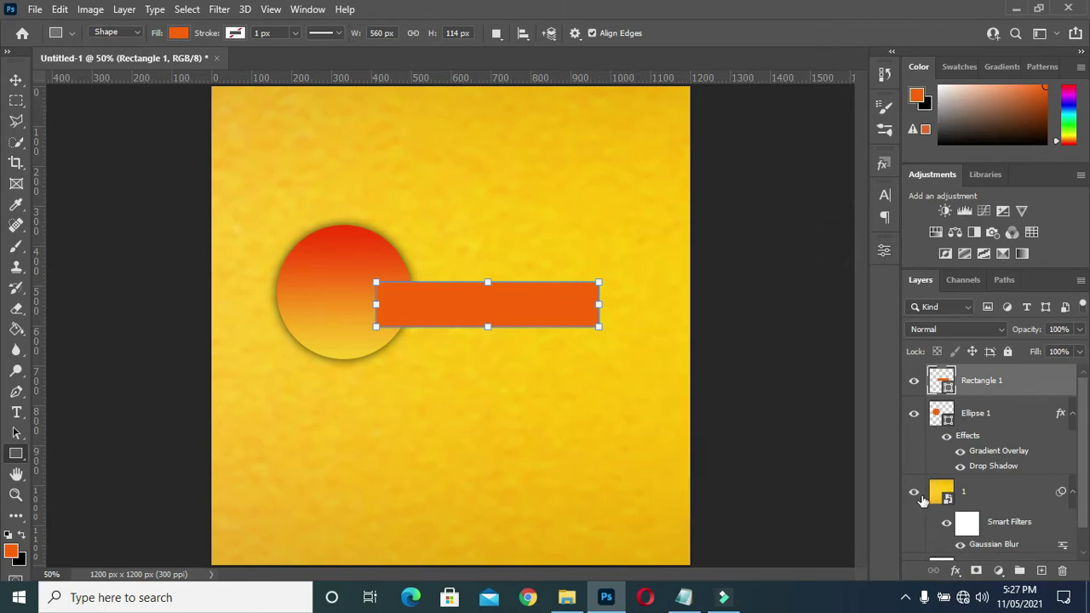
left_click(16, 81)
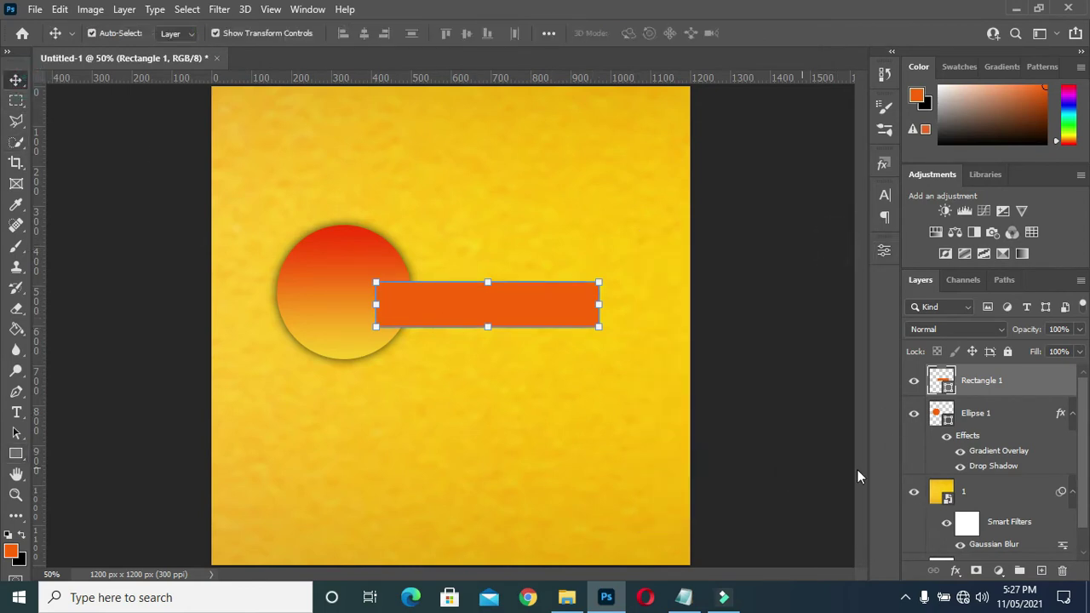
left_click(1061, 416)
left_click(1072, 413)
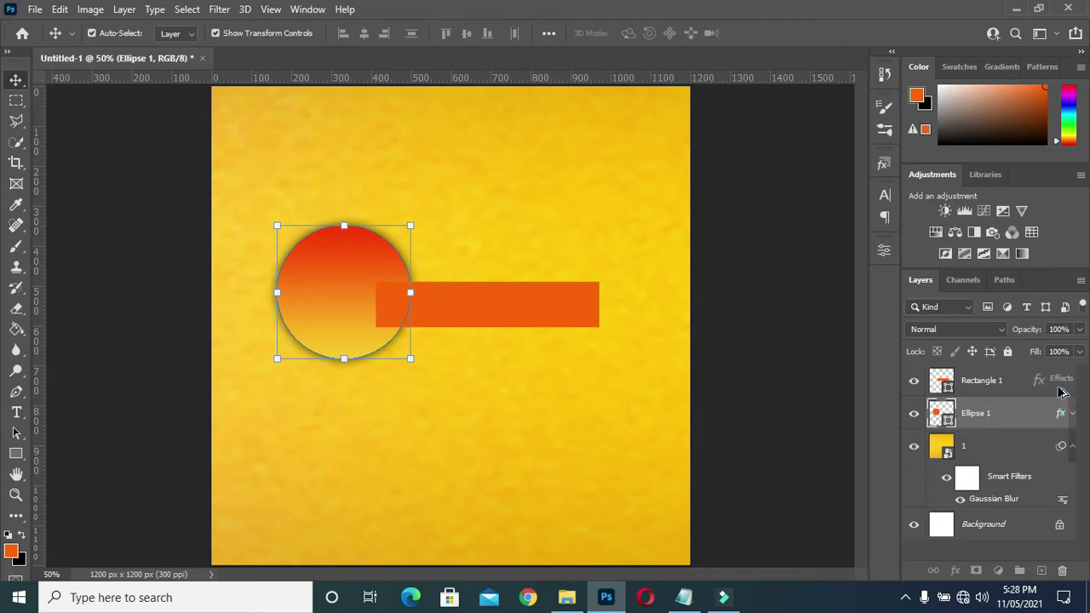
- Copy the circle's gradient and shadow onto Rectangle 1 and place it beneath Ellipse 1
left_click_drag(1061, 412, 1061, 381)
left_click(1072, 381)
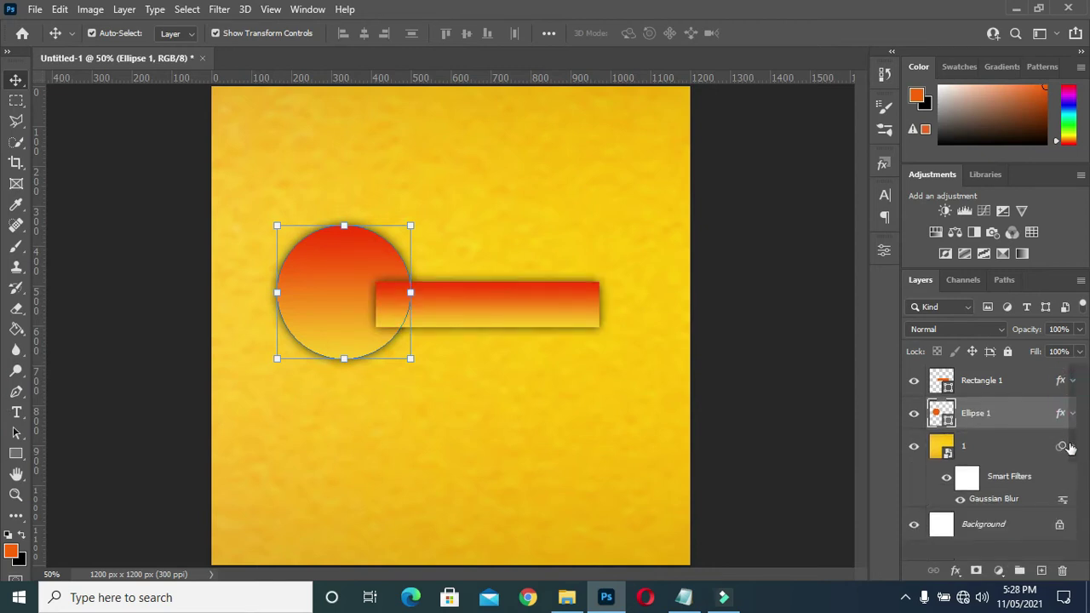
left_click(1072, 448)
left_click_drag(1005, 390, 1008, 428)
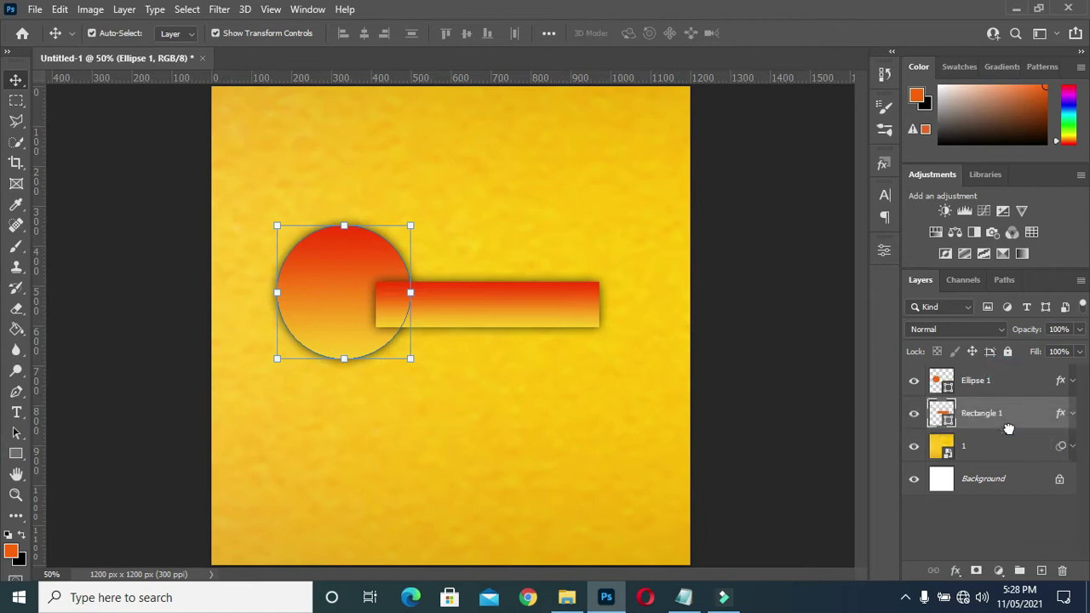
- Nudge the bar upward so it sits vertically centred on the circle
mouse_move(500, 310)
left_mouse_down()
mouse_move(498, 300)
mouse_move(562, 297)
left_mouse_up()
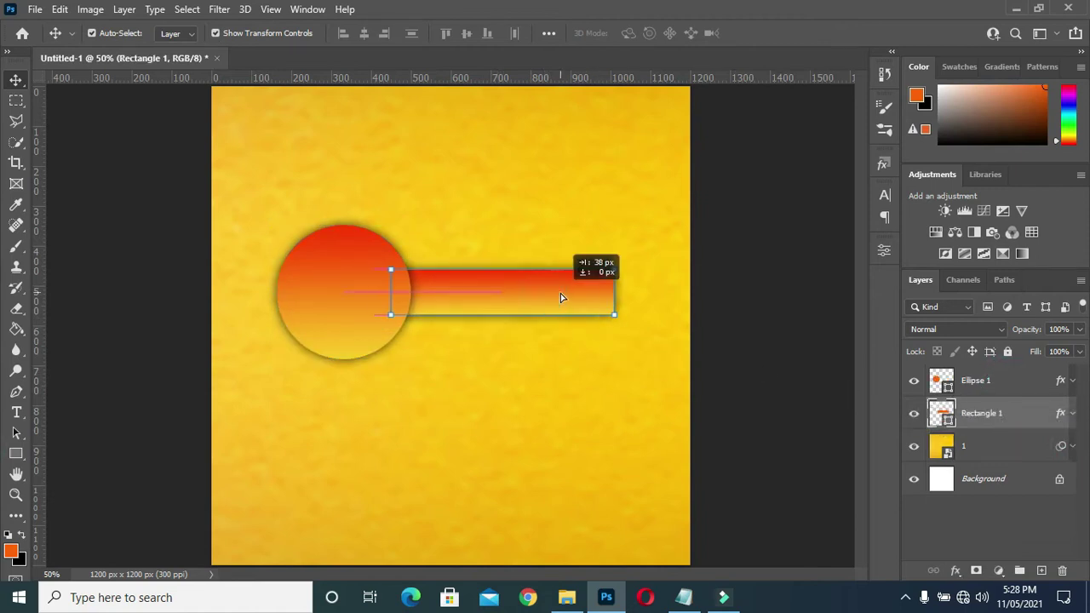
left_click(980, 388, "shift")
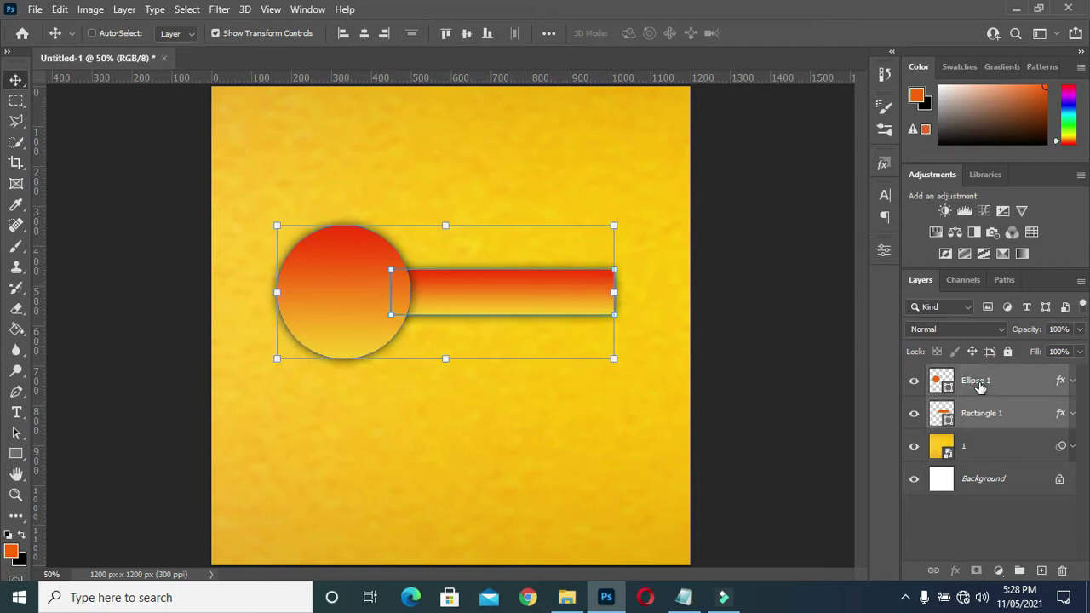
left_click(366, 35)
key("ctrl+z")
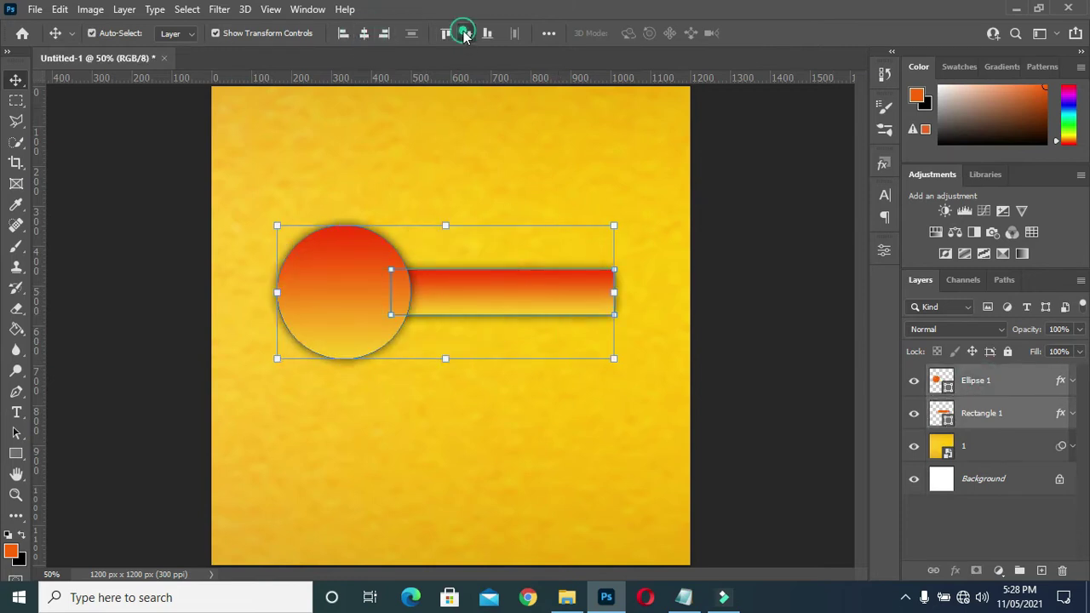
left_click(725, 250)
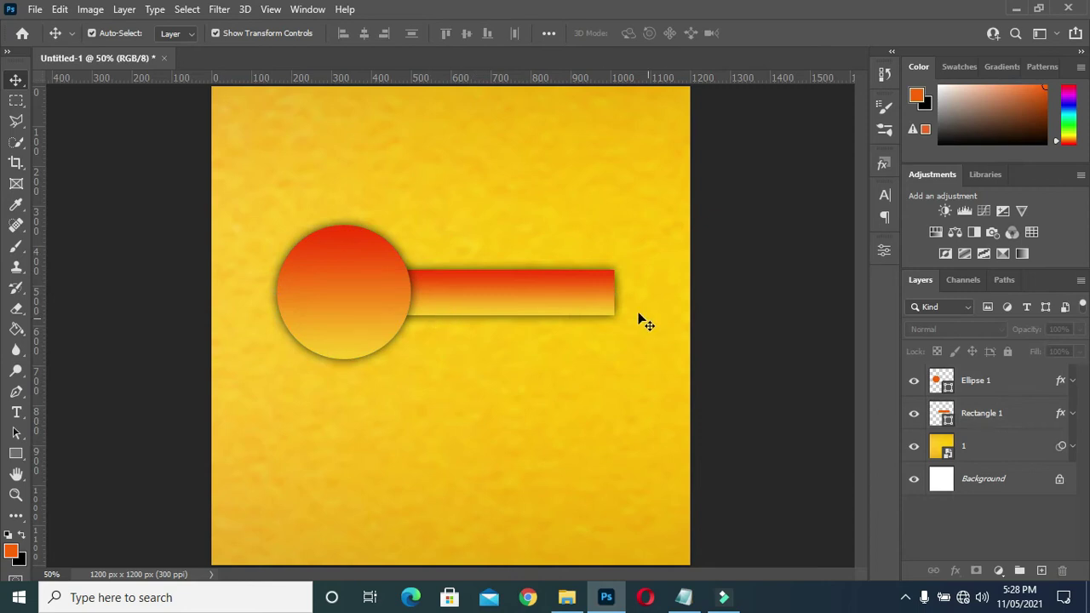
left_click(998, 405)
left_click(530, 237)
- Scale the circle and bar together to 75.15% and move them toward the top-left
left_click(1029, 415)
left_click(997, 380, "shift")
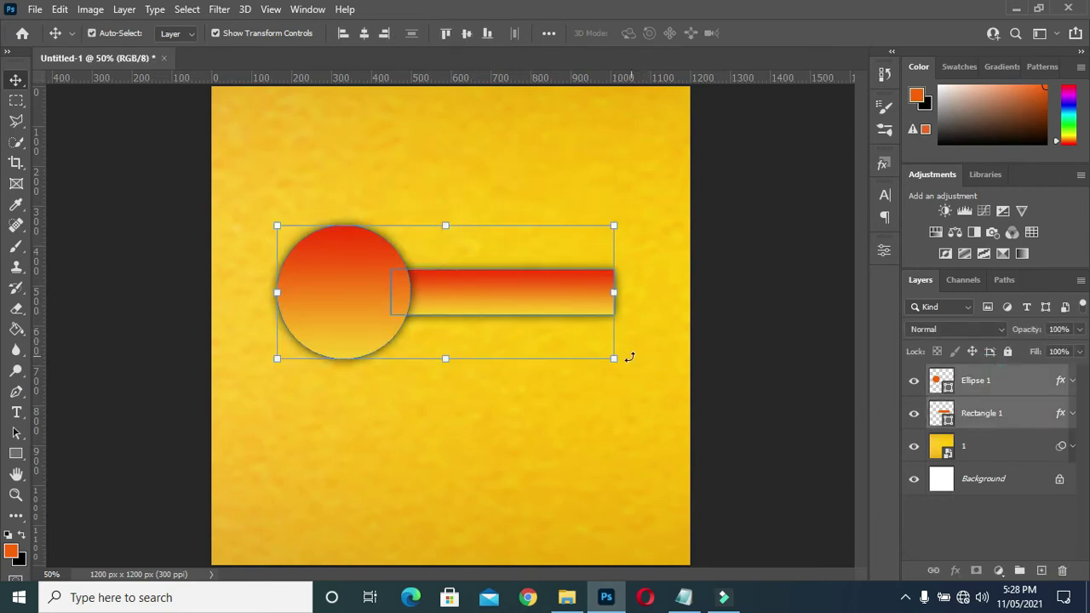
left_click_drag(613, 356, 528, 324)
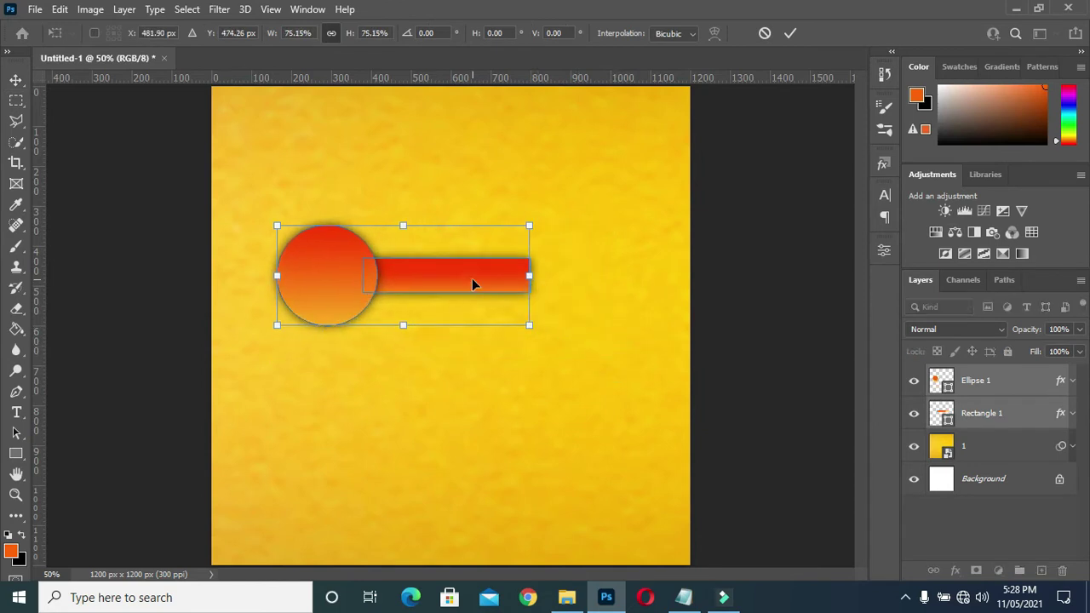
mouse_move(479, 258)
left_mouse_down()
mouse_move(458, 286)
mouse_move(465, 250)
left_mouse_up()
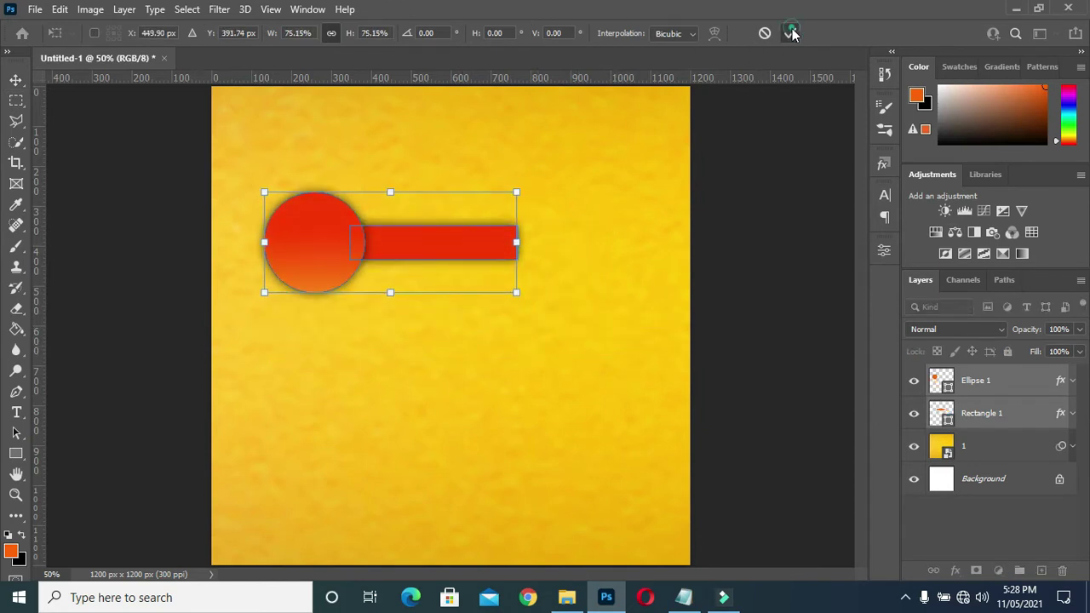
left_click(773, 244)
left_click(324, 251)
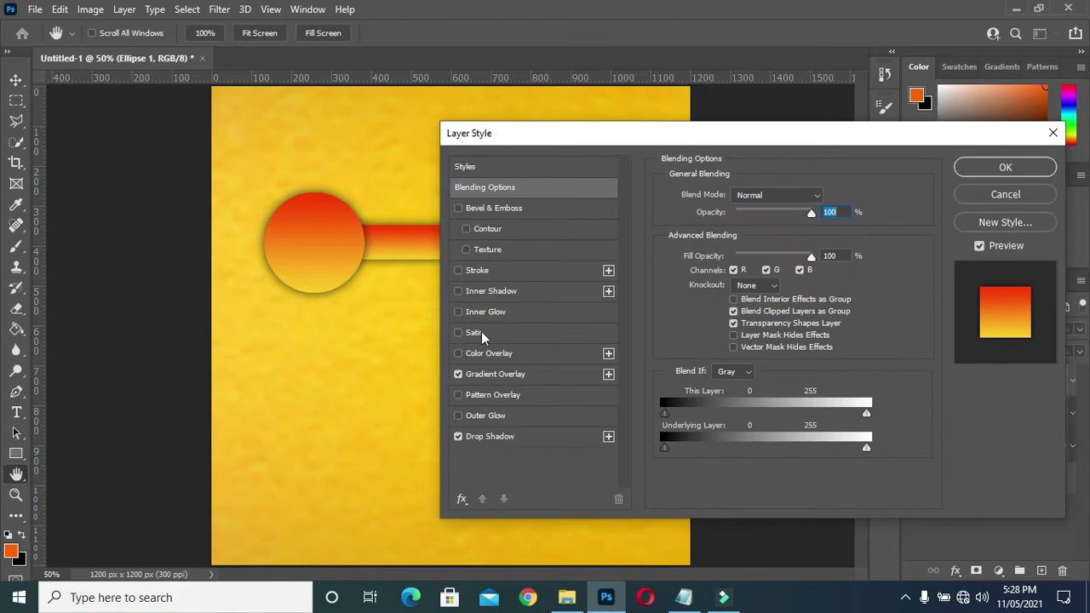
- Add an inverted orange Satin (ffa100, distance 78, size 138) to the circle
left_click(473, 332)
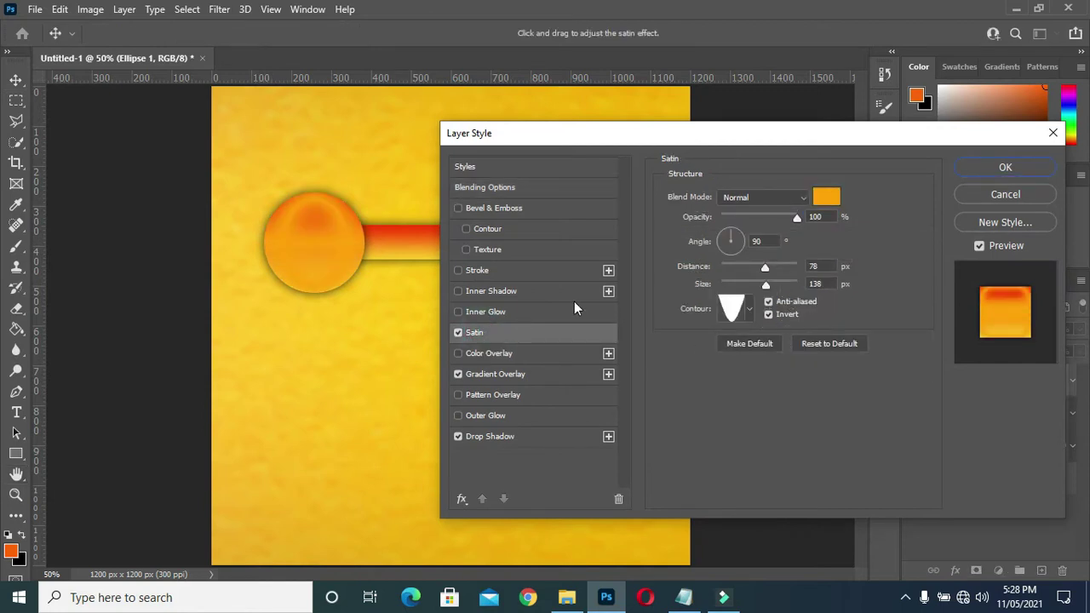
left_click(826, 198)
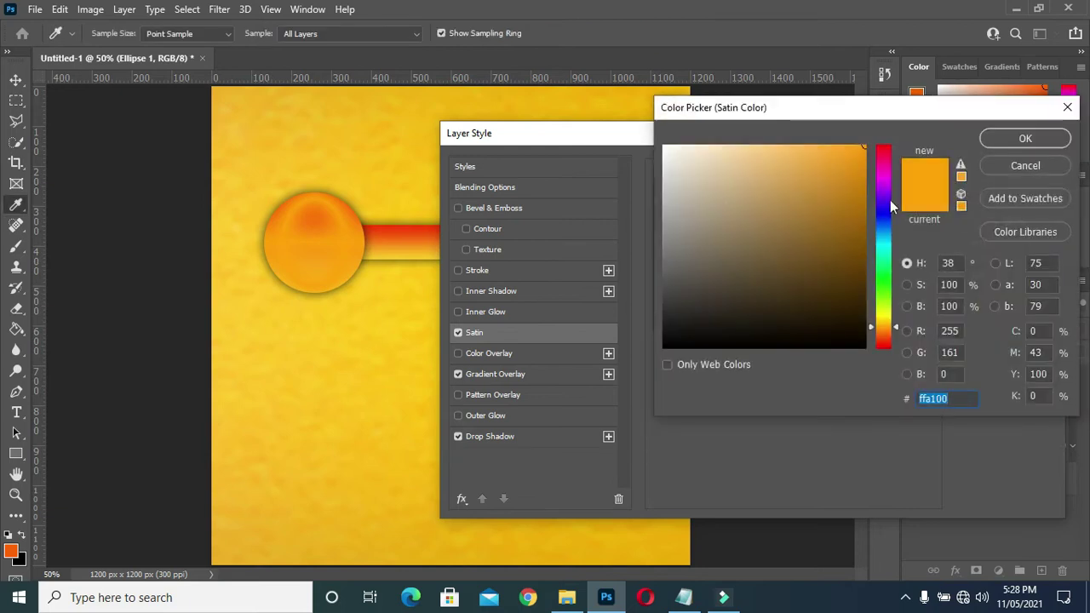
double_click(947, 399)
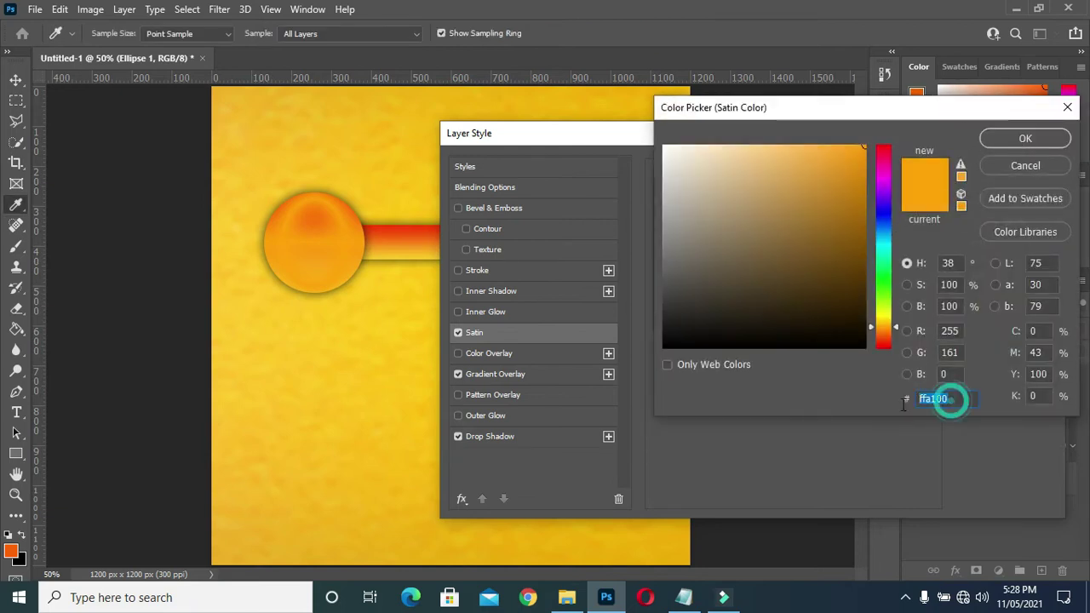
left_click(1025, 138)
left_click(817, 266)
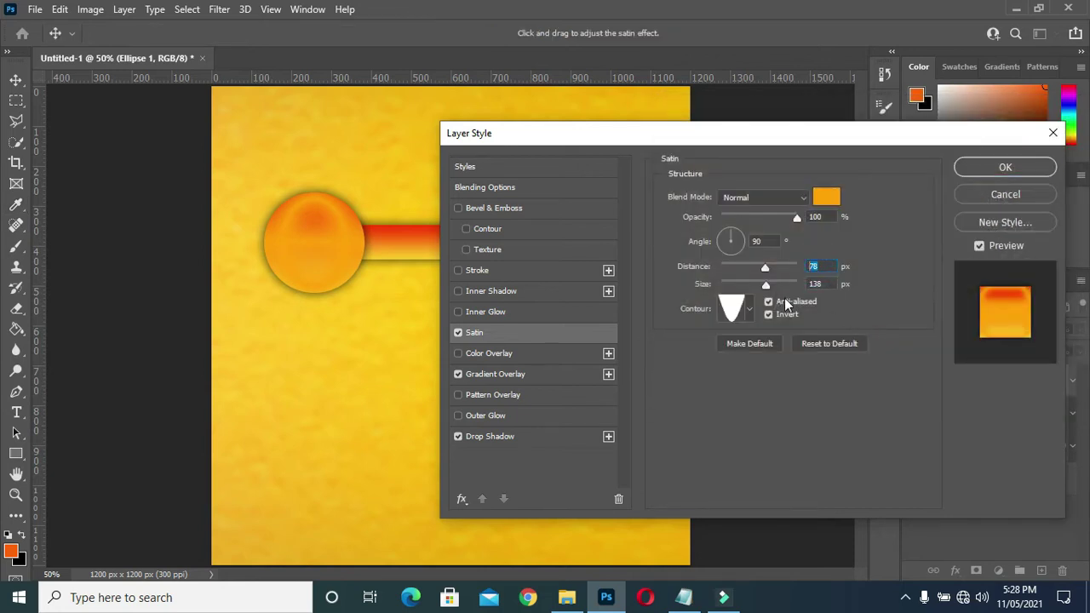
left_click(749, 308)
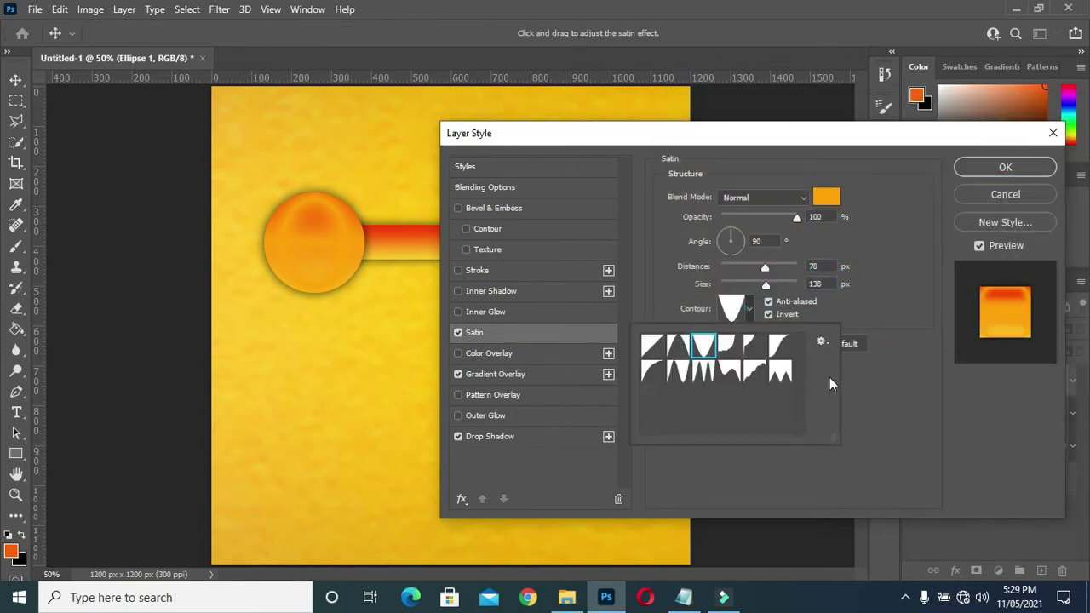
left_click(891, 298)
left_click(1004, 167)
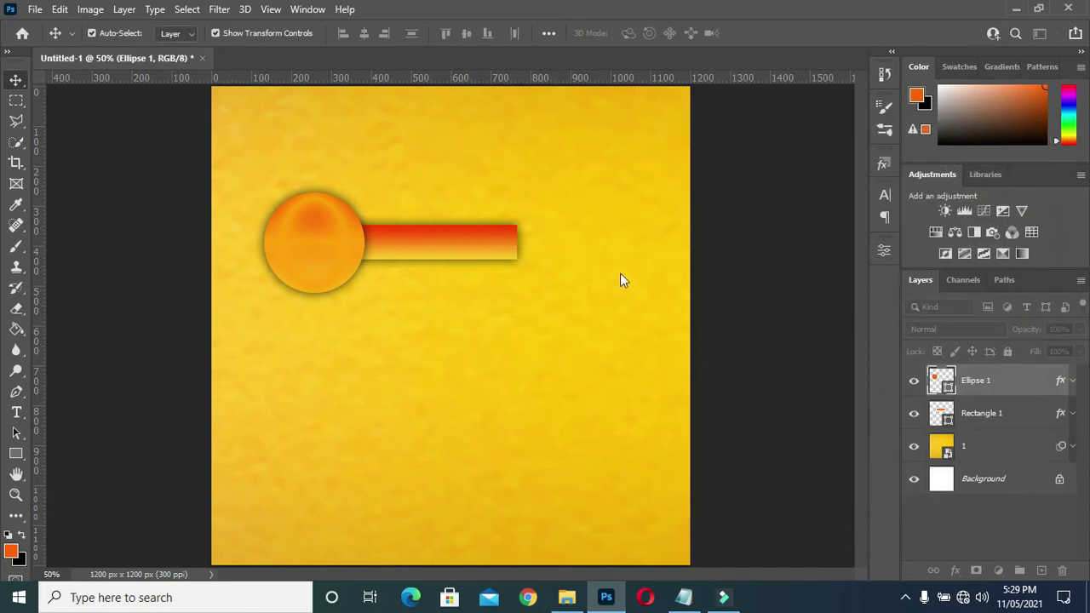
left_click(739, 317)
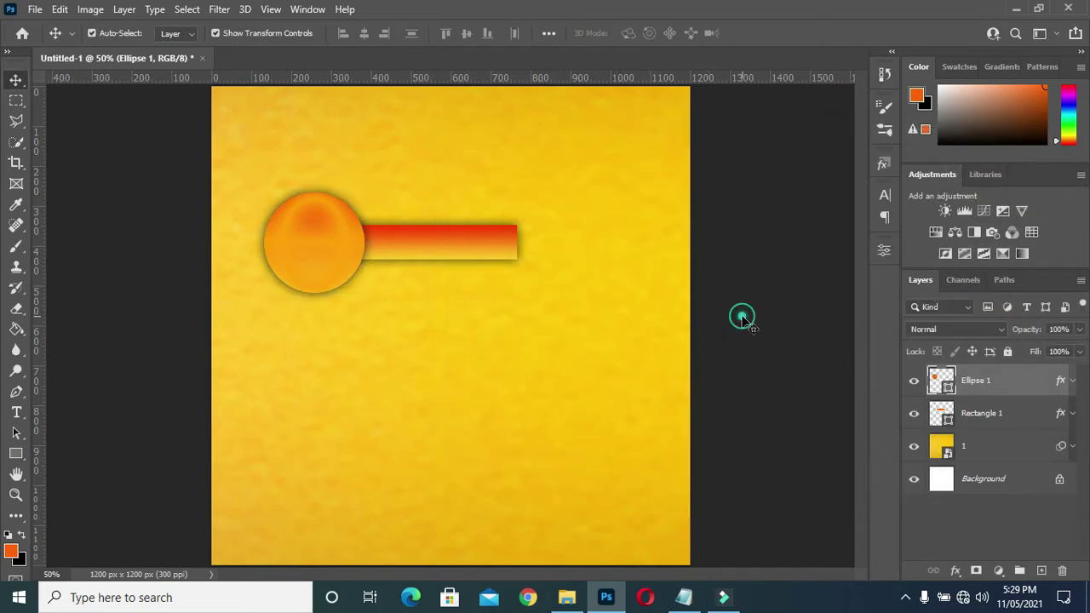
- Copy the circle's layer style, including the satin, onto the bar
left_click(1062, 381)
left_click_drag(1062, 381, 1043, 417)
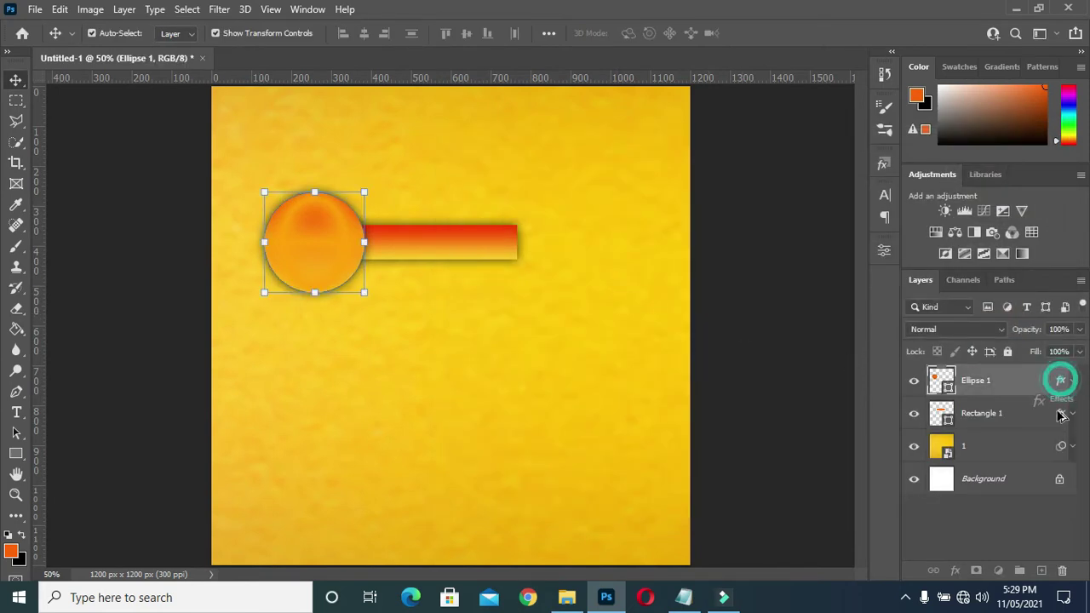
left_click(775, 339)
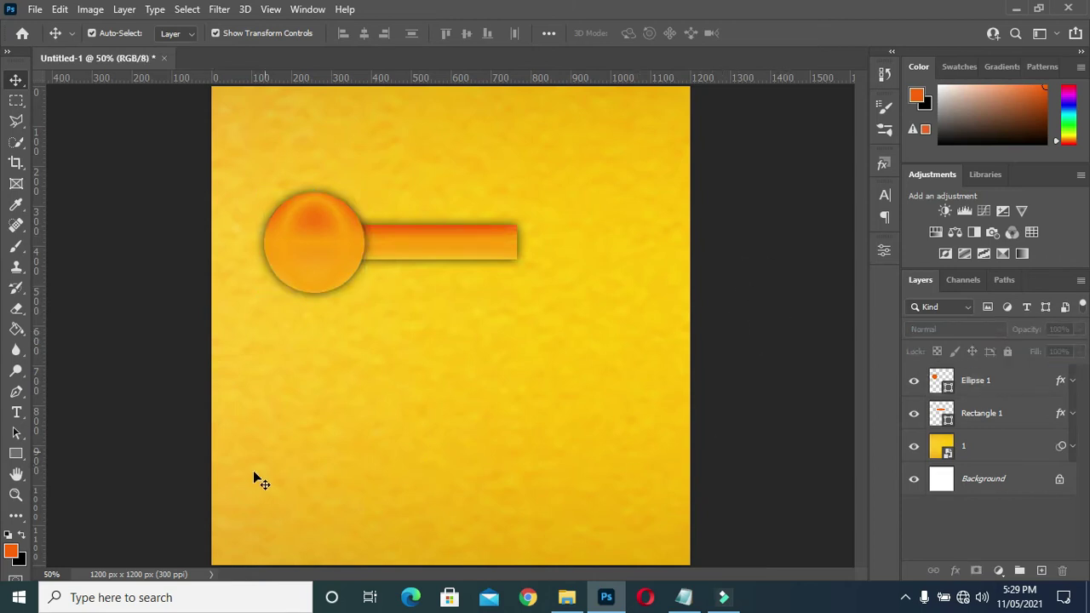
left_click(566, 597)
- Place the COP-LOGO-2 logo onto the flyer and rasterize its layer
left_click(644, 230)
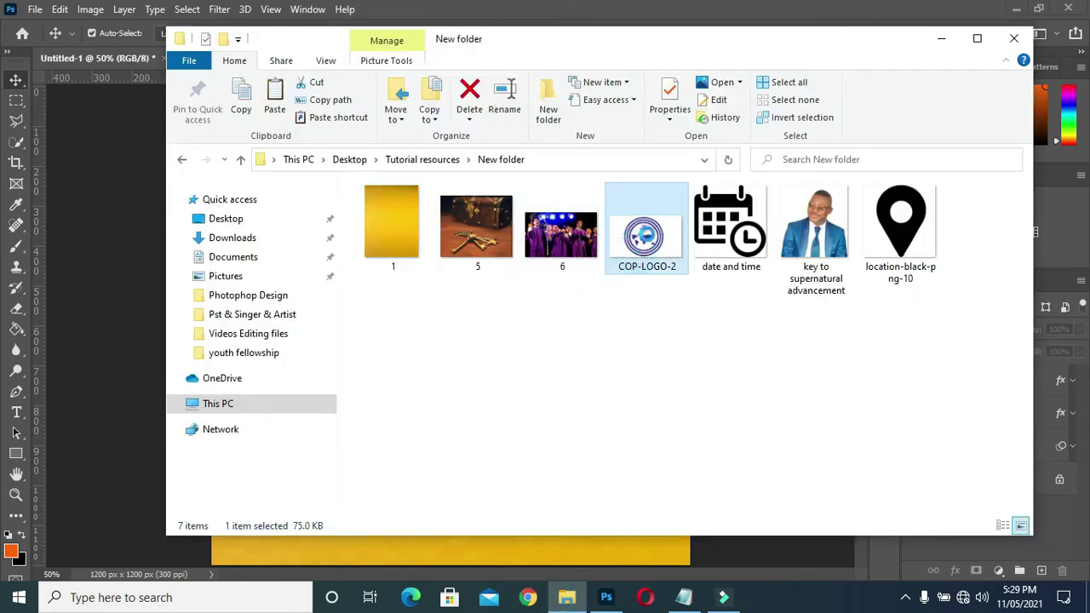
left_click_drag(645, 234, 97, 296)
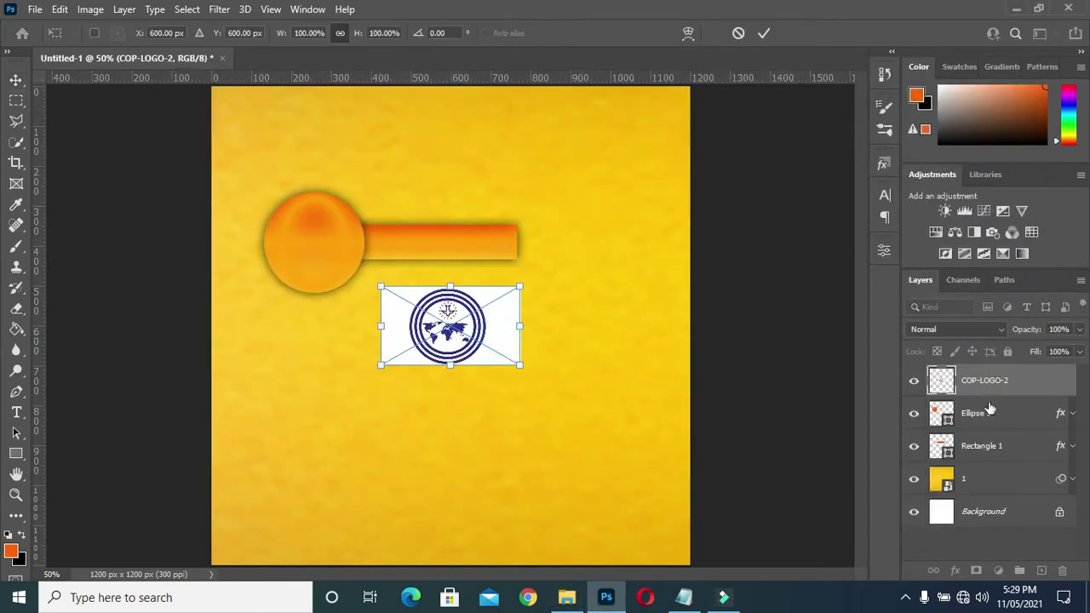
key("Return")
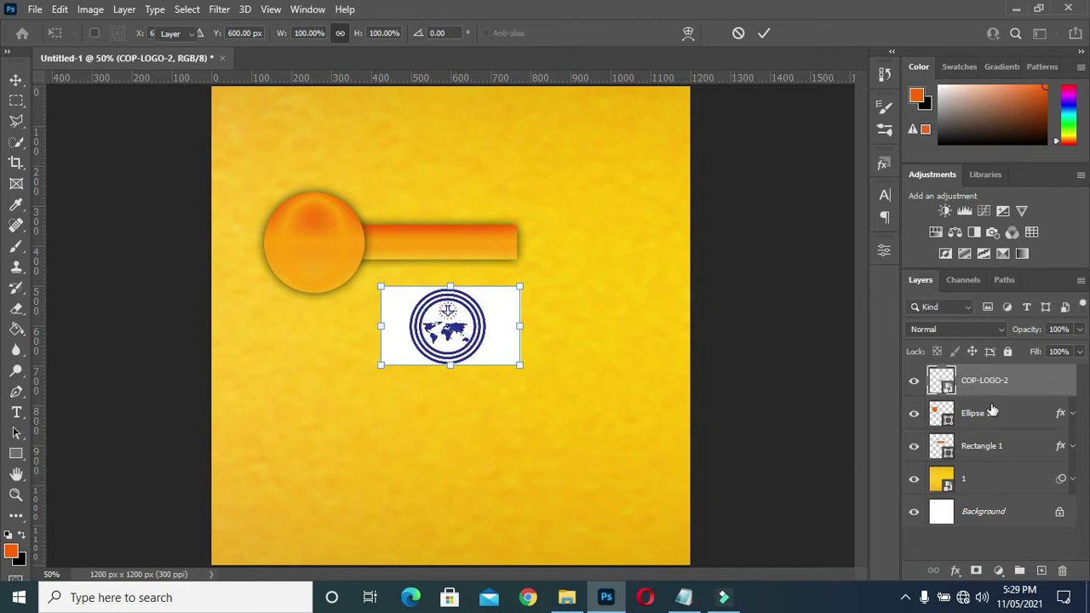
right_click(988, 380)
left_click(843, 313)
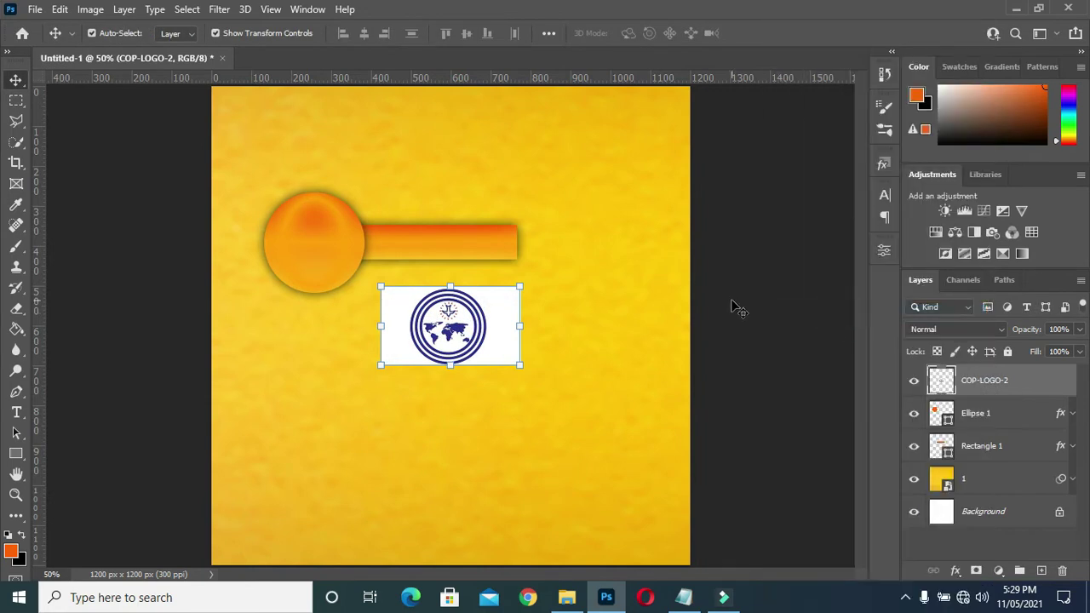
- Remove the logo's white background with a colour-based selection
left_click(16, 142)
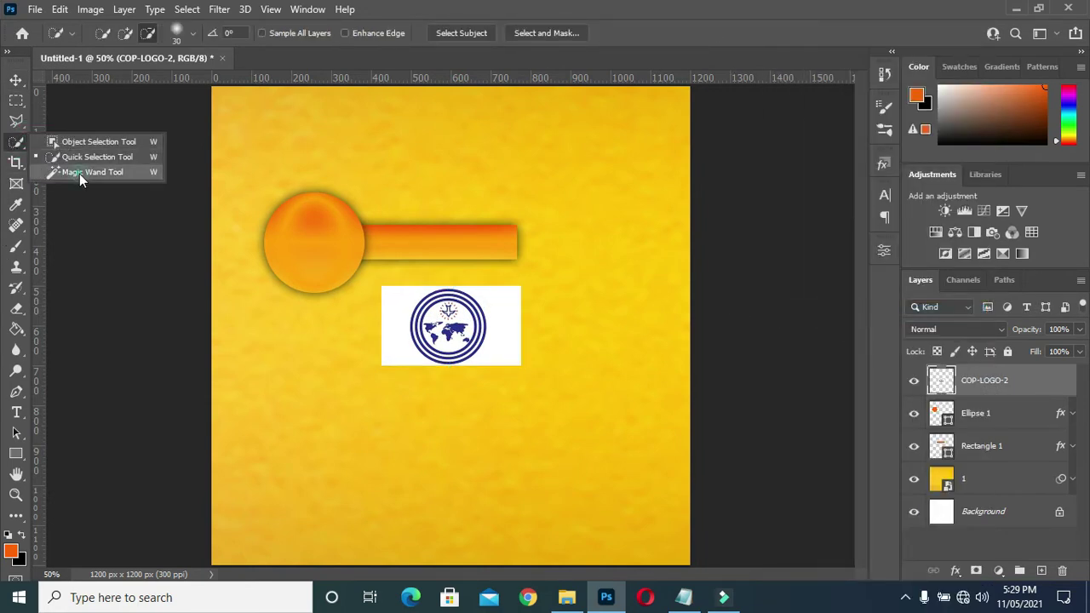
left_click(94, 170)
left_click(493, 320)
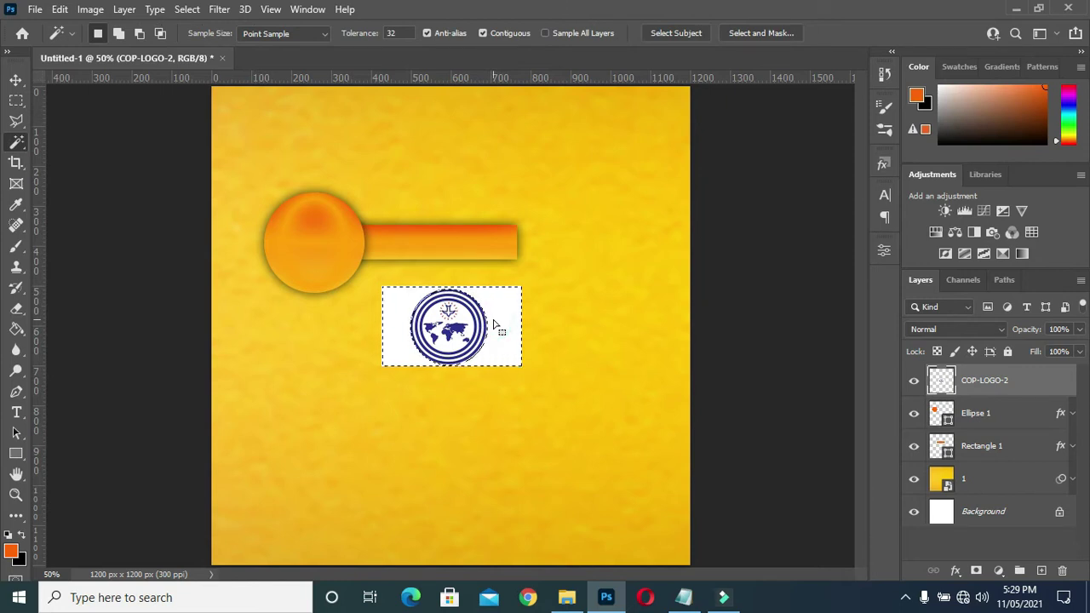
key("Delete")
- Shrink the logo to about 72% and move it to the top-right
key("ctrl+d")
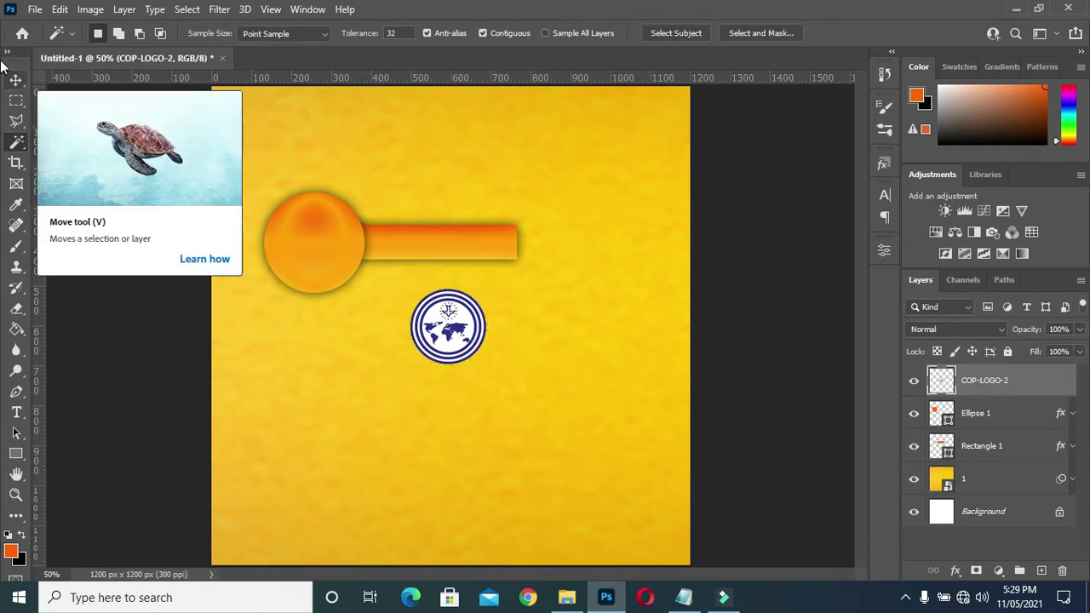
left_click(19, 85)
mouse_move(486, 364)
left_mouse_down()
mouse_move(457, 343)
mouse_move(584, 164)
left_mouse_up()
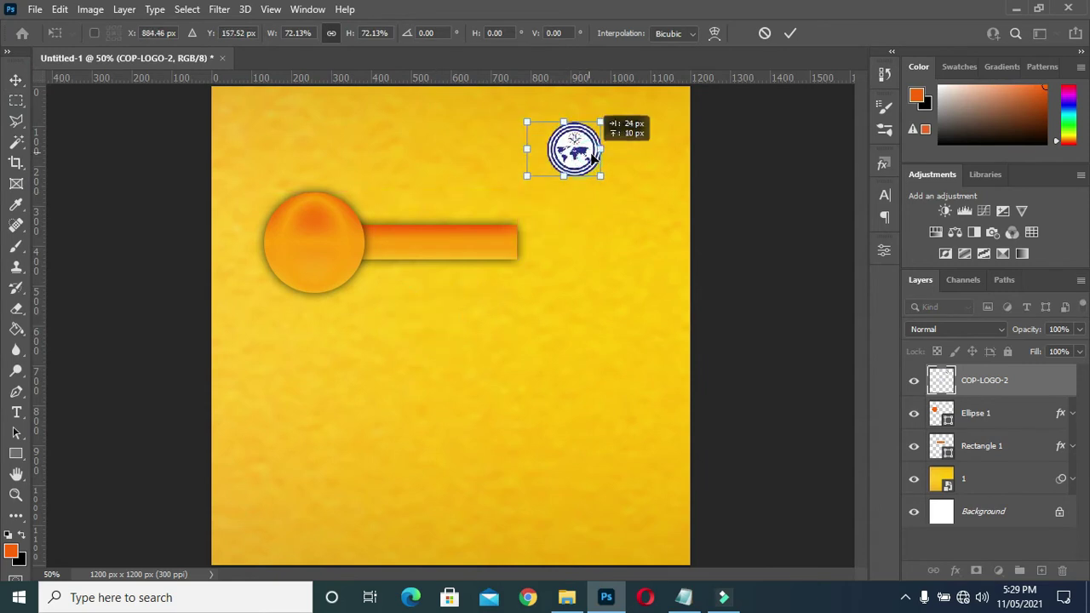
left_click(754, 175)
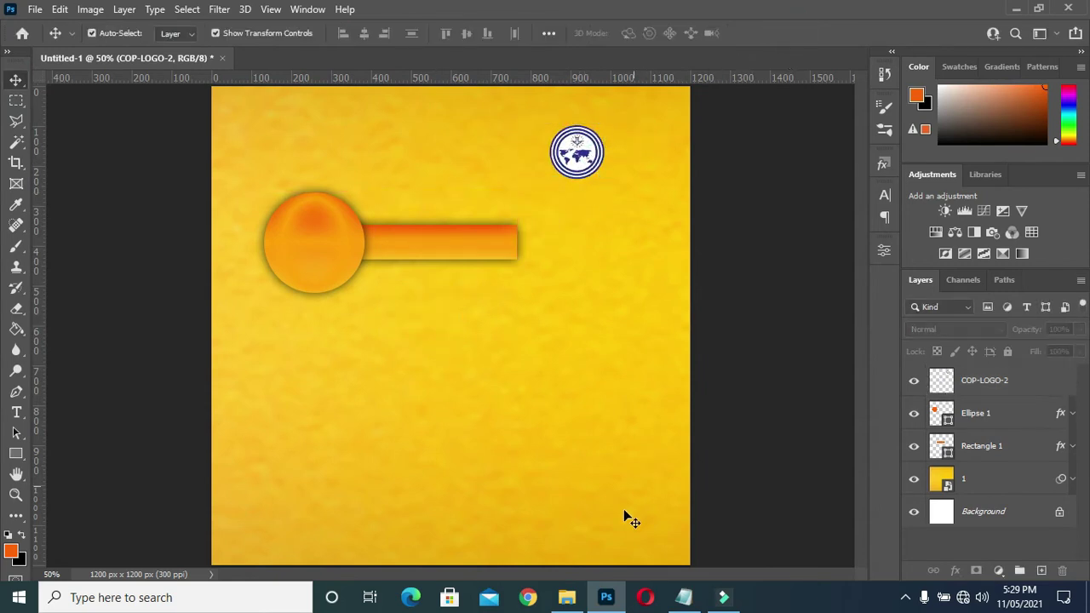
- Paste CHRIST COMPASSION MINISTRY from Notepad as a heading near the page top
left_click(17, 413)
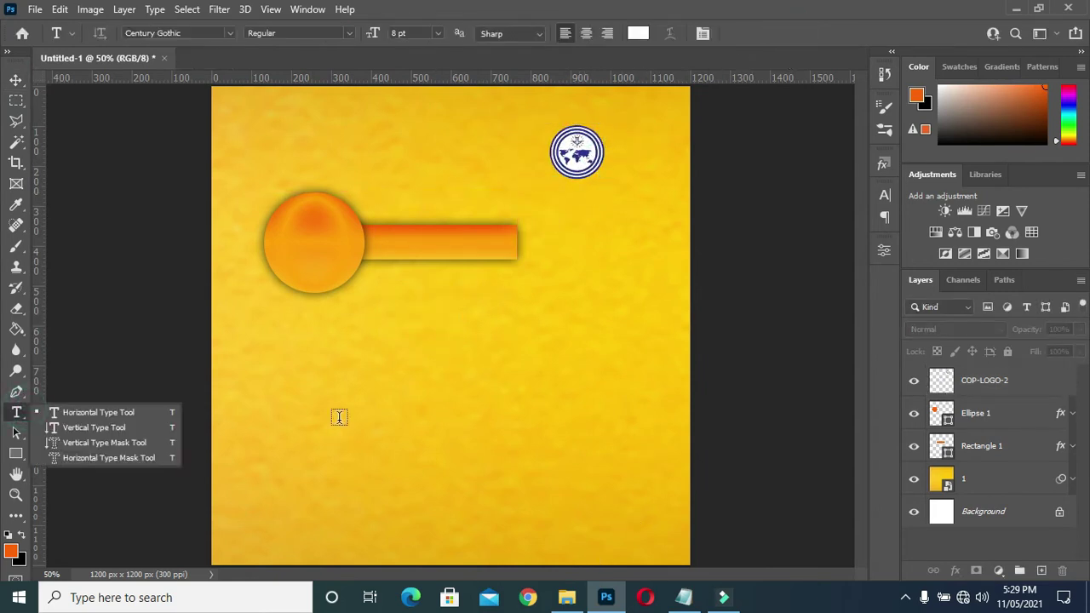
left_click(134, 415)
left_click(684, 597)
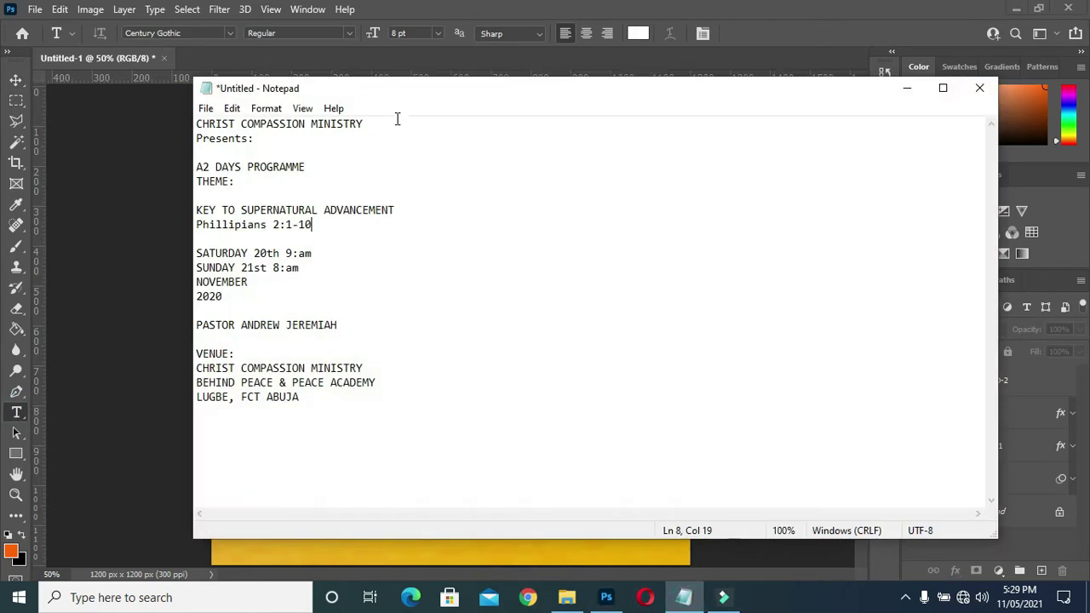
left_click_drag(369, 126, 196, 126)
left_click(906, 88)
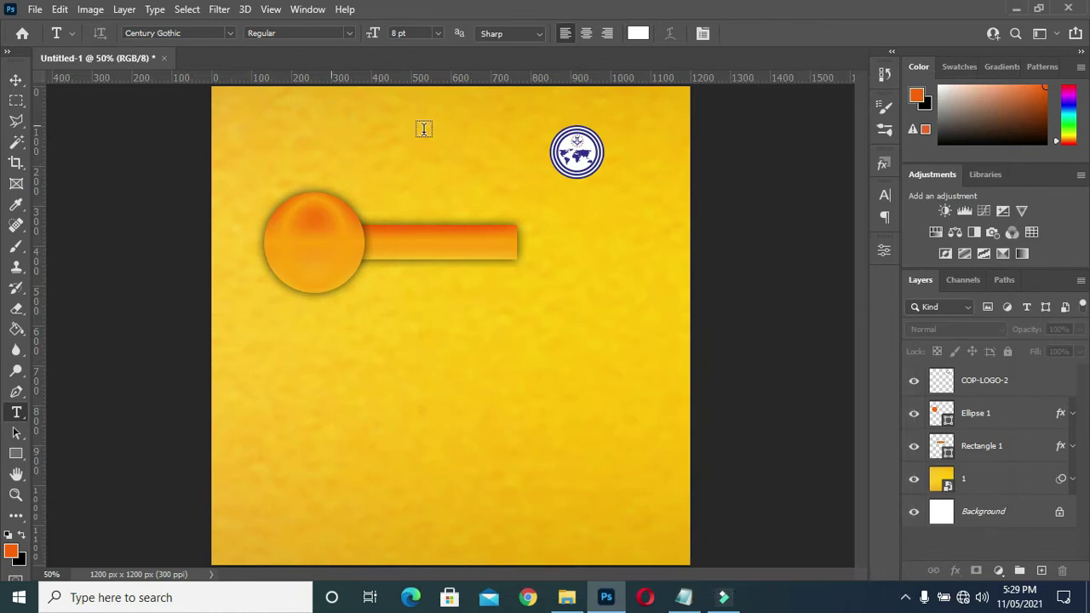
left_click(424, 128)
key("ctrl+v")
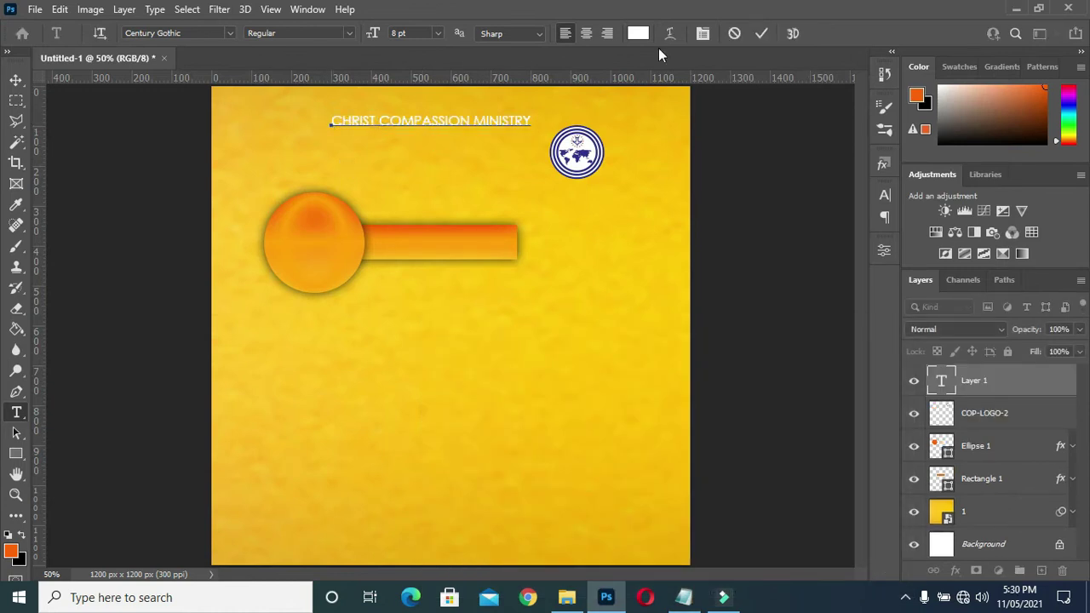
left_click(762, 33)
- Set the heading text colour to black
left_click(638, 33)
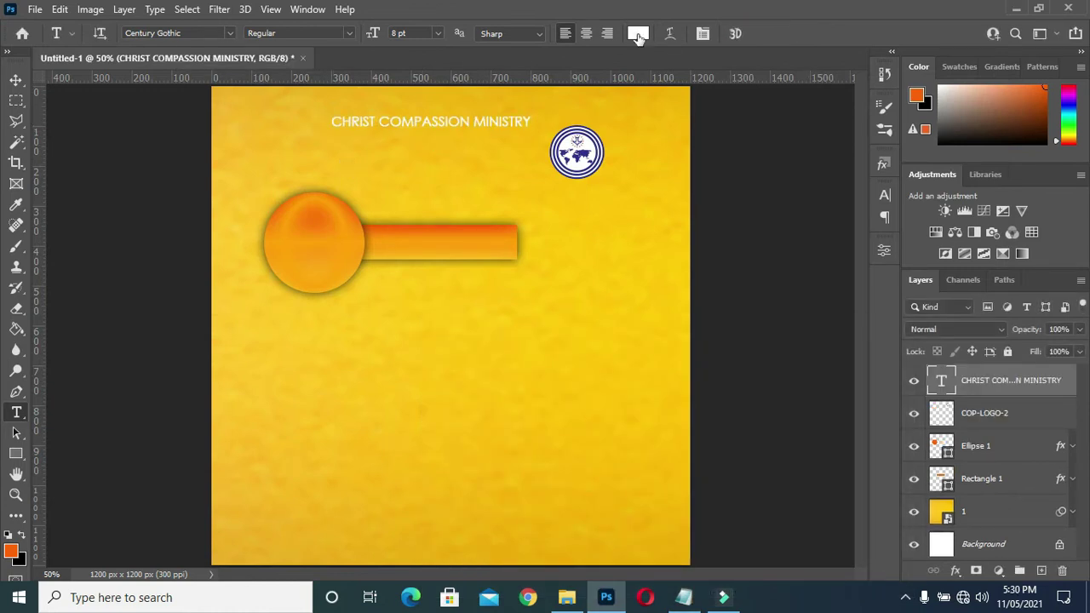
left_click(664, 347)
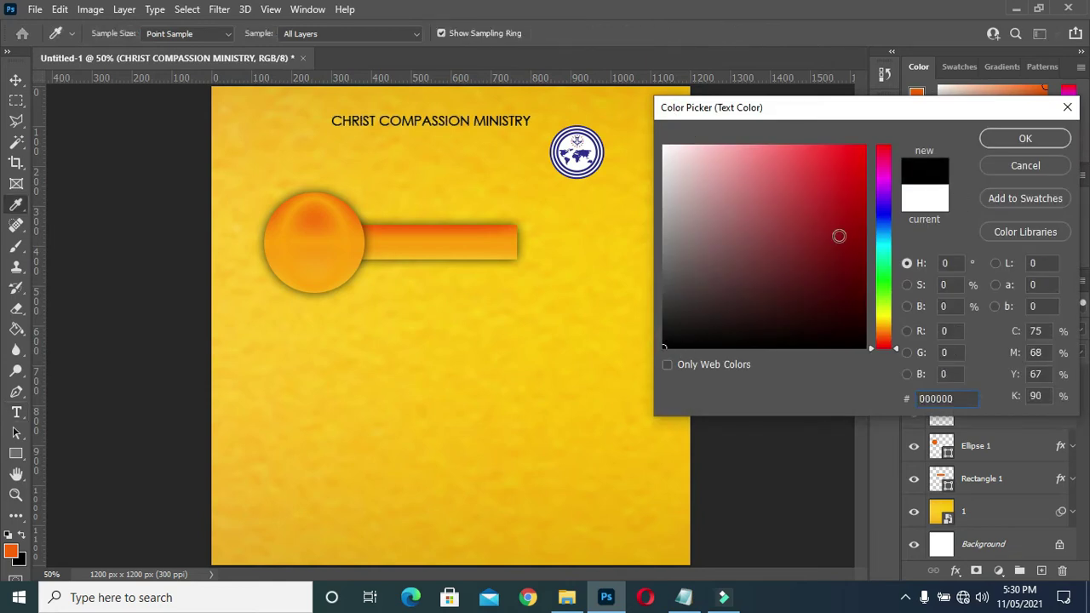
left_click(1025, 139)
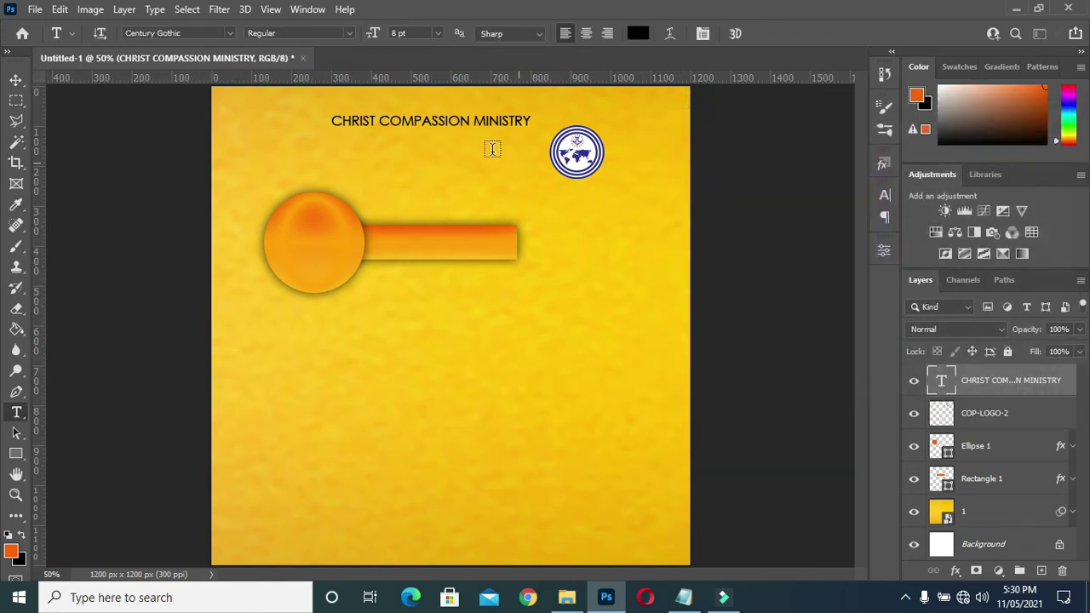
- Duplicate the heading just below it and select the copy's text
left_click(15, 79)
left_click(394, 122)
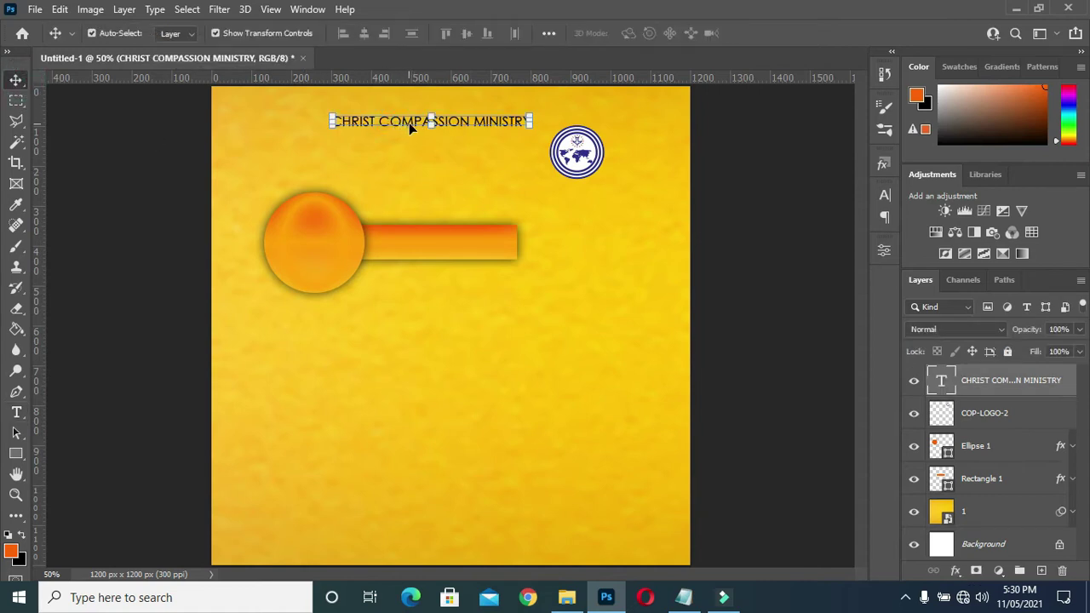
left_click_drag(422, 121, 427, 174, "alt")
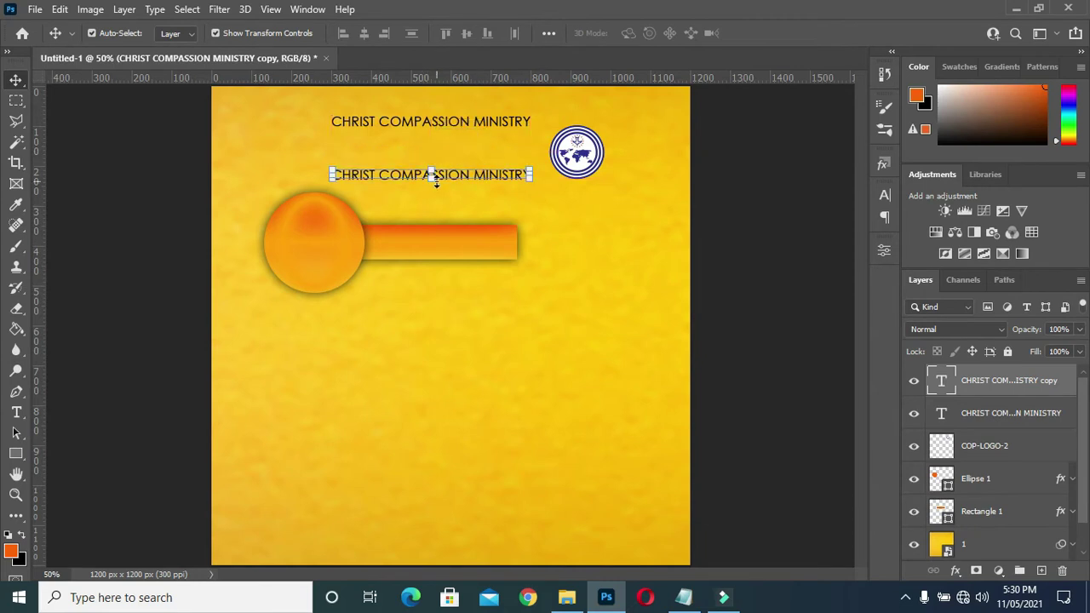
key("t")
left_click(438, 176)
key("ctrl+a")
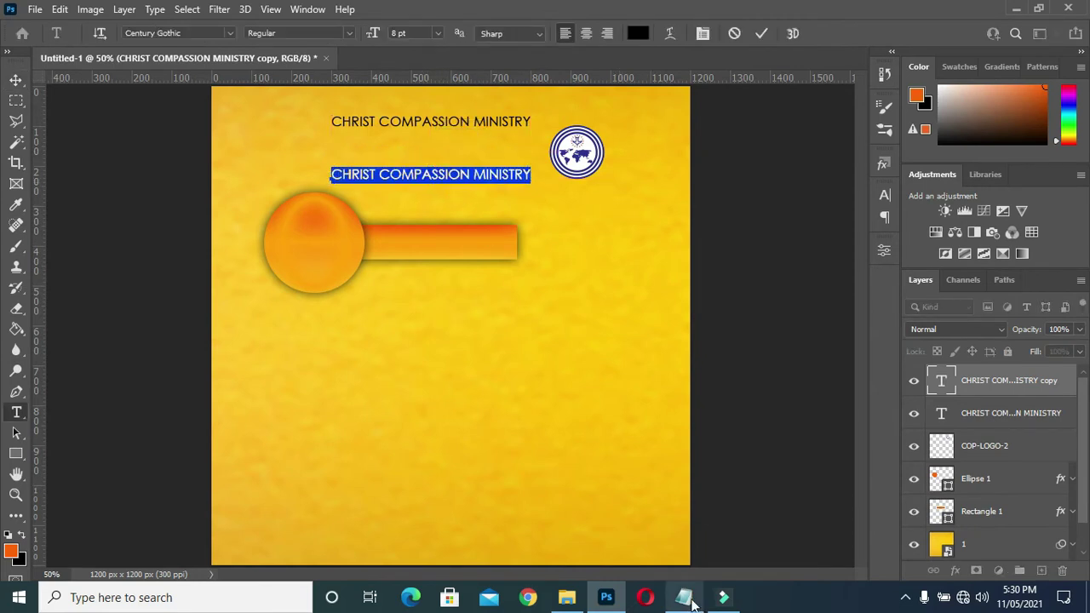
- Replace the copy's text with 'Presents:' from Notepad and centre it under the heading
left_click(692, 604)
left_click_drag(278, 140, 152, 141)
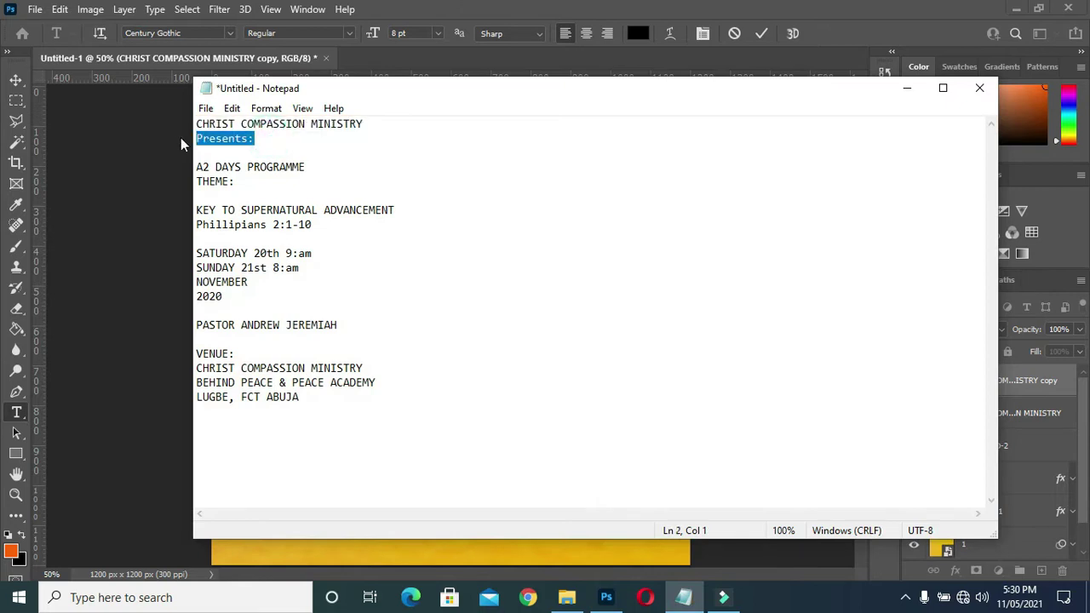
left_click(906, 88)
key("ctrl+v")
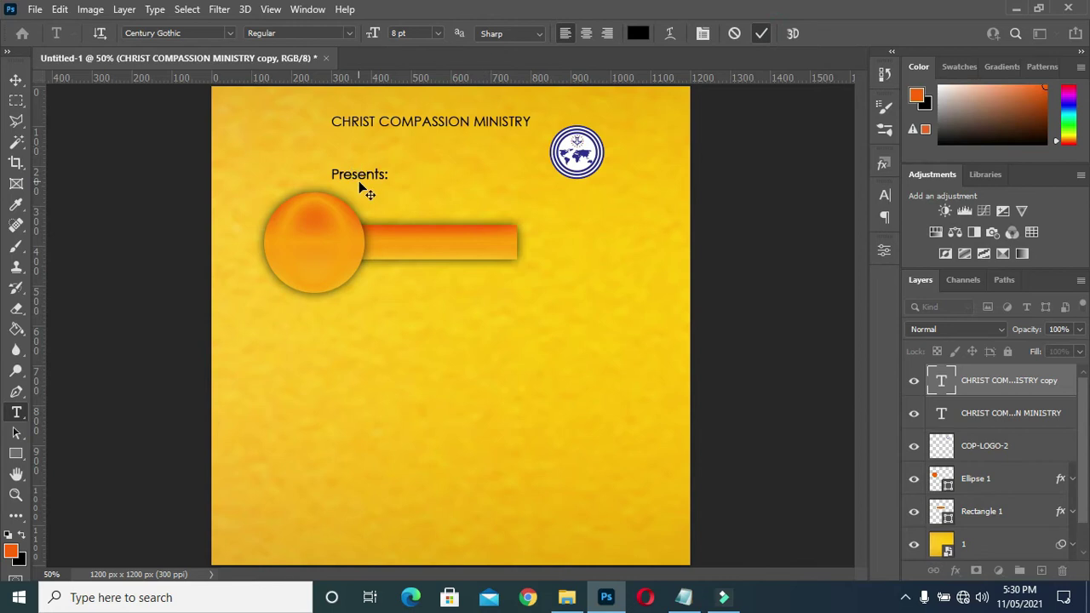
key("ctrl+Return")
left_click_drag(363, 175, 445, 177)
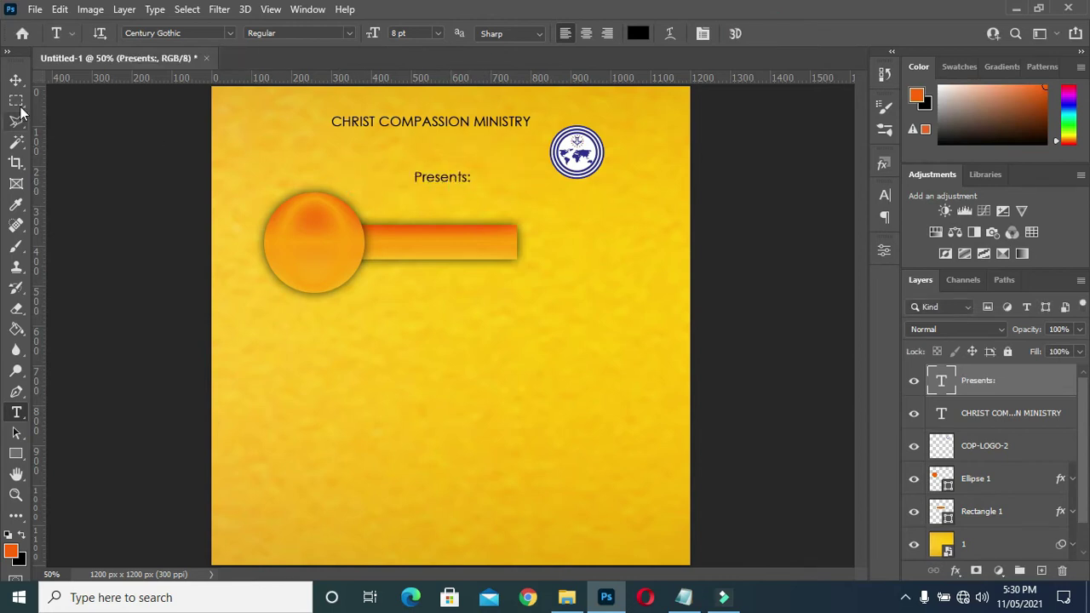
left_click(16, 79)
left_click(684, 596)
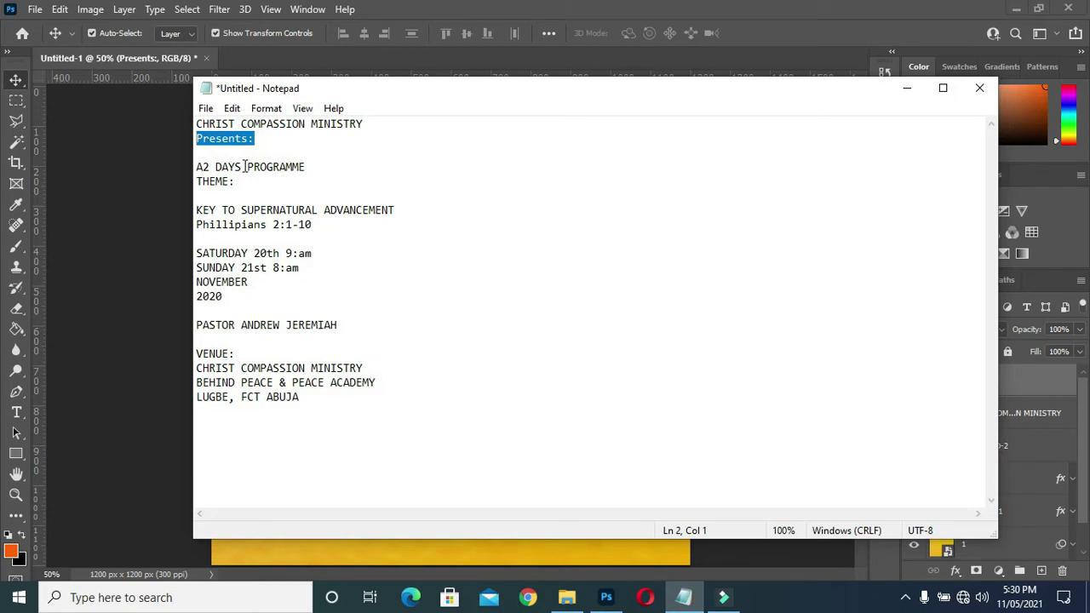
- Copy A2 from Notepad and paste it as new text on the page
double_click(203, 167)
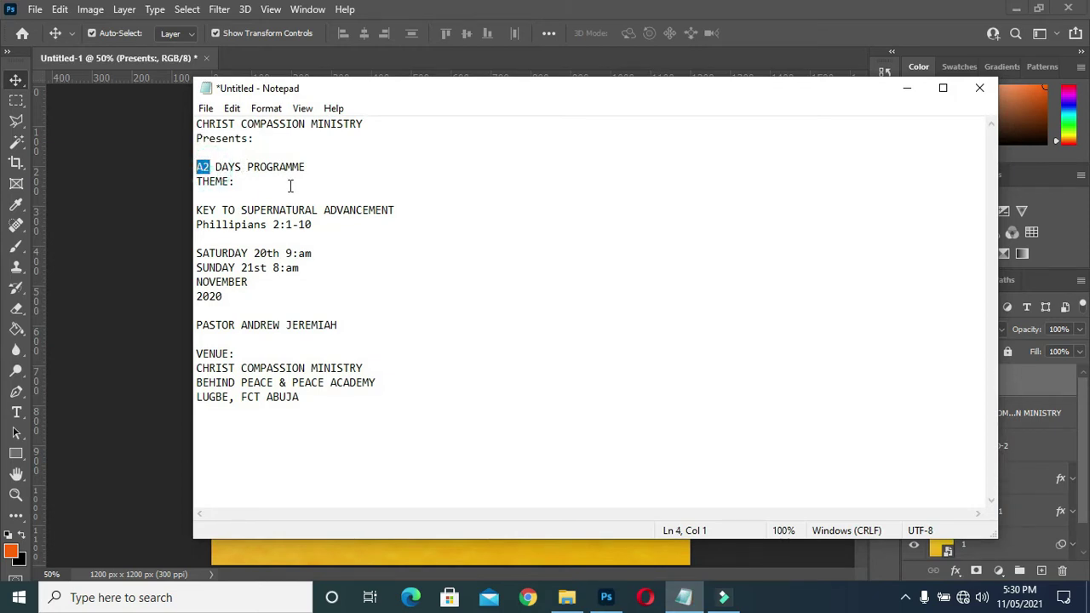
left_click(906, 88)
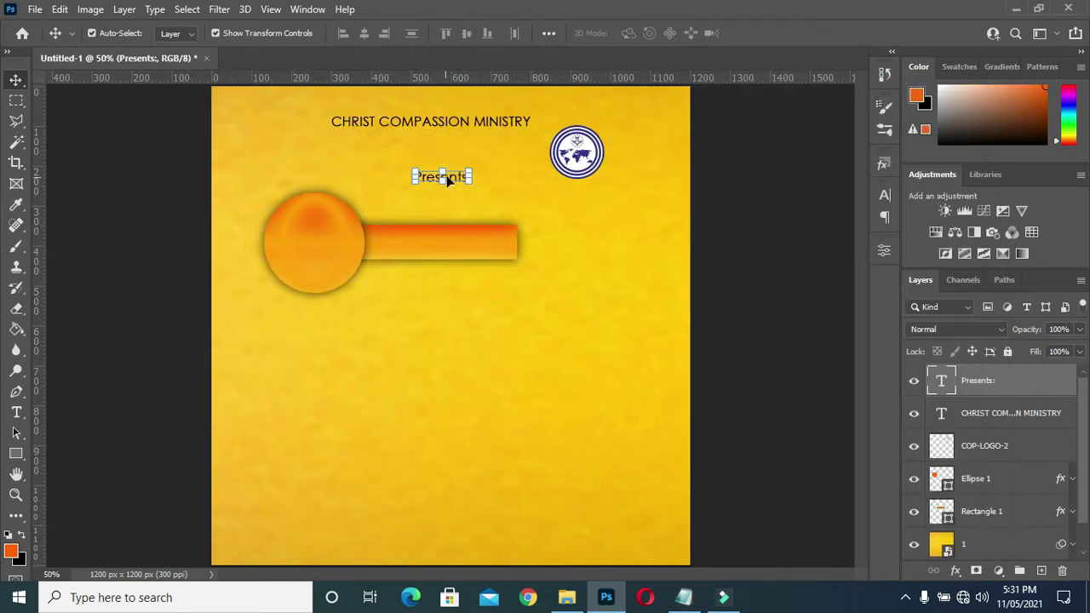
left_click(16, 415)
left_click(317, 350)
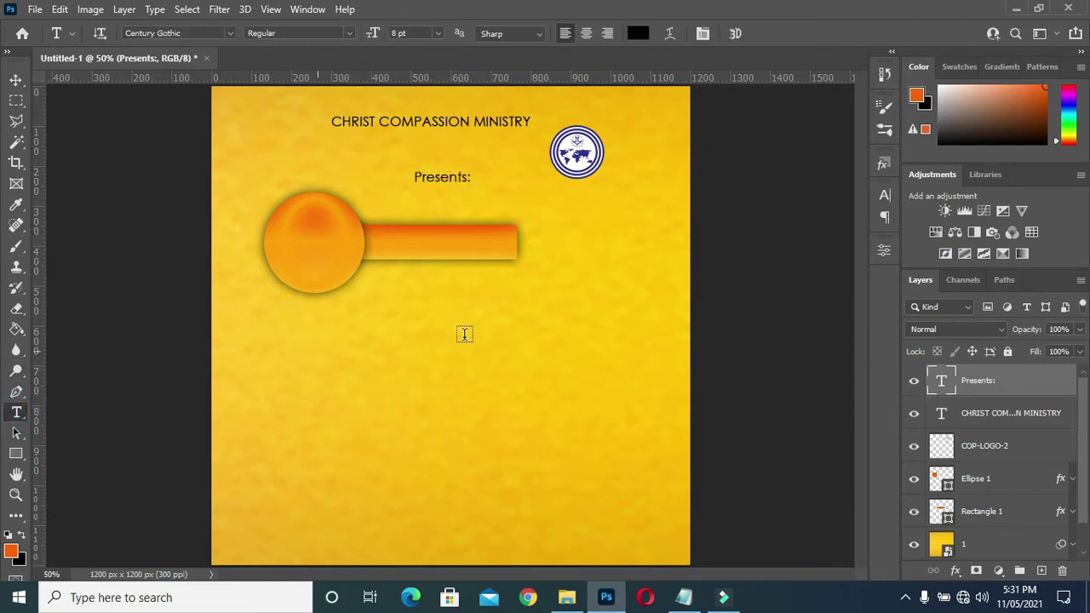
type("A2")
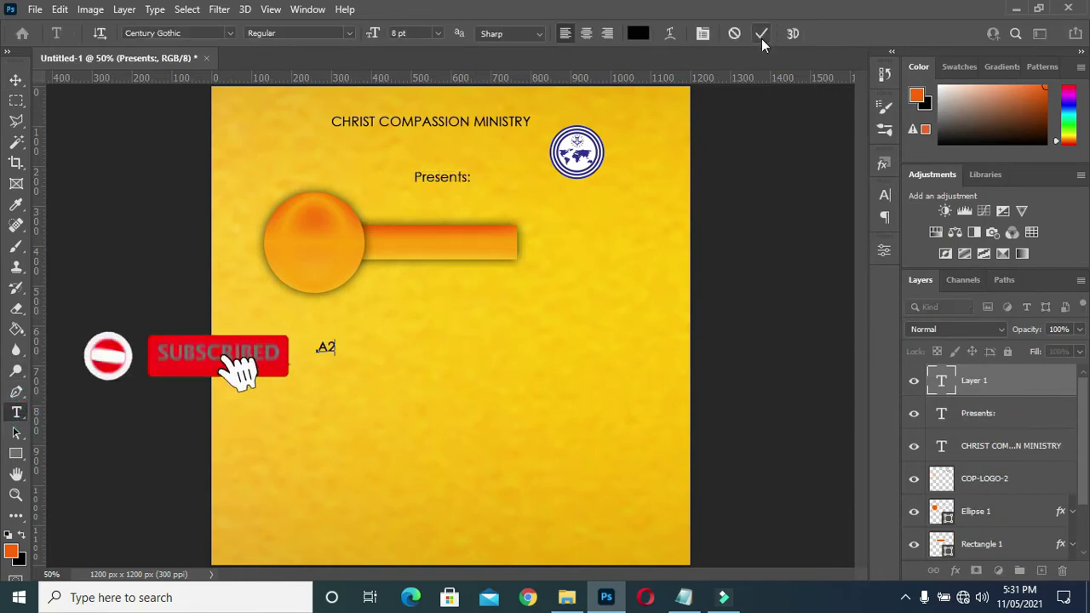
left_click(761, 33)
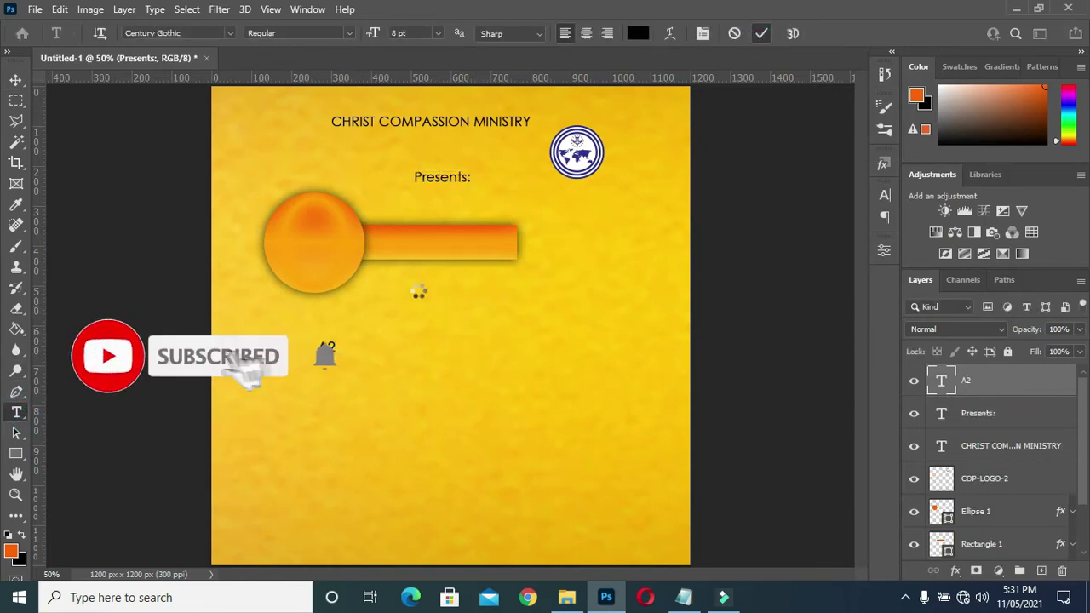
- Scale the A2 text to about 380% over the orange circle
left_click(15, 79)
key("ctrl+t")
mouse_move(341, 354)
left_mouse_down()
mouse_move(397, 410)
mouse_move(340, 266)
left_mouse_up()
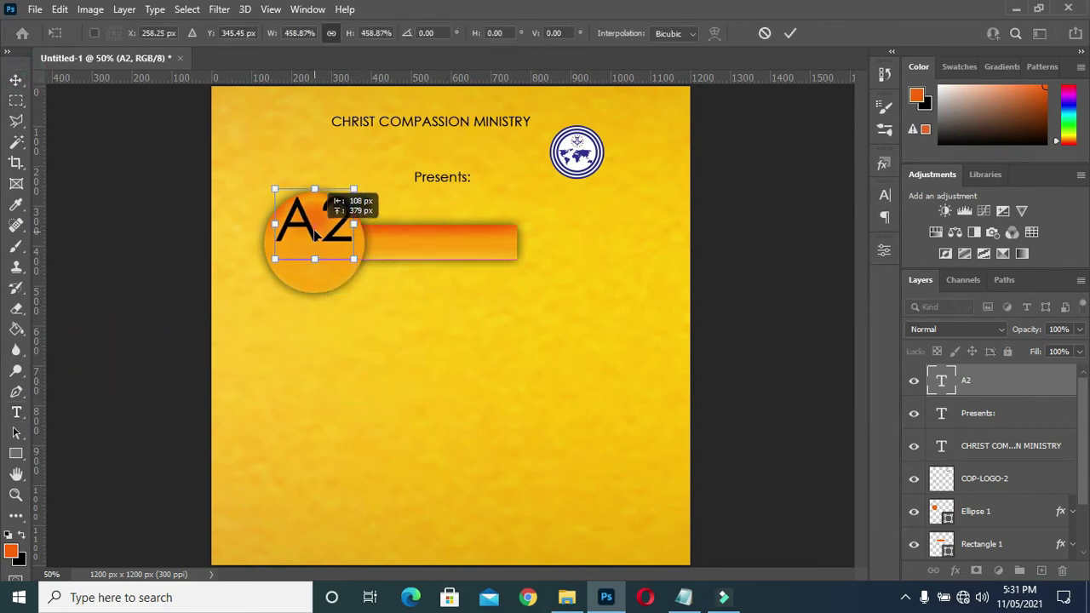
left_click_drag(350, 259, 345, 252)
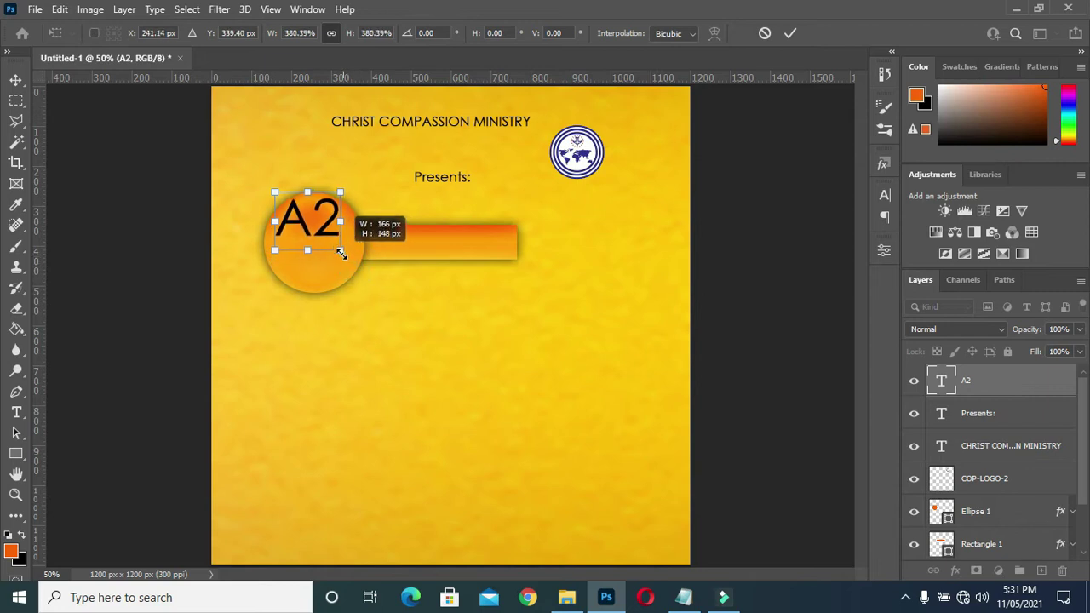
left_click(790, 33)
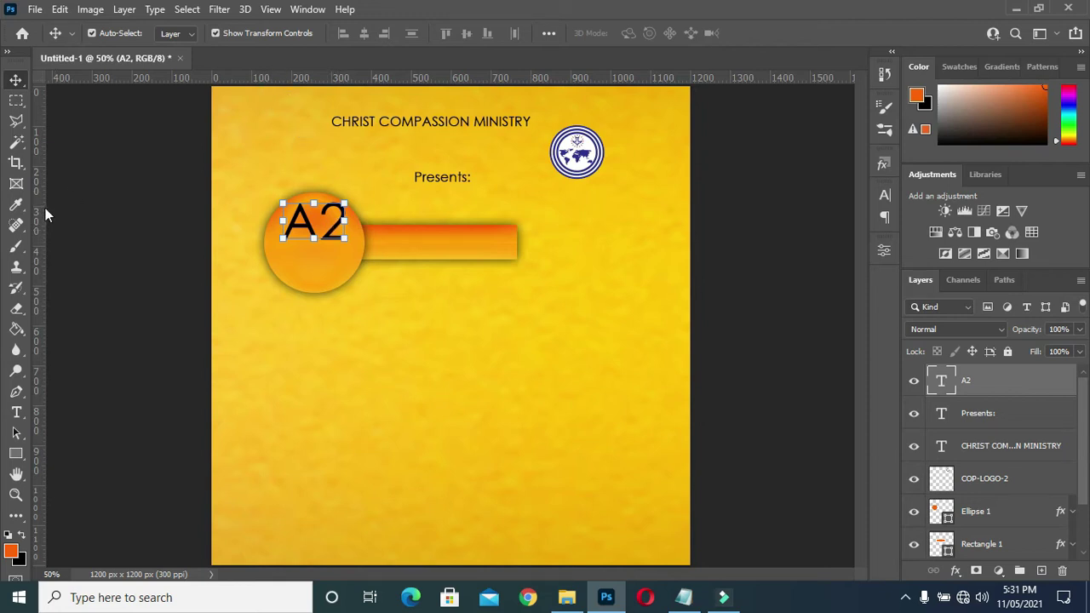
- Set the A2 font style to Bold and nudge it slightly into place
key("t")
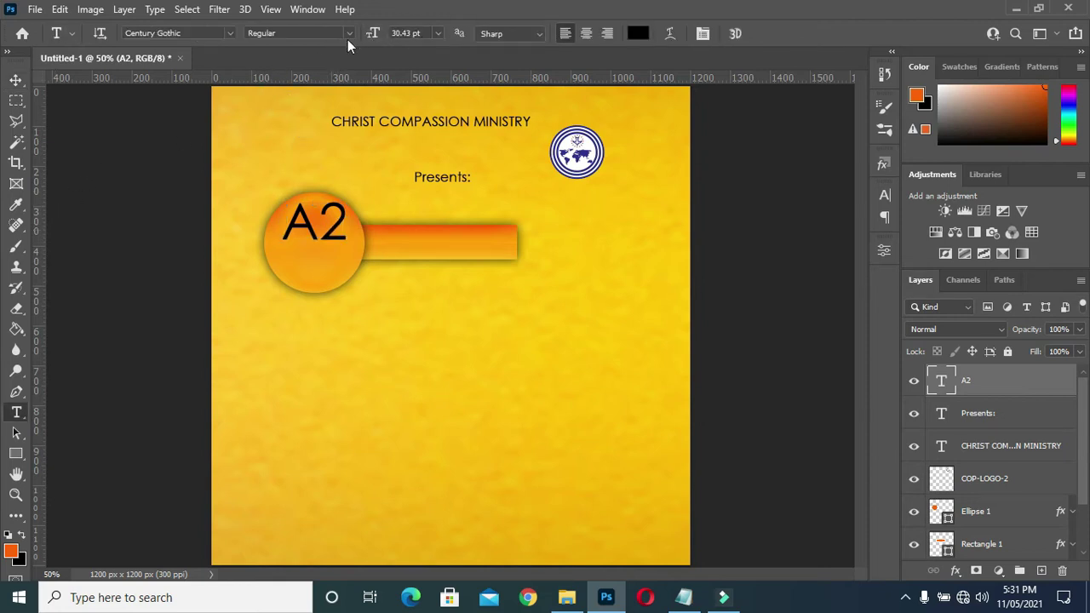
left_click(349, 35)
left_click(319, 72)
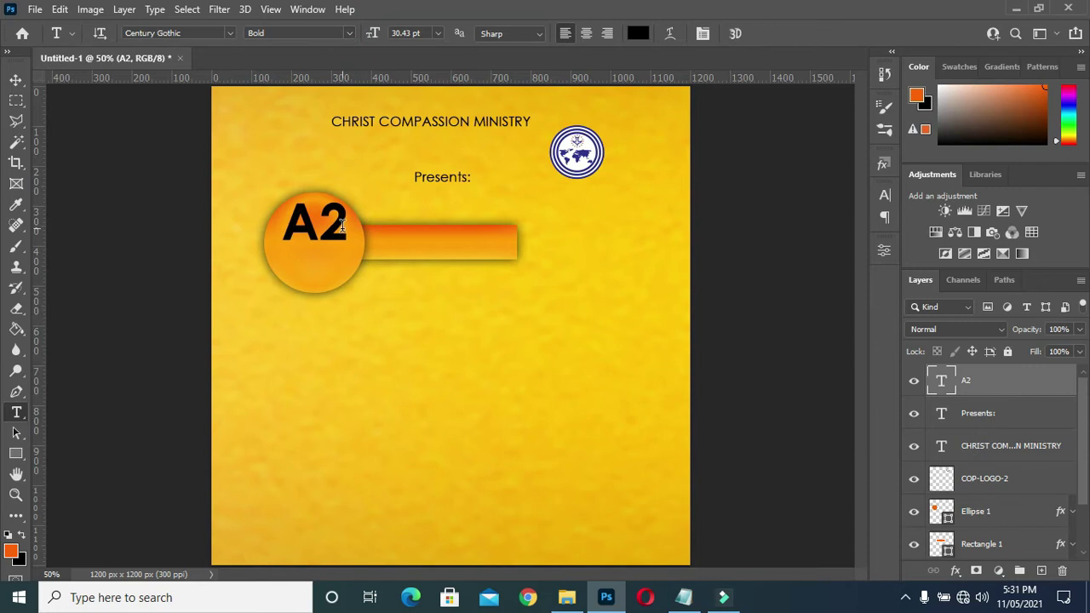
left_click_drag(310, 238, 313, 242)
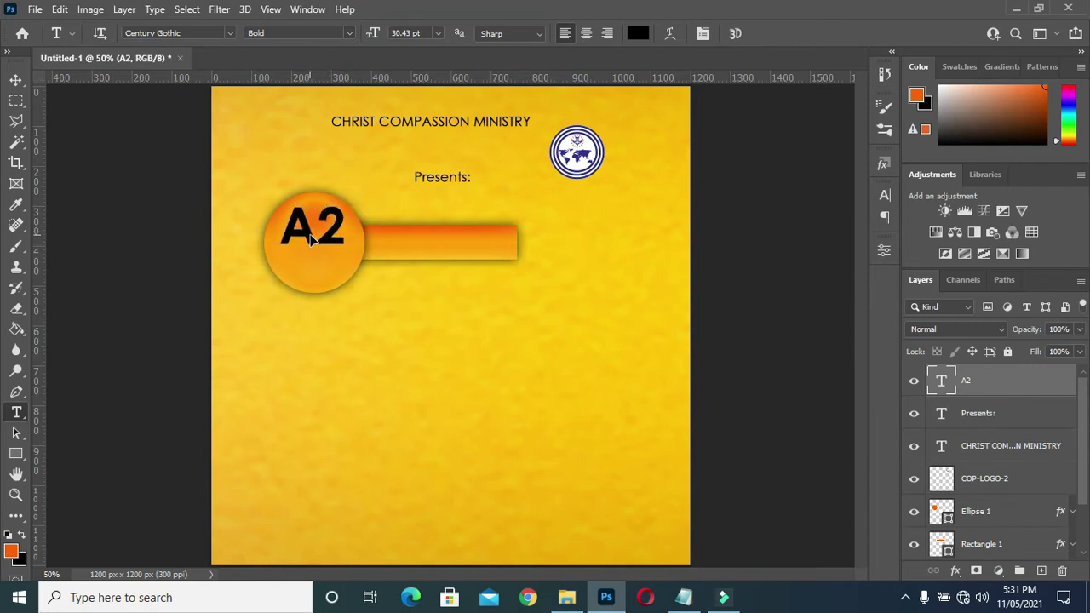
left_click(684, 597)
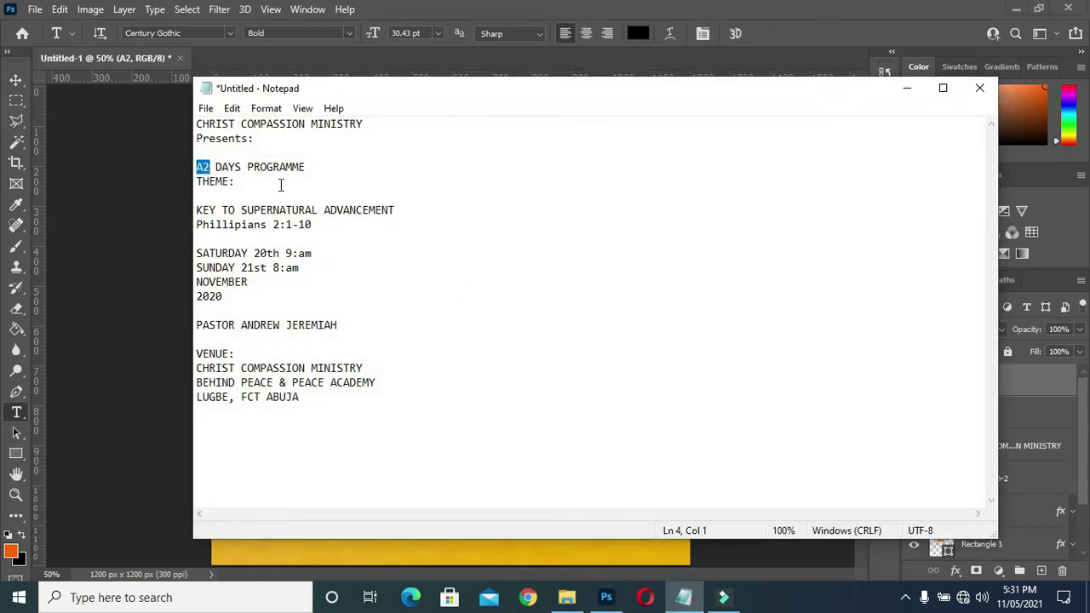
- Duplicate A2 below the original and retype the copy as DAYS
double_click(242, 167)
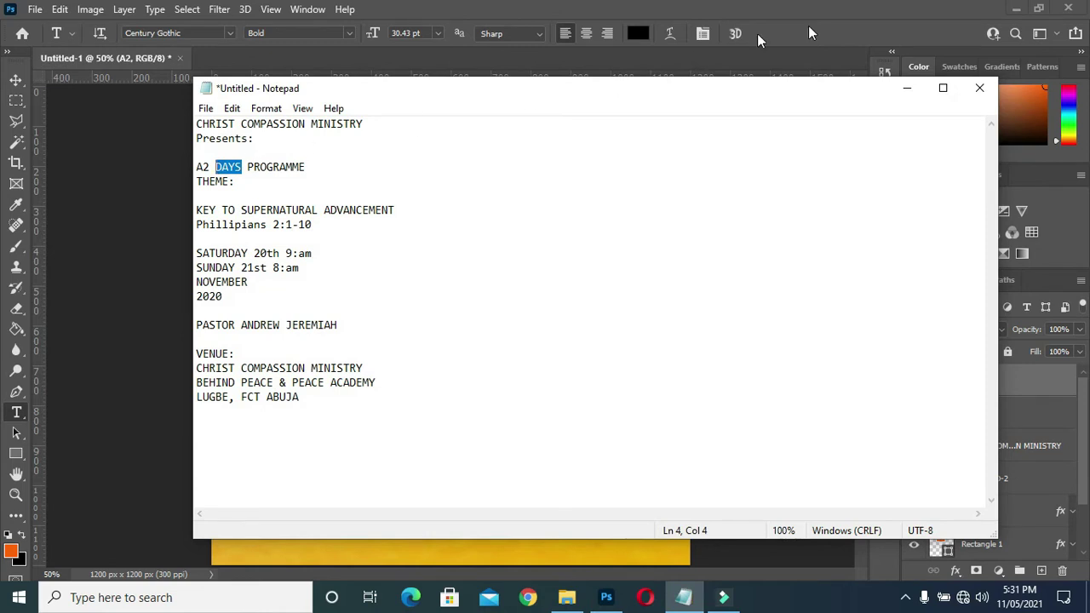
left_click(906, 87)
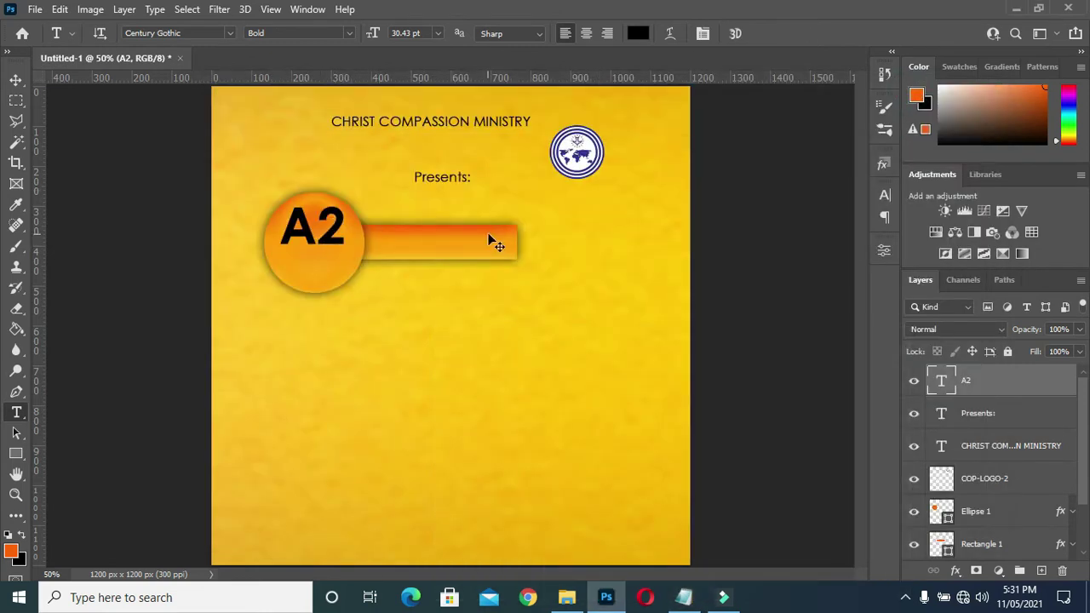
key("ctrl+j")
mouse_move(340, 244)
left_mouse_down()
mouse_move(330, 268)
mouse_move(312, 271)
left_mouse_up()
left_click(311, 270)
key("ctrl+a")
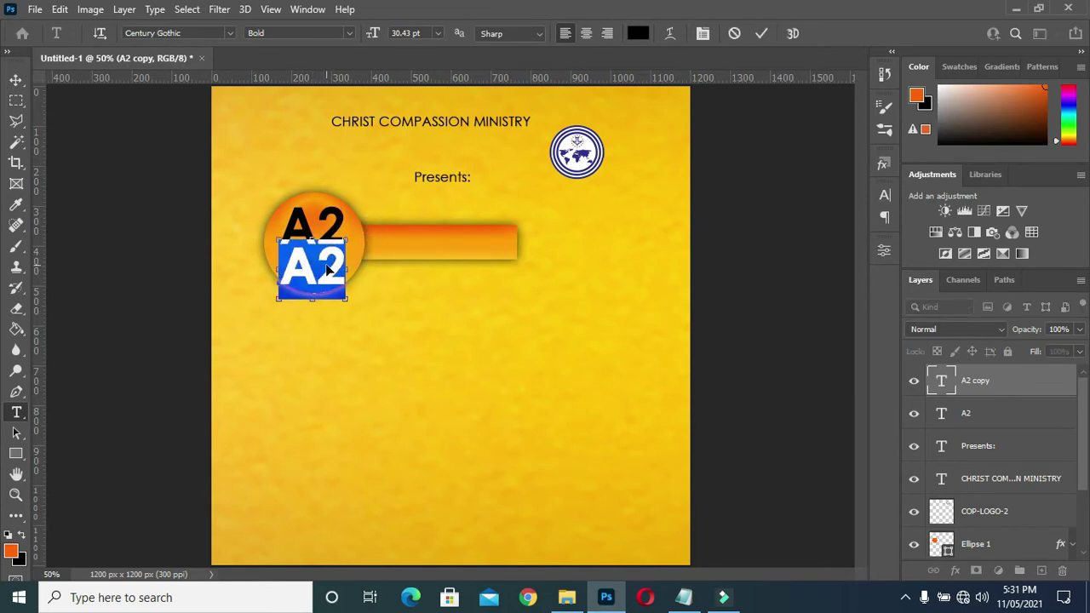
type("DAYS")
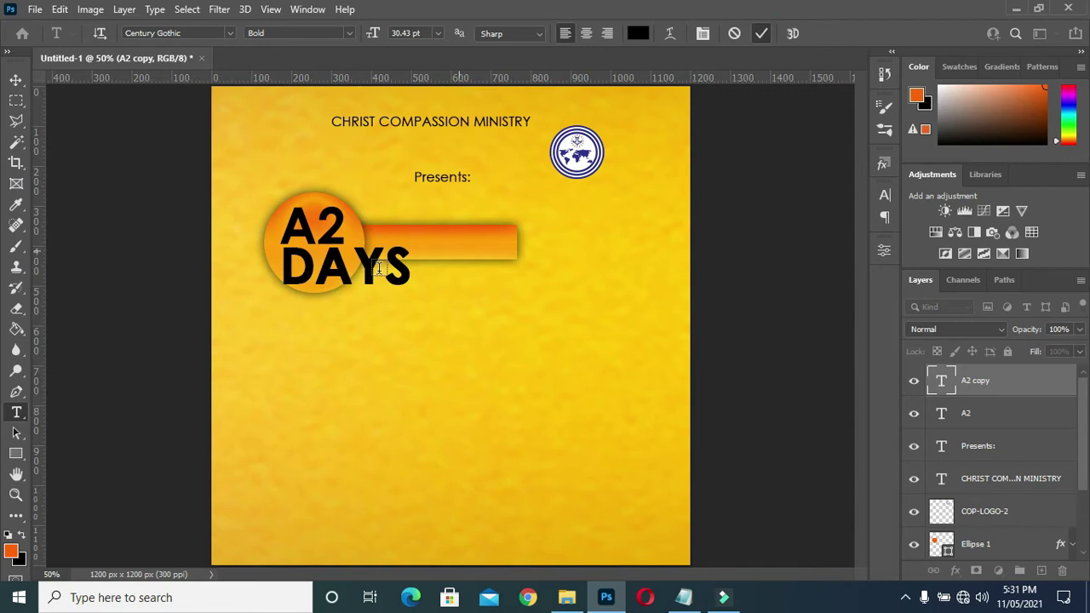
key("ctrl+Return")
key("v")
- Shrink DAYS to fit below A2 and align their horizontal centres
mouse_move(405, 282)
left_mouse_down()
mouse_move(366, 289)
mouse_move(280, 252)
mouse_move(345, 272)
left_mouse_up()
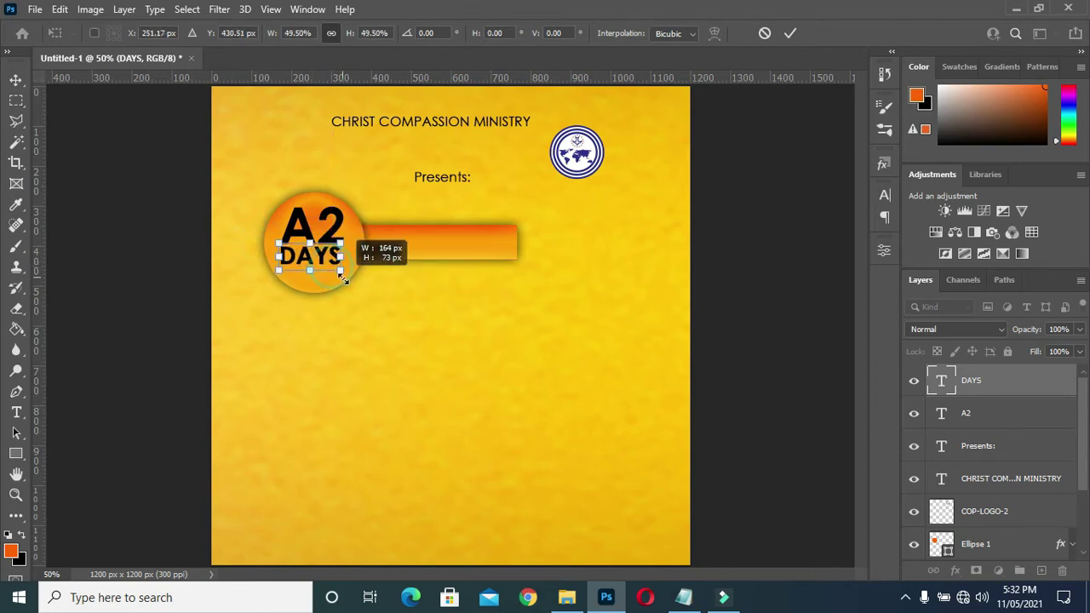
left_click(788, 34)
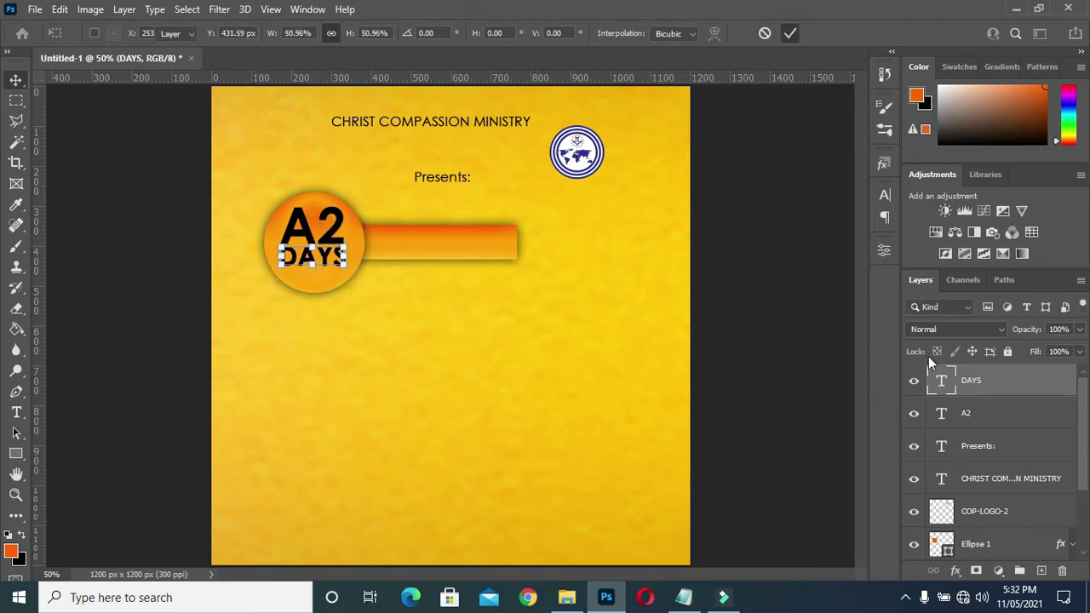
left_click(967, 415, "ctrl")
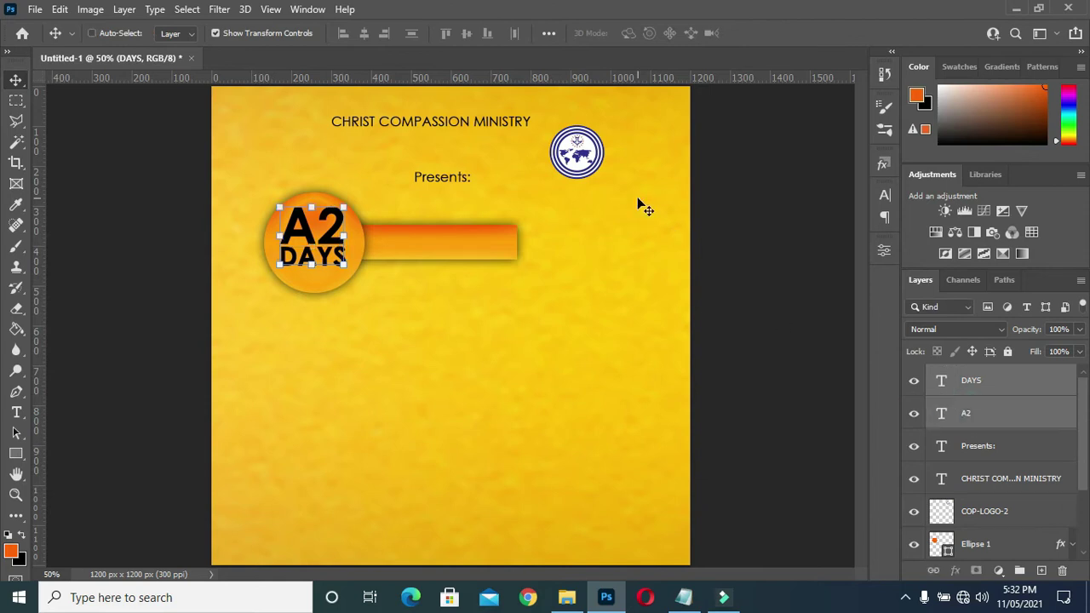
left_click(364, 33)
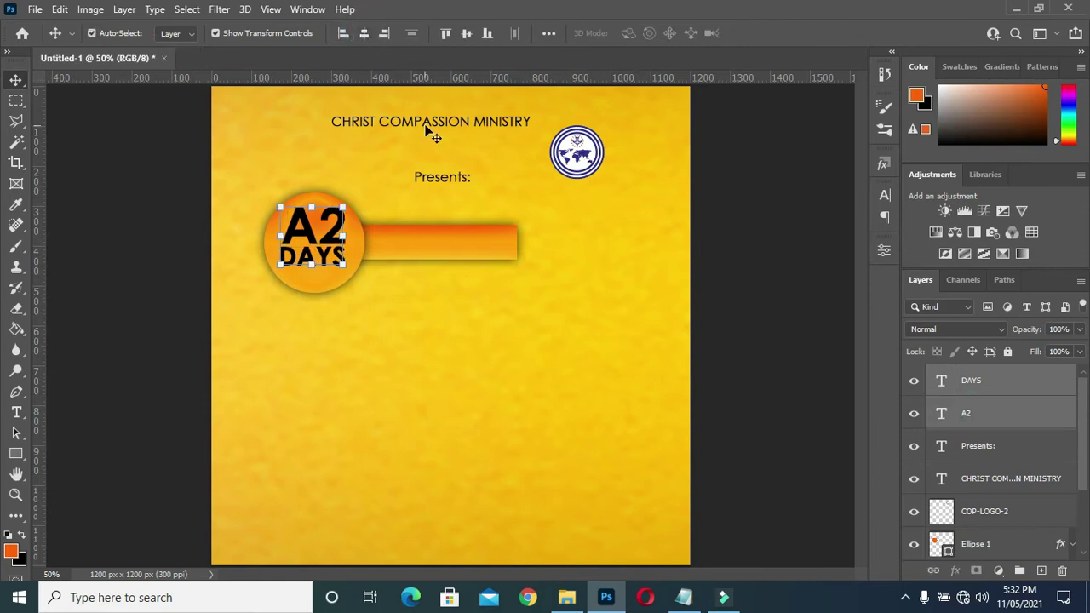
- Nudge A2 and DAYS down together and scale both up to 117.31%
left_click(753, 275)
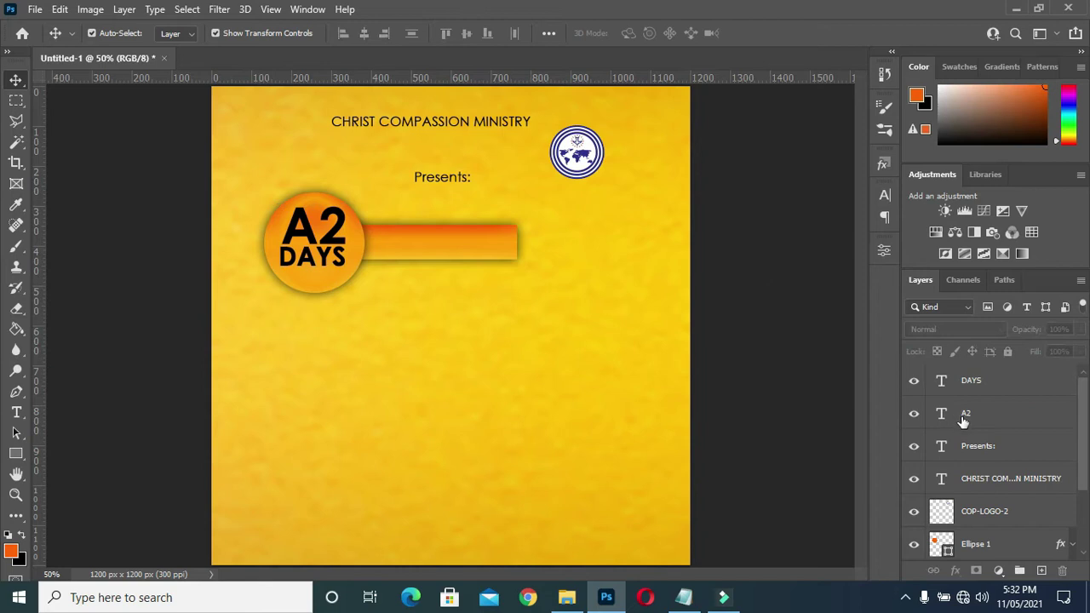
left_click(967, 482)
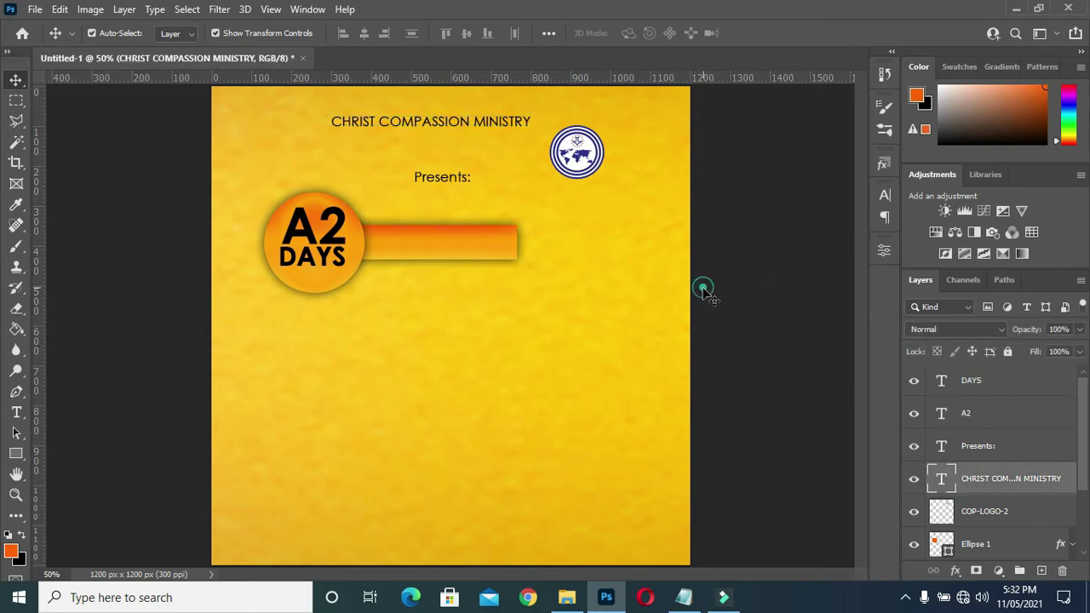
left_click(516, 325)
left_click(985, 412)
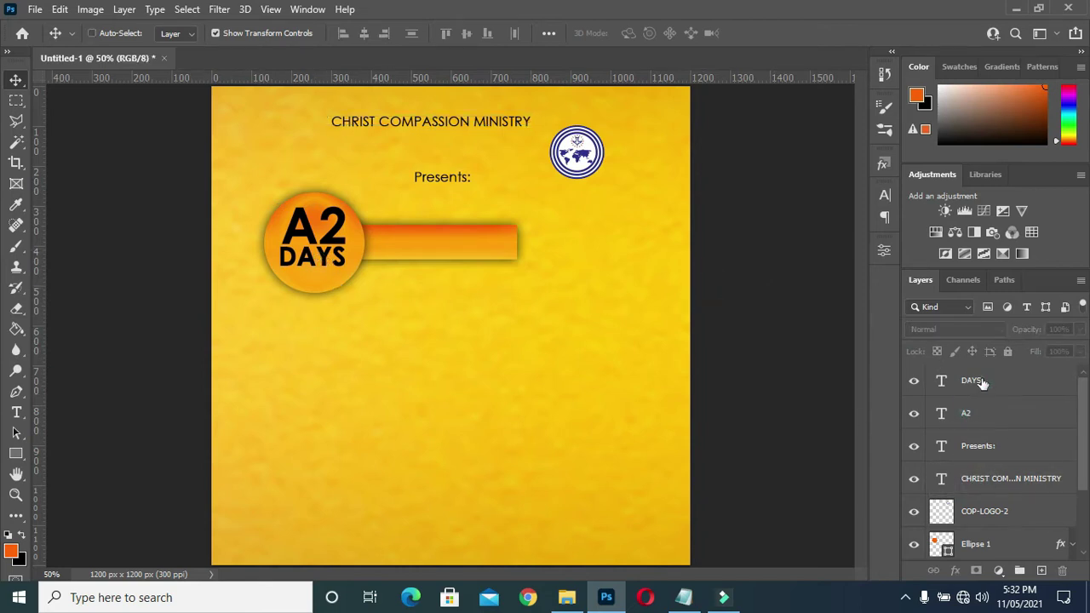
left_click(1015, 385)
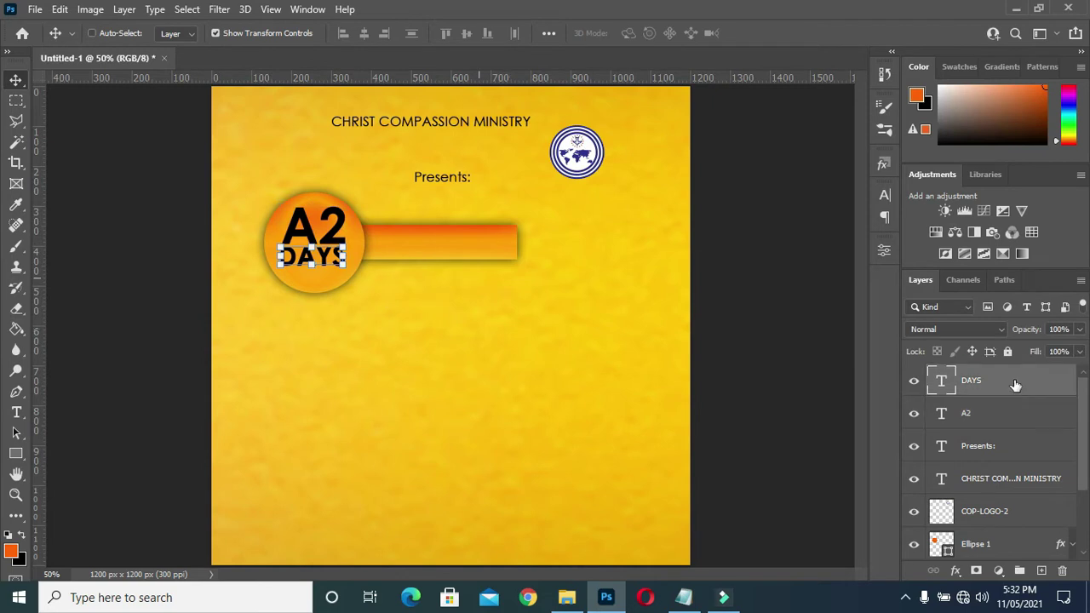
left_click(975, 417, "ctrl")
key("Down")
key("Down")
key("Down")
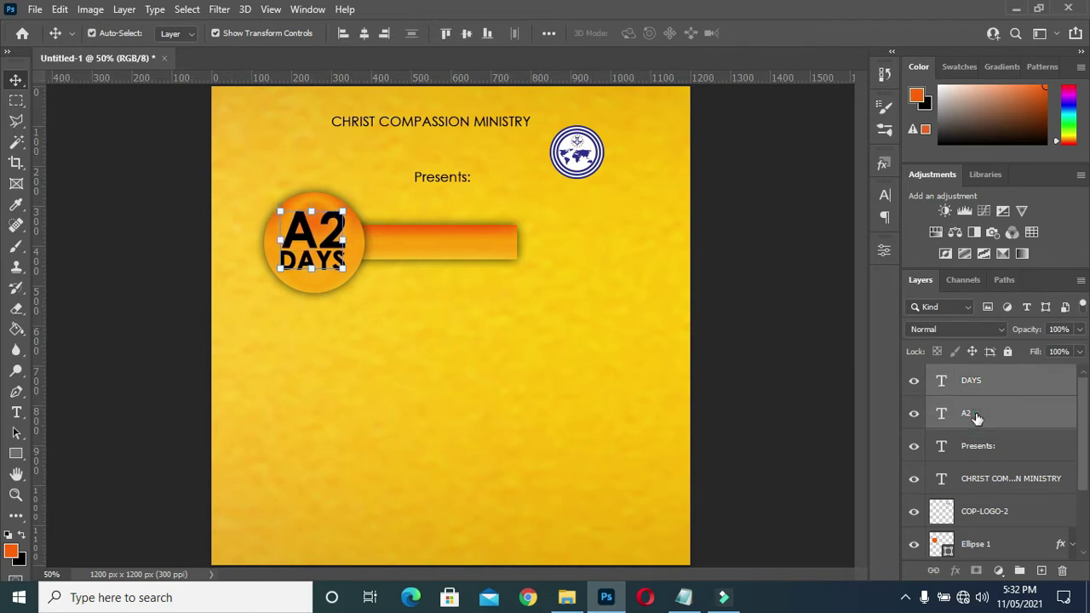
key("Down")
key("Down")
key("Down")
key("Down")
key("Down")
key("Down")
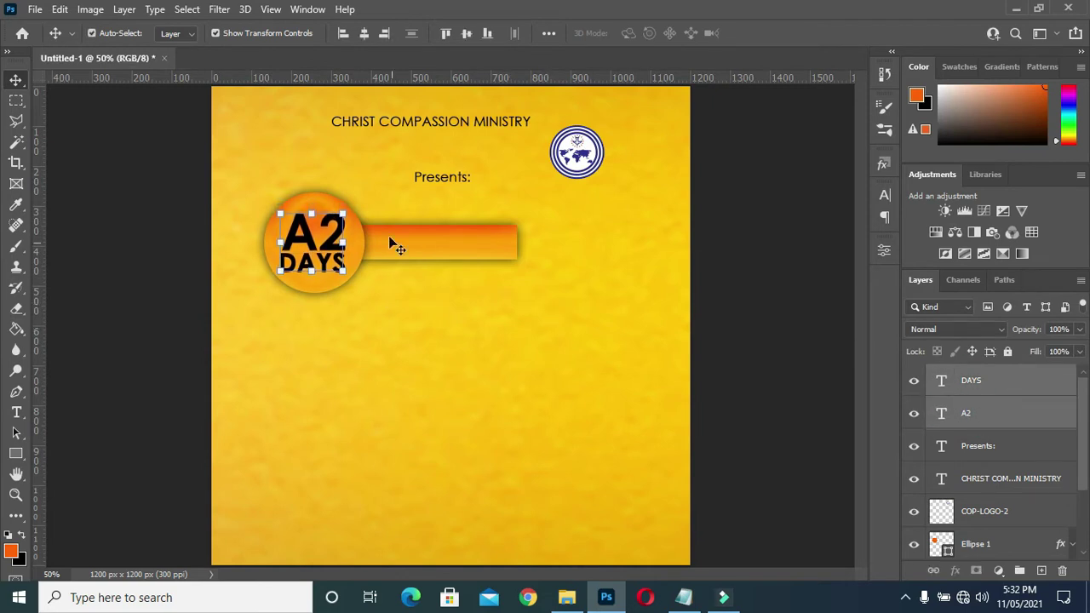
left_click_drag(341, 205, 347, 199)
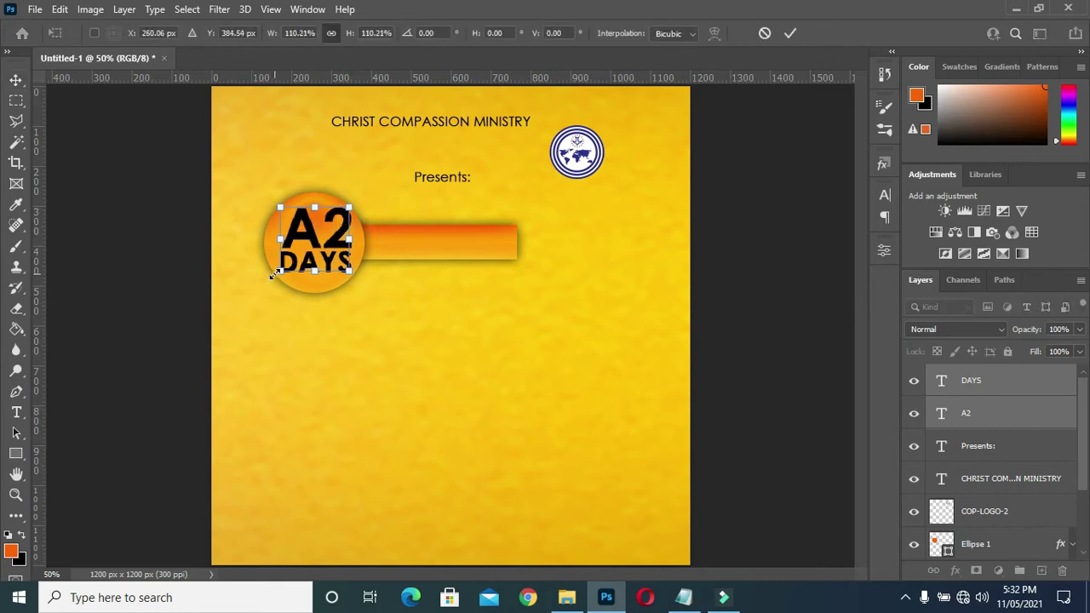
left_click_drag(274, 275, 275, 277)
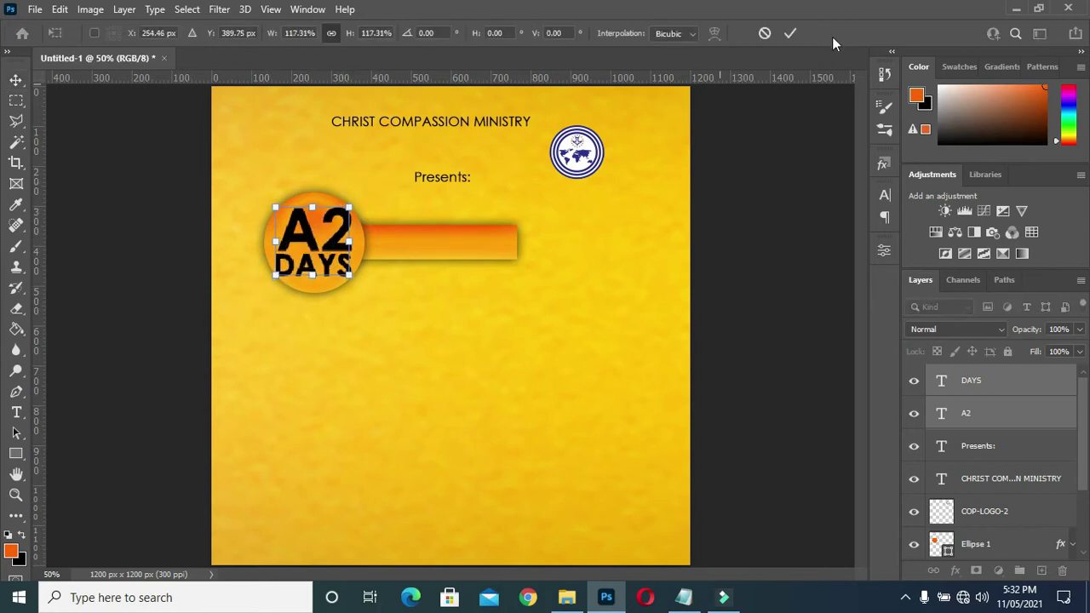
left_click(790, 33)
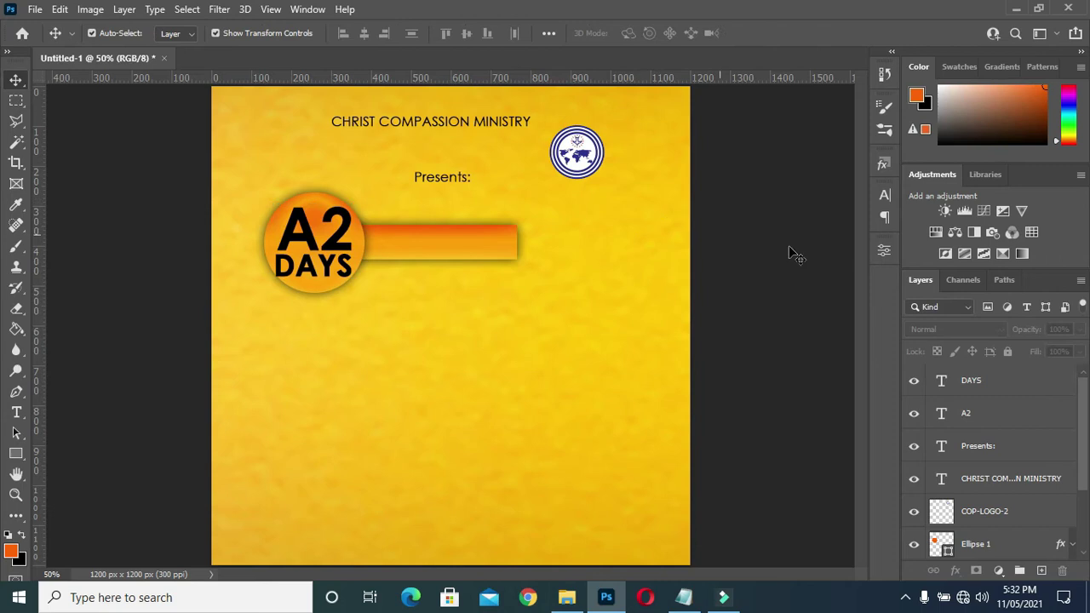
- Zoom in on the badge, nudge DAYS, and shrink it to about 97%
left_click(325, 252)
left_click_drag(313, 284, 313, 278)
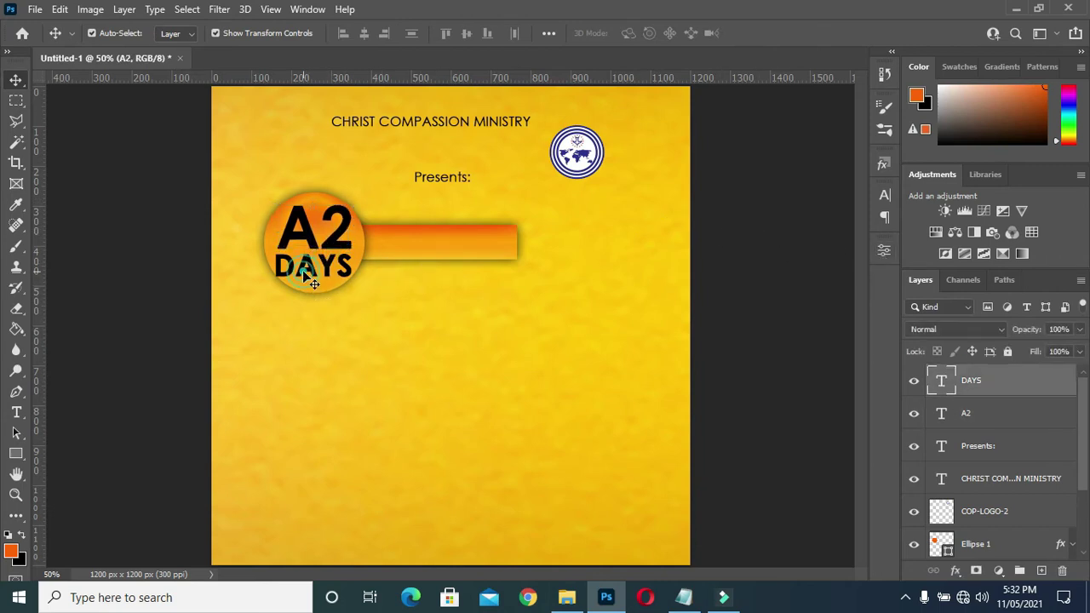
left_click(707, 308)
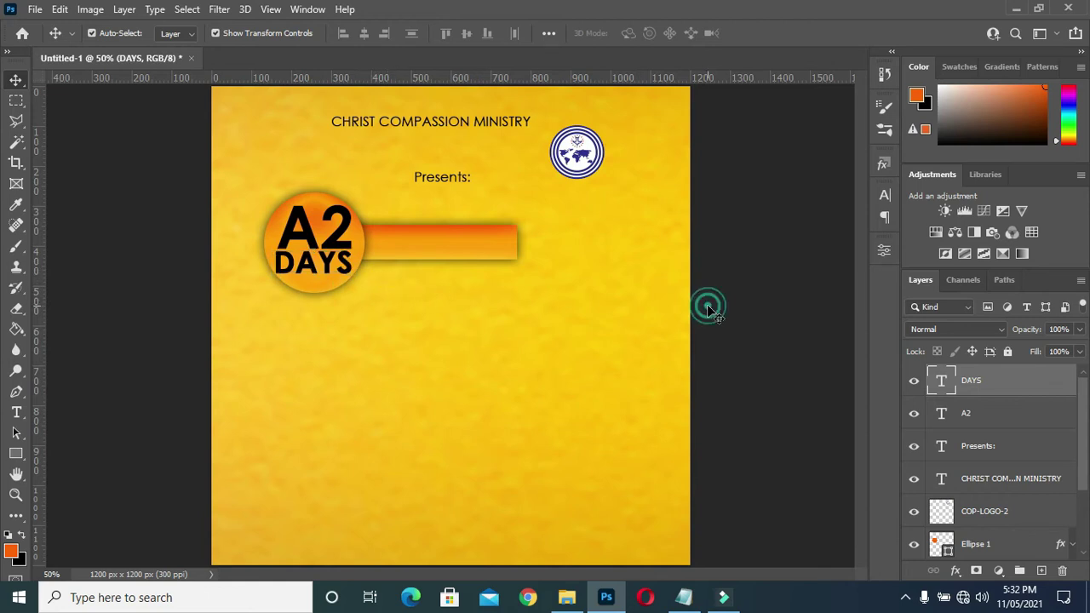
left_click(304, 279)
scroll(273, 268, "up", 3)
left_click_drag(280, 275, 291, 276)
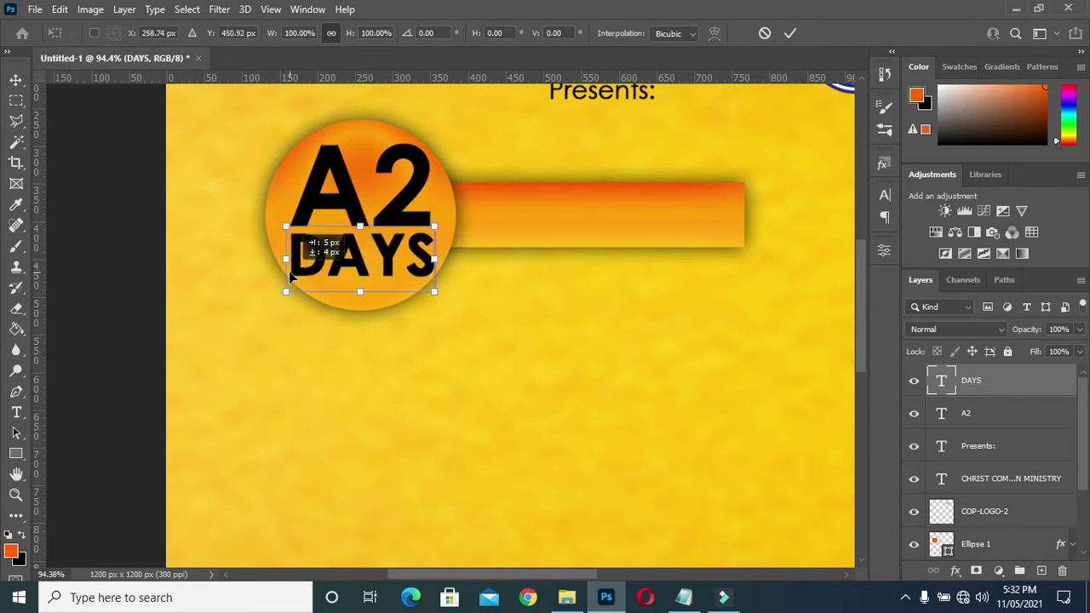
key("Up")
key("Up")
key("Up")
key("Up")
key("Up")
key("Up")
key("Up")
key("Down")
key("Down")
key("Down")
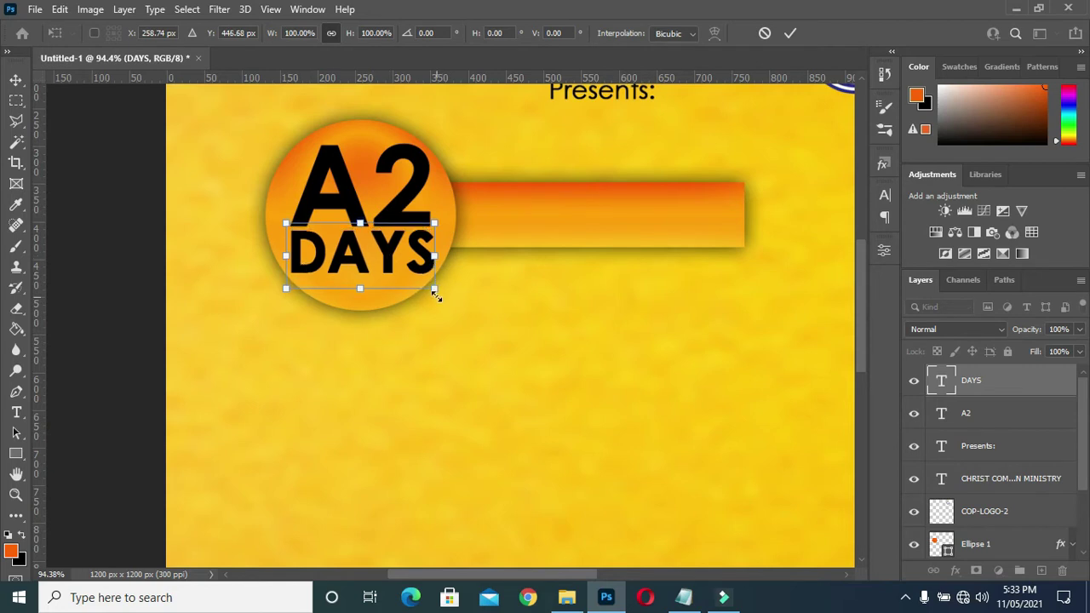
left_click_drag(434, 288, 432, 288)
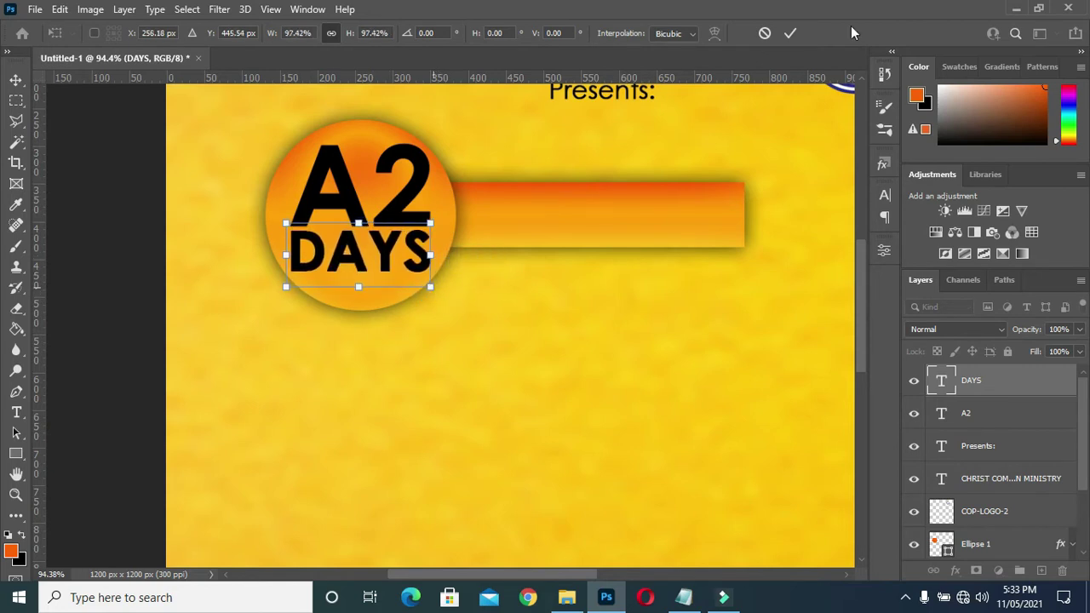
left_click(791, 34)
- Reposition DAYS in the circle and tighten its tracking to -60
scroll(489, 292, "down", 3)
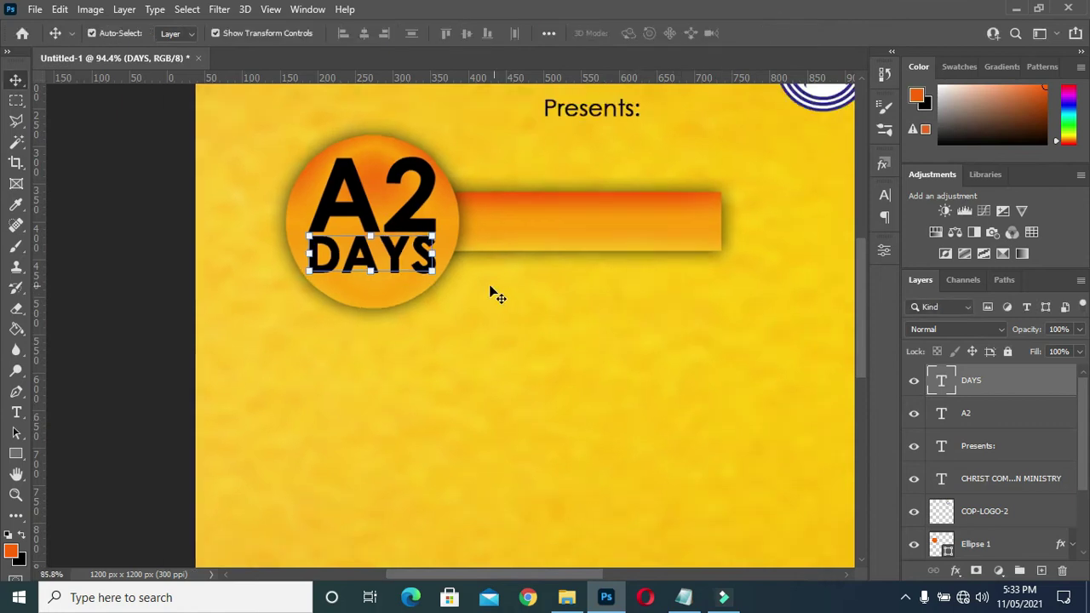
left_click_drag(361, 260, 371, 269)
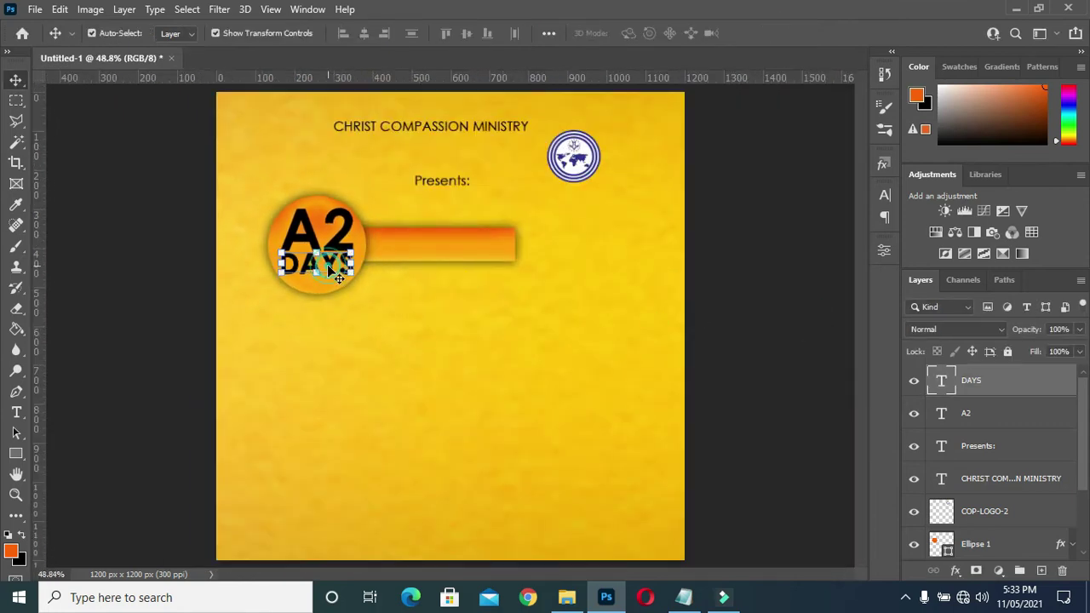
left_click(884, 195)
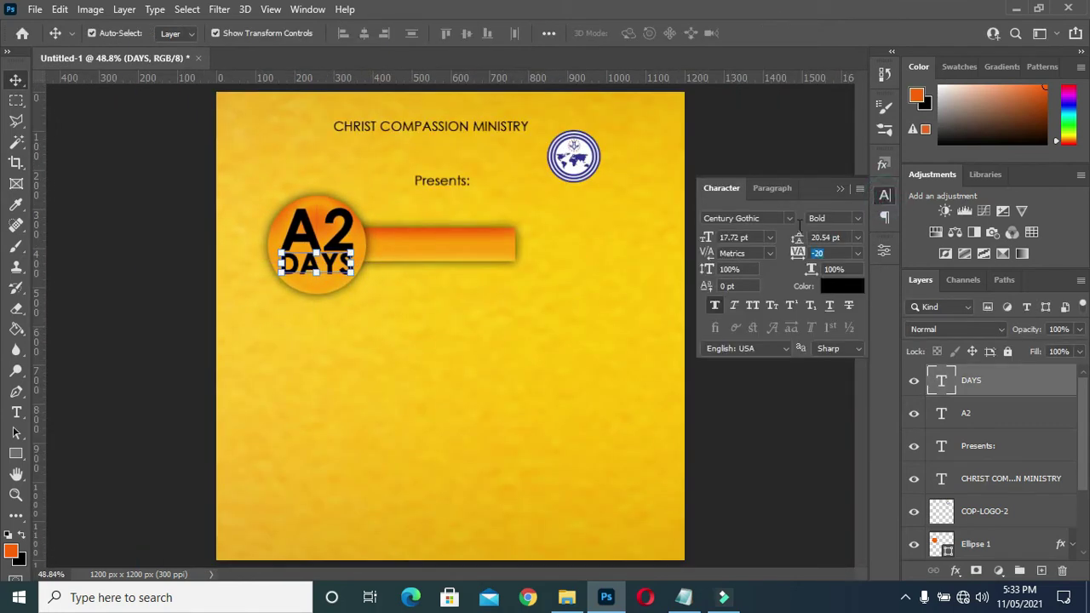
left_click_drag(798, 253, 796, 253)
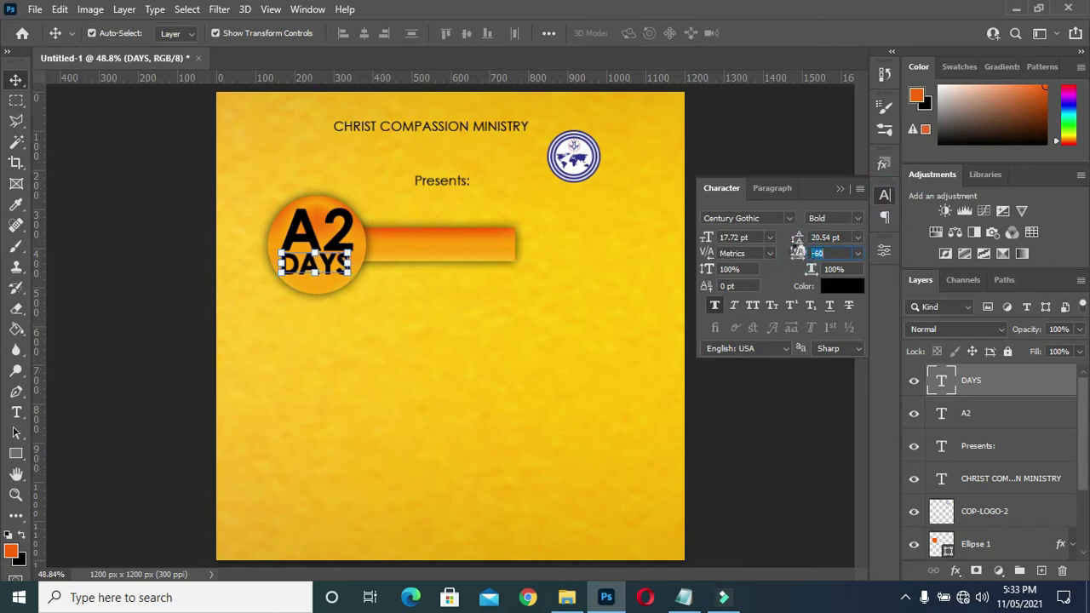
left_click(841, 191)
- Enlarge DAYS to 111.69% to span the circle under A2
scroll(218, 265, "up", 3)
left_click_drag(435, 281, 452, 304)
left_click(788, 33)
key("ctrl+0")
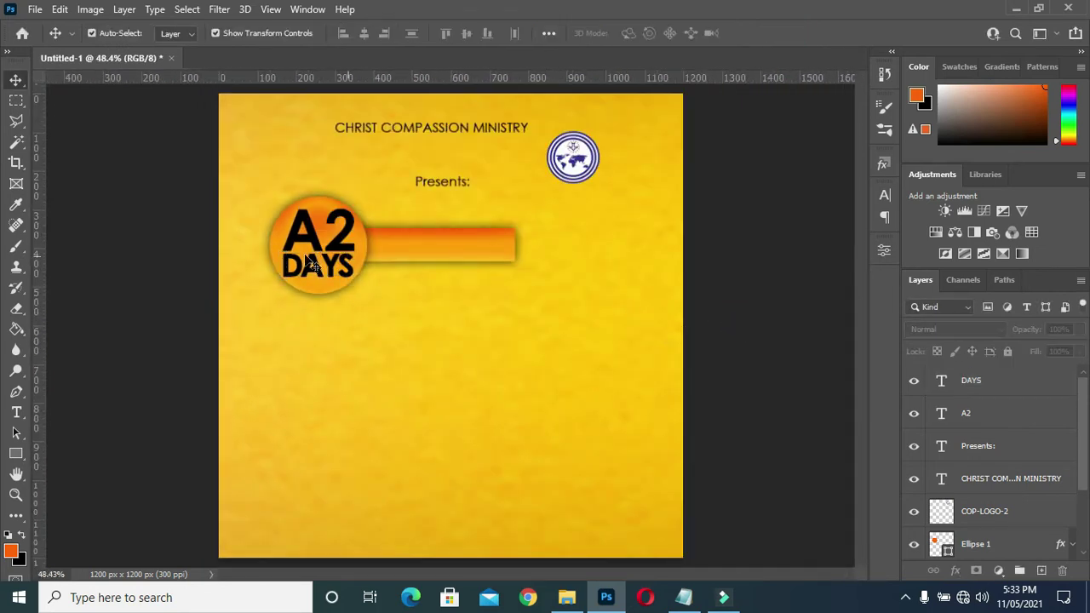
left_click(322, 269)
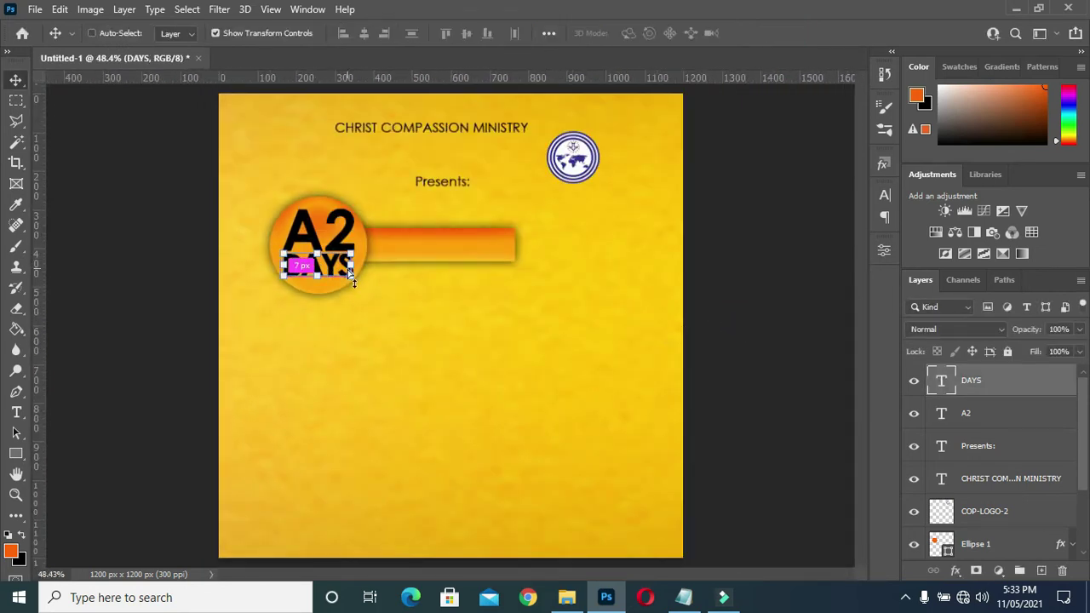
- Copy DAYS onto the orange bar and replace its text with PROGRAMME from Notepad
left_click_drag(322, 269, 318, 264)
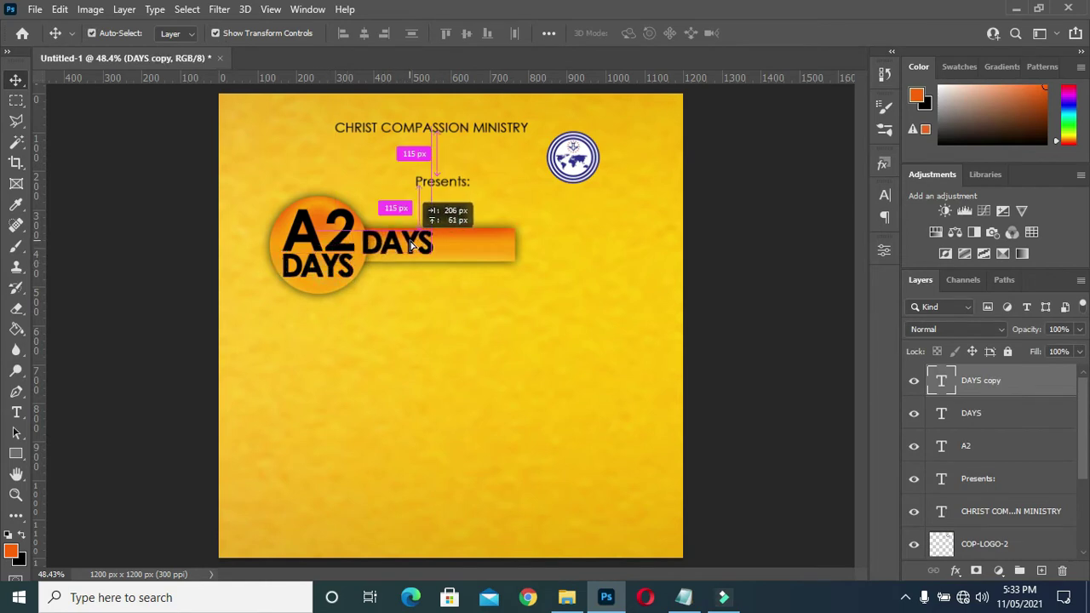
left_click_drag(330, 266, 421, 246)
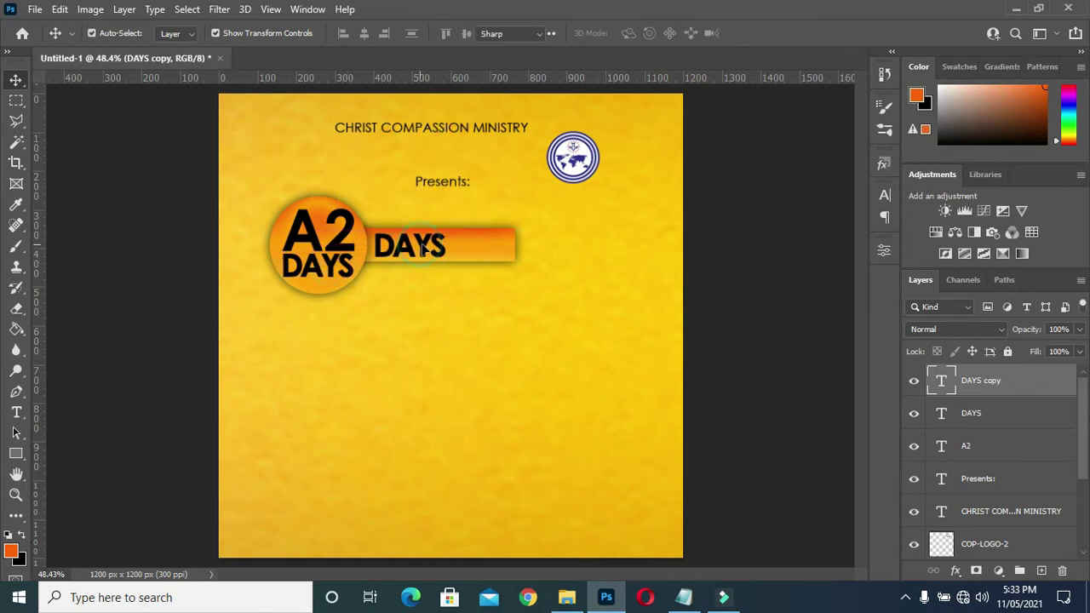
double_click(422, 247)
left_click(681, 597)
left_click_drag(304, 168, 248, 170)
key("ctrl+c")
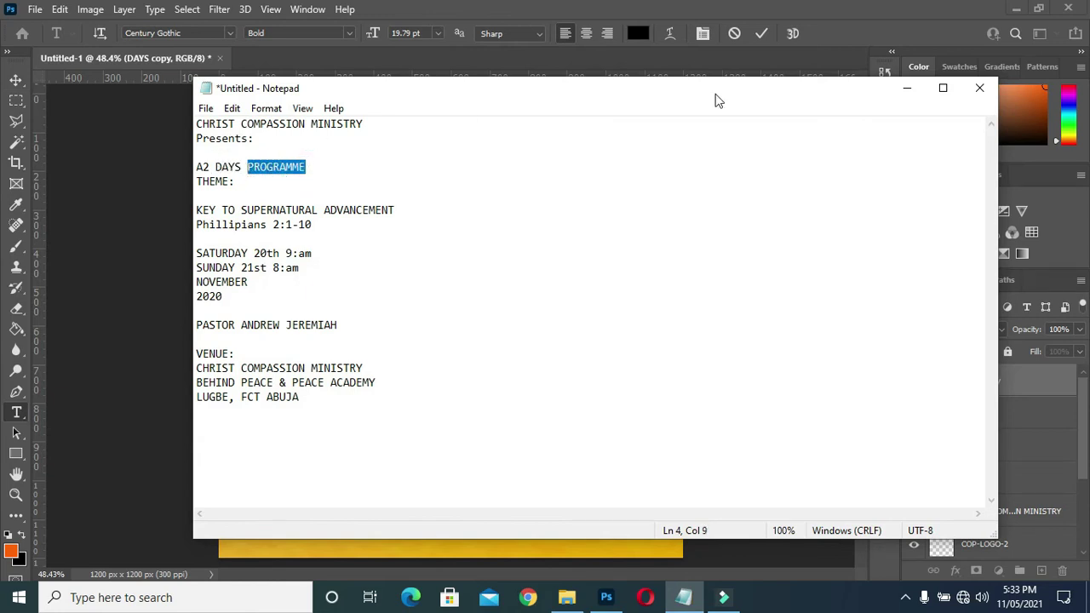
left_click(906, 87)
left_click(443, 247)
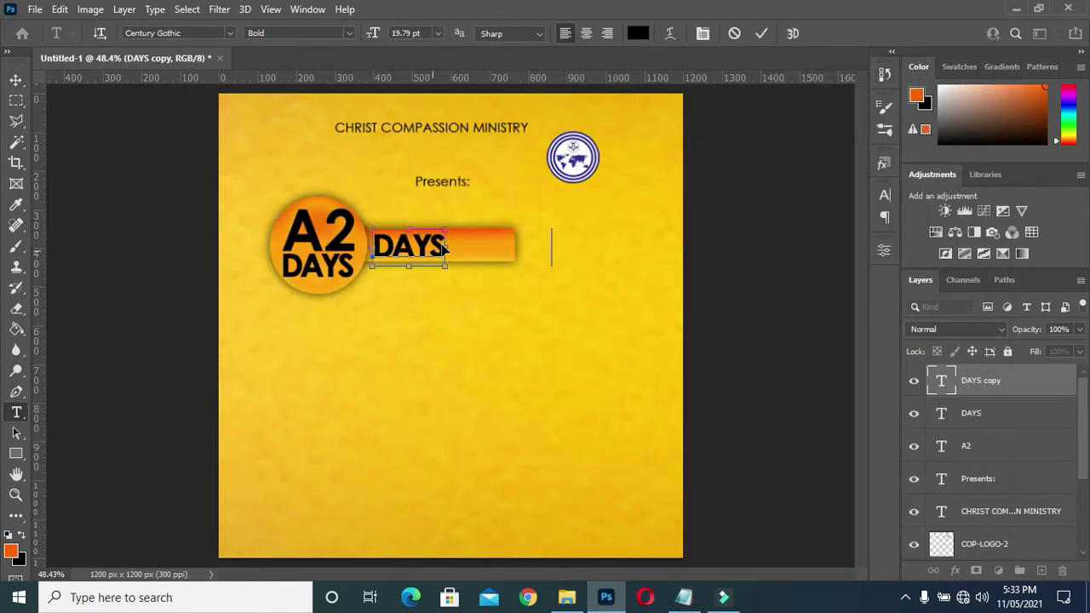
key("ctrl+v")
left_click(760, 34)
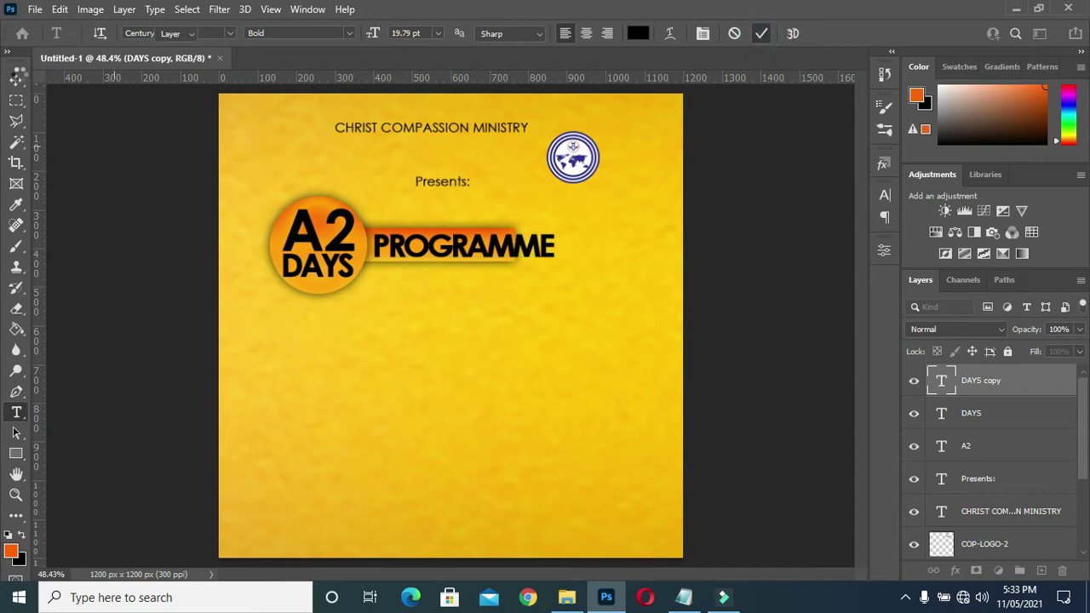
- Shrink PROGRAMME to 73.29% so it fits inside the bar
key("v")
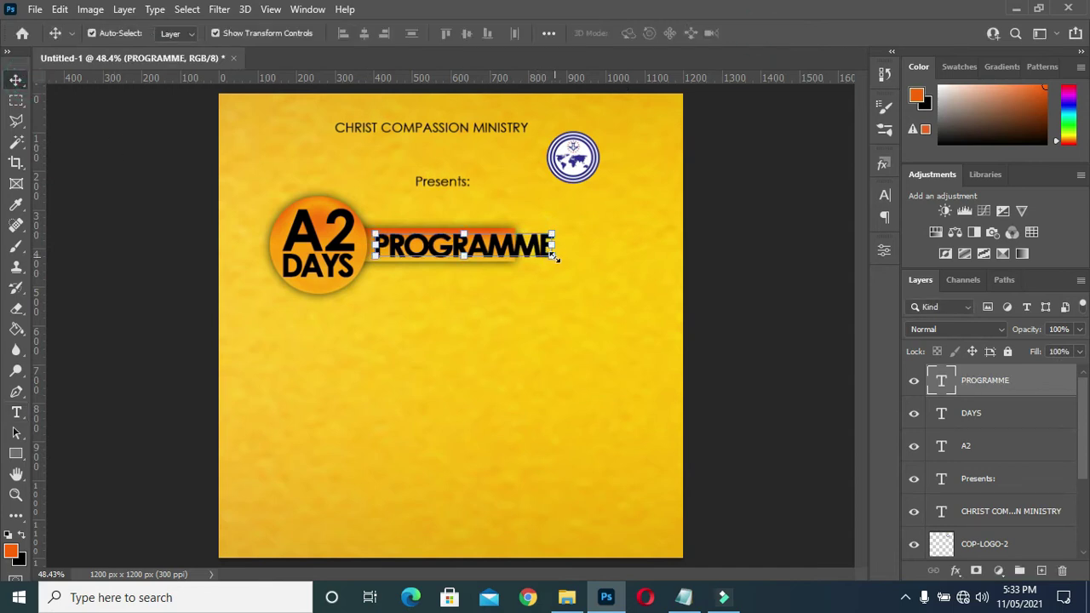
left_click_drag(554, 255, 508, 256)
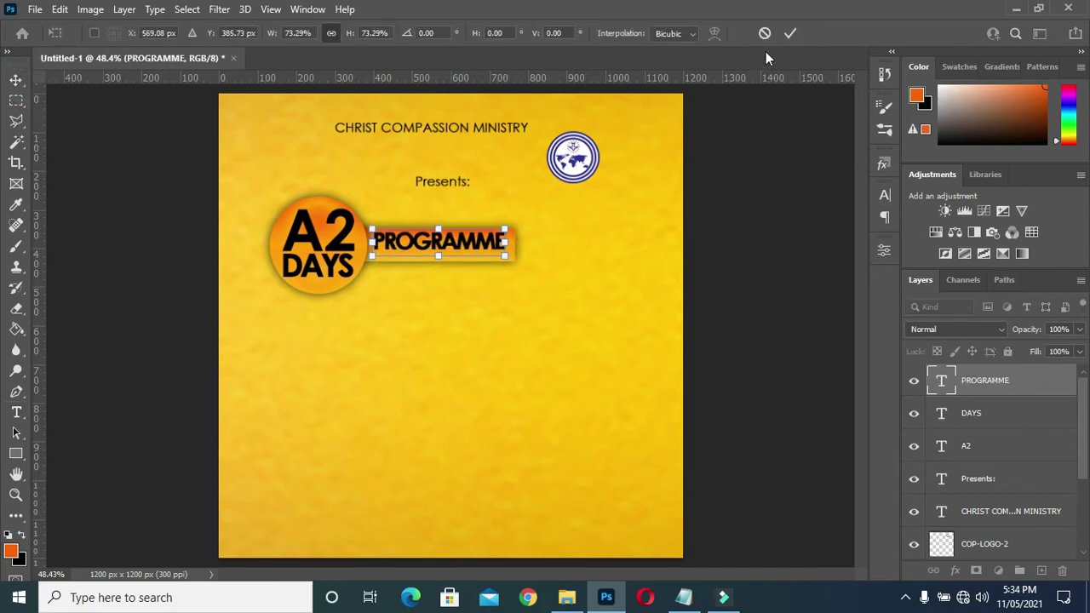
left_click(790, 33)
scroll(979, 357, "down", 1)
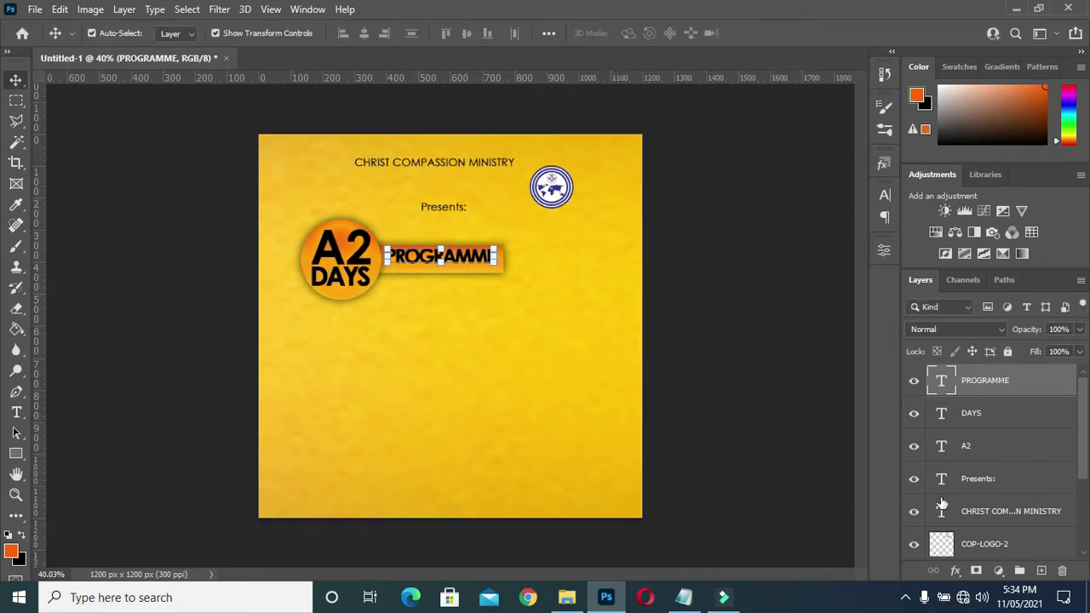
- Align PROGRAMME's vertical centre with the Rectangle 1 banner
scroll(962, 494, "down", 2)
scroll(988, 451, "up", 1)
scroll(992, 426, "up", 1)
scroll(995, 421, "down", 4)
scroll(998, 420, "up", 1)
scroll(992, 443, "down", 1)
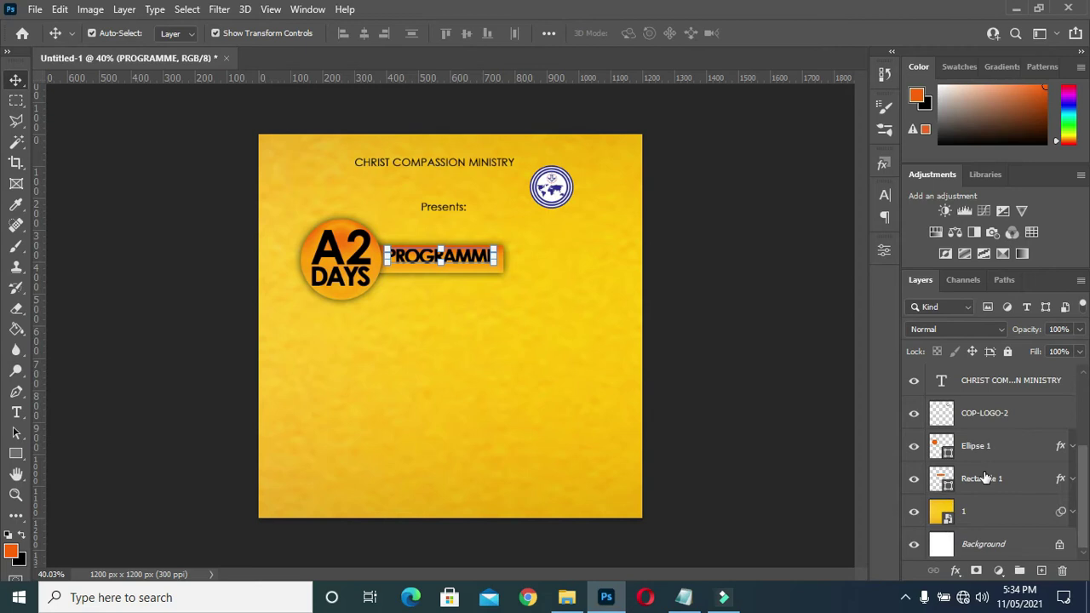
left_click(985, 482)
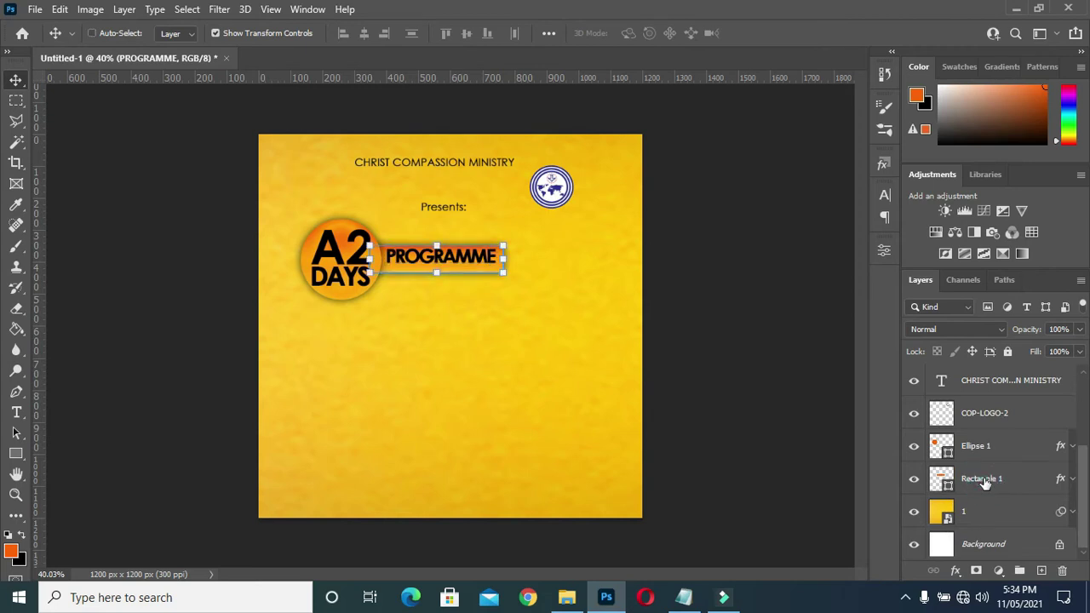
left_click(466, 34)
- Select the banner rectangle and the range of title layers
scroll(443, 268, "up", 3)
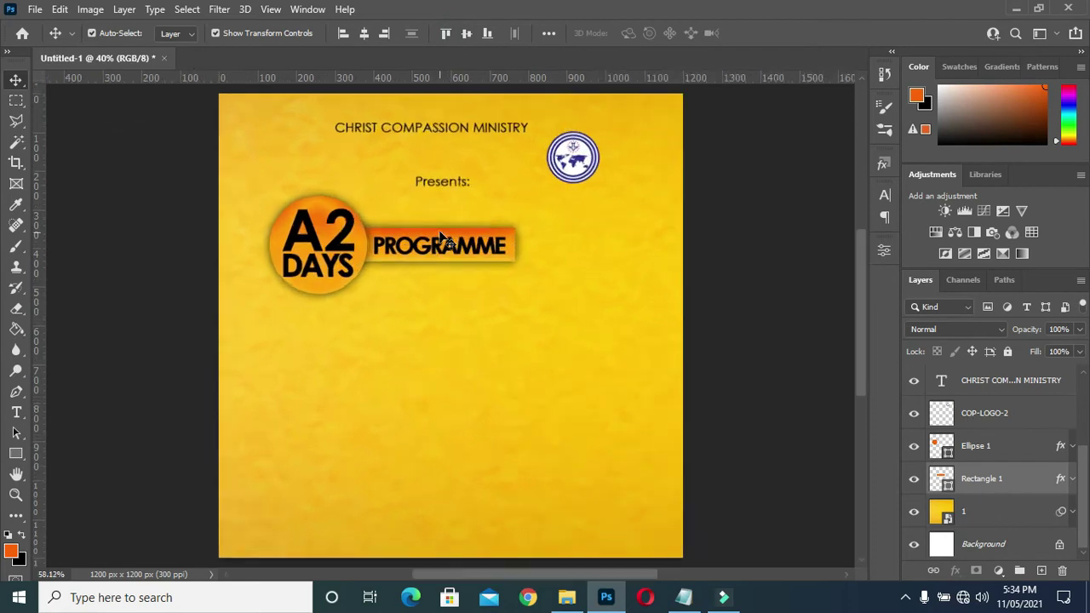
scroll(467, 245, "down", 2)
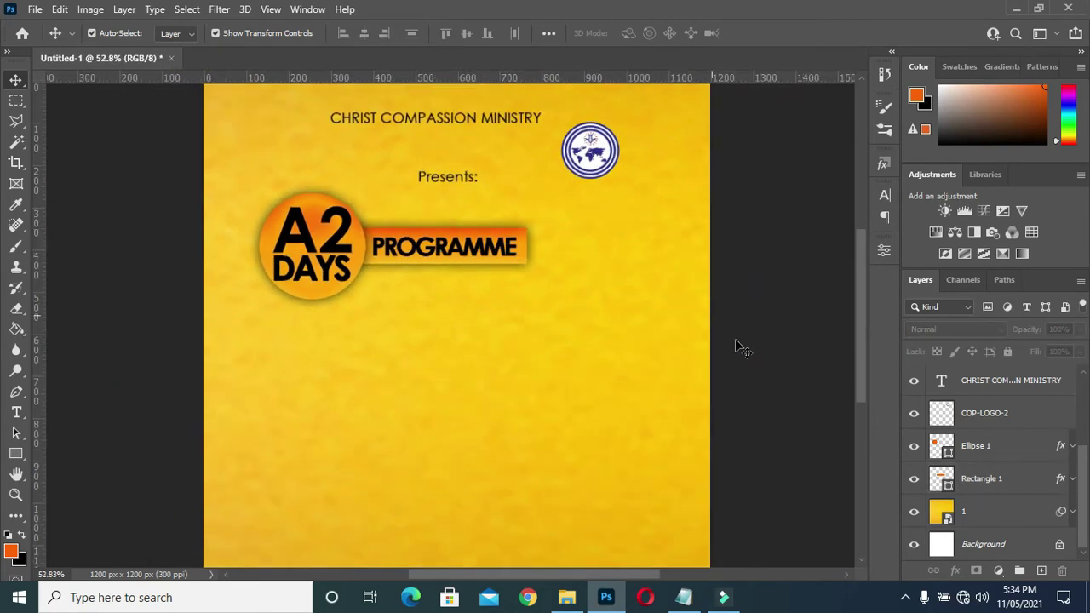
left_click(992, 478)
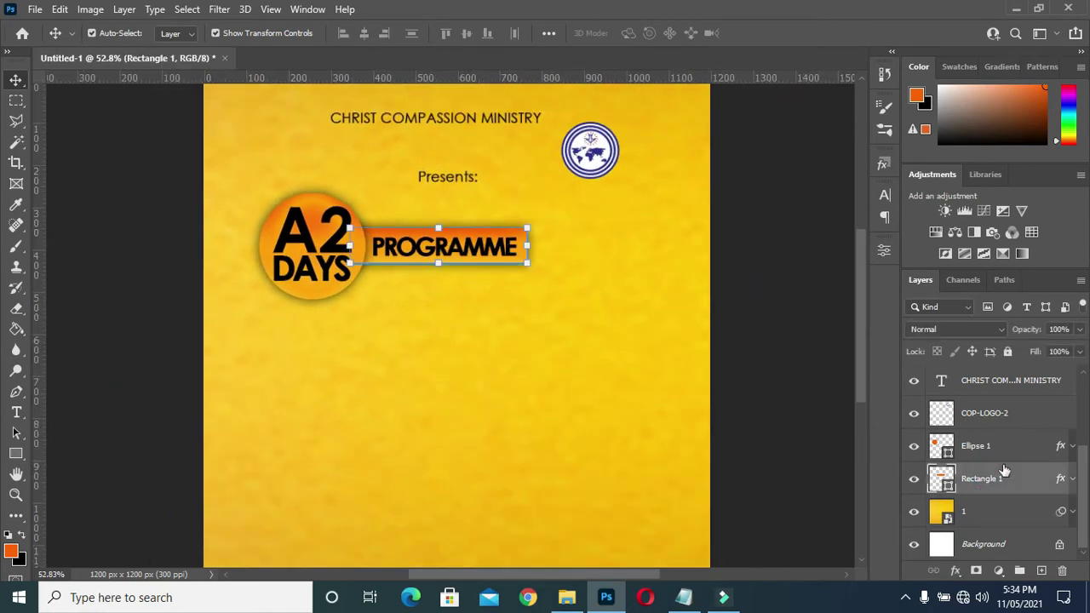
scroll(1004, 455, "up", 3)
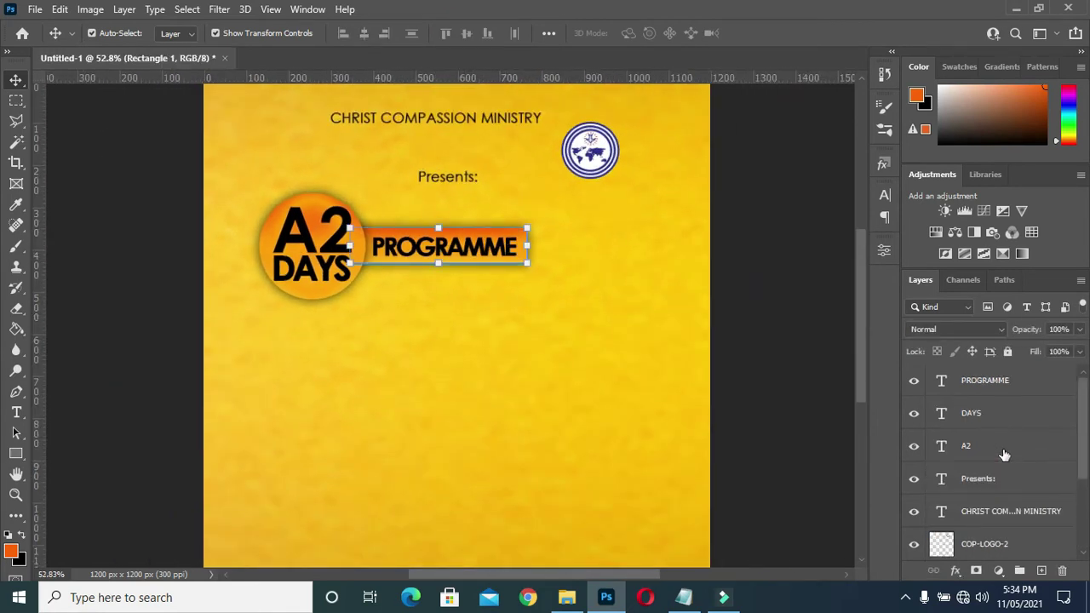
left_click(990, 380, "shift")
scroll(1014, 472, "down", 1)
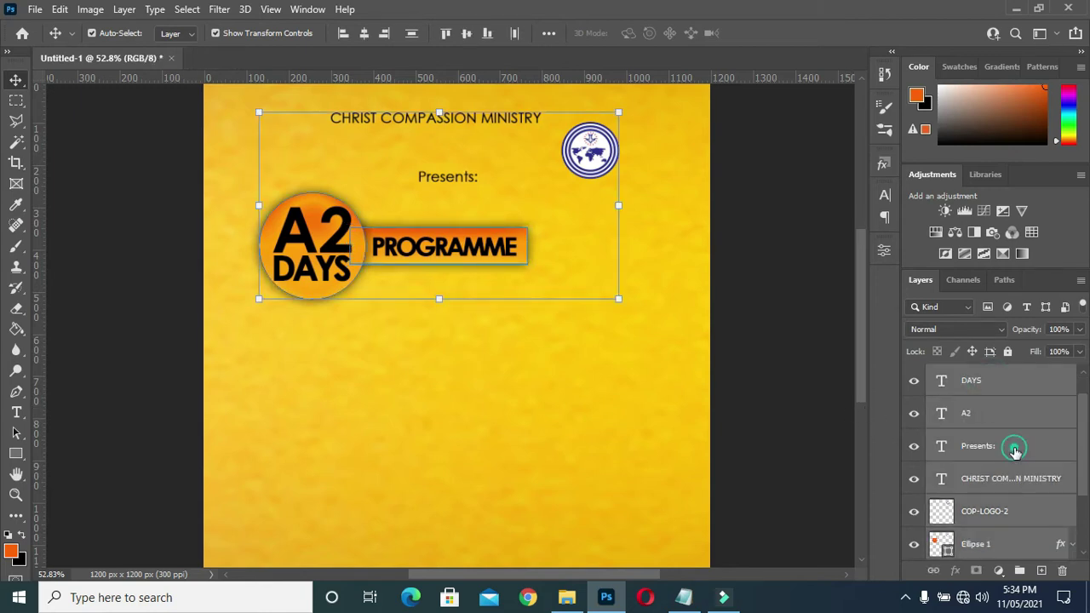
- Select the Ellipse 1 and Rectangle 1 layers and move them beside the badge text layers
left_click(1015, 451)
left_click(999, 454, "ctrl")
left_click(999, 455)
left_click(1002, 511)
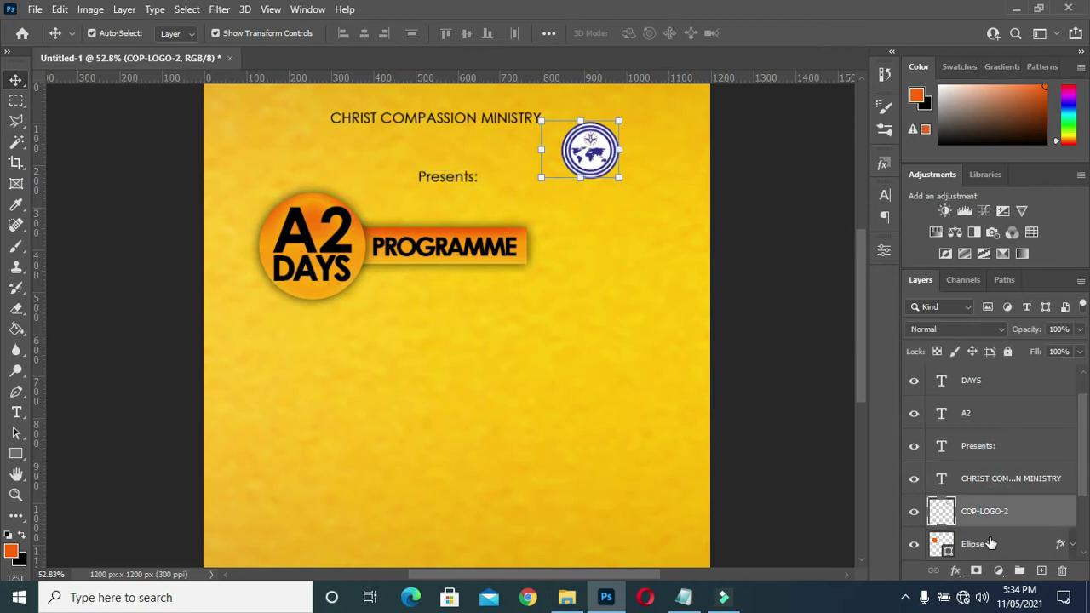
scroll(994, 523, "down", 1)
left_click(988, 517)
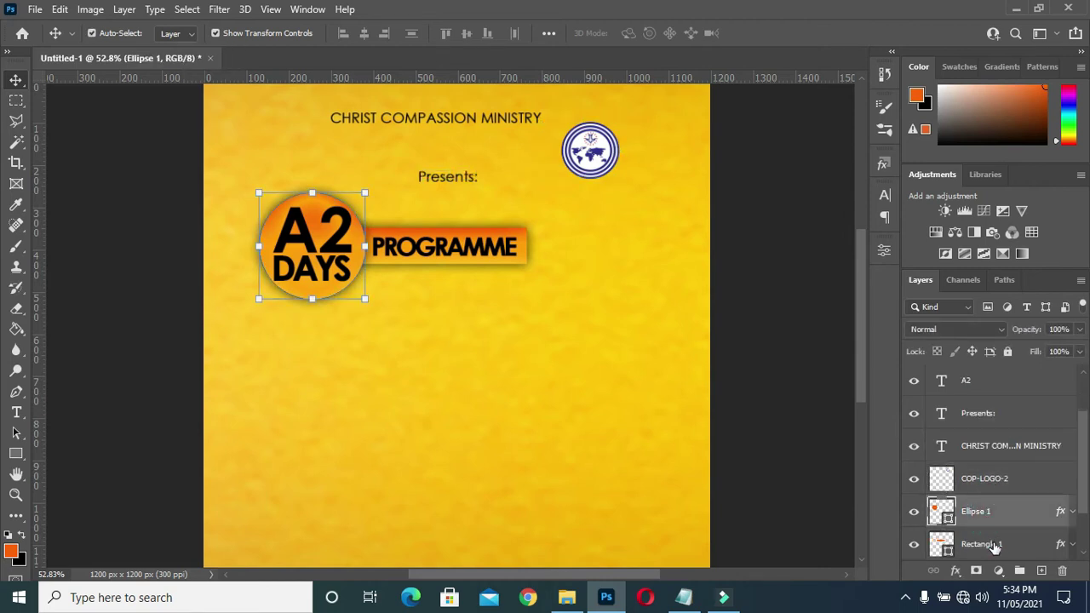
left_click(988, 538, "shift")
left_click_drag(985, 511, 984, 400)
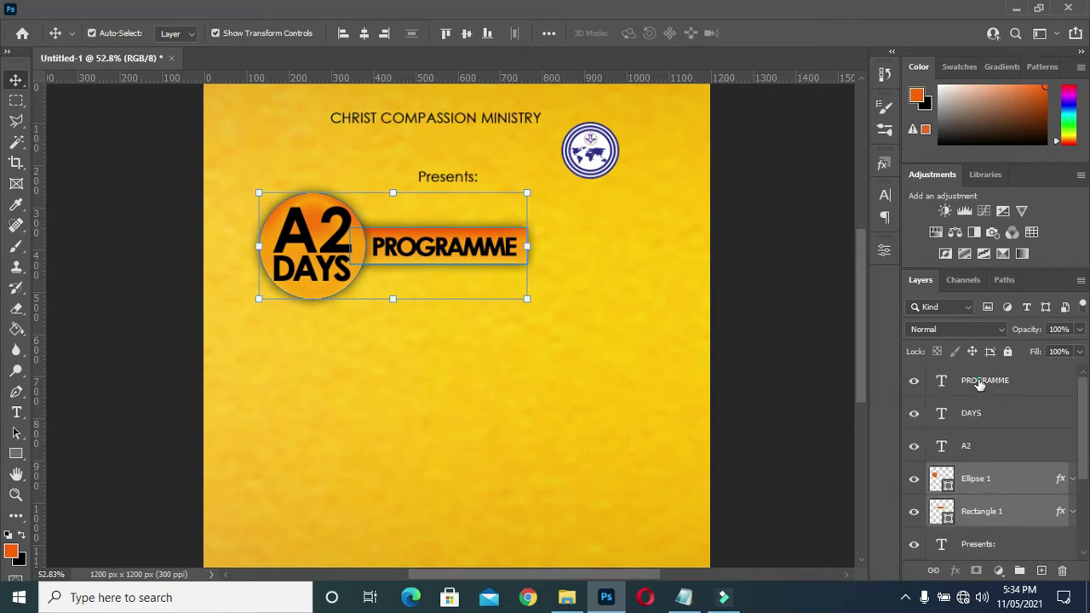
- Group the A2, DAYS, PROGRAMME, circle and banner layers and name the group '2days'
left_click(979, 384, "shift")
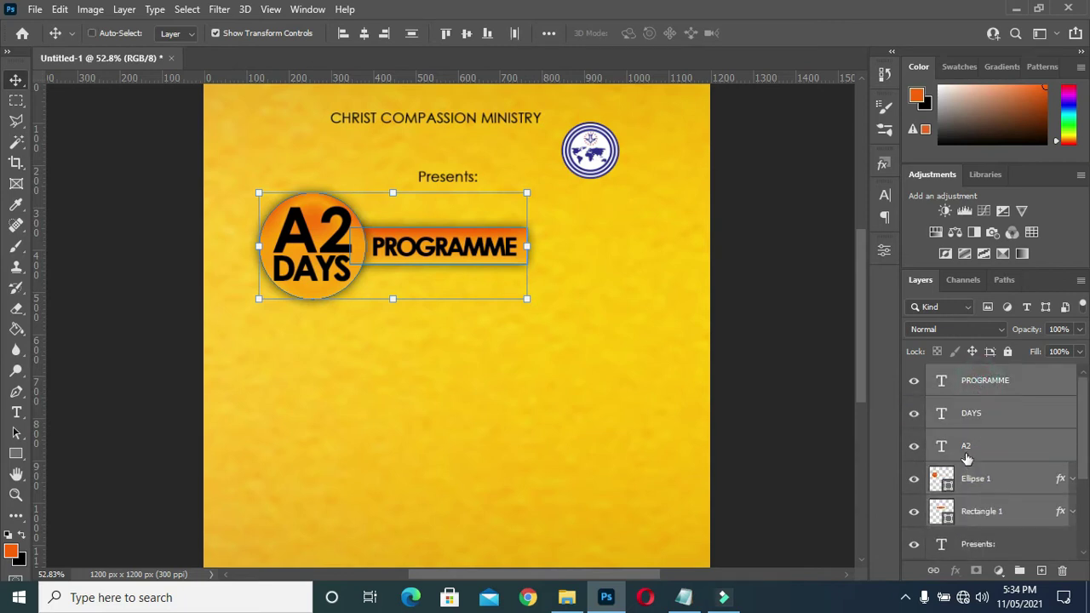
key("ctrl+g")
double_click(973, 373)
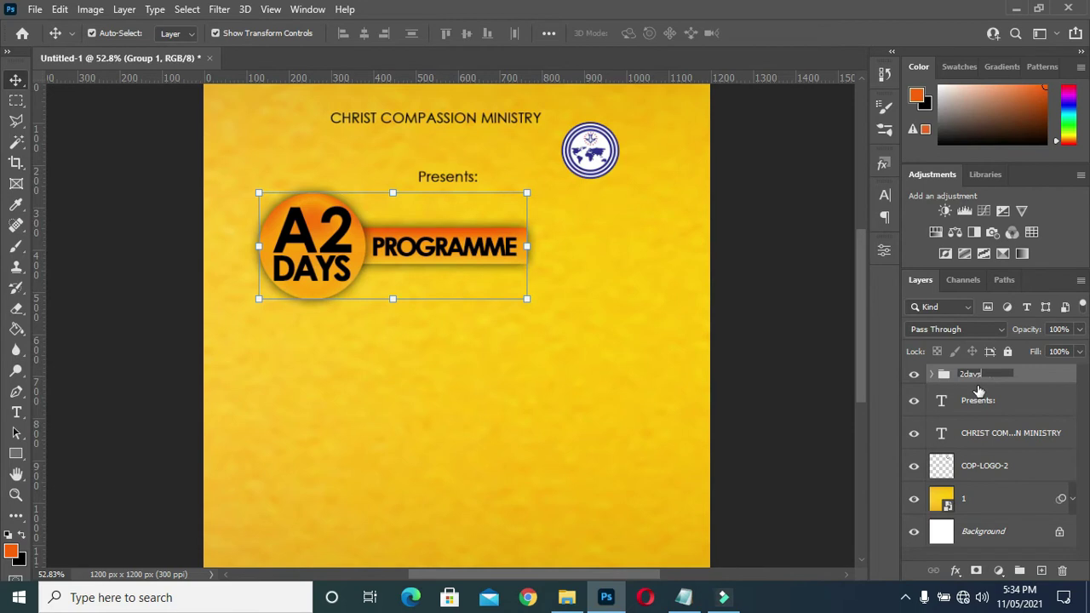
key("Return")
- Copy the words 'KEY TO' from the Notepad notes, then minimize Notepad
left_click(722, 420)
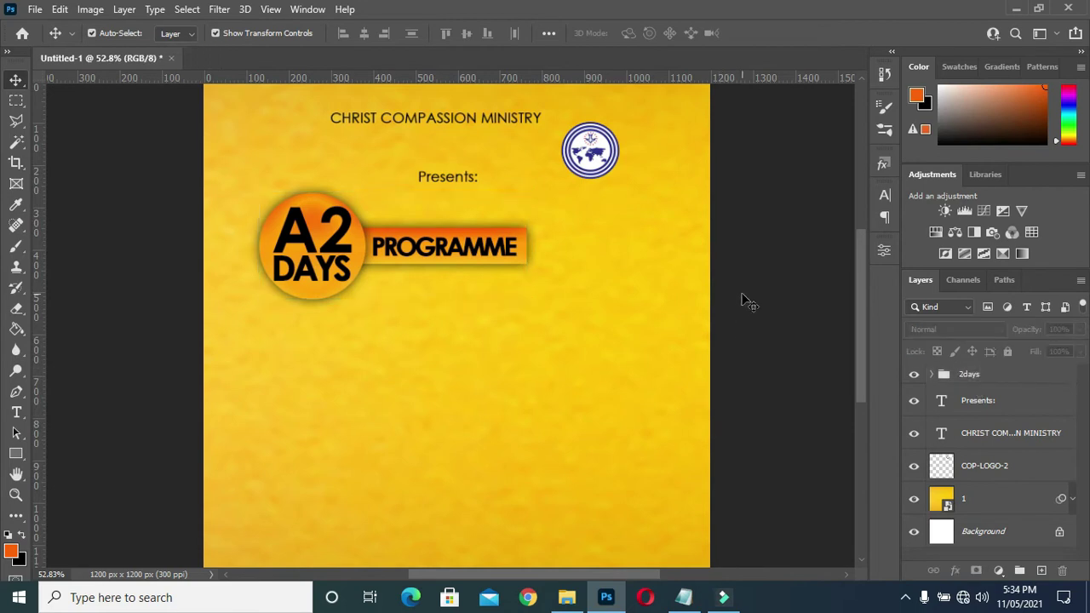
scroll(608, 223, "down", 2)
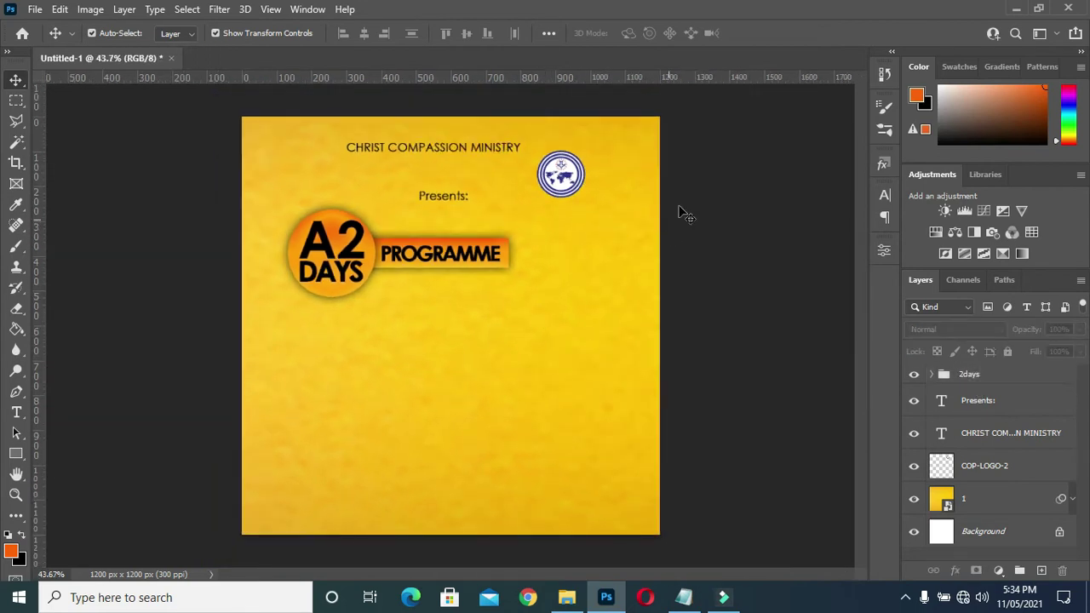
left_click(684, 597)
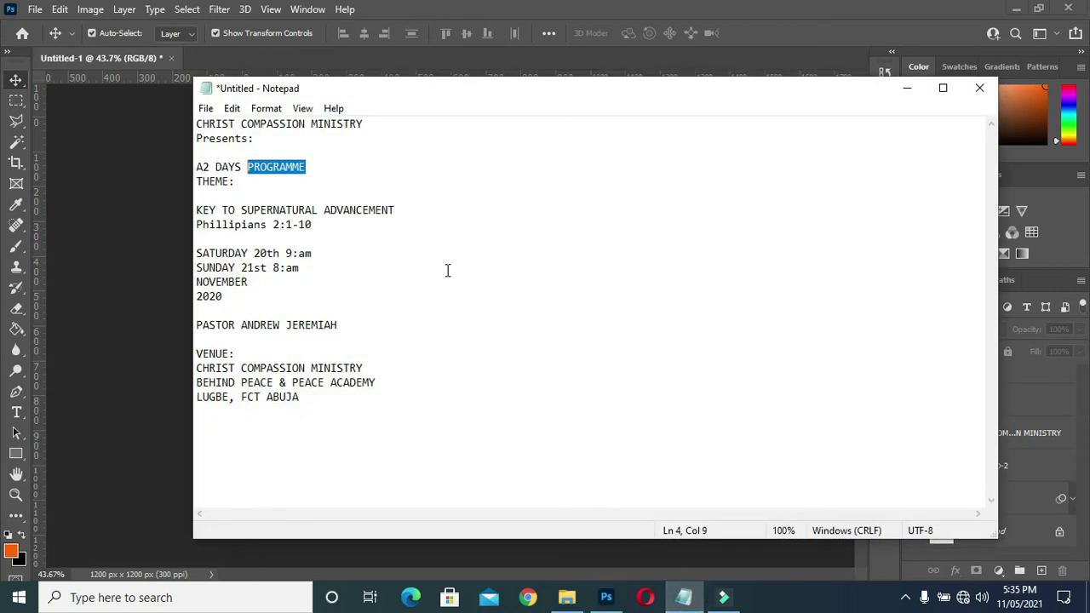
double_click(226, 181)
left_click(253, 209)
left_click_drag(197, 209, 235, 209)
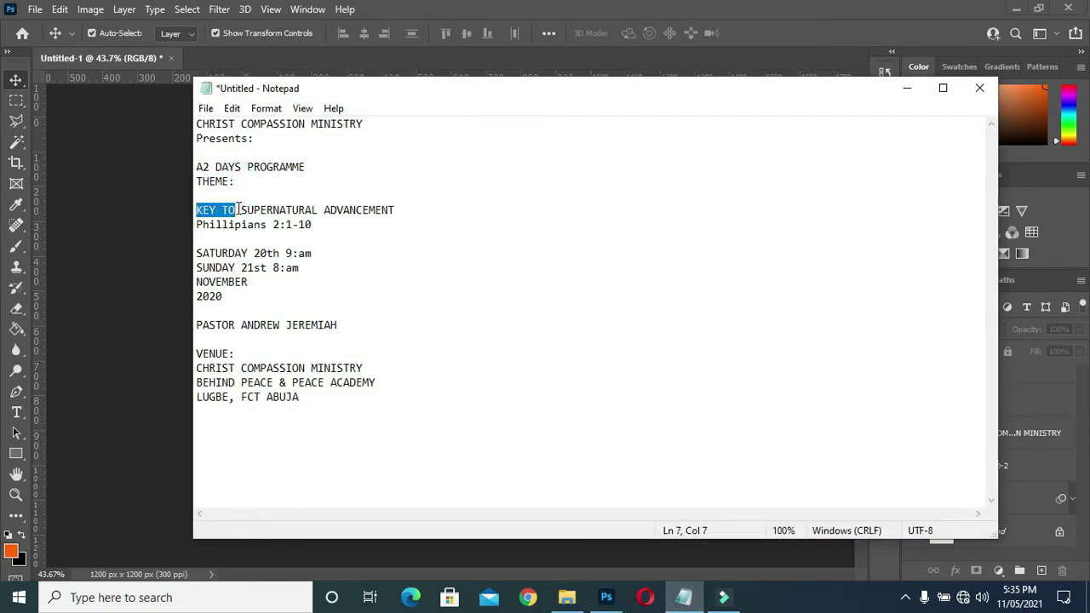
left_click(907, 88)
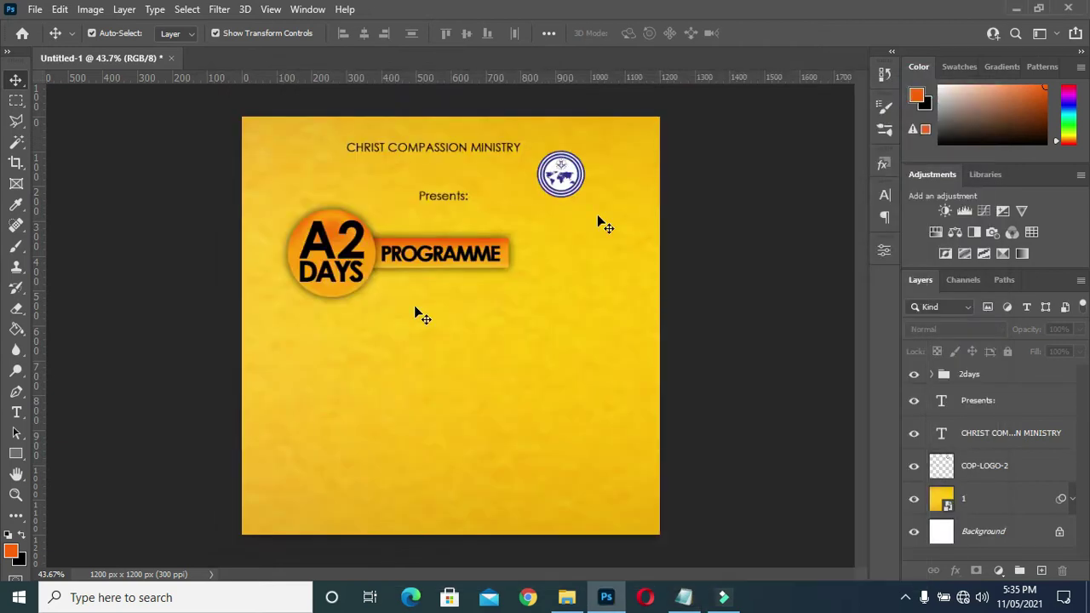
- Duplicate the PROGRAMME text, take the copy out of the 2days group, and place it below the badge
left_click(442, 267)
left_click_drag(455, 258, 451, 334, "alt")
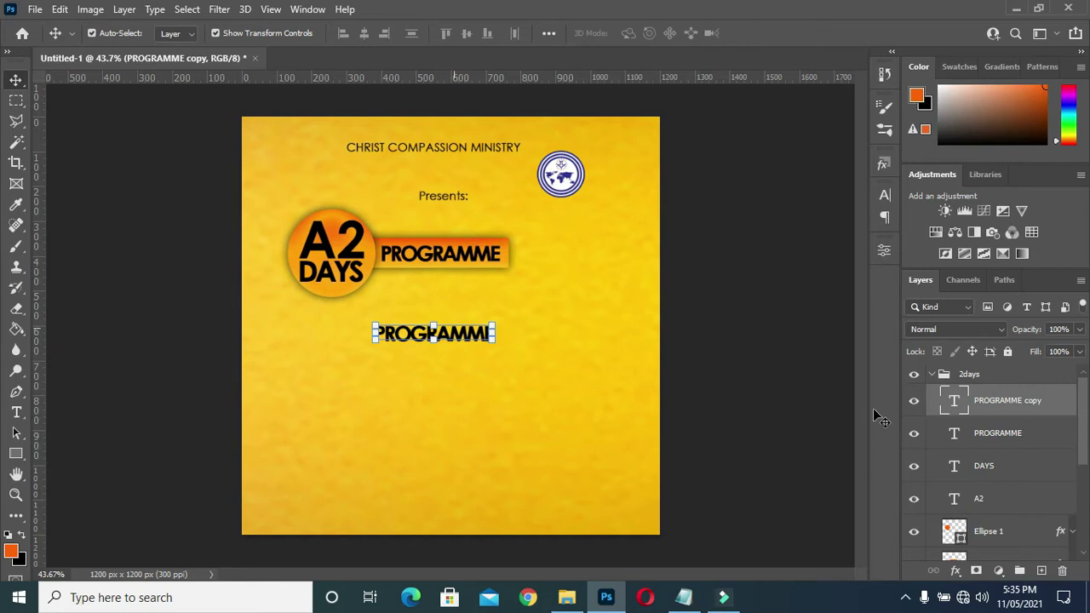
left_click_drag(1013, 400, 1011, 368)
left_click_drag(470, 338, 463, 322)
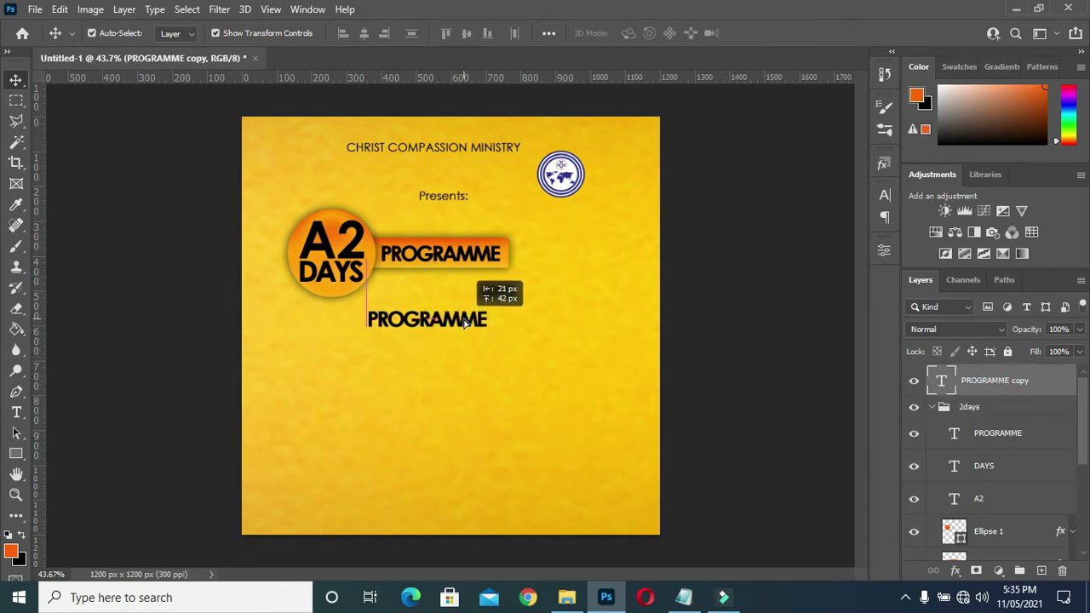
- Set the copied text's font to Open Sans and change its text to 'KEY TO'
key("t")
left_click(425, 319)
key("ctrl+a")
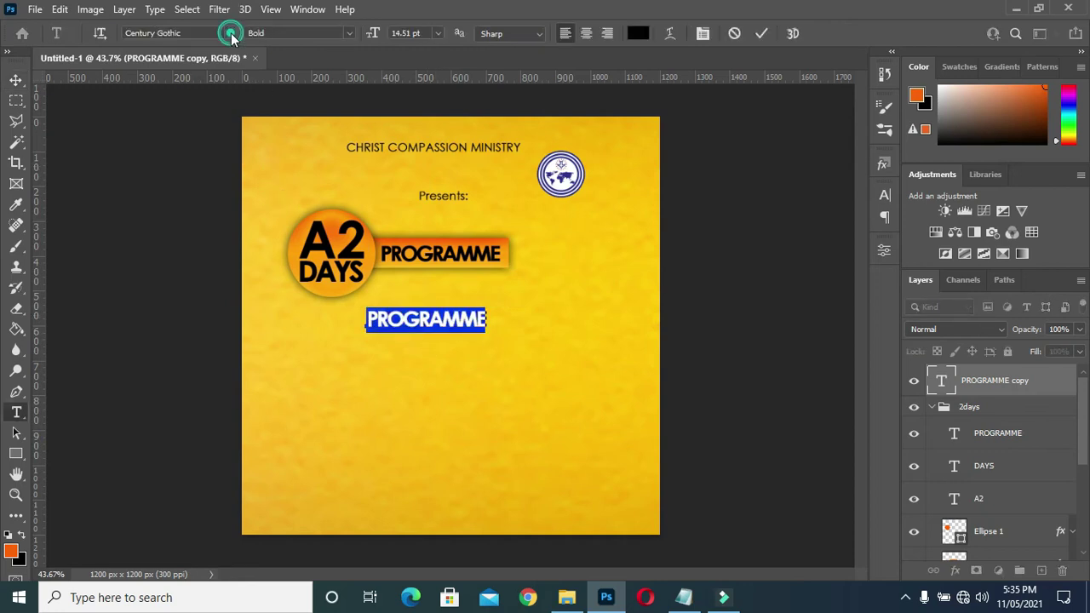
left_click(230, 33)
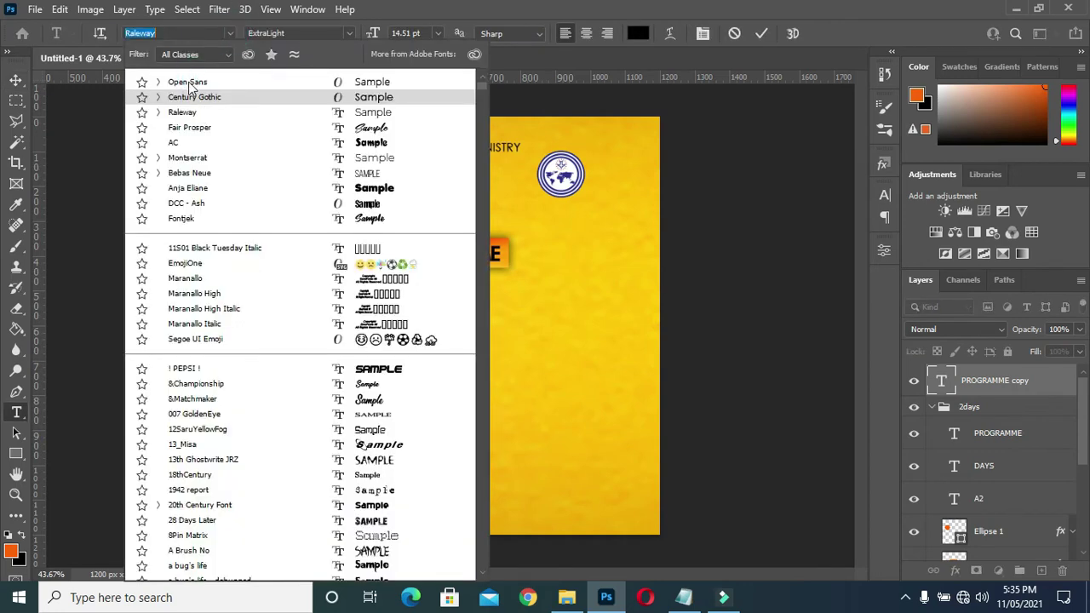
left_click(158, 82)
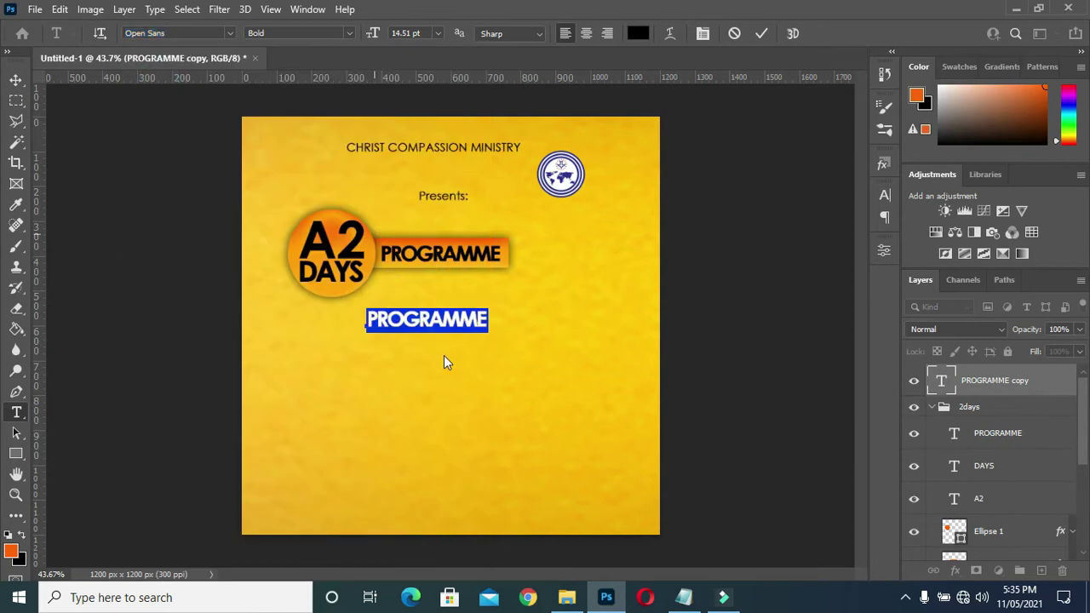
left_click(439, 324)
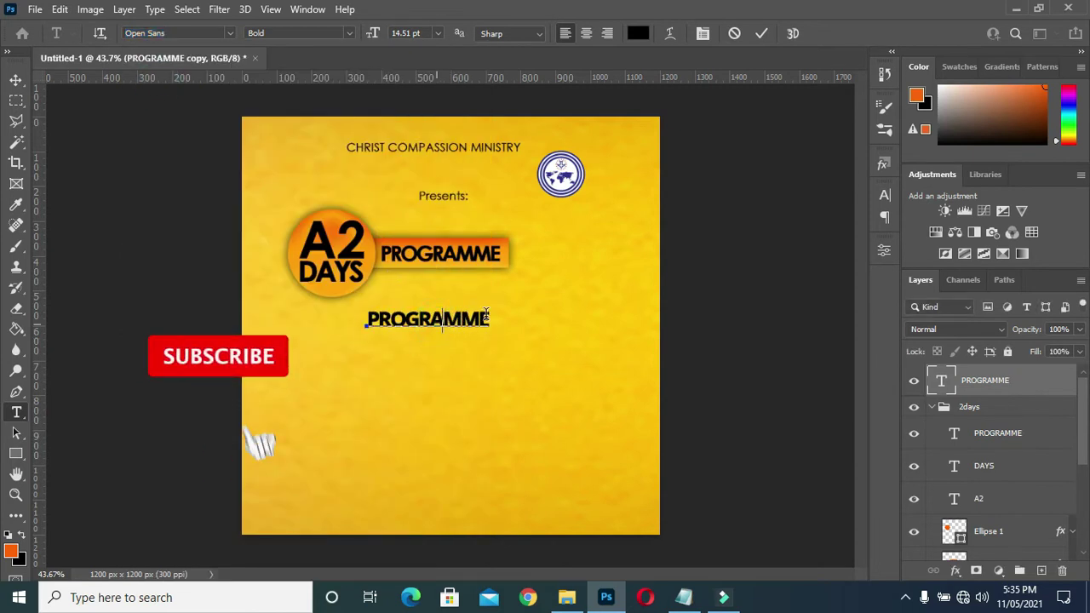
key("ctrl+a")
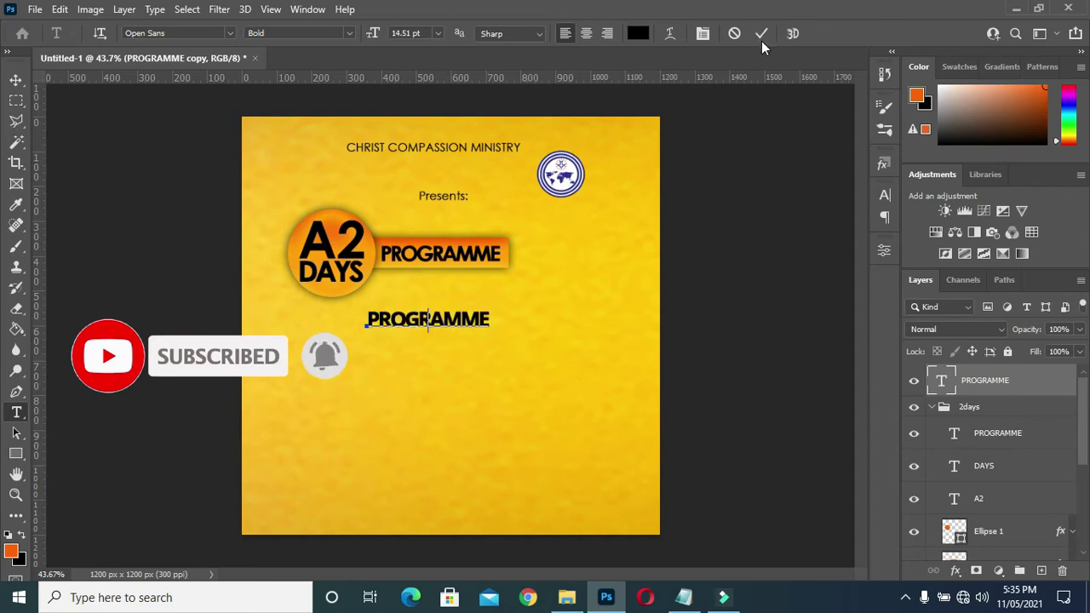
type("KEY TO")
left_click(761, 33)
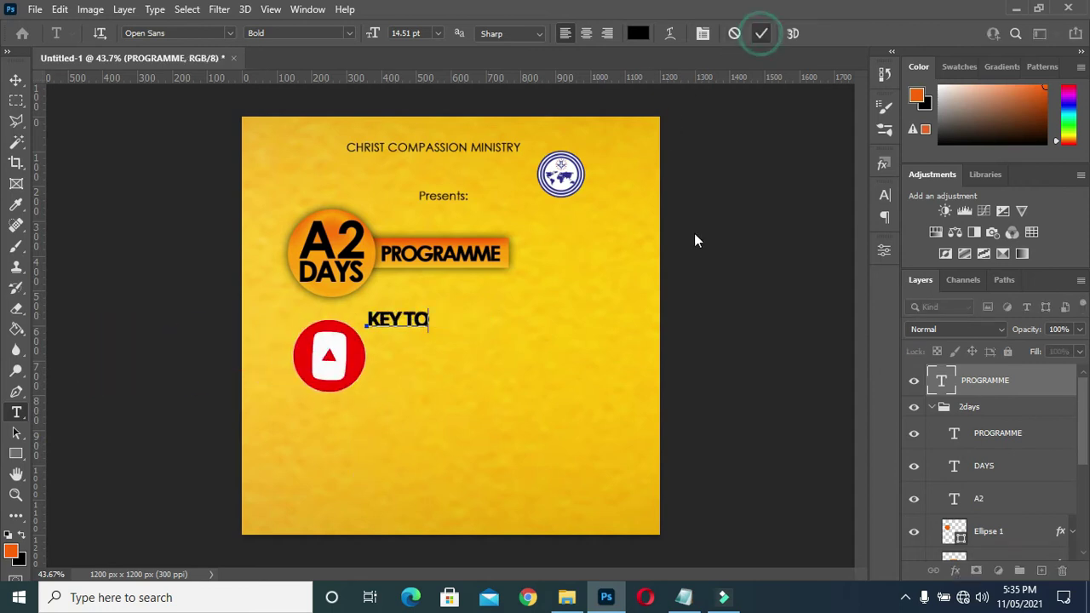
- Enlarge KEY TO to about 184% and centre it under the badge
key("v")
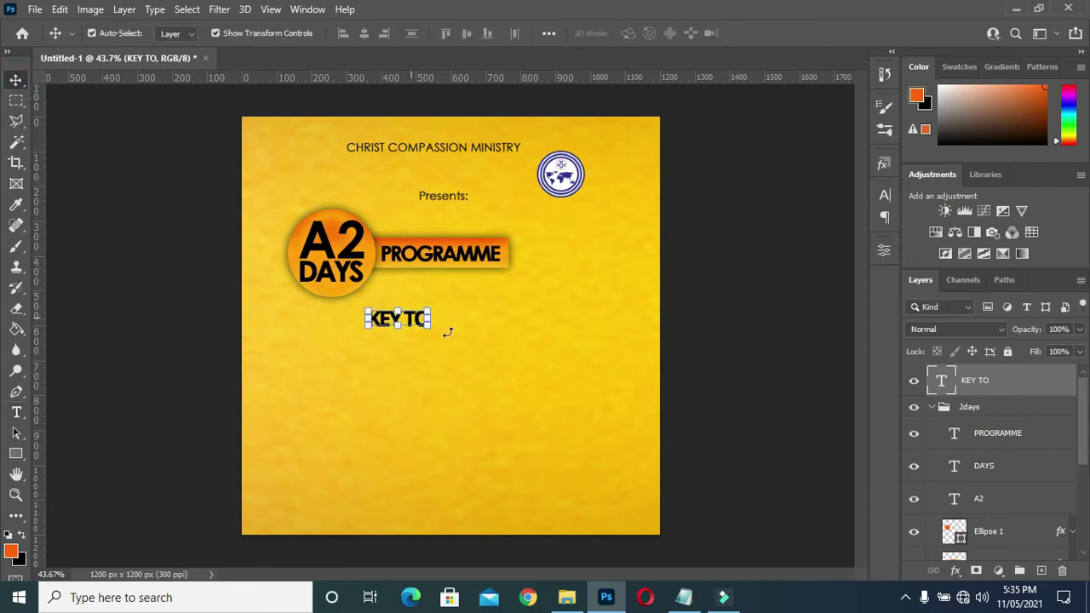
left_click_drag(435, 328, 481, 351)
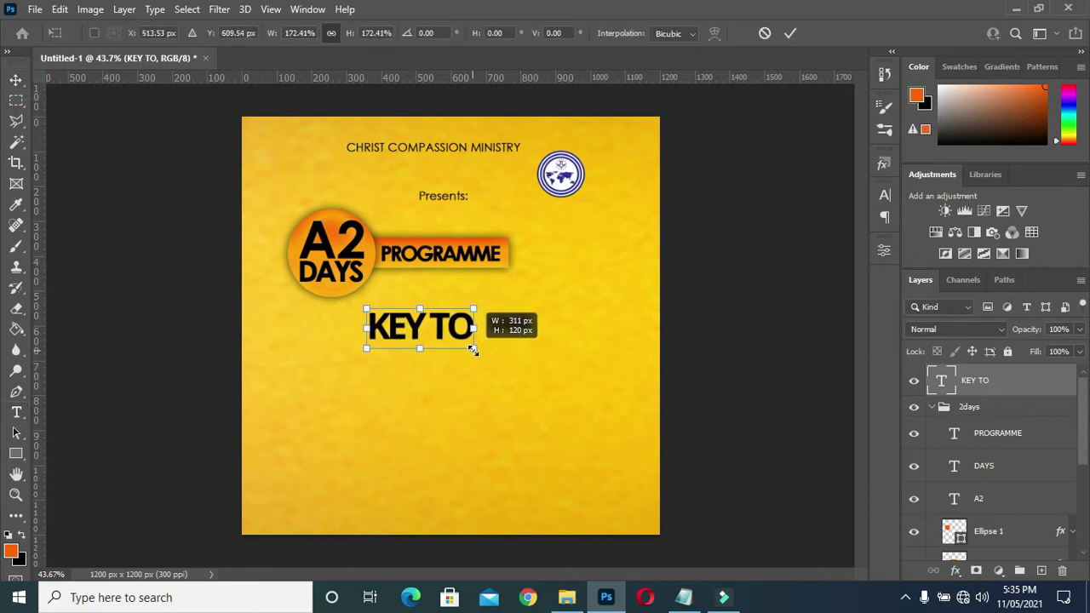
left_click_drag(460, 339, 434, 335)
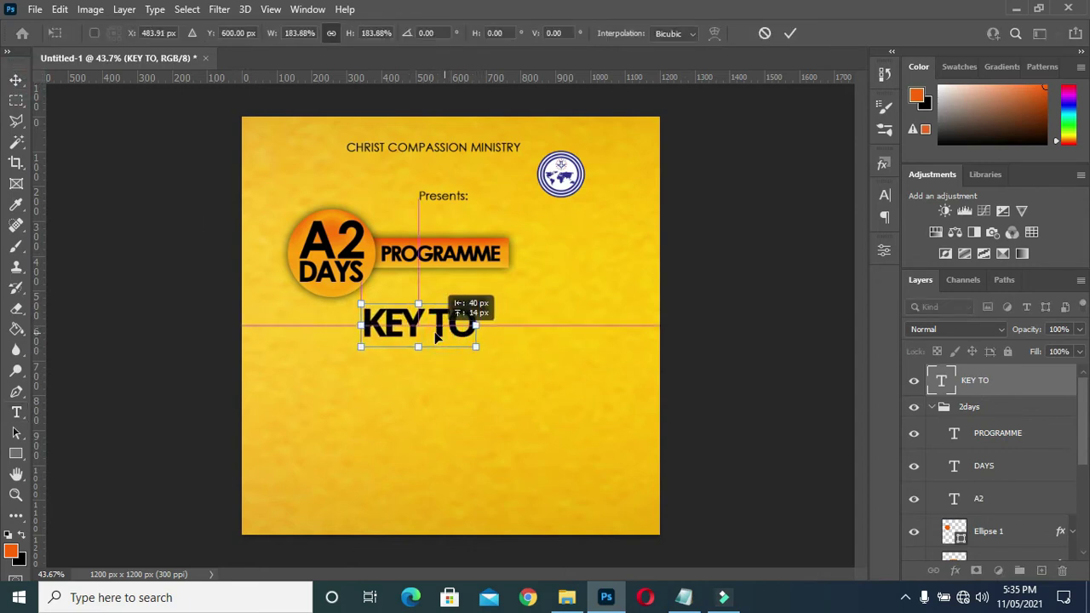
left_click_drag(434, 335, 474, 336)
left_click(790, 34)
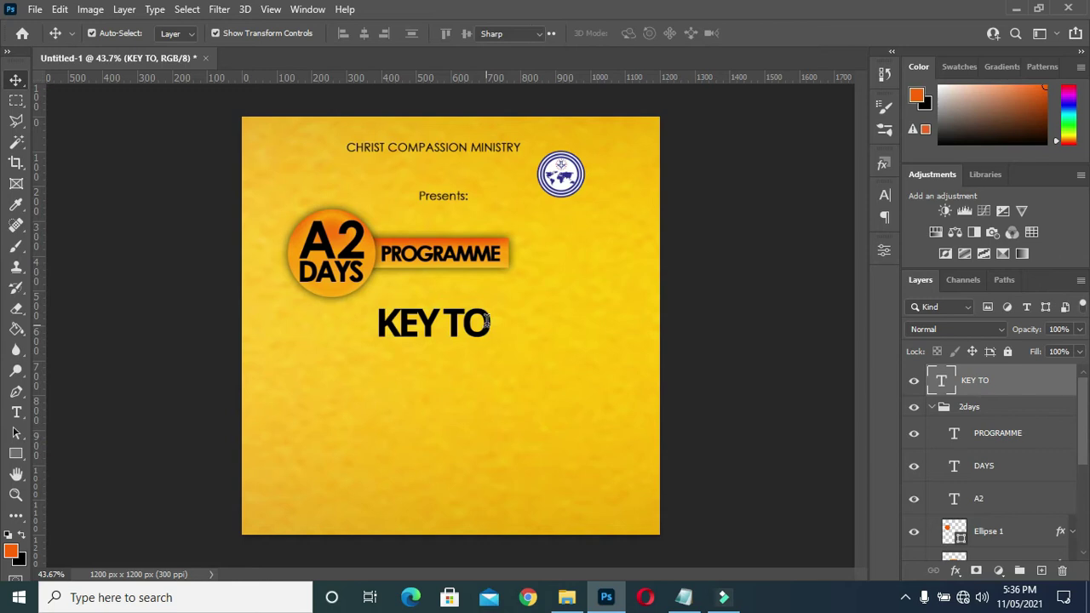
- Duplicate the KEY TO text layer and move the copy down to a second line
key("t")
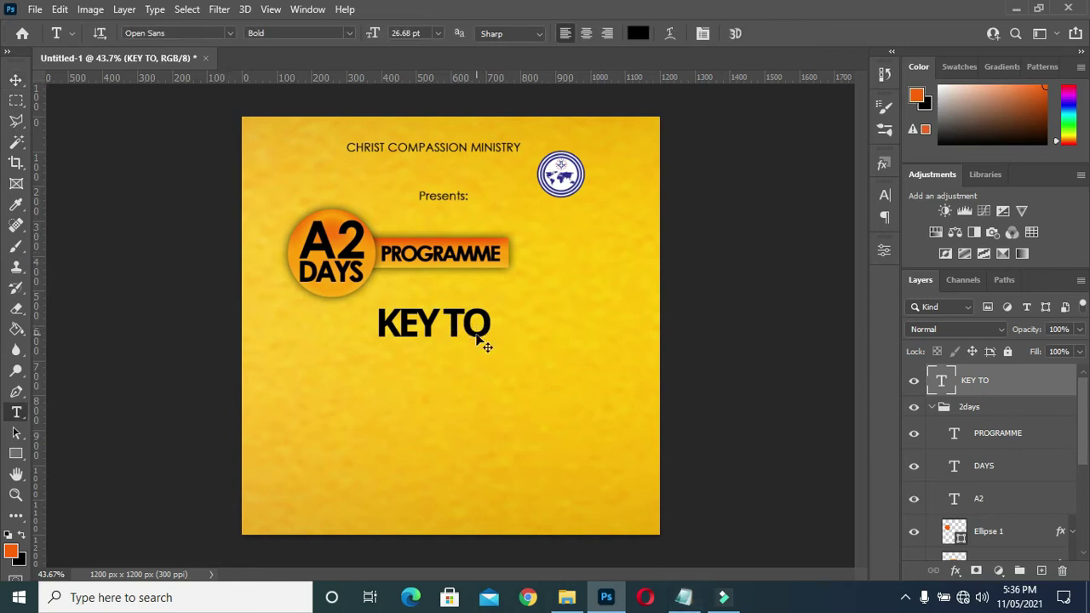
key("ctrl+j")
left_click_drag(463, 327, 443, 328)
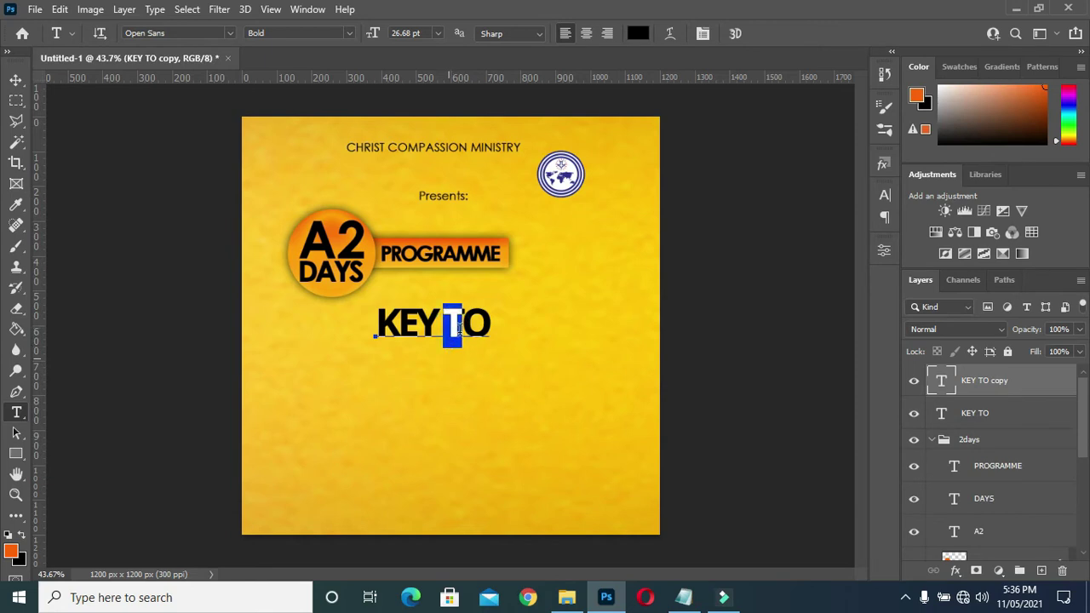
left_click(763, 33)
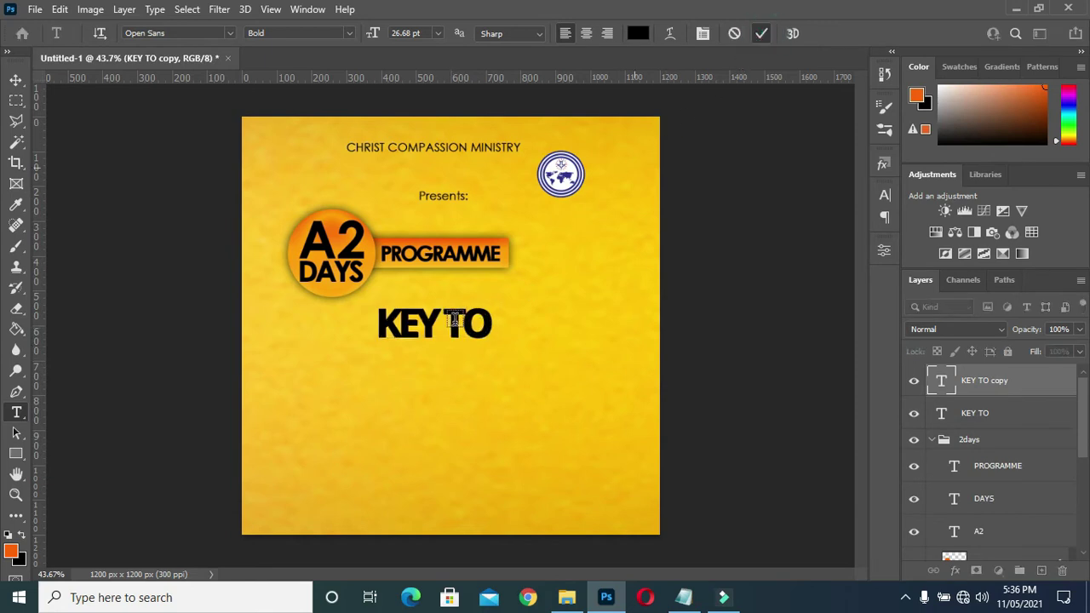
key("ctrl+Return")
left_click_drag(463, 330, 451, 359)
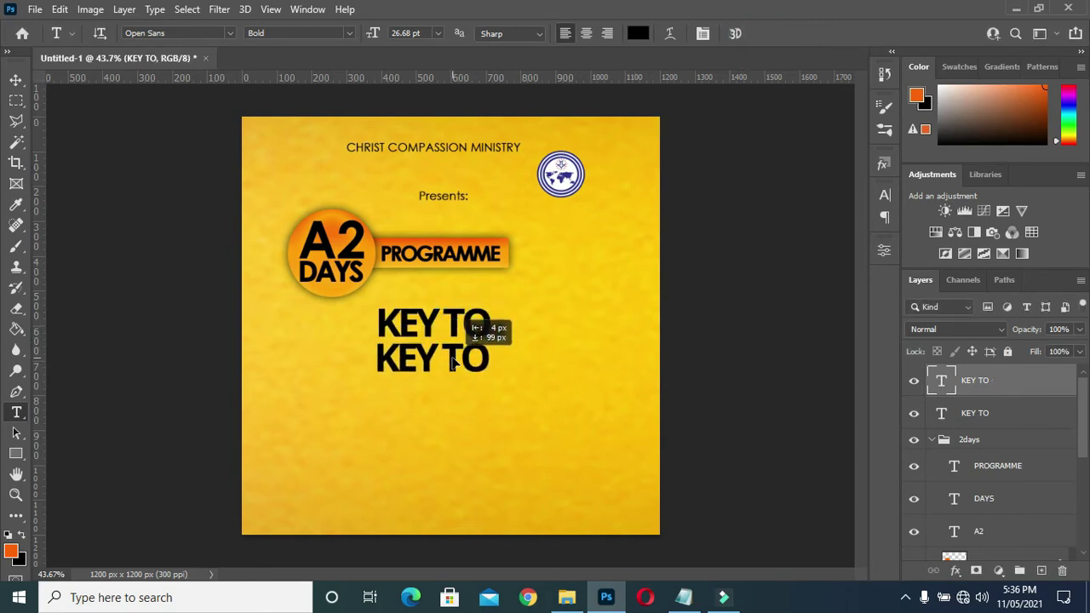
- Replace the second line with 'SUPERNATURAL' pasted from the notes and align it under KEY TO
left_click(684, 597)
left_click_drag(241, 210, 317, 211)
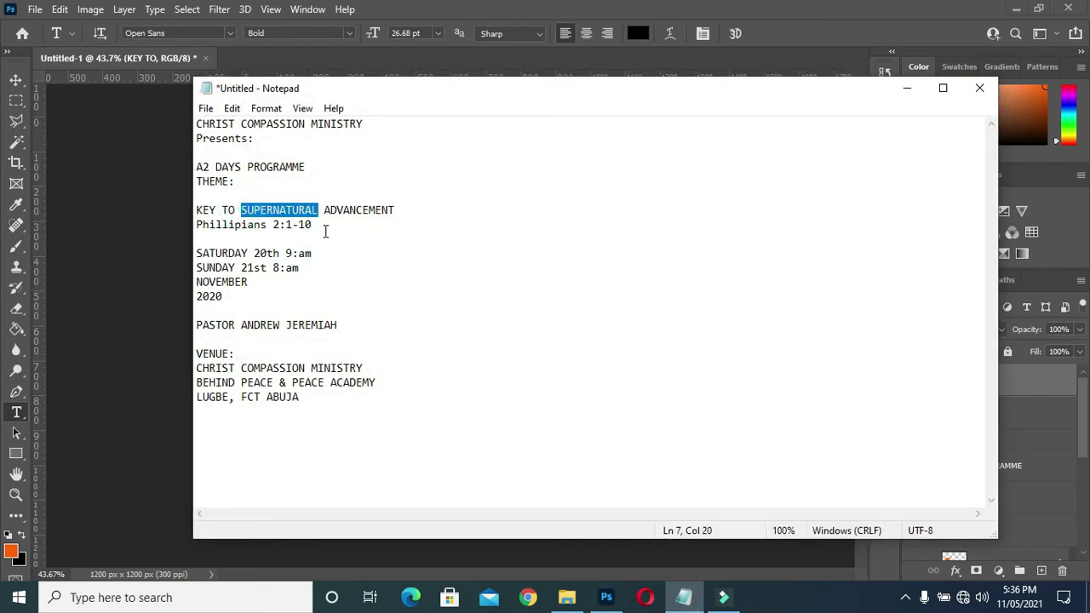
left_click(908, 88)
left_click(444, 360)
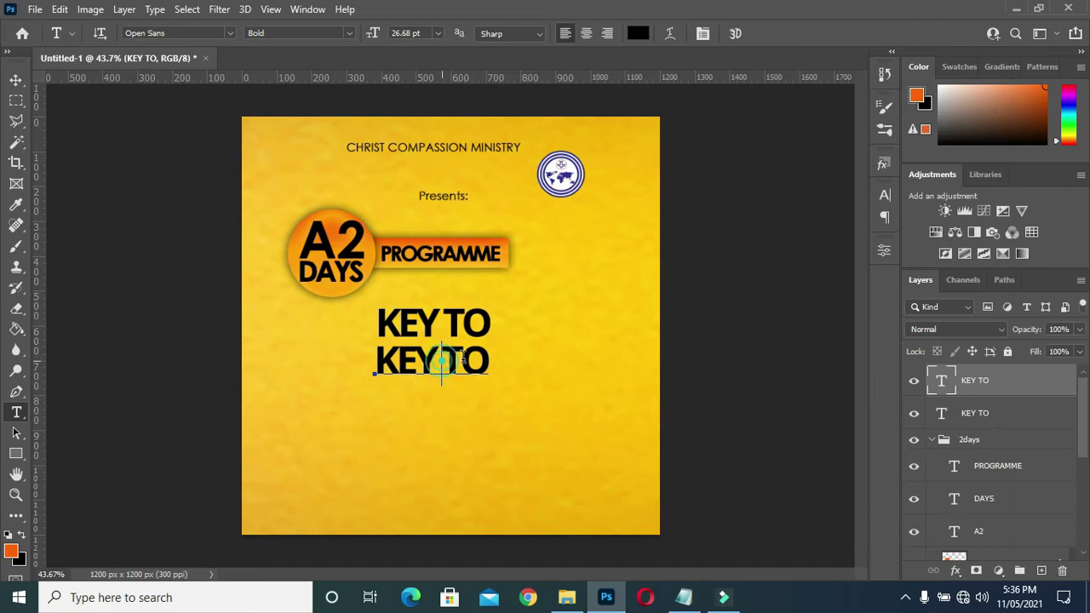
key("ctrl+a")
key("ctrl+v")
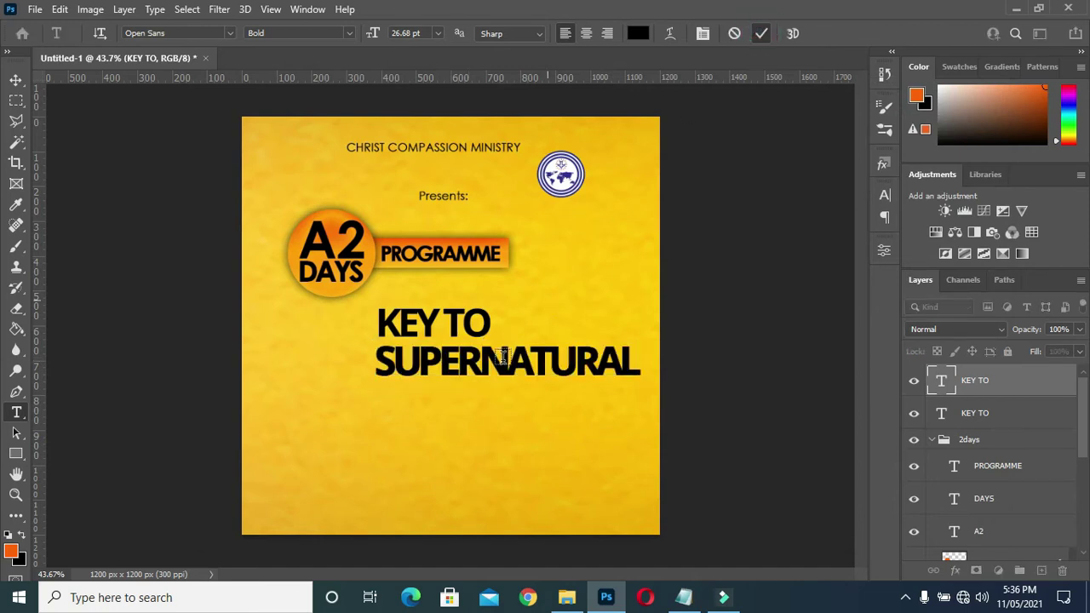
key("ctrl+Return")
left_click_drag(513, 379, 439, 365)
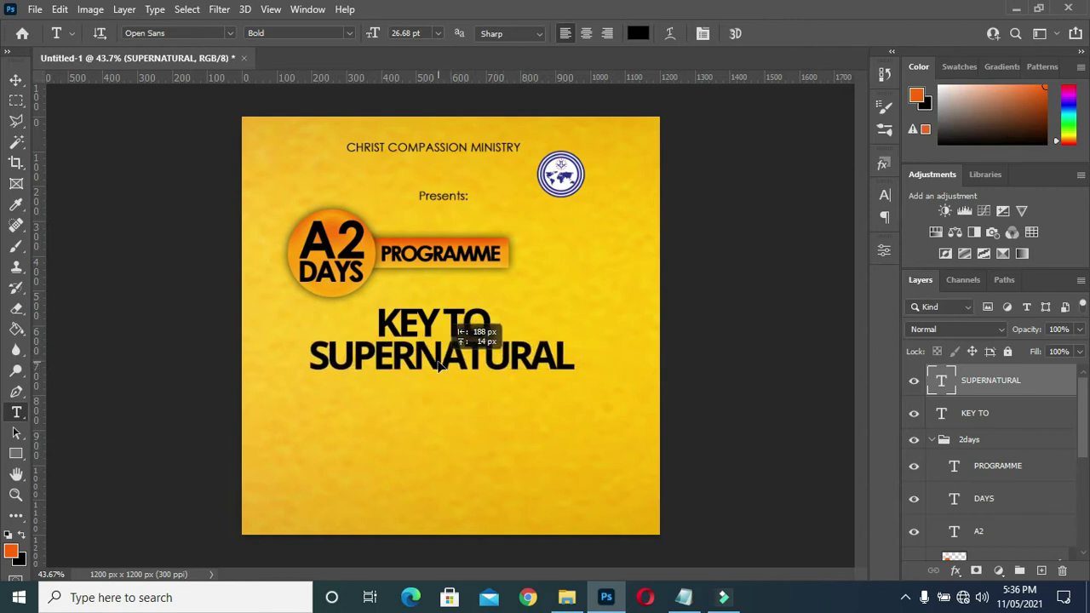
- Duplicate SUPERNATURAL as a third line below it and change that line to 'ADVANCEMENT'
left_click(683, 597)
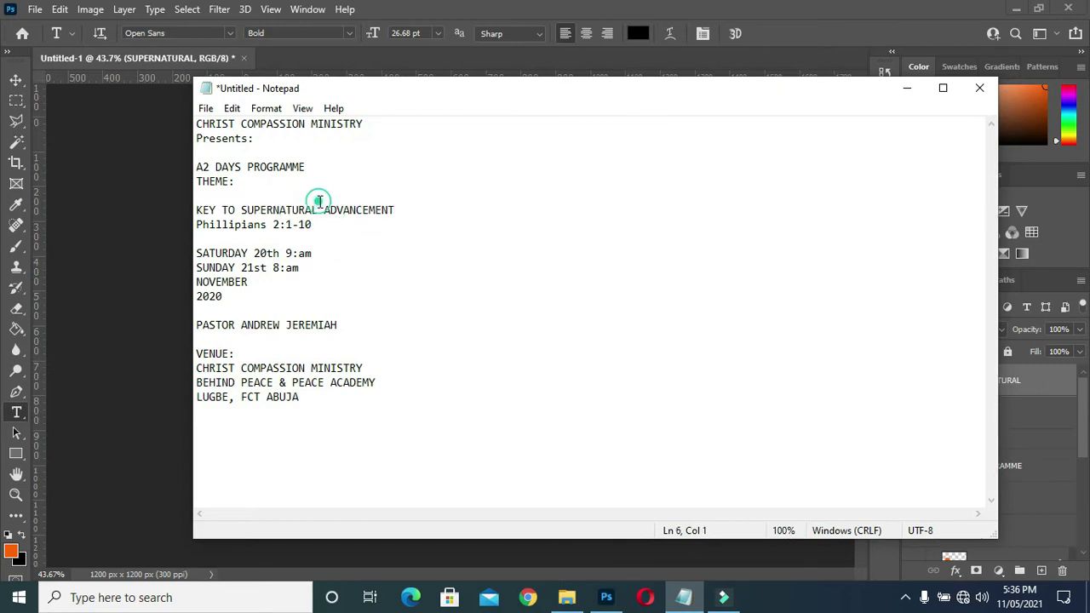
left_click_drag(323, 209, 395, 209)
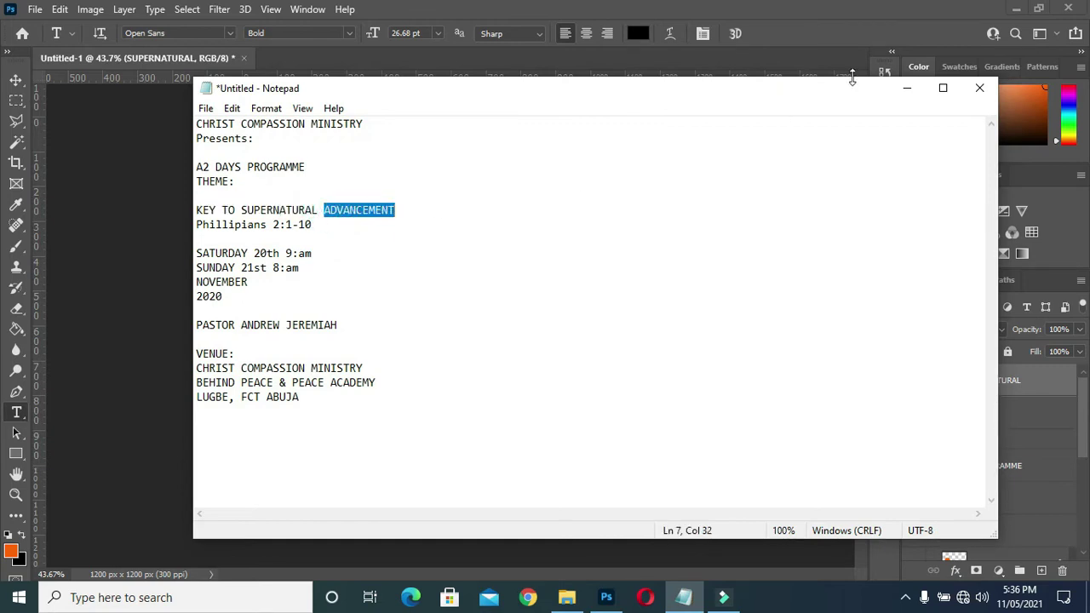
left_click(906, 87)
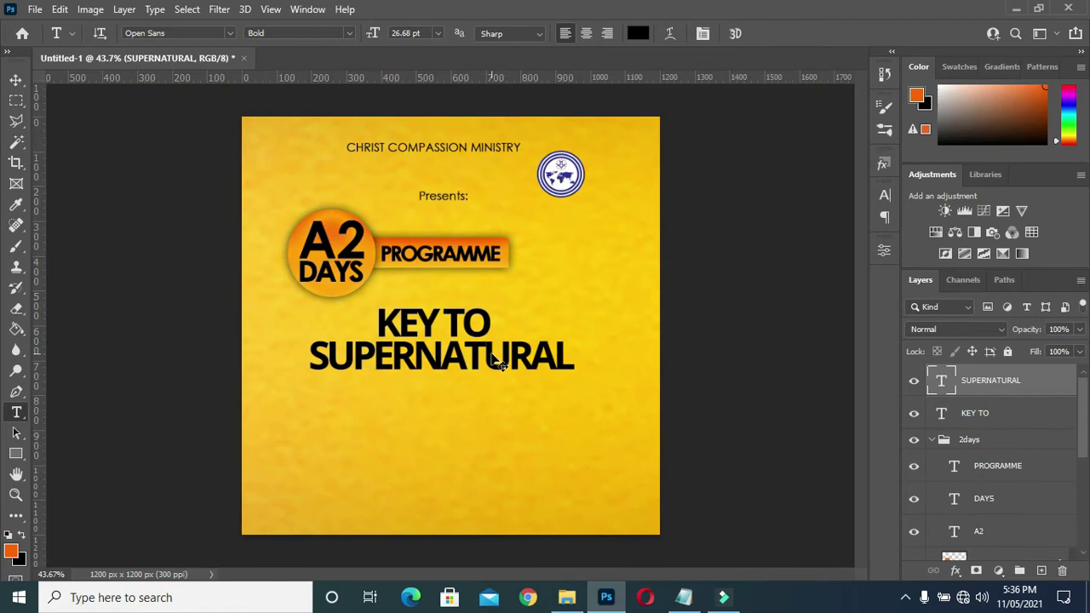
key("ctrl+j")
mouse_move(477, 365)
left_mouse_down()
mouse_move(474, 402)
mouse_move(472, 383)
left_mouse_up()
left_click(471, 381)
key("ctrl+a")
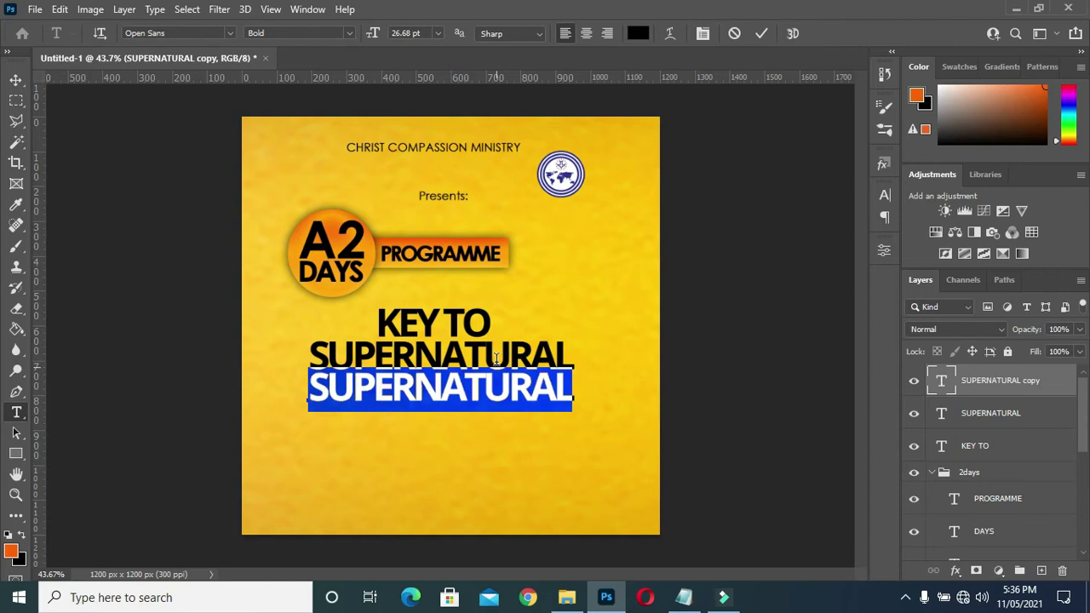
type("ADVANCEMENT")
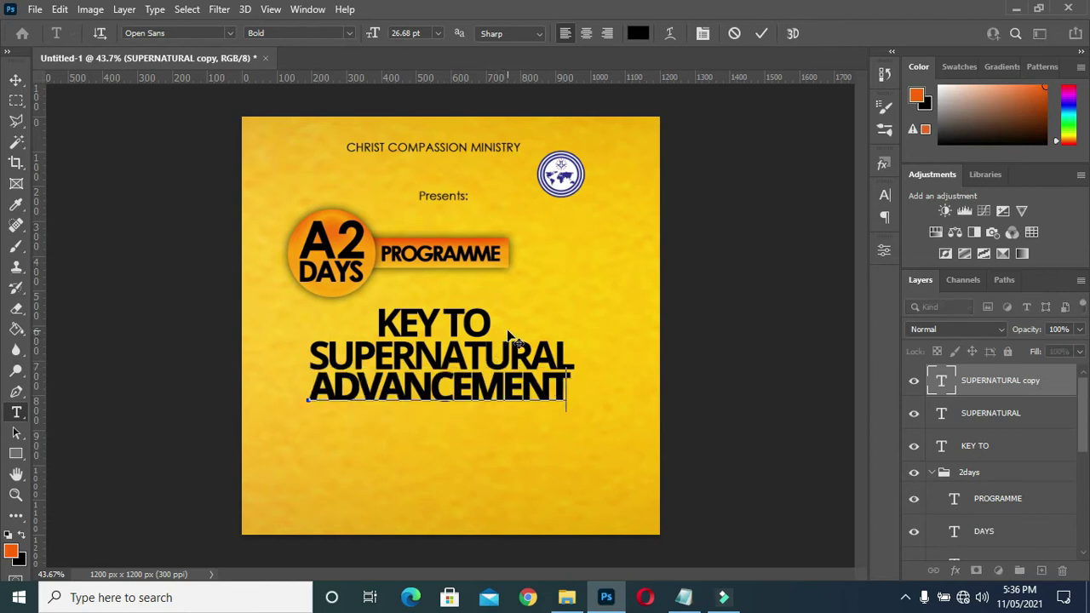
left_click(766, 34)
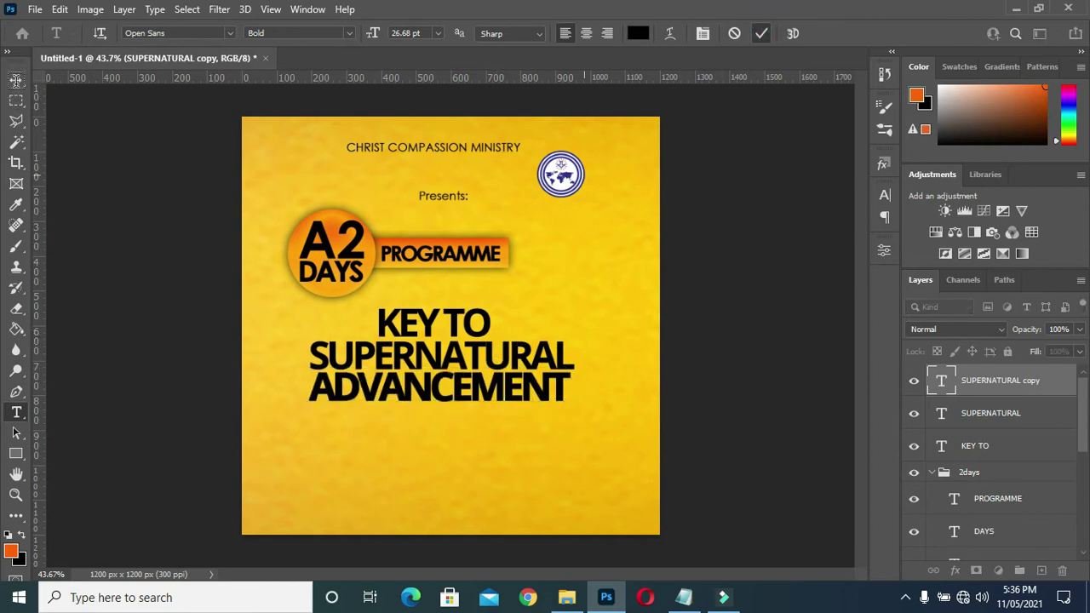
left_click(16, 81)
scroll(567, 392, "up", 3)
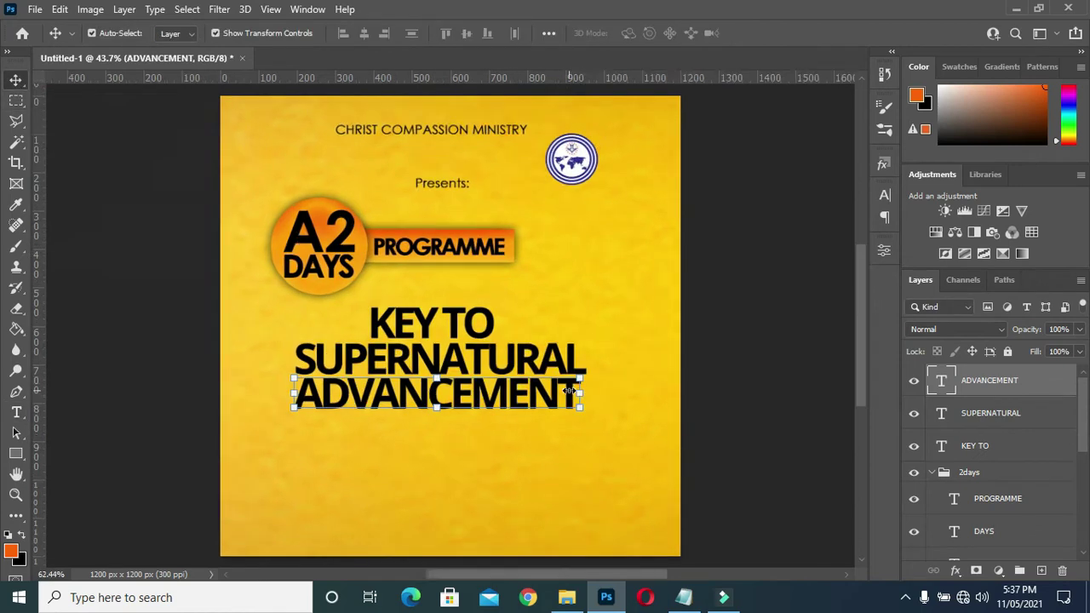
- Enlarge ADVANCEMENT to about 102% so it matches SUPERNATURAL's width
scroll(584, 422, "up", 2)
left_click_drag(588, 419, 602, 453)
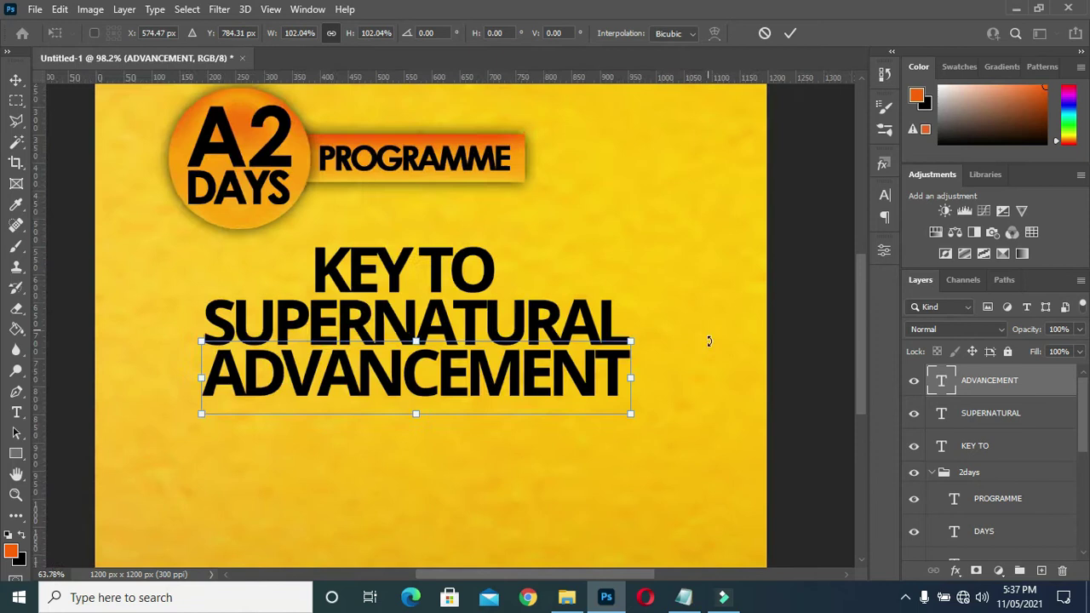
scroll(689, 334, "down", 3)
left_click(790, 32)
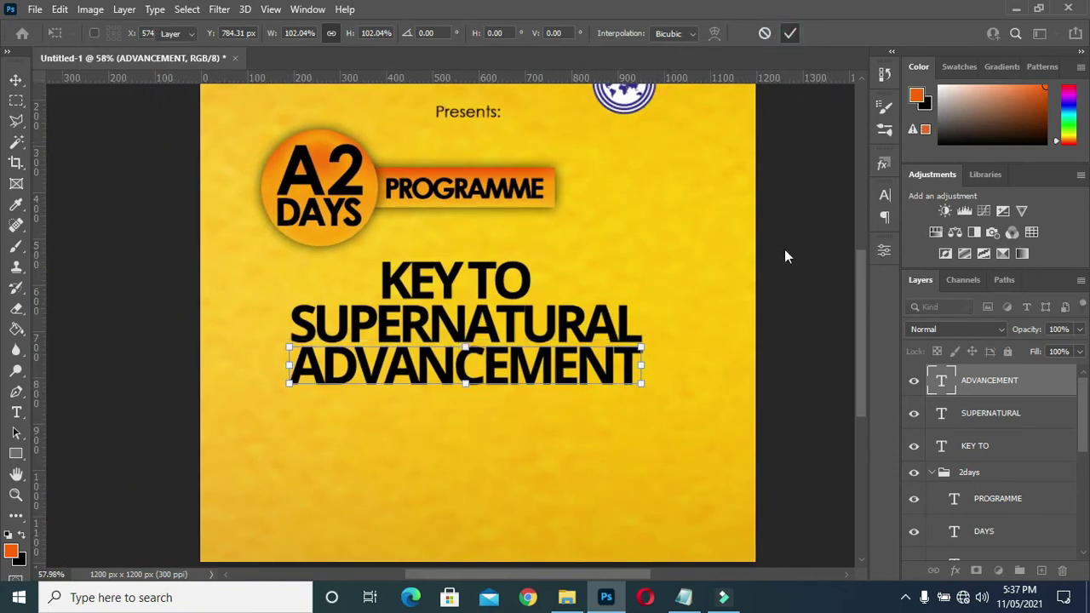
- Centre the KEY TO, SUPERNATURAL and ADVANCEMENT layers horizontally on the canvas
scroll(529, 292, "down", 1)
left_click(530, 292)
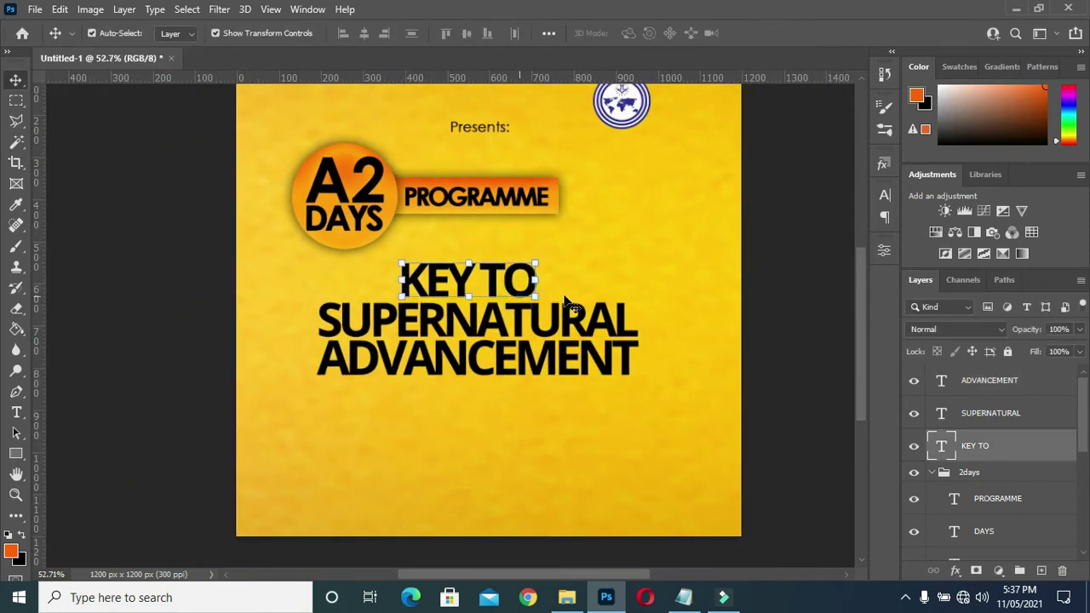
left_click(749, 345)
scroll(608, 304, "down", 1)
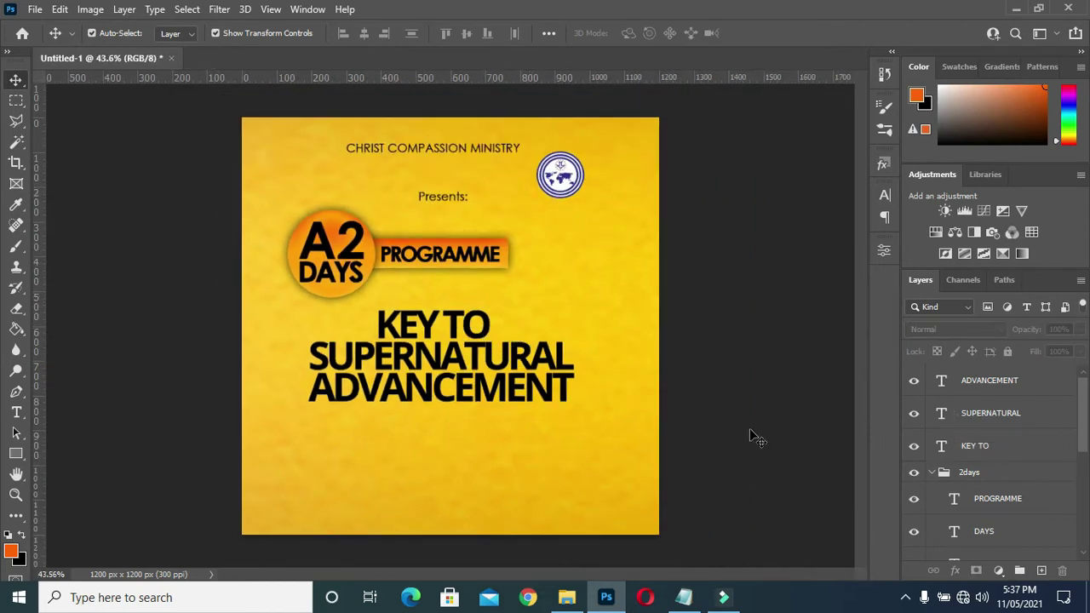
left_click(994, 446)
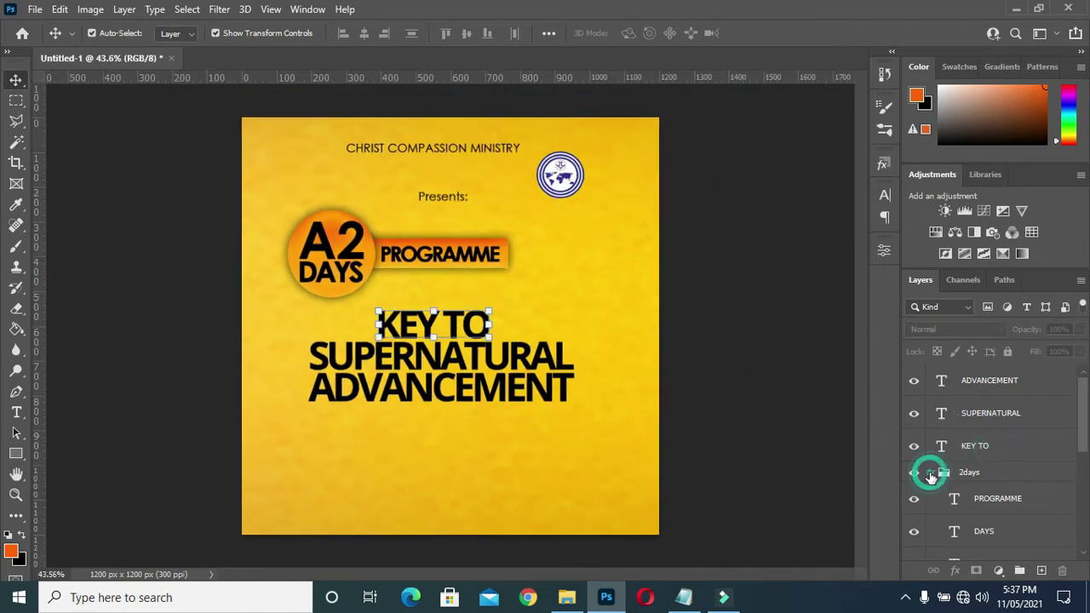
left_click(985, 385, "shift")
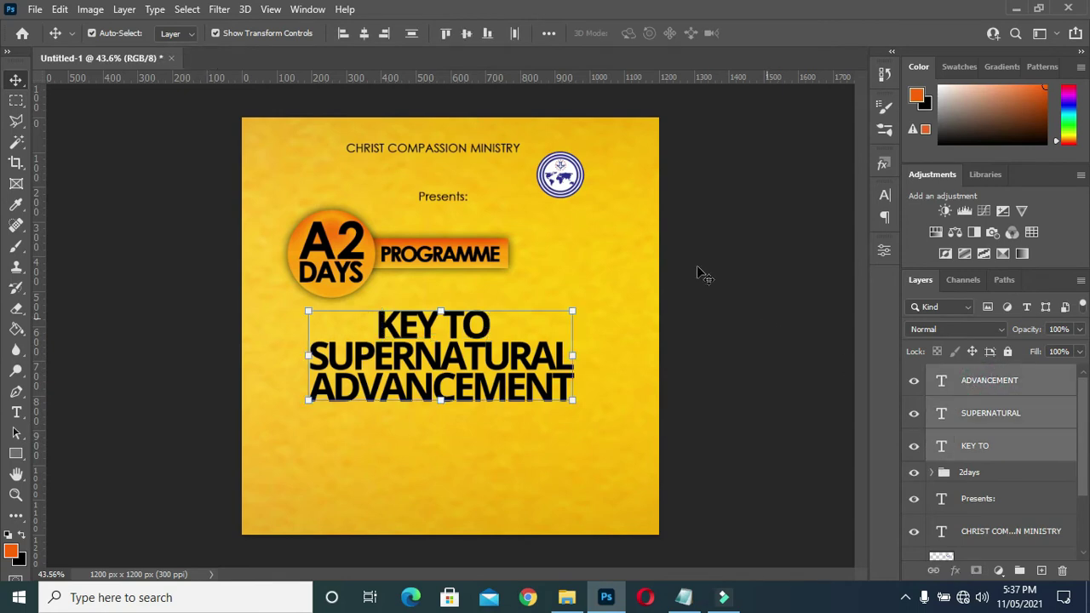
key("ctrl+a")
left_click(362, 34)
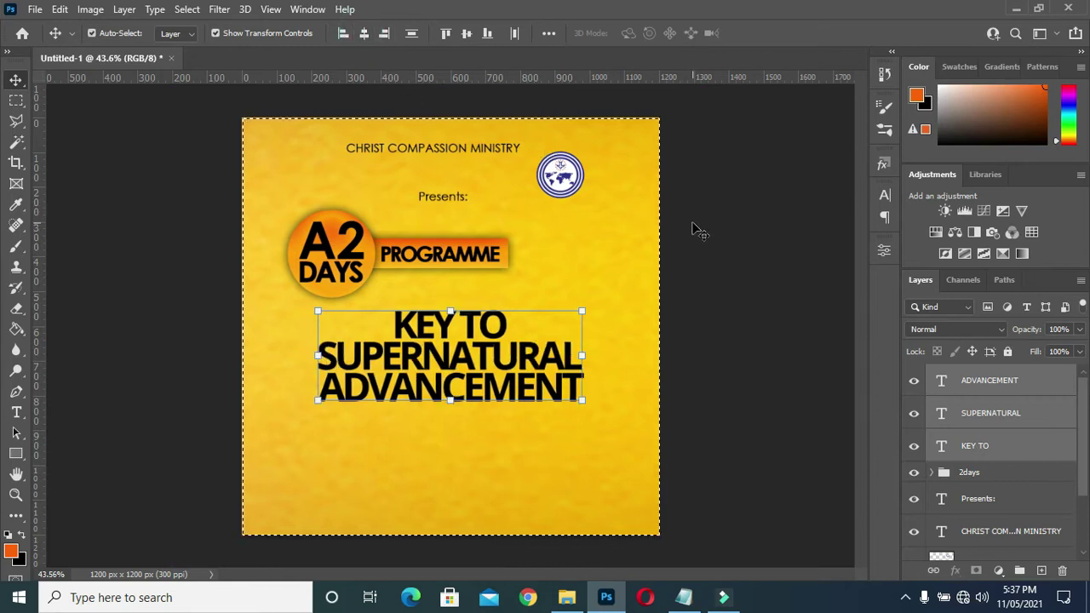
key("ctrl+d")
left_click(717, 232, "ctrl")
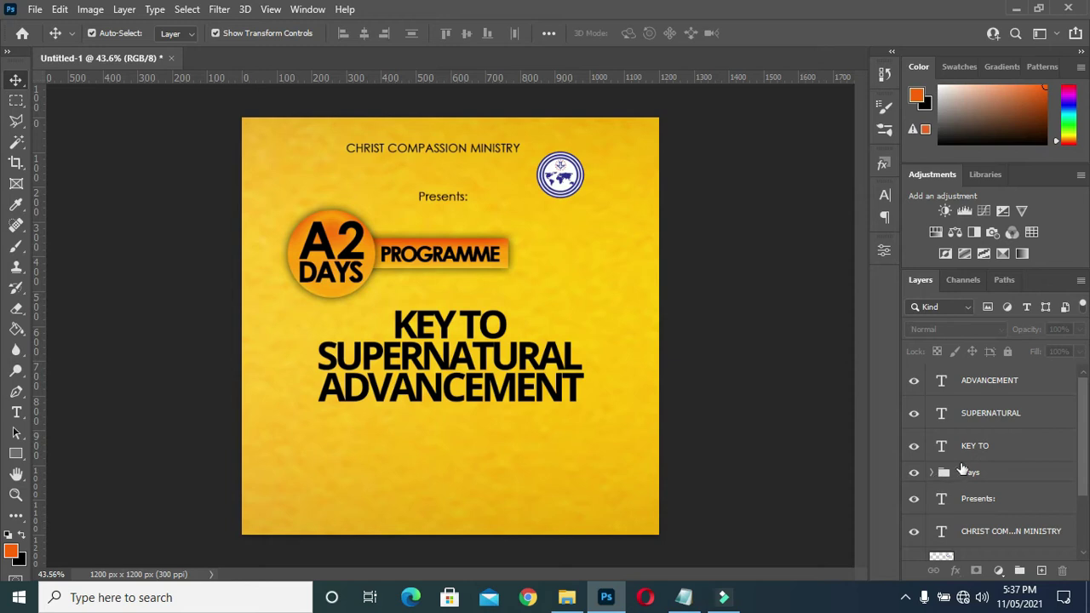
- Select the Presents:, ministry name and logo layers and trial-move the header, then restore it
scroll(996, 475, "down", 1)
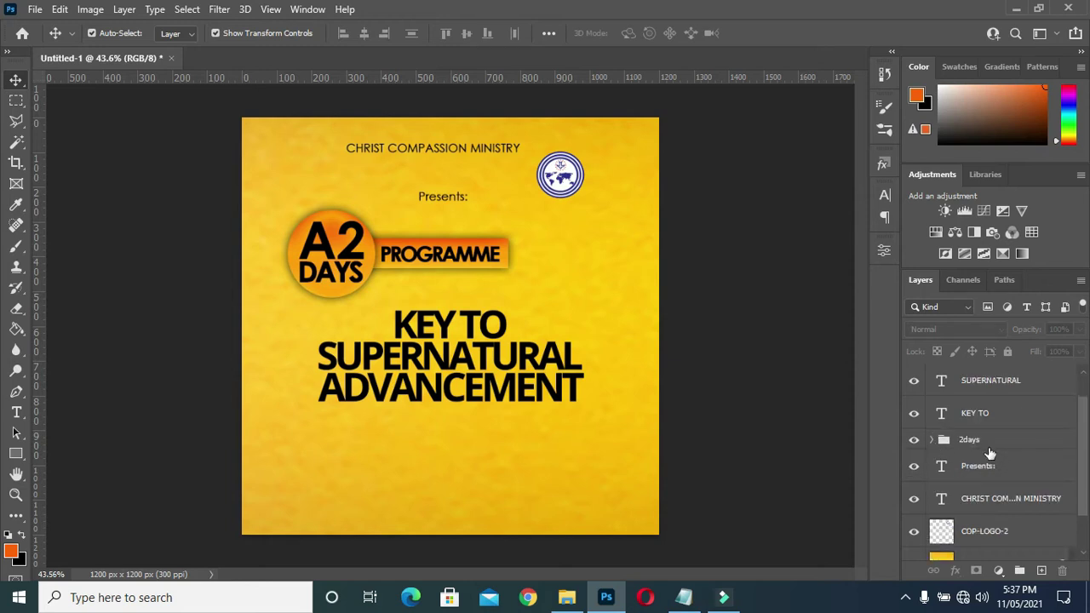
left_click(970, 439)
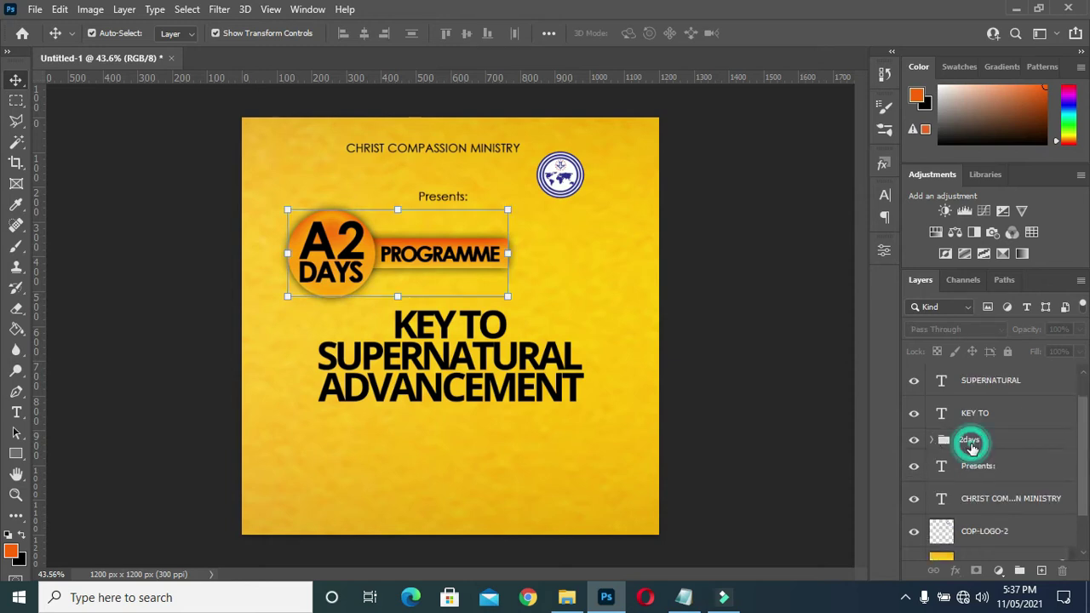
left_click(962, 468)
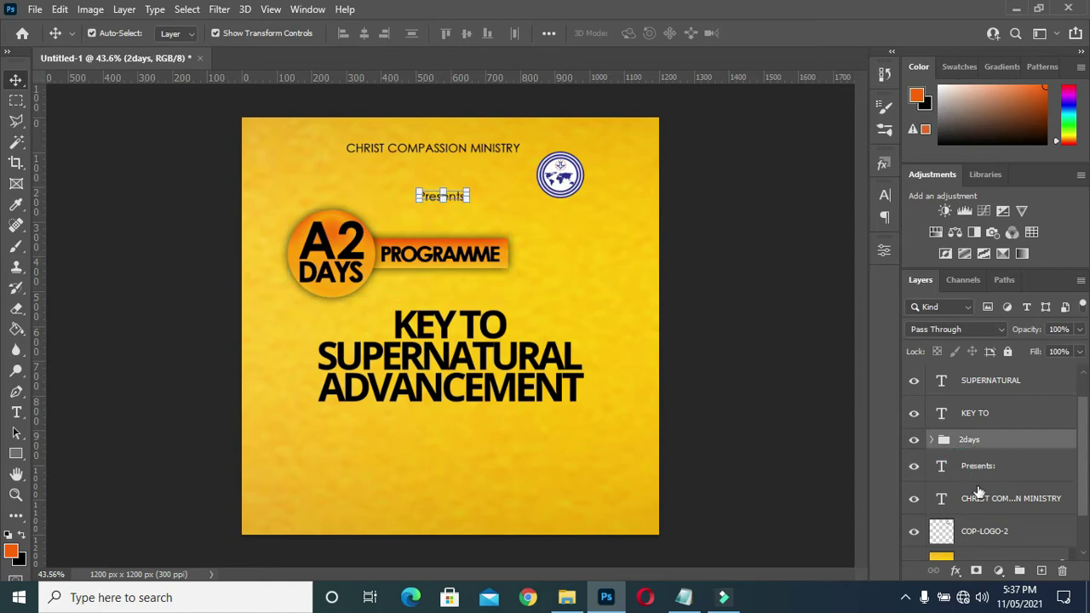
left_click(993, 532, "shift")
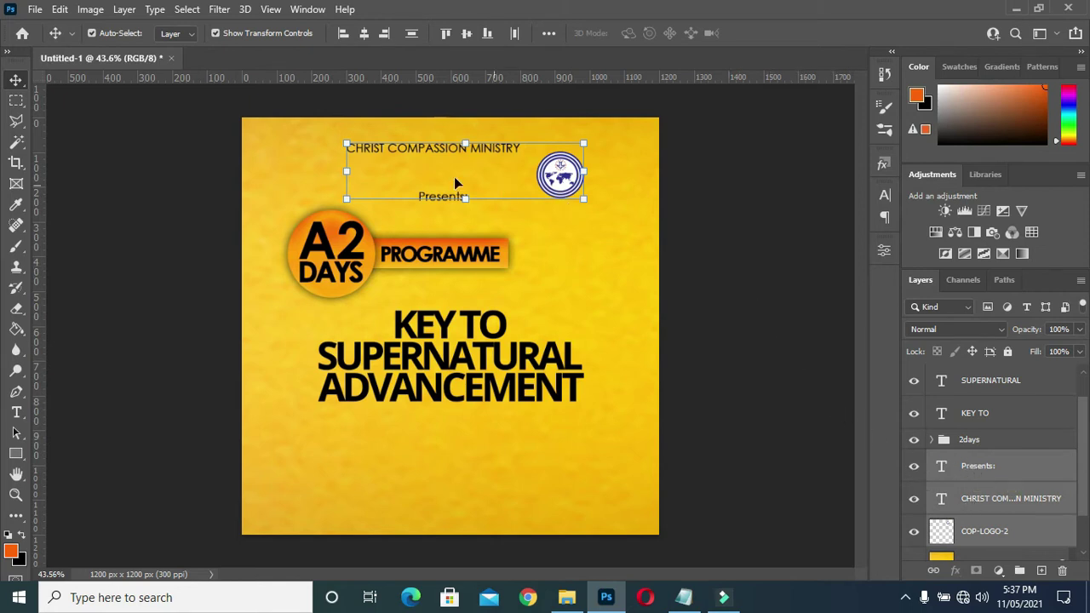
mouse_move(558, 174)
left_mouse_down()
mouse_move(572, 181)
mouse_move(558, 170)
left_mouse_up()
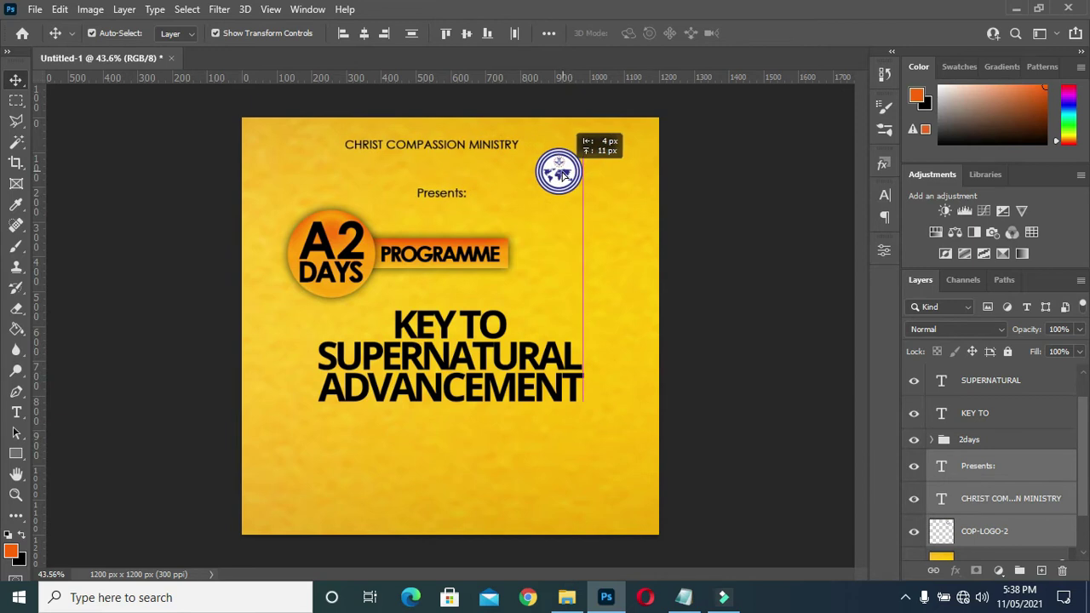
left_click(724, 244)
- Centre the CHRIST COMPASSION MINISTRY heading and Presents: horizontally on the canvas
left_click(498, 147)
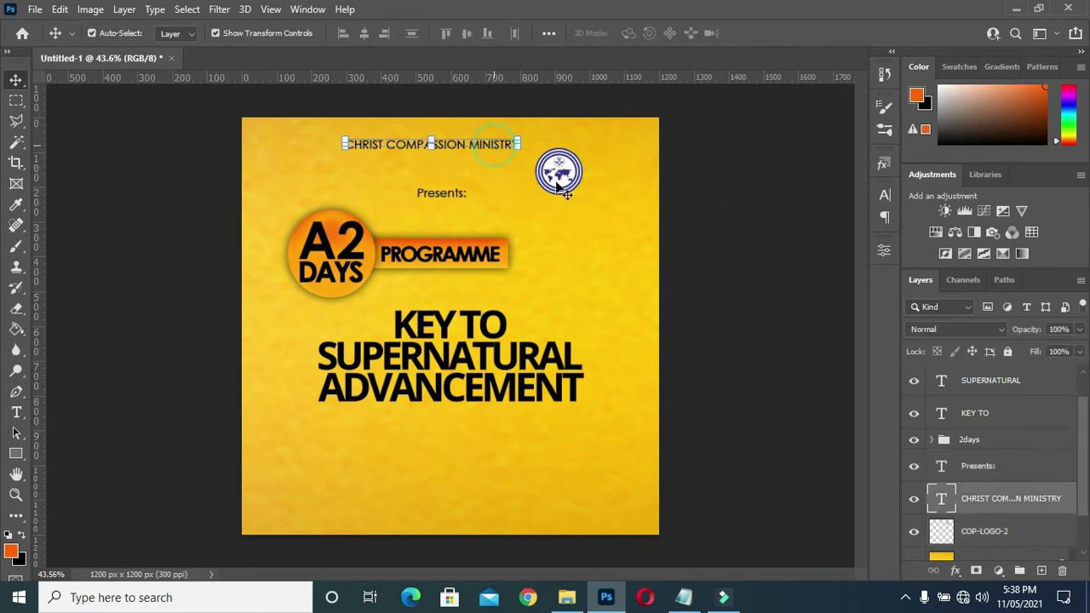
key("ctrl+a")
left_click(364, 34)
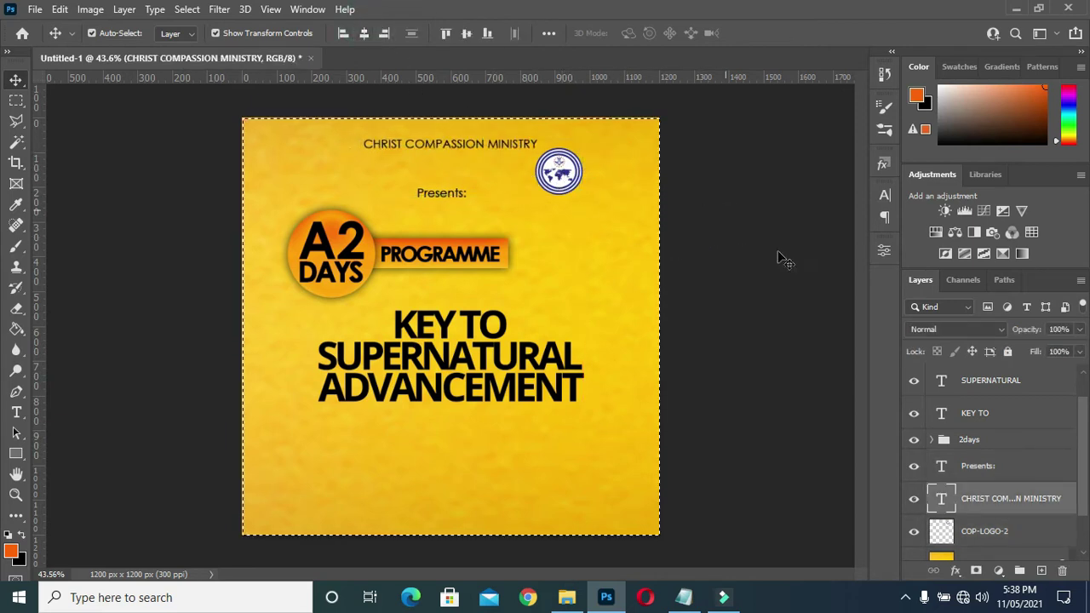
left_click(975, 466)
left_click(364, 34)
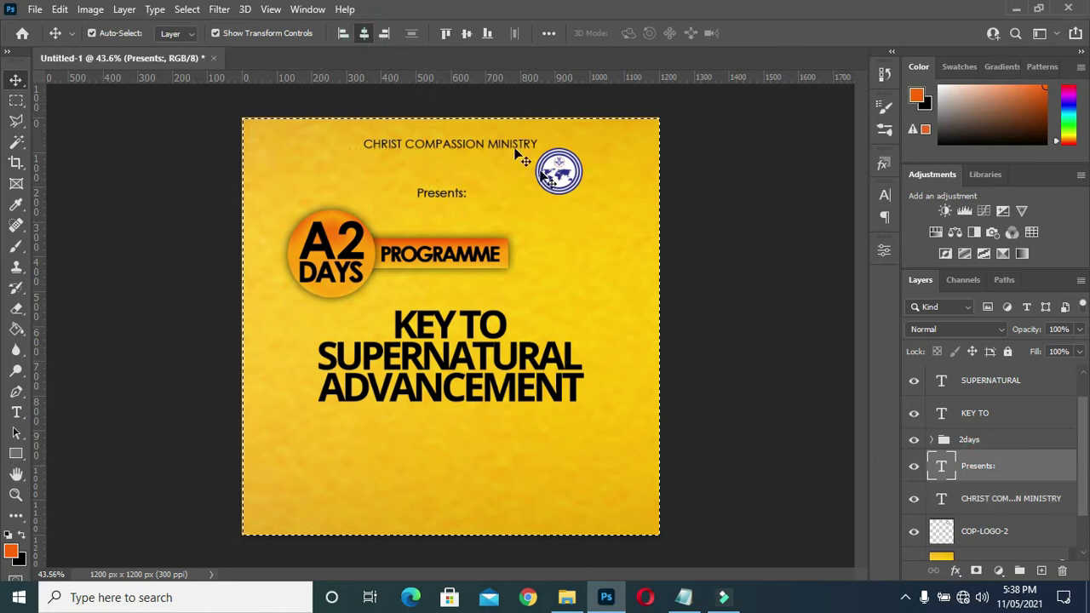
left_click(552, 179)
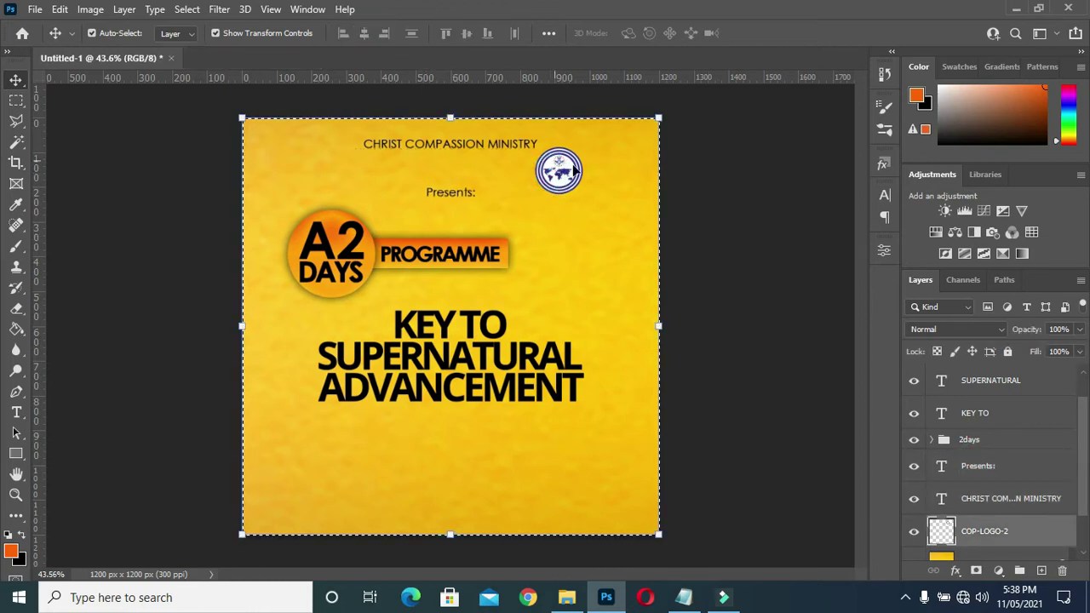
key("ctrl+d")
- Shrink the COP-LOGO-2 logo and place it at the top right beside the ministry name
left_click_drag(576, 179, 580, 191)
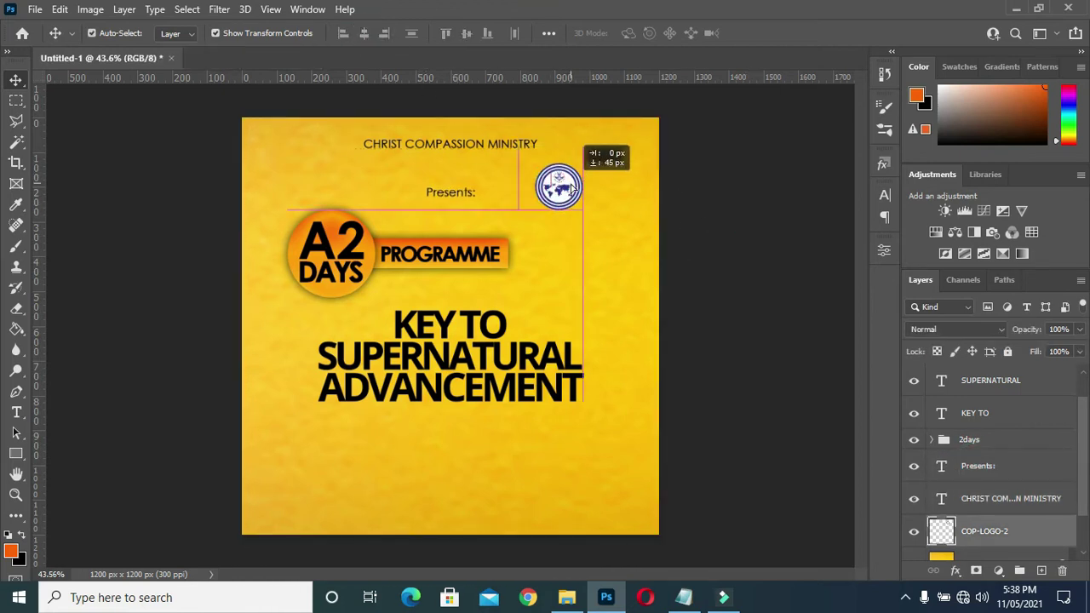
key("ctrl+t")
left_click_drag(523, 162, 562, 178)
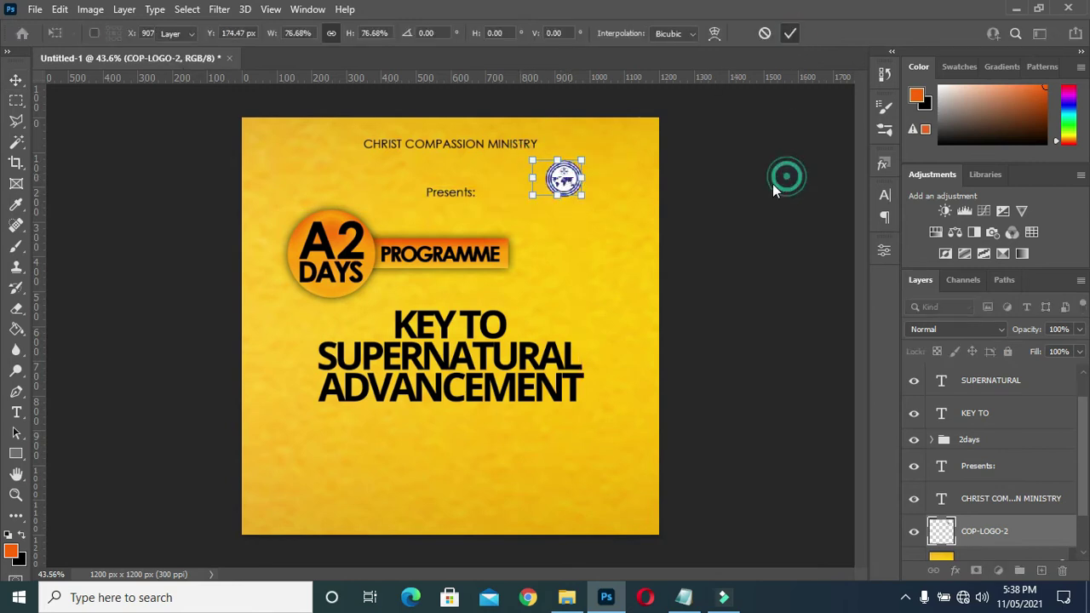
key("Return")
left_click_drag(571, 190, 560, 172)
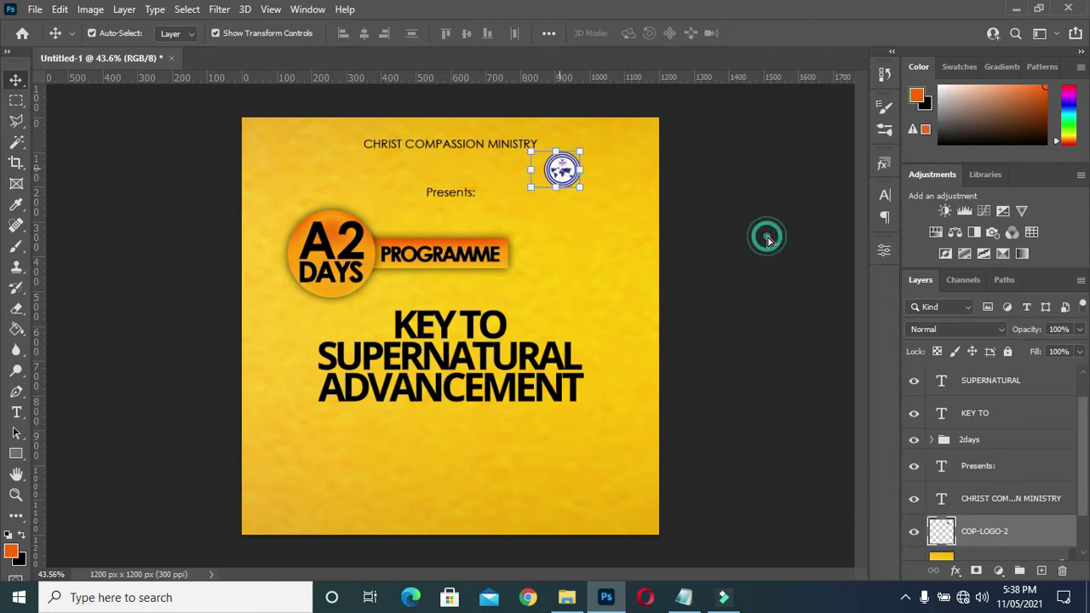
left_click(766, 237)
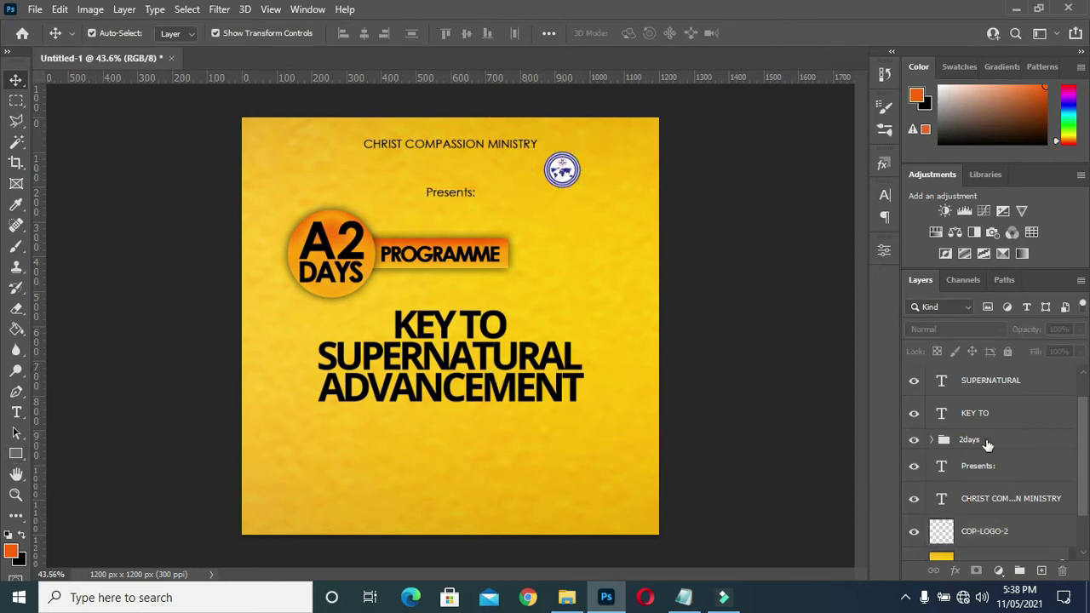
scroll(988, 460, "down", 2)
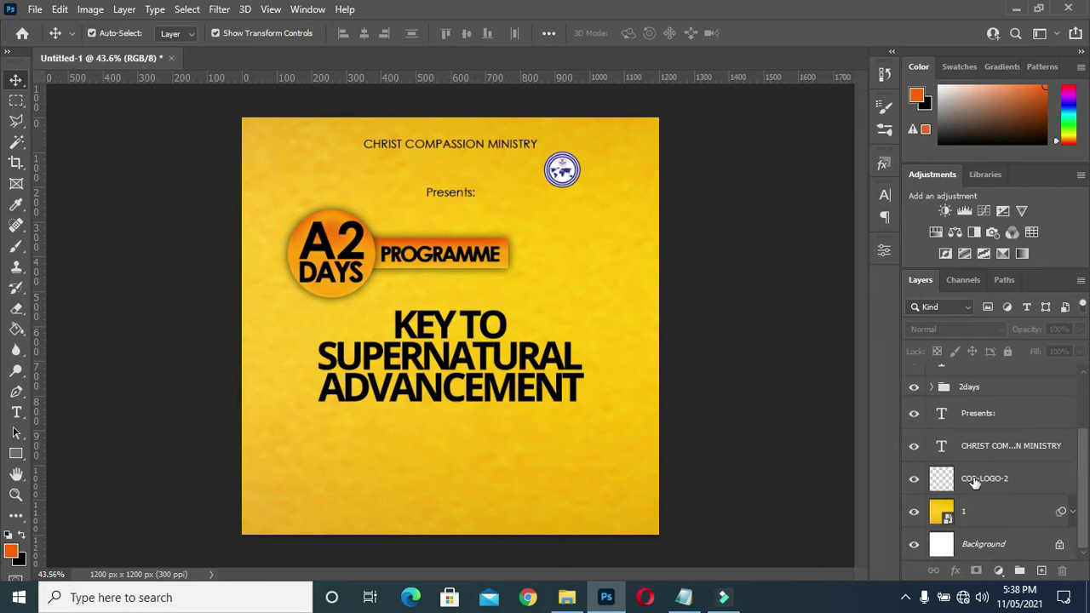
left_click(700, 599)
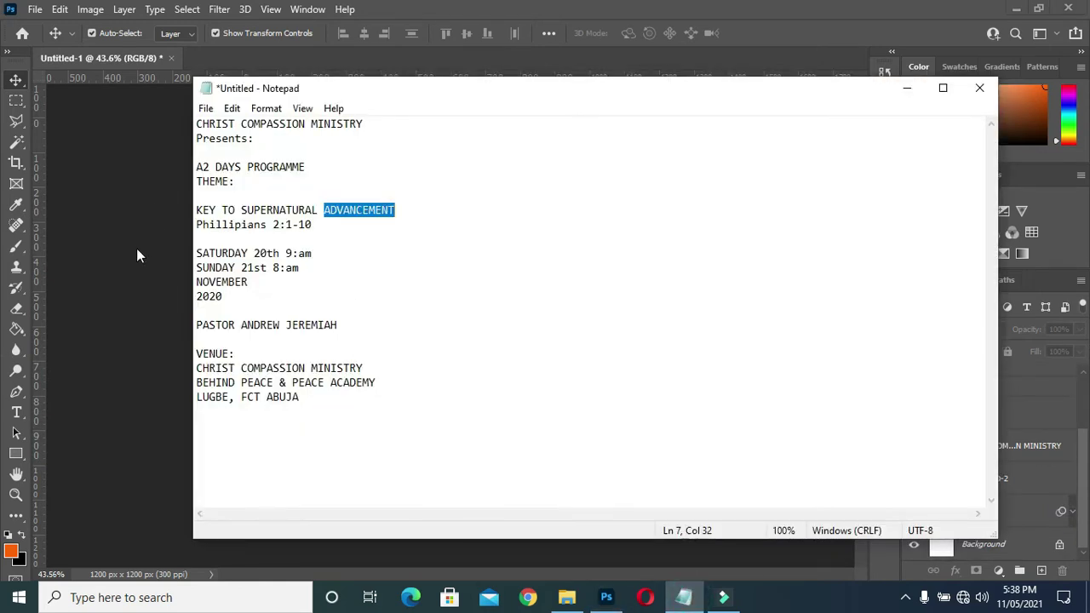
- Copy 'Phillipians 2:1-10' from the notes and move a duplicate of Presents: below ADVANCEMENT
left_click_drag(198, 224, 328, 224)
left_click(902, 99)
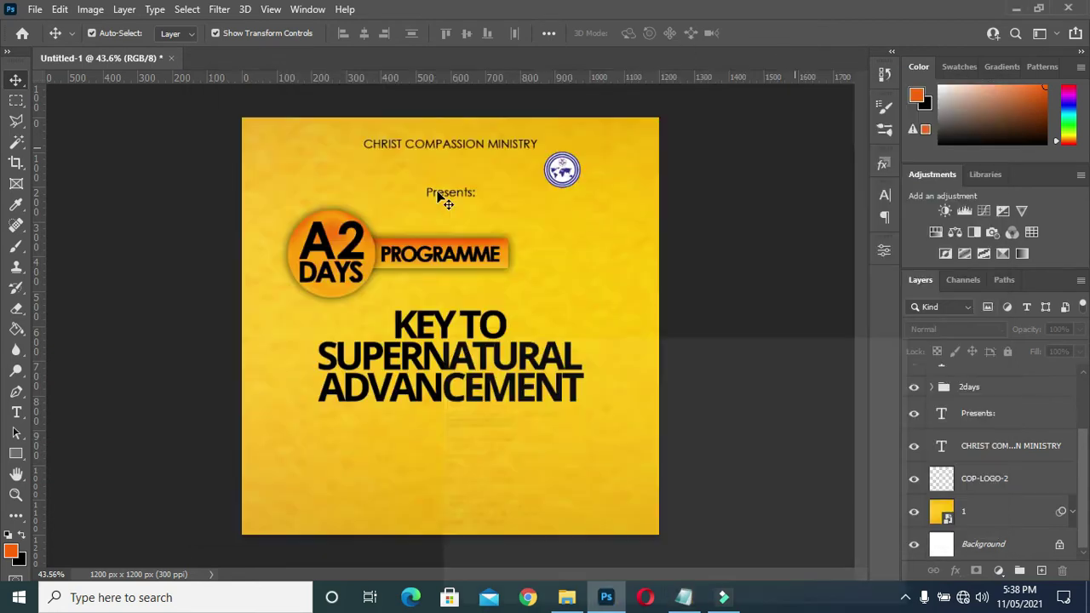
left_click(451, 197)
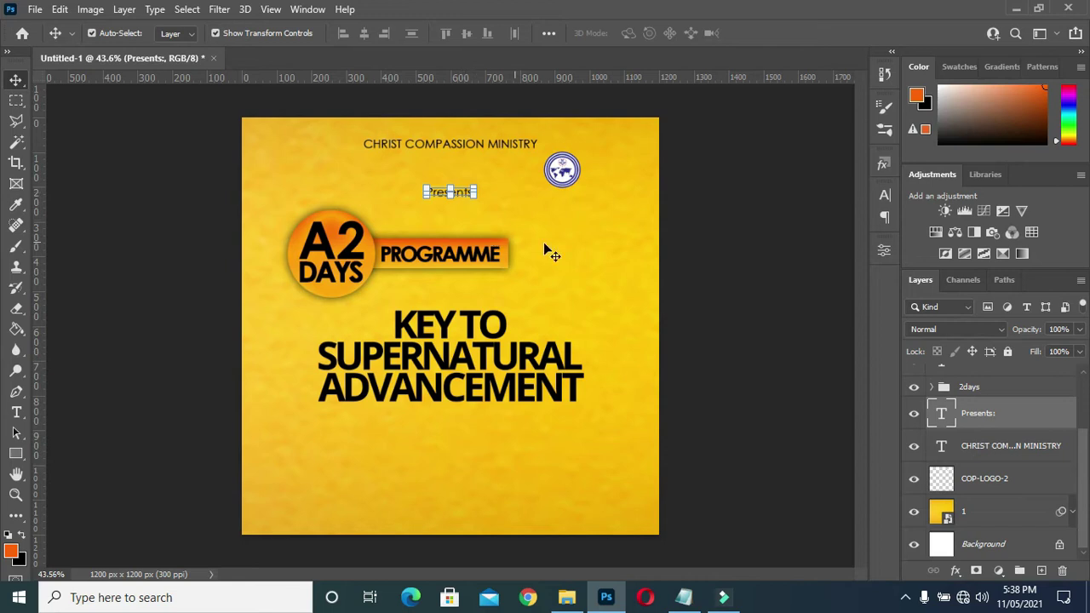
left_click_drag(546, 245, 547, 241)
left_click_drag(979, 414, 983, 362)
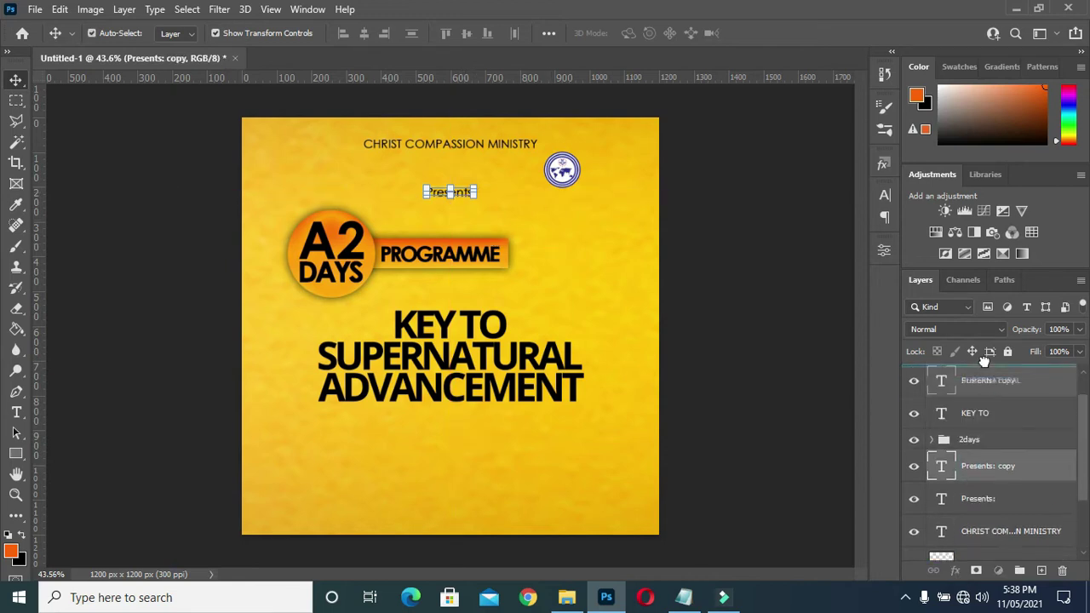
left_click_drag(983, 362, 984, 364)
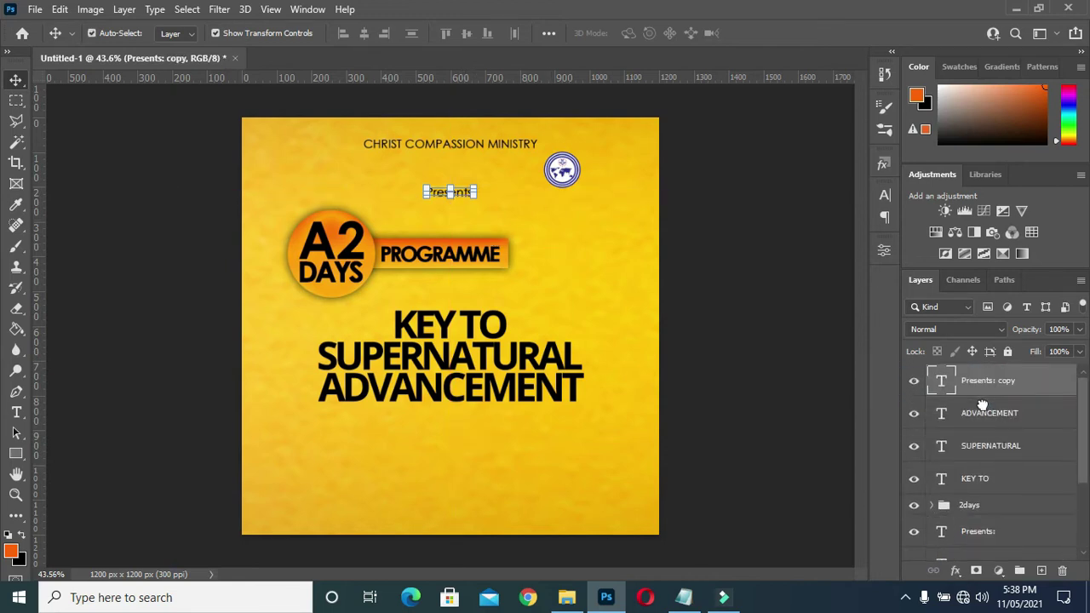
left_click_drag(467, 193, 582, 412)
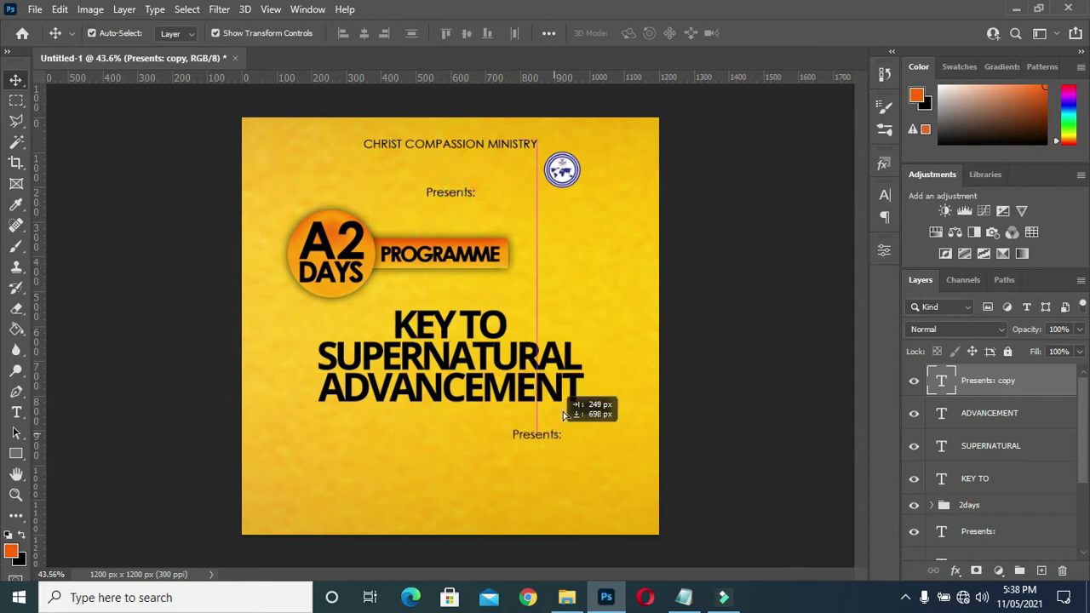
- Change the duplicate's text to 'Phillipians 2:1-10' and right-align it under ADVANCEMENT
key("t")
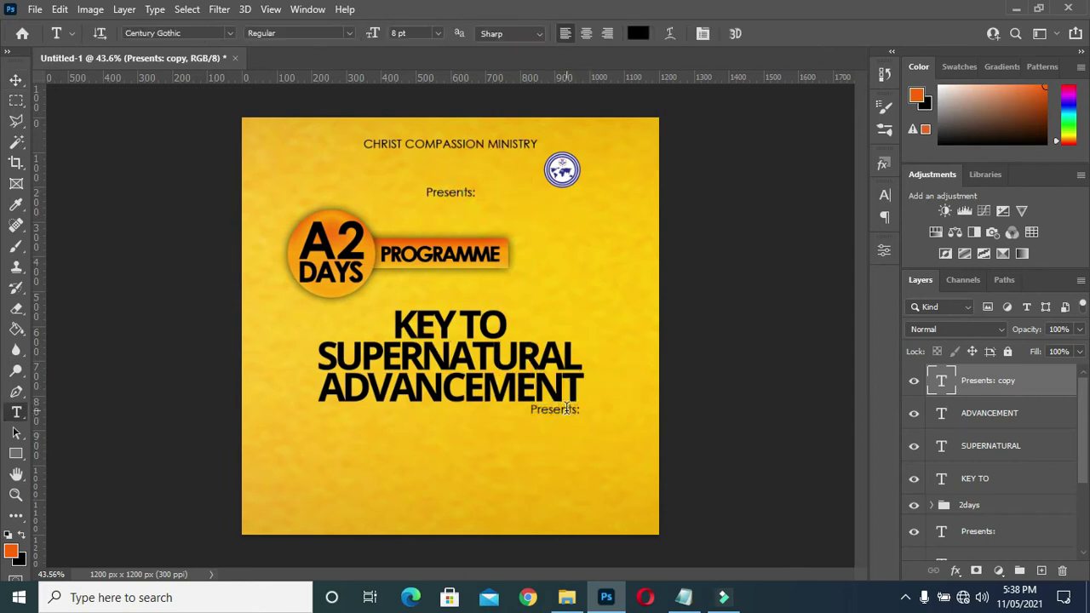
left_click_drag(528, 411, 604, 423)
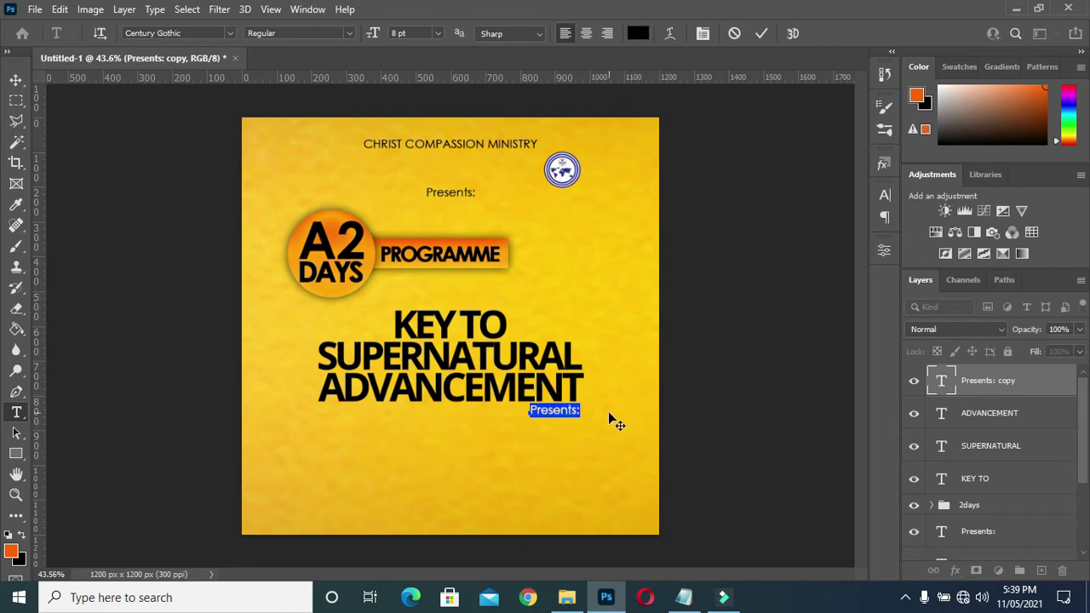
key("ctrl")
left_click(683, 597)
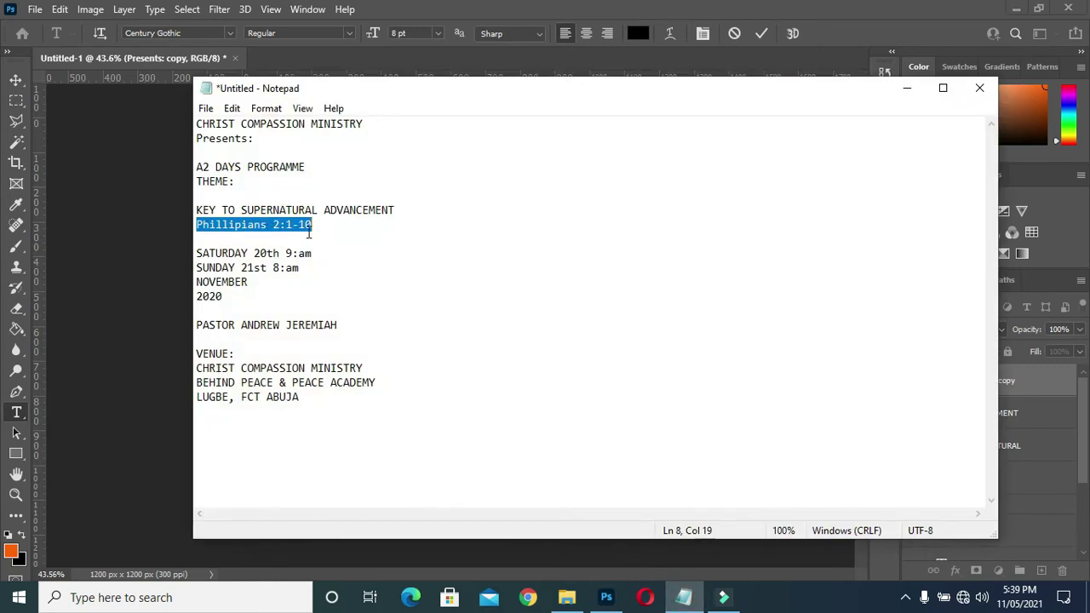
left_click(907, 88)
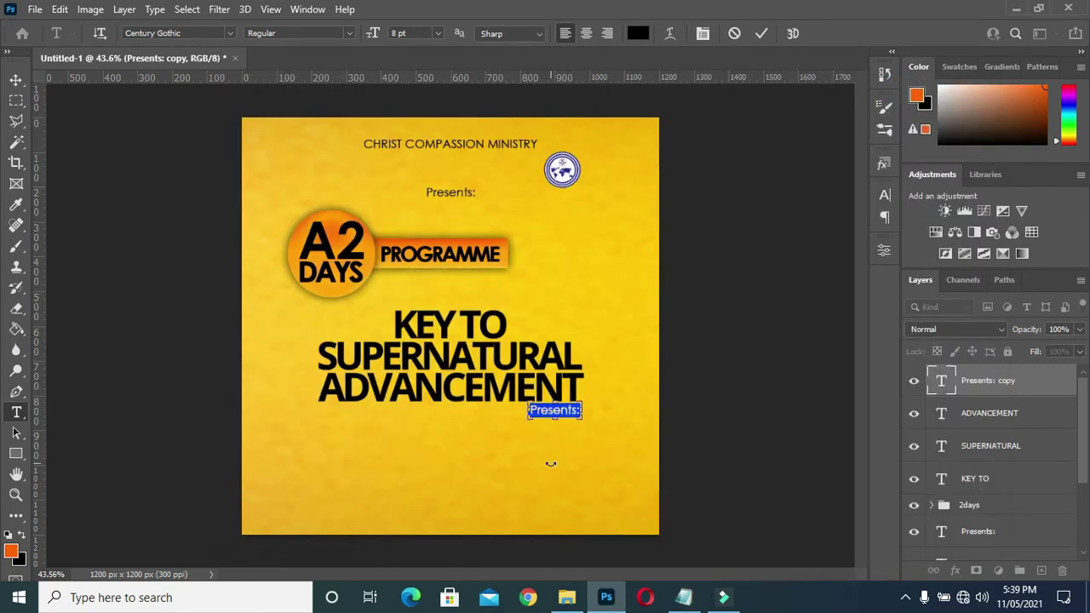
key("ctrl+v")
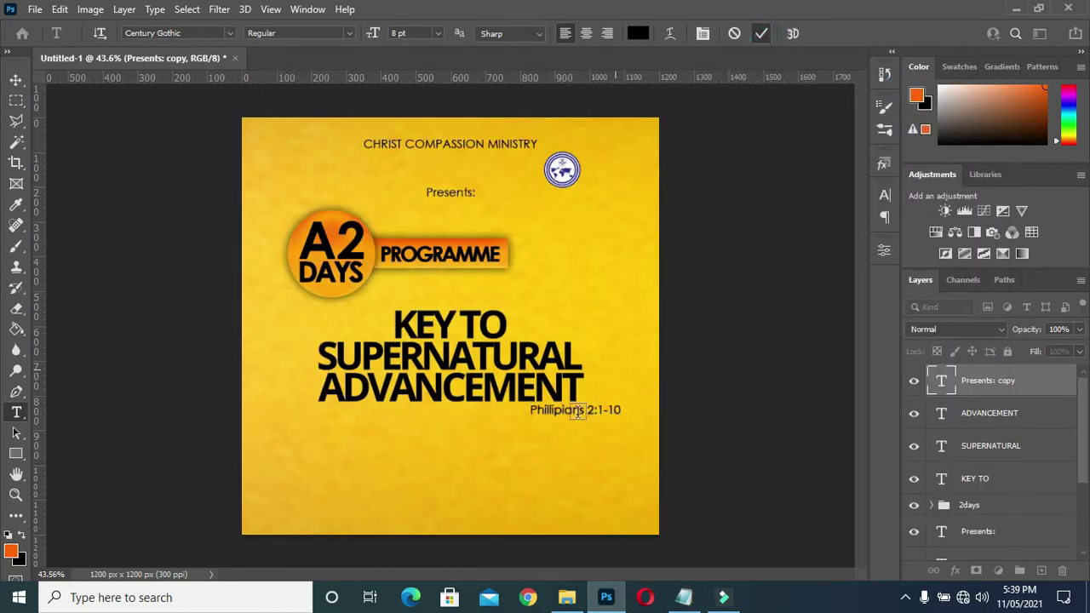
key("ctrl+Return")
left_click_drag(567, 412, 525, 412)
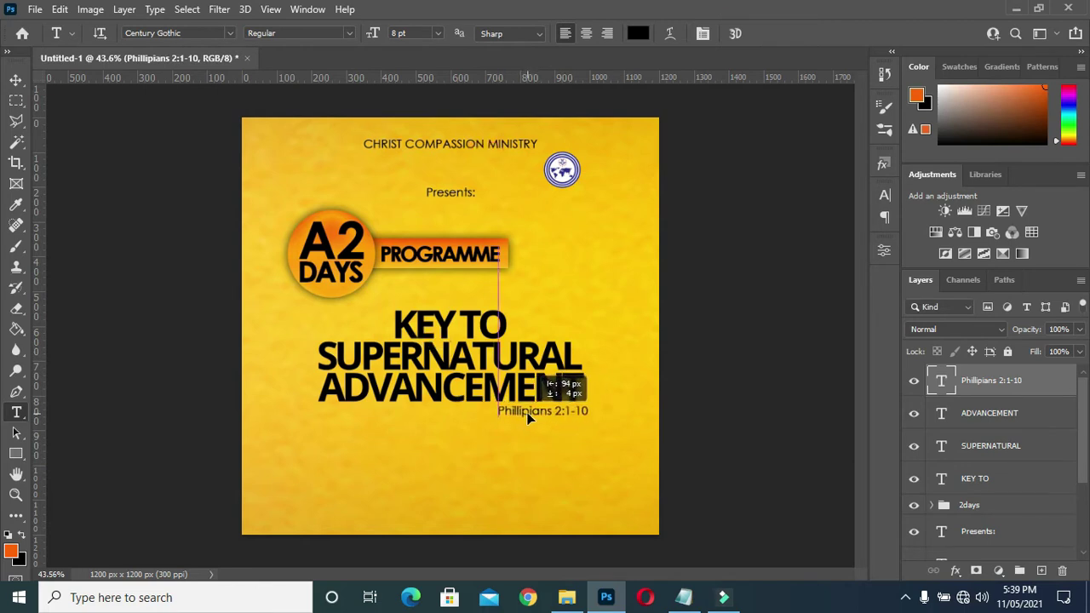
left_click_drag(526, 412, 523, 412)
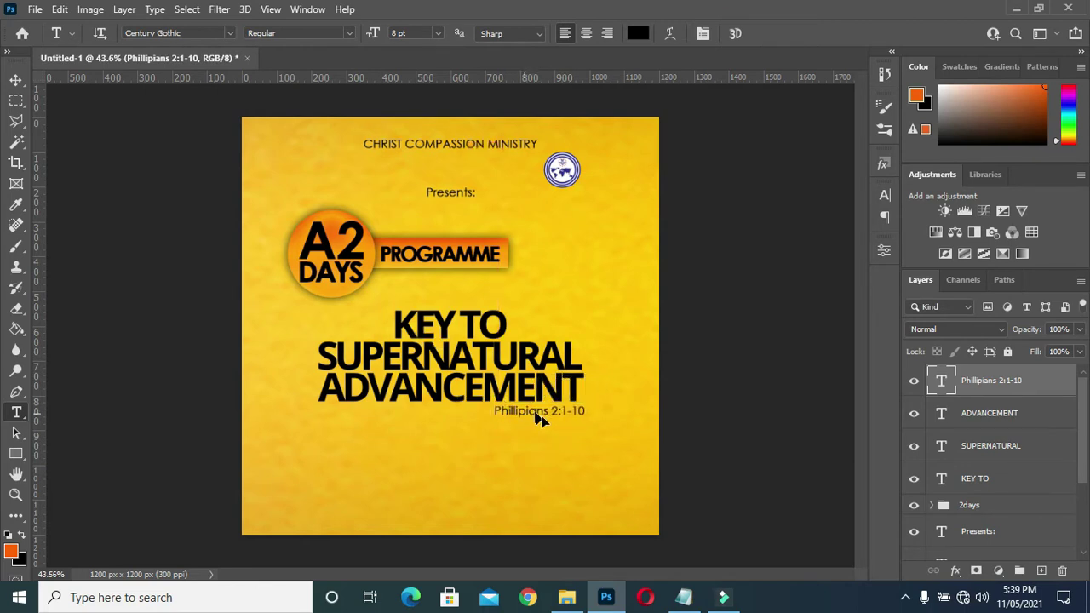
left_click(16, 80)
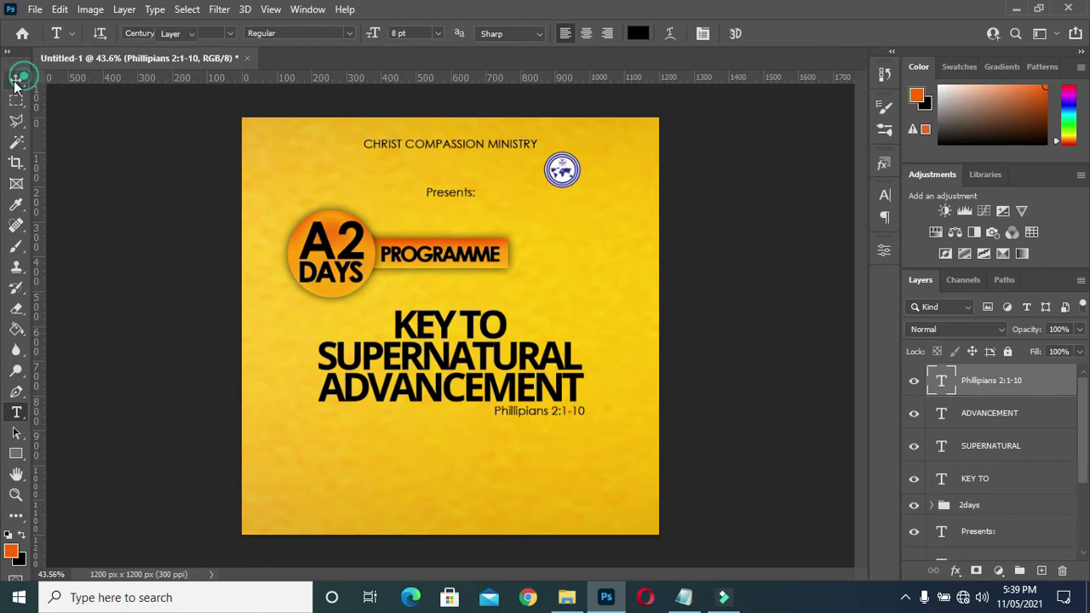
left_click(122, 201)
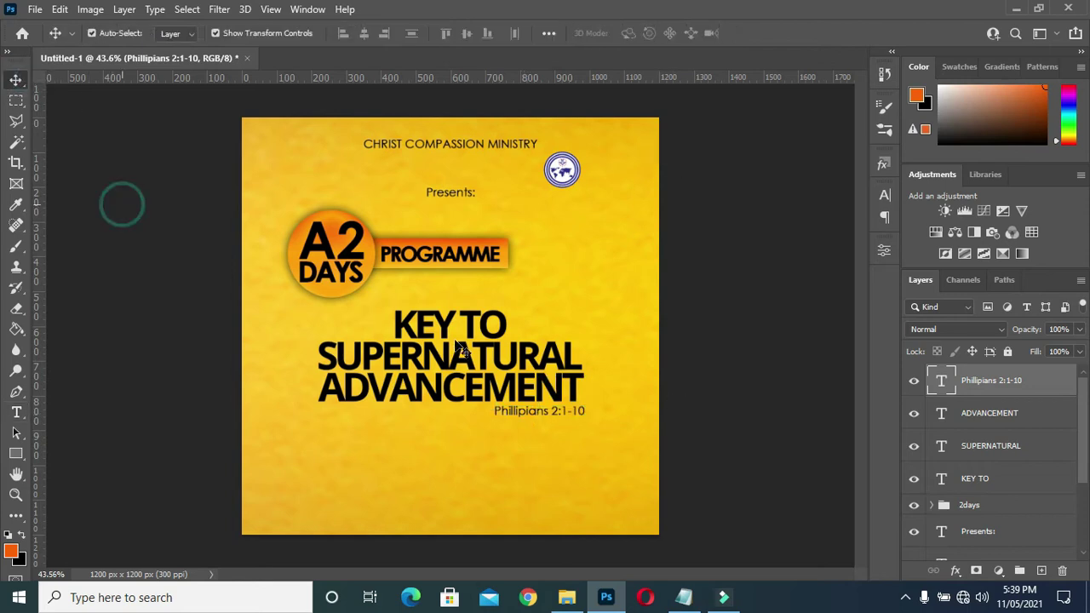
- Set the Phillipians 2:1-10 line to the Bold font style
left_click(549, 423)
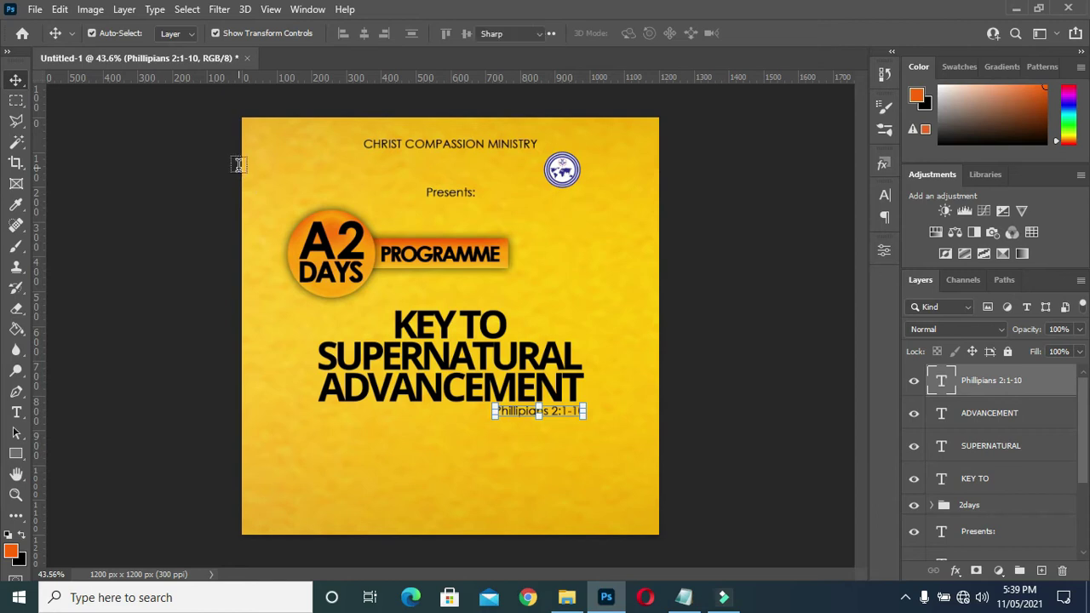
key("t")
left_click(348, 33)
left_click(336, 74)
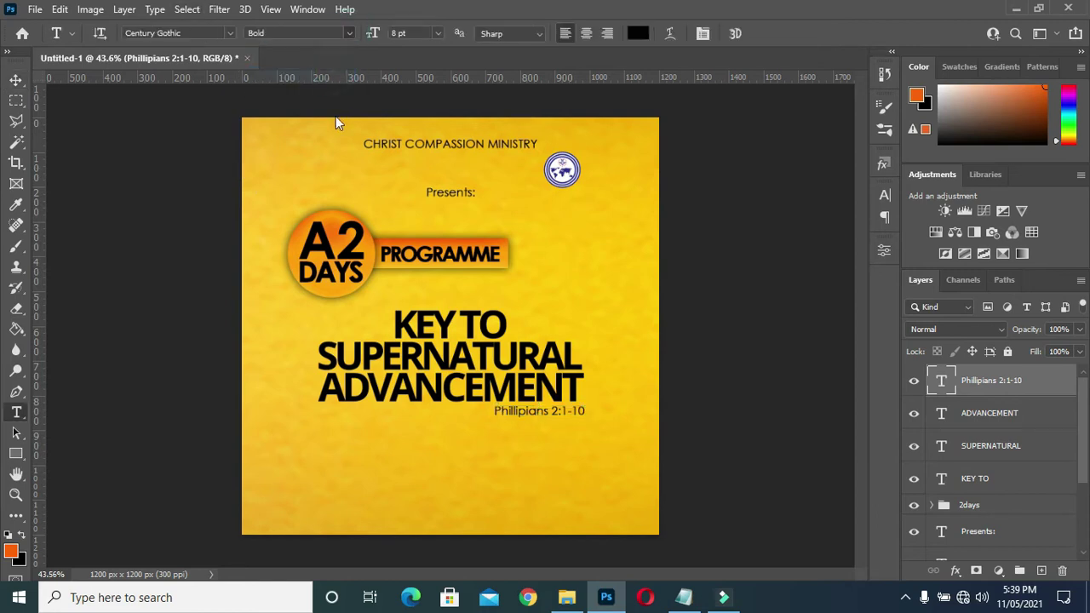
left_click(14, 83)
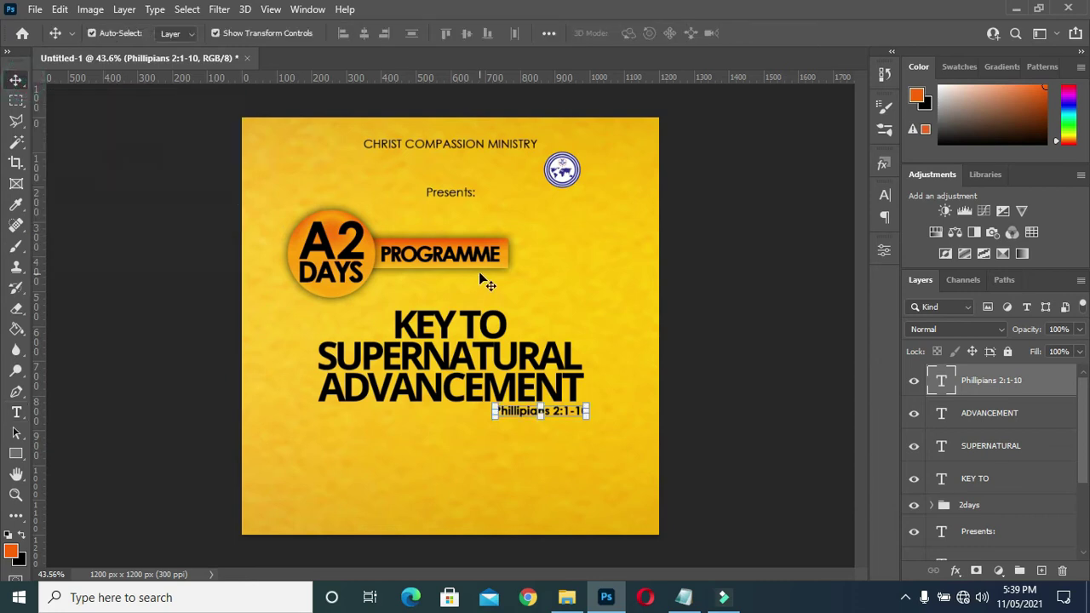
left_click(707, 375)
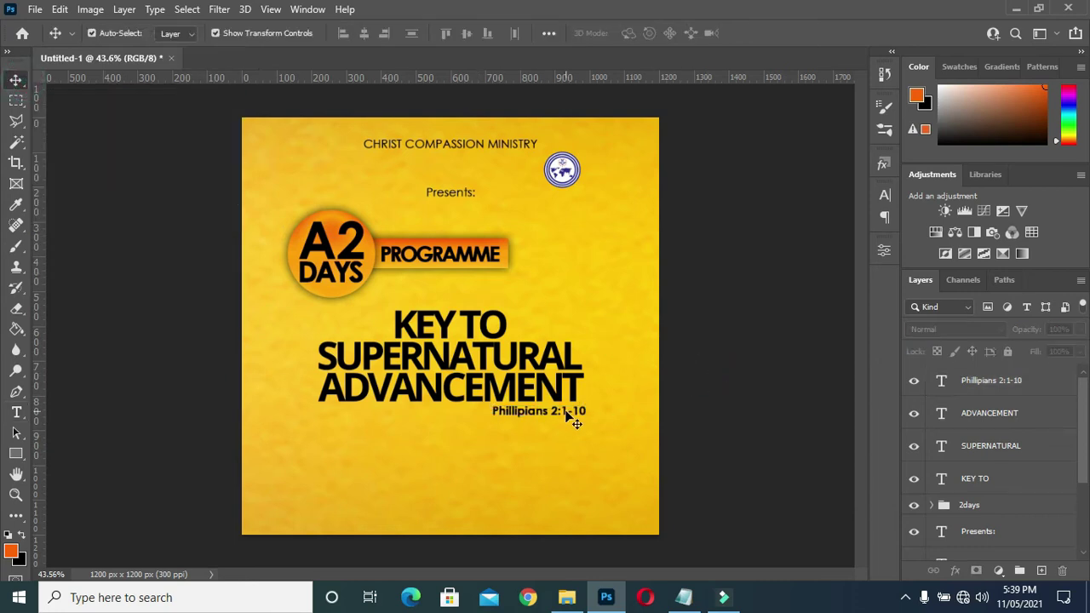
left_click(569, 415)
left_click(695, 381)
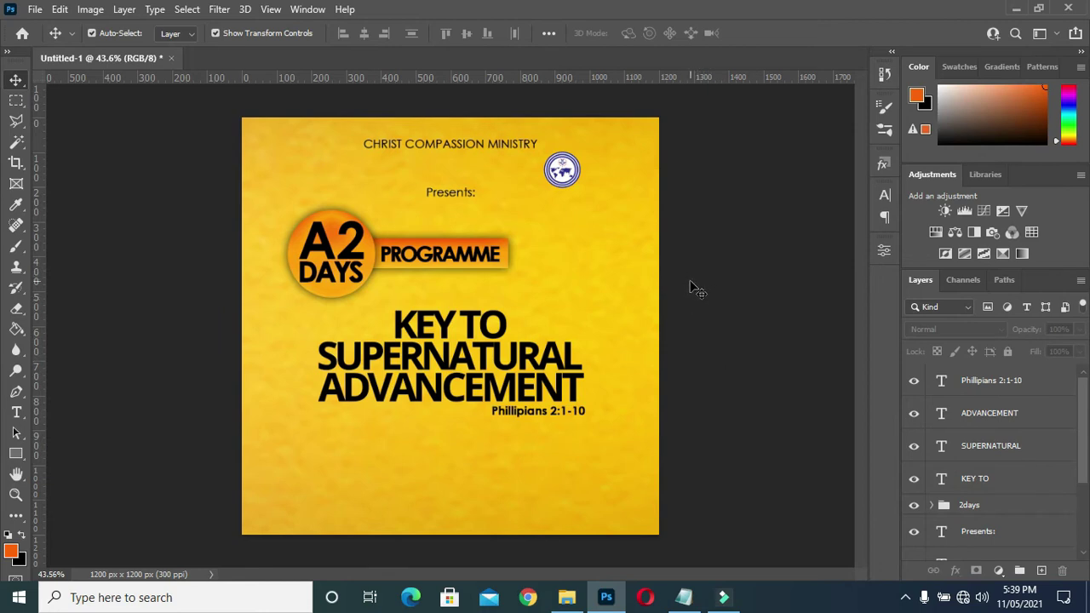
scroll(490, 366, "up", 1)
- Add a Curves adjustment clipped to texture layer 1 that darkens the background to deeper orange
scroll(491, 366, "up", 1)
scroll(486, 357, "up", 2)
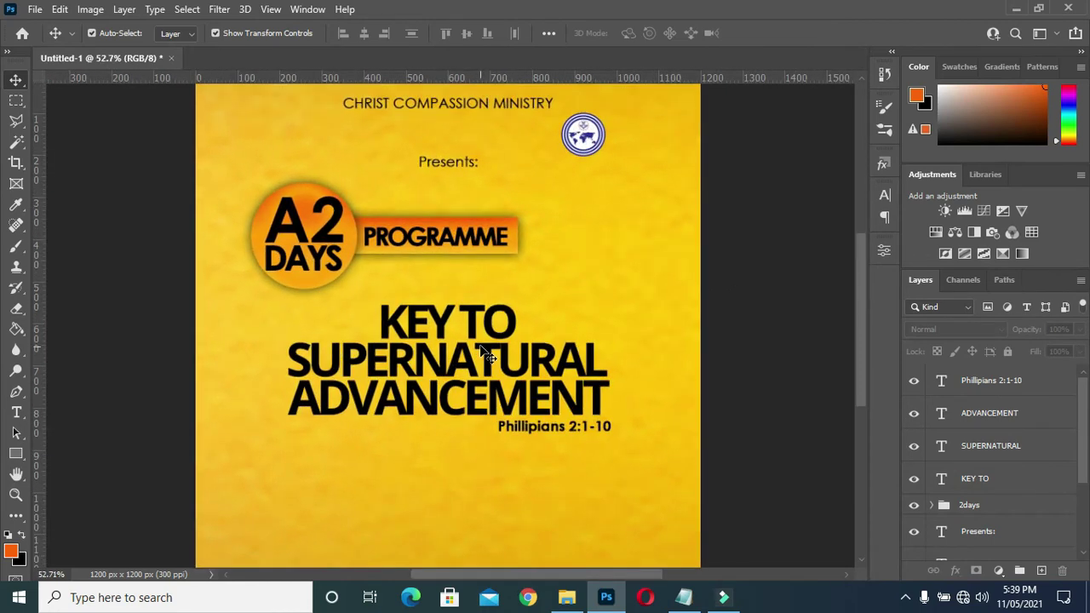
scroll(738, 323, "down", 2)
scroll(554, 457, "up", 1)
left_click(555, 457)
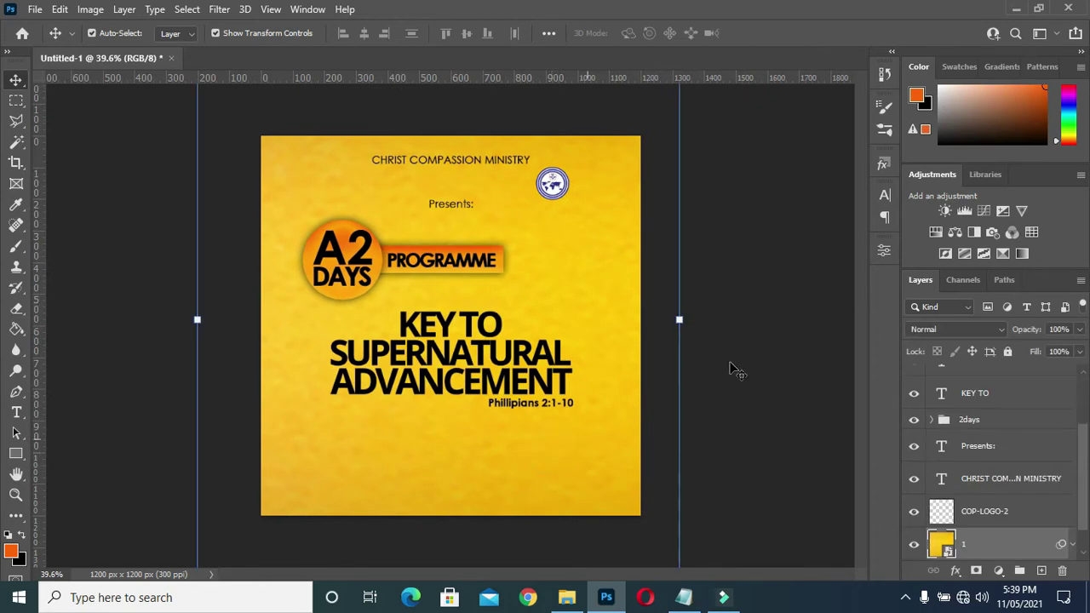
scroll(741, 357, "down", 1)
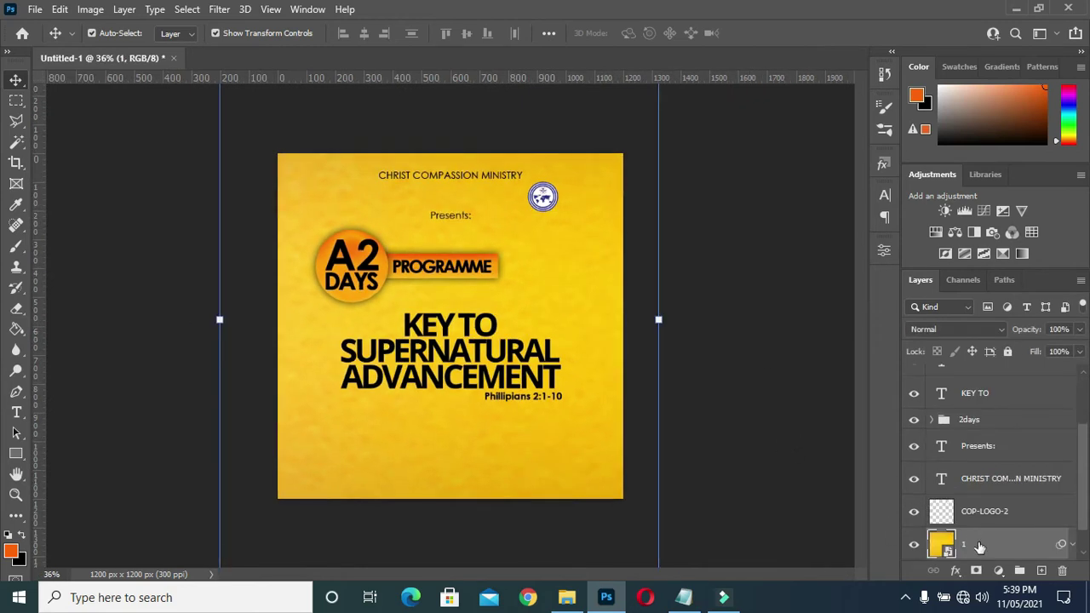
scroll(985, 542, "down", 1)
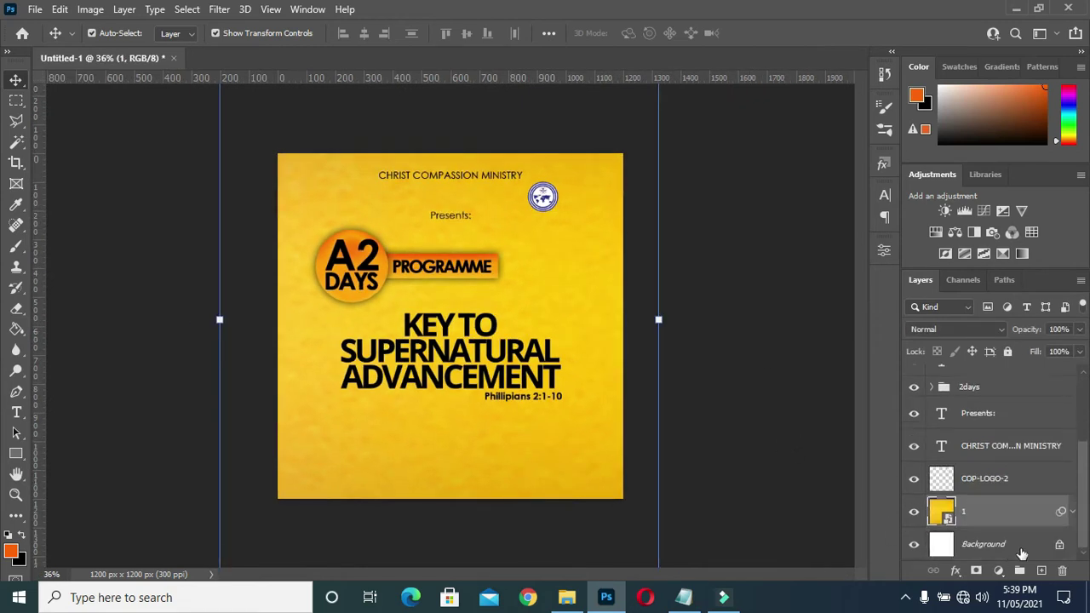
left_click(998, 571)
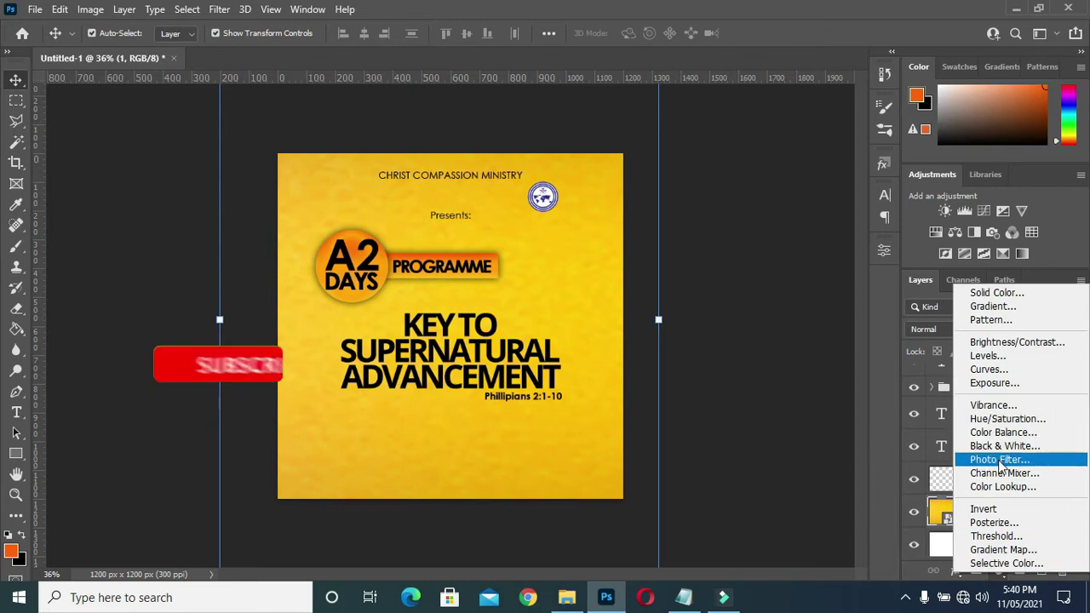
left_click(884, 250)
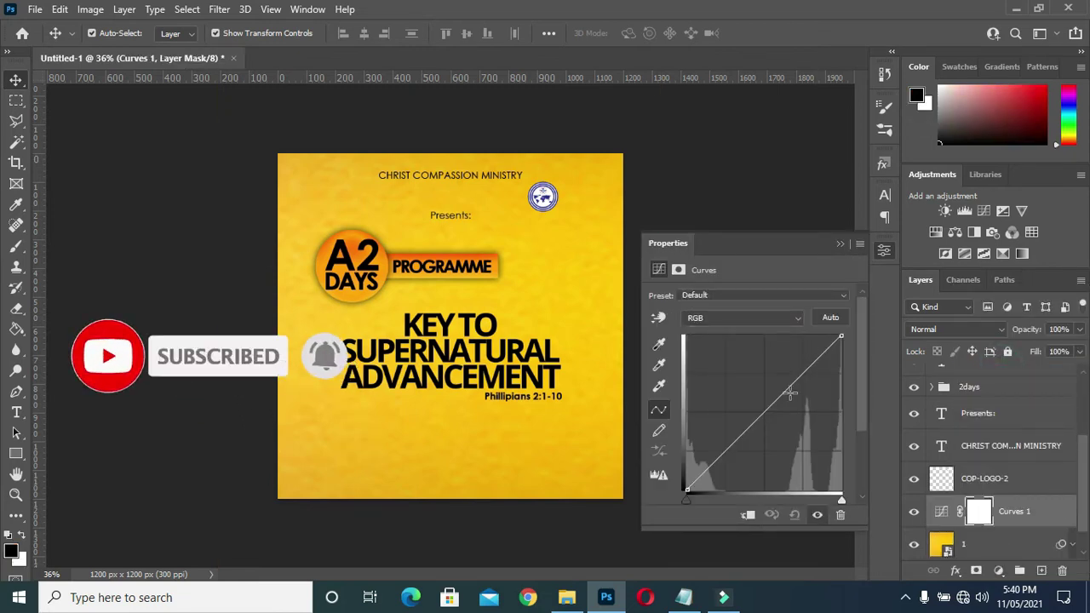
left_click_drag(768, 410, 785, 419)
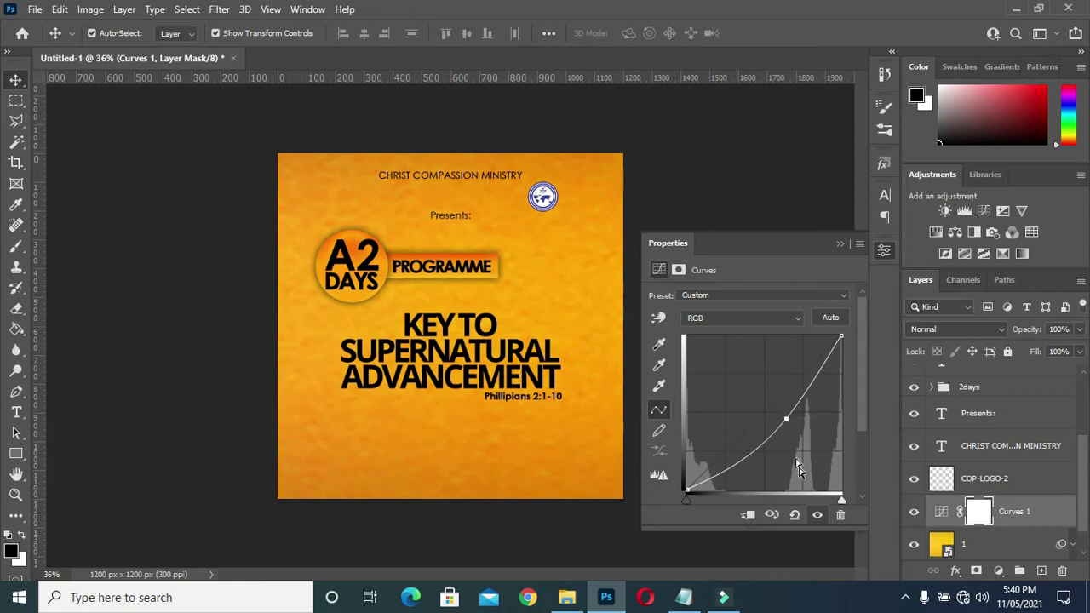
left_click(747, 515)
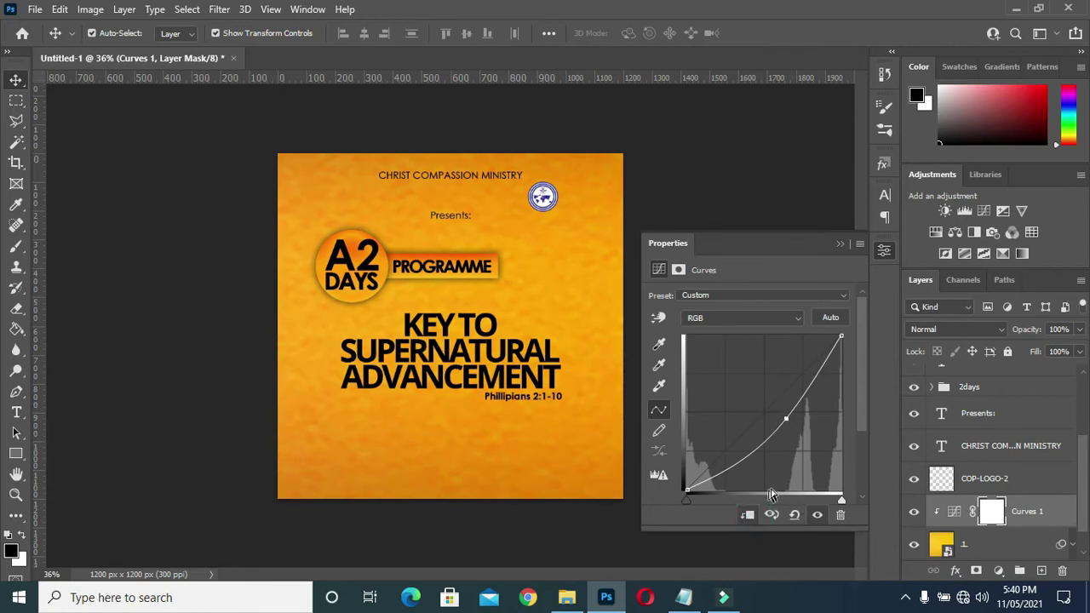
left_click(839, 244)
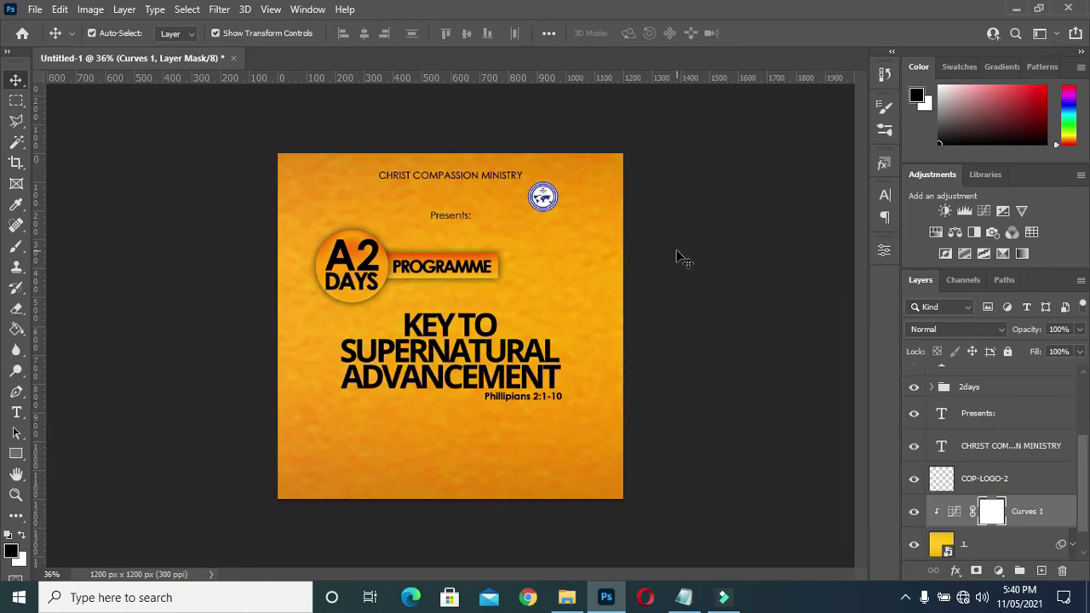
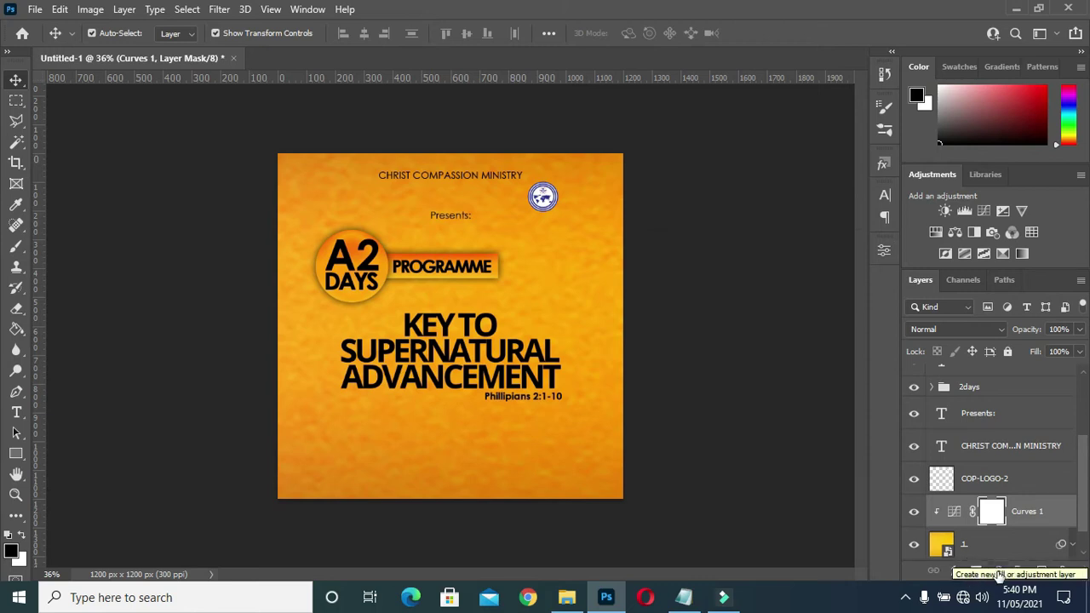
- Add a Gradient Fill layer with a white left stop, fading the flyer's lower half to white
left_click(997, 570)
left_click(992, 304)
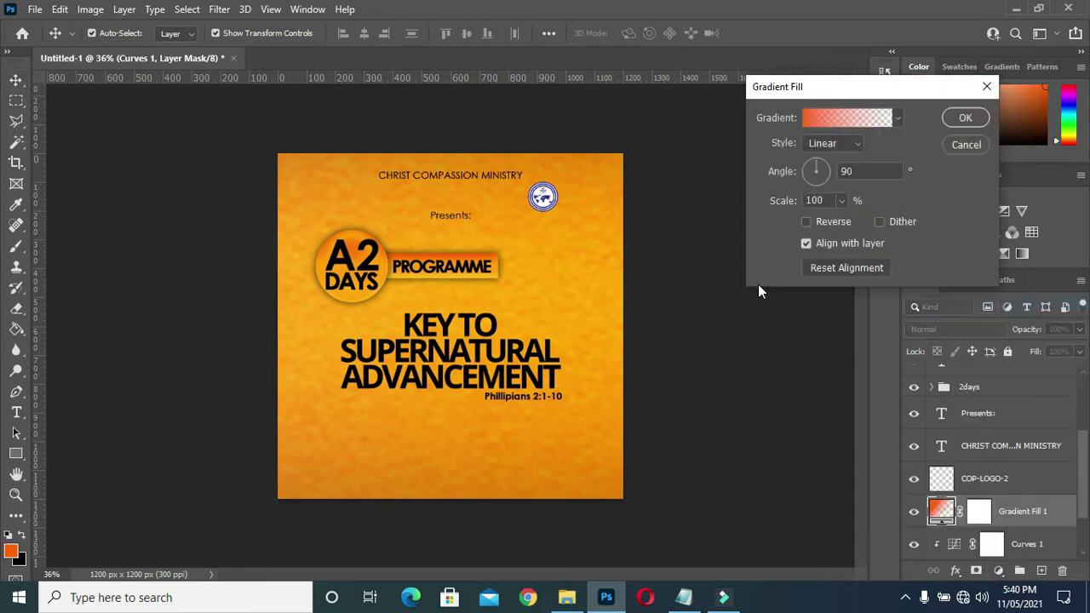
left_click(826, 121)
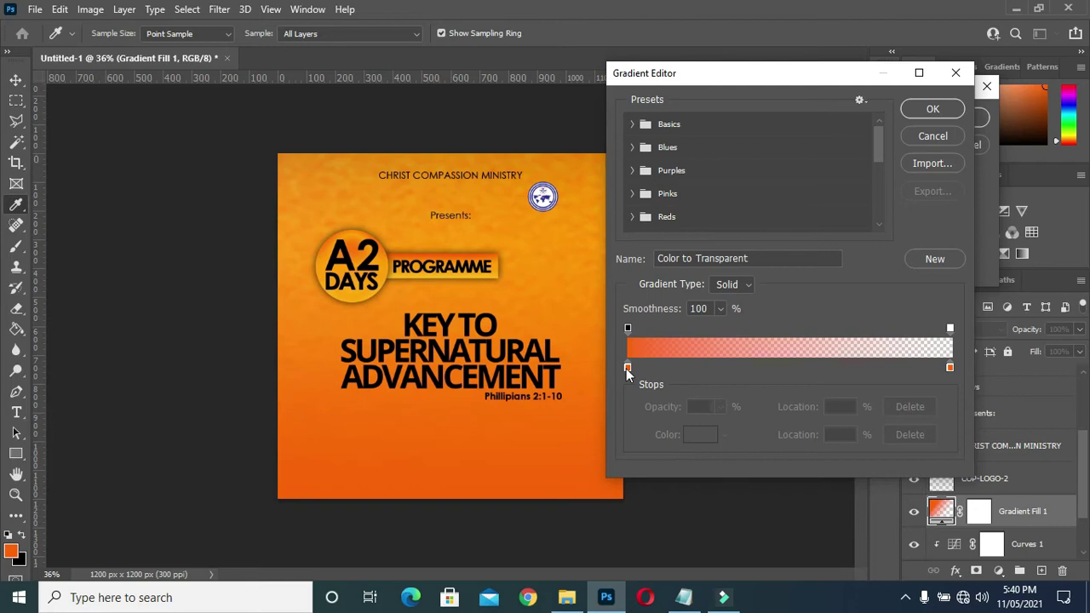
left_click(627, 371)
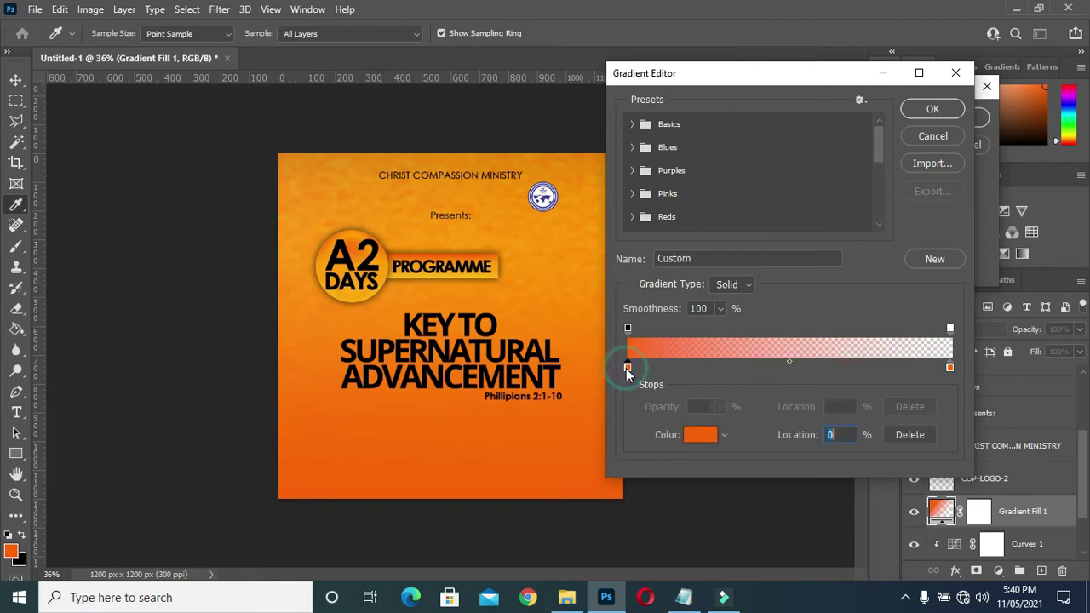
left_click(700, 434)
left_click_drag(684, 178, 649, 132)
left_click(1025, 138)
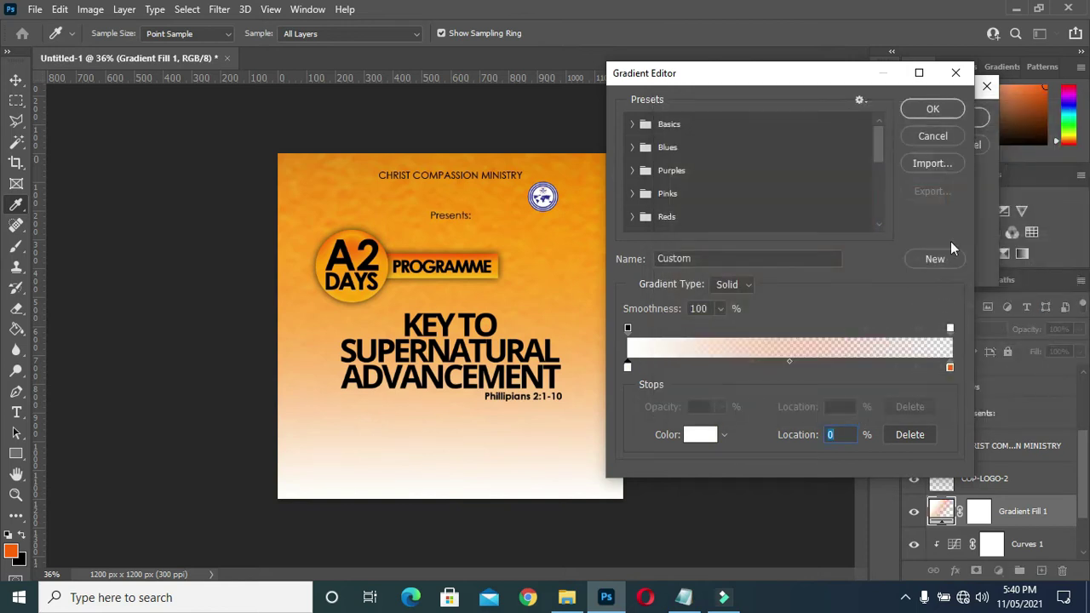
left_click(933, 109)
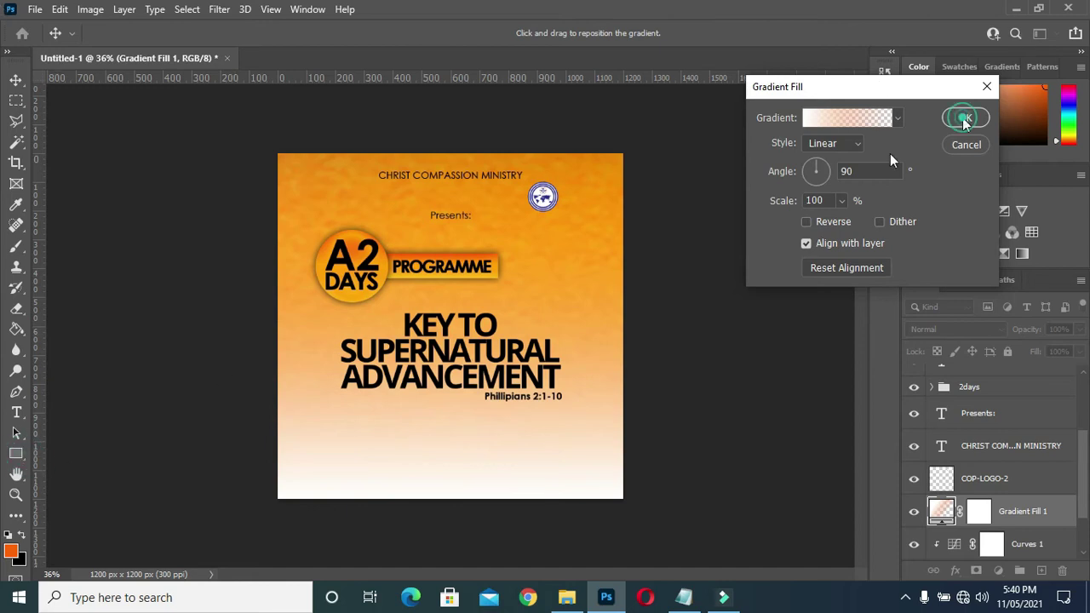
left_click(964, 117)
left_click(20, 458)
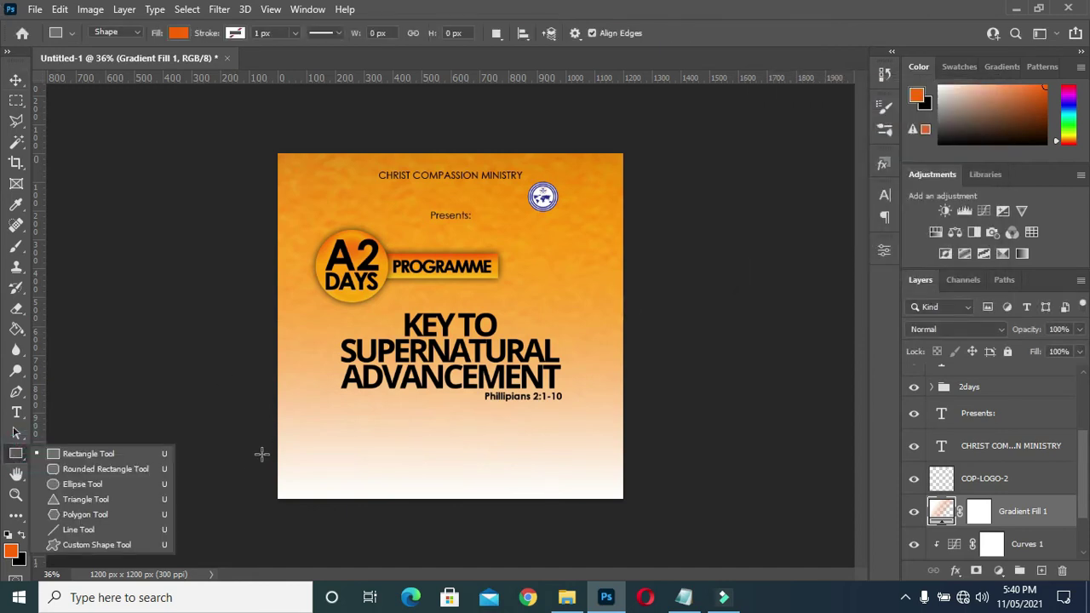
- Draw a rectangle bar across the flyer's bottom edge and shift it slightly left
left_click_drag(261, 453, 640, 508)
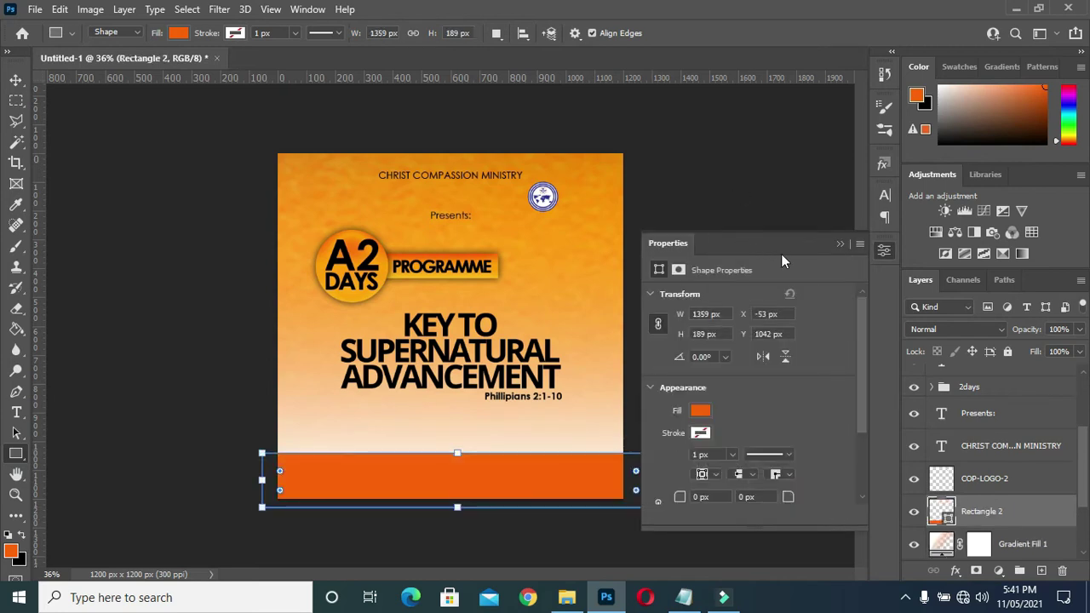
left_click(839, 244)
left_click(15, 79)
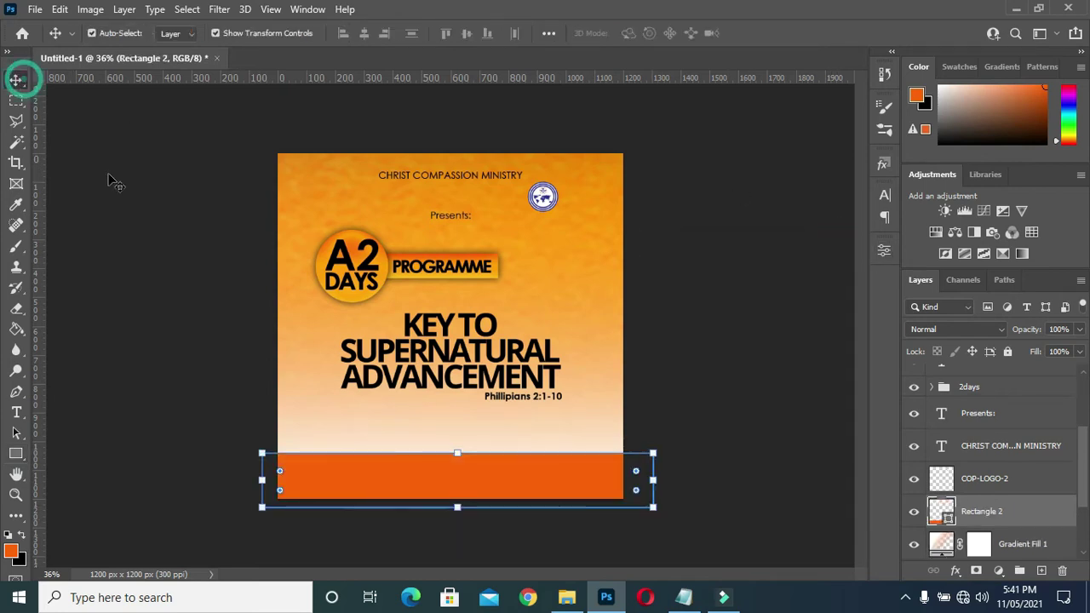
left_click_drag(479, 483, 459, 484)
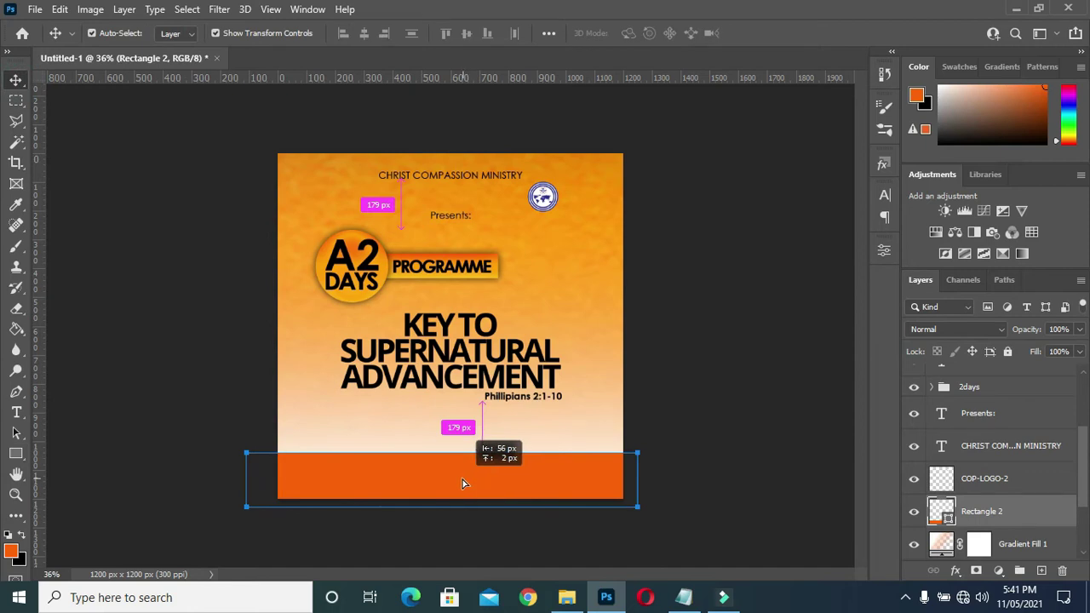
- Fill the bottom bar with dark orange-brown #c05100
double_click(940, 513)
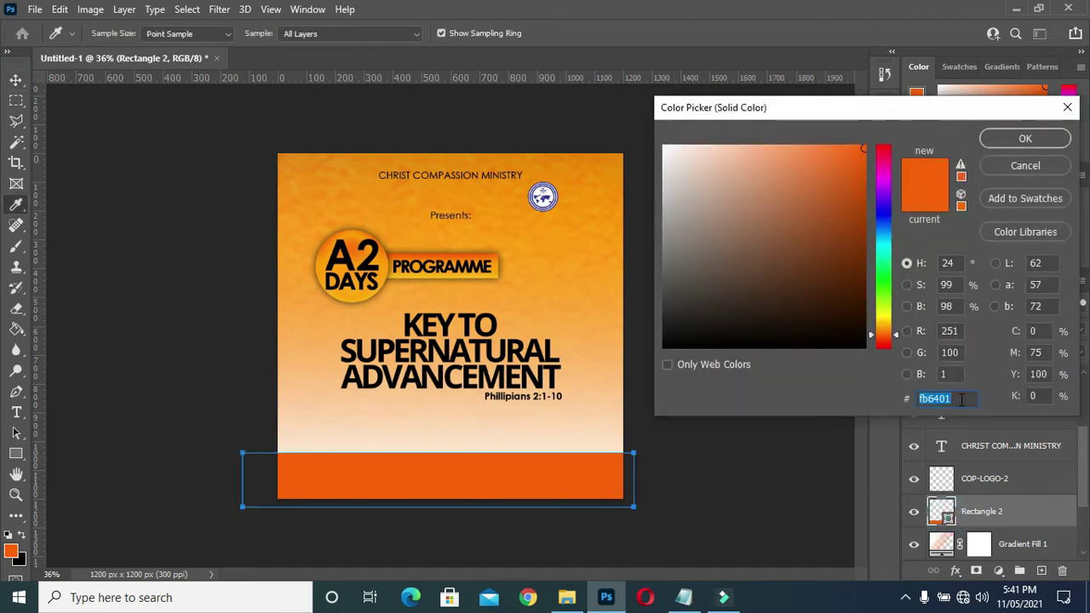
type("c")
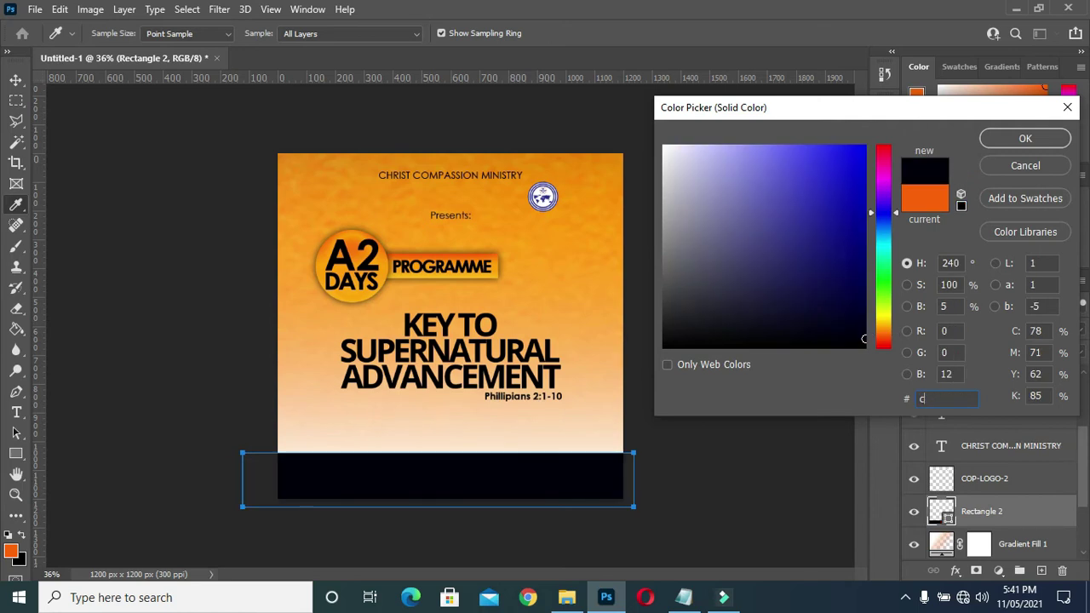
type("05")
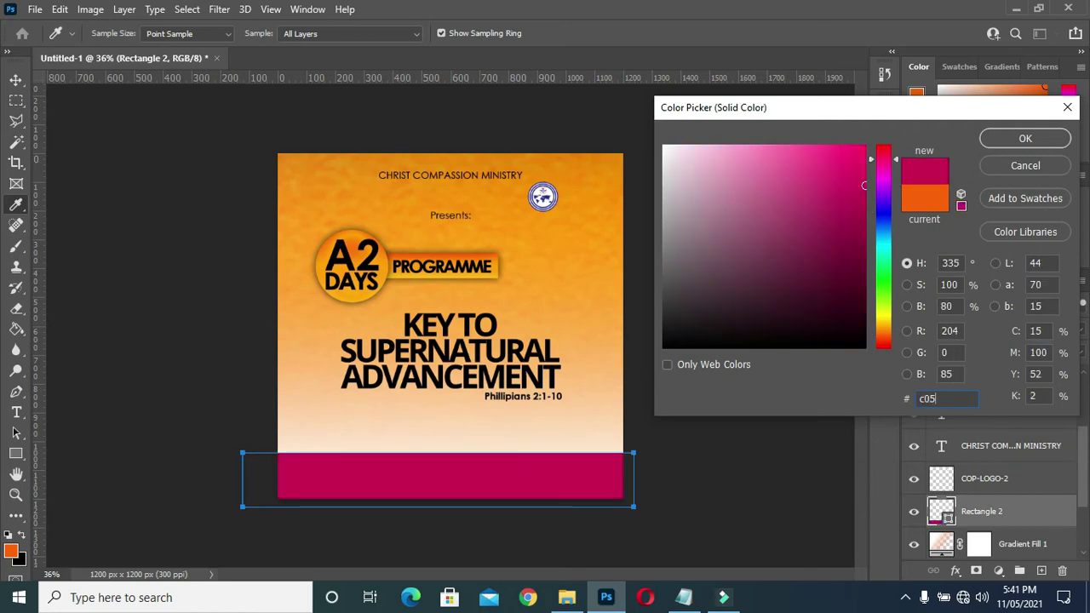
type("00")
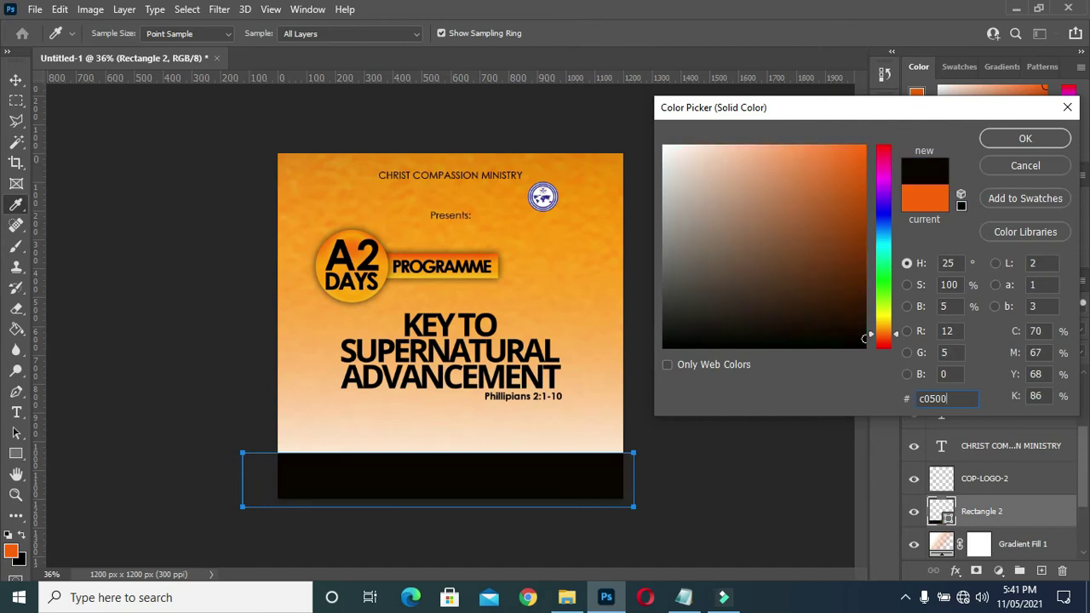
key("BackSpace")
key("BackSpace")
key("BackSpace")
type("5")
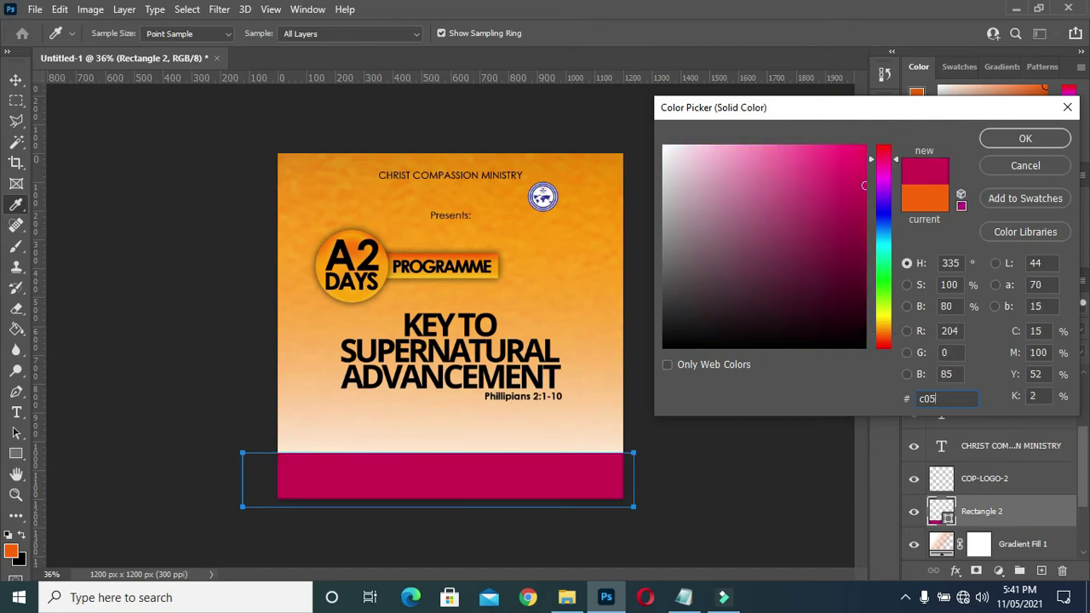
type("100")
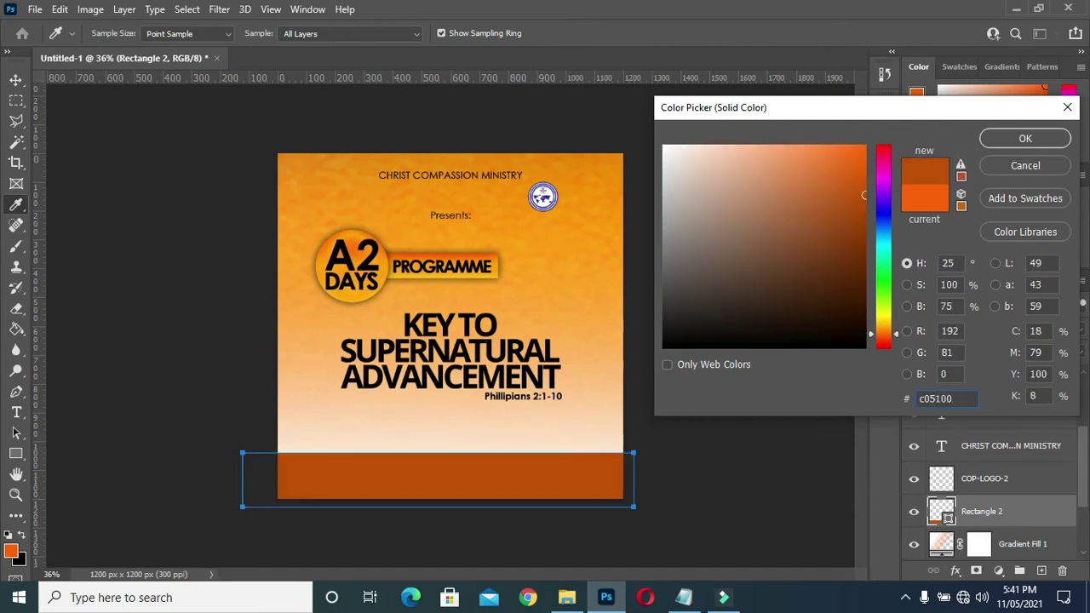
key("Return")
left_click(791, 413)
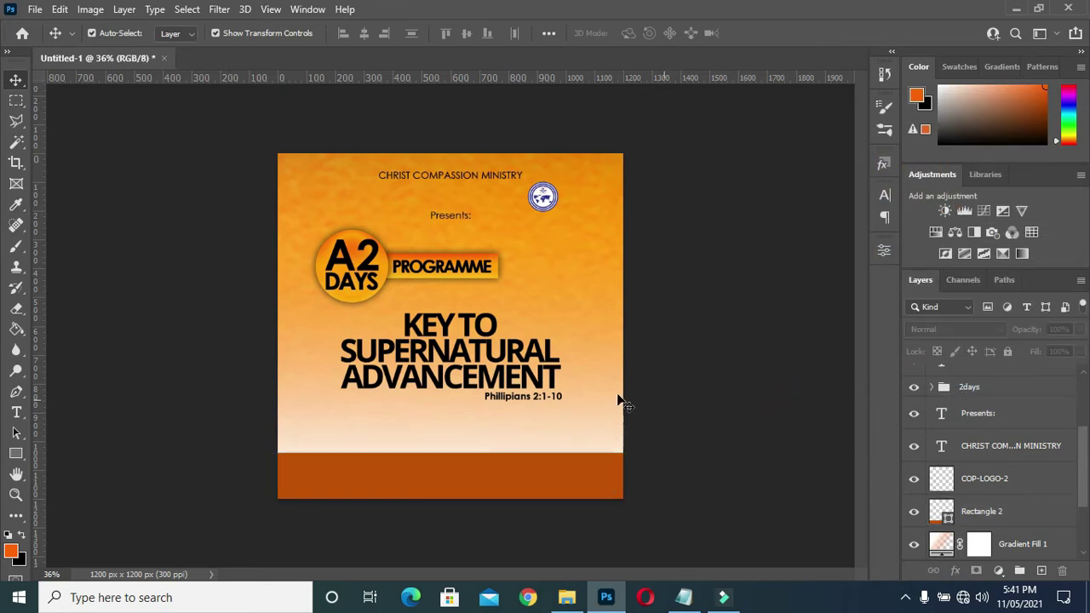
- Open the flyer images folder and select the Rectangle 2 layer
left_click(661, 361)
left_click(567, 597)
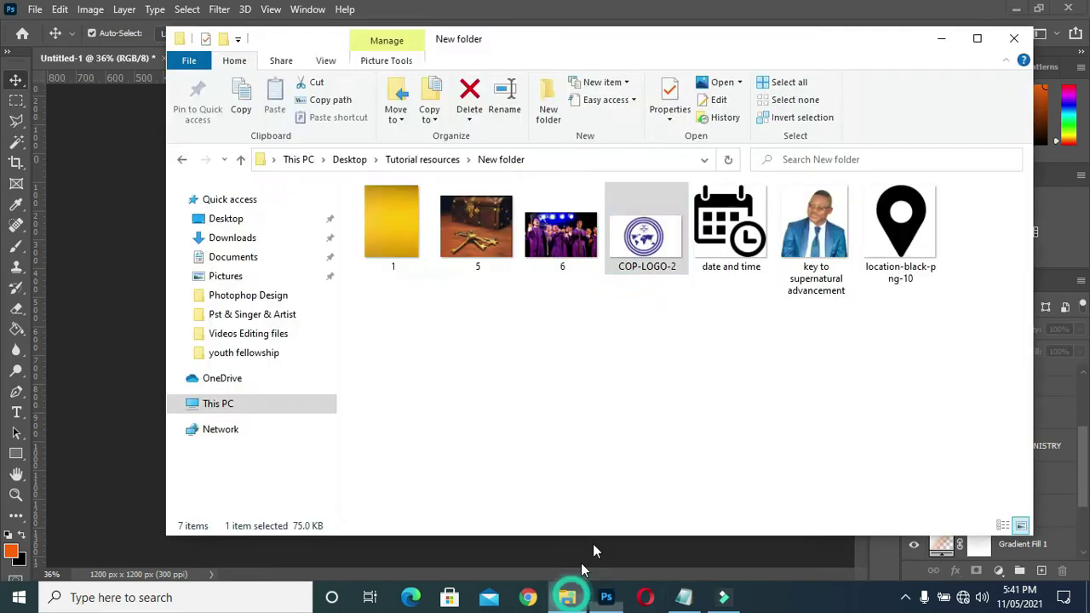
left_click(941, 39)
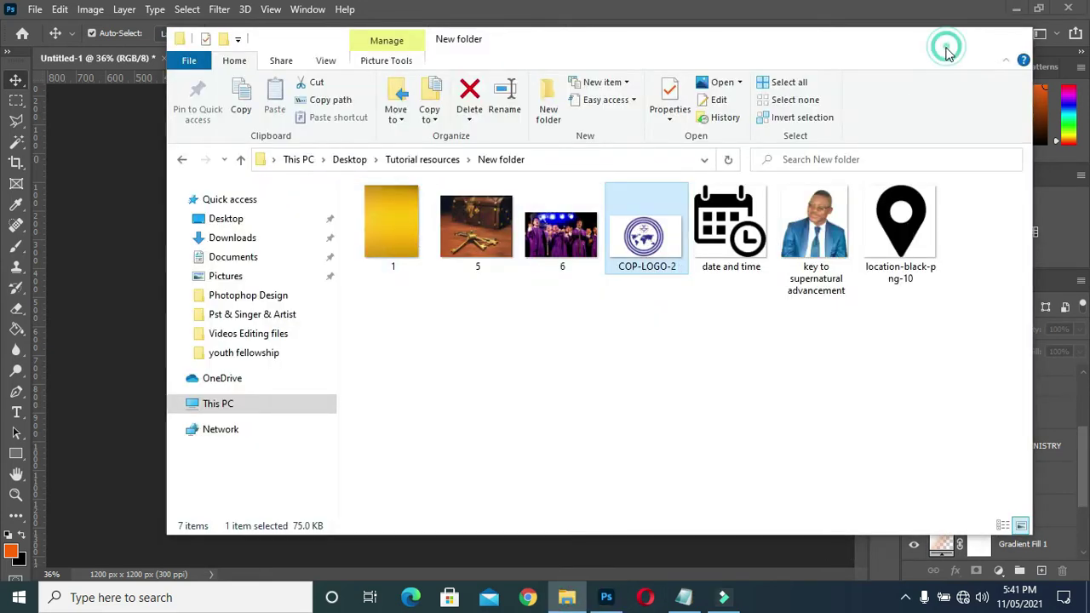
left_click(999, 490)
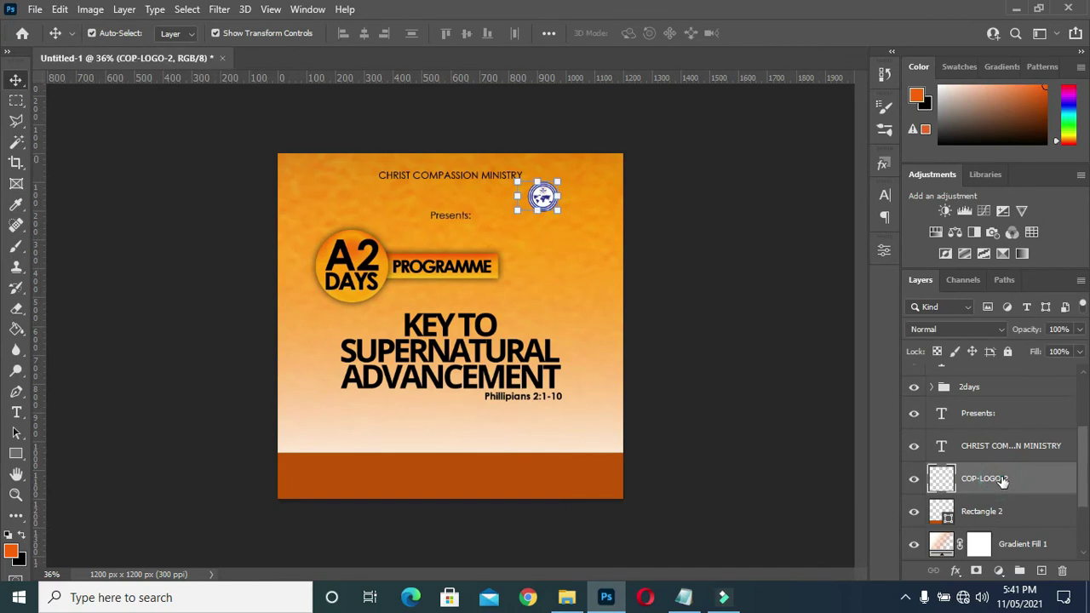
scroll(1005, 484, "down", 3)
left_click(1018, 447)
left_click(1009, 413)
left_click(566, 597)
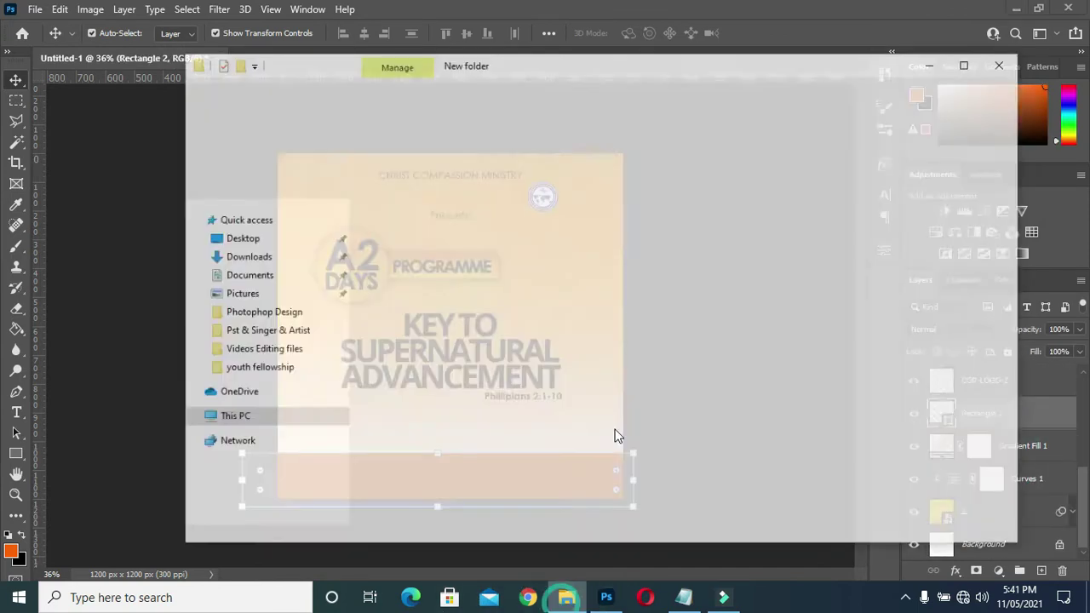
- Place keys photo 5 at the flyer's top, slightly enlarged and aligned to the left edge
left_click(477, 239)
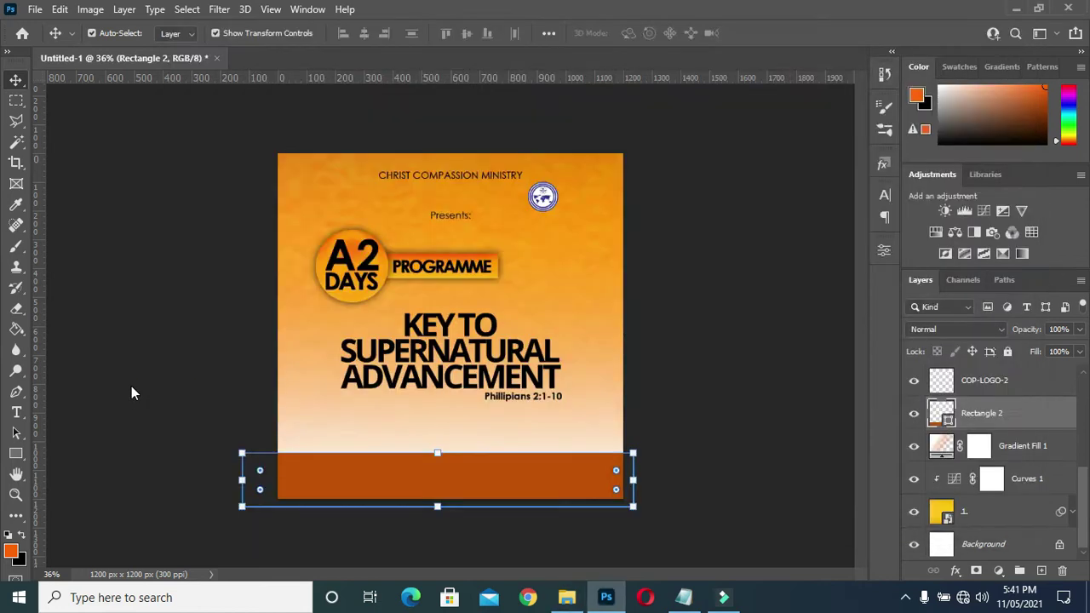
left_click_drag(209, 383, 448, 266)
left_click_drag(522, 304, 537, 149)
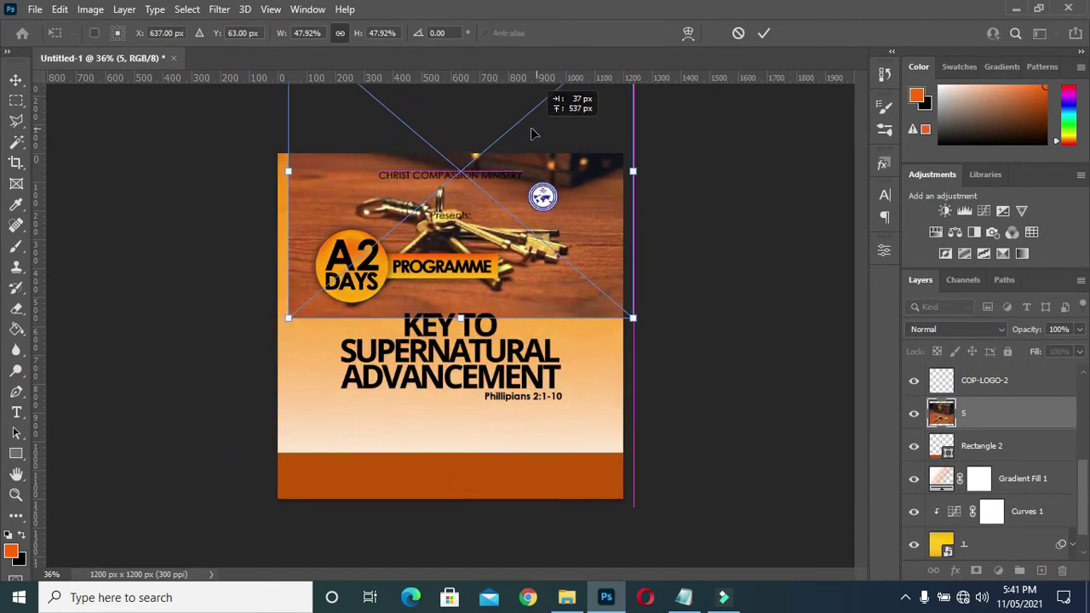
left_click_drag(537, 149, 527, 125)
left_click_drag(622, 318, 656, 349)
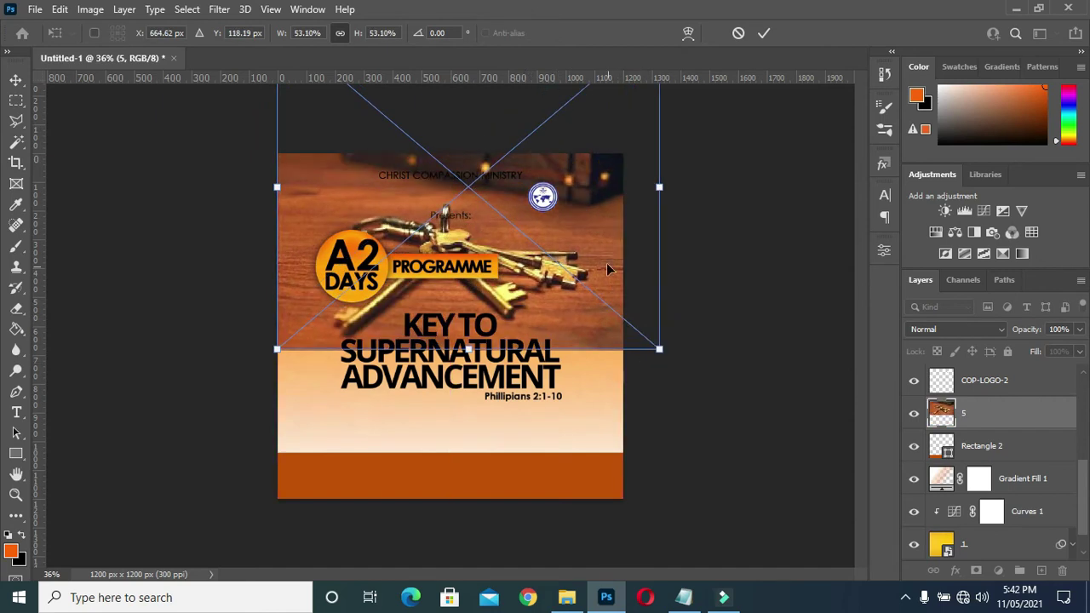
left_click_drag(606, 272, 574, 244)
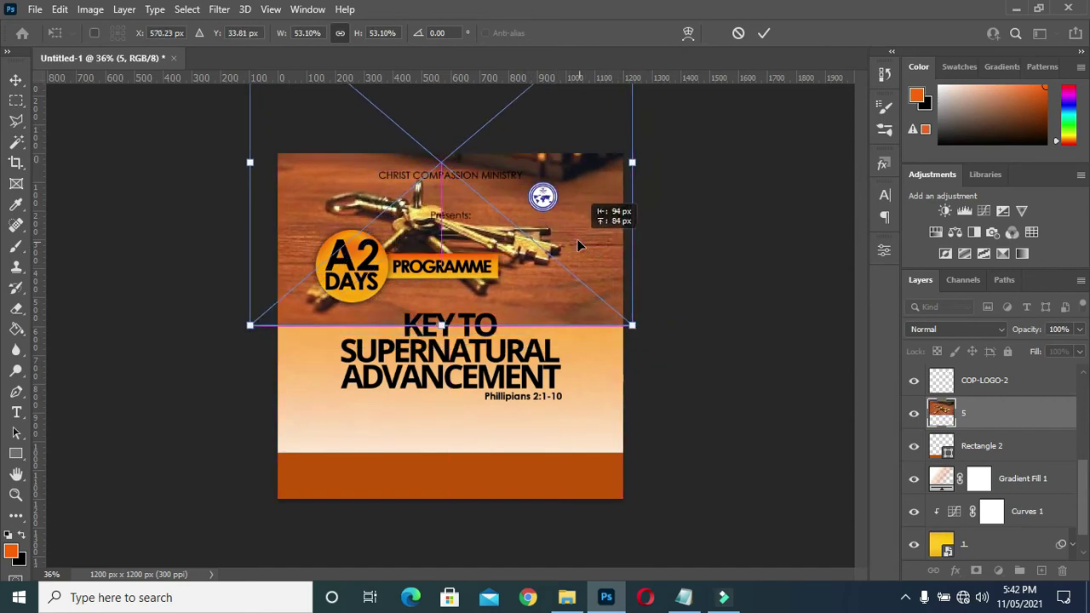
left_click(766, 34)
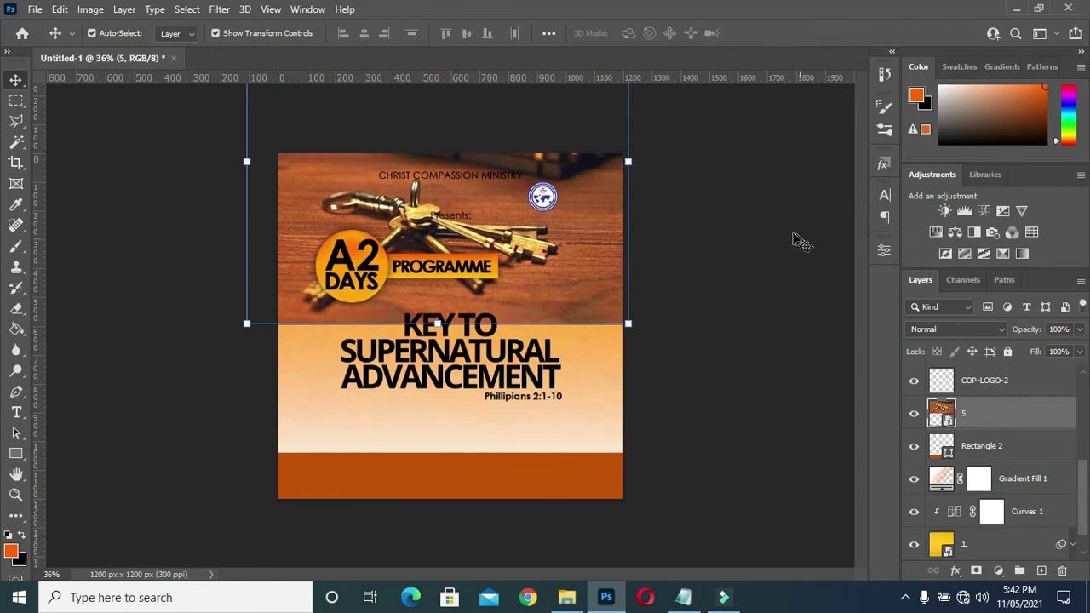
left_click_drag(560, 172, 584, 175)
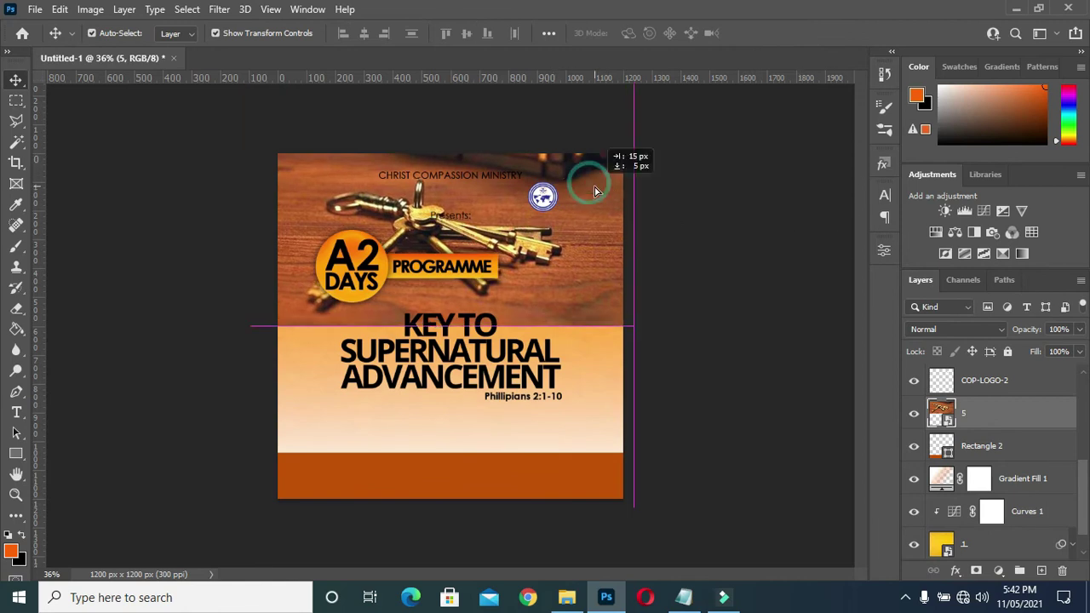
left_click(698, 237)
- Set the keys photo layer 5 blend mode to Soft Light
left_click(940, 306)
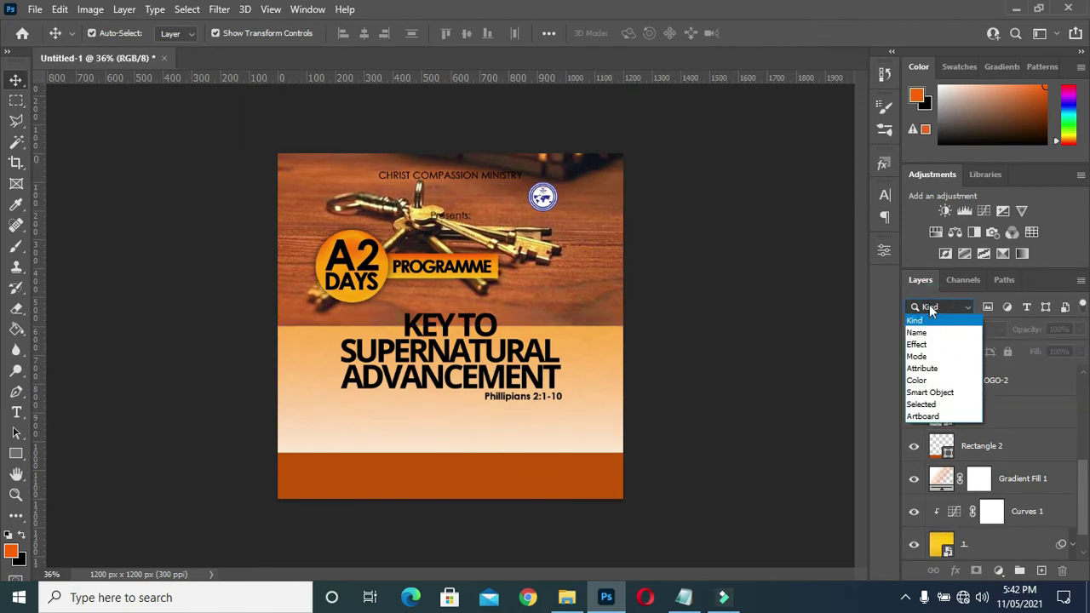
left_click(783, 312)
left_click(991, 421)
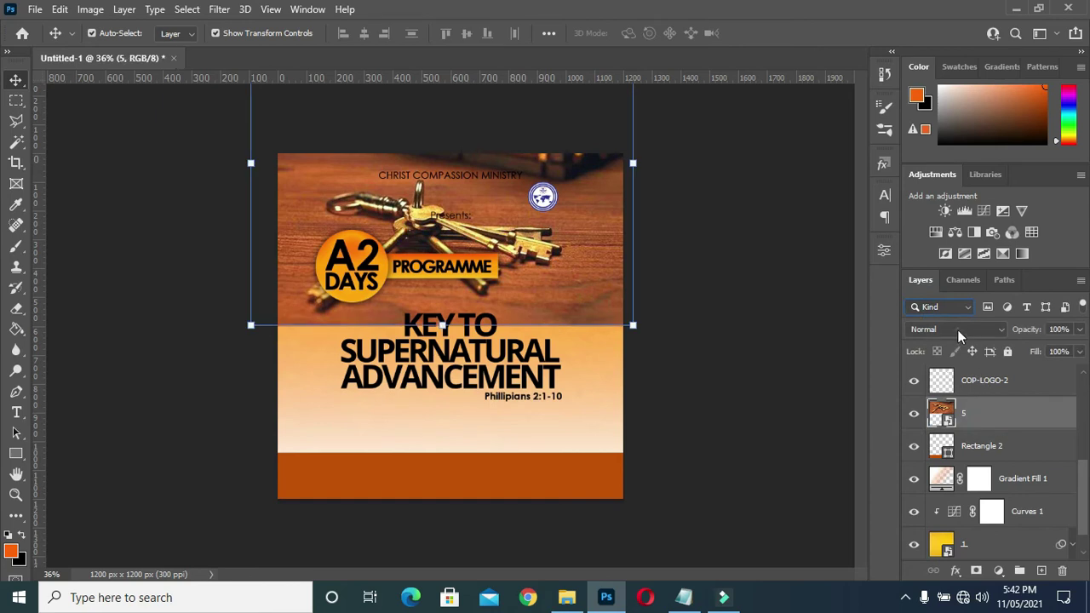
left_click(957, 332)
left_click(1028, 545)
left_click(952, 332)
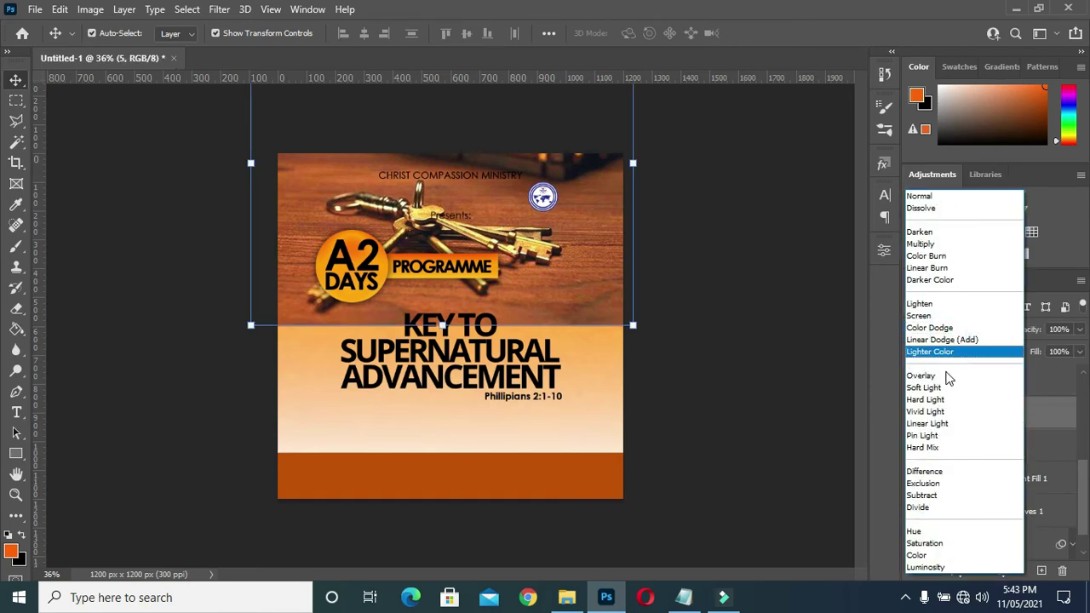
left_click(936, 388)
left_click(741, 384)
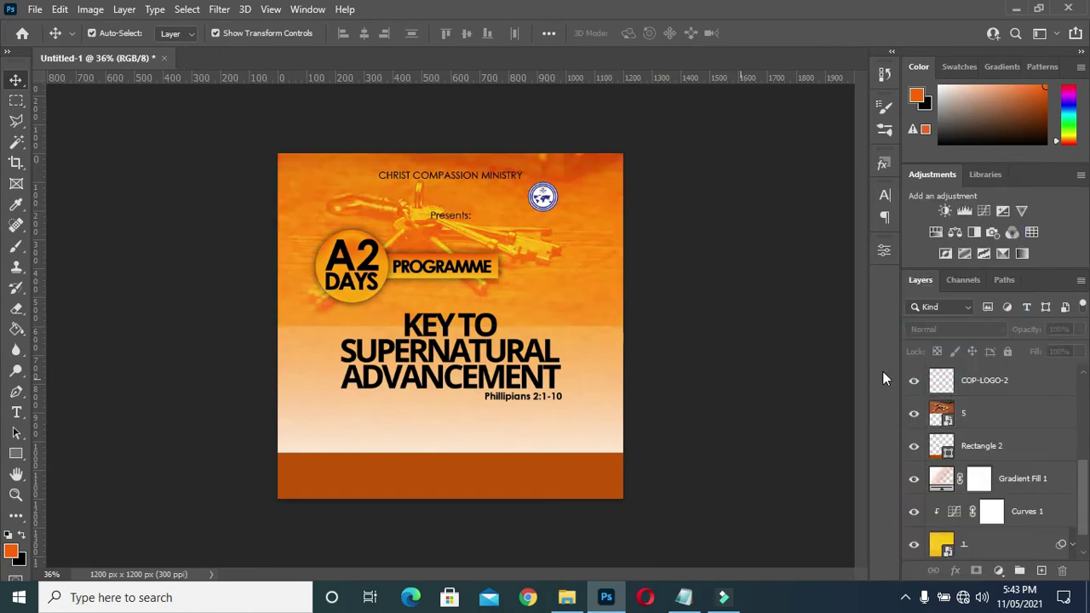
- Add a layer mask to the keys photo and brush part of it away in black
left_click(981, 413)
left_click(976, 571)
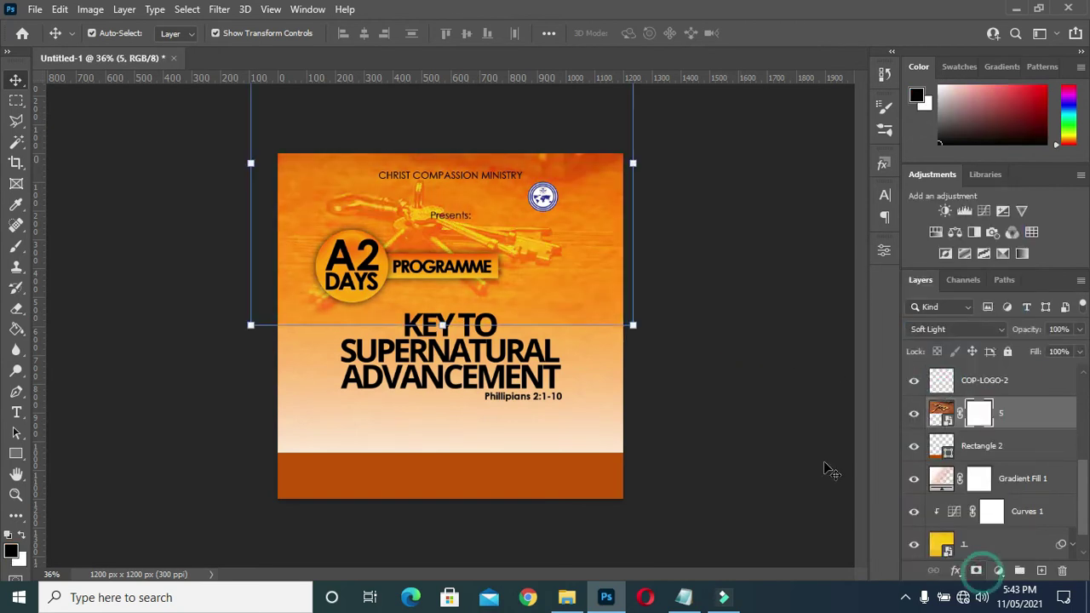
left_click(16, 246)
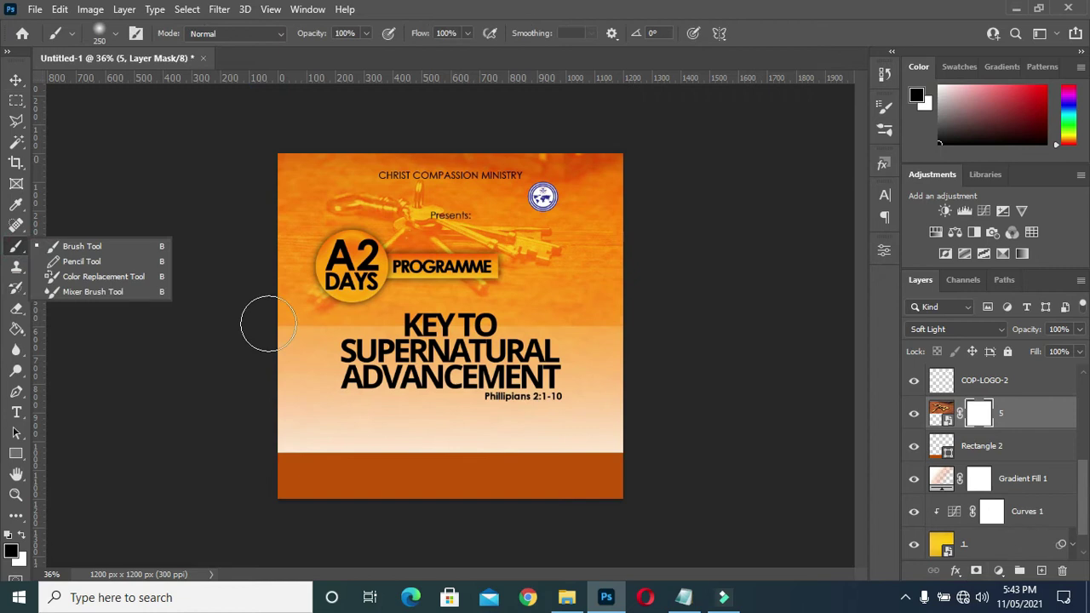
left_click_drag(327, 334, 625, 333)
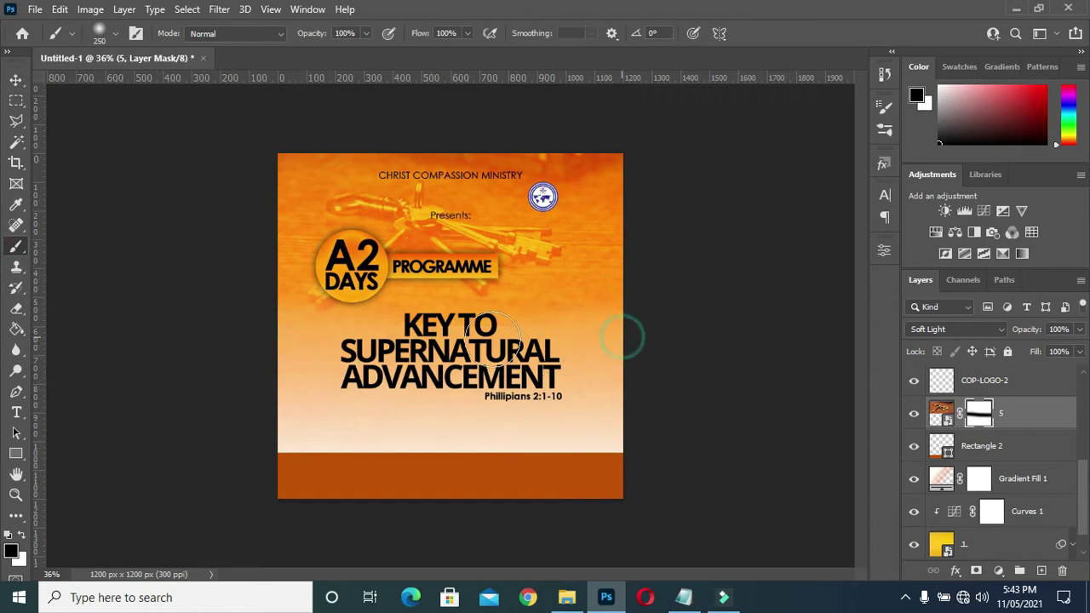
left_click(16, 79)
left_click(85, 181)
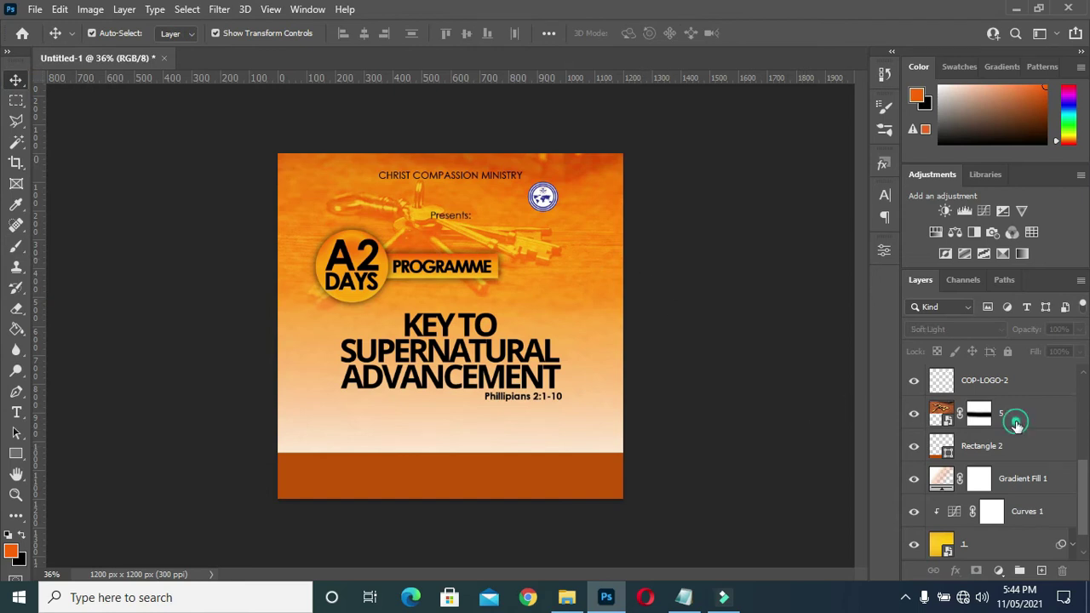
left_click(1016, 424)
left_click(580, 593)
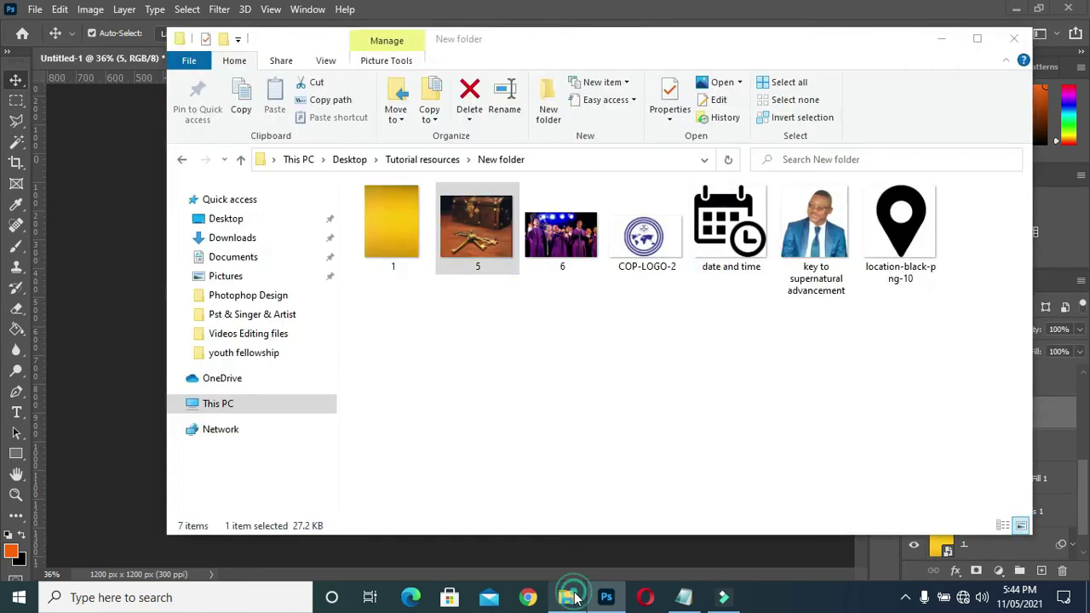
- Place choir image 6 lower on the flyer in Soft Light, slightly enlarged
left_click(561, 245)
mouse_move(561, 244)
left_mouse_down()
mouse_move(432, 355)
mouse_move(114, 356)
left_mouse_up()
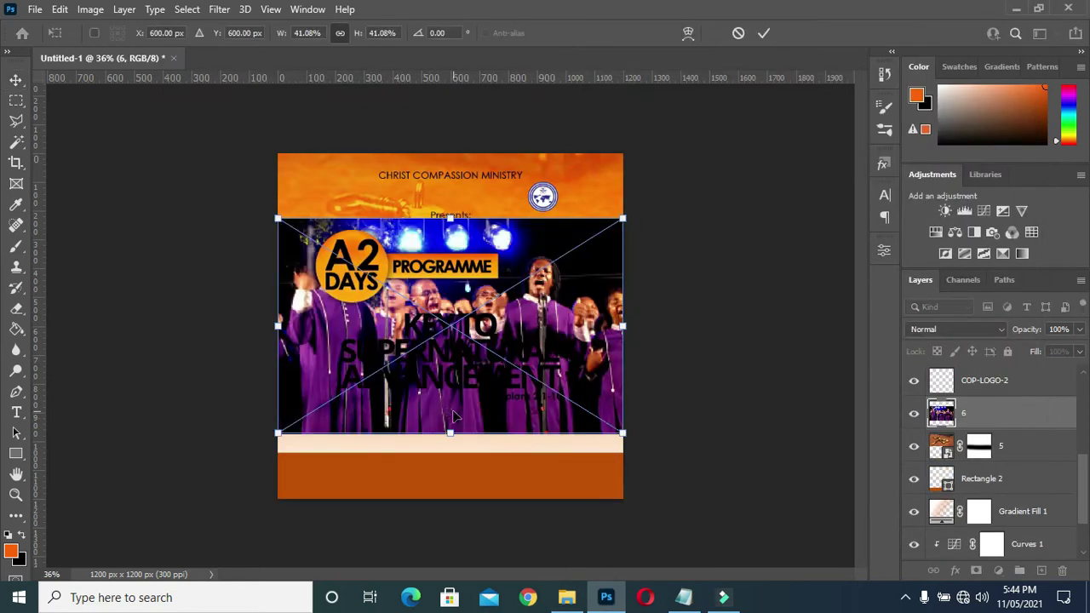
left_click_drag(452, 417, 453, 491)
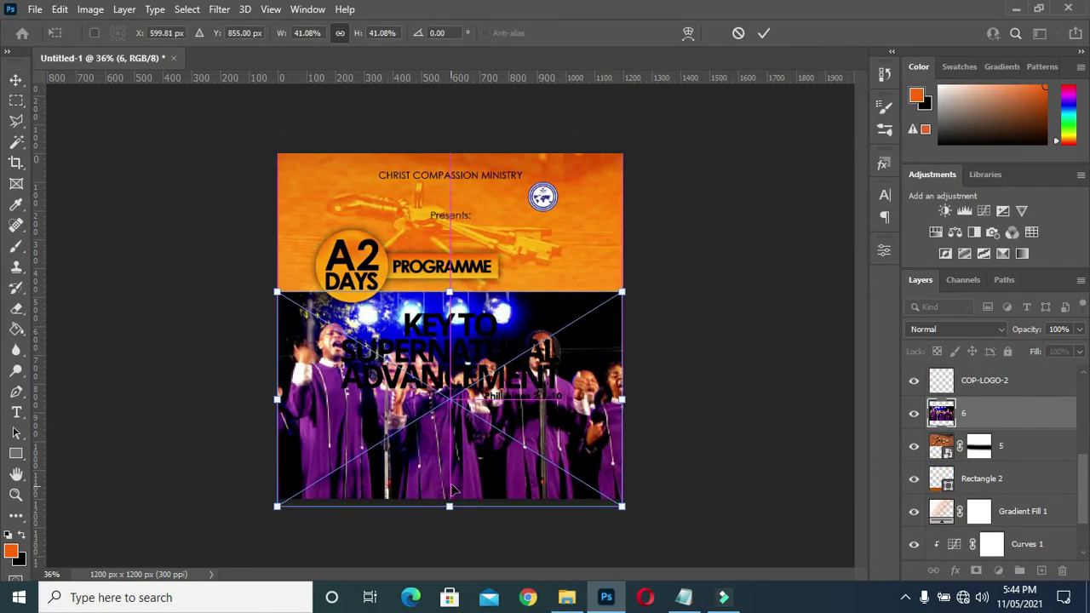
left_click(962, 329)
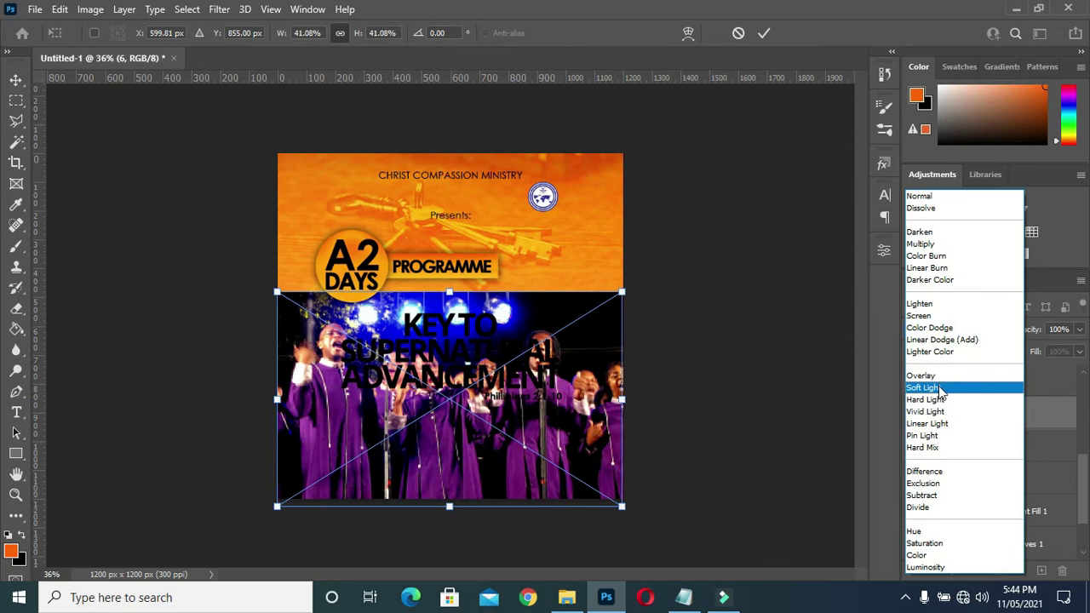
left_click(940, 388)
left_click(766, 33)
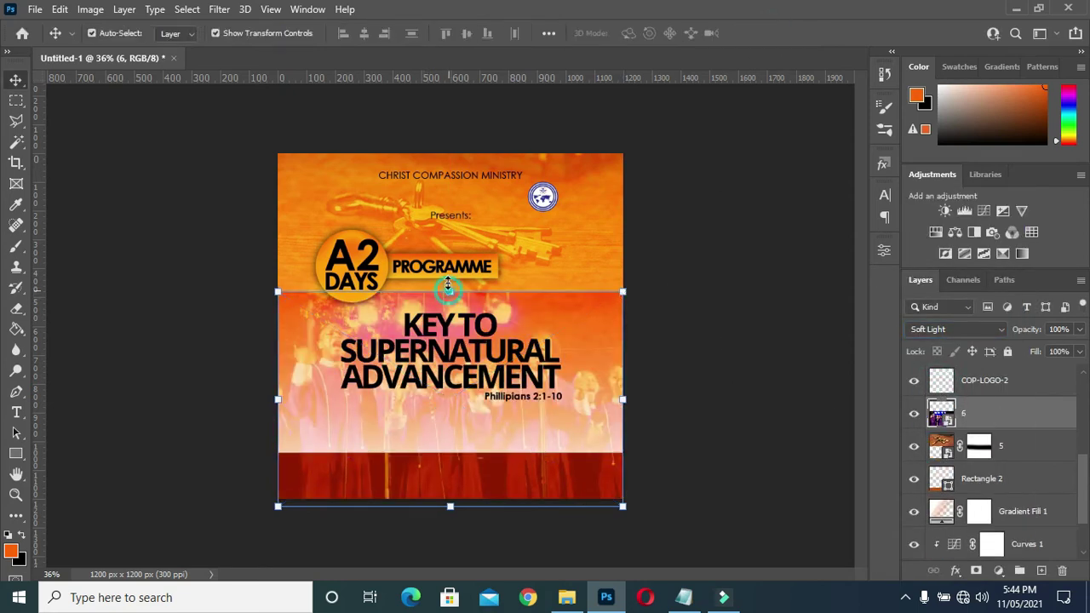
left_click_drag(449, 291, 449, 272)
left_click_drag(513, 421, 514, 449)
left_click(763, 33)
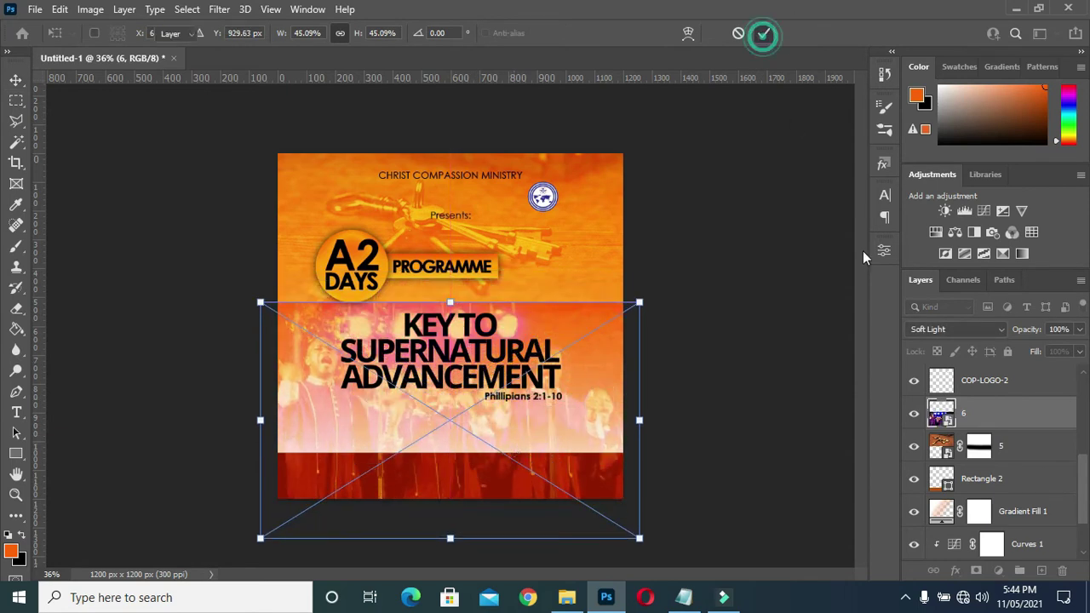
- Mask the choir image and brush away its hard top seam
left_click(977, 570)
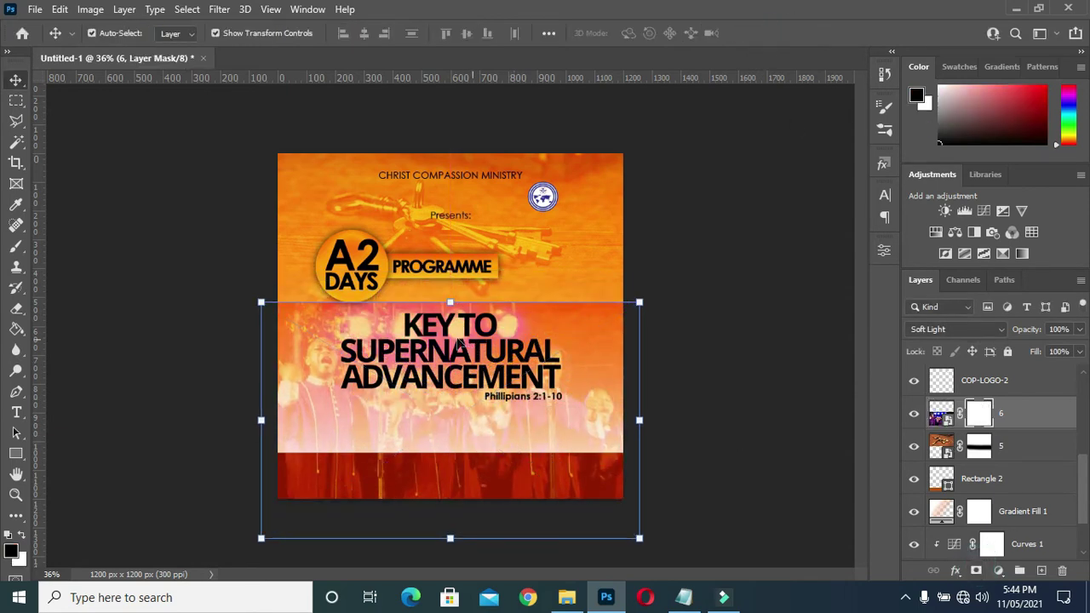
left_click(16, 246)
mouse_move(284, 311)
left_mouse_down()
mouse_move(644, 316)
mouse_move(632, 335)
mouse_move(517, 341)
left_mouse_up()
left_click_drag(245, 322, 535, 316)
left_click_drag(652, 353, 602, 312)
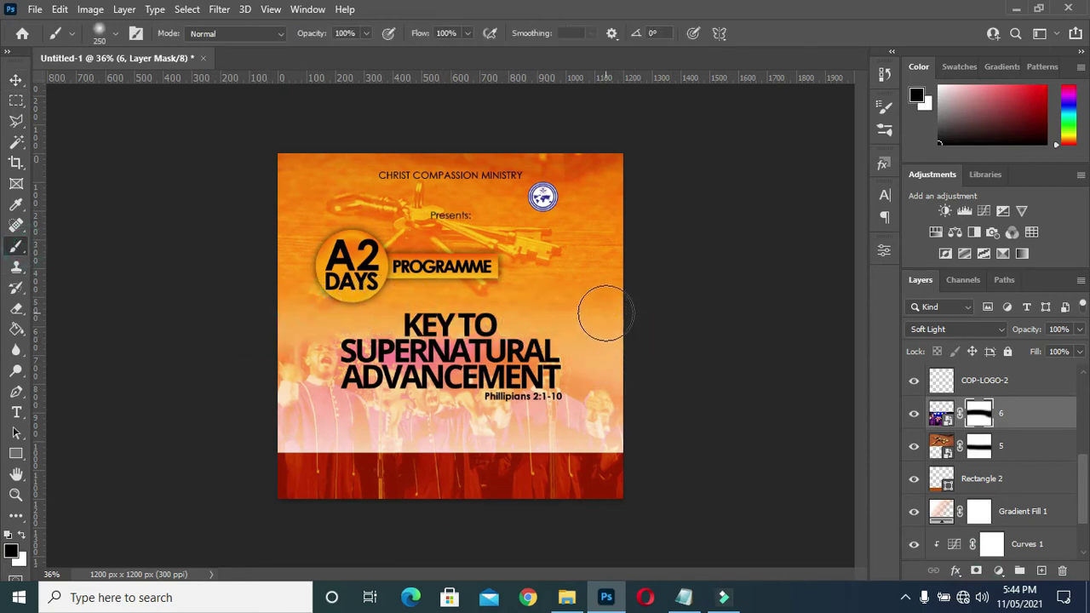
left_click(16, 79)
left_click(766, 410)
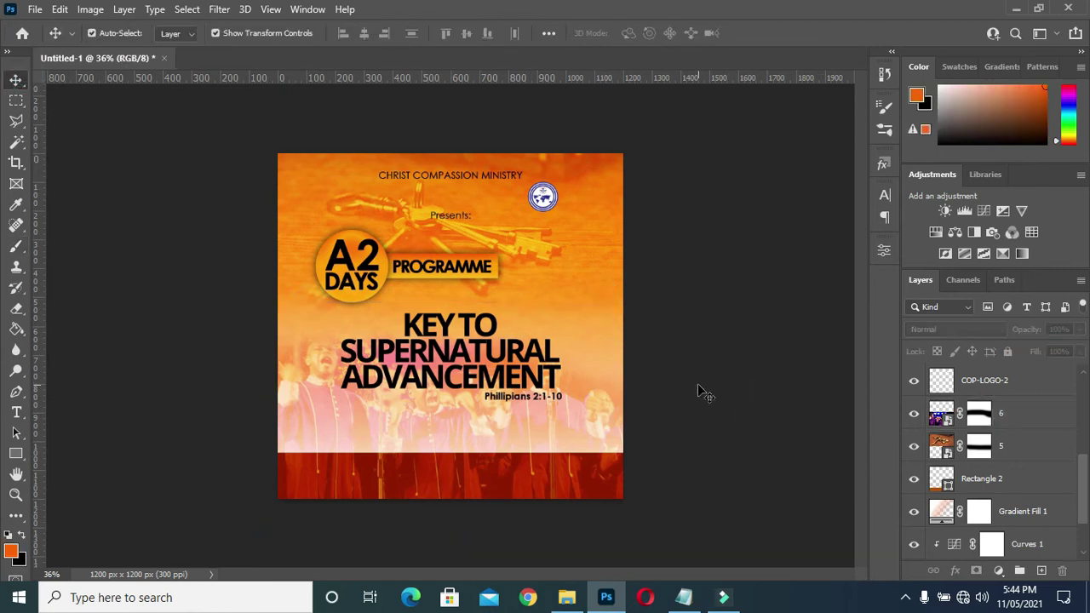
- Lower the choir layer's opacity to 47%
left_click(573, 430)
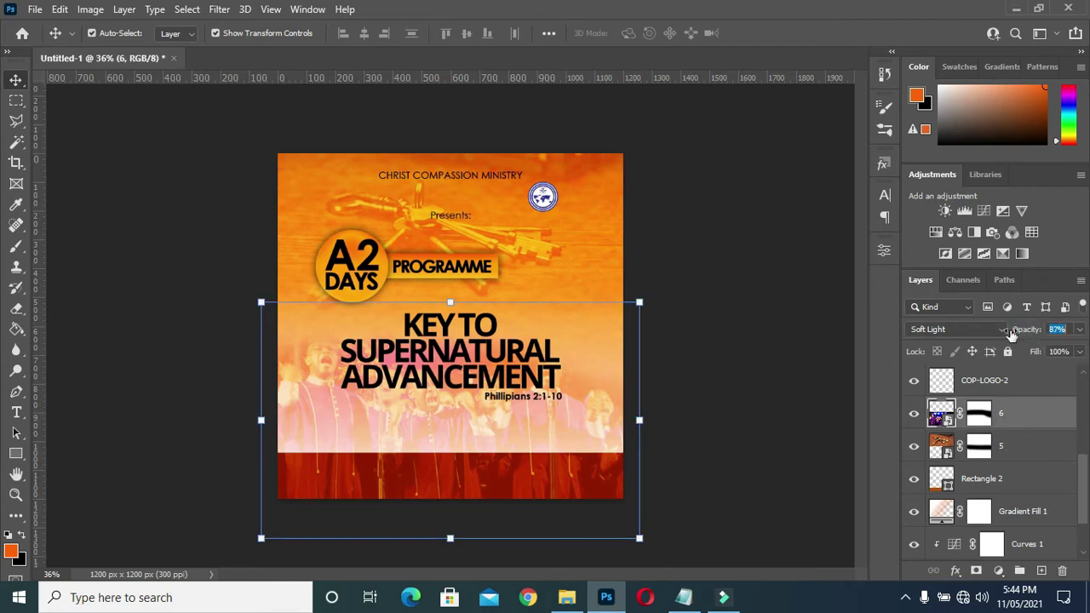
mouse_move(1025, 332)
left_mouse_down()
mouse_move(1015, 332)
mouse_move(1024, 335)
left_mouse_up()
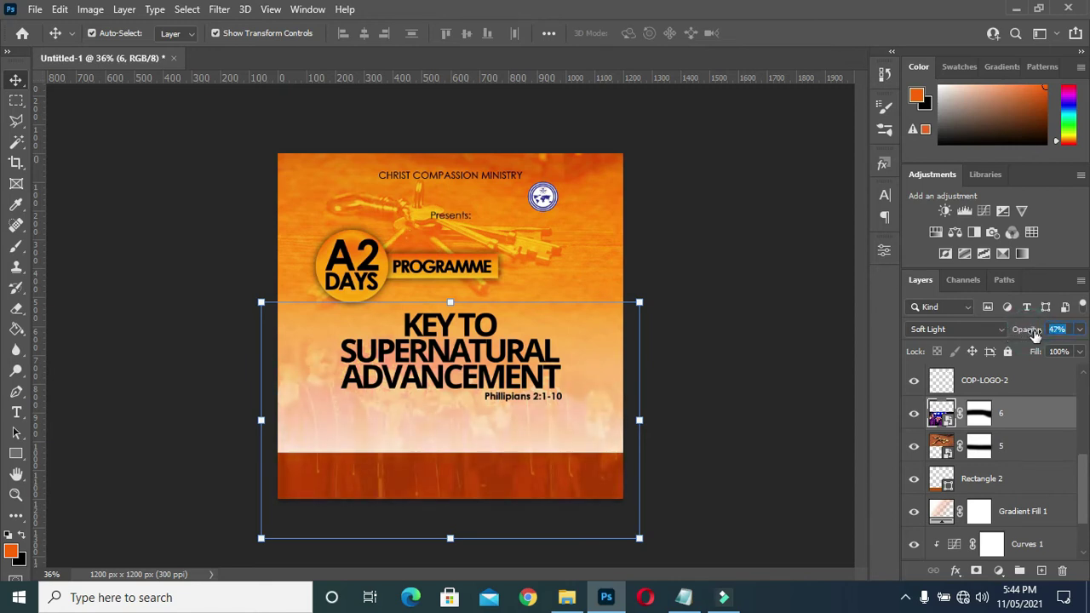
left_click(794, 364)
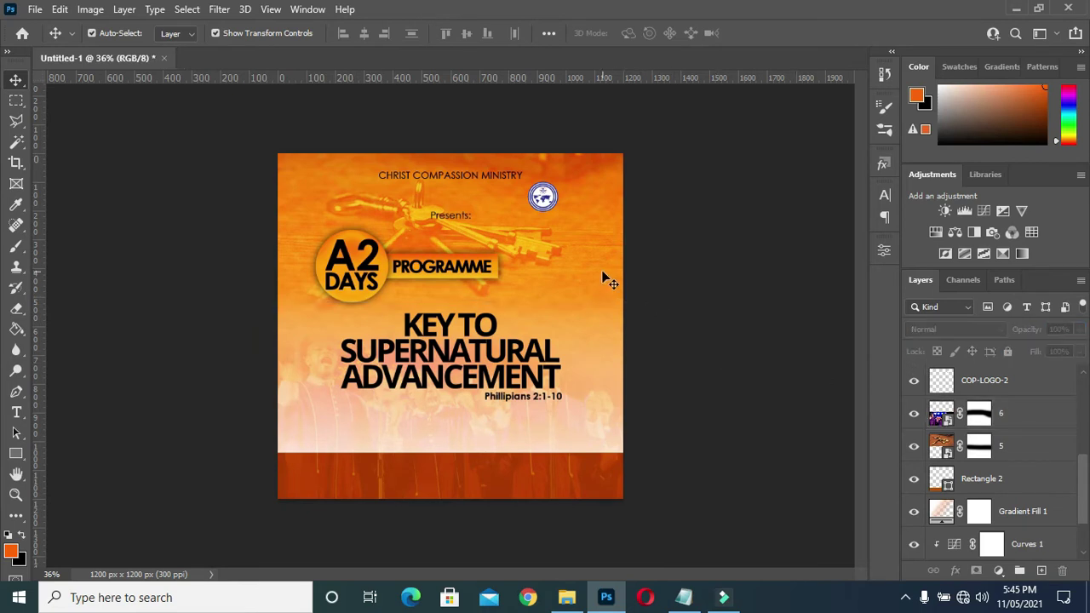
left_click(433, 331)
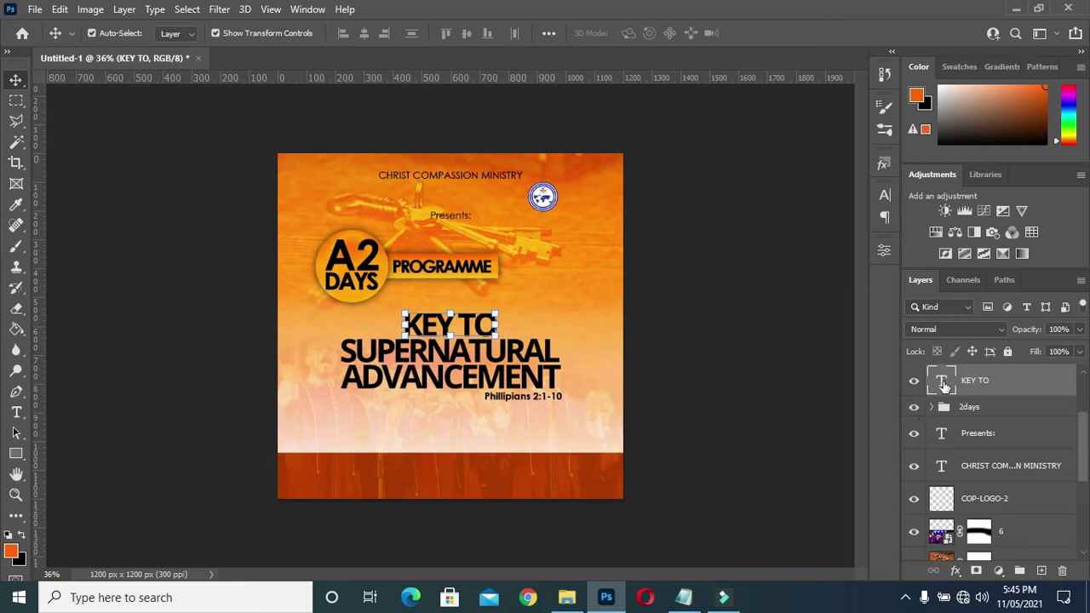
- Group KEY TO, SUPERNATURAL, ADVANCEMENT and Phillipians 2:1-10 into an expanded group named TEXT
scroll(949, 392, "up", 3)
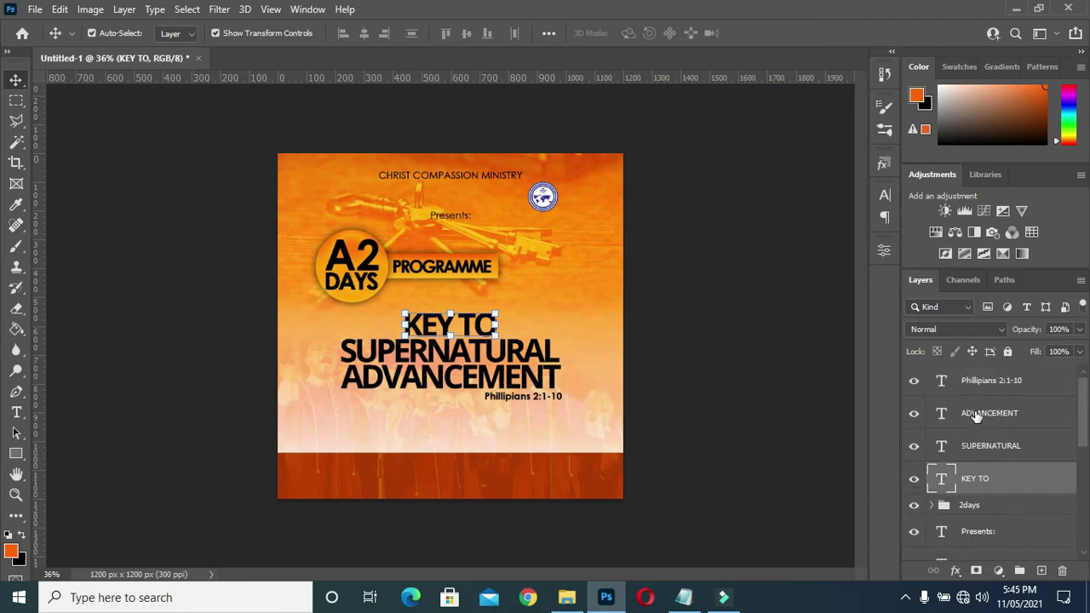
left_click(978, 413, "shift")
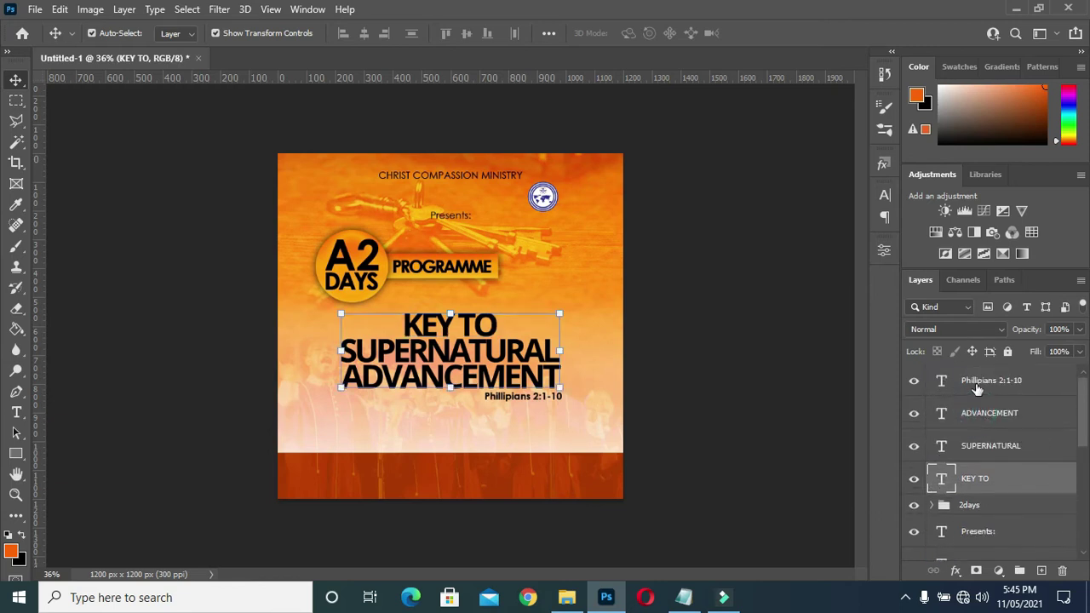
left_click(979, 383, "shift")
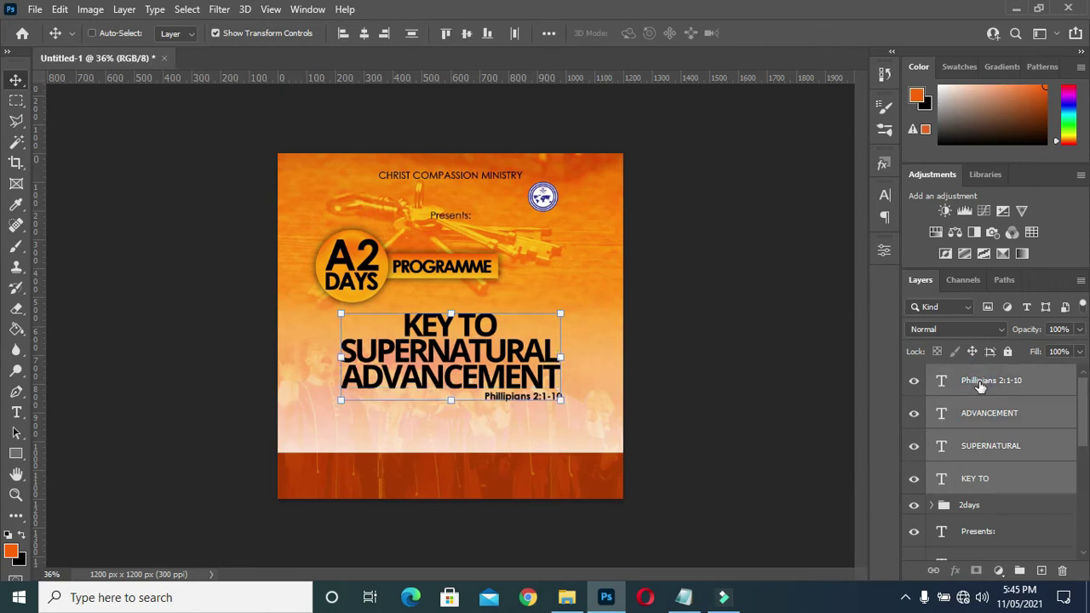
key("ctrl+g")
double_click(970, 373)
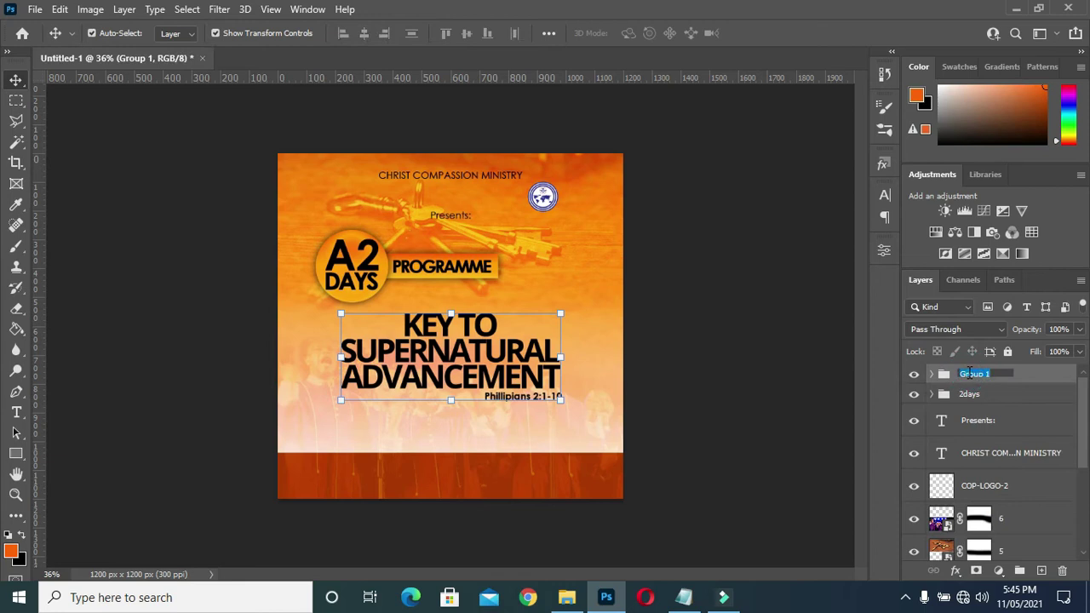
type("TEXT")
key("Return")
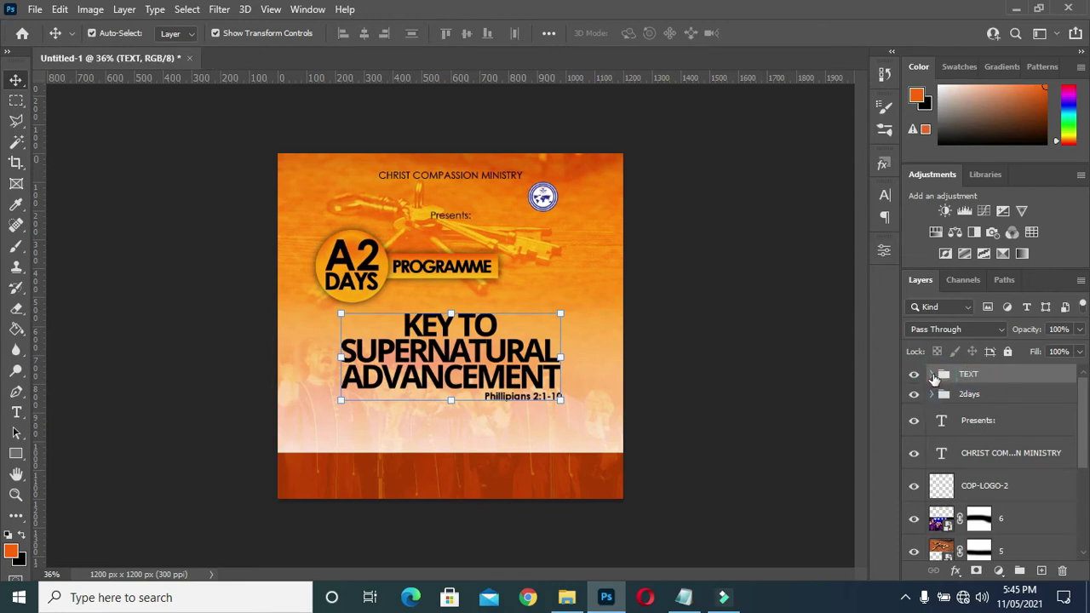
left_click(931, 375)
left_click(768, 375)
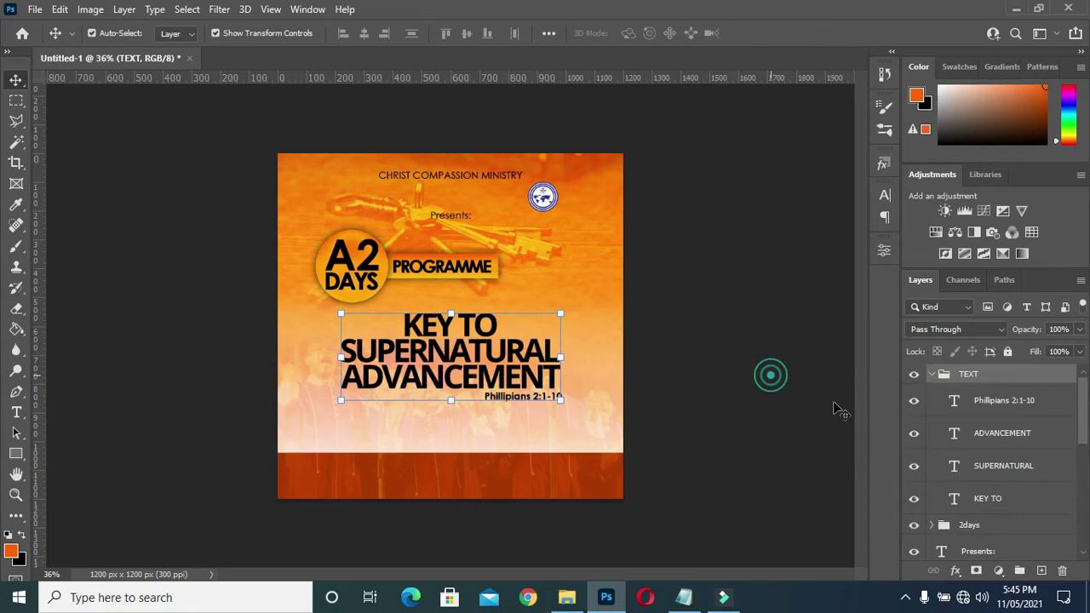
left_click(988, 400)
left_click(998, 436)
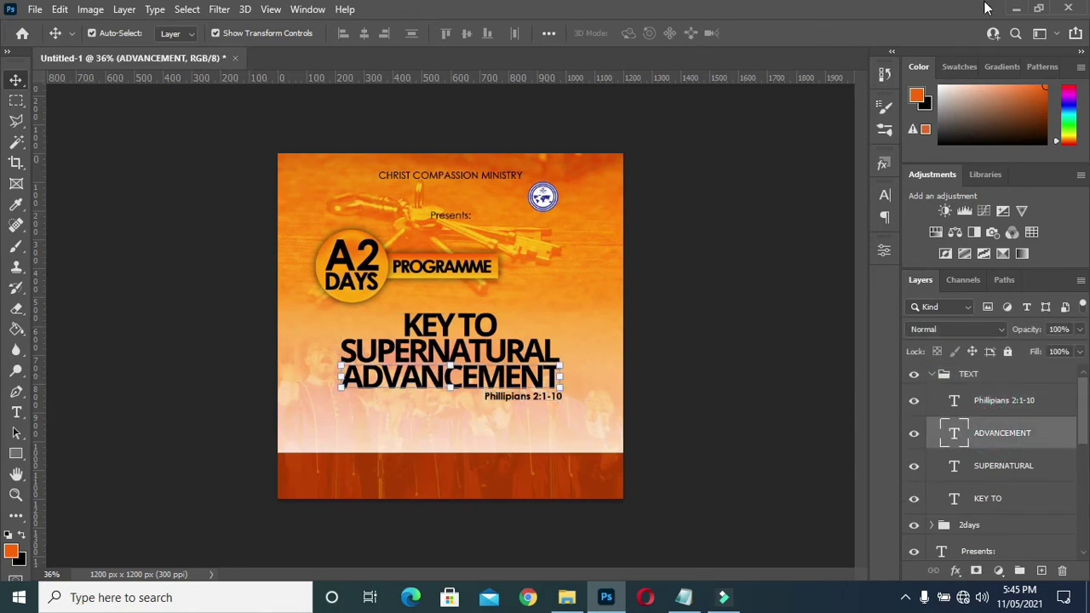
- Colour the ADVANCEMENT text a pale peach sampled and lightened from the flyer
key("t")
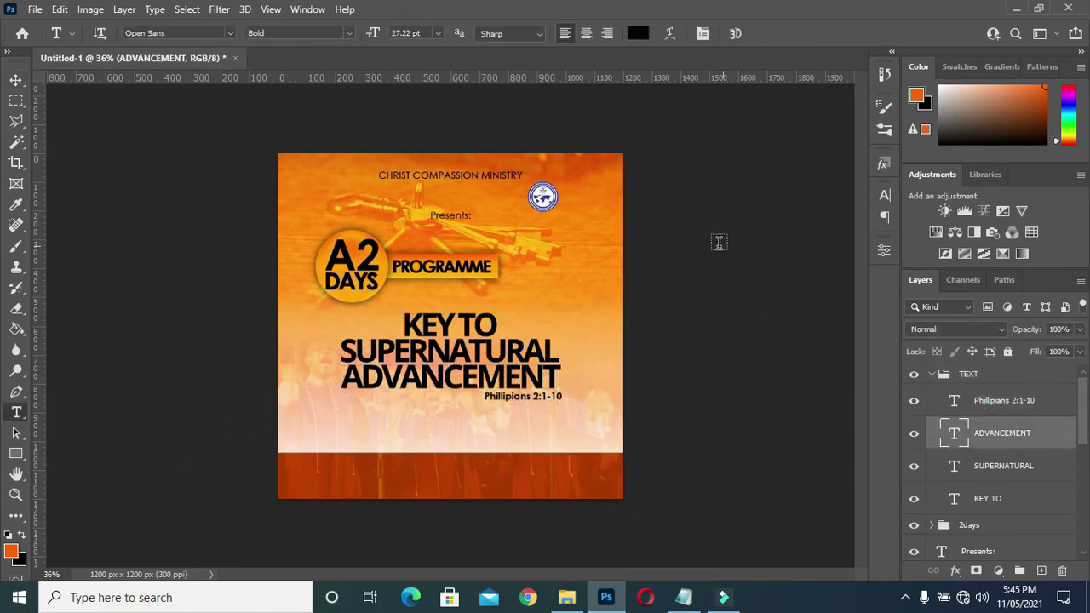
left_click(637, 33)
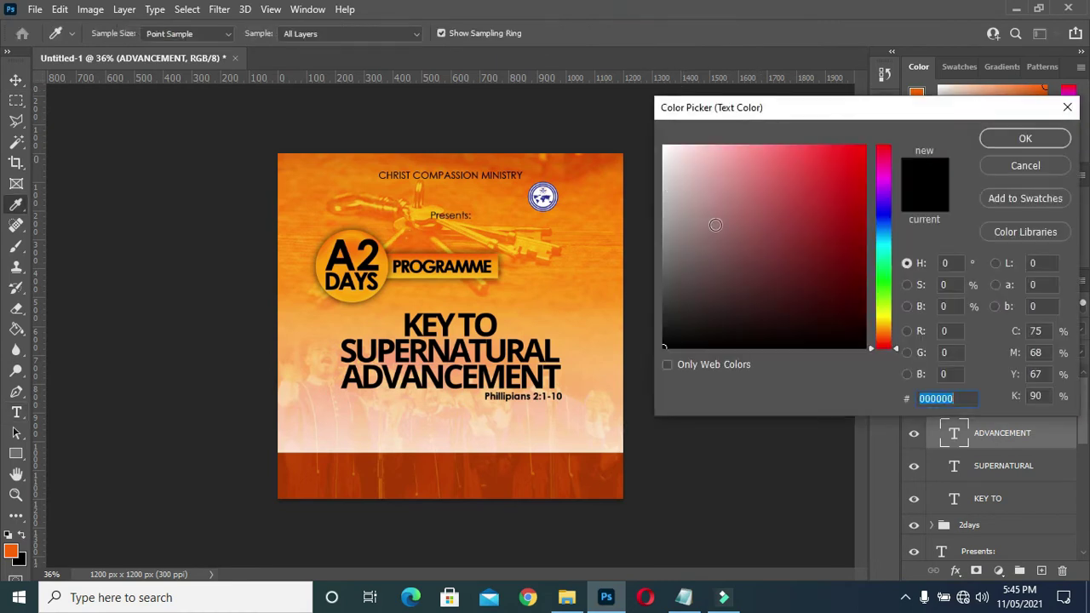
left_click(587, 334)
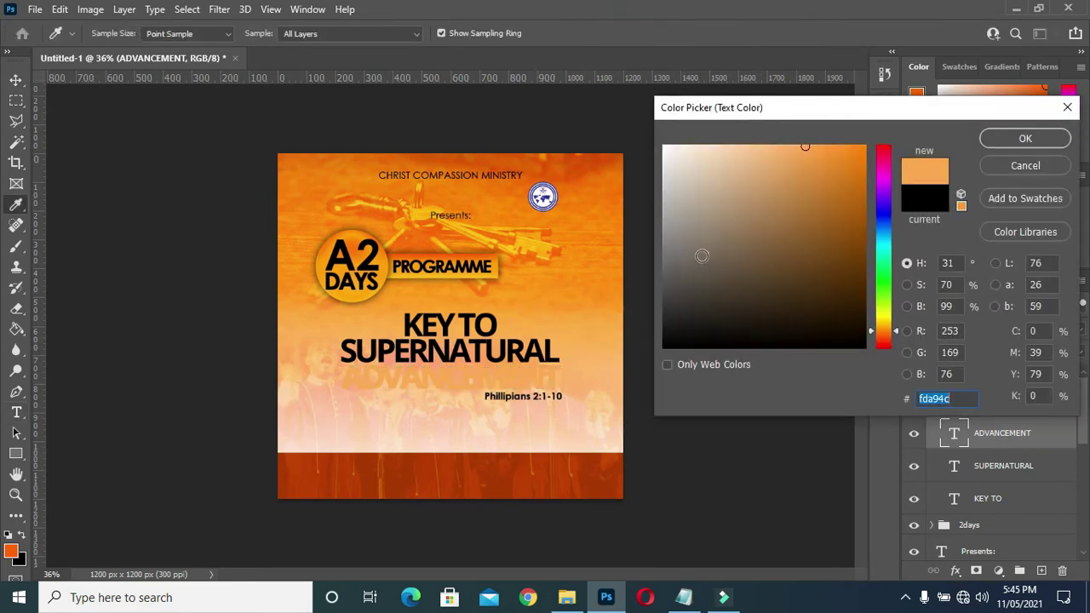
mouse_move(708, 210)
left_mouse_down()
mouse_move(747, 151)
mouse_move(712, 143)
left_mouse_up()
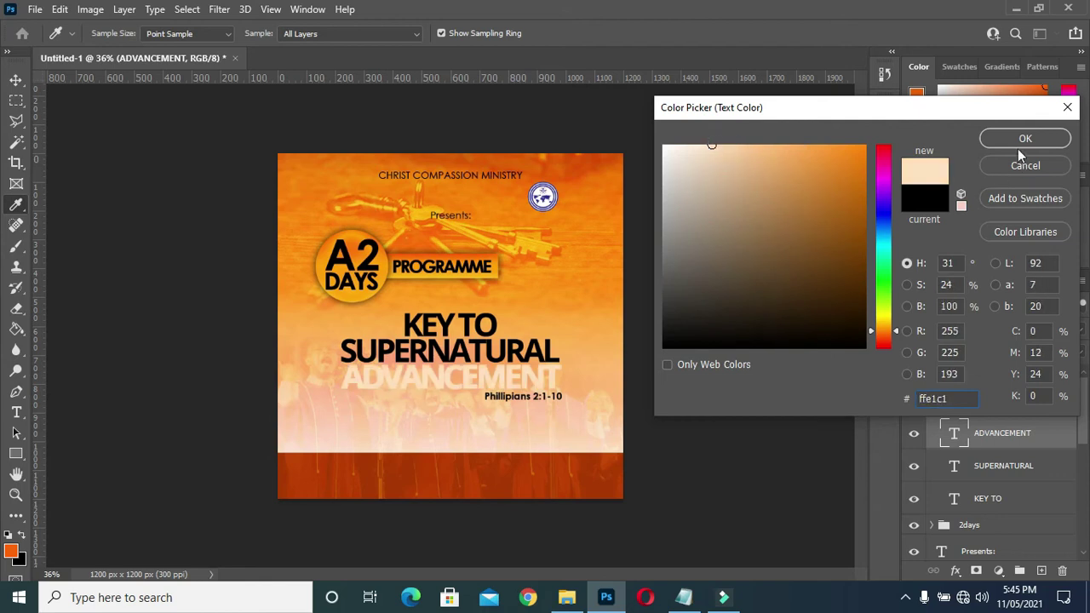
key("Return")
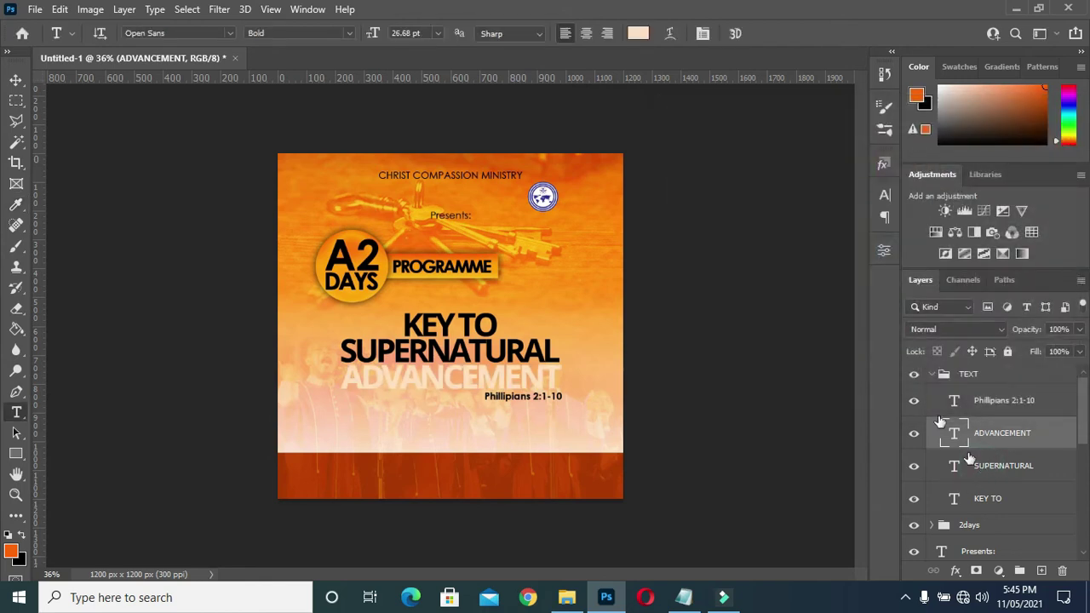
- Match SUPERNATURAL and KEY TO to ADVANCEMENT's peach #ffdfbe
key("alt+bracketleft")
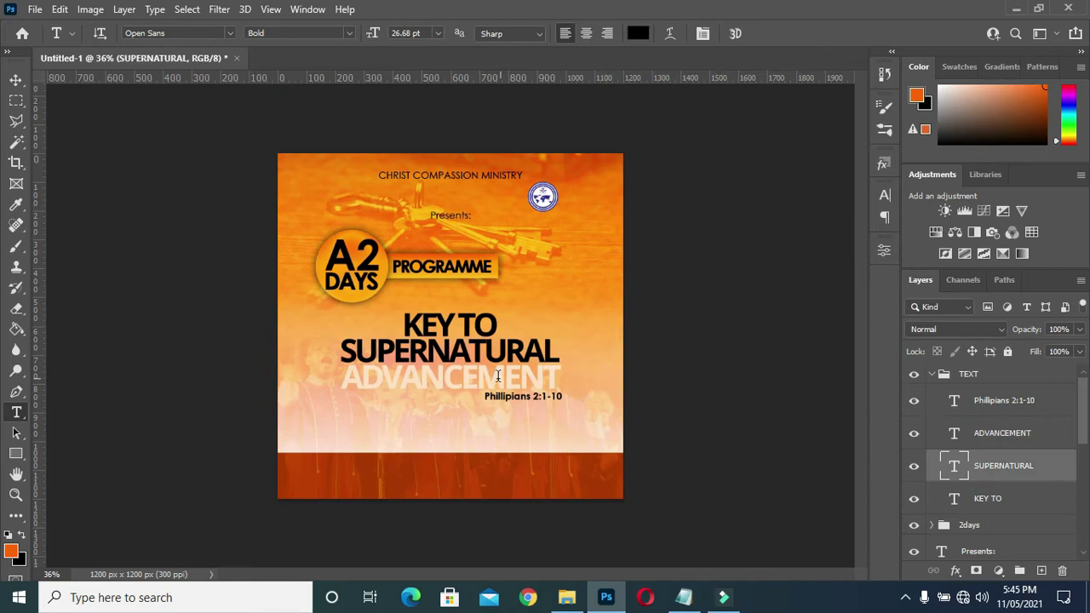
left_click(638, 33)
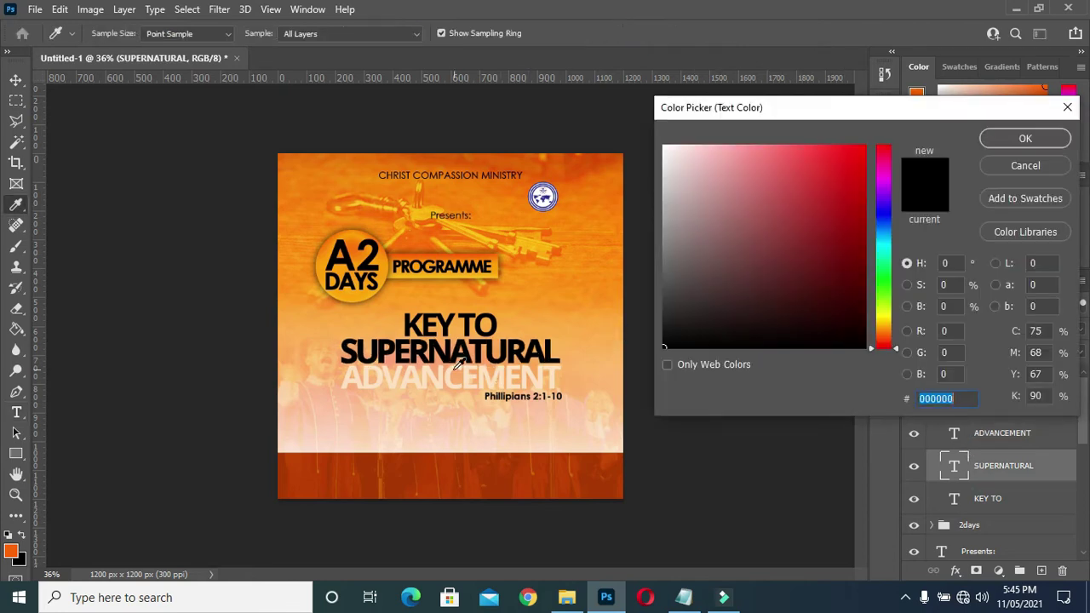
left_click(453, 368)
key("Return")
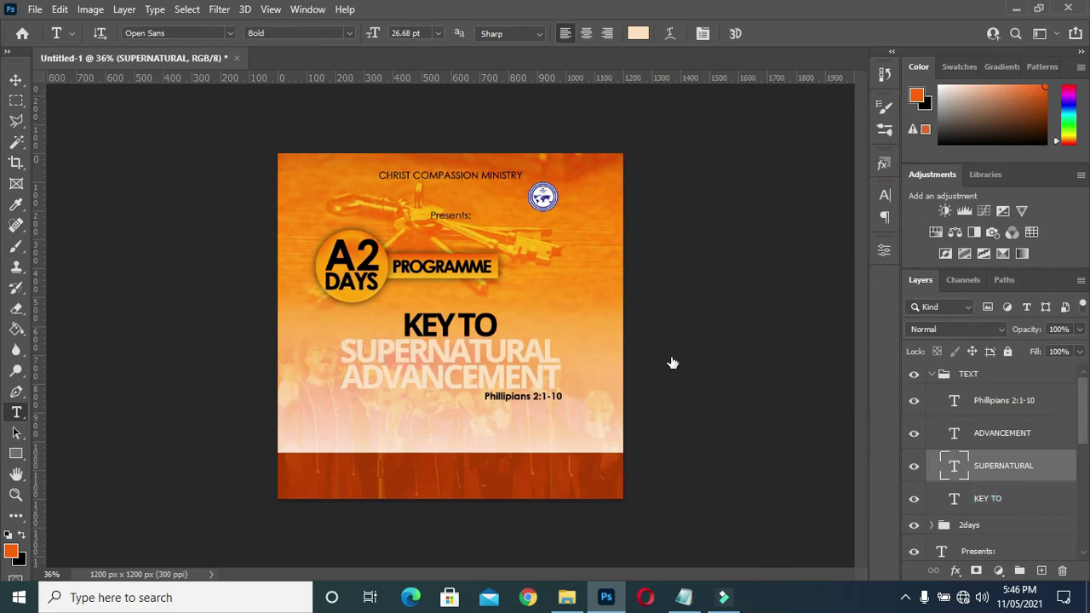
left_click(638, 33)
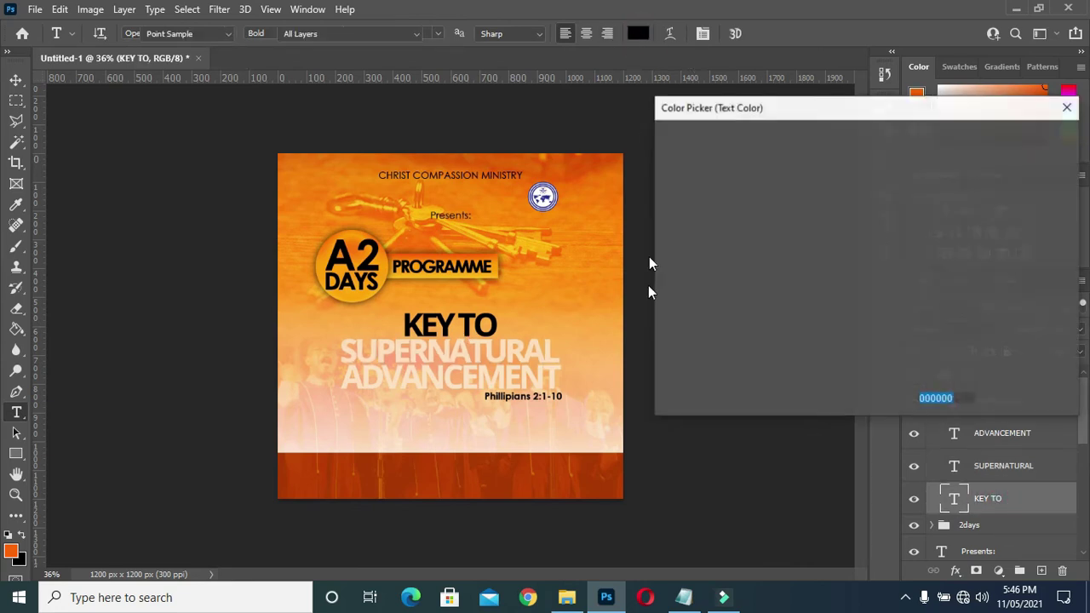
left_click(453, 349)
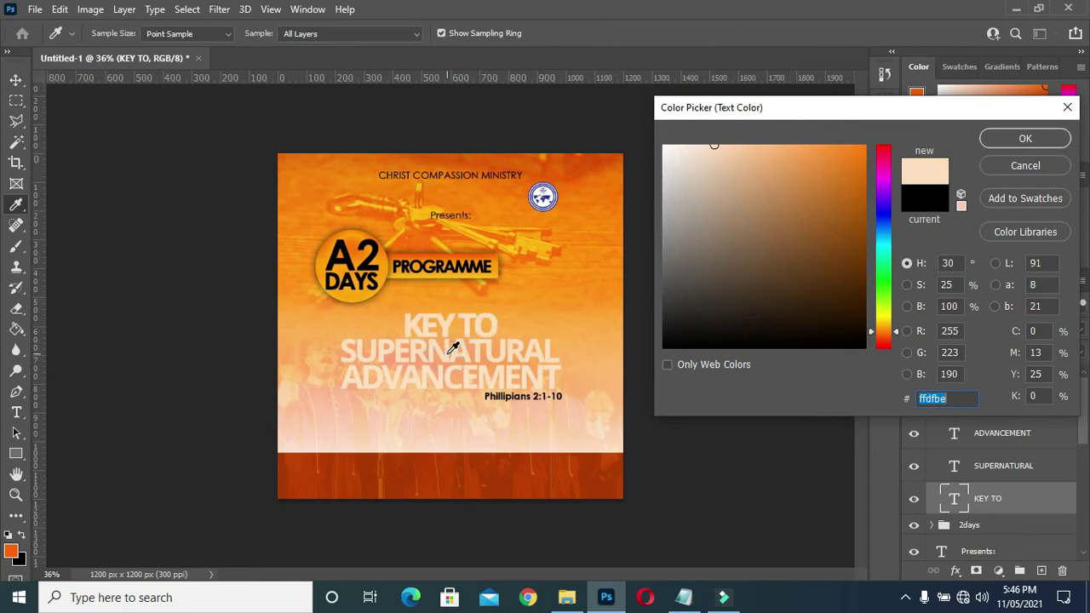
left_click(1025, 139)
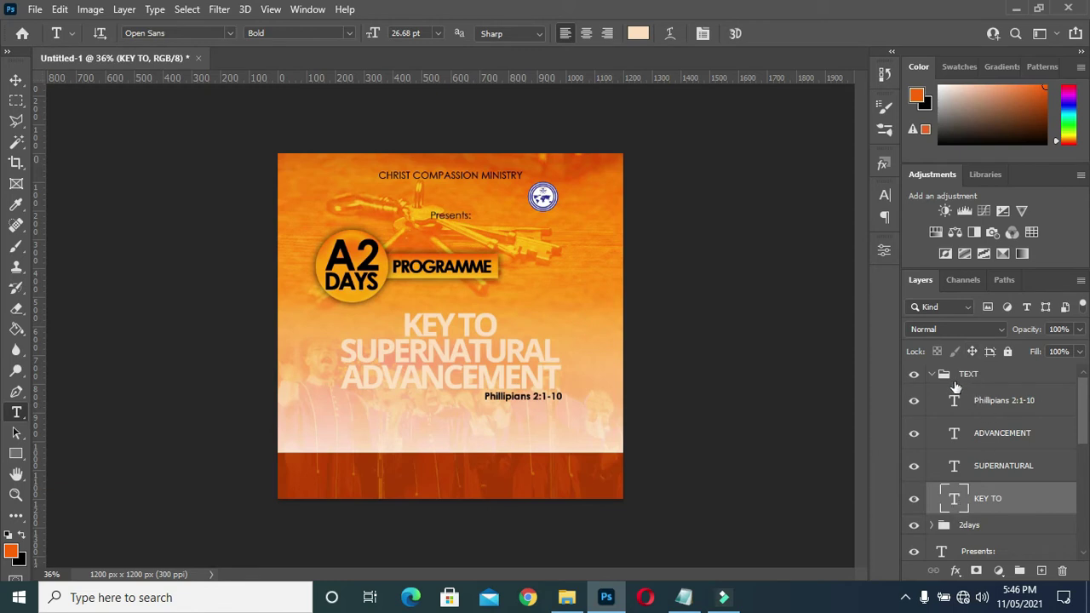
left_click(1004, 494)
- Enable Bevel & Emboss on KEY TO with Outer Bevel style and Smooth technique
left_click(1002, 433)
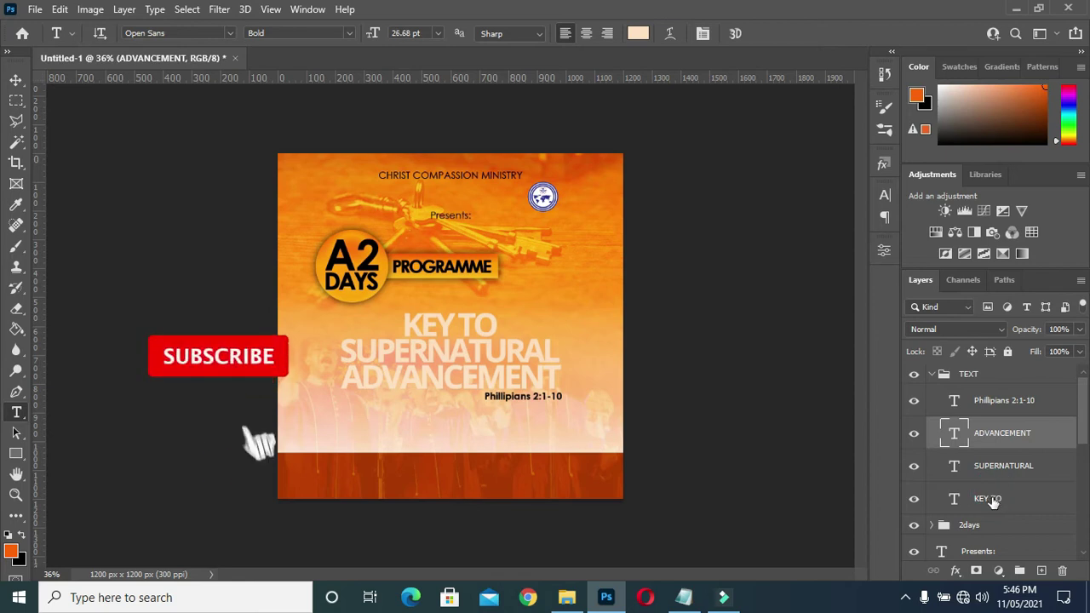
left_click(993, 500)
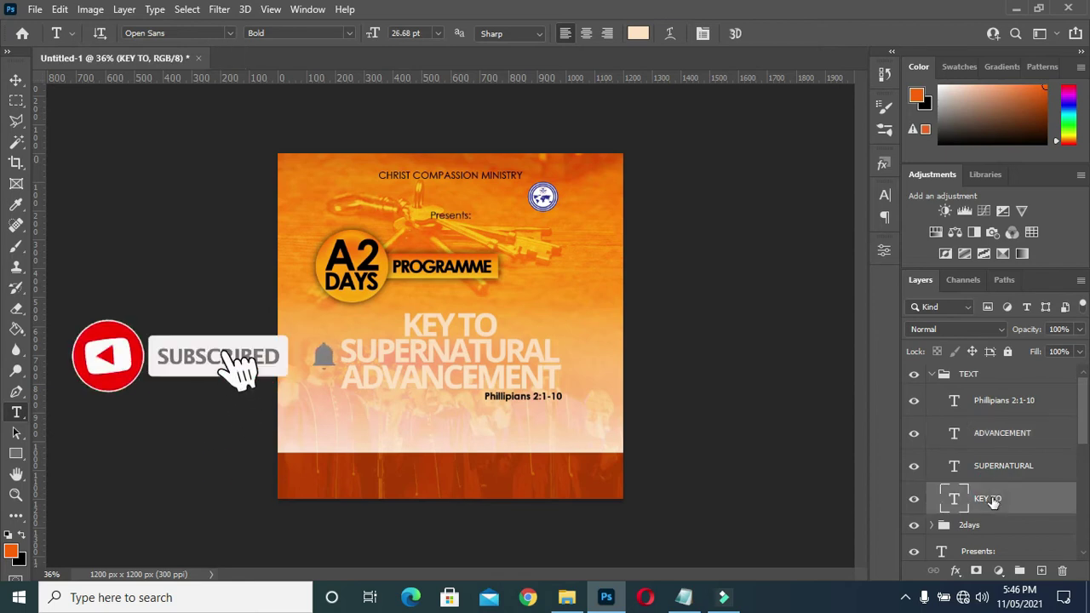
left_click(956, 571)
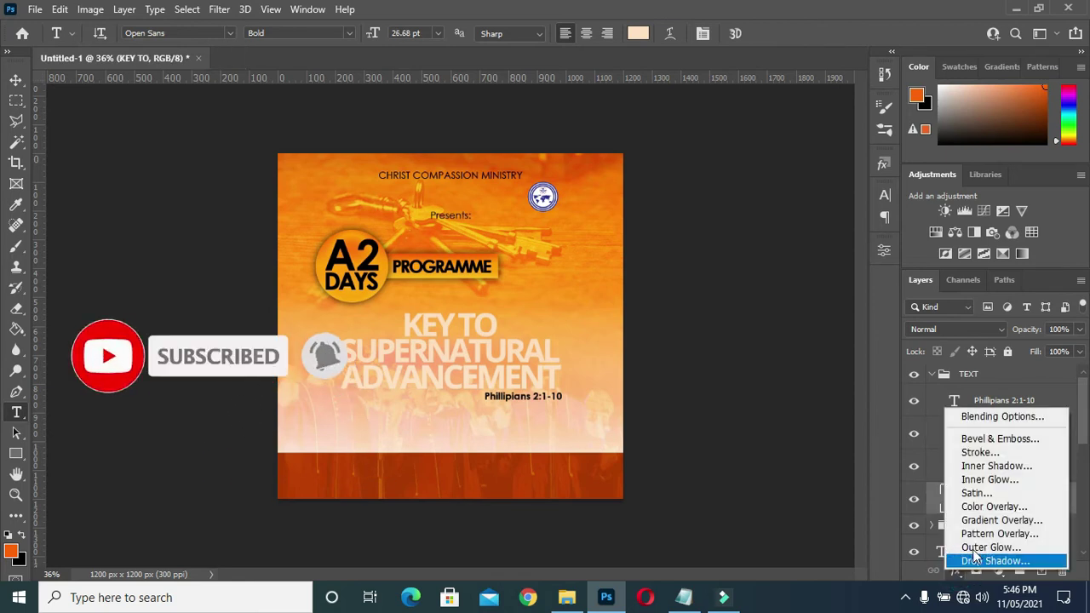
left_click(999, 421)
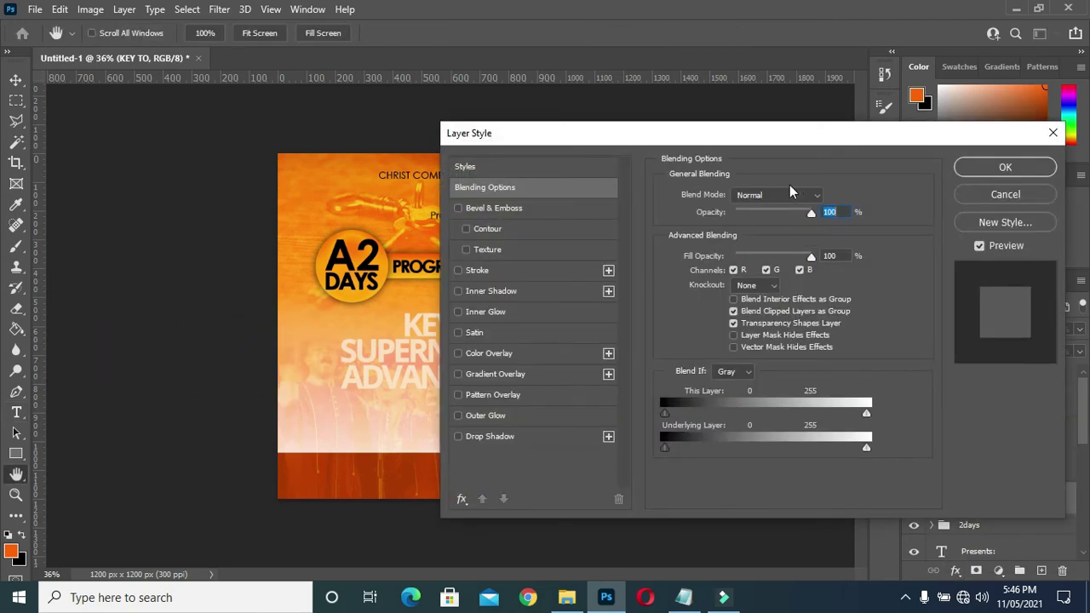
left_click(569, 208)
left_click(766, 196)
left_click(762, 203)
left_click(860, 195)
left_click(747, 212)
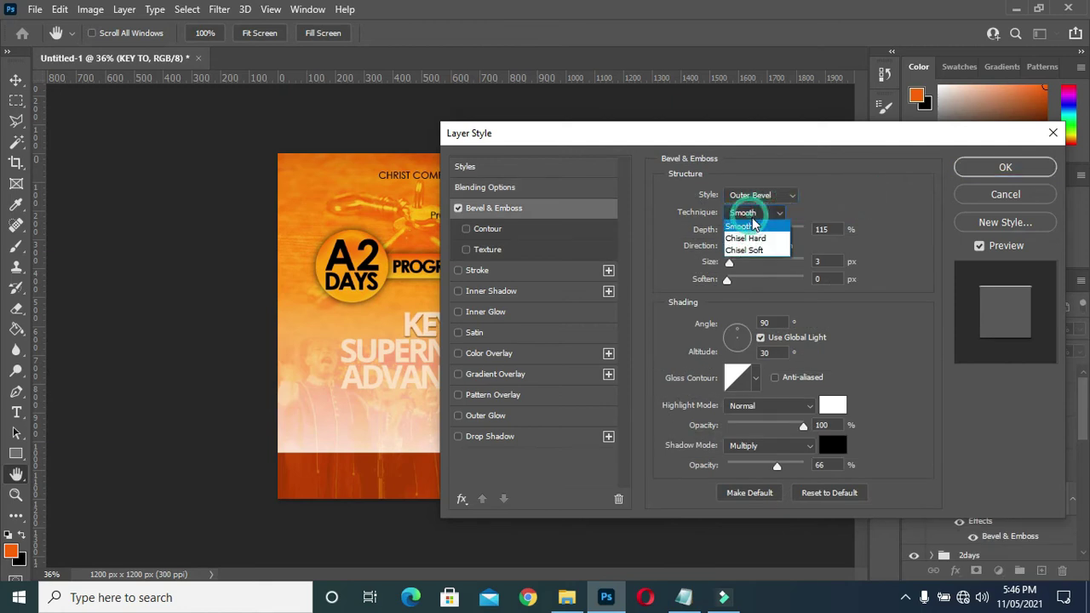
left_click(745, 221)
- Set the bevel size to 3, adjust its shading opacities, and add an Inner Glow
left_click(822, 261)
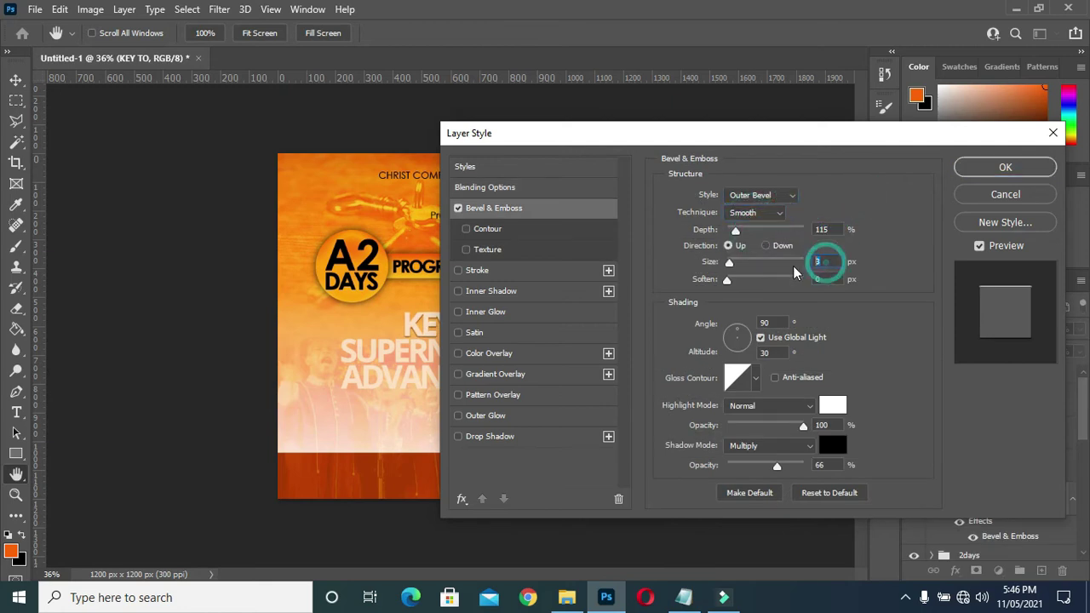
left_click_drag(791, 134, 935, 128)
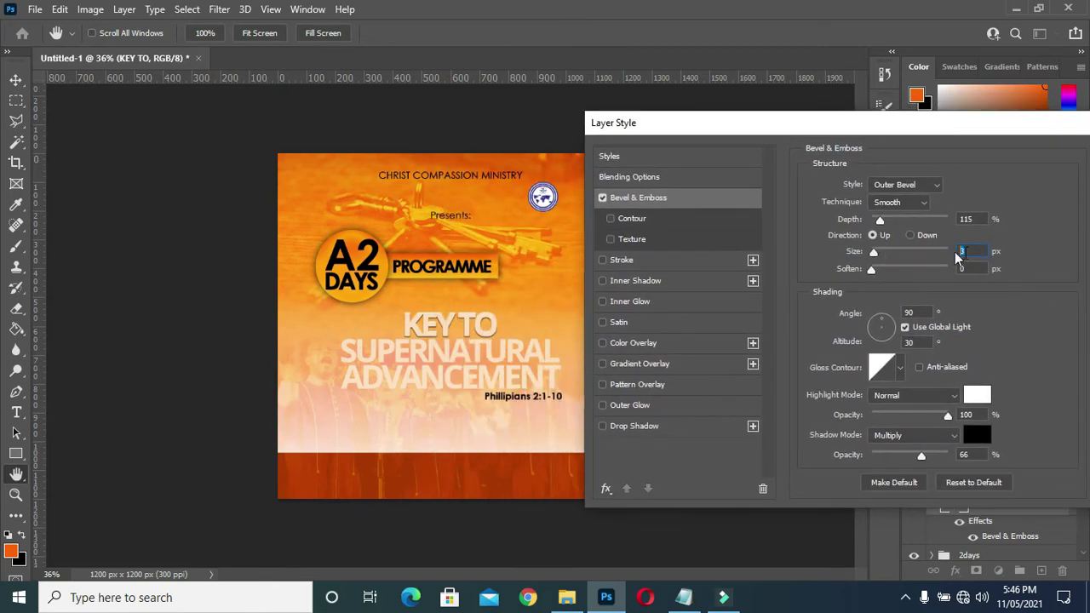
left_click(971, 454)
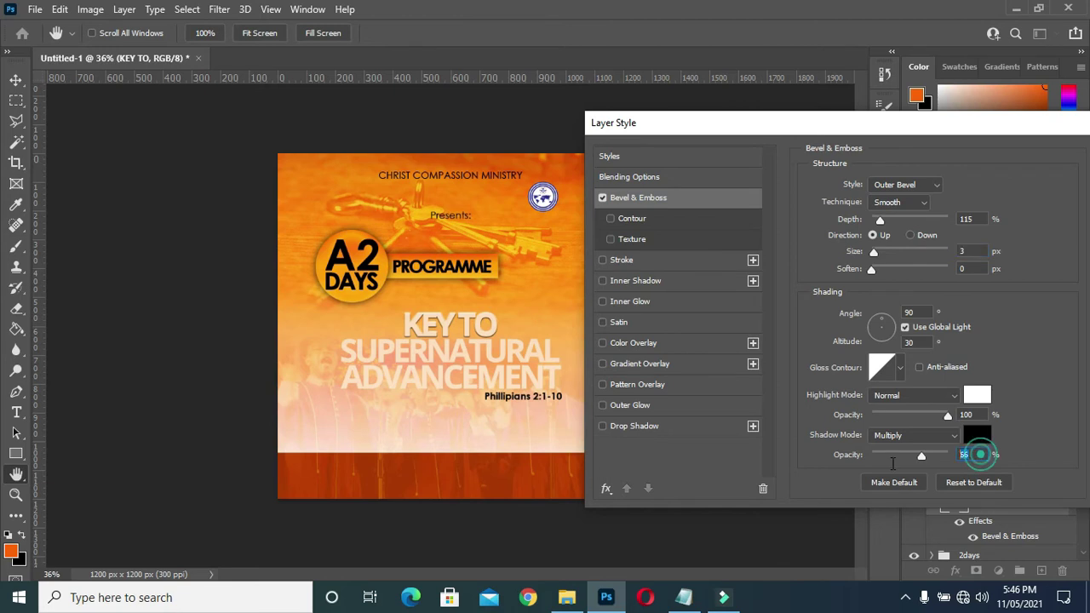
left_click(979, 413)
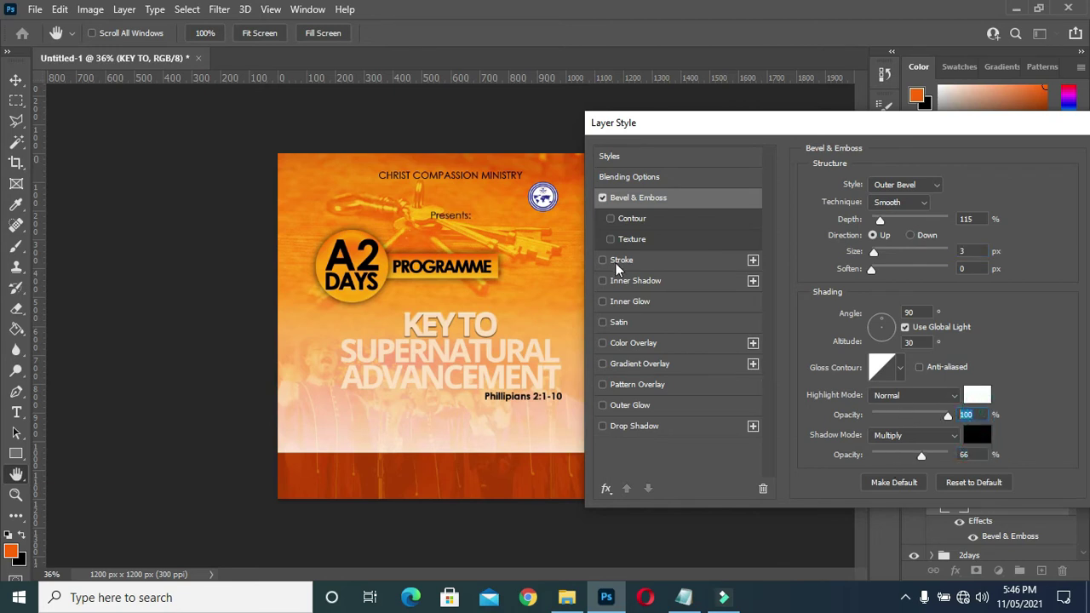
left_click(639, 302)
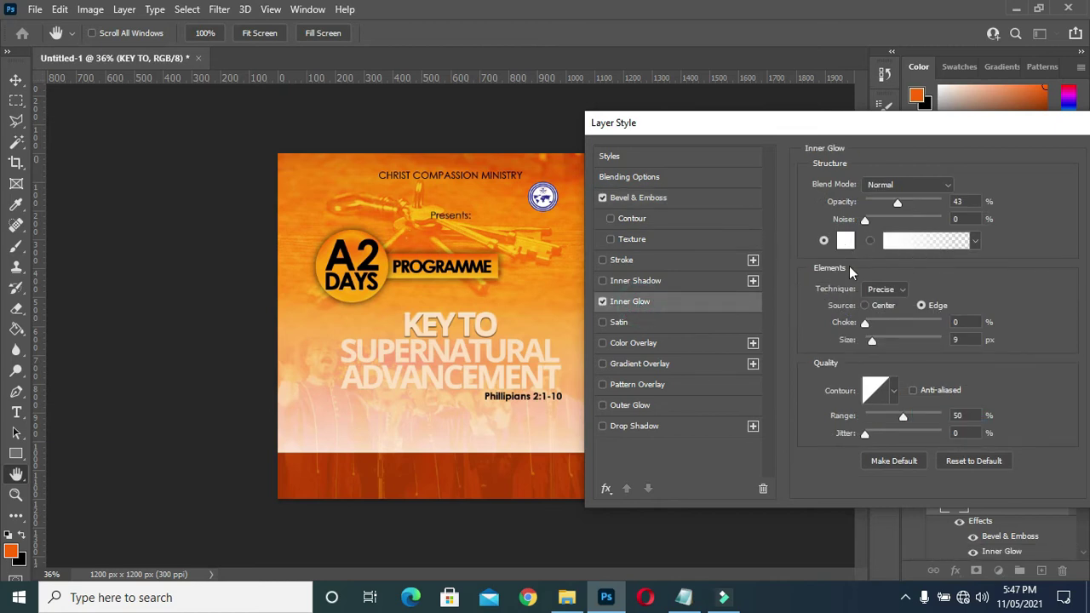
- Tune the Inner Glow, add an orange Satin (distance 78, size 138), and enable Drop Shadow
double_click(971, 202)
double_click(963, 219)
left_click(660, 319)
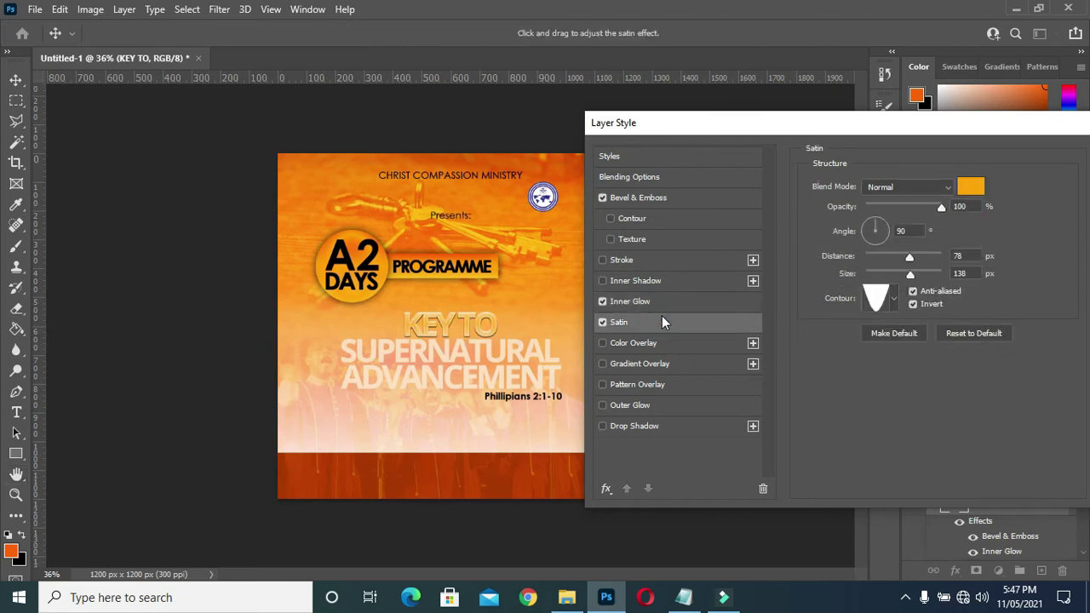
left_click(966, 255)
left_click(962, 206)
left_click(647, 425)
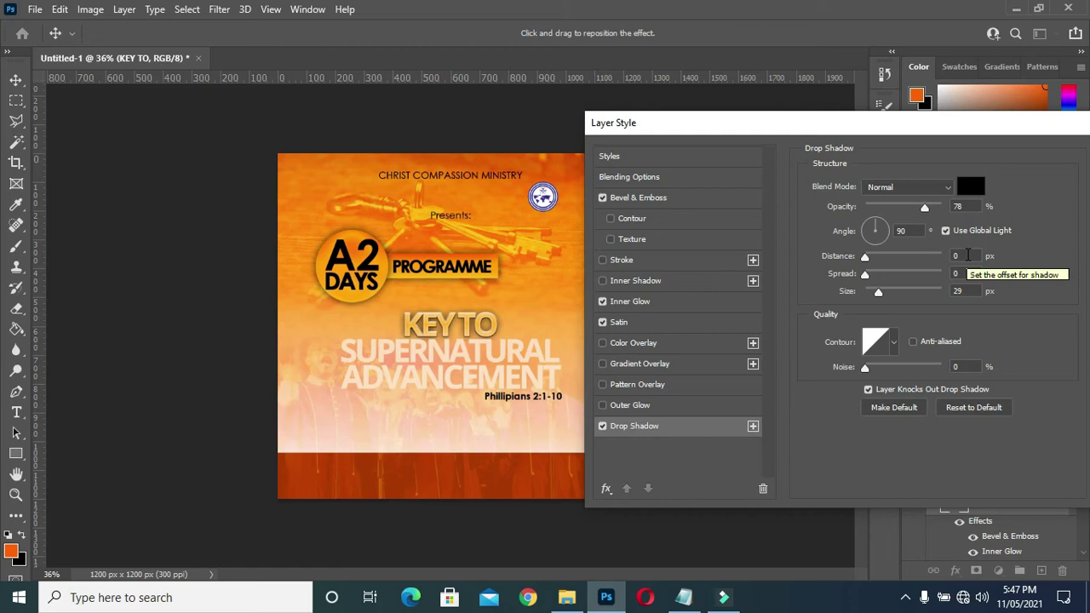
- Set the Drop Shadow to distance 10 px, spread 4%, size 7 px, opacity 69%, and apply
left_click(968, 254)
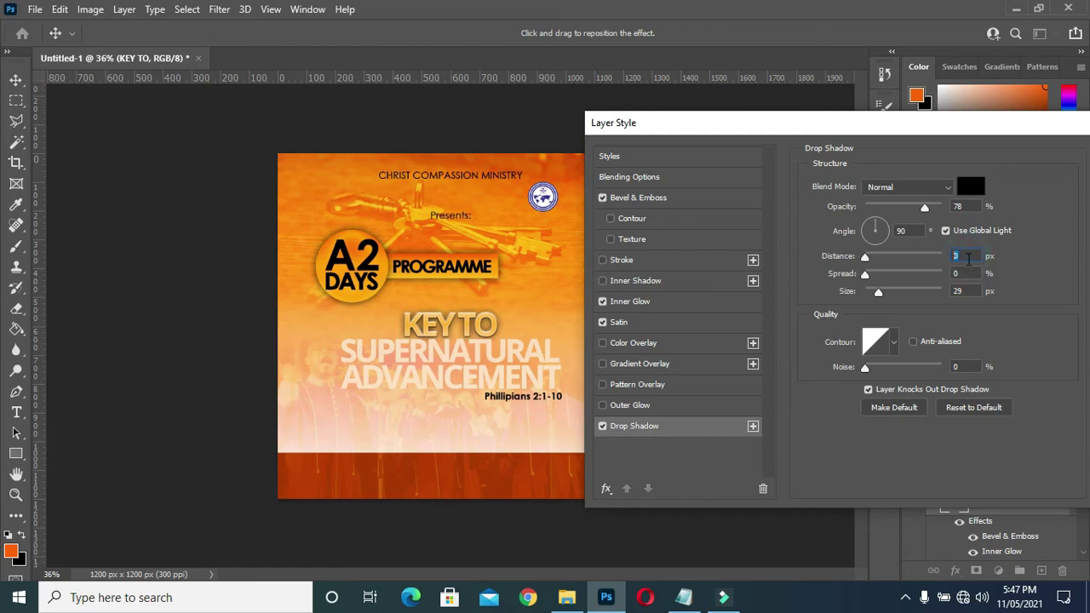
type("10")
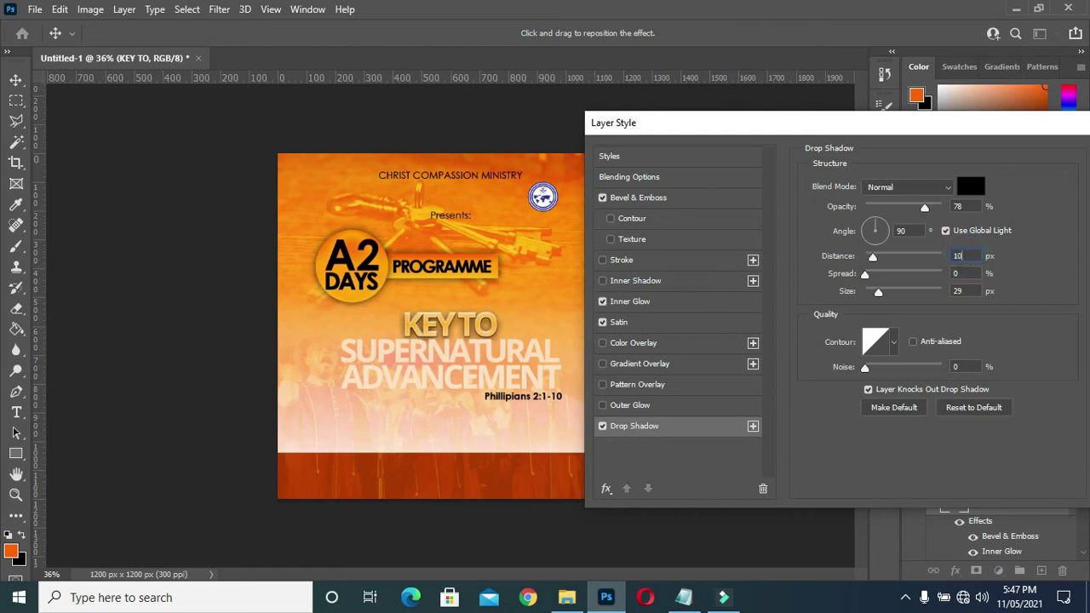
left_click(963, 272)
type("4")
key("Tab")
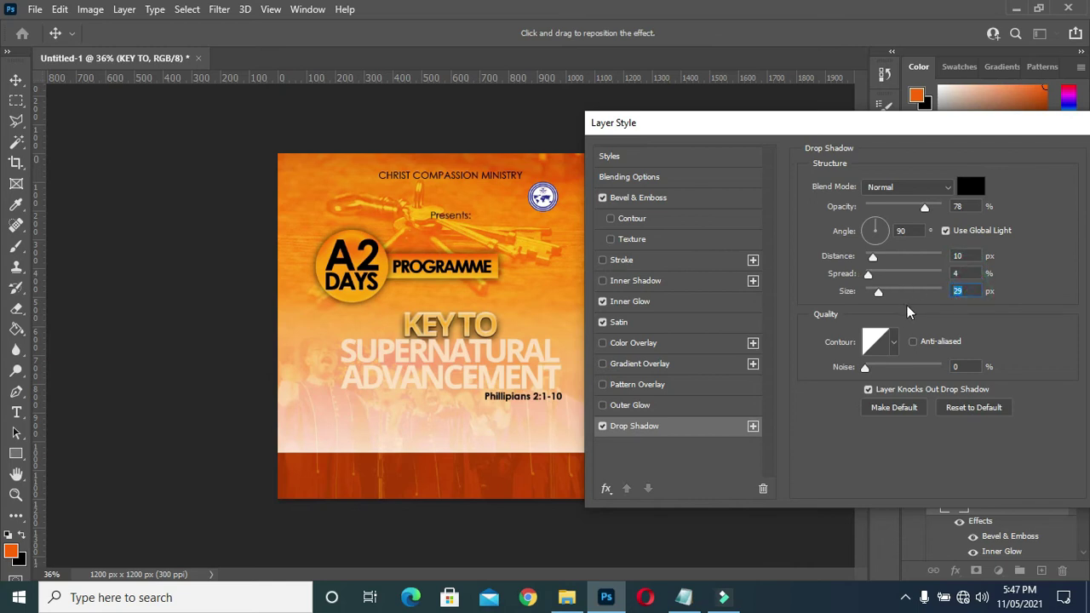
type("7")
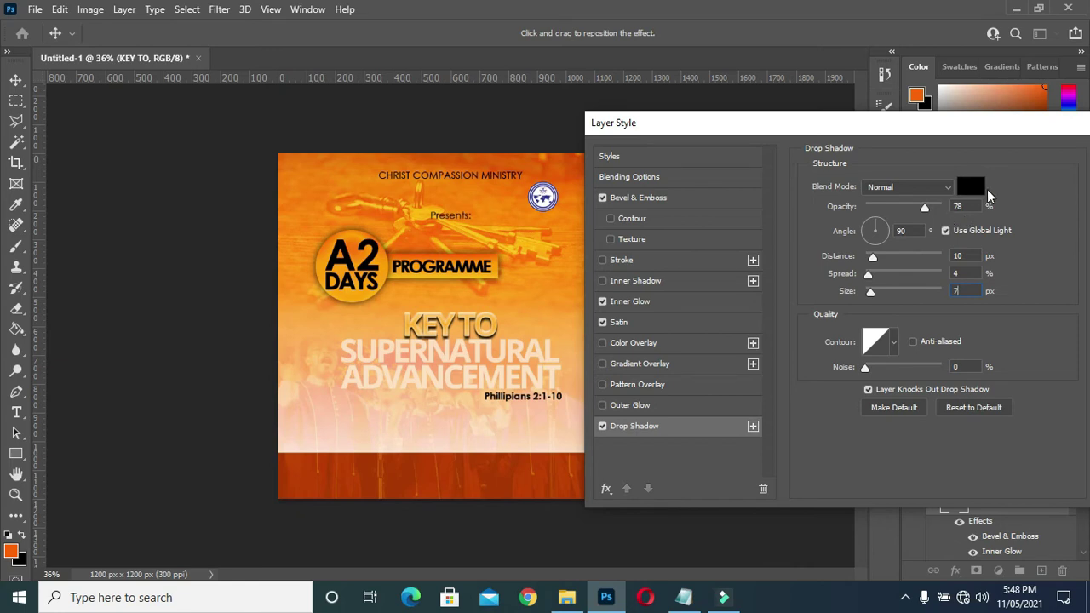
left_click(971, 206)
type("69")
left_click(809, 134)
left_click_drag(810, 136, 830, 121)
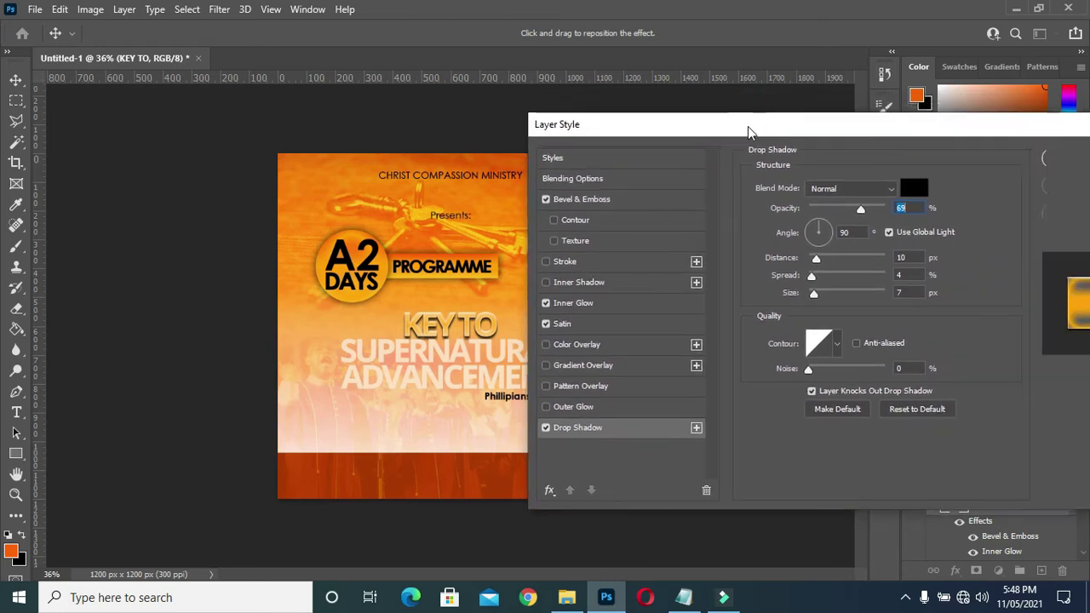
left_click_drag(830, 122, 570, 133)
key("Return")
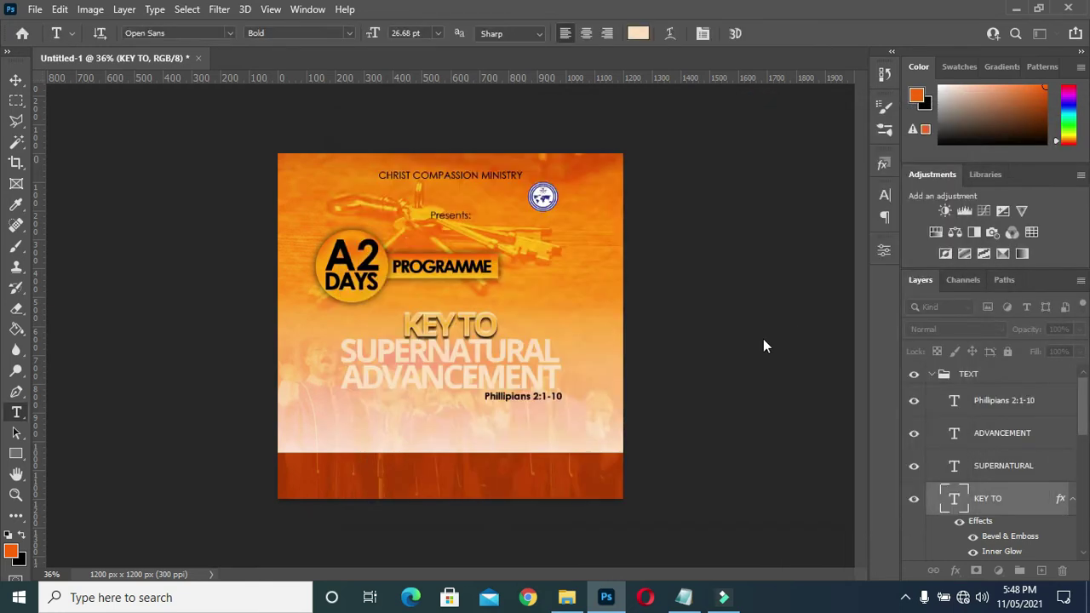
- Copy KEY TO's golden layer style onto SUPERNATURAL and ADVANCEMENT
left_click(16, 80)
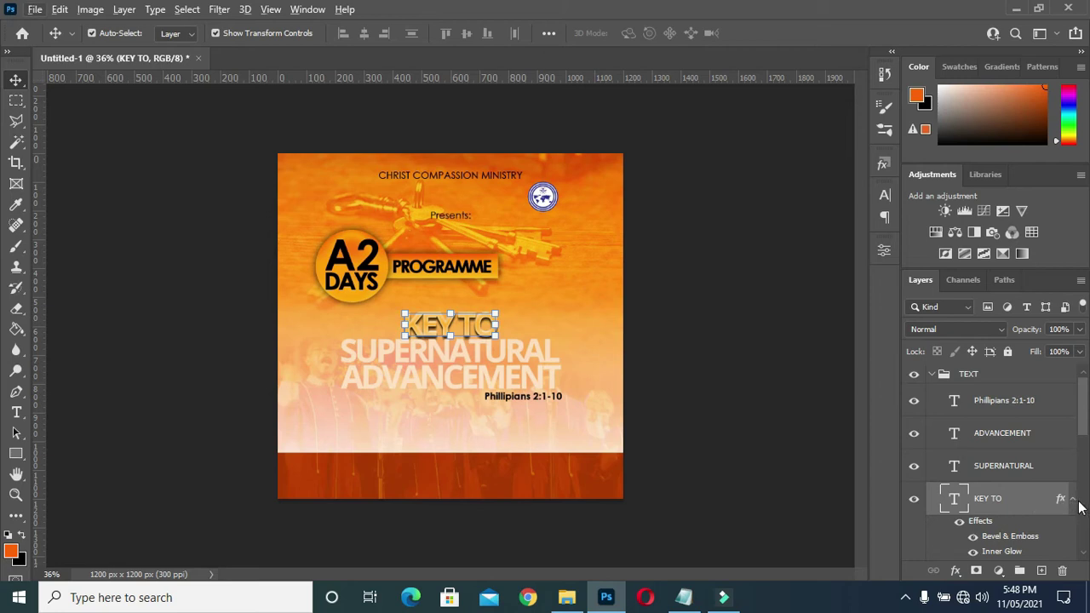
left_click(1073, 499)
mouse_move(1060, 498)
left_mouse_down()
mouse_move(1055, 460)
mouse_move(1054, 478)
left_mouse_up()
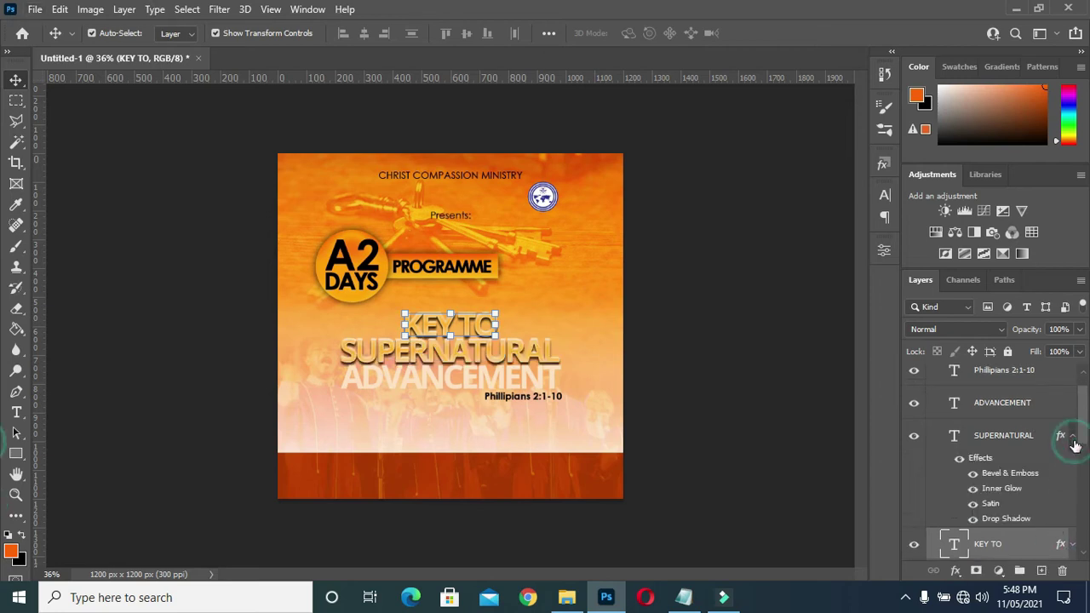
left_click(1072, 436)
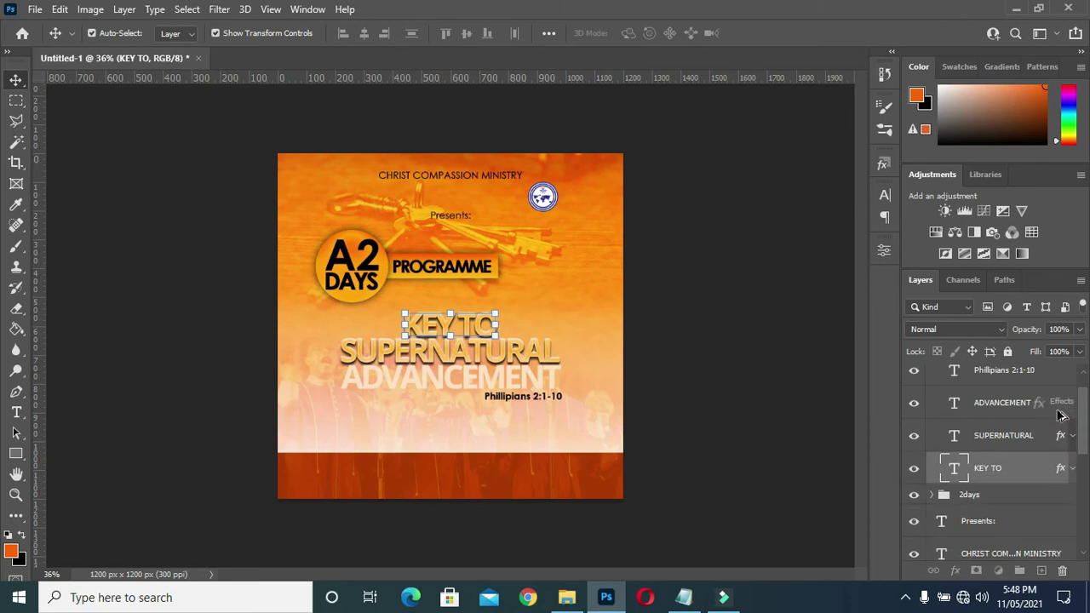
left_click_drag(1056, 435, 1056, 403)
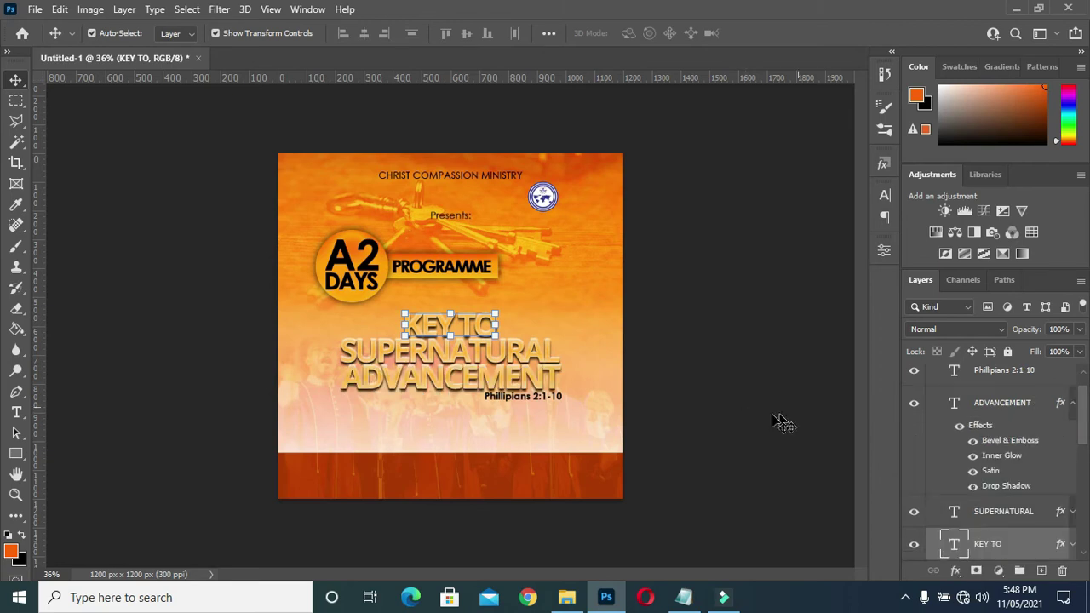
- Nudge the Phillipians 2:1-10 reference down to sit just below ADVANCEMENT
left_click(568, 413)
key("Down")
key("Down")
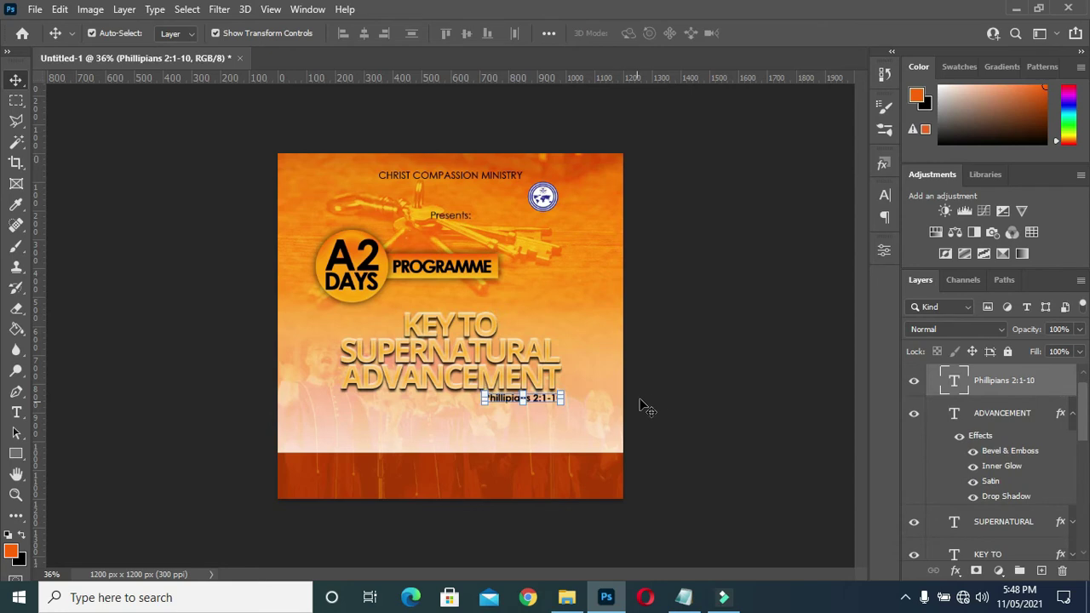
left_click(669, 401)
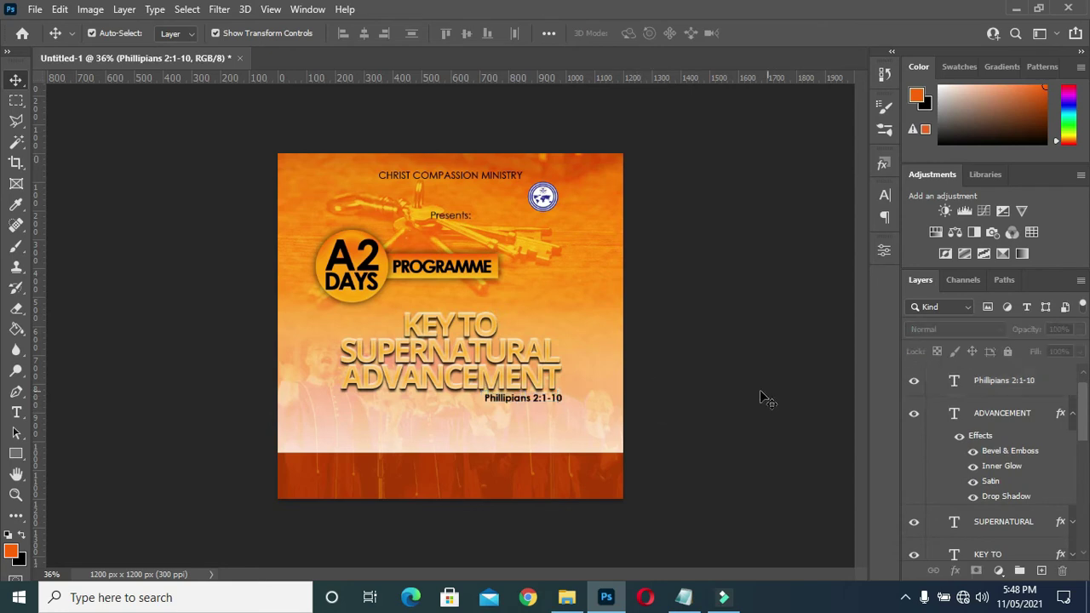
- Collapse the fx effect lists of the ADVANCEMENT, SUPERNATURAL and KEY TO layers
left_click(1073, 415)
left_click(1066, 445)
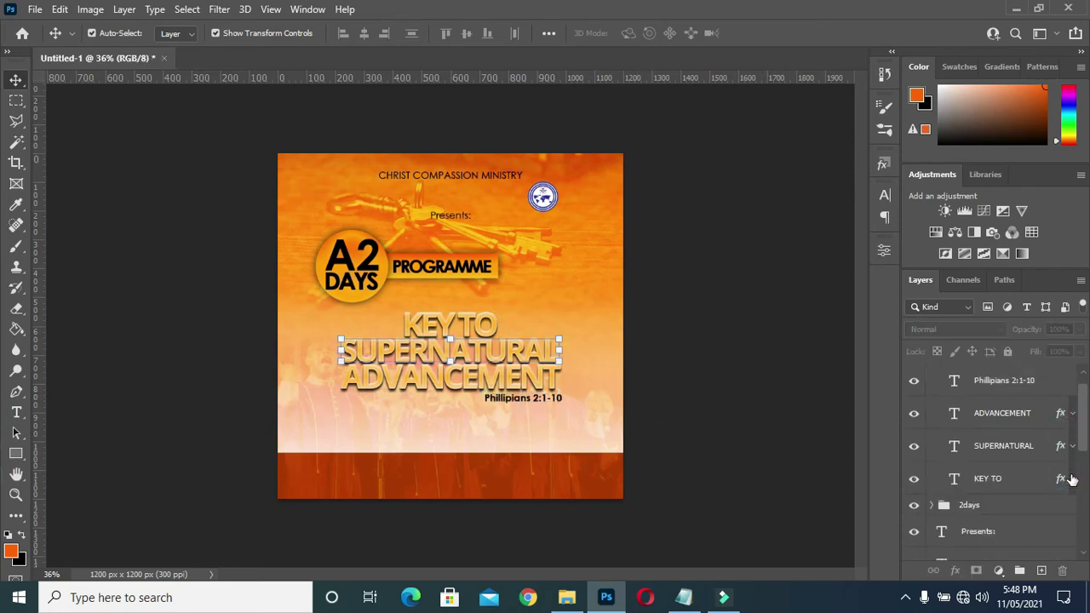
left_click(1071, 478)
scroll(1003, 417, "up", 1)
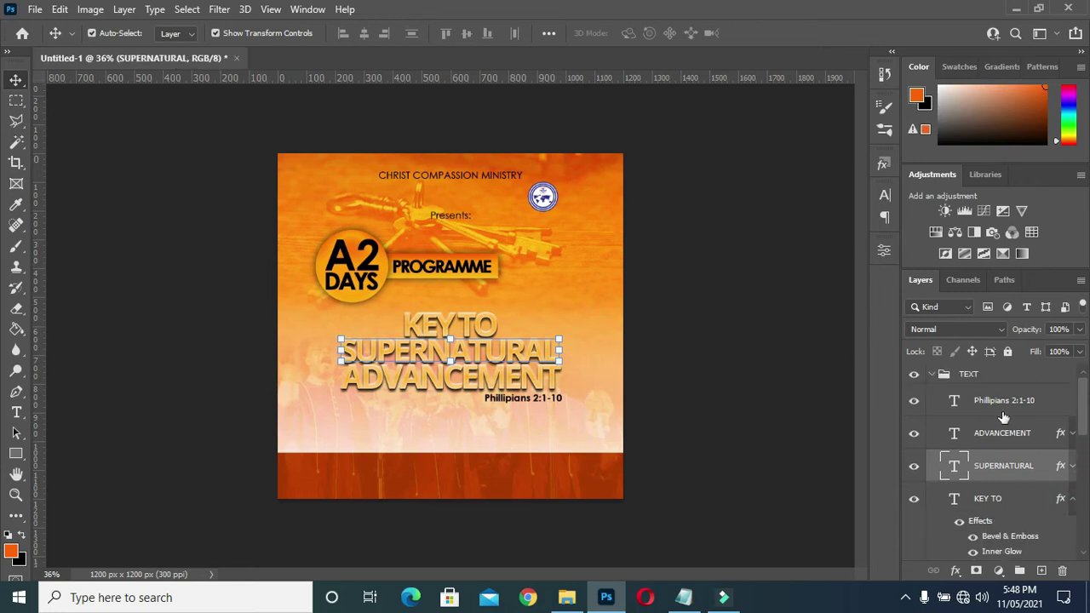
scroll(1004, 425, "down", 1)
left_click(1071, 479)
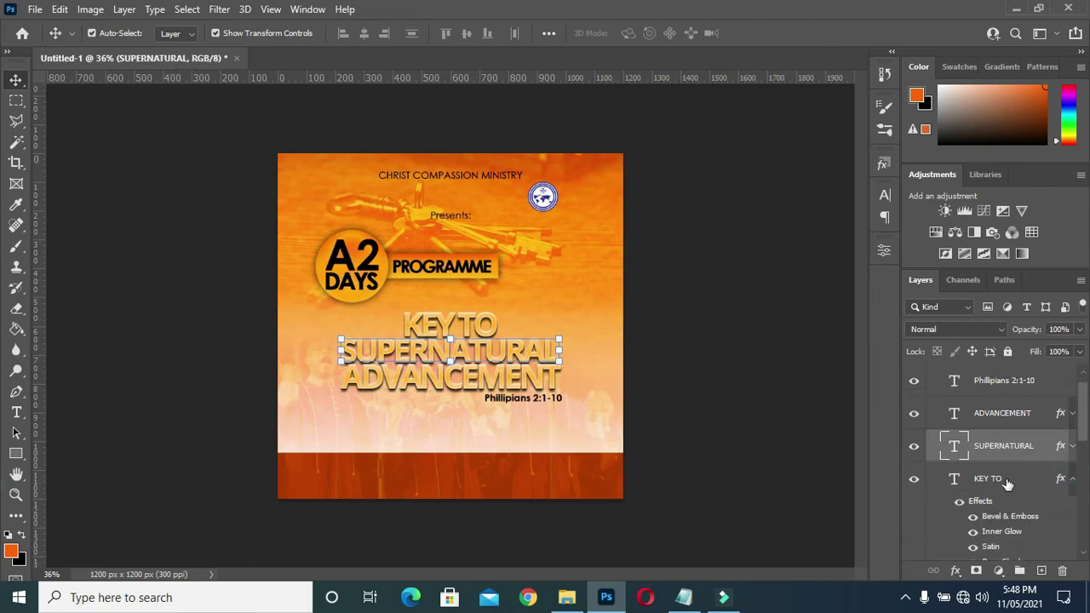
scroll(996, 414, "up", 1)
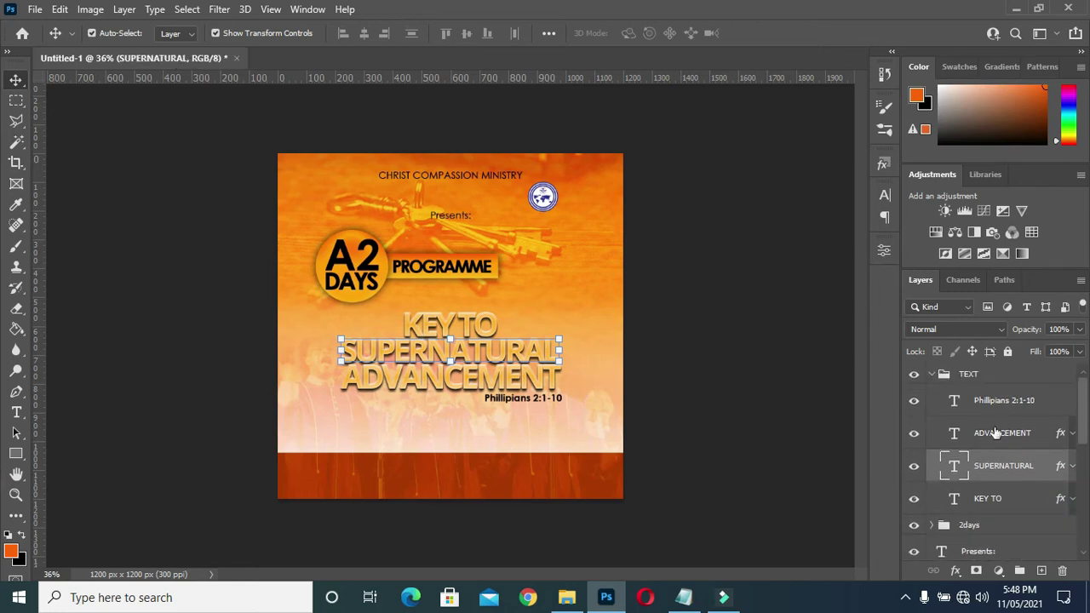
- Move the whole TEXT group slightly left and up with Free Transform
left_click(991, 498)
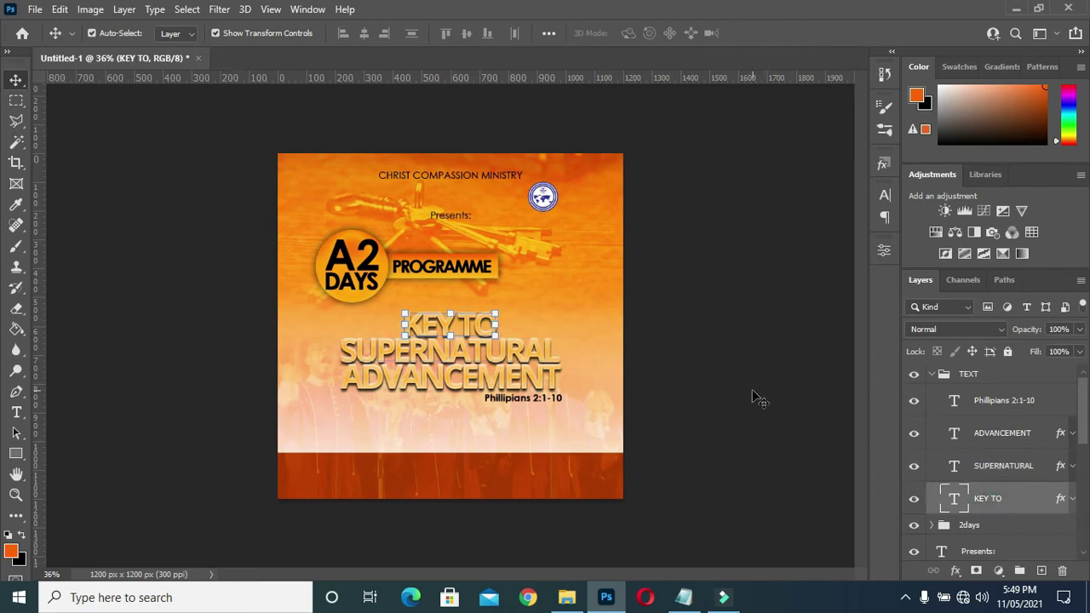
left_click(934, 375)
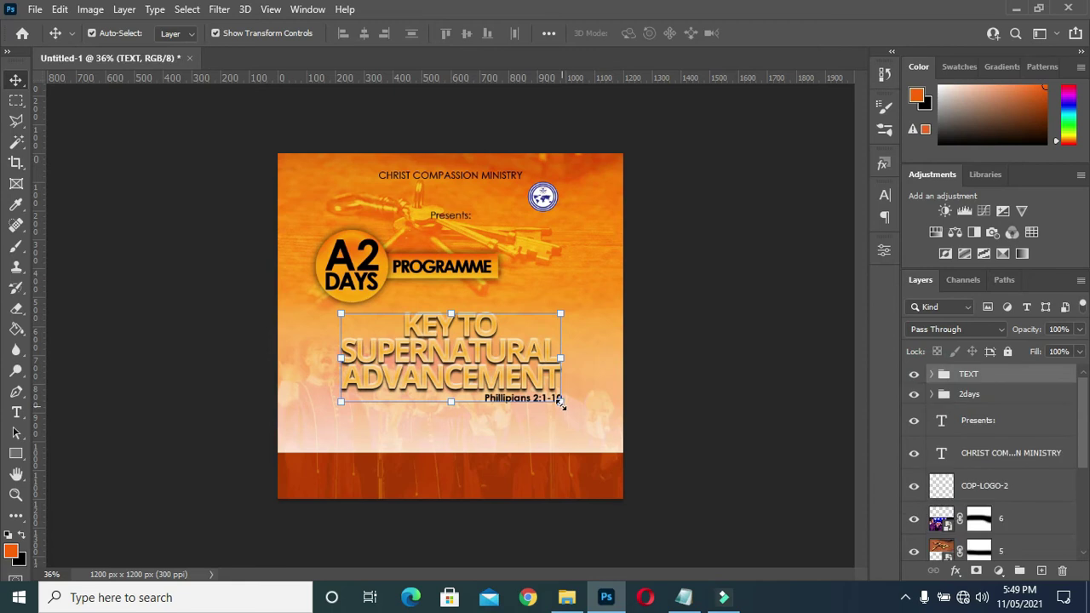
key("ctrl+t")
left_click_drag(467, 362, 440, 354)
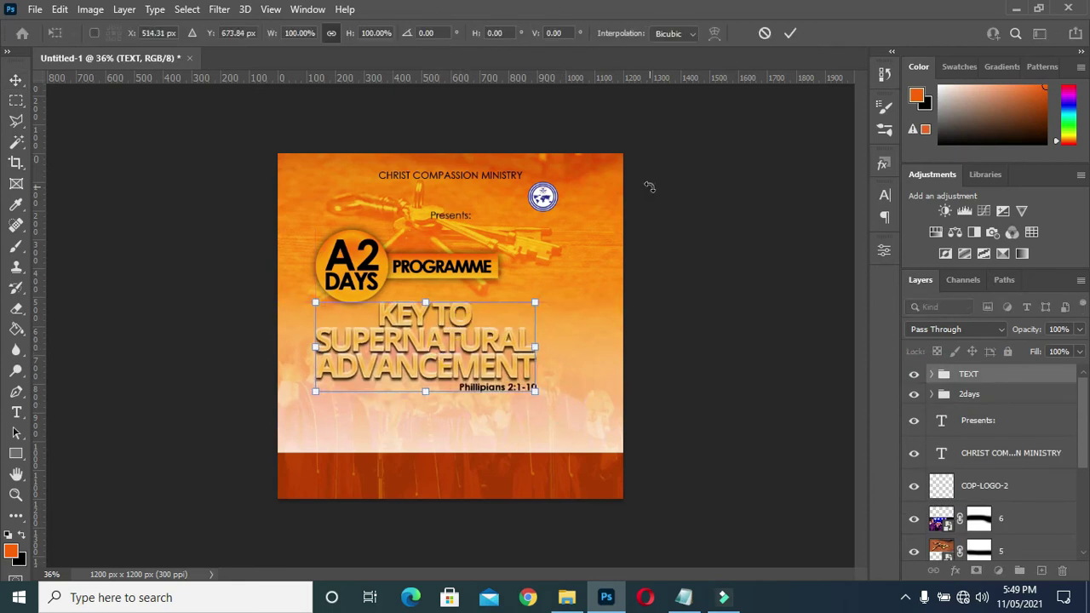
left_click(791, 33)
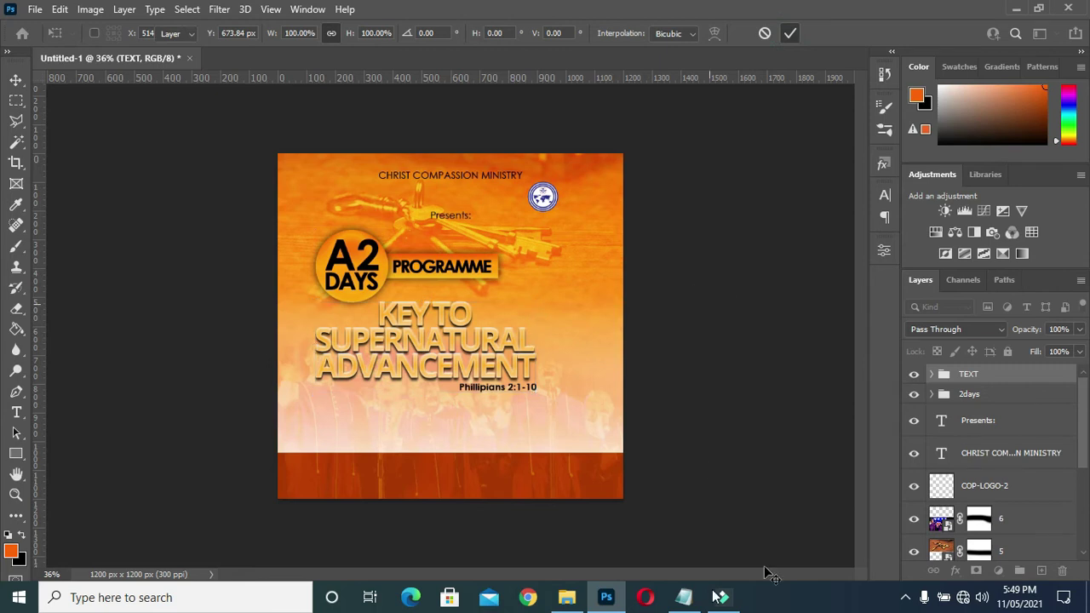
left_click(683, 597)
- Add a 'THEME' text label to the left of the KEY TO line
left_click_drag(240, 183, 197, 182)
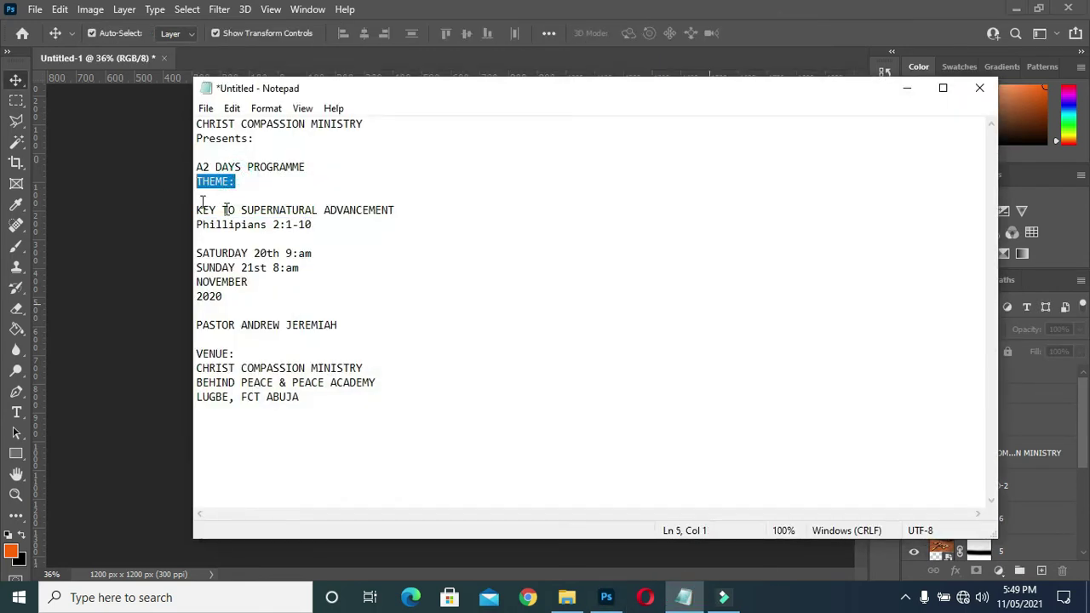
left_click(905, 88)
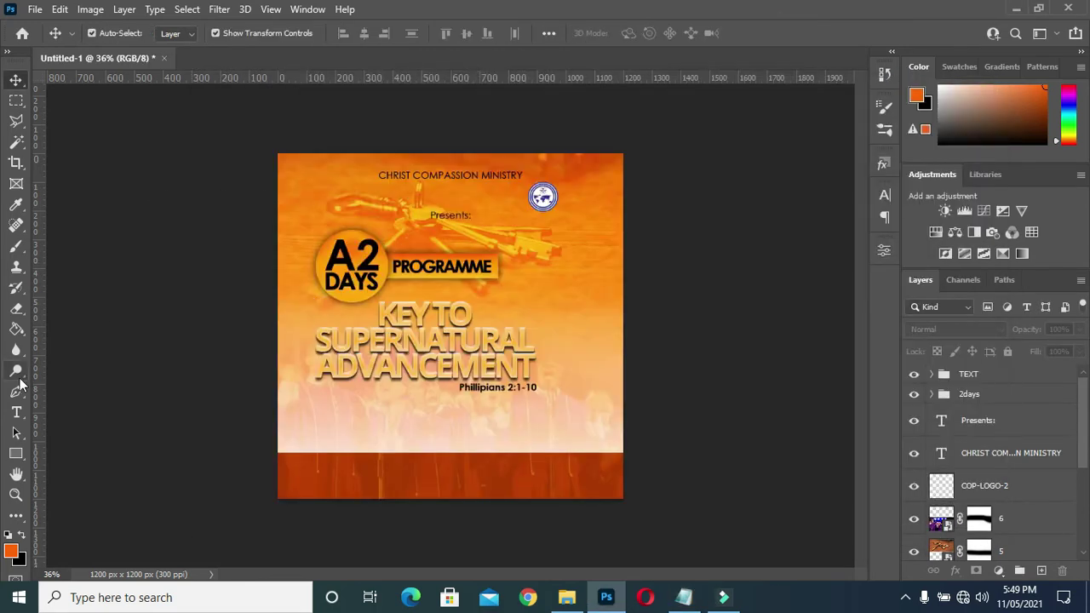
left_click(16, 412)
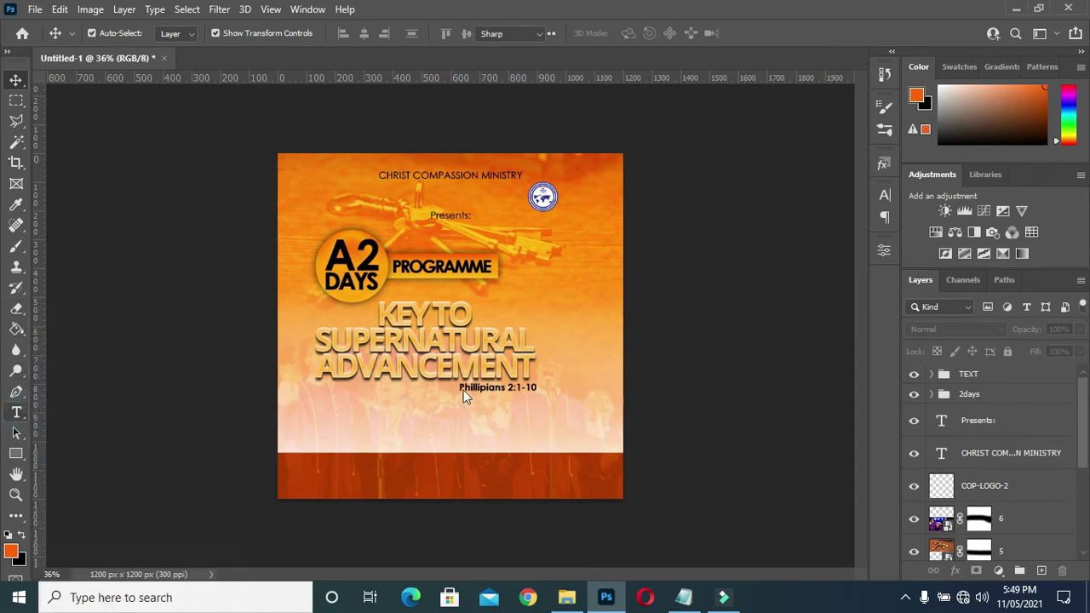
scroll(423, 390, "up", 4)
scroll(441, 368, "up", 1)
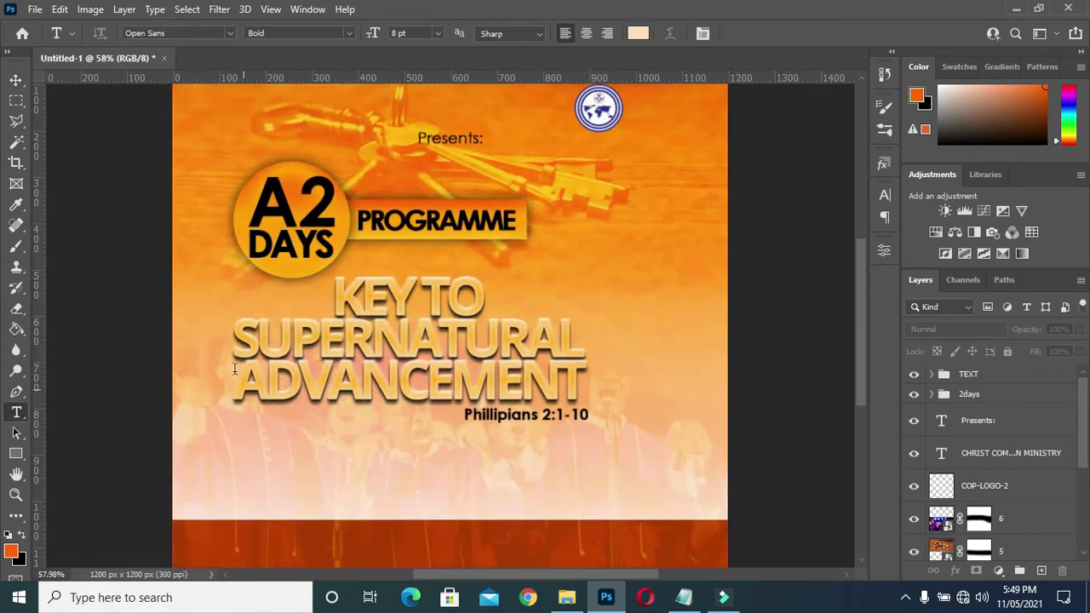
left_click(239, 306)
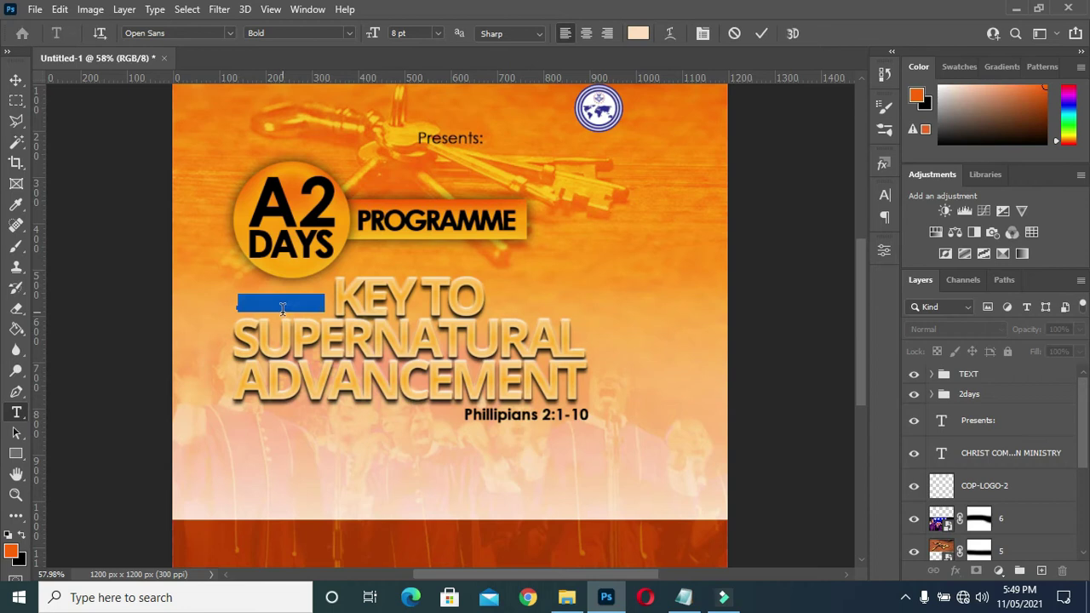
type("THEME")
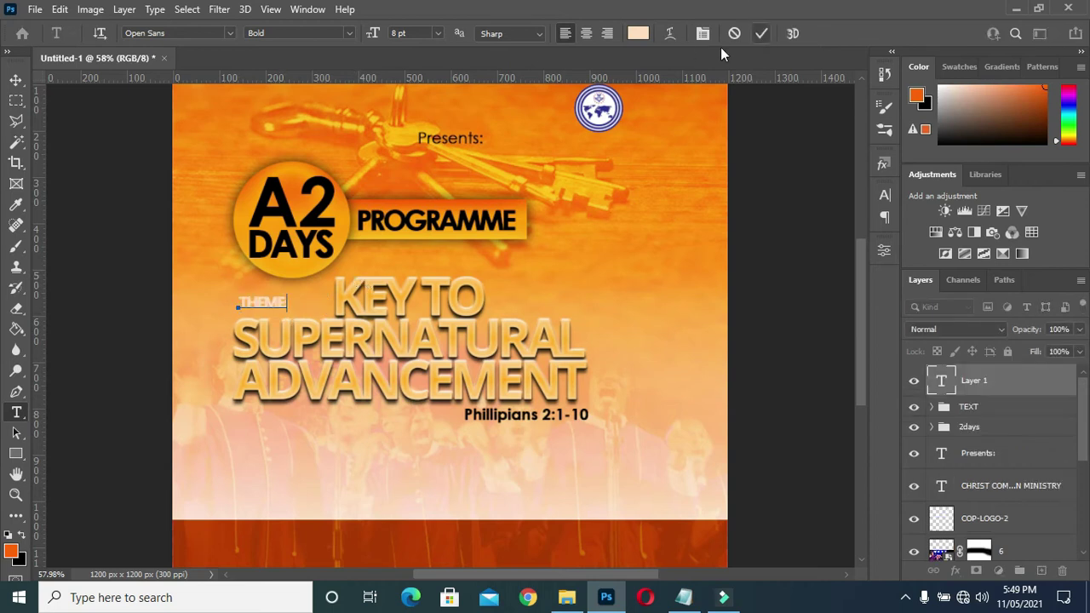
left_click(761, 33)
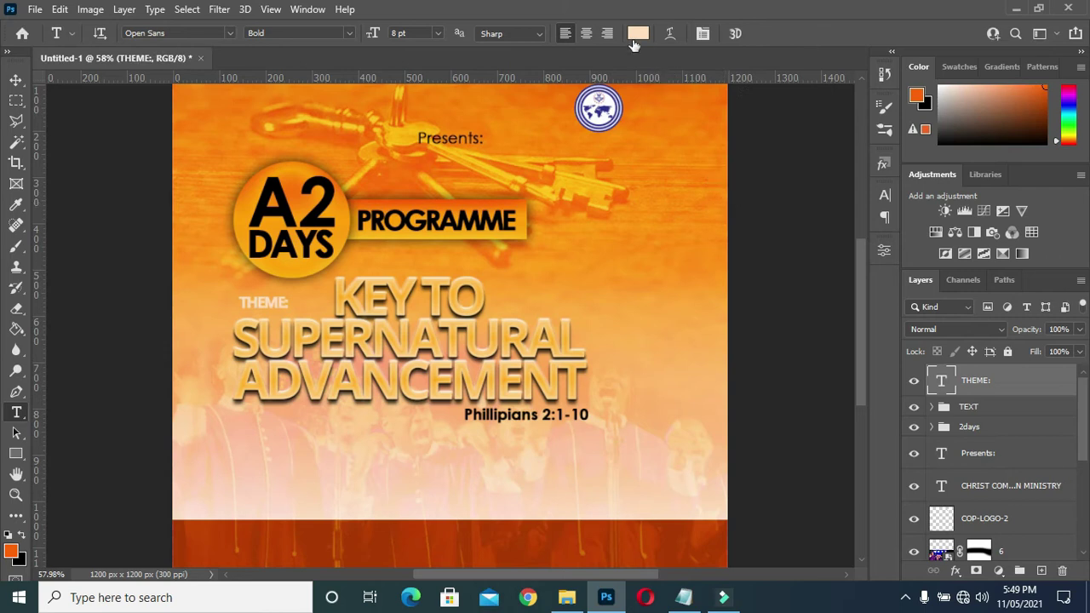
- Colour the THEME: label black (#000000) and nudge it slightly left and down
left_click(638, 33)
left_click(698, 324)
left_click_drag(699, 323, 663, 347)
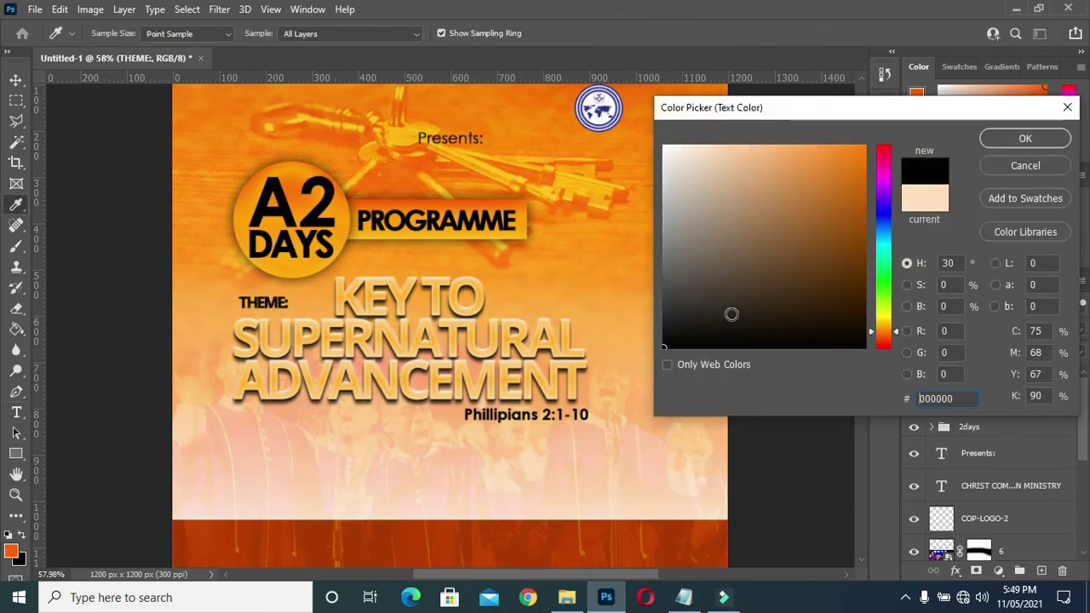
left_click(1022, 139)
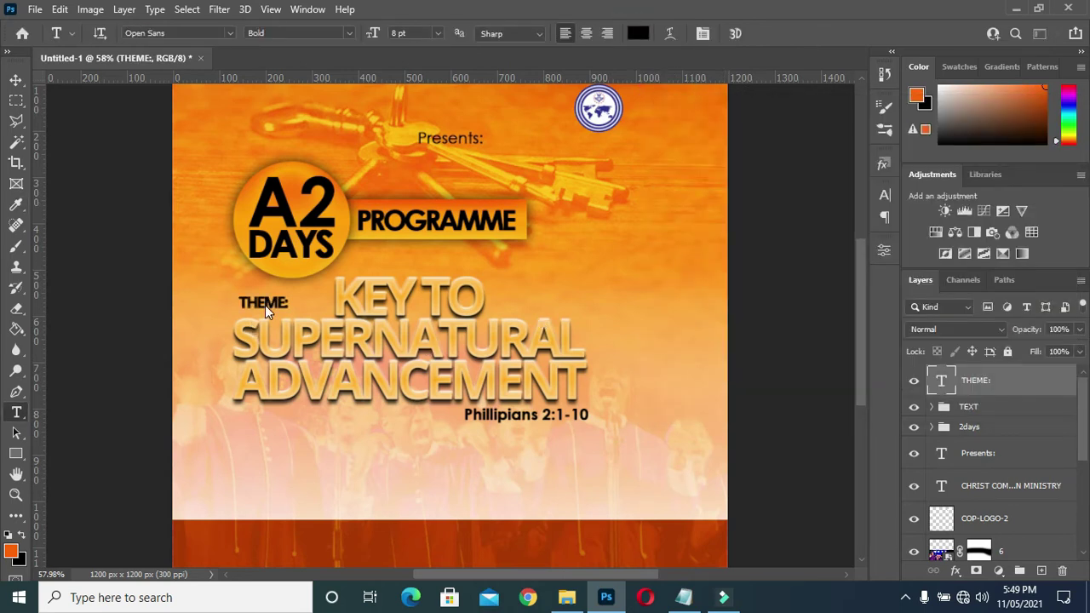
left_click_drag(270, 303, 266, 314)
left_click(16, 79)
- Shrink the TEXT title block slightly with Free Transform
key("ctrl+0")
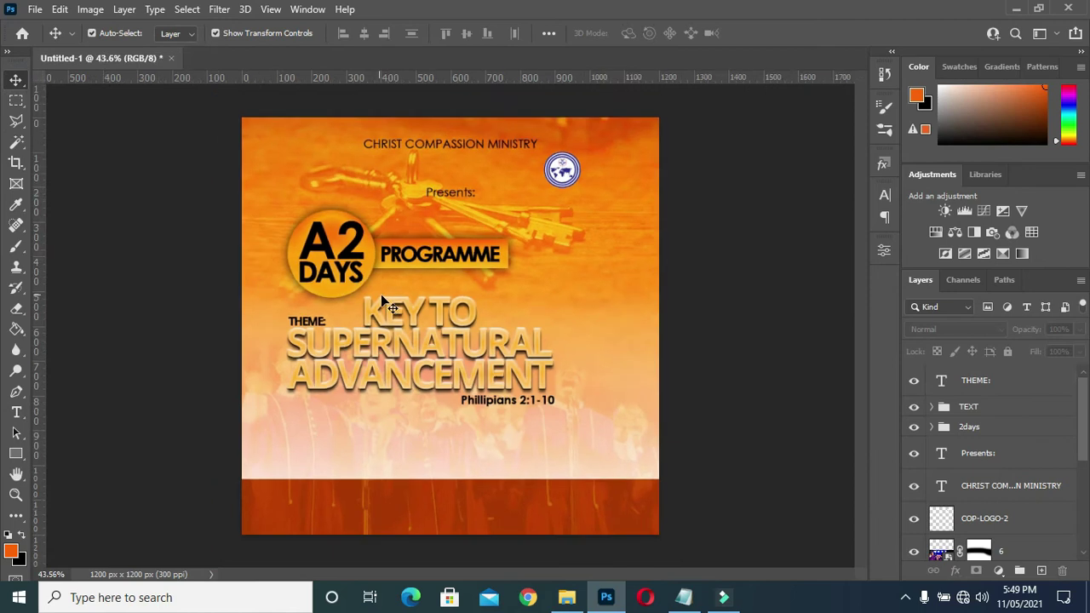
scroll(380, 296, "down", 1)
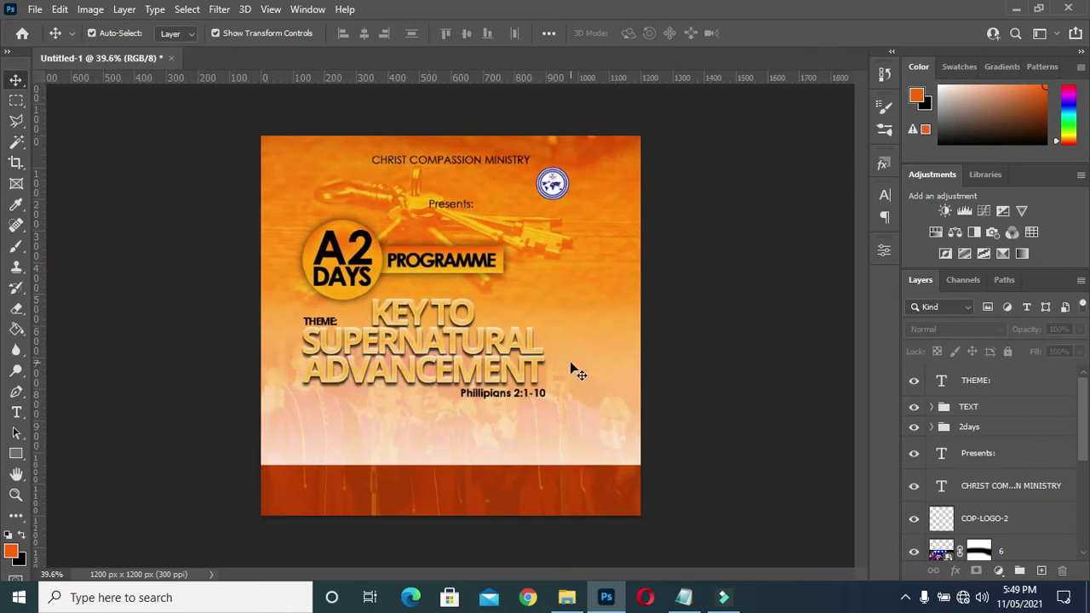
left_click(971, 406)
left_click_drag(544, 399, 520, 398)
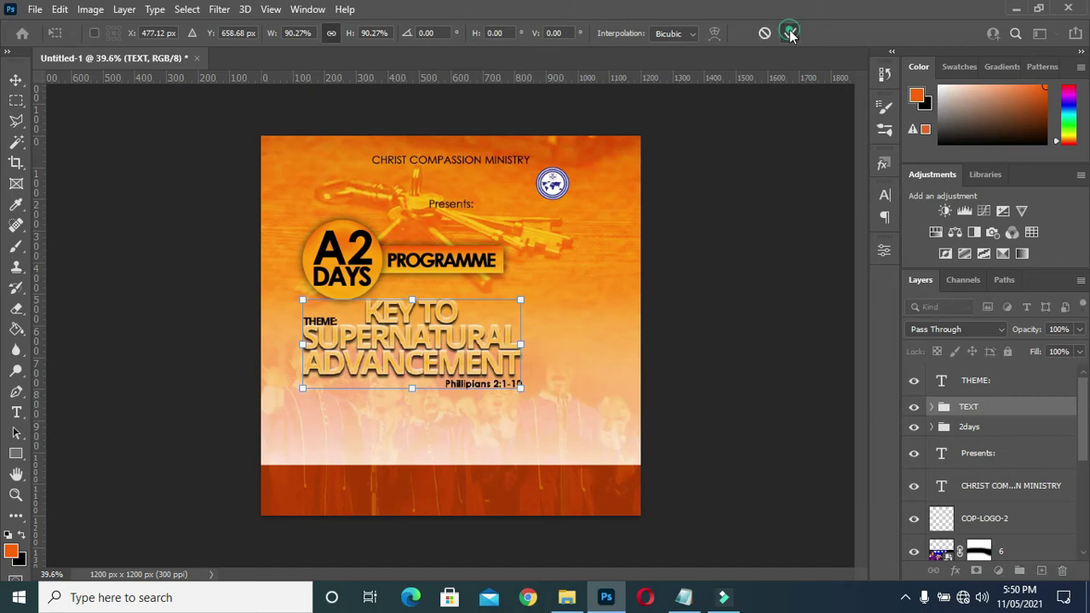
key("Return")
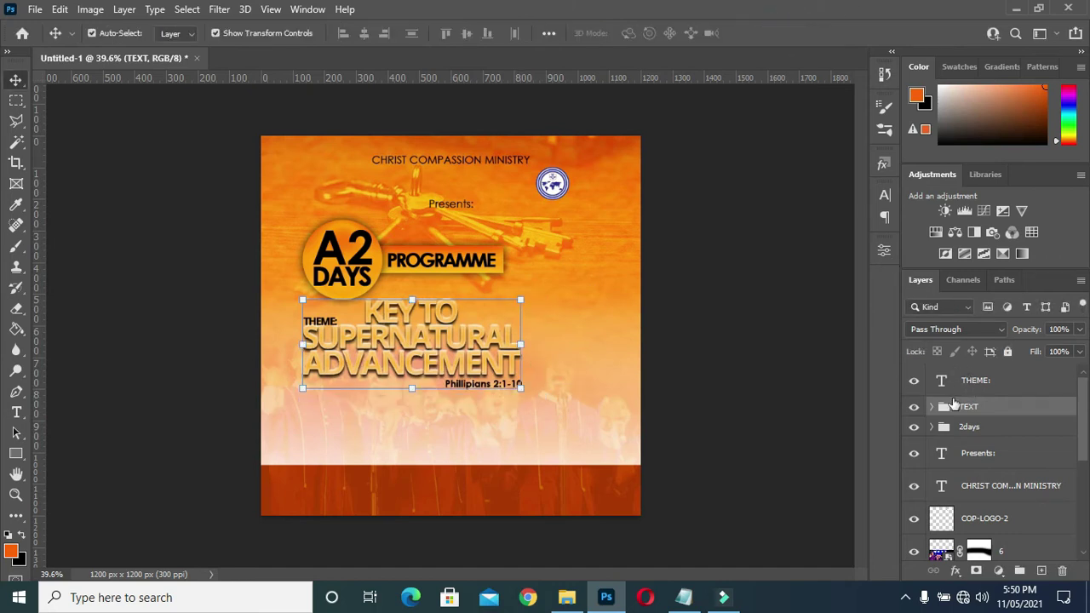
- Move the THEME: layer into the TEXT group and make it active
left_click(934, 410)
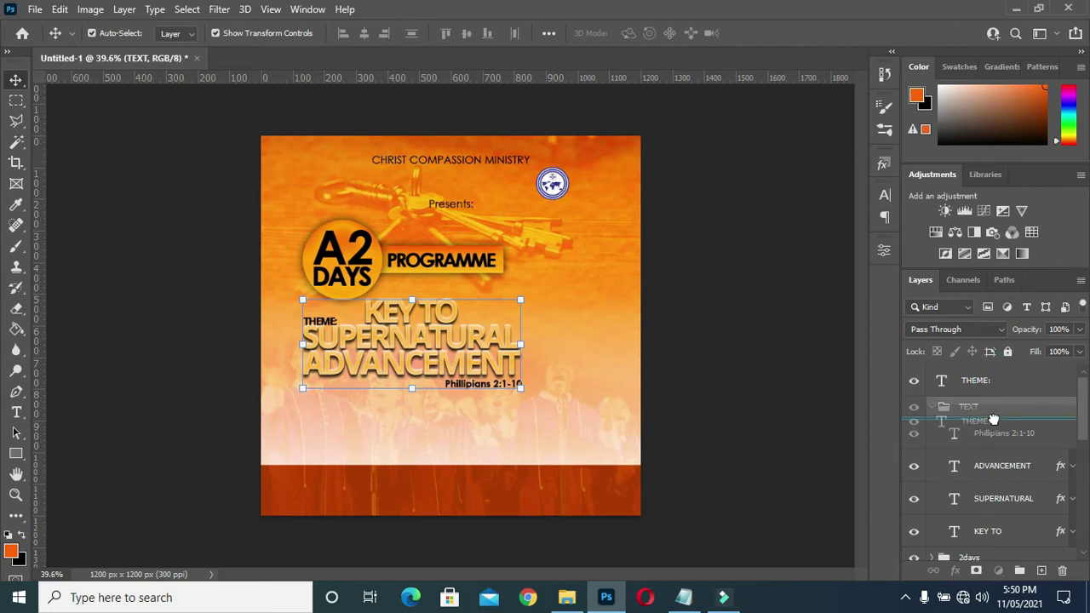
left_click_drag(979, 379, 949, 411)
key("alt+bracketright")
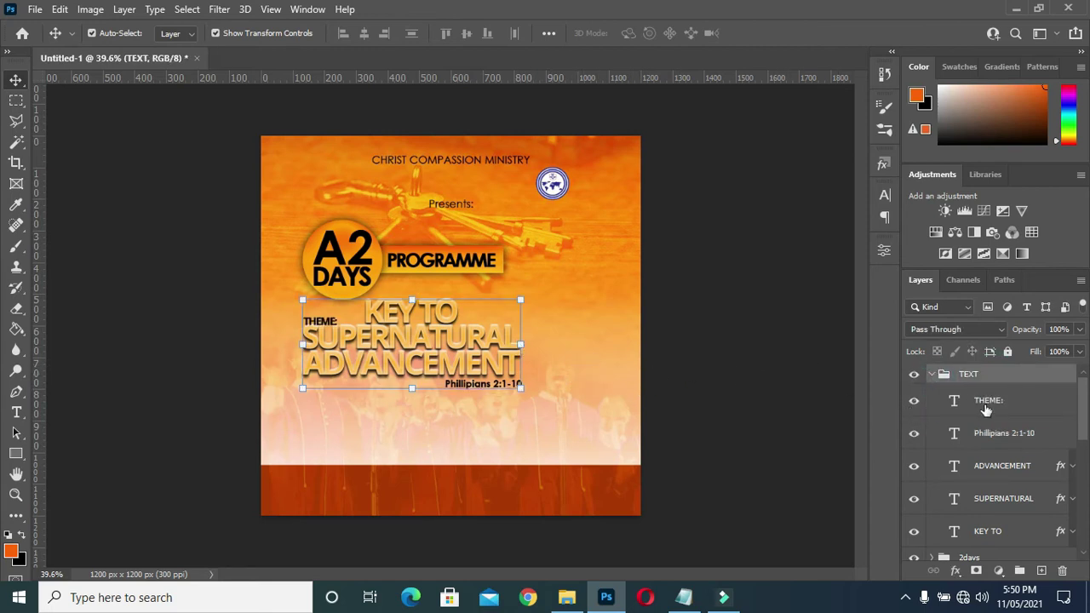
left_click(1001, 409)
left_click(1002, 410)
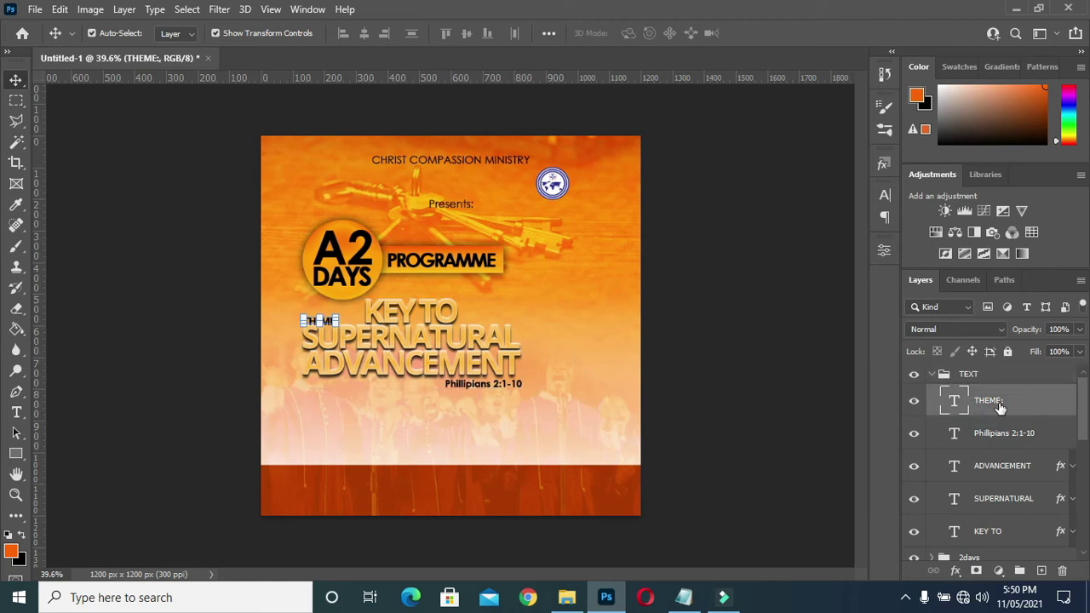
- Enlarge the THEME: label to about 112% and commit the transform
double_click(324, 321)
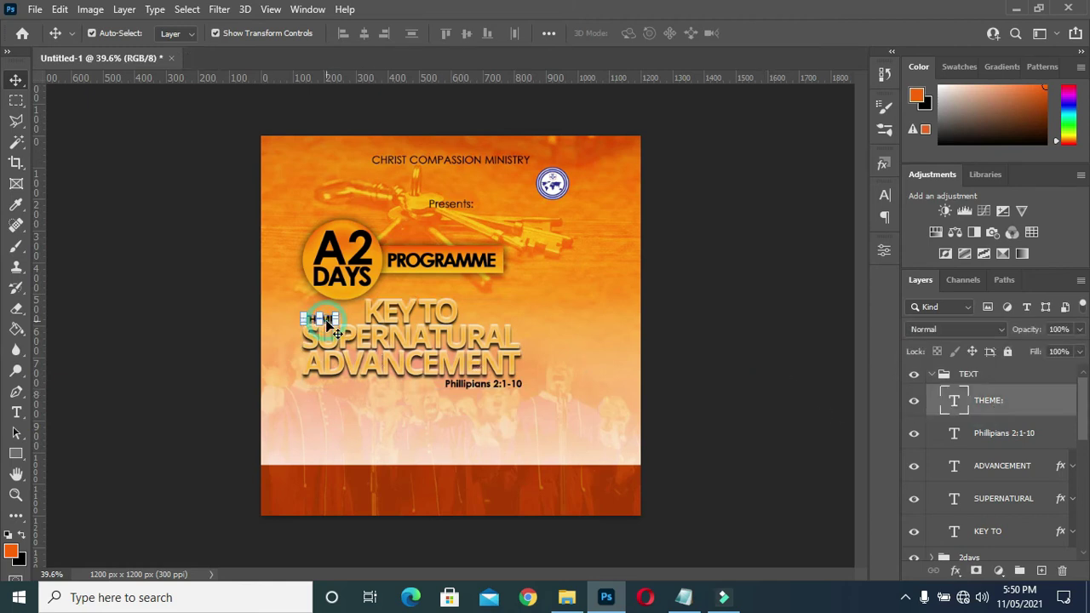
left_click(695, 361)
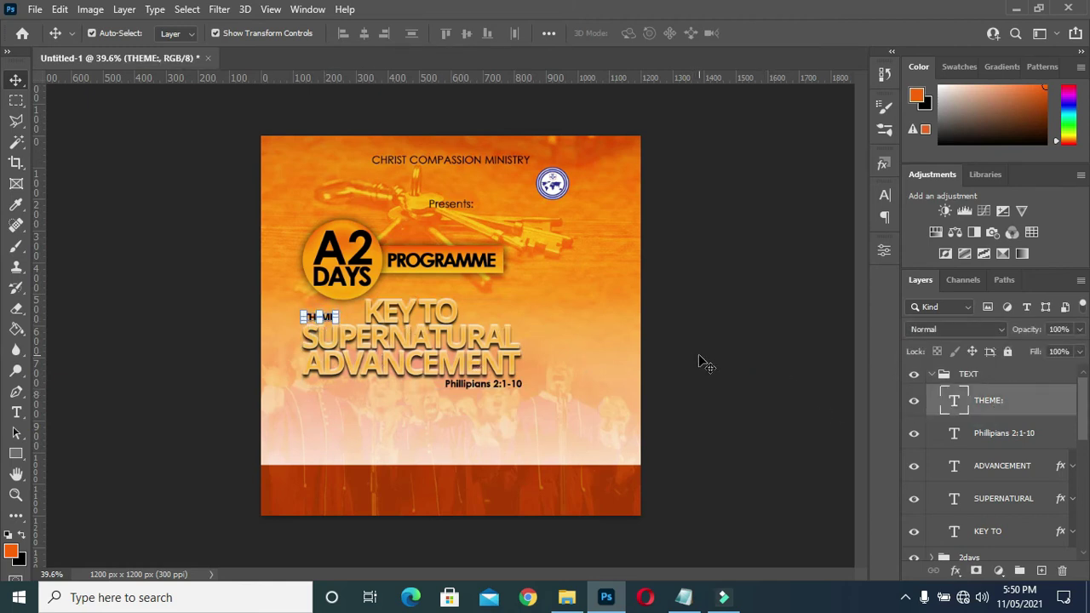
left_click(646, 319)
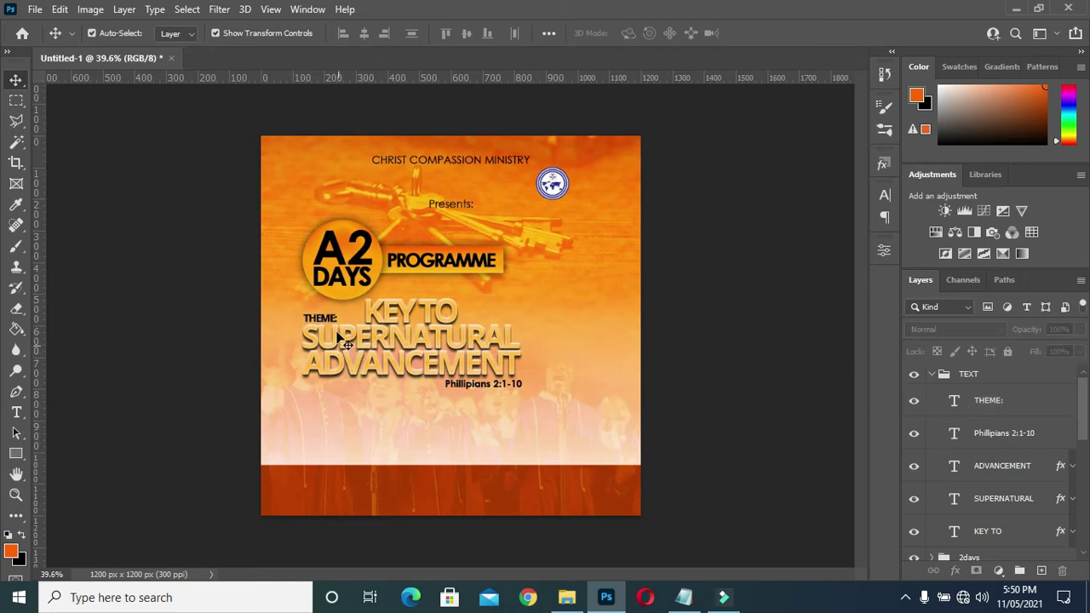
scroll(340, 354, "up", 5)
left_click(306, 310)
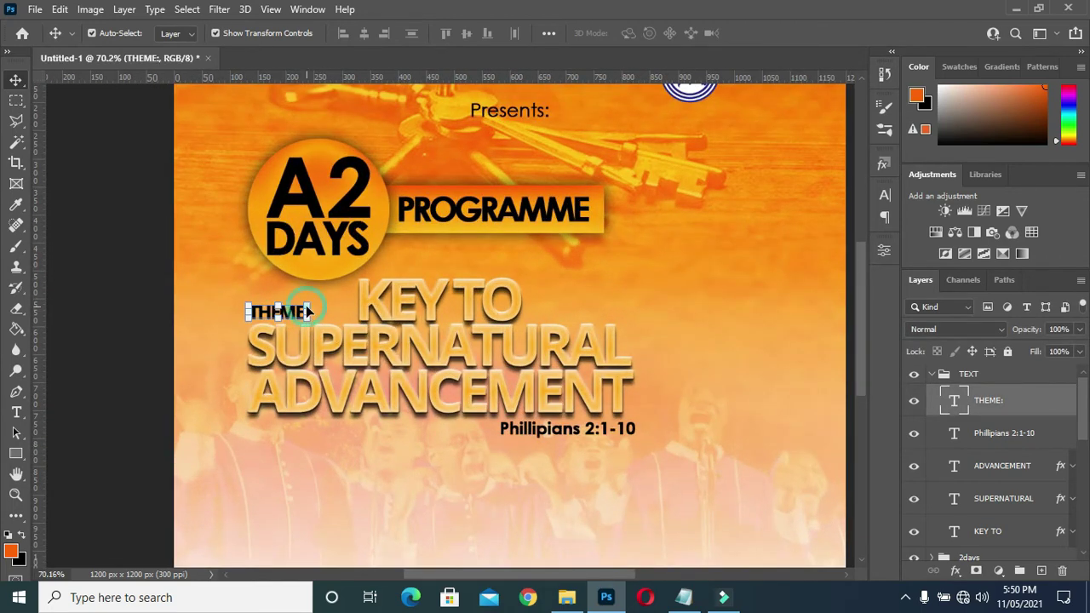
left_click(309, 303)
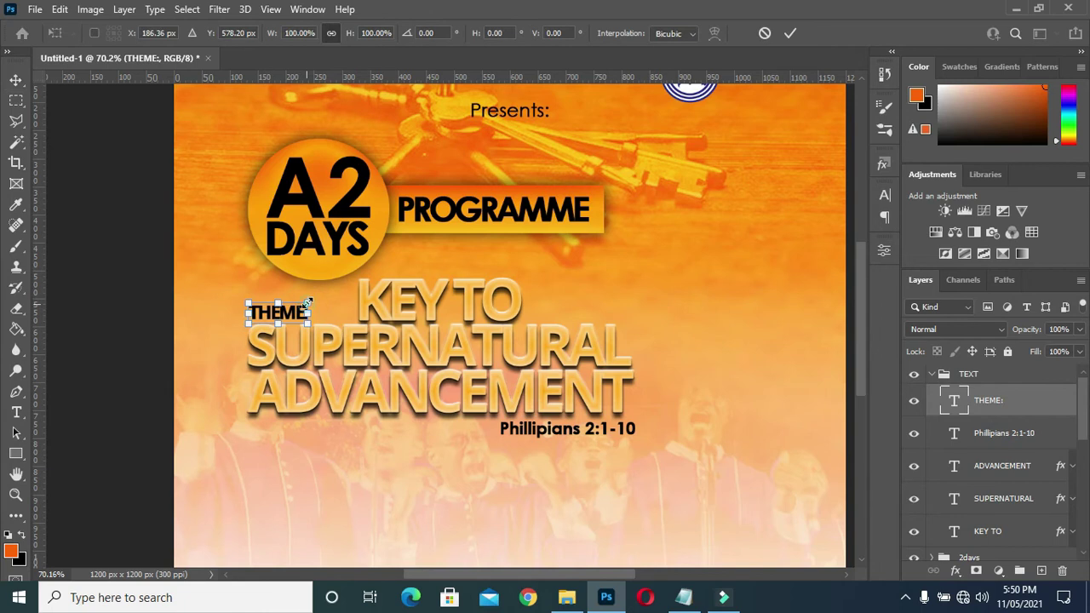
left_click_drag(308, 303, 317, 300)
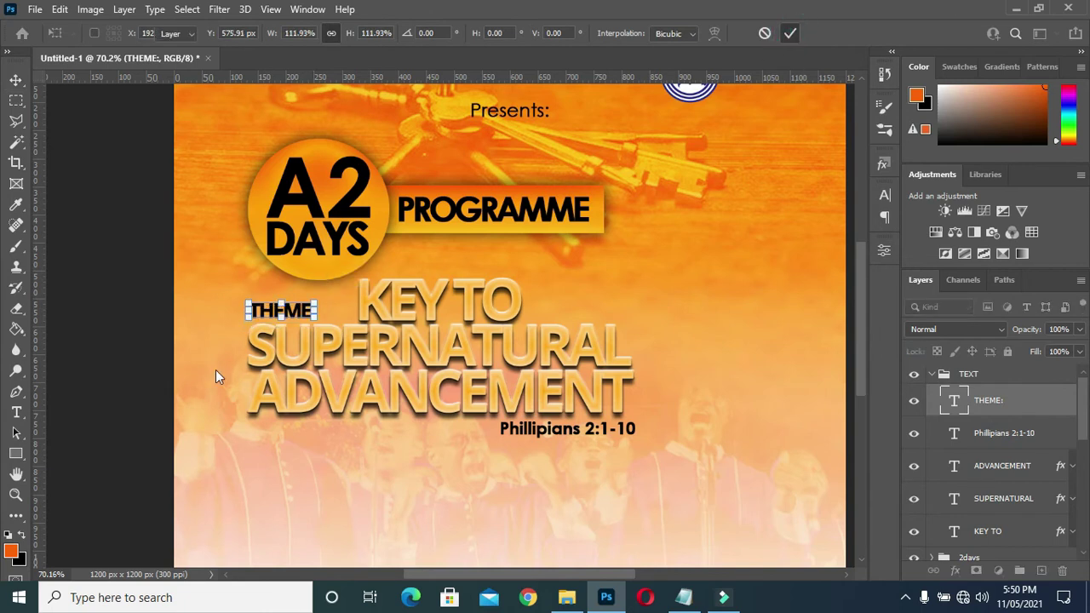
left_click(139, 365)
left_click(106, 370)
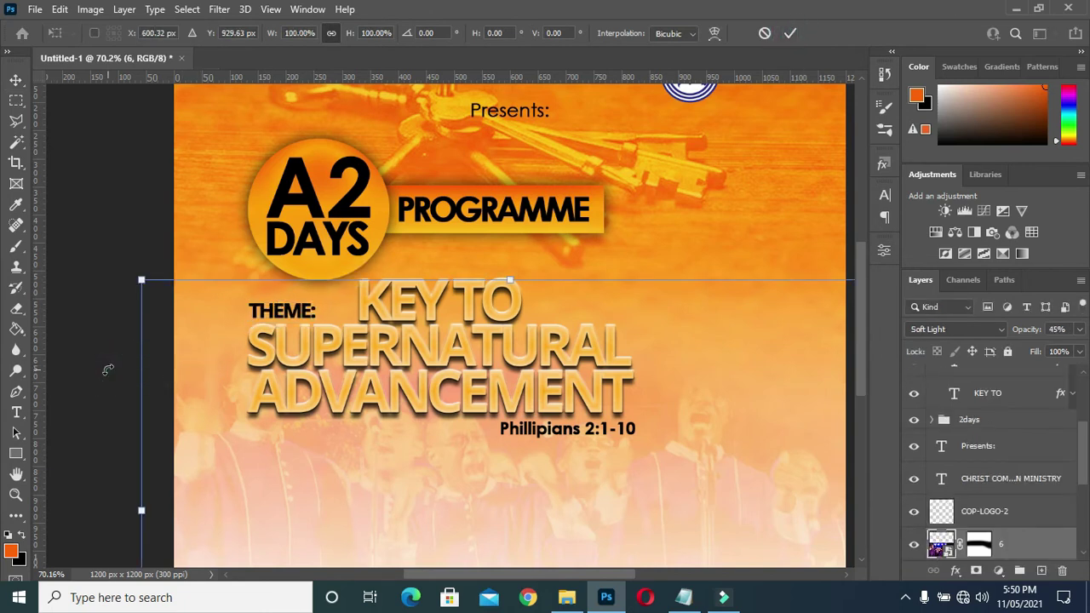
key("Return")
- Open the flyer images folder and drag the pastor's portrait onto the flyer
key("ctrl+0")
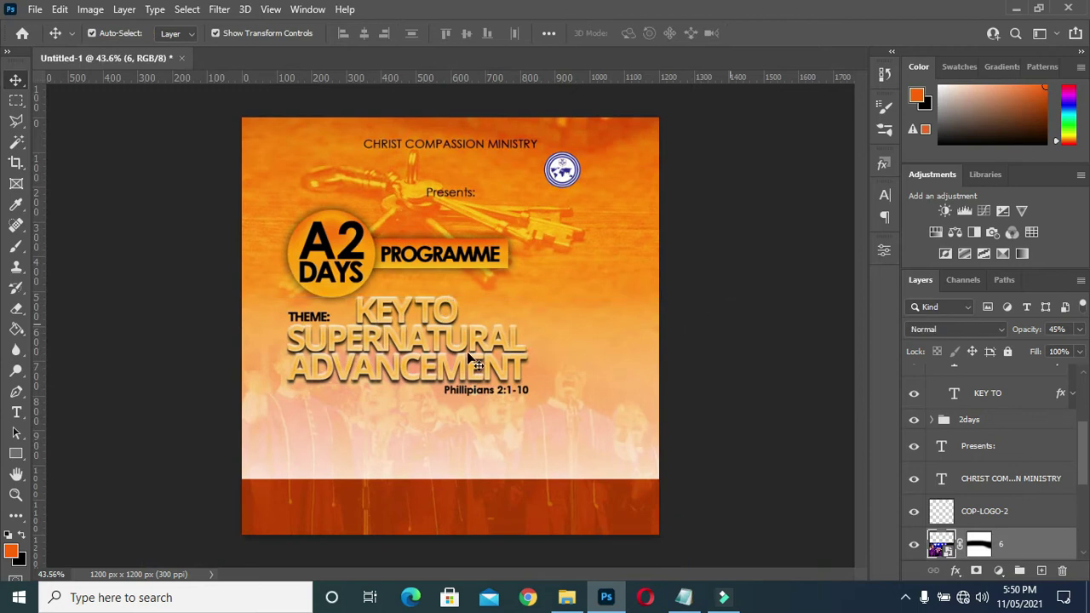
scroll(475, 362, "up", 1)
scroll(732, 362, "down", 1)
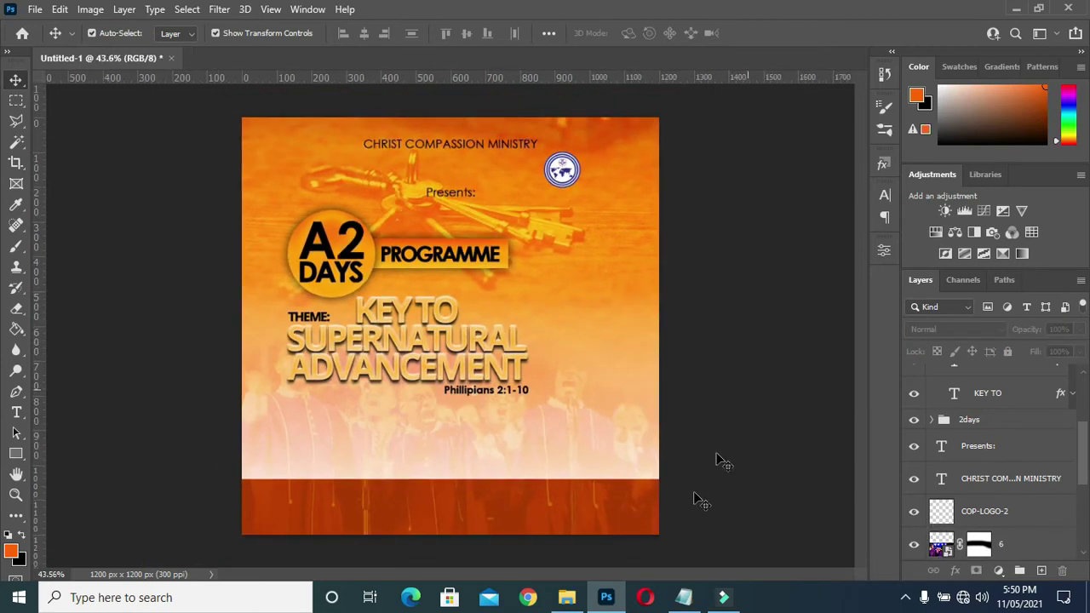
left_click(562, 603)
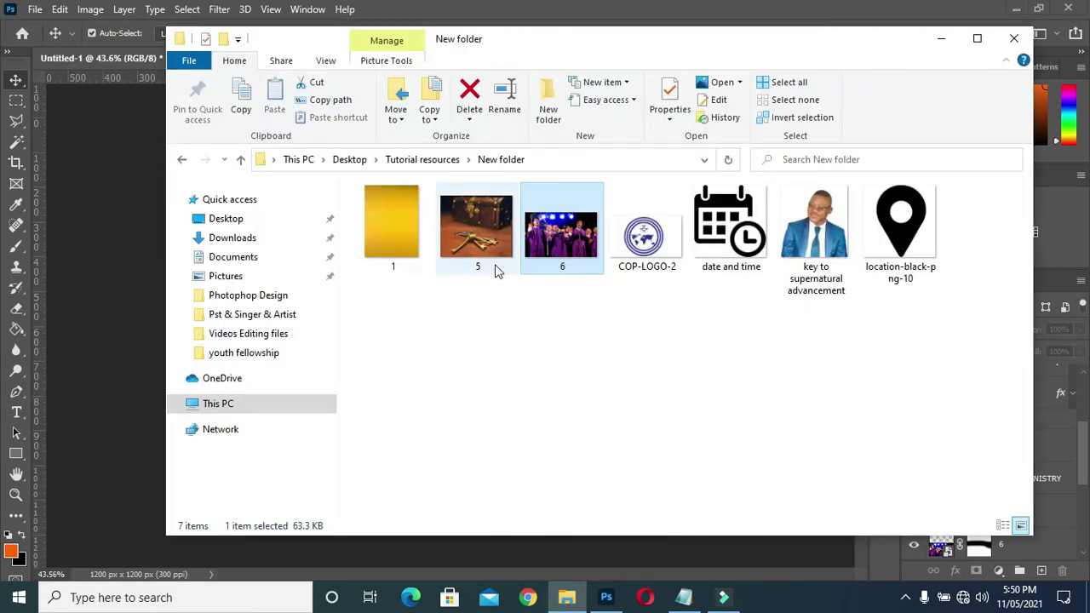
left_click(824, 249)
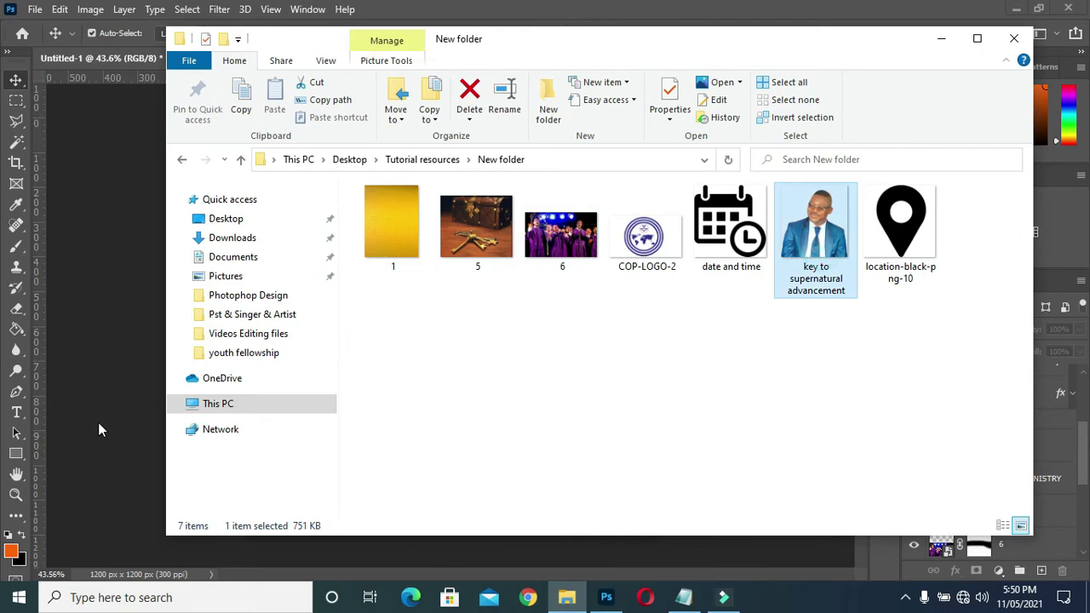
left_click_drag(824, 248, 647, 381)
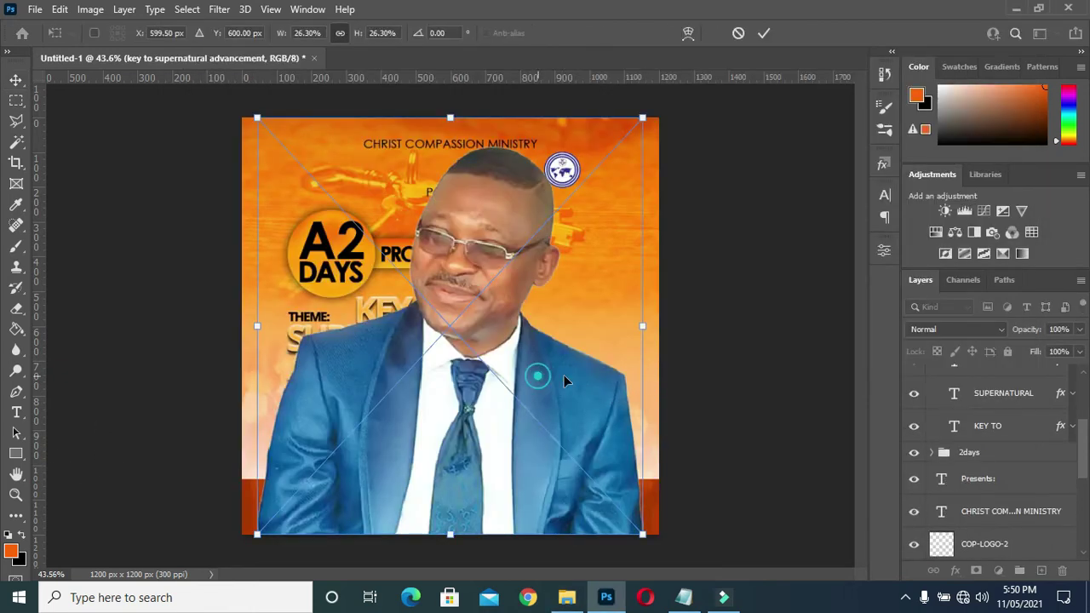
- Scale the pastor's portrait to about 15% and place it in the lower-right corner
left_click_drag(541, 381, 601, 416)
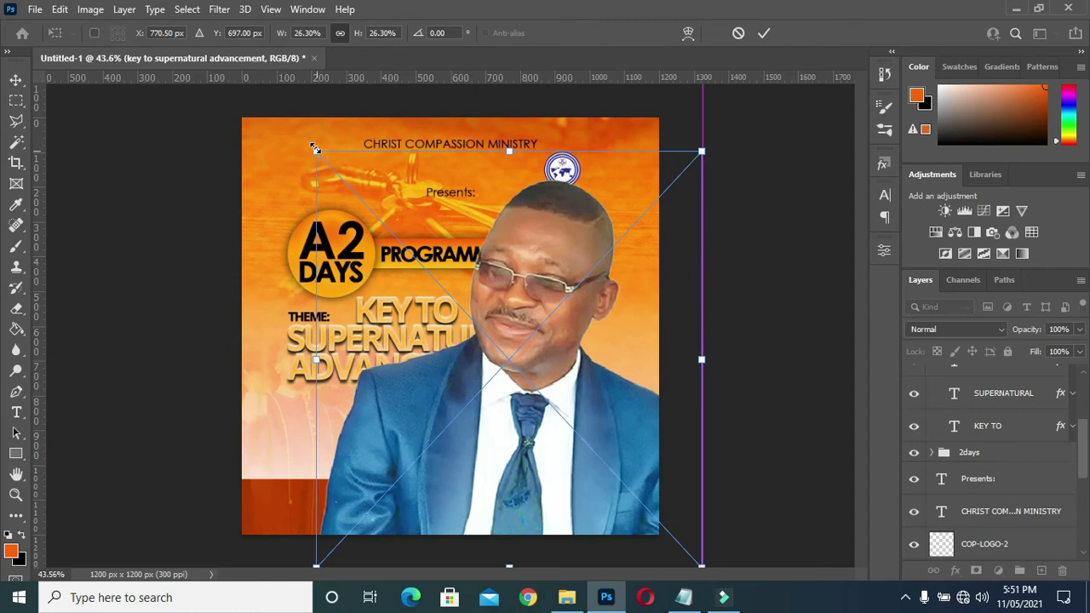
left_click_drag(315, 149, 471, 321)
left_click_drag(573, 456, 552, 417)
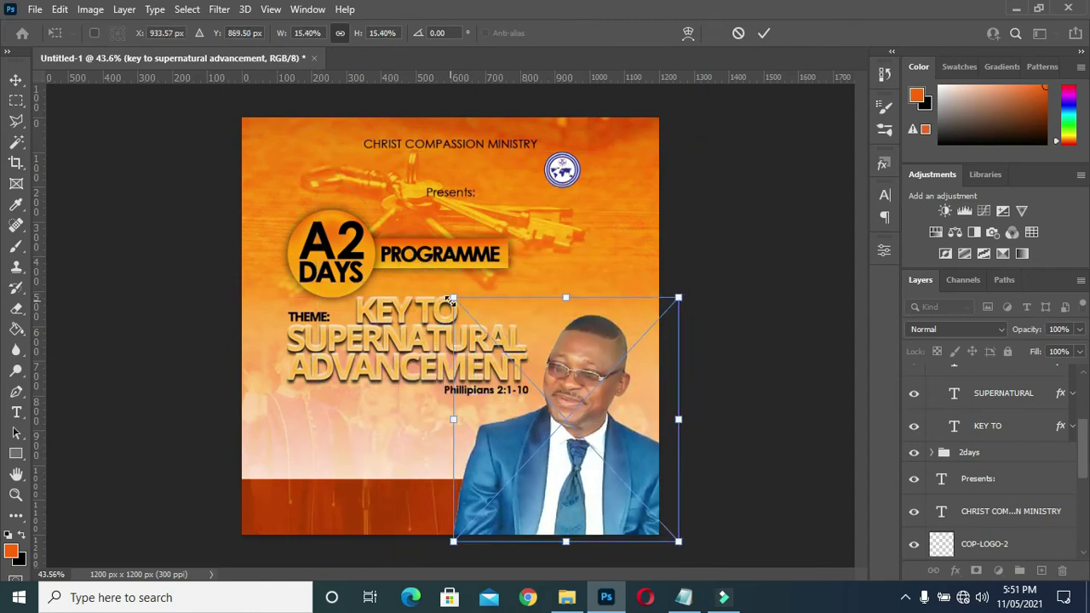
left_click_drag(456, 299, 461, 312)
left_click(764, 32)
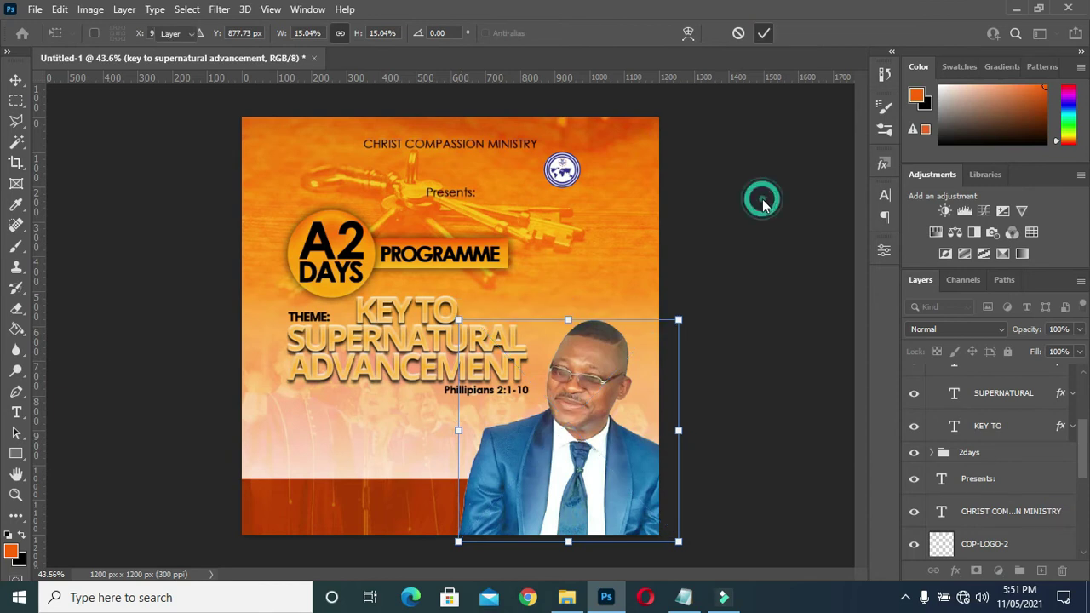
scroll(657, 349, "down", 1)
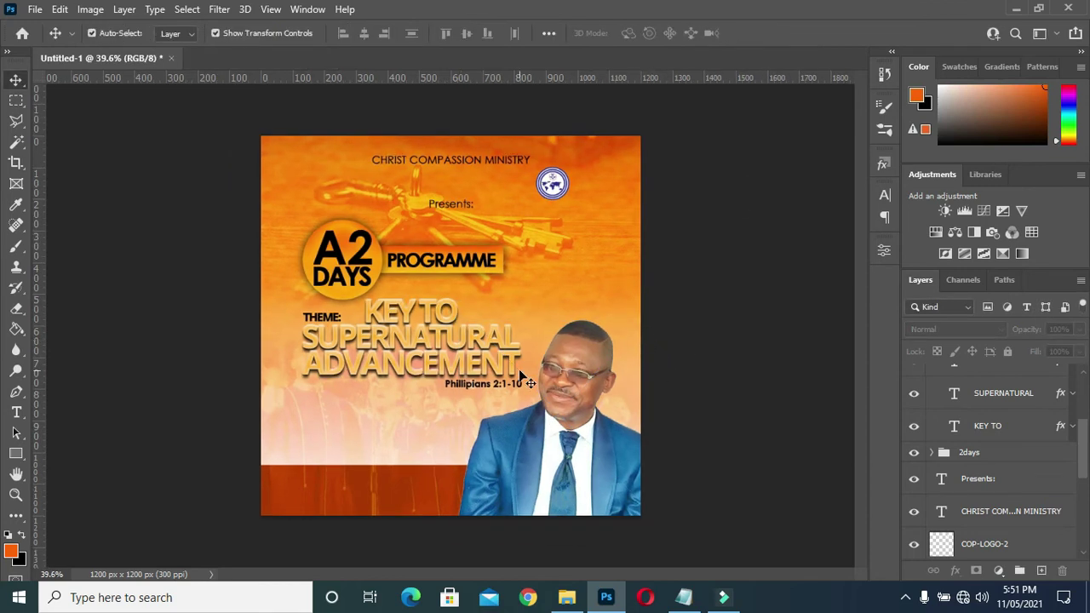
- Draw an orange rectangle bar across the portrait's chest
left_click(586, 385)
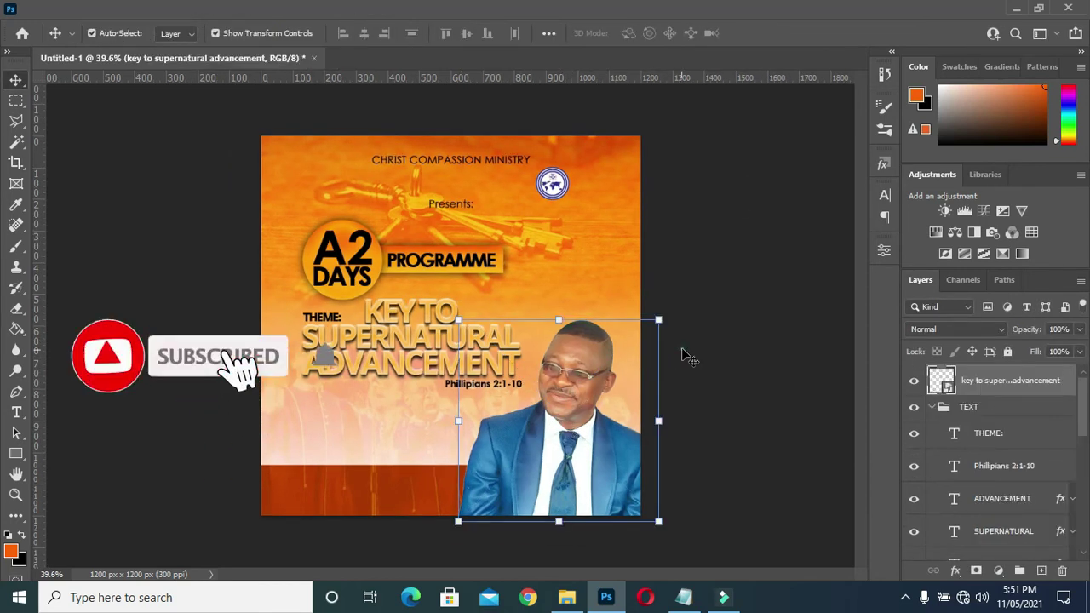
left_click(669, 413)
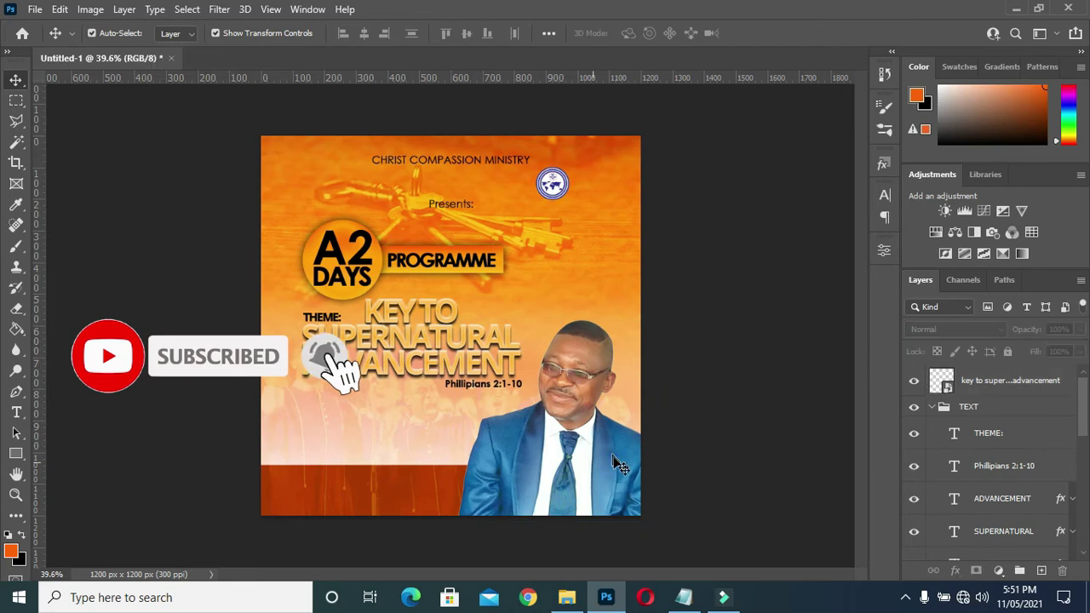
left_click(20, 456)
left_click_drag(483, 455, 551, 465)
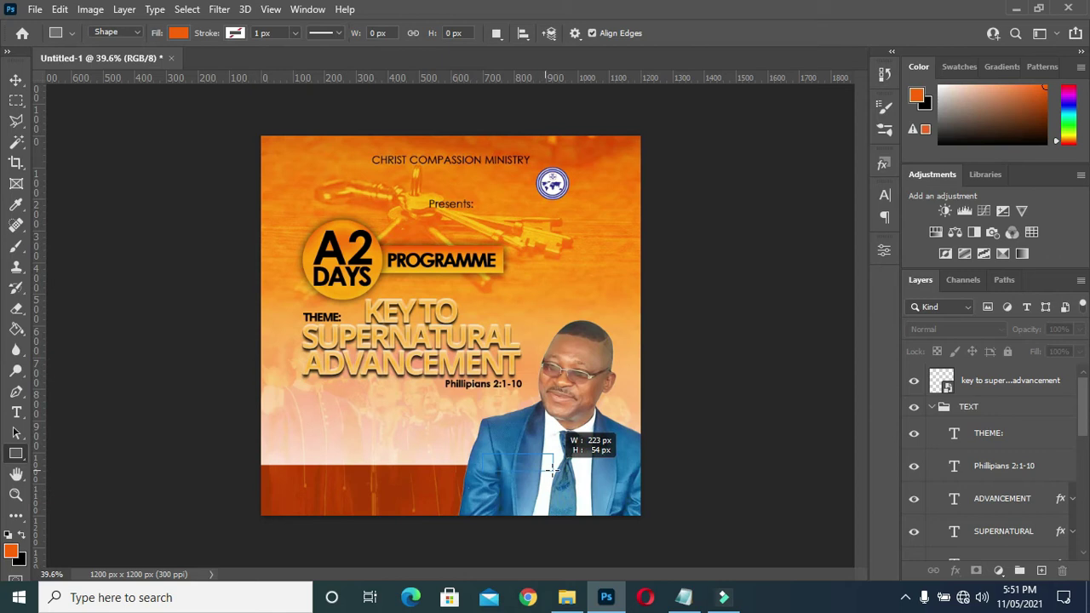
left_click_drag(552, 468, 554, 467)
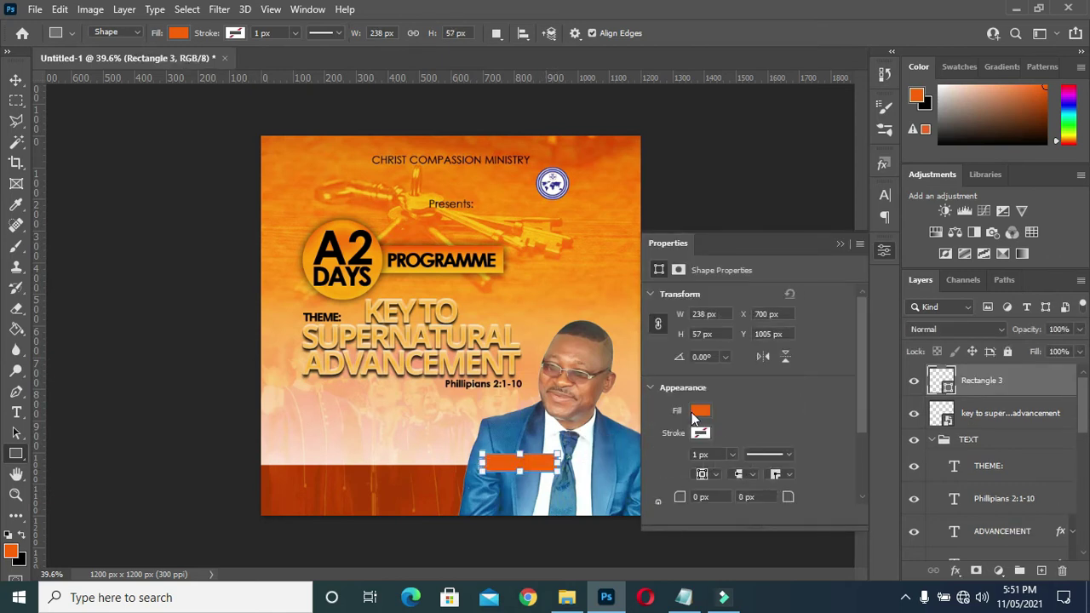
left_click(840, 244)
- Position the orange bar over the portrait and fade it to 66% opacity
left_click(16, 79)
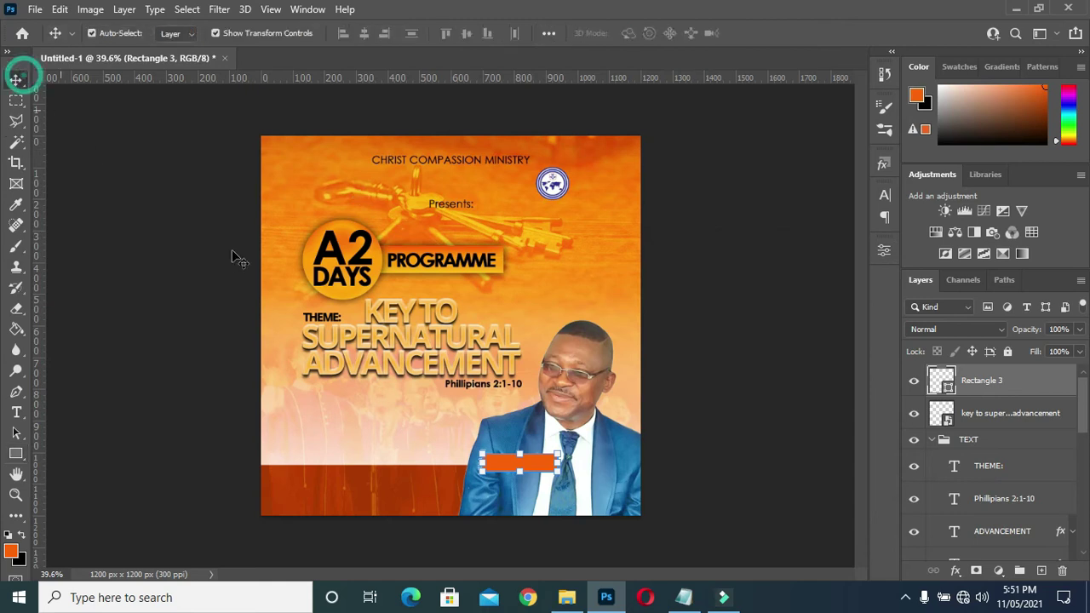
left_click_drag(501, 467, 491, 452)
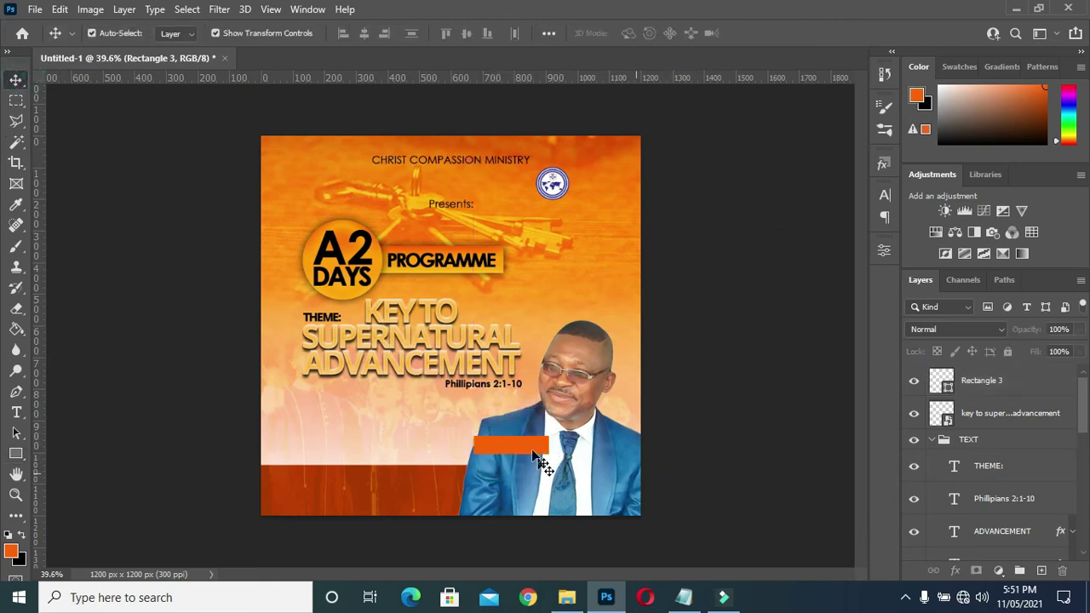
mouse_move(1025, 329)
left_mouse_down()
mouse_move(990, 335)
mouse_move(1028, 338)
left_mouse_up()
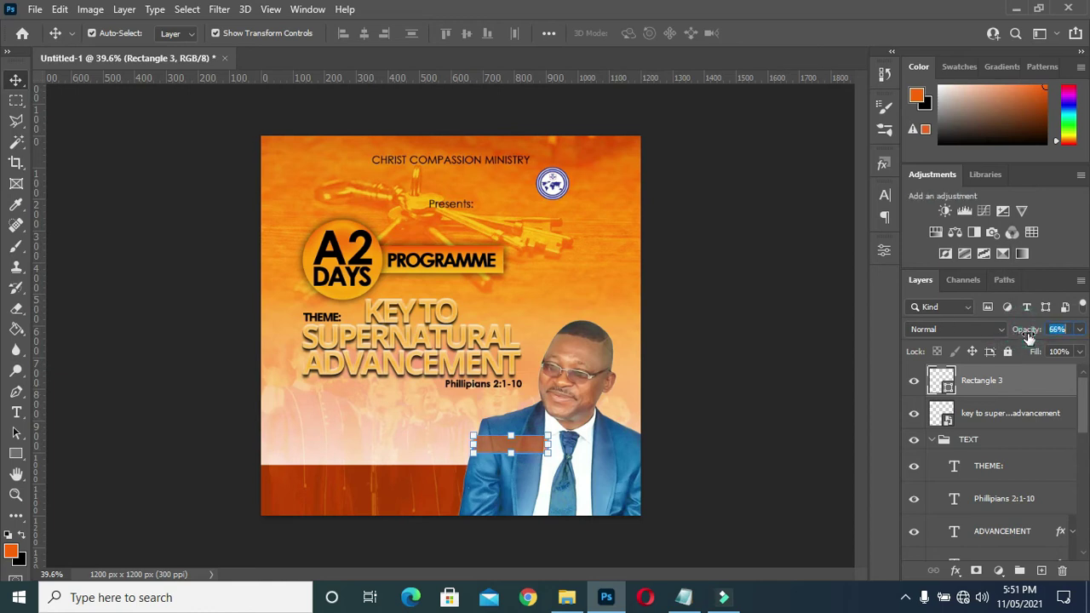
left_click(729, 409)
- Copy the word PASTOR from the flyer notes
left_click(684, 596)
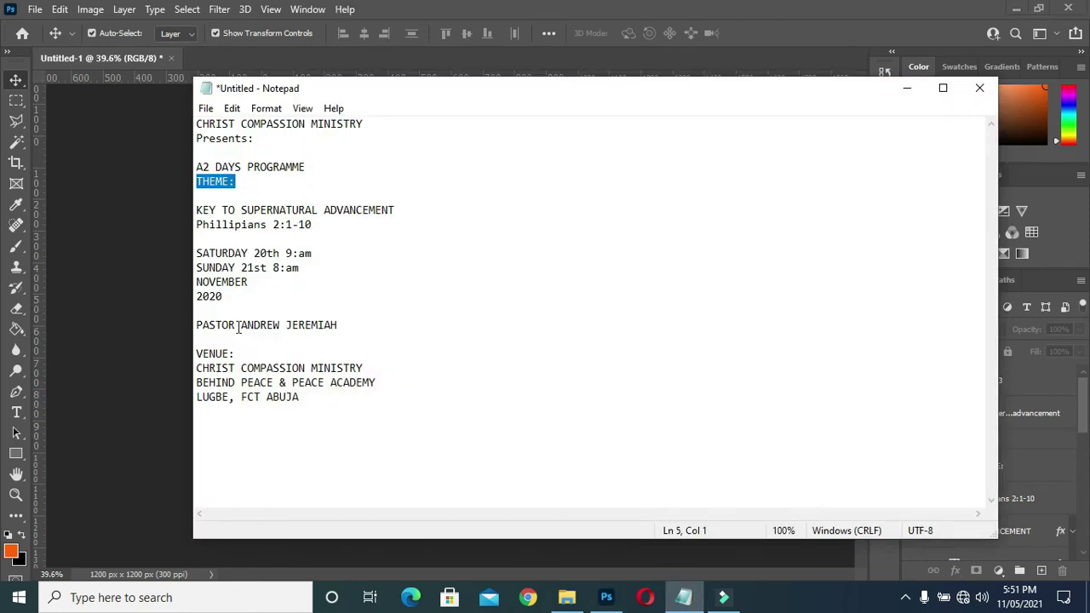
left_click_drag(238, 328, 194, 326)
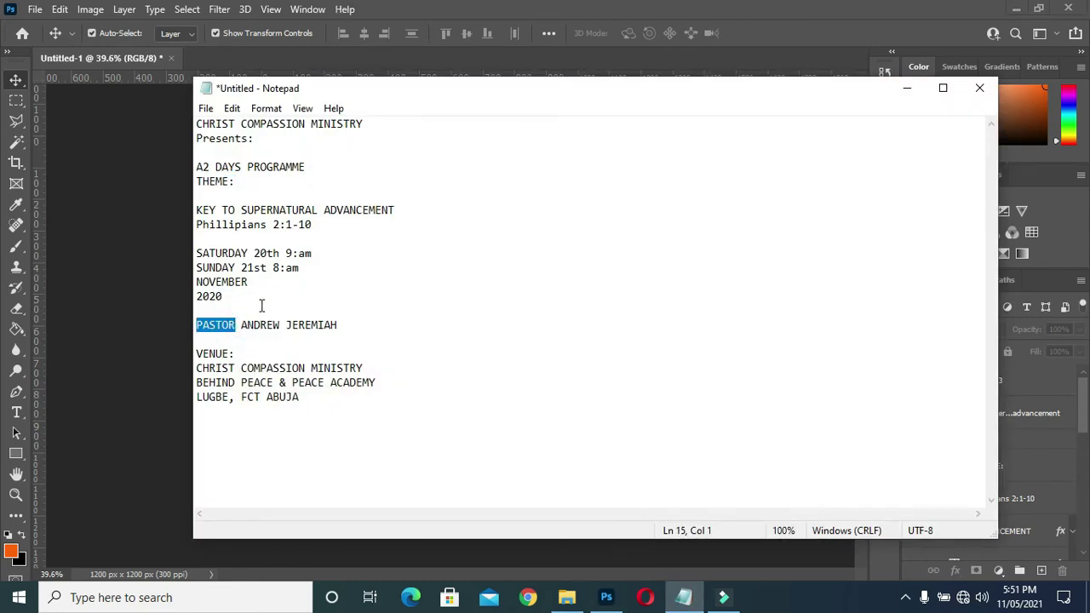
left_click(905, 92)
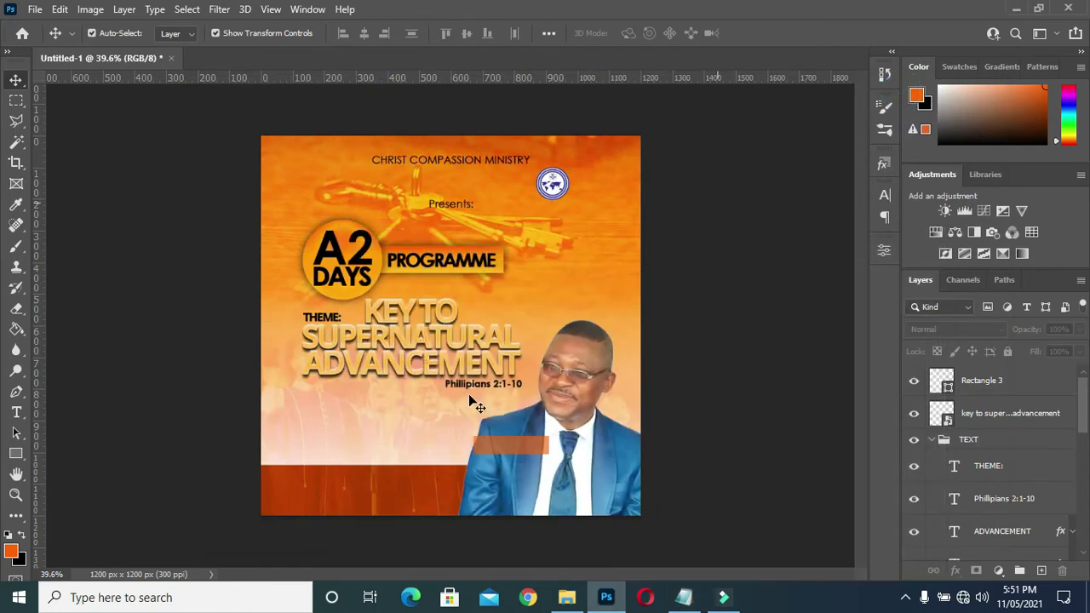
- Add a PASTOR text line above the orange bar
scroll(368, 351, "up", 1)
left_click(16, 411)
scroll(521, 449, "up", 1)
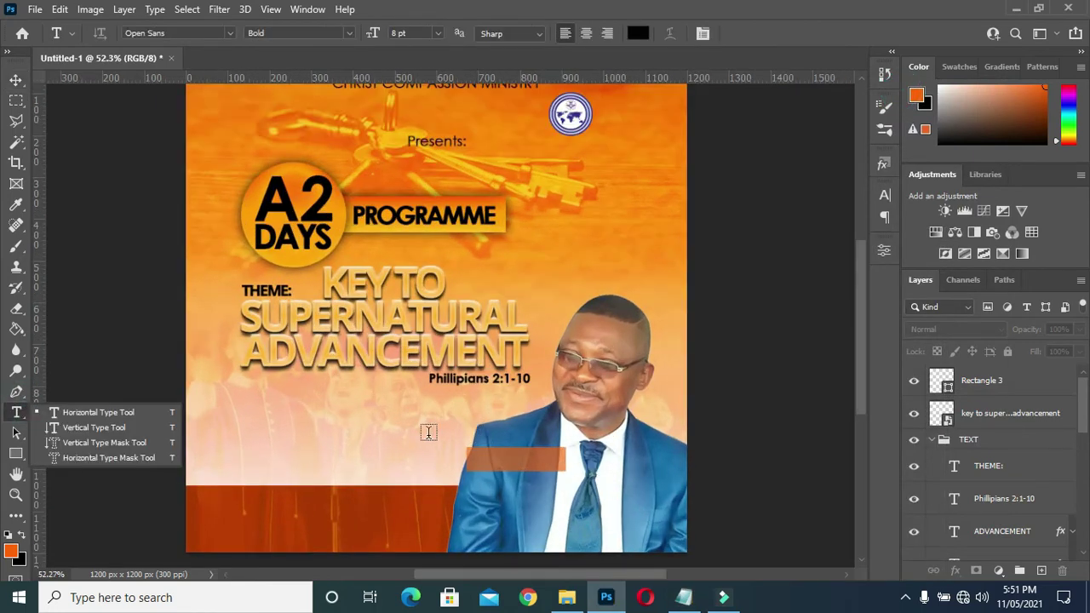
left_click(478, 436)
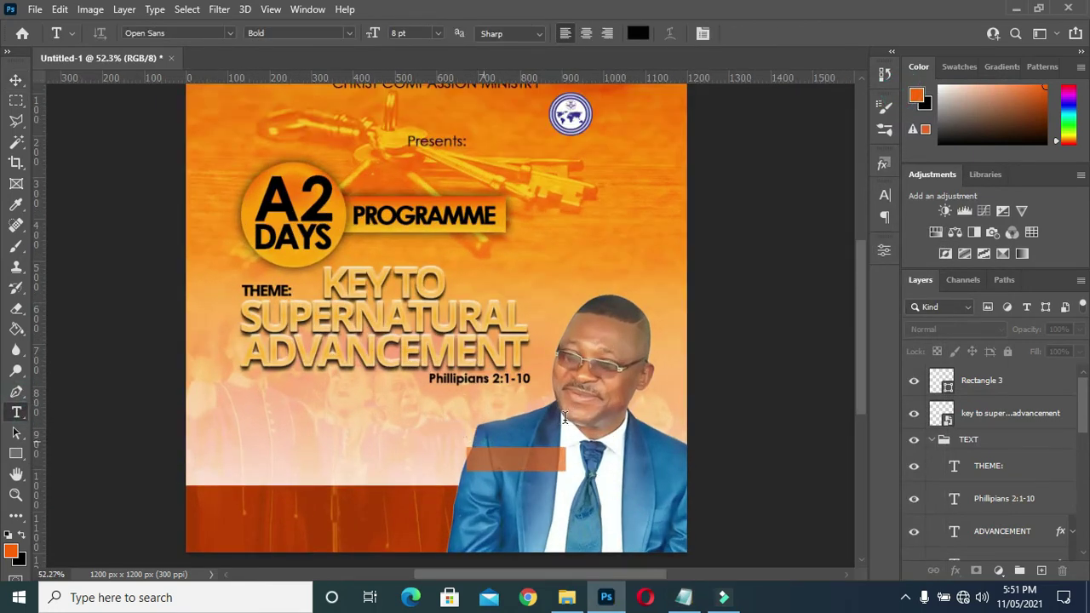
left_click(485, 437)
type("PASTOR")
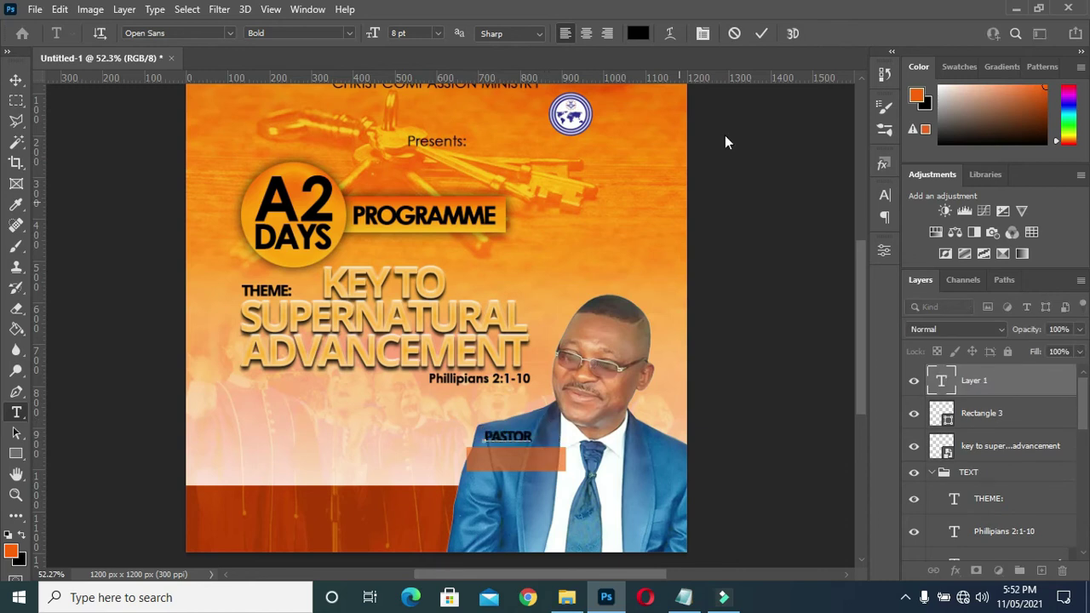
left_click(761, 33)
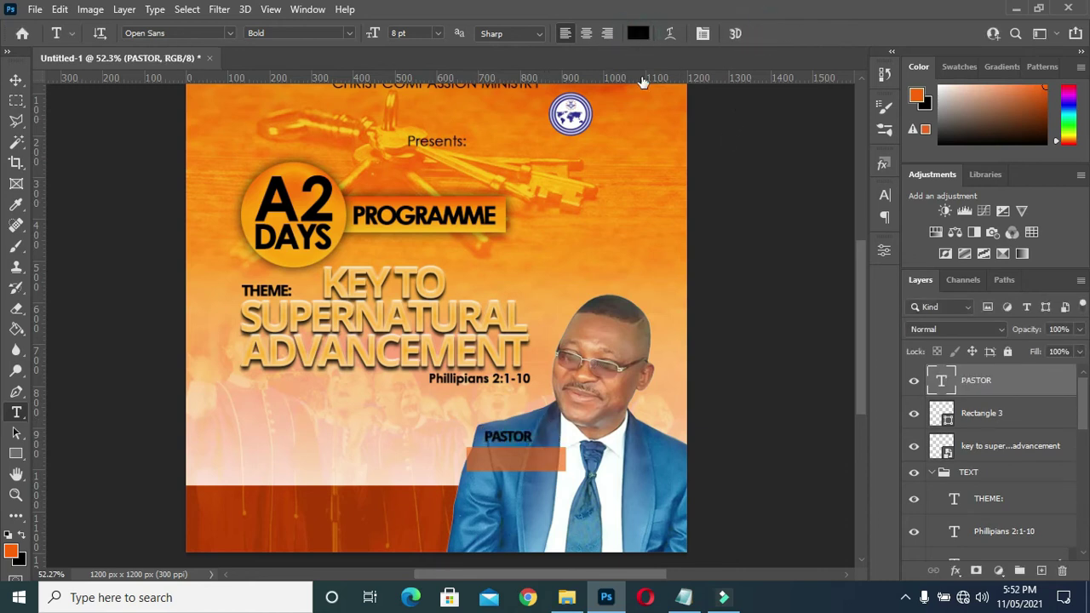
- Make the PASTOR text white in Open Sans Semibold
left_click(638, 33)
left_click(664, 146)
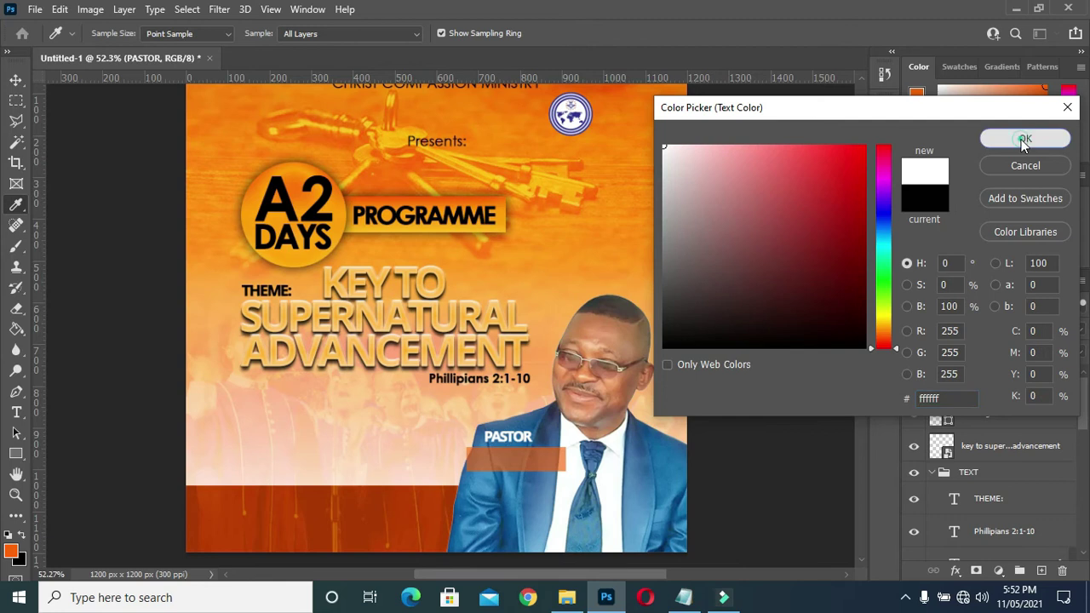
left_click(1024, 142)
left_click(336, 33)
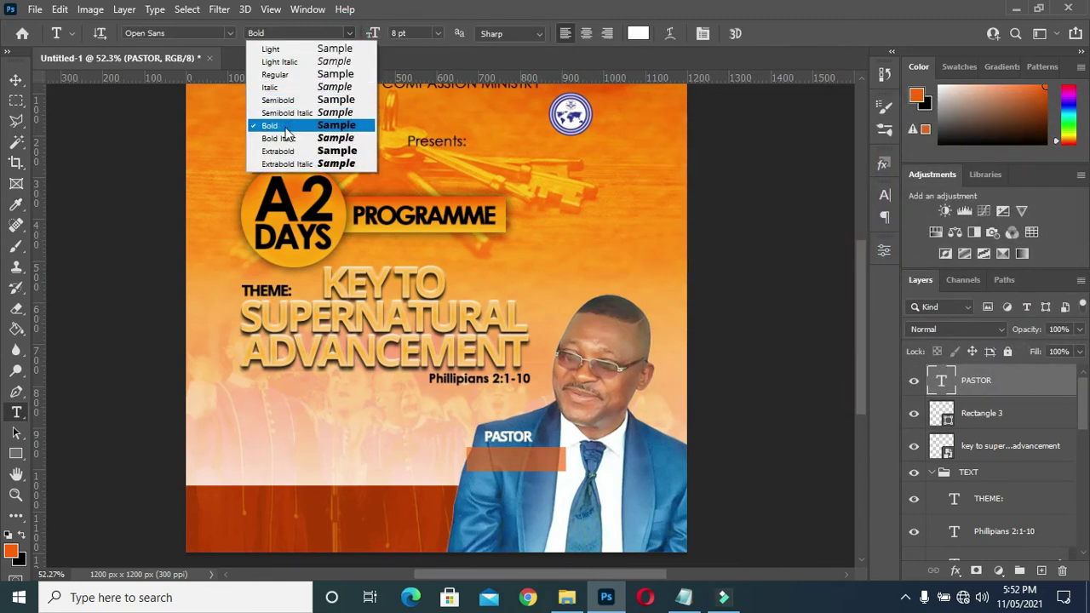
left_click(290, 100)
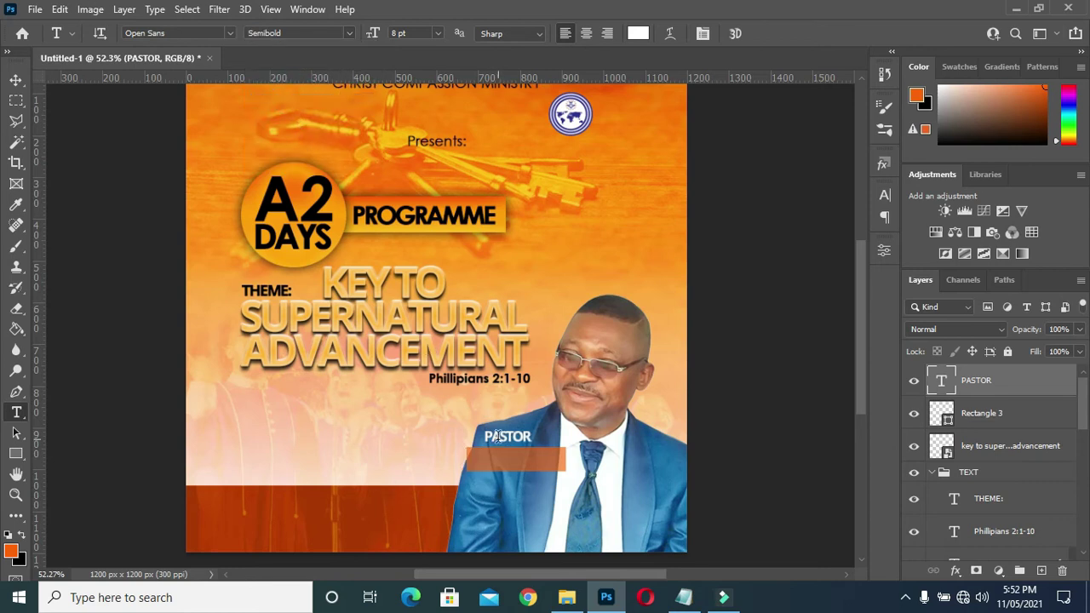
- Shift the PASTOR label slightly right so it sits atop the orange bar
left_click_drag(504, 439, 514, 441)
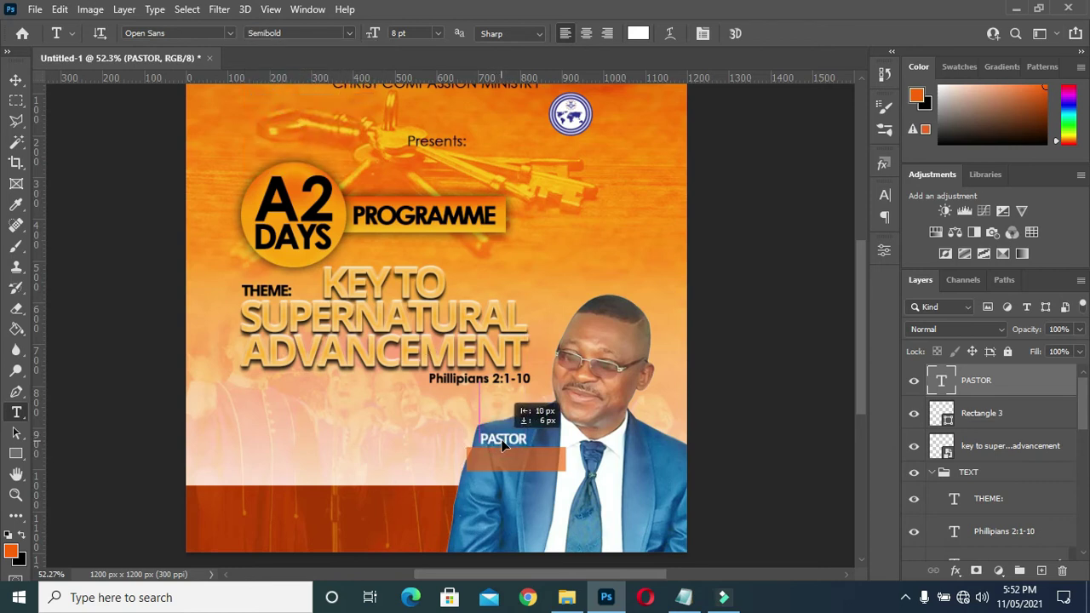
left_click_drag(513, 441, 510, 440)
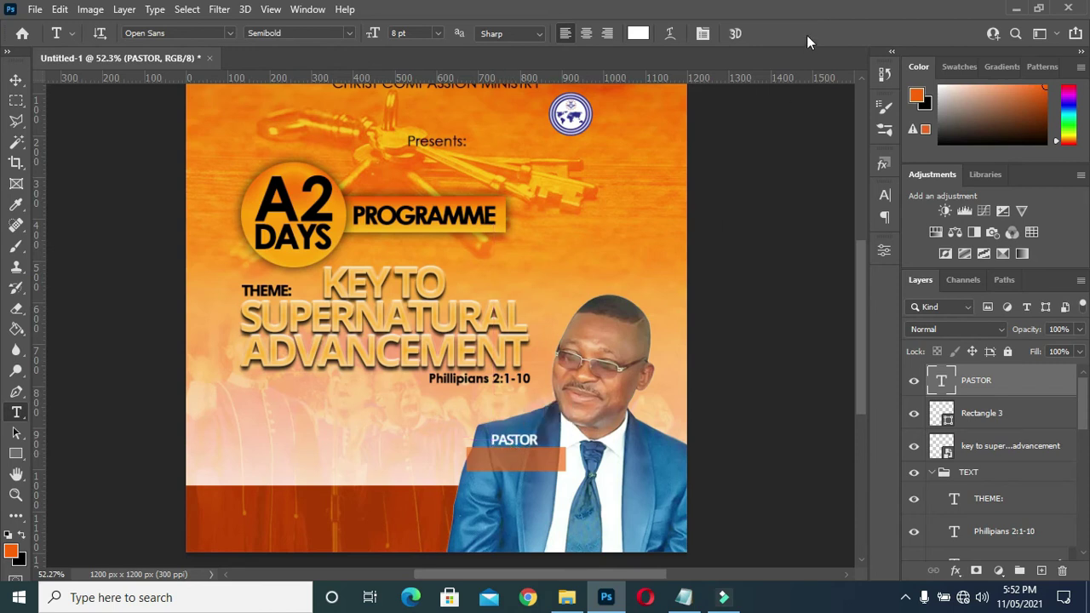
left_click(15, 79)
left_click(266, 290)
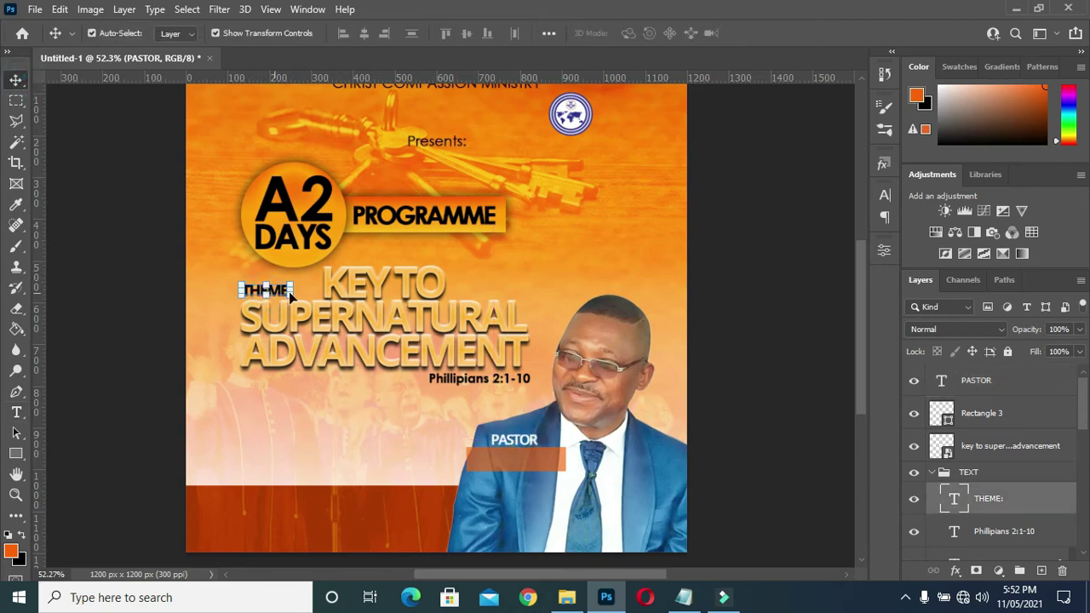
- Set the THEME: label's font to Century Gothic Bold
key("t")
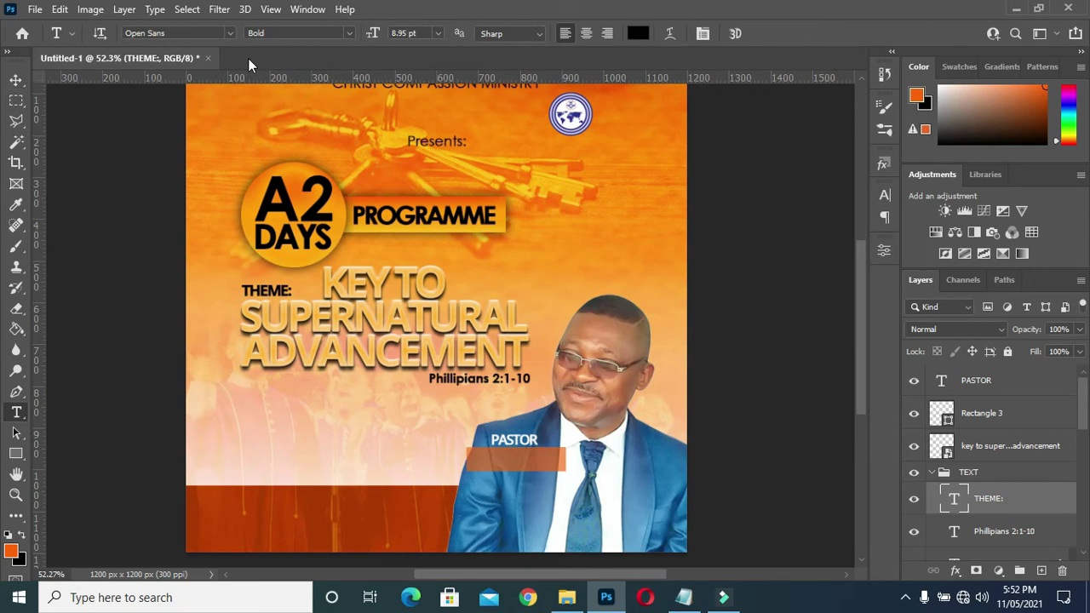
left_click(230, 33)
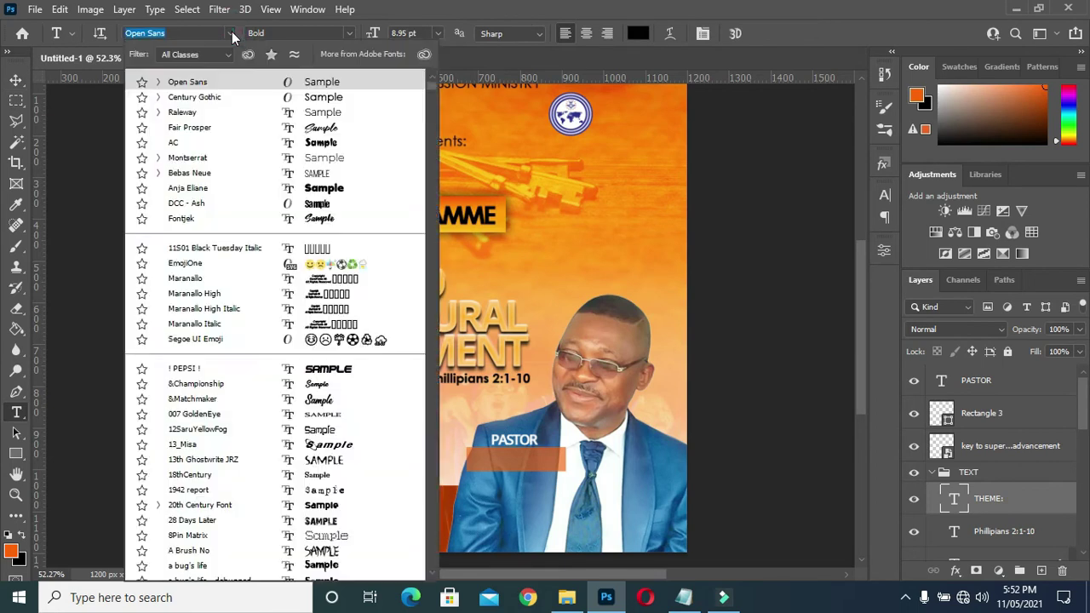
left_click(195, 98)
key("Return")
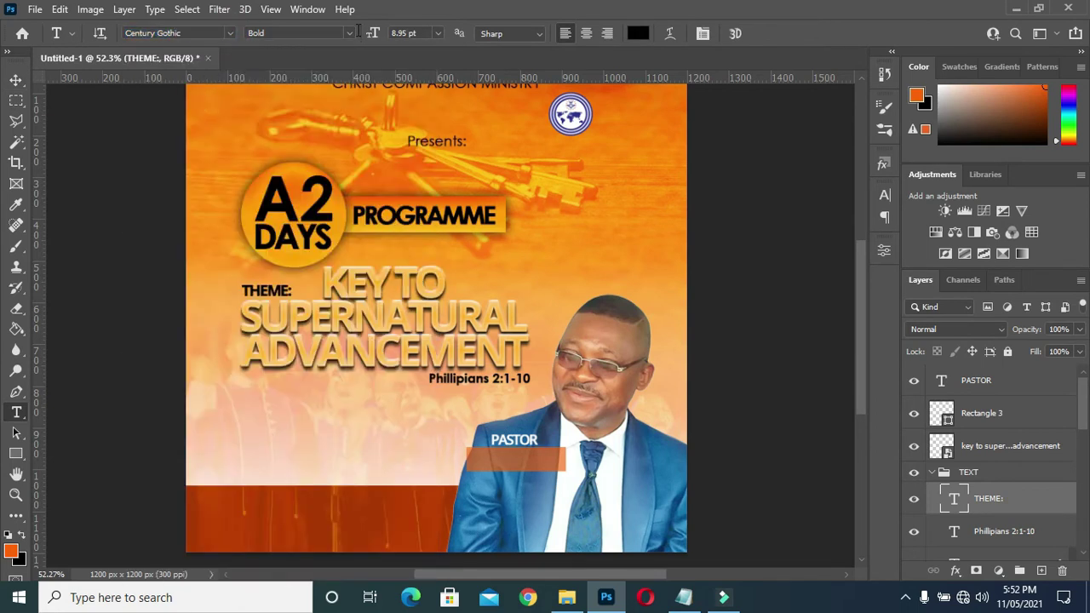
left_click(344, 33)
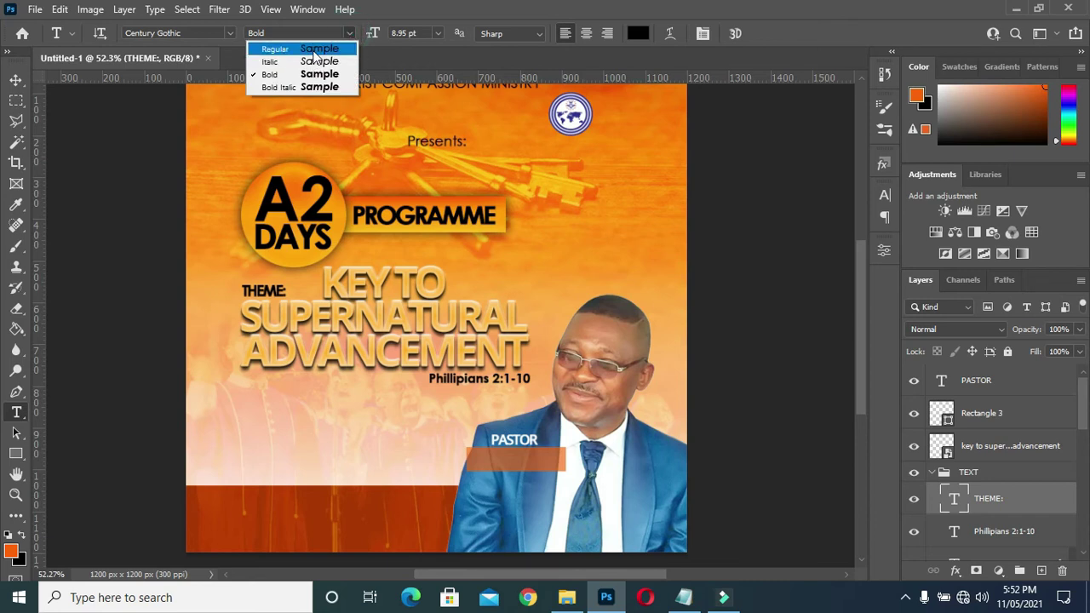
left_click(264, 42)
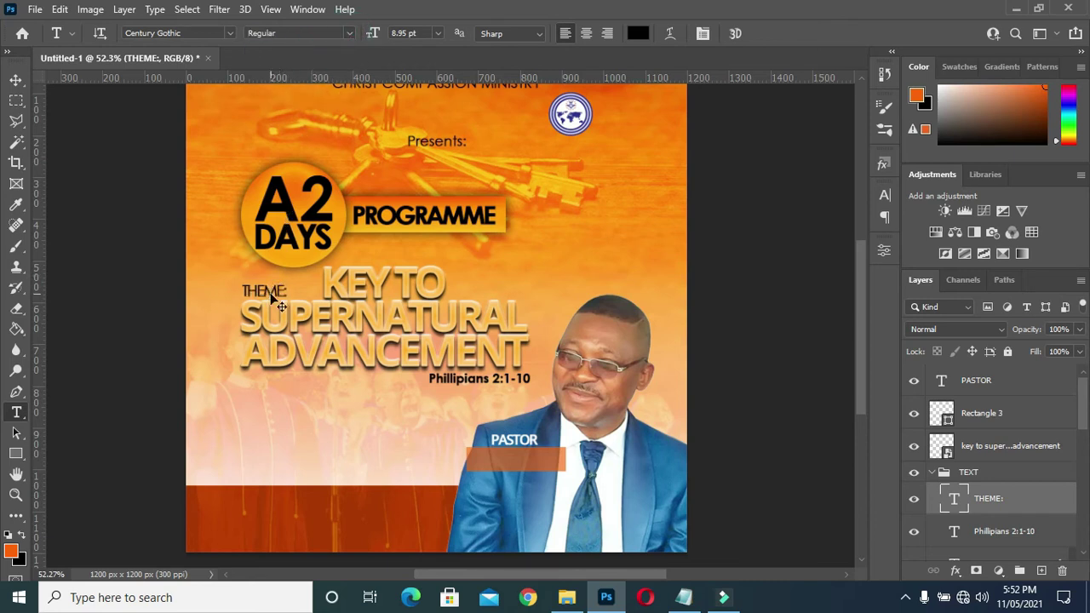
left_click_drag(273, 298, 283, 228)
left_click(348, 34)
left_click(264, 68)
- Copy the pastor's name from the flyer notes
left_click(683, 600)
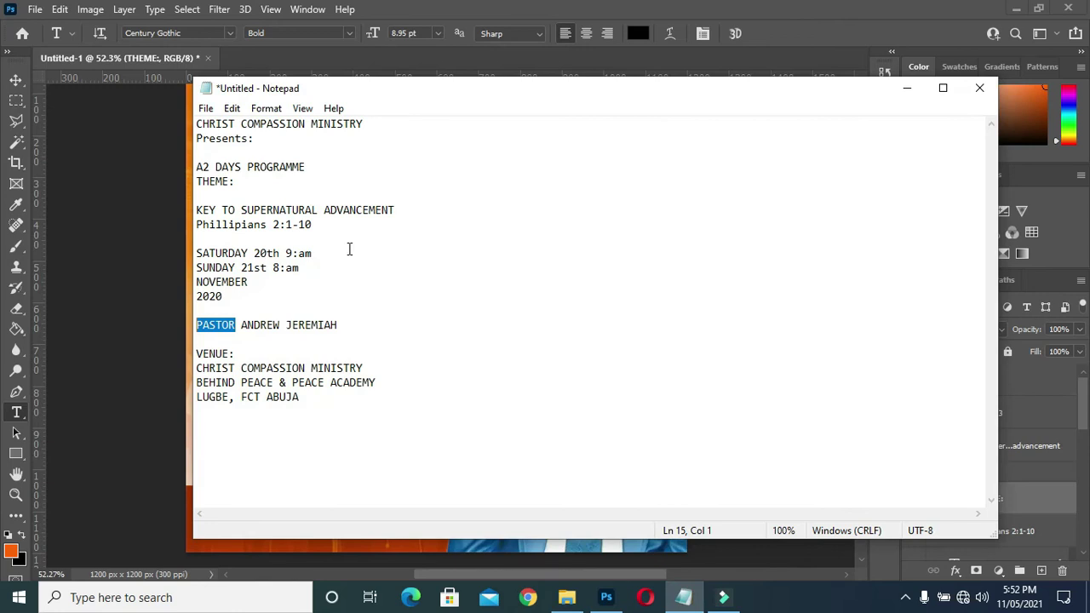
left_click_drag(241, 325, 344, 321)
key("ctrl+c")
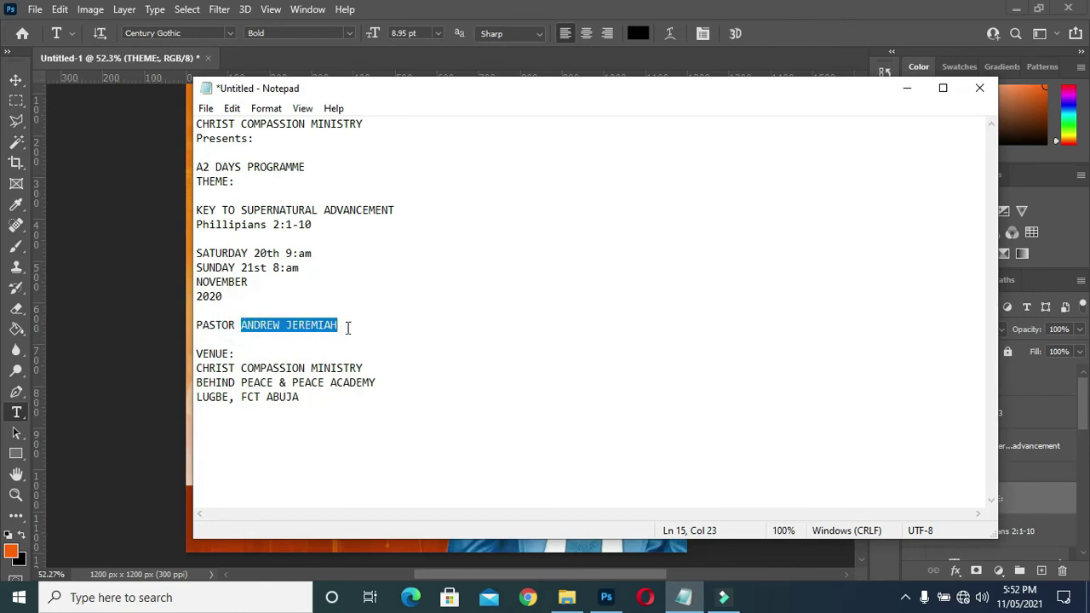
left_click(907, 88)
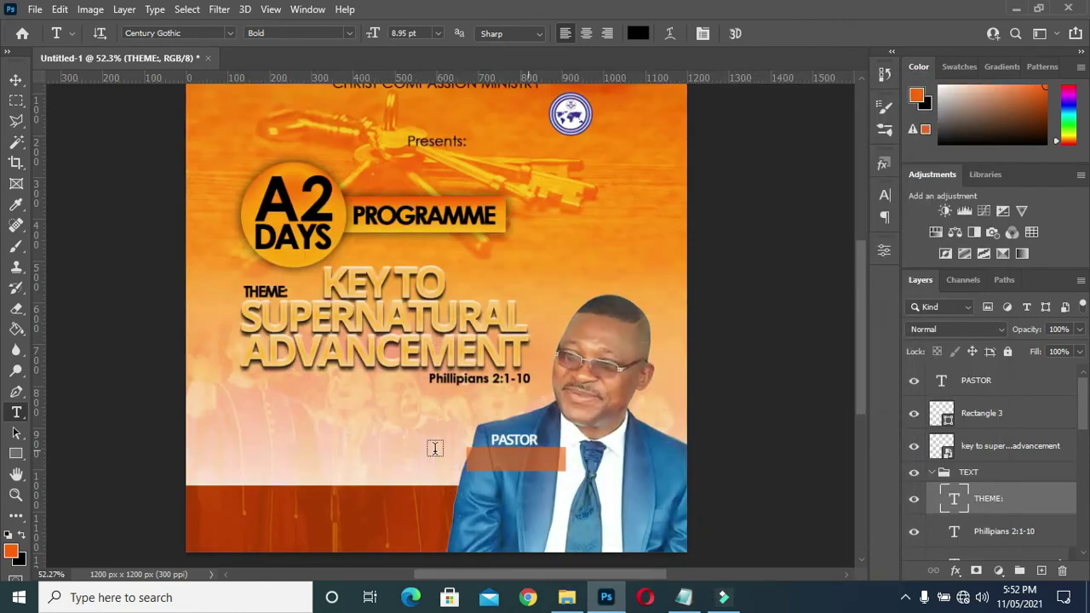
- Paste the pastor's name as a new text line and colour it white (#ffffff)
left_click(334, 432)
key("ctrl+v")
left_click(761, 34)
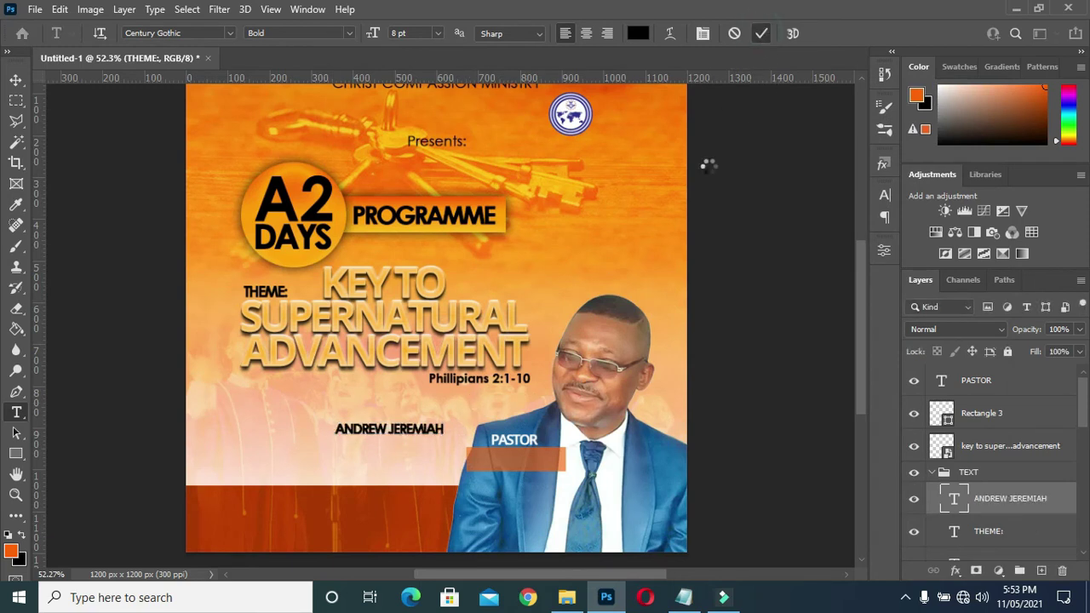
left_click(638, 33)
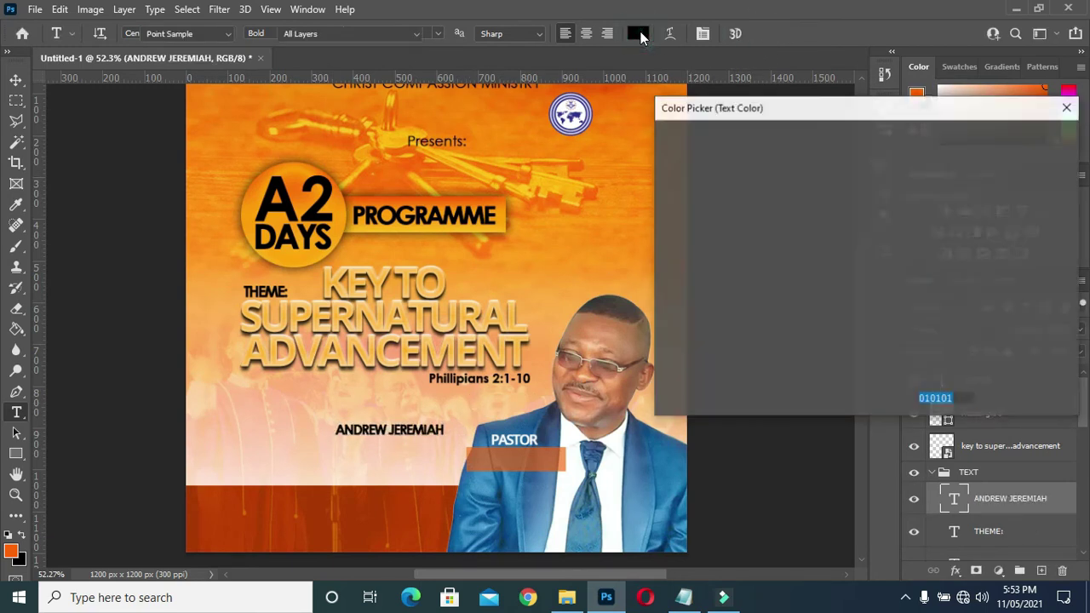
left_click_drag(710, 182, 649, 132)
left_click(1013, 138)
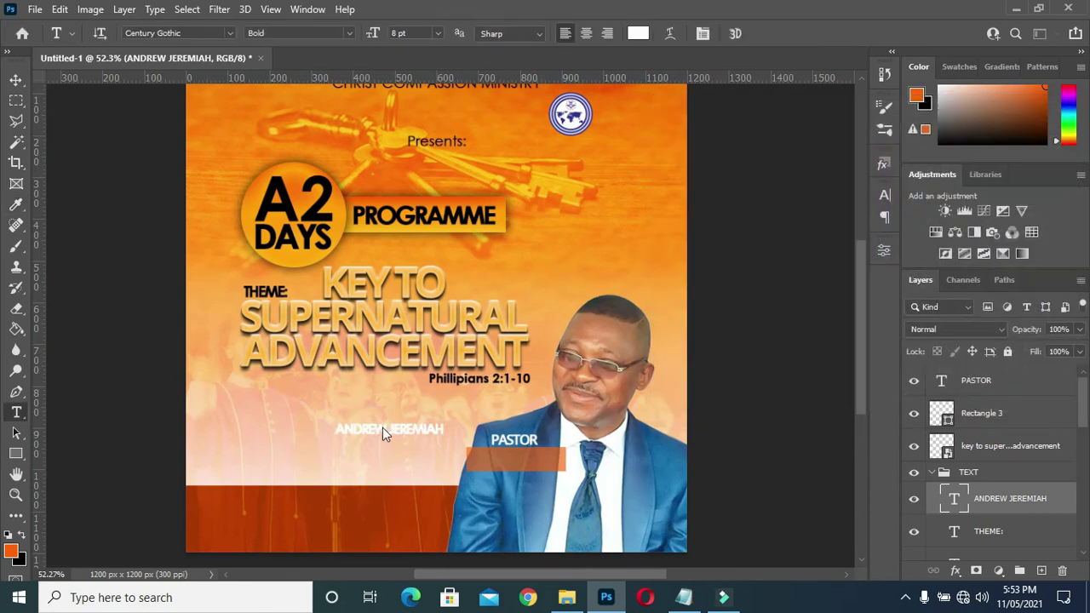
- Place the name text to the left of the PASTOR label
left_click_drag(410, 437, 545, 460)
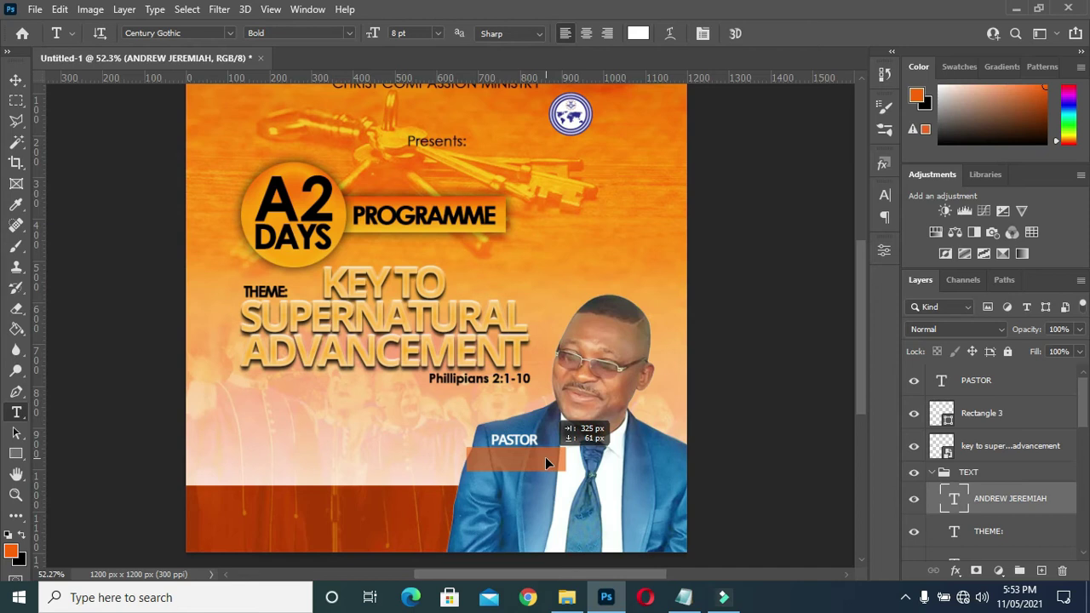
left_click_drag(545, 457, 417, 426)
key("v")
left_click(481, 451)
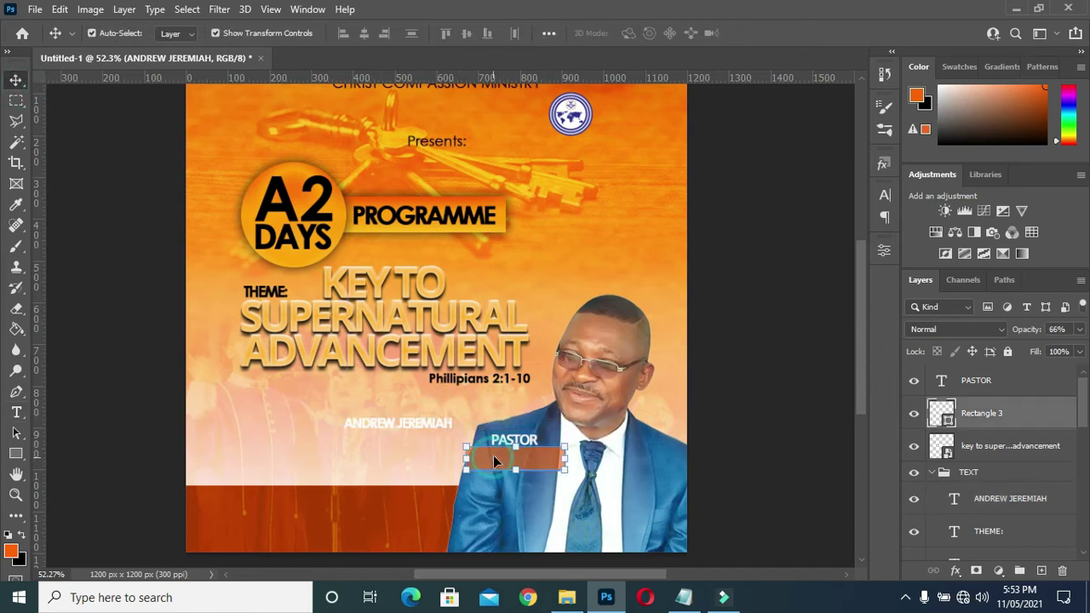
- Move the name layer out of the TEXT group, stacking it and Rectangle 3 above PASTOR
left_click_drag(1028, 506, 998, 393)
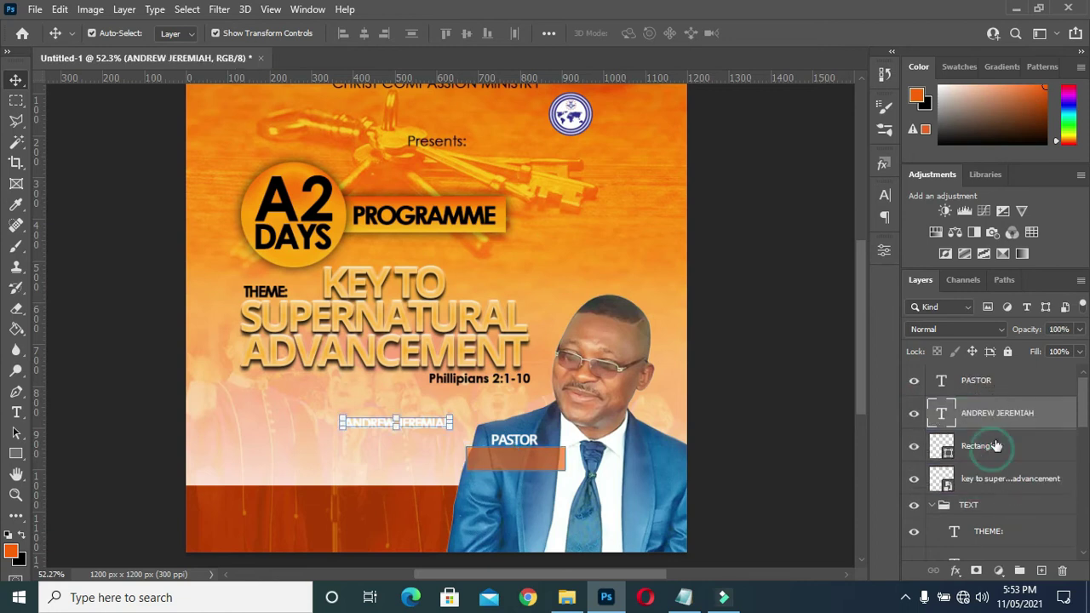
left_click(992, 447)
left_click(996, 414, "shift")
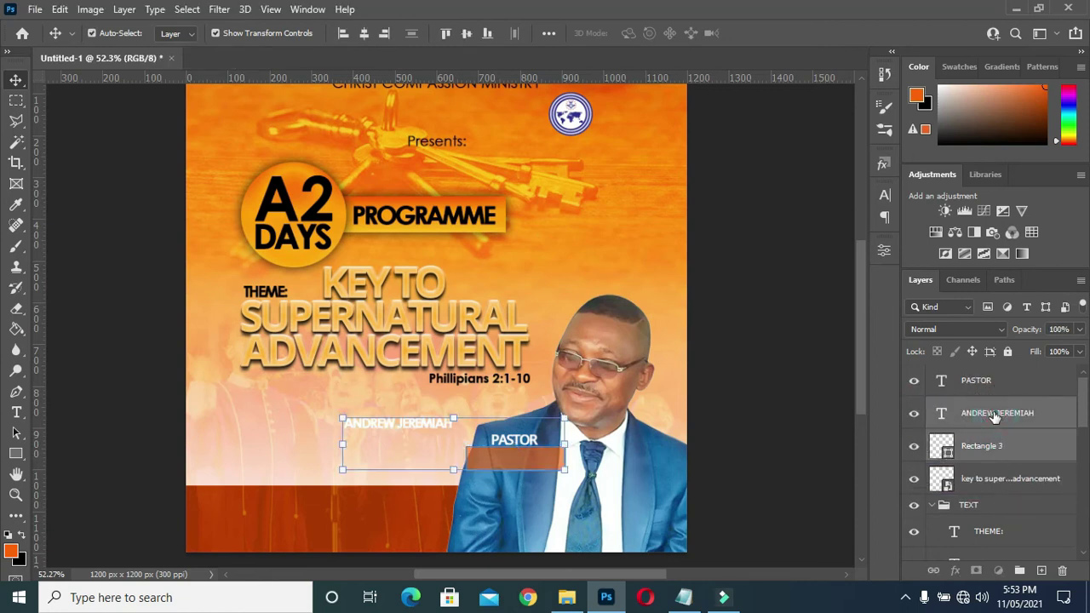
left_click(775, 409)
double_click(994, 415)
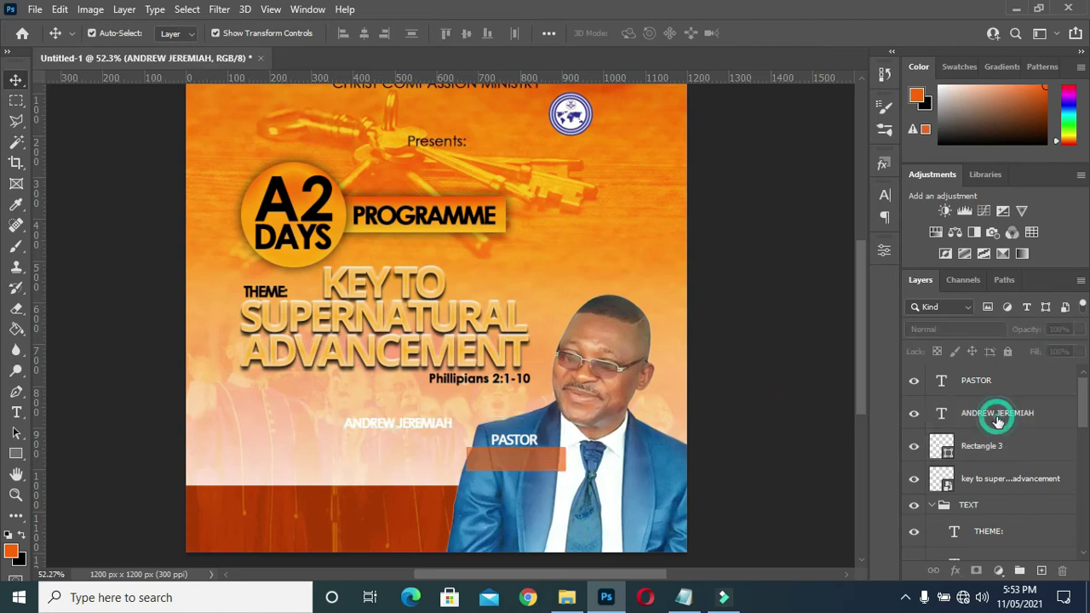
left_click_drag(996, 417, 992, 385)
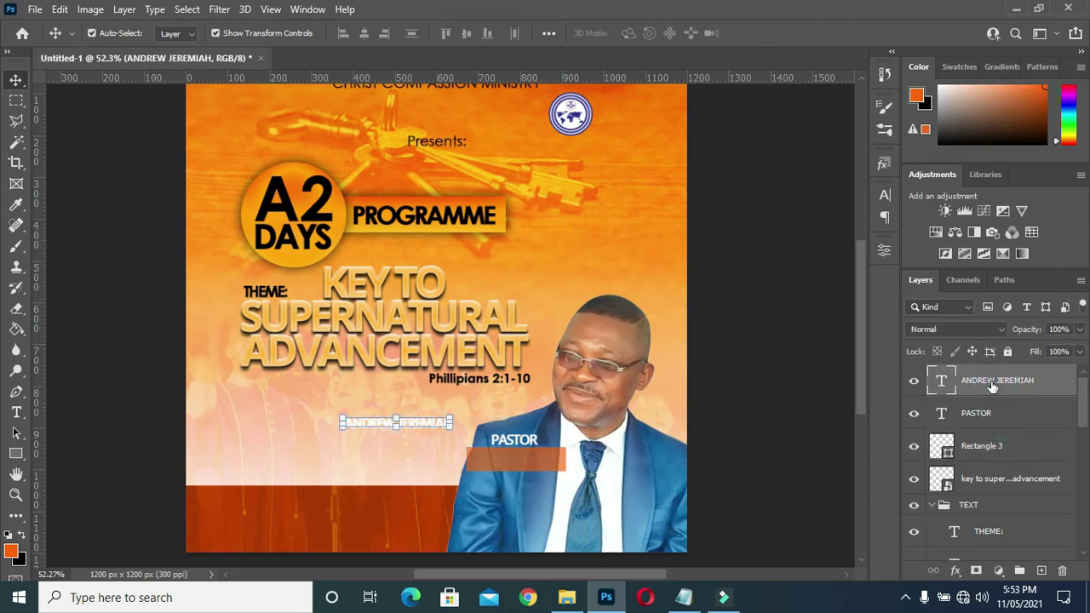
left_click_drag(988, 450, 983, 411)
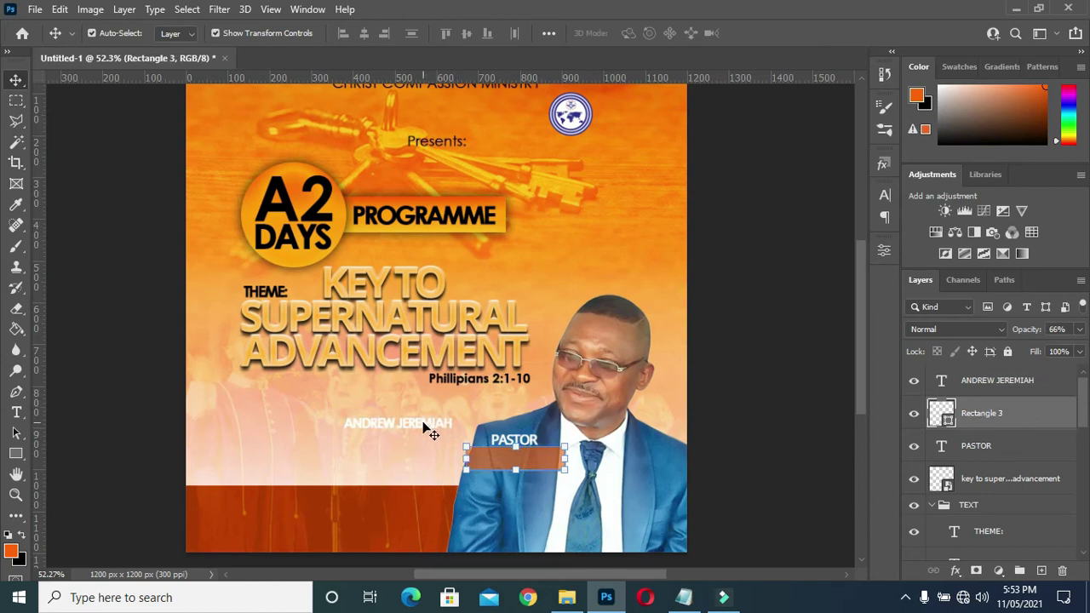
- Place the name on the orange bar below PASTOR in Century Gothic Regular
left_click_drag(426, 430, 547, 461)
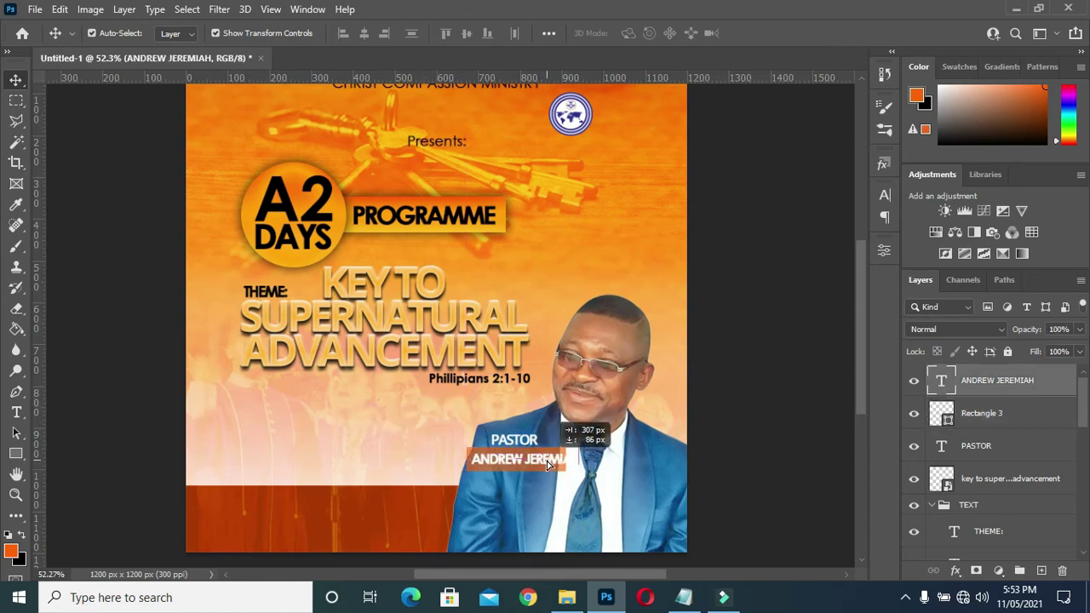
left_click_drag(547, 461, 547, 461)
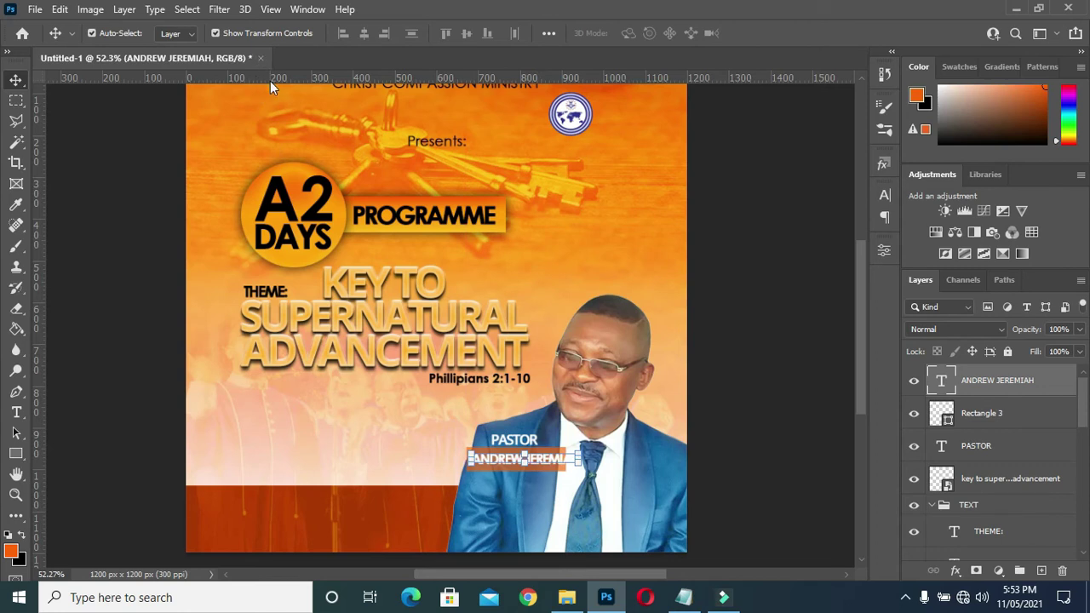
key("t")
left_click(342, 33)
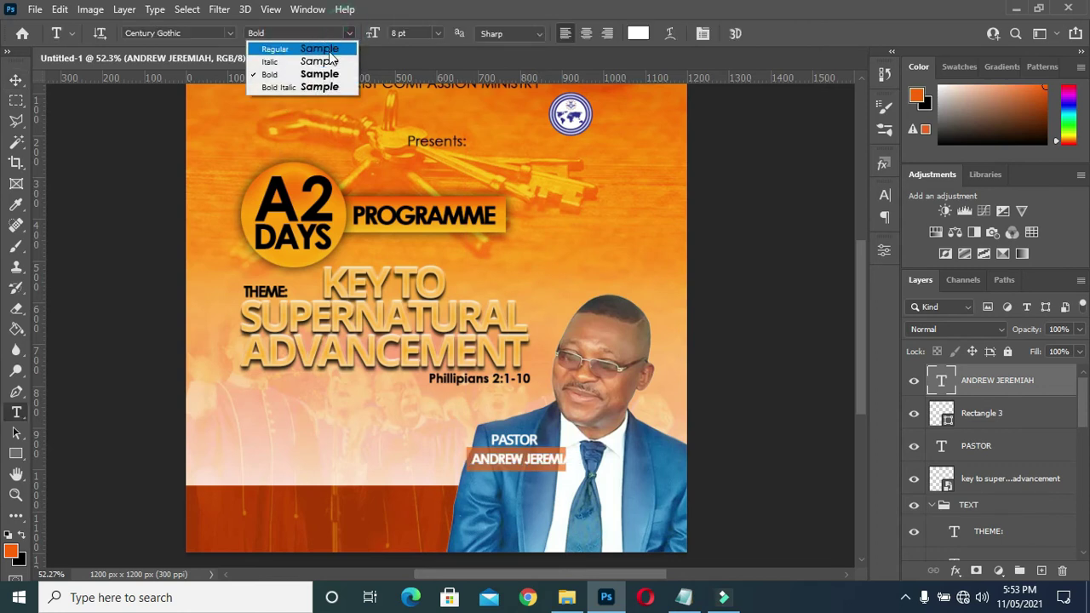
left_click(281, 49)
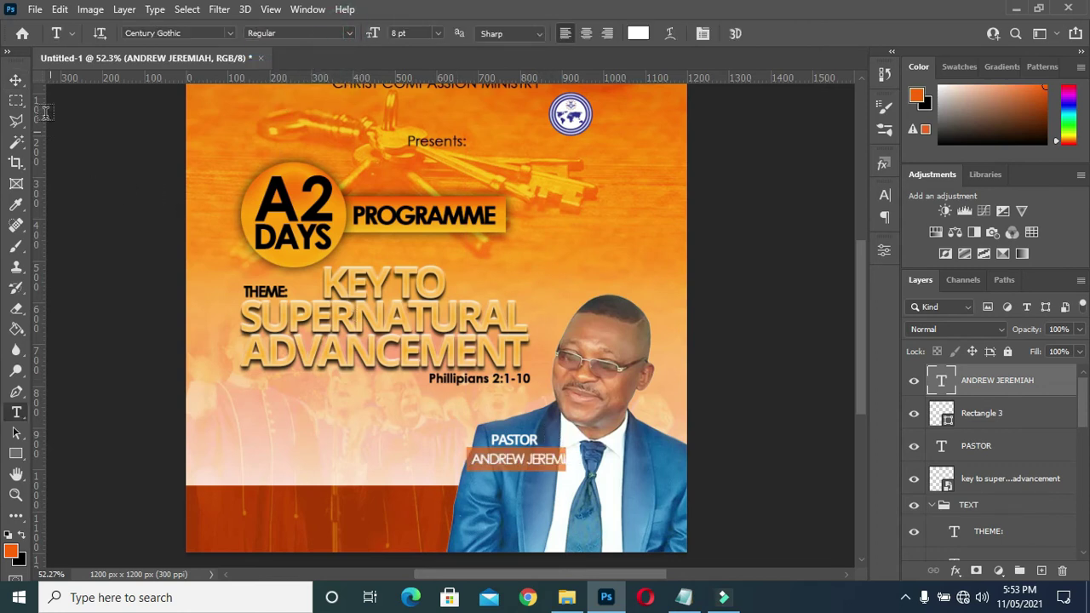
- Scale the name text to about 80.68% to fit the bar
left_click(16, 79)
left_click_drag(585, 465, 553, 459)
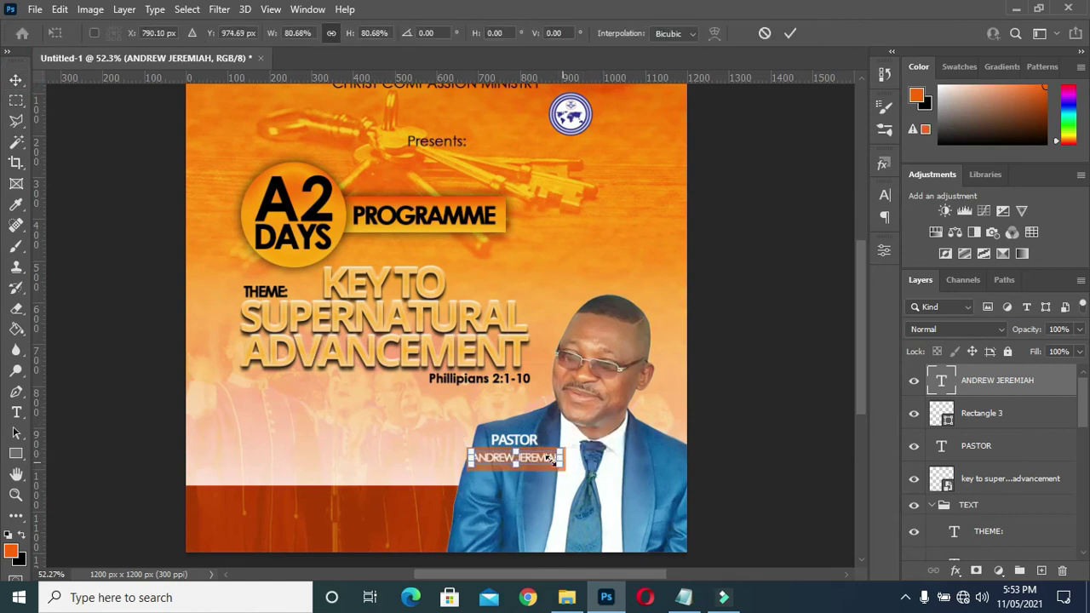
left_click(790, 34)
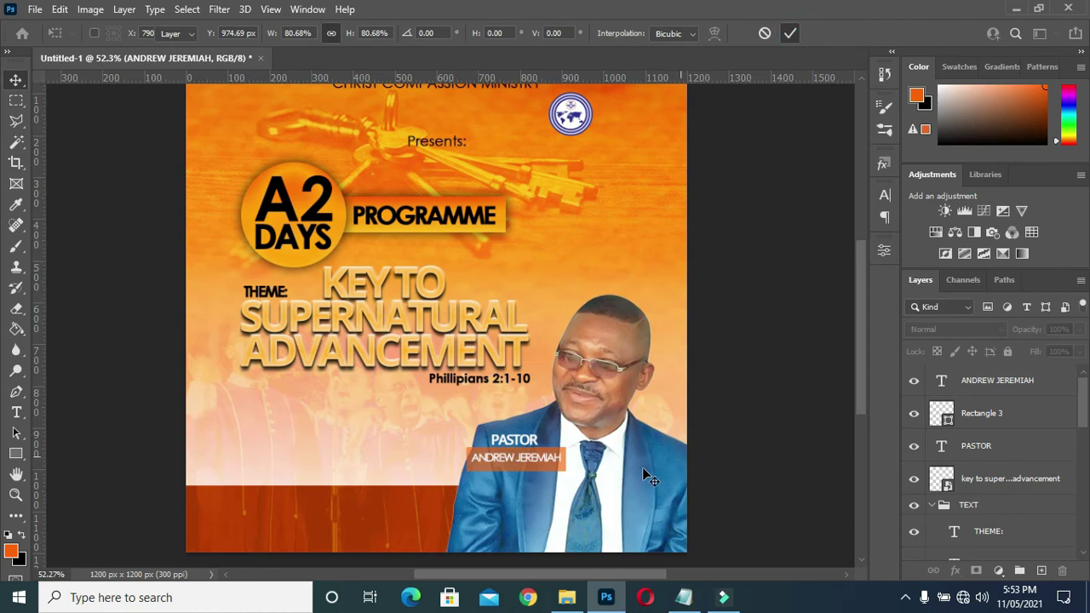
scroll(515, 460, "up", 5)
left_click(594, 441)
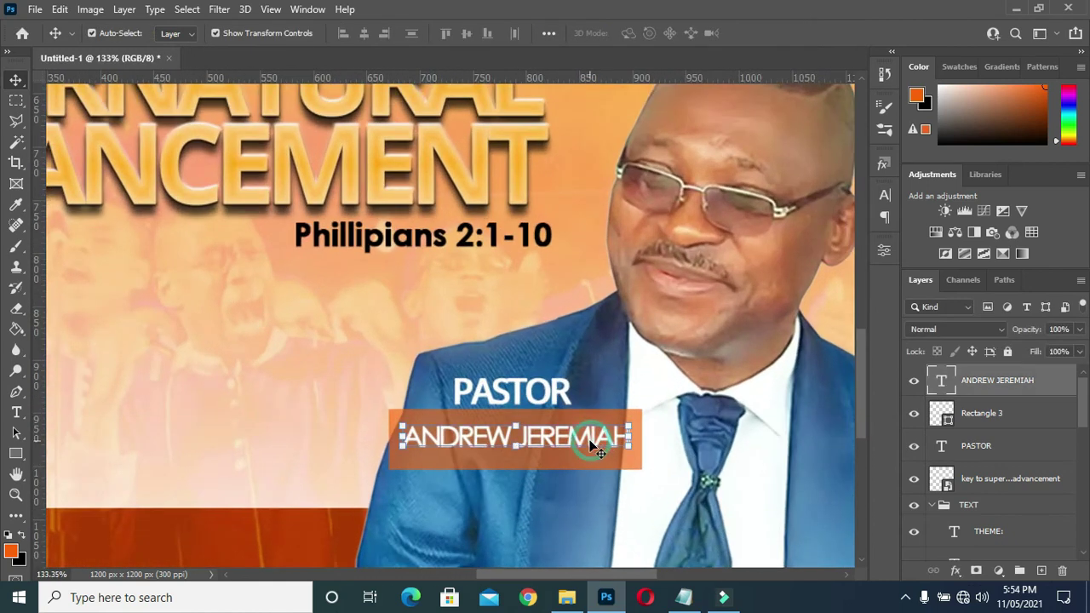
- Widen the orange name bar (Rectangle 3) to the right
left_click(621, 504)
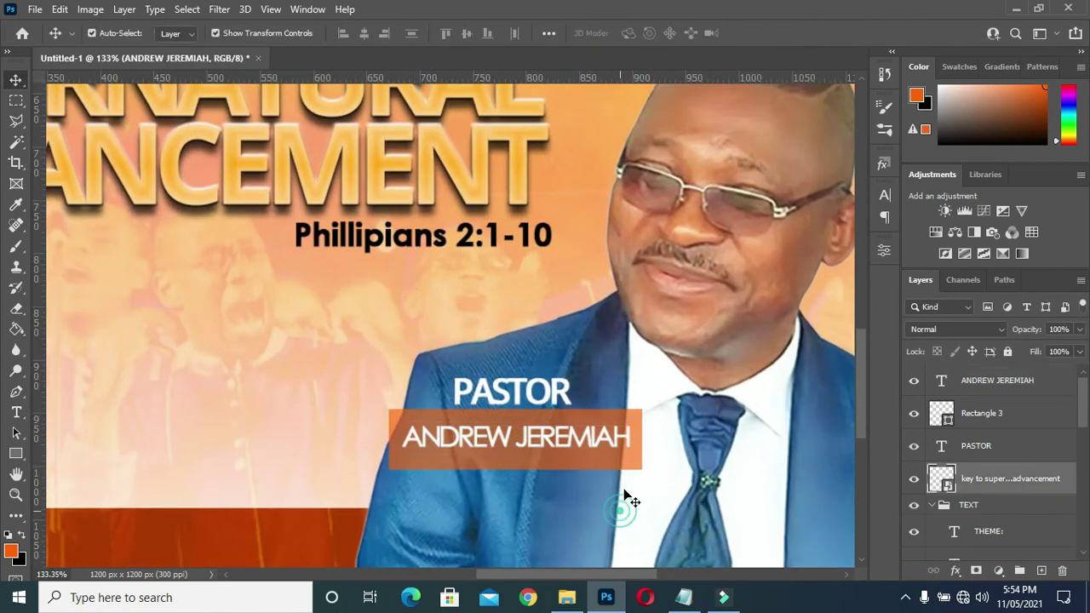
left_click(602, 465)
left_click(661, 440)
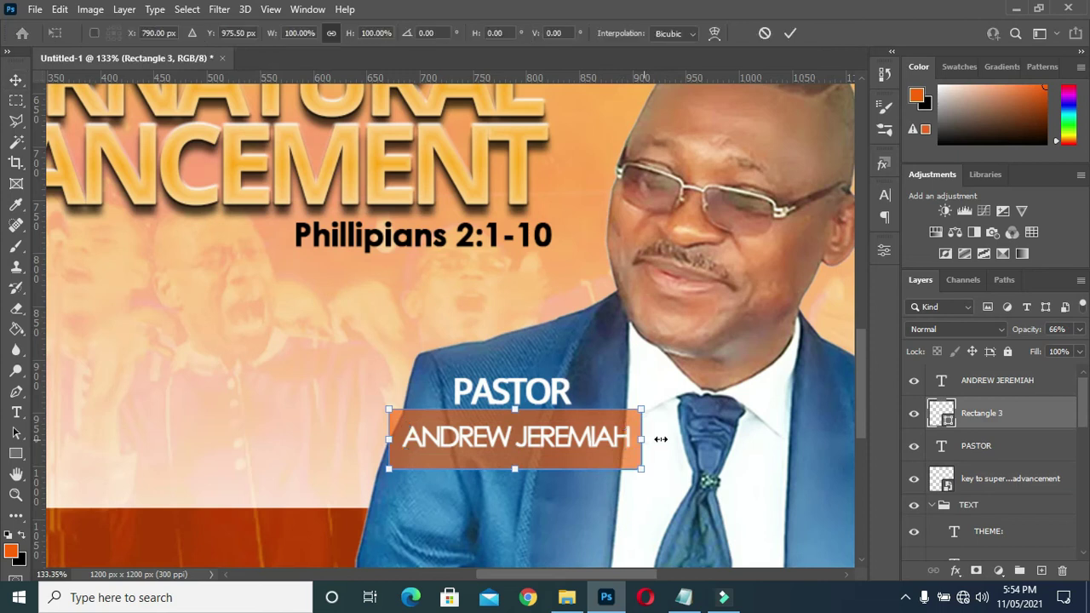
left_click_drag(661, 440, 695, 439)
left_click(590, 440)
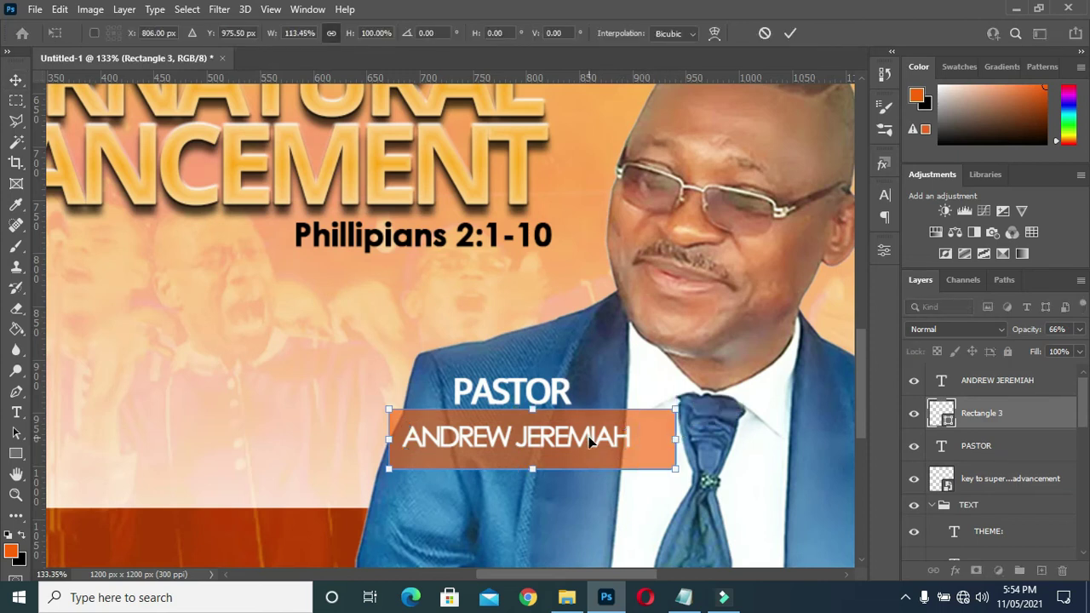
key("Return")
left_click(588, 436)
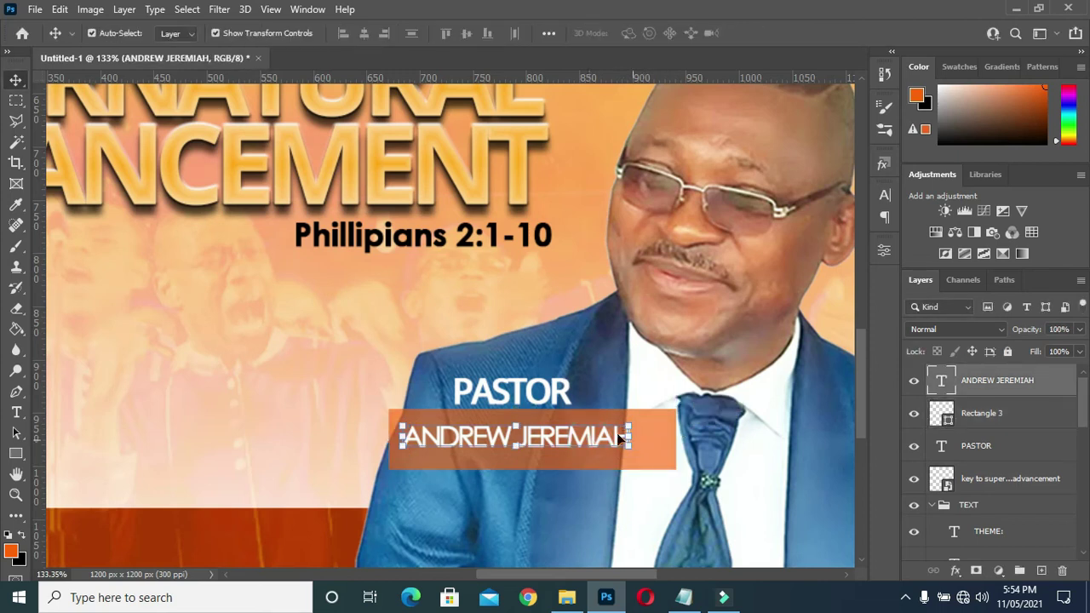
left_click_drag(630, 446, 657, 461)
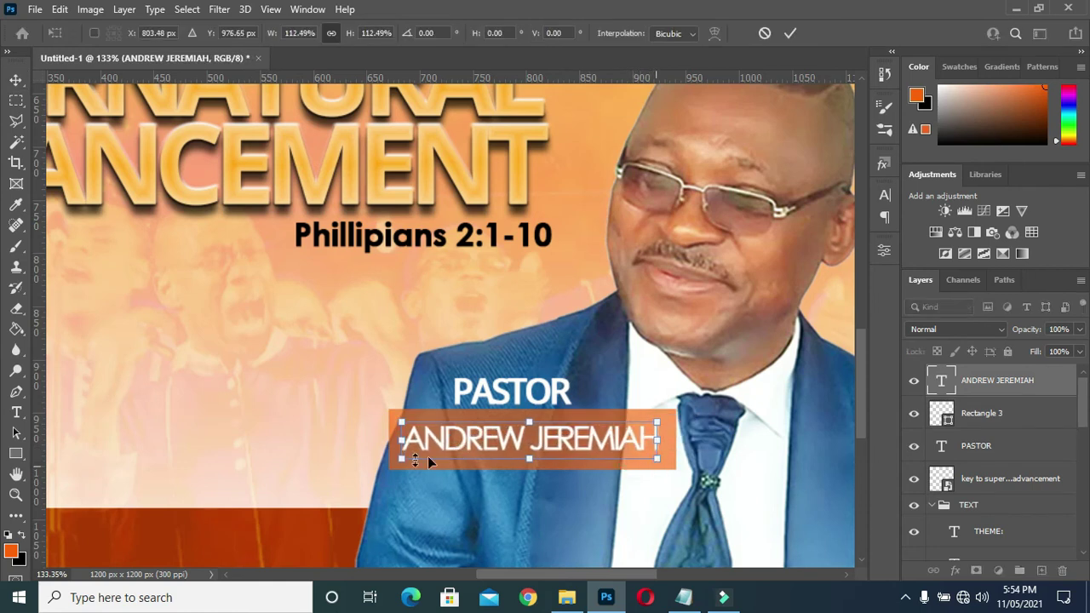
left_click_drag(401, 458, 394, 459)
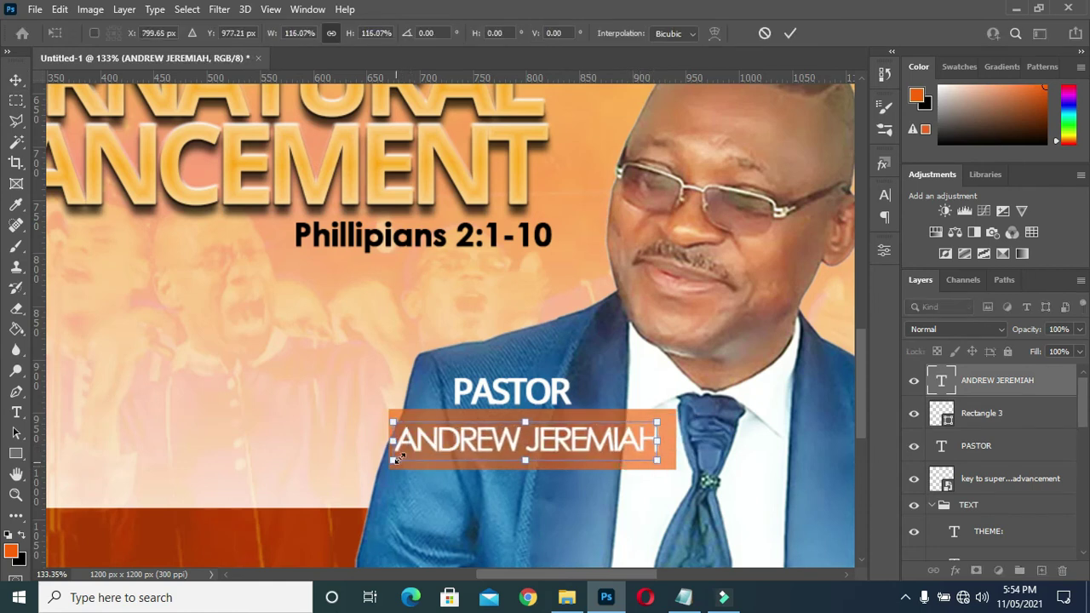
left_click(790, 33)
- Set the name's tracking to 40 and shrink it to about 79% to fit the bar
left_click(885, 195)
left_click(813, 253)
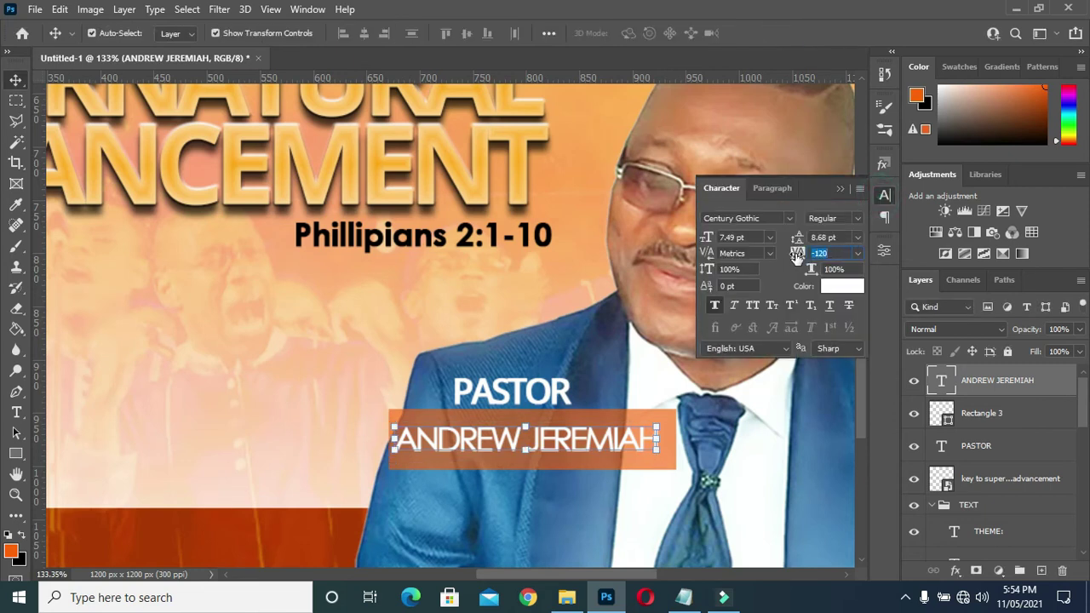
left_click_drag(797, 254, 813, 255)
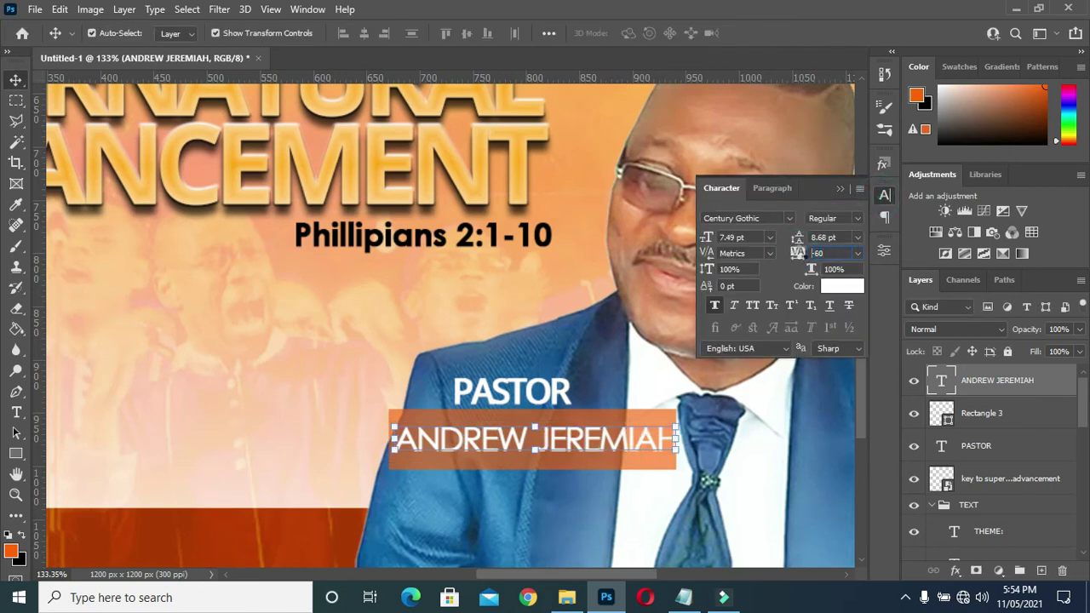
left_click_drag(799, 253, 797, 253)
left_click(726, 445)
left_click_drag(731, 454, 663, 440)
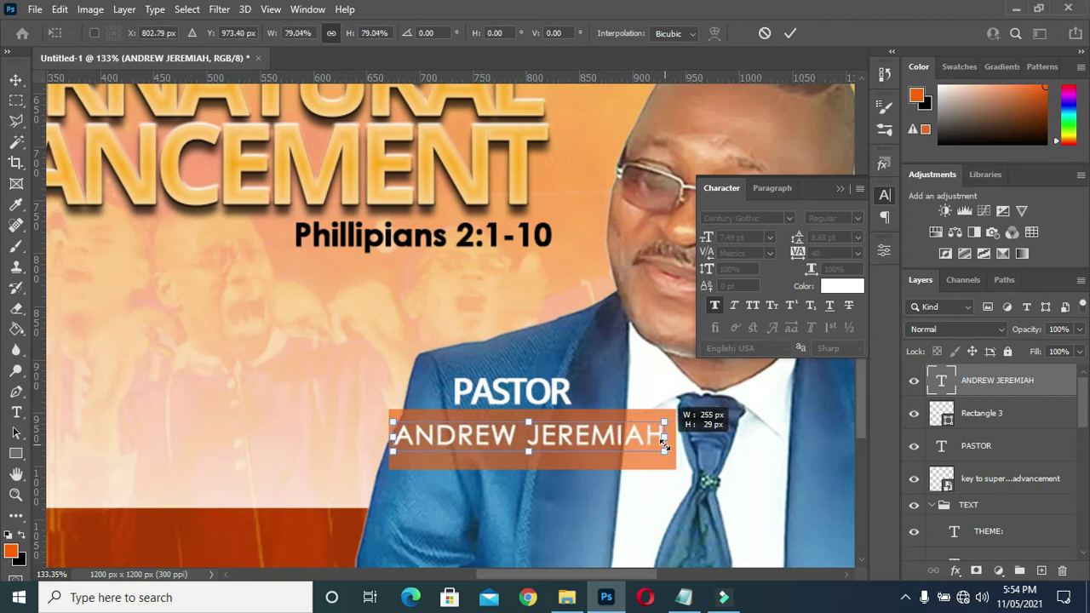
left_click(839, 188)
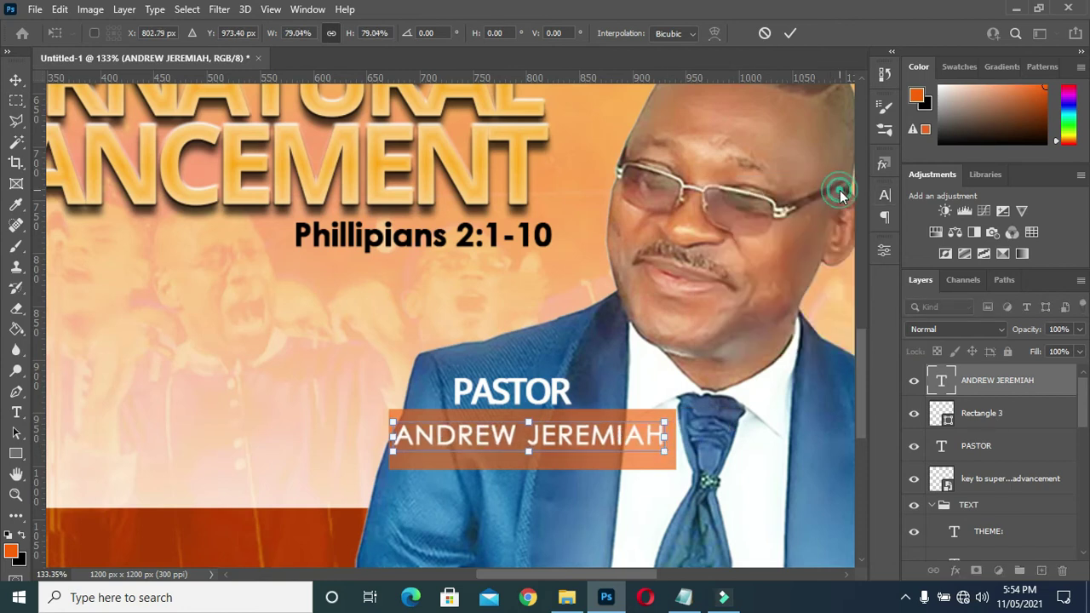
left_click(789, 33)
- Move the name and its orange bar left together beneath PASTOR
left_click(988, 413, "shift")
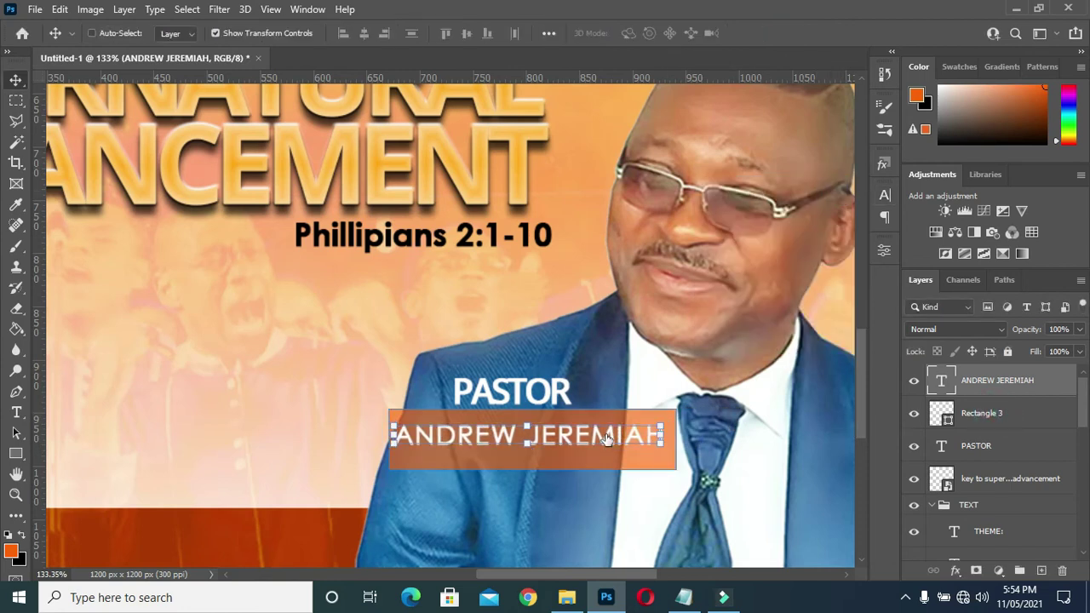
left_click_drag(550, 450, 497, 458)
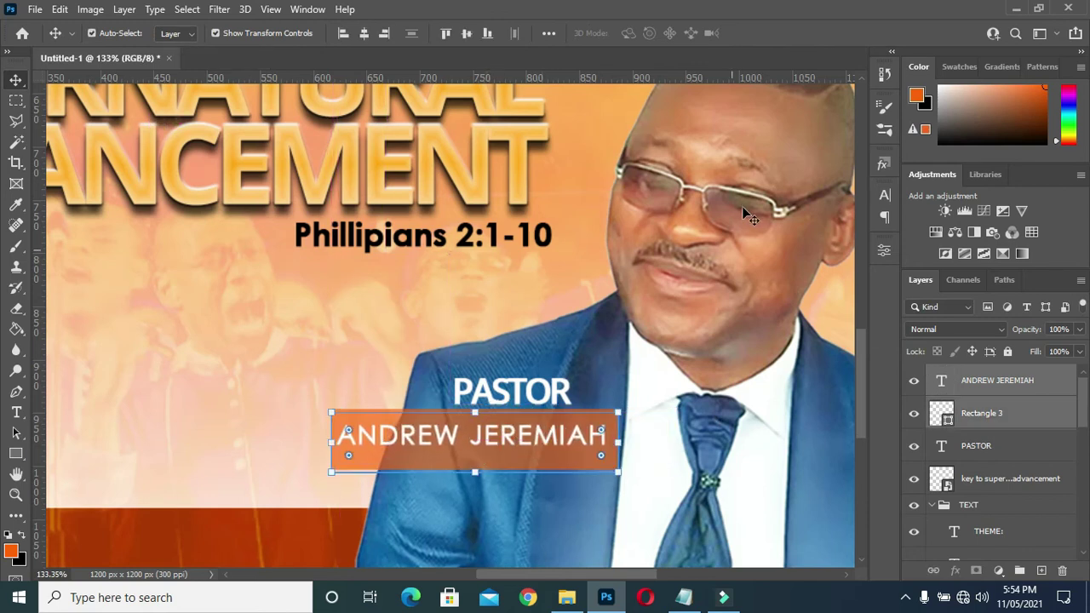
scroll(742, 207, "down", 2)
scroll(737, 178, "down", 2)
scroll(457, 356, "up", 1)
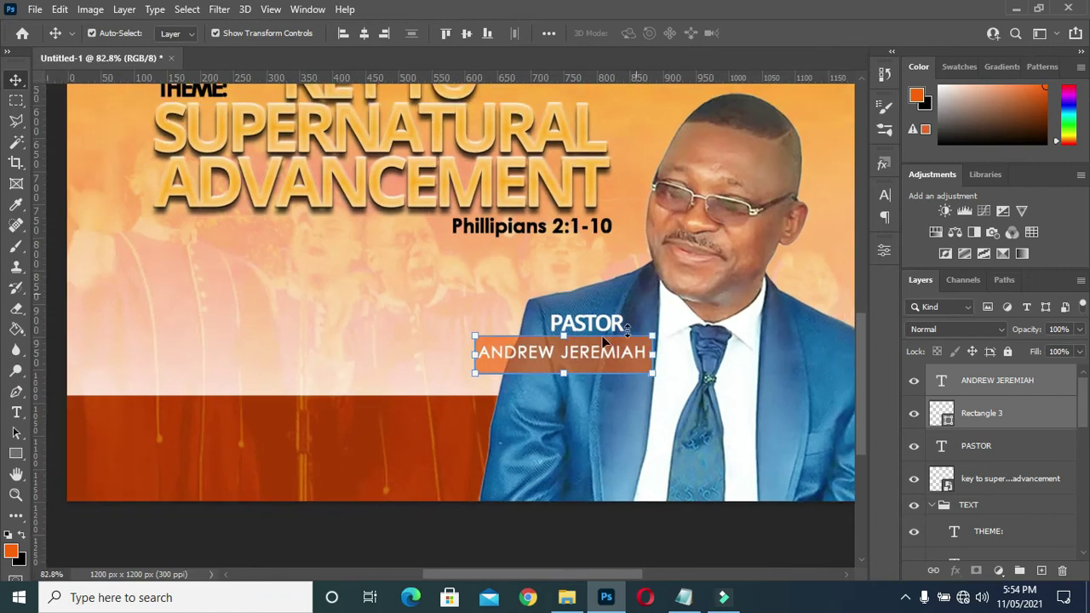
left_click(426, 304)
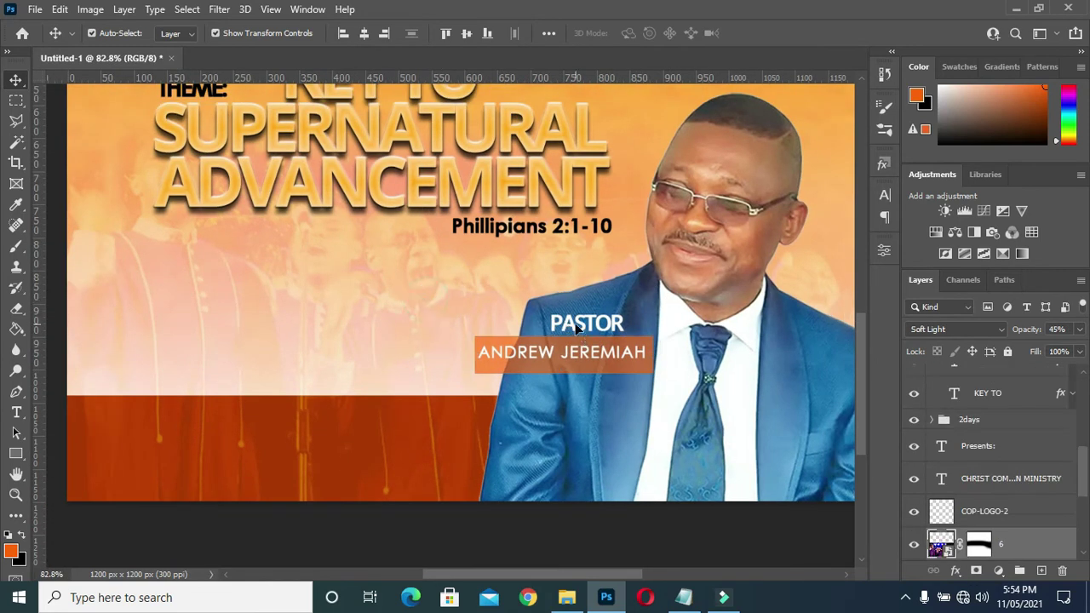
- Move the PASTOR label left, above the name bar
left_click_drag(573, 322, 557, 329)
left_click_drag(553, 326, 549, 327)
scroll(519, 516, "down", 1)
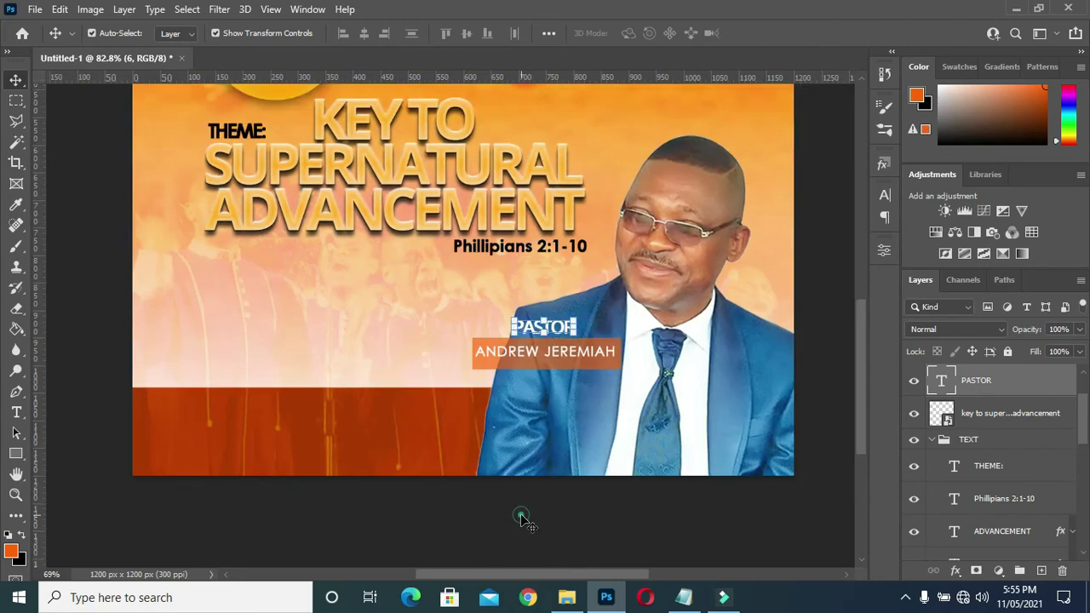
scroll(635, 345, "down", 2)
scroll(730, 338, "down", 1)
scroll(706, 365, "down", 1)
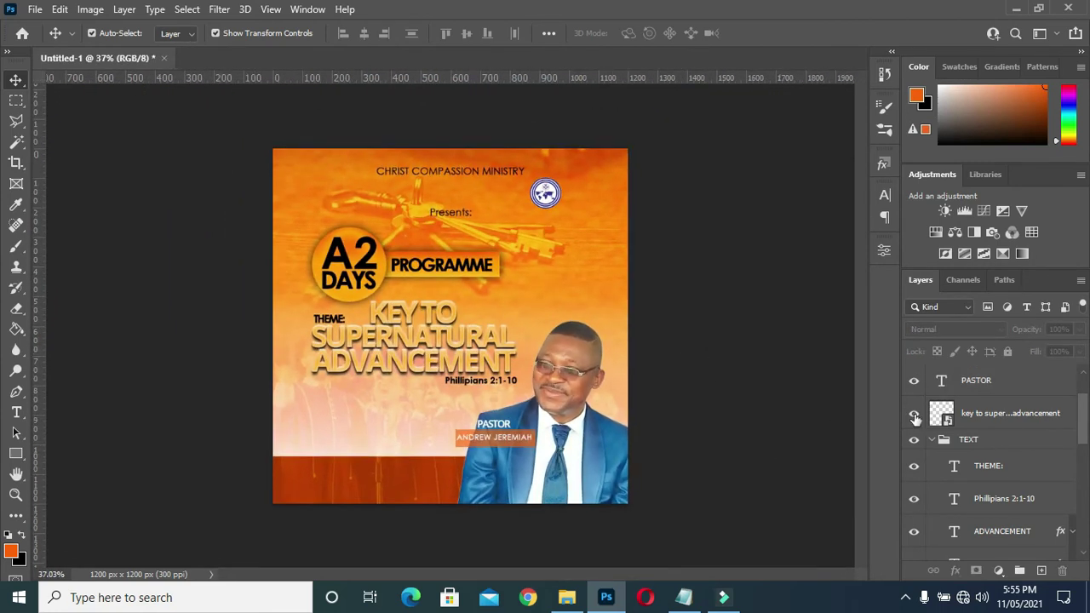
- Group background layers 1 through 6 into a group named bg
left_click(931, 439)
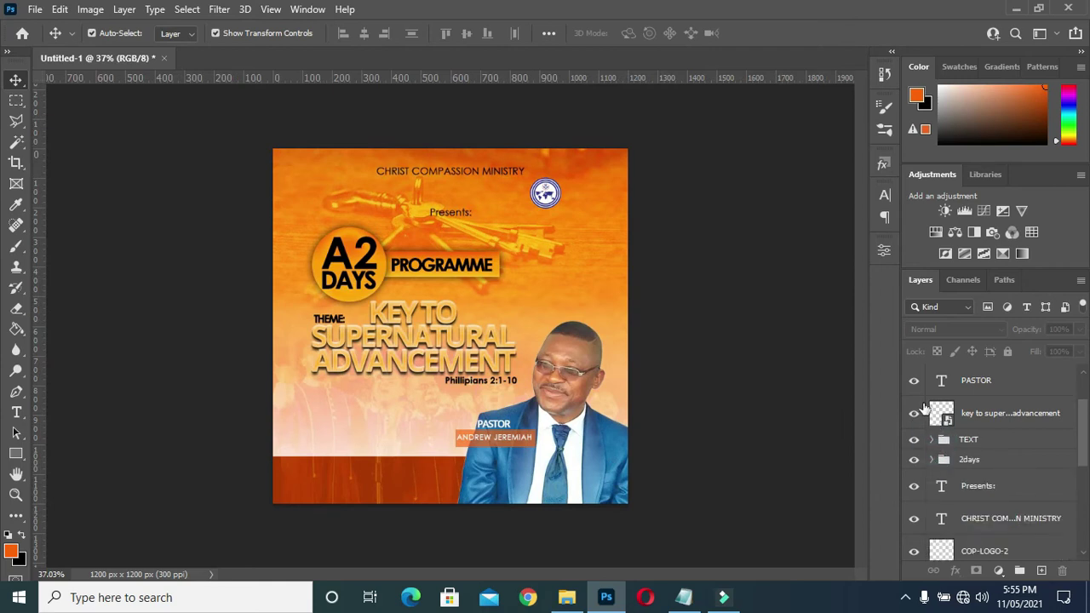
scroll(924, 411, "down", 1)
scroll(928, 425, "up", 3)
scroll(945, 451, "down", 7)
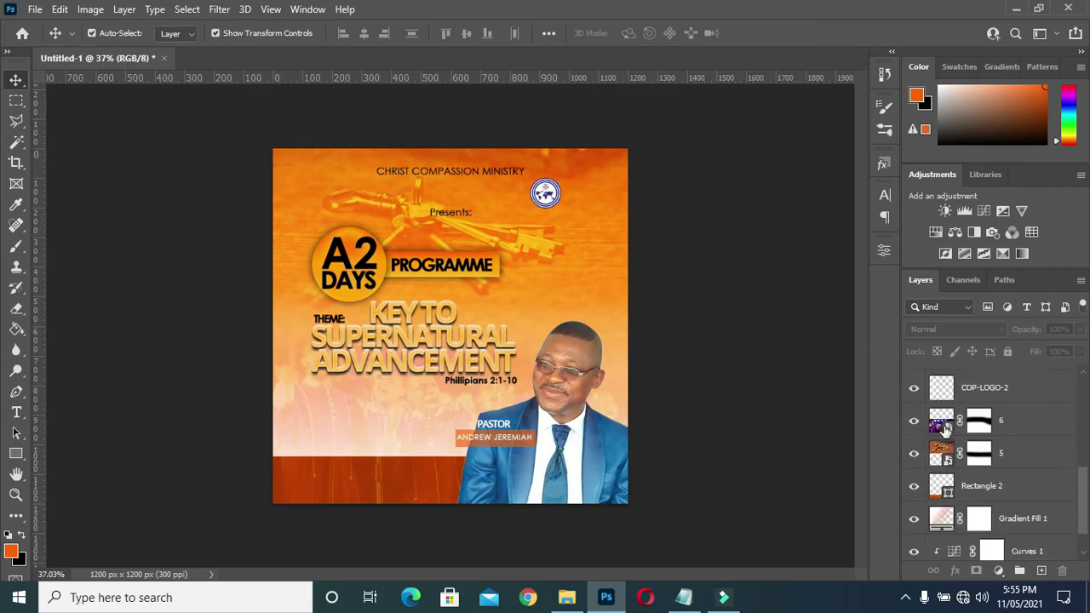
scroll(962, 480, "down", 2)
left_click(988, 520)
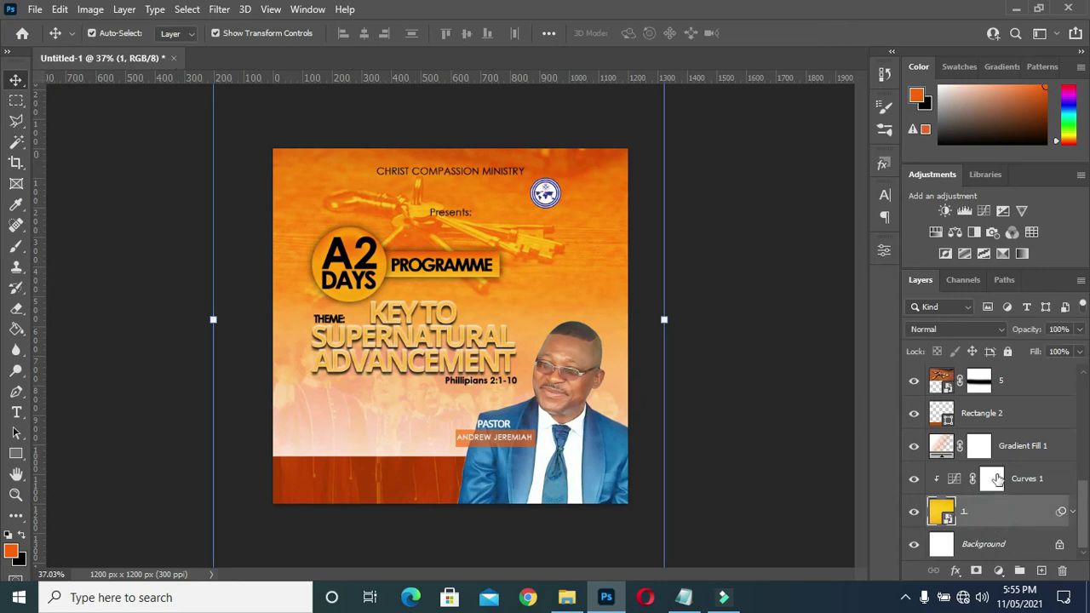
scroll(993, 464, "up", 3)
scroll(993, 438, "up", 1)
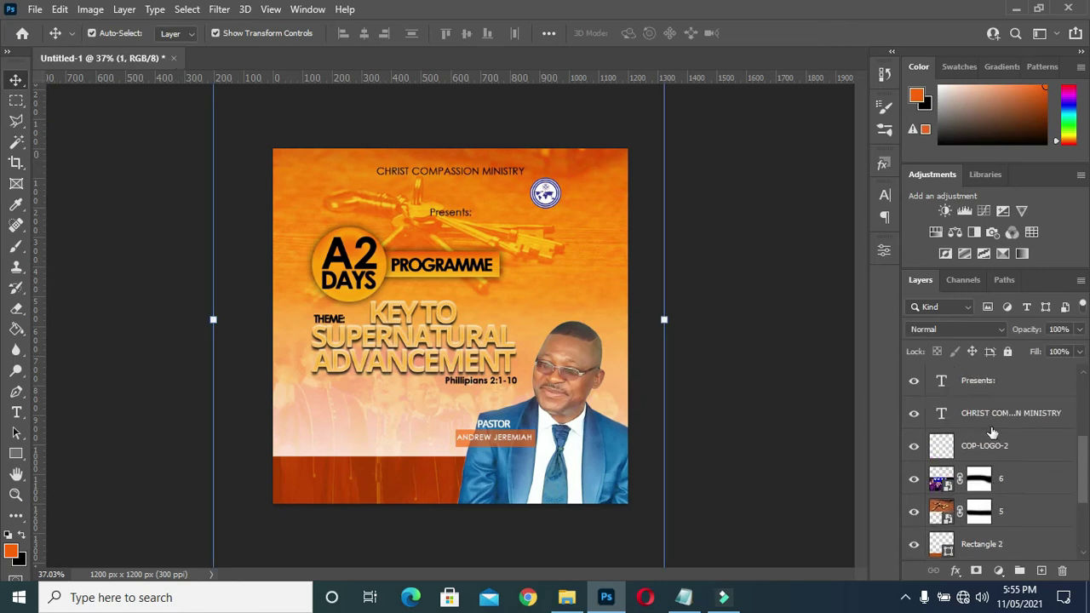
left_click(1014, 484)
scroll(1009, 490, "down", 2)
left_click(1003, 417)
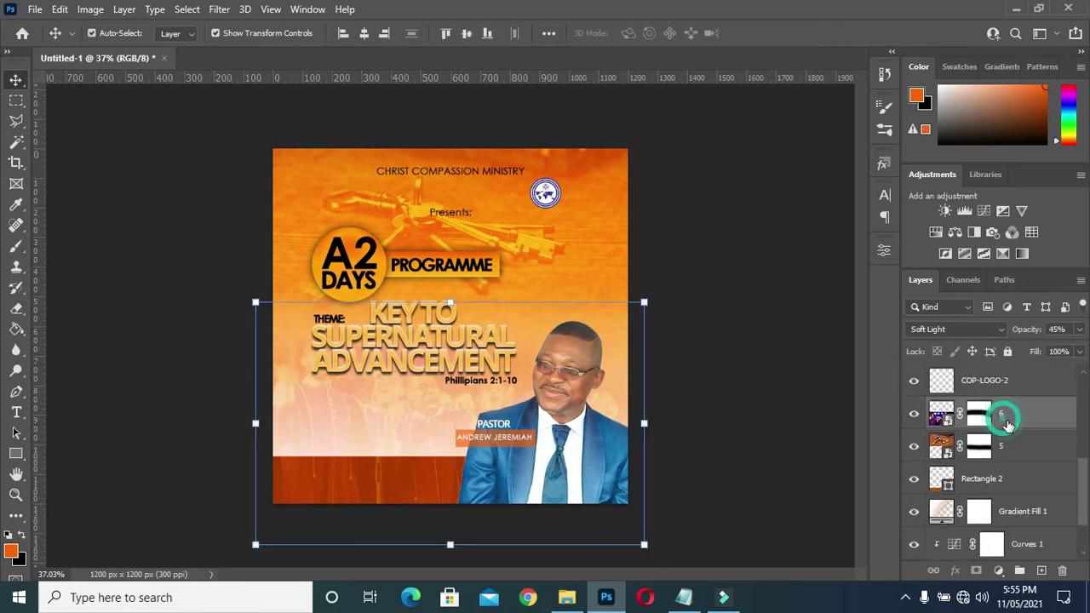
scroll(1007, 468, "down", 2)
left_click(987, 516, "shift")
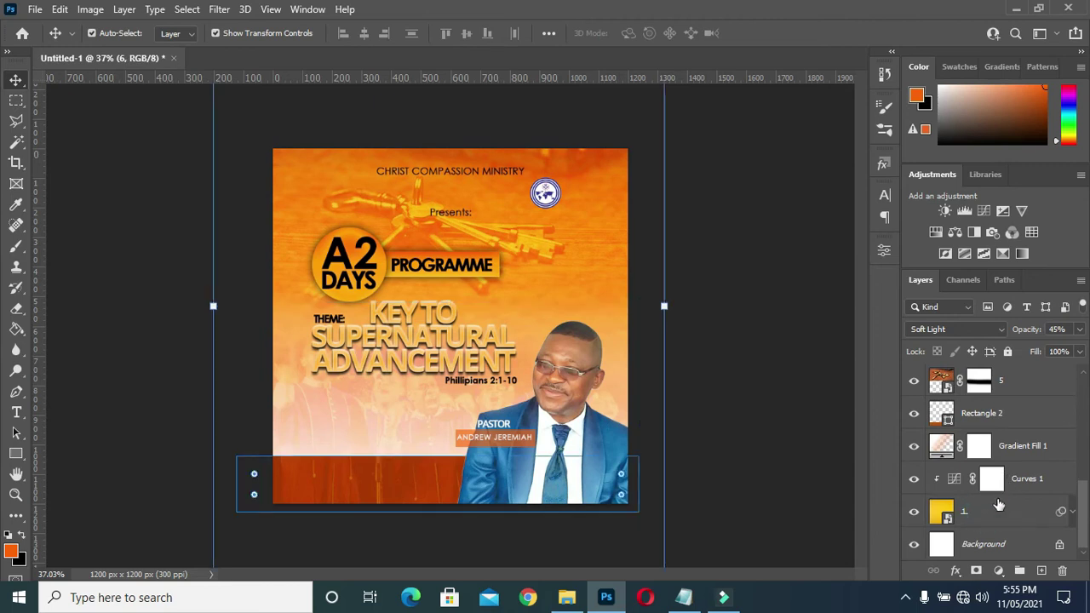
key("ctrl+g")
double_click(974, 519)
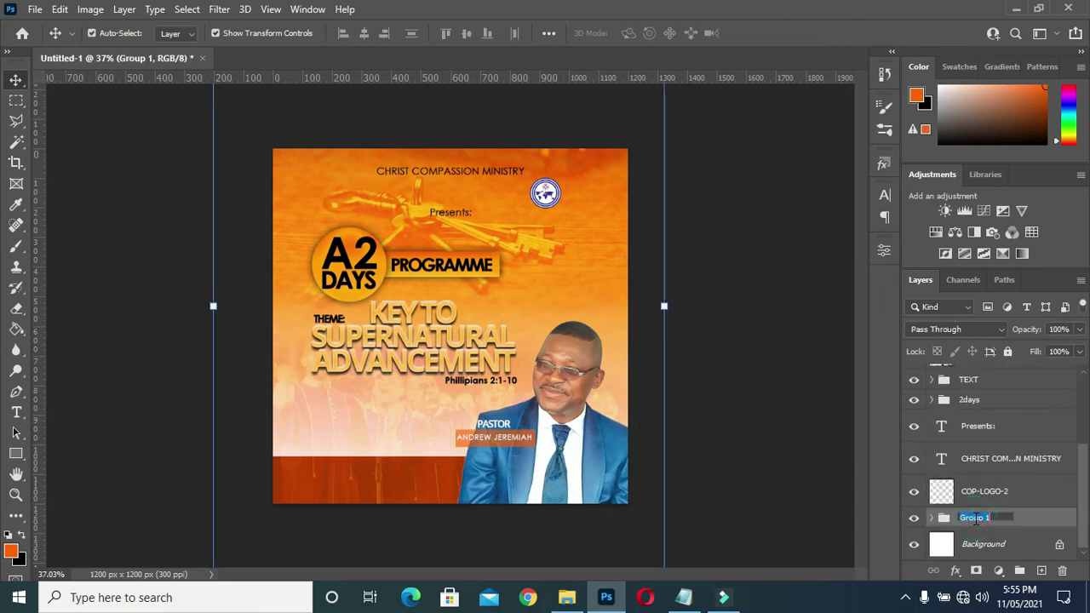
type("bg")
key("Return")
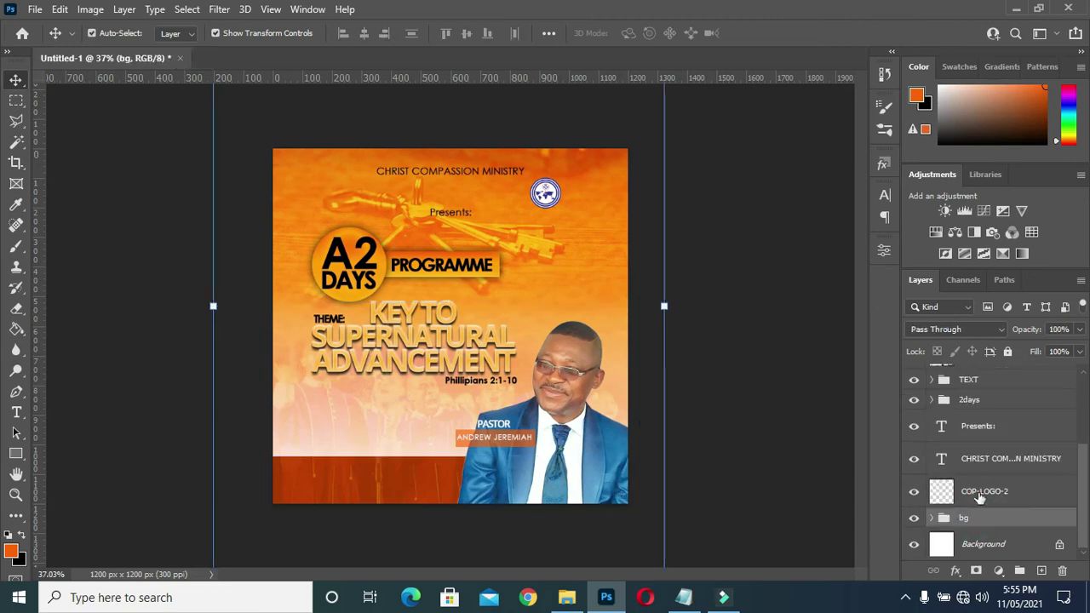
- Group the ministry name, logo and Presents text into a group named church
left_click(979, 494)
left_click(998, 461, "shift")
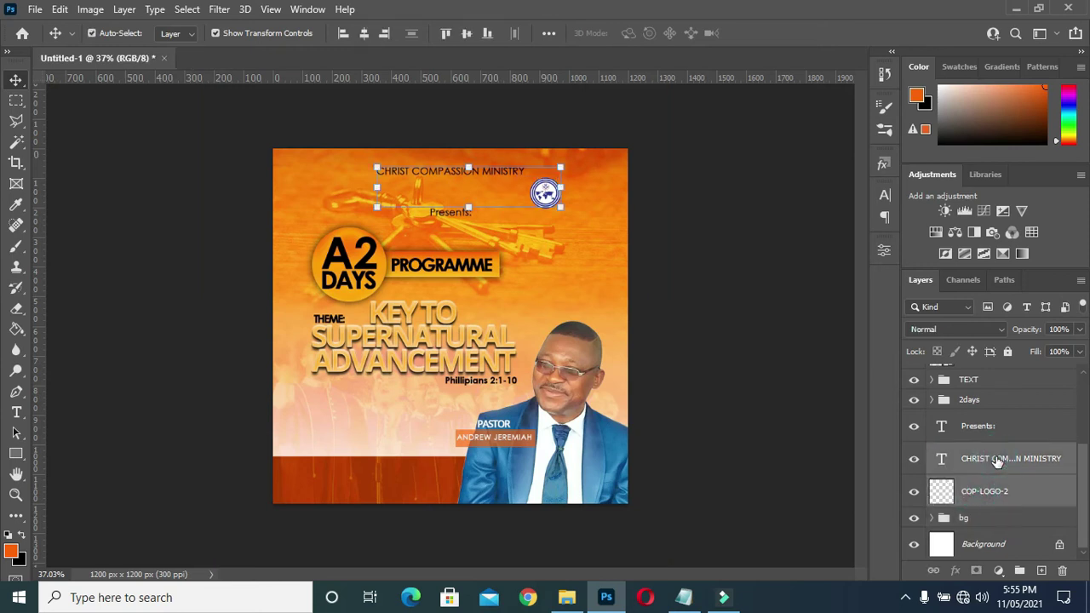
left_click(987, 427, "shift")
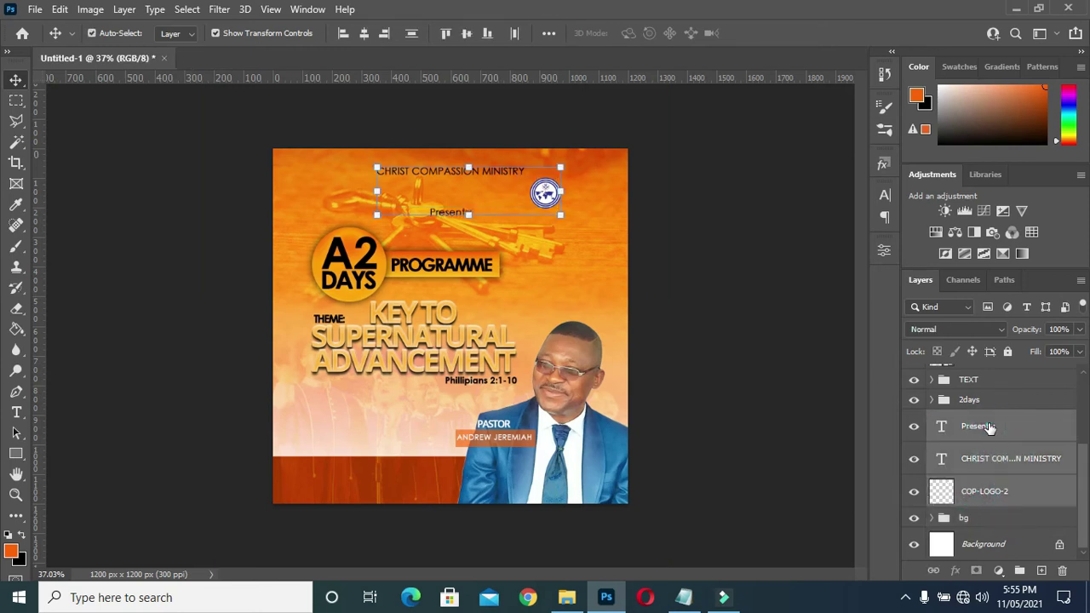
key("ctrl+g")
double_click(973, 498)
type("church")
key("Return")
- Group the pastor photo, name, label and bar layers into a group named Pastor
left_click(989, 436)
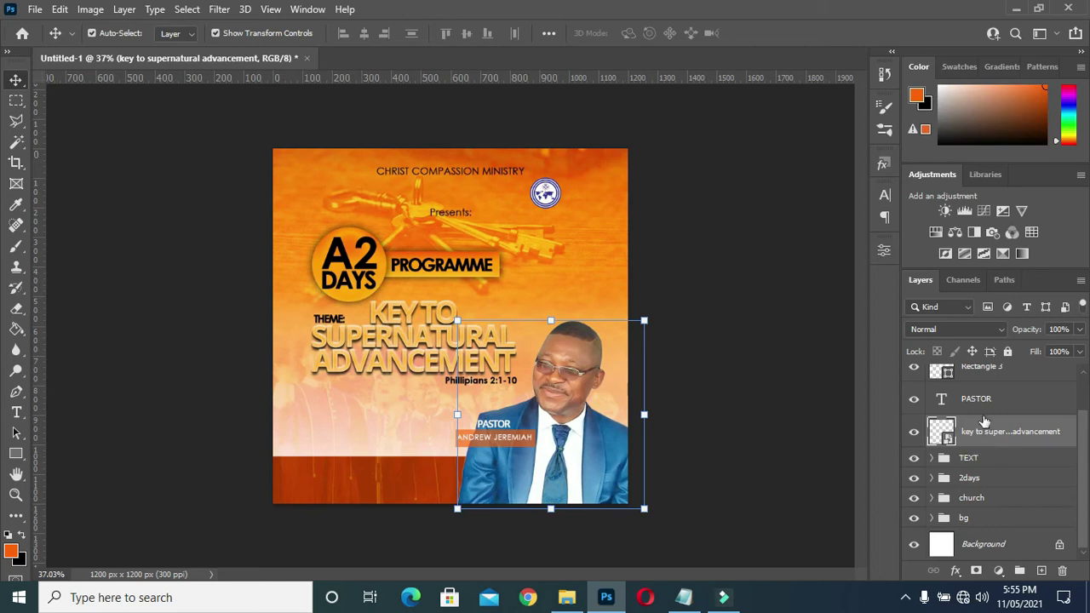
scroll(990, 428, "up", 1)
scroll(988, 417, "up", 1)
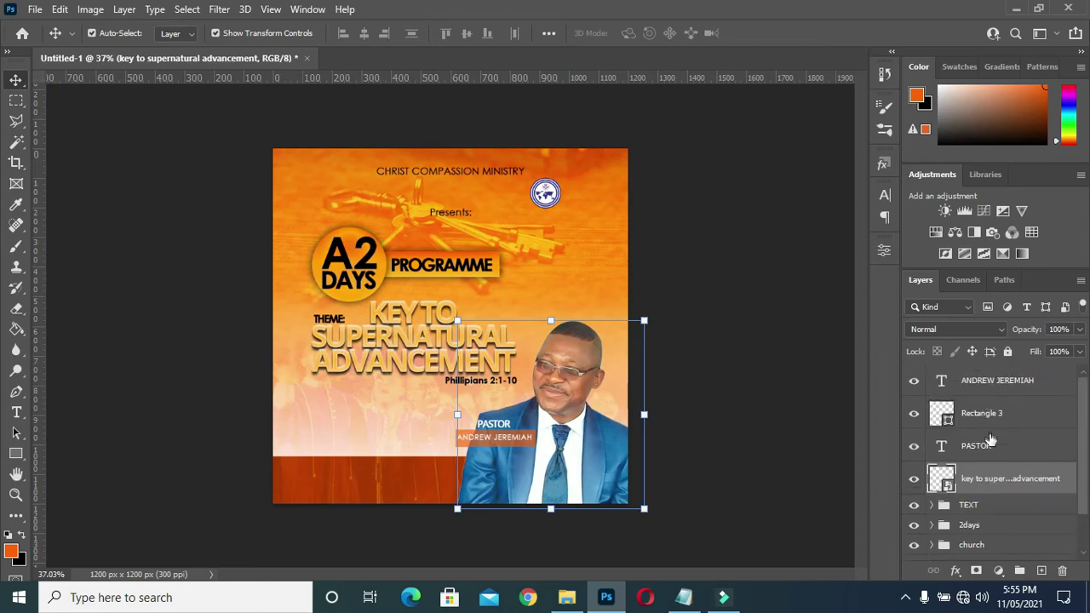
left_click(990, 384, "shift")
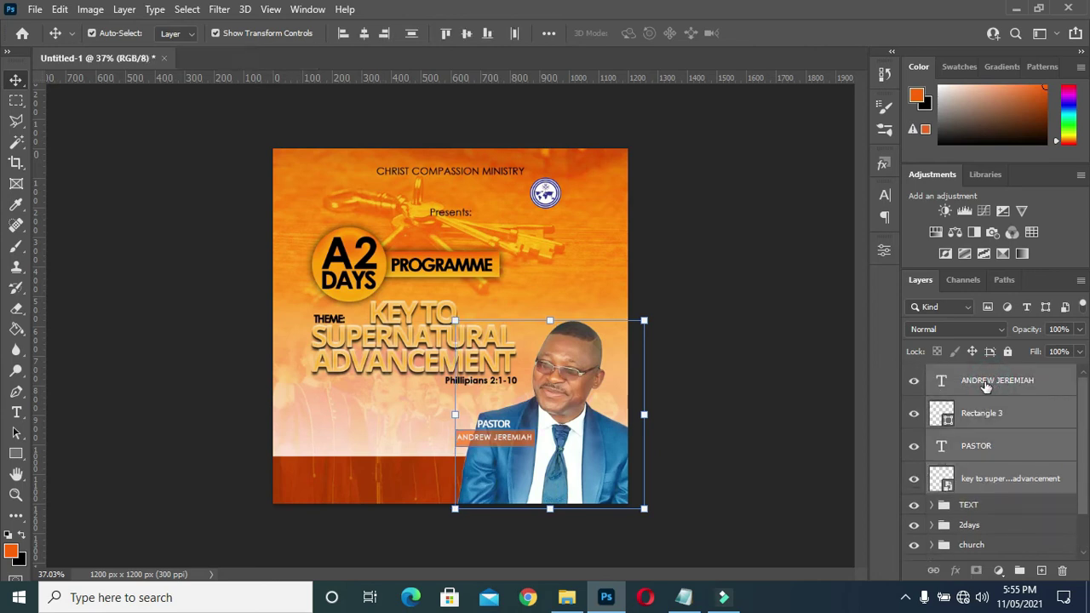
key("ctrl+g")
double_click(977, 375)
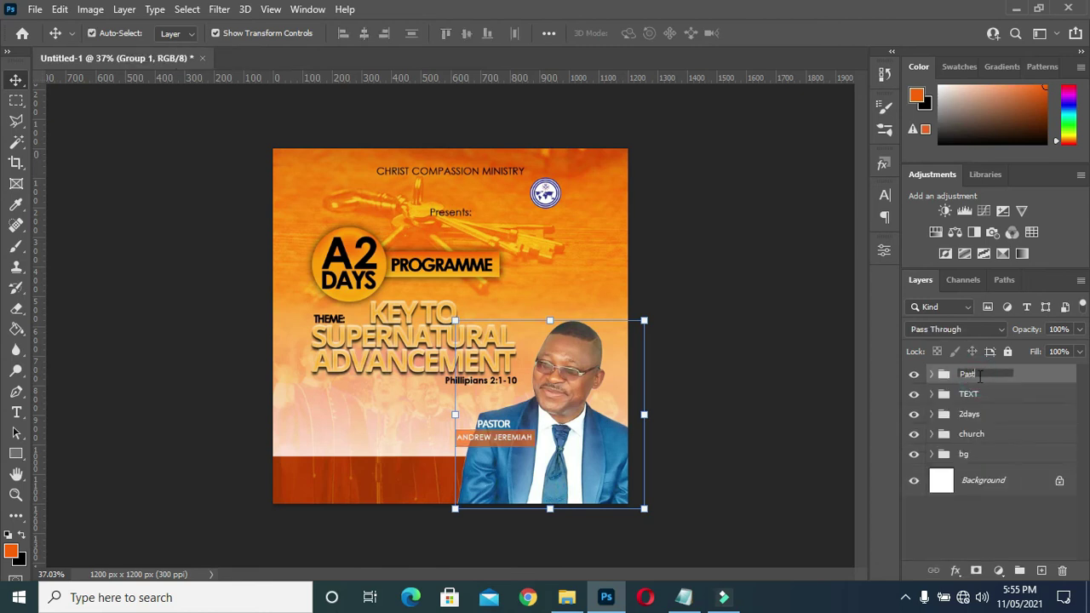
type("or")
key("Return")
left_click(778, 394)
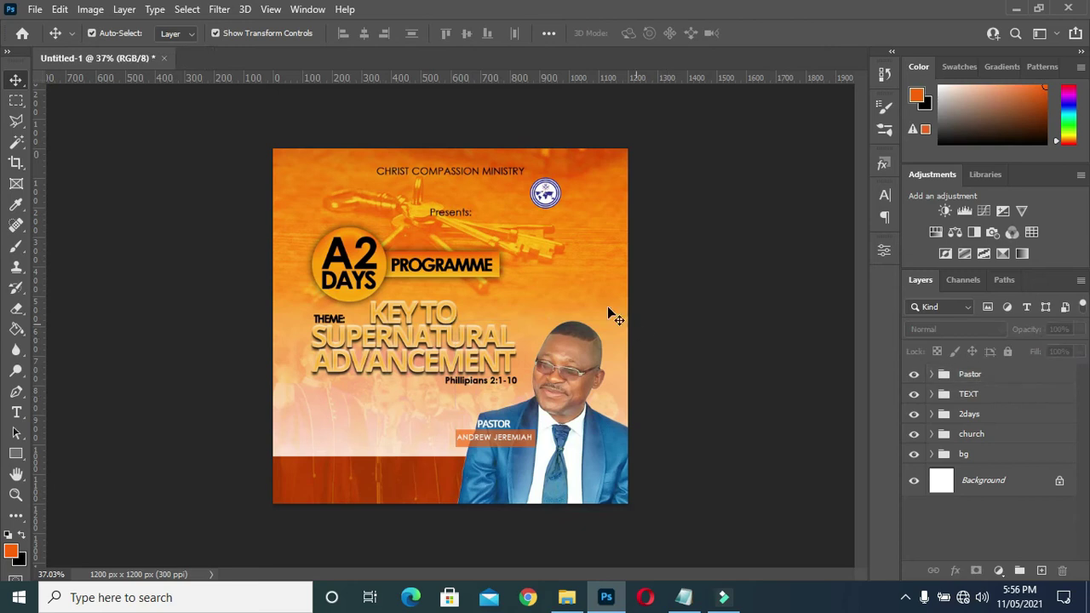
- Shift the theme TEXT group left and scale it up
left_click(968, 393)
scroll(401, 387, "up", 2)
scroll(401, 387, "up", 1)
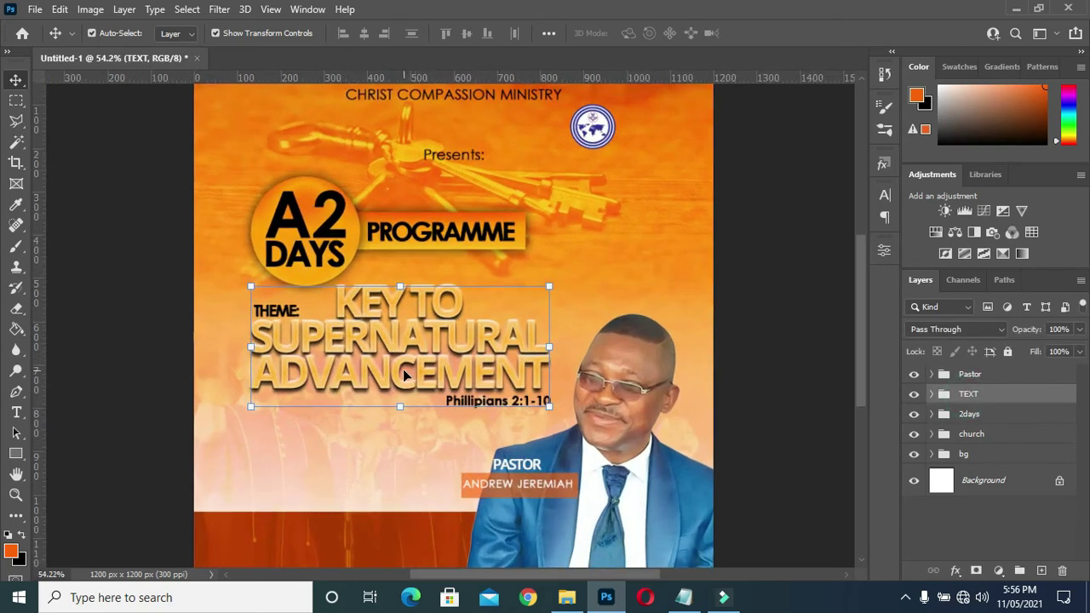
mouse_move(343, 355)
left_mouse_down()
mouse_move(324, 356)
mouse_move(343, 356)
left_mouse_up()
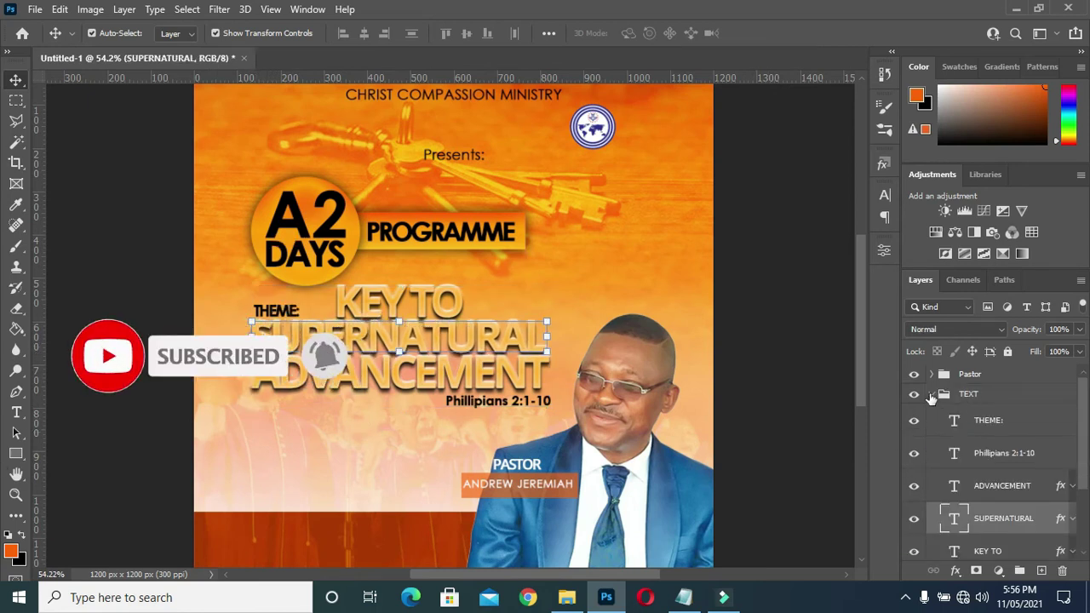
left_click(931, 394)
key("ctrl+t")
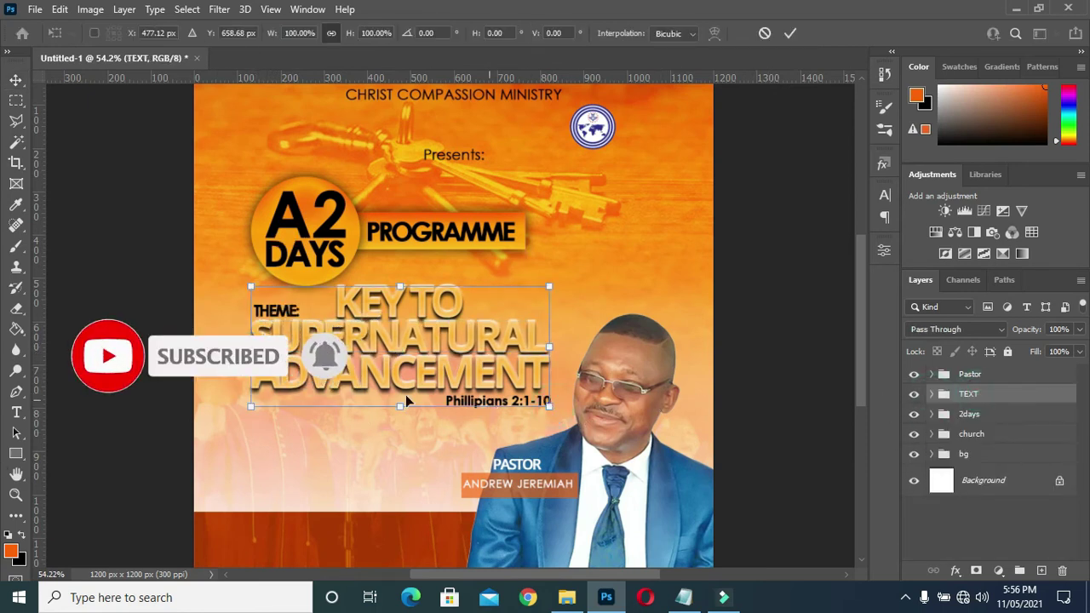
left_click_drag(388, 379, 371, 380)
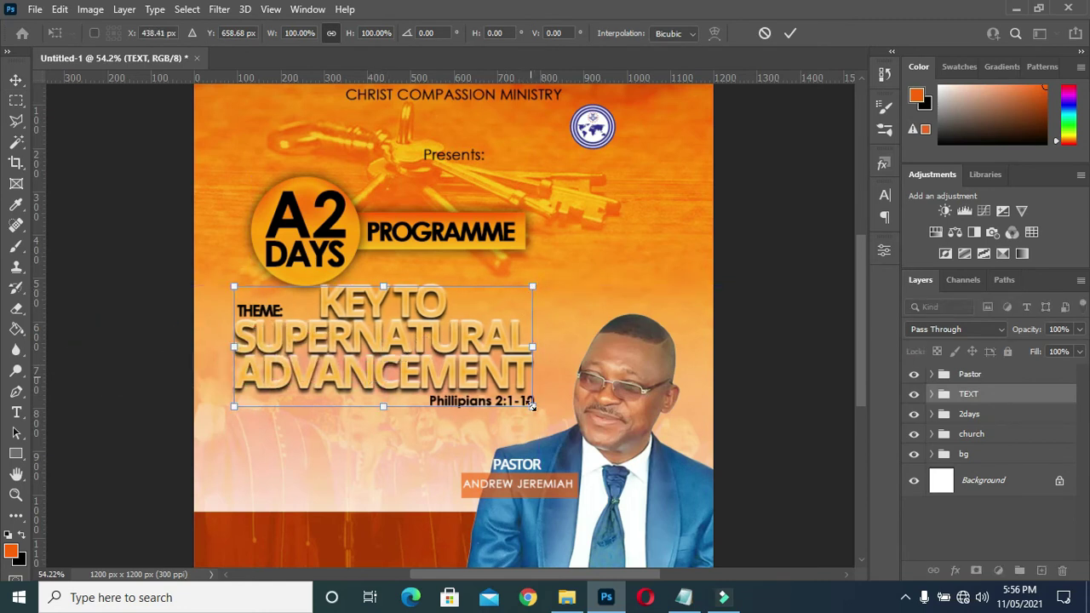
left_click_drag(532, 406, 552, 417)
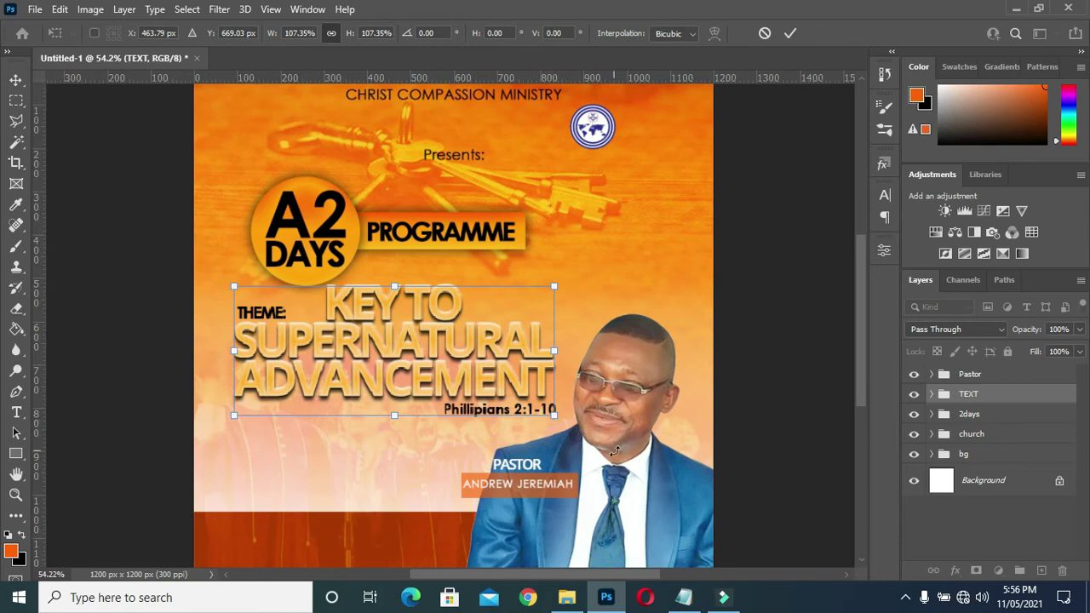
left_click_drag(552, 417, 571, 422)
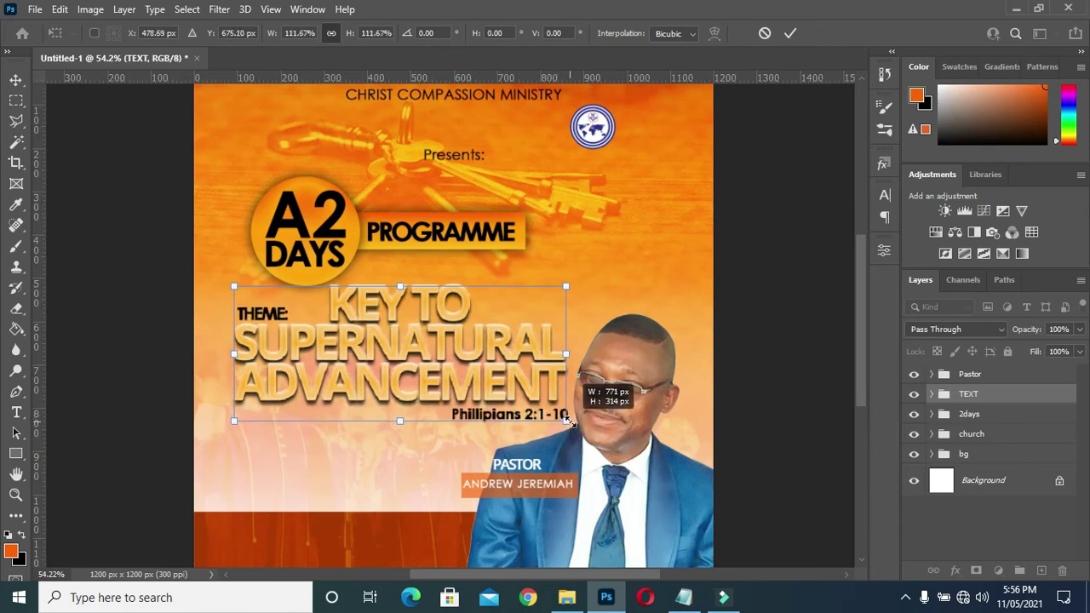
left_click(784, 36)
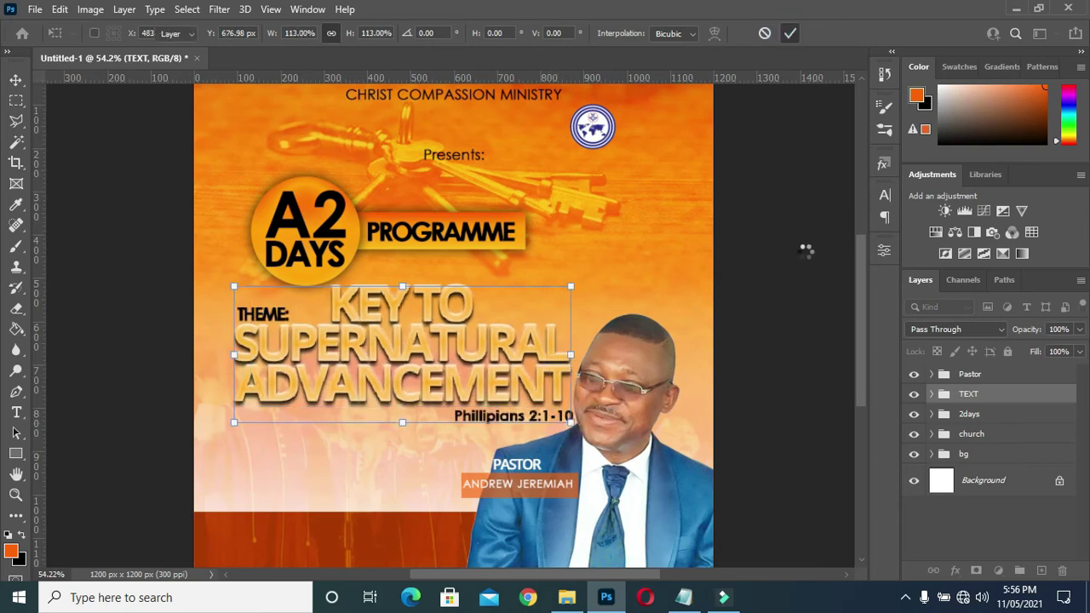
- Scale the Pastor group down to about 92% and place it in the lower-right corner
left_click(987, 376)
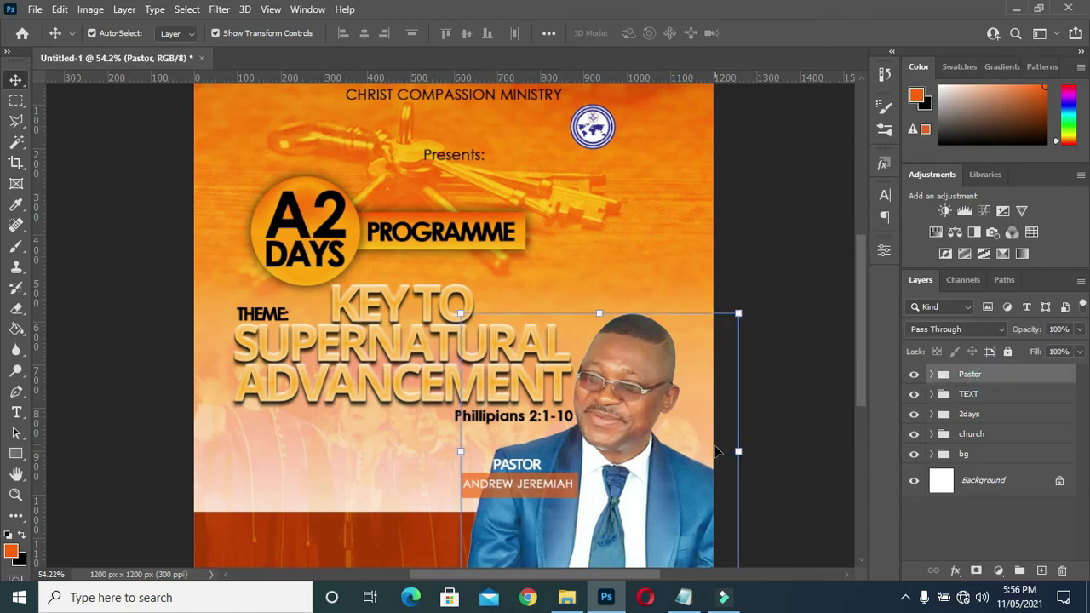
key("ctrl+t")
left_click_drag(658, 465, 682, 466)
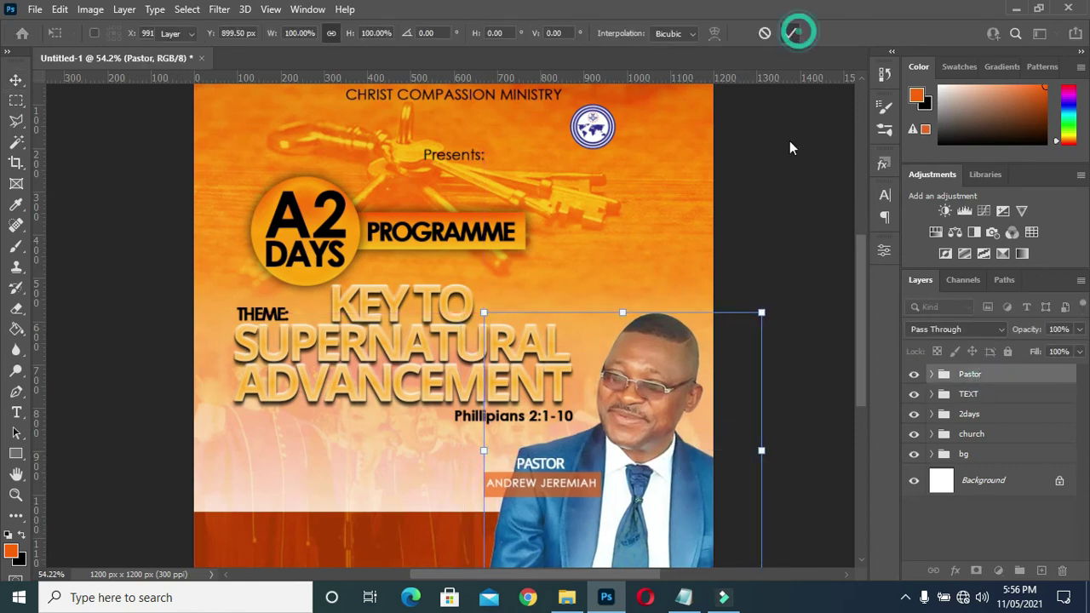
scroll(790, 174, "down", 2)
key("Return")
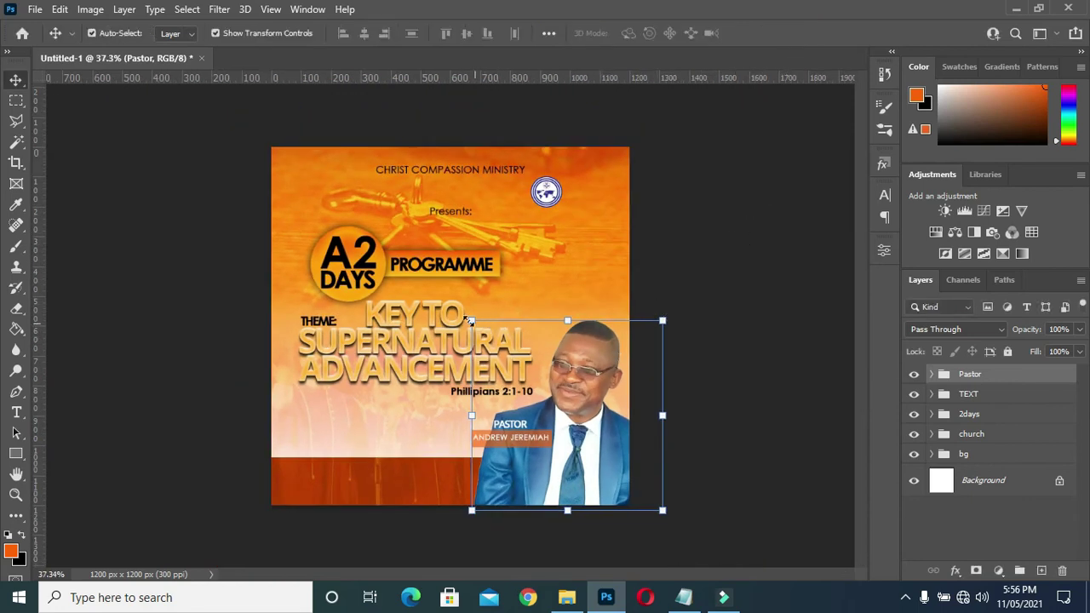
left_click_drag(474, 322, 485, 334)
left_click_drag(578, 404, 572, 406)
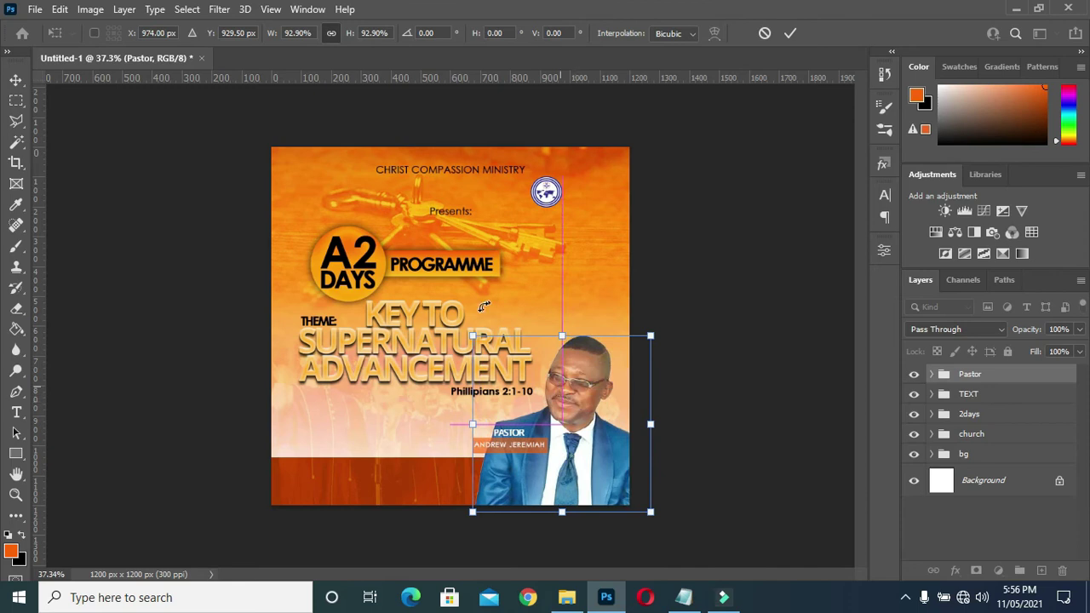
left_click_drag(472, 337, 475, 339)
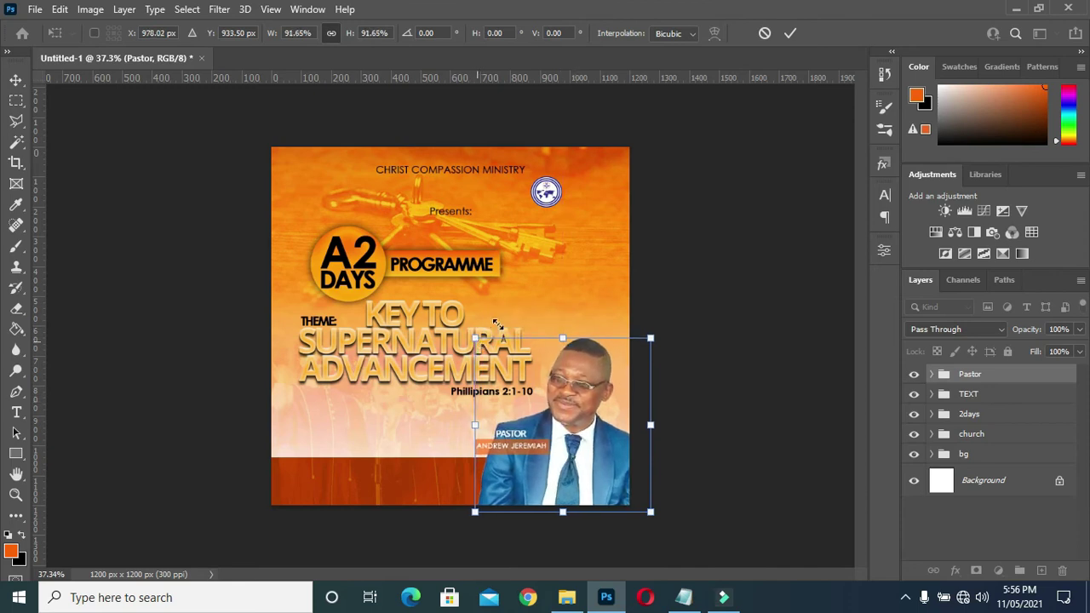
left_click(792, 34)
key("ctrl+plus")
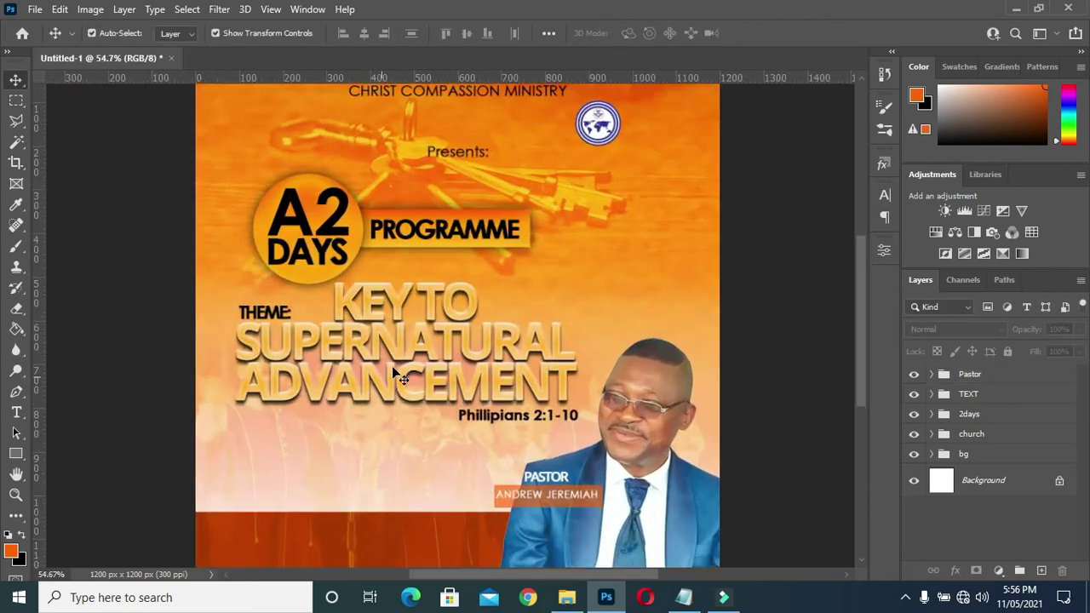
scroll(341, 464, "up", 1)
scroll(332, 466, "up", 1)
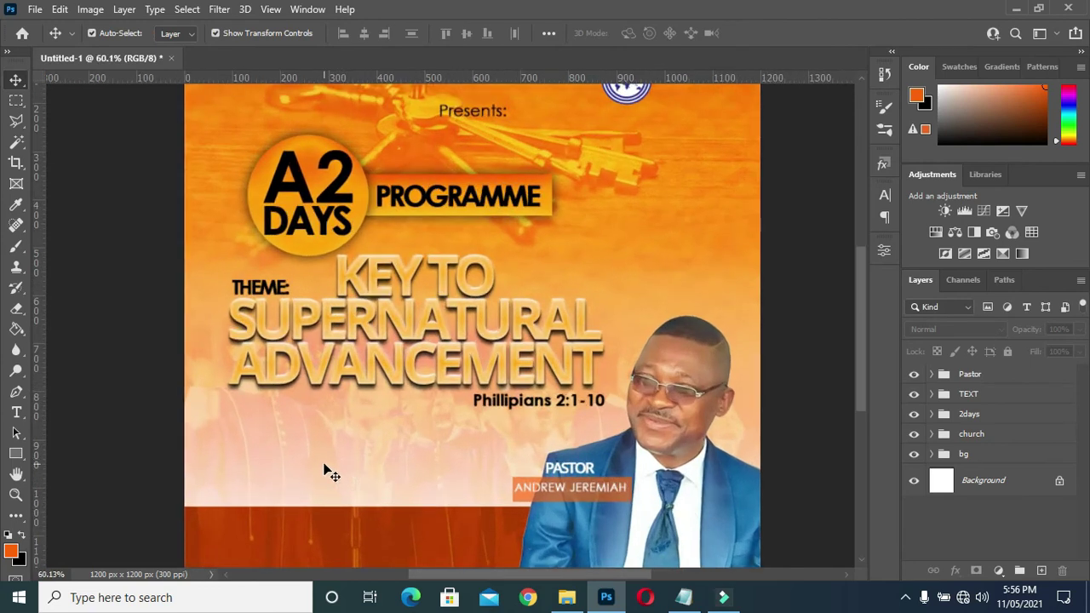
scroll(323, 470, "up", 1)
- Place the 'date and time' image as a calendar icon scaled to 4.28%, left below the title
left_click(567, 597)
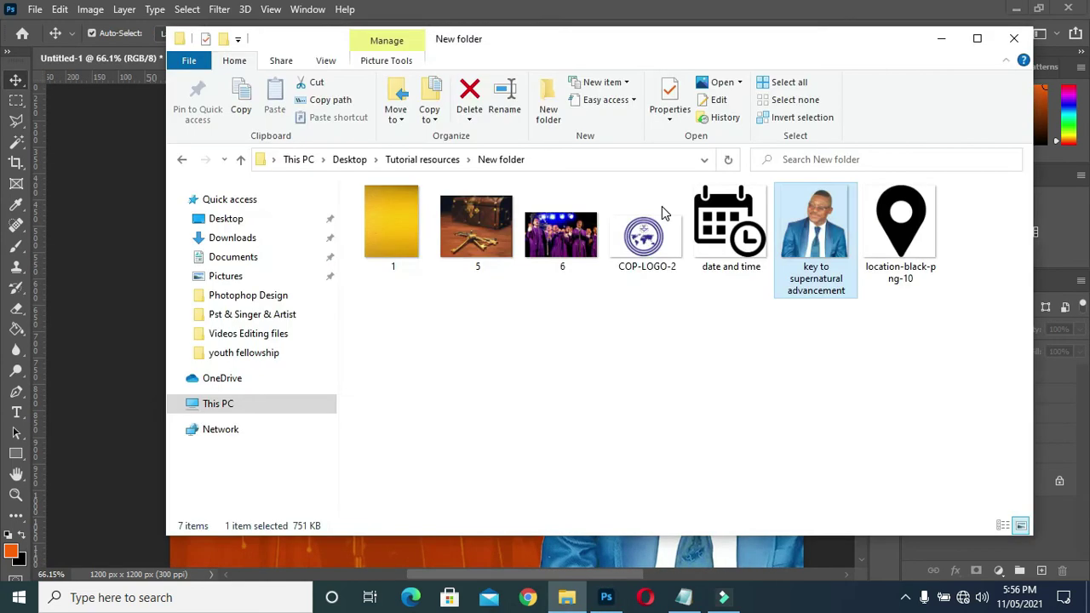
left_click(722, 230)
left_click_drag(722, 230, 135, 380)
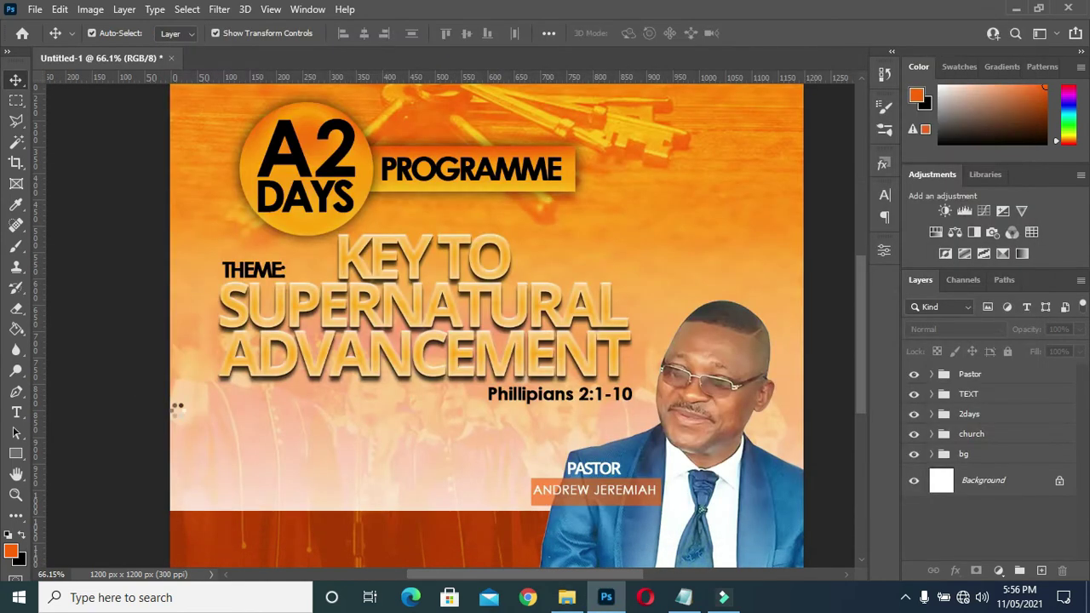
scroll(303, 375, "down", 5)
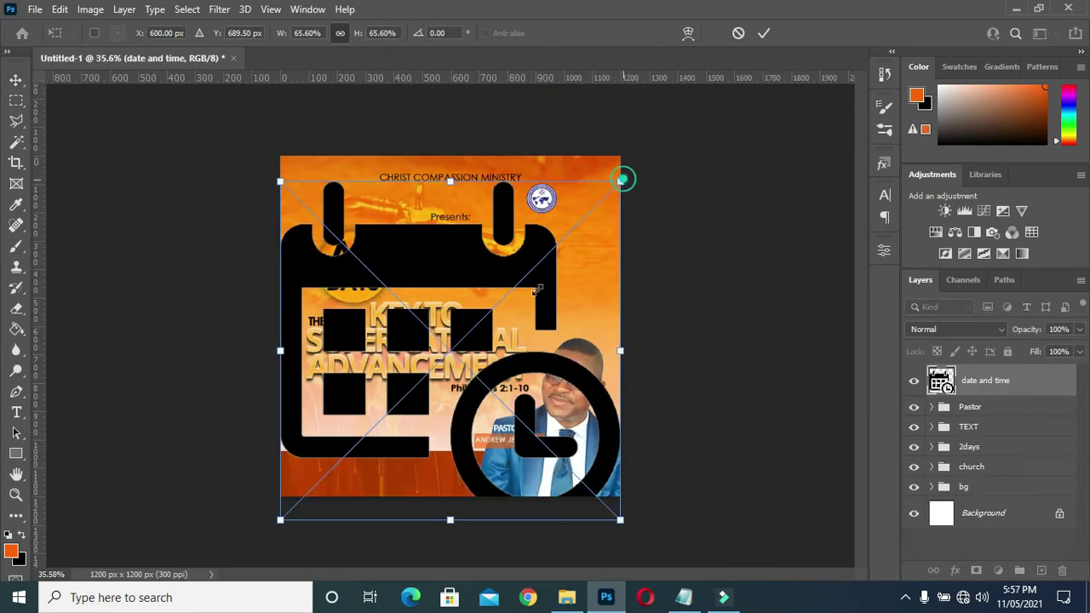
left_click_drag(618, 178, 370, 447)
scroll(370, 447, "up", 5)
left_click_drag(281, 460, 316, 347)
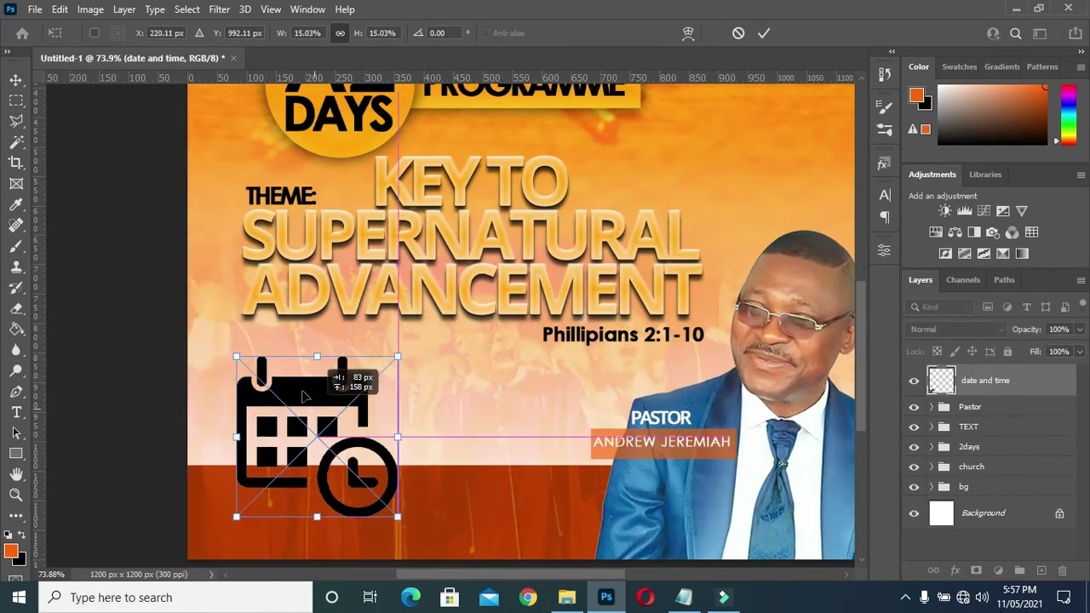
mouse_move(382, 498)
left_mouse_down()
mouse_move(308, 412)
mouse_move(298, 409)
mouse_move(304, 427)
mouse_move(292, 417)
left_mouse_up()
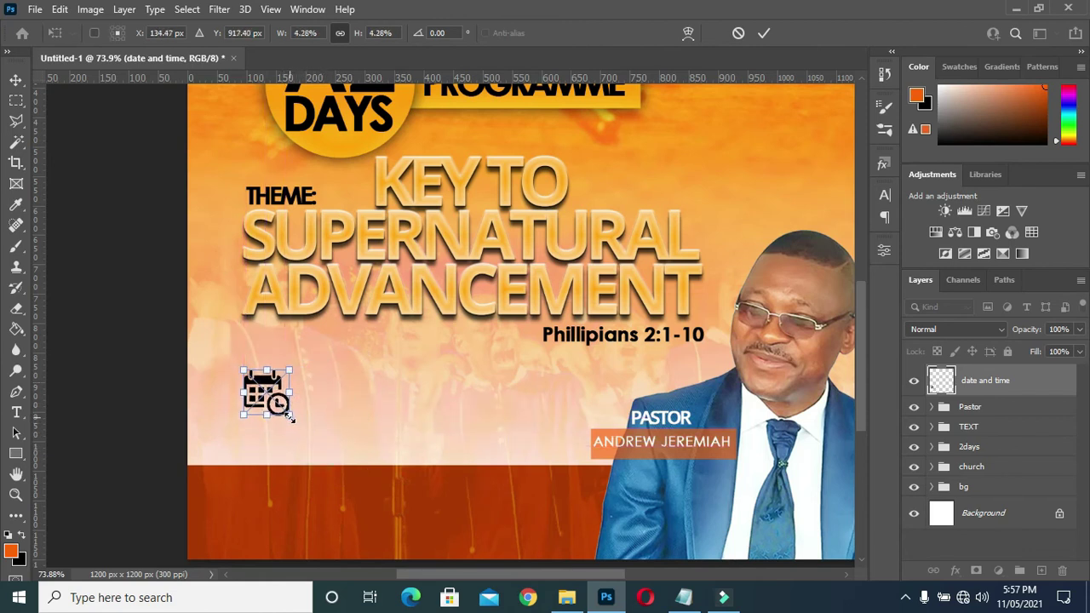
left_click(760, 33)
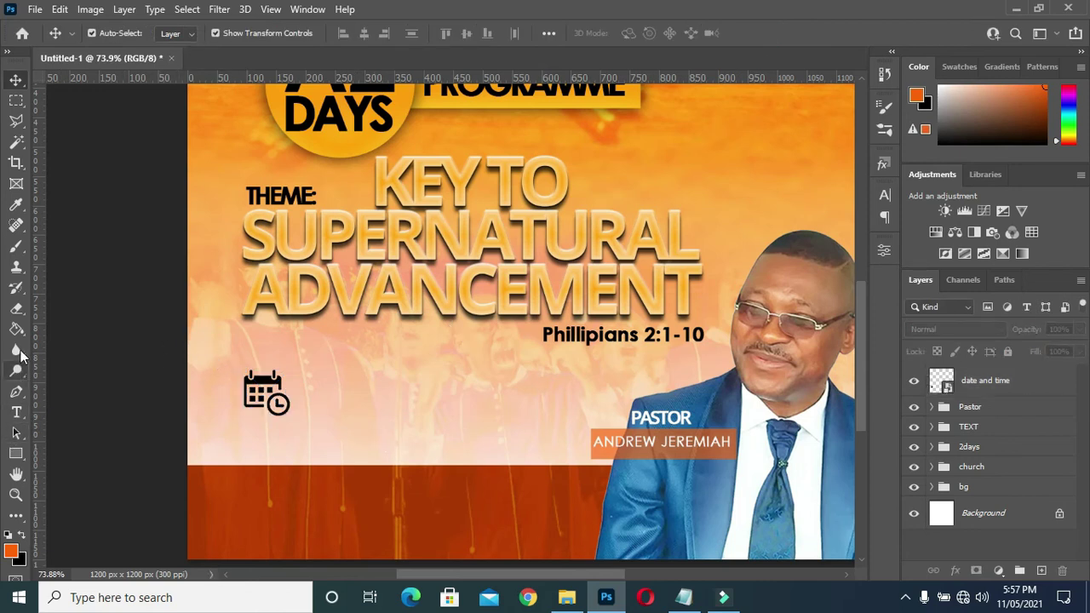
- Draw a thin vertical rectangle right of the calendar icon, filled black
left_click(15, 453)
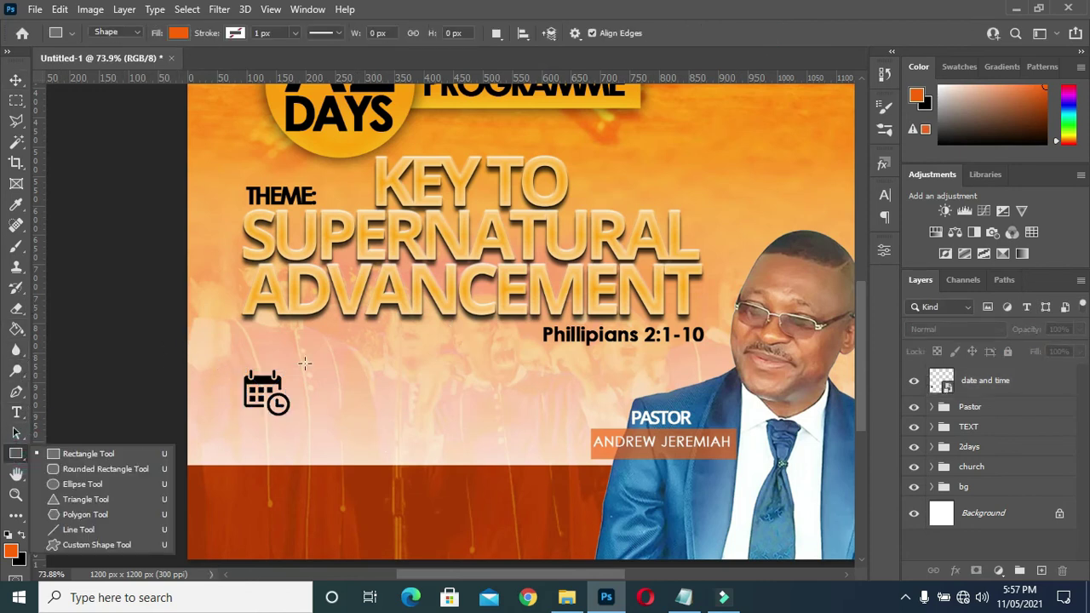
left_click_drag(303, 351, 302, 465)
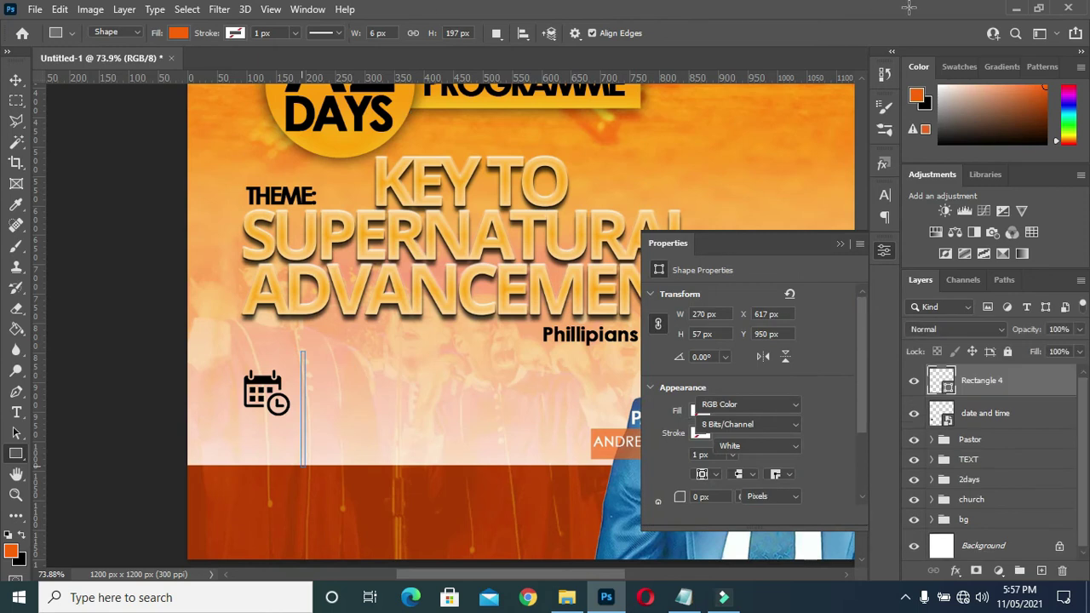
left_click(704, 411)
left_click(661, 393)
left_click(840, 245)
- Shorten the black bar so it ends just above the dark orange band
left_click(15, 79)
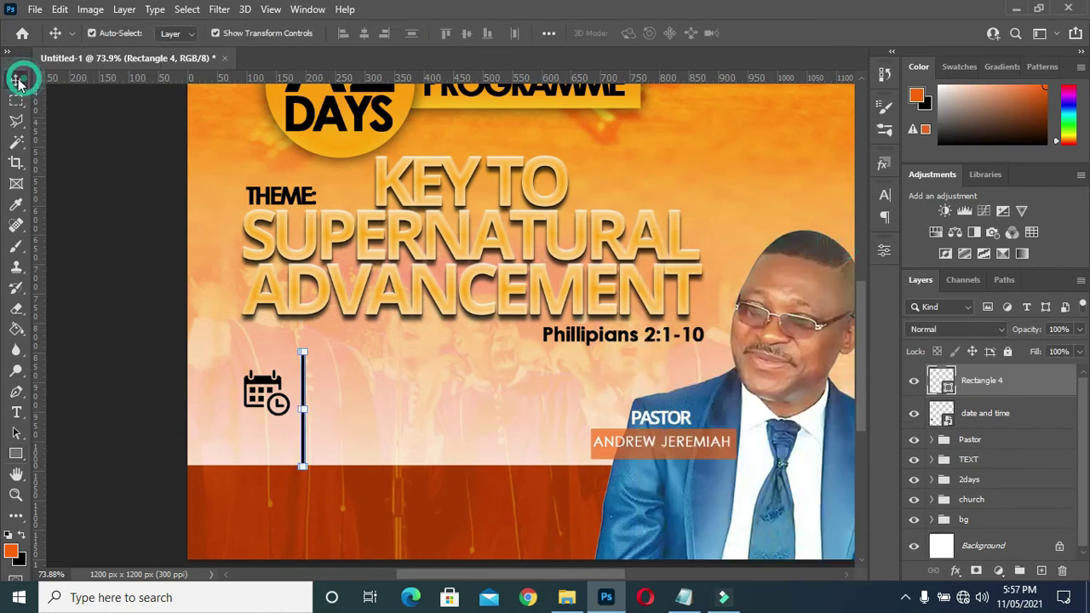
left_click(304, 406)
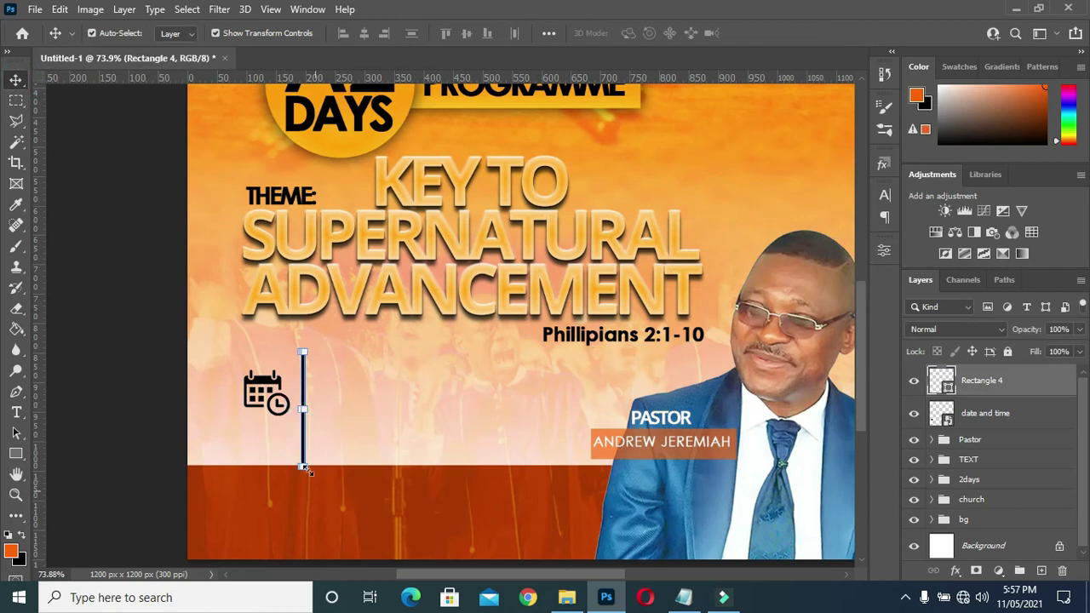
left_click_drag(302, 467, 303, 458)
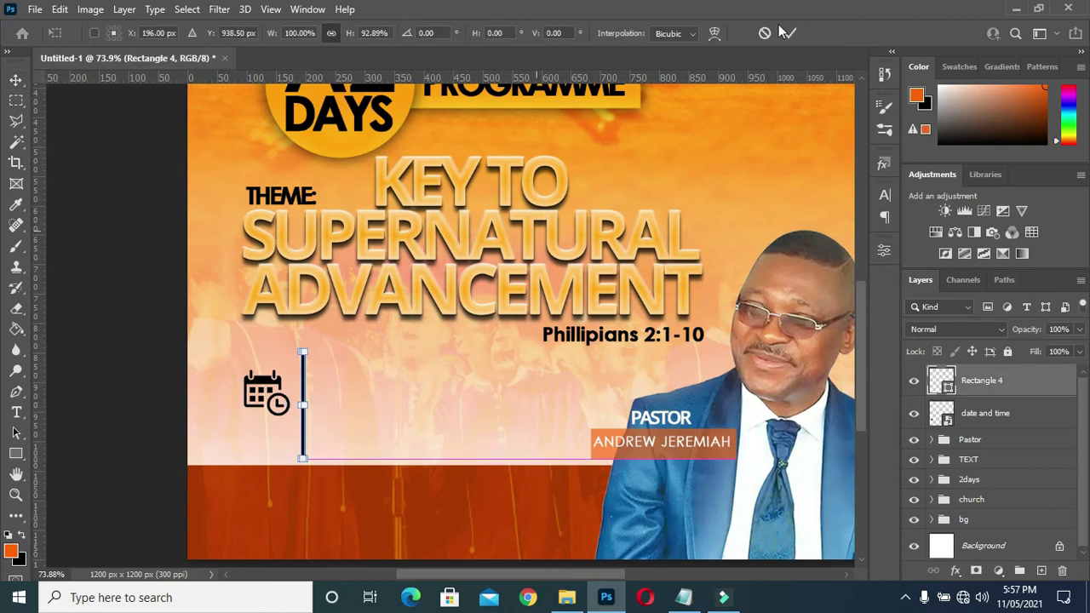
key("Return")
left_click(104, 298)
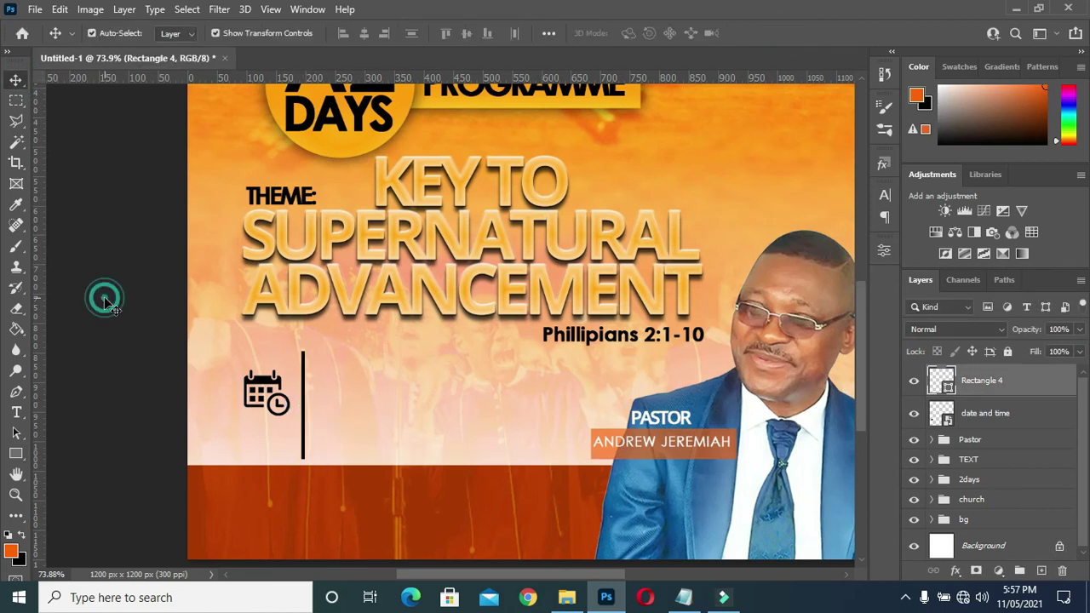
- Set the Horizontal Type Tool to Century Gothic Bold
right_click(16, 415)
left_click(135, 415)
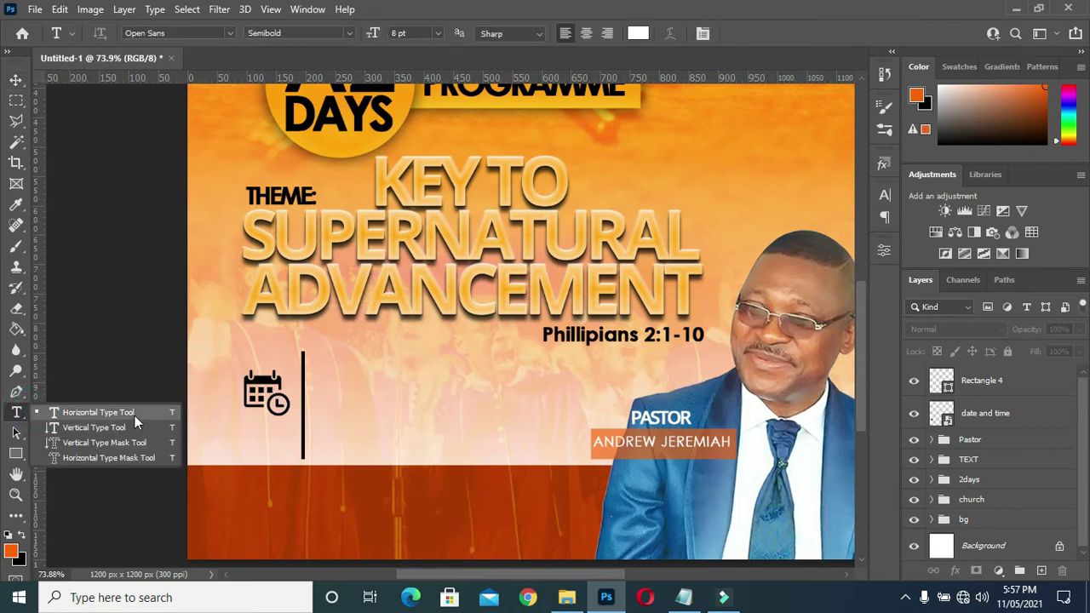
left_click(229, 32)
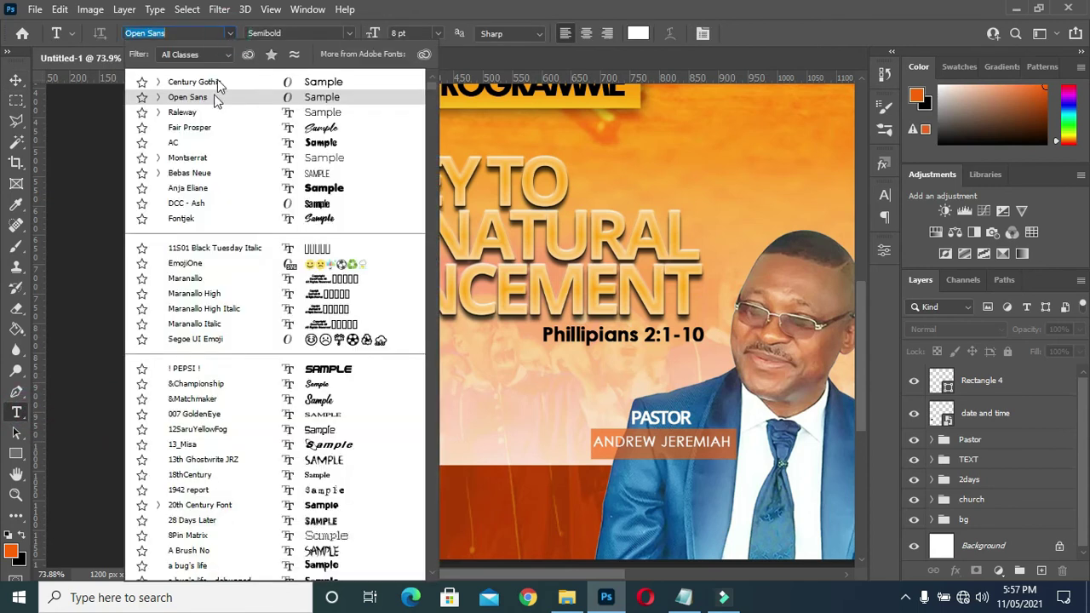
left_click(214, 81)
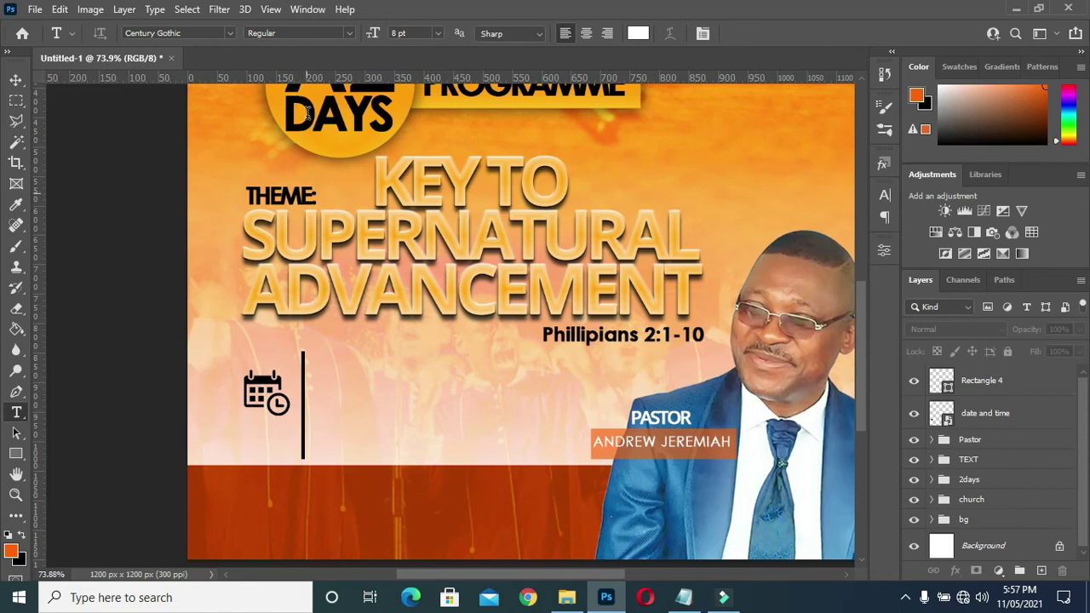
left_click(349, 33)
left_click(271, 68)
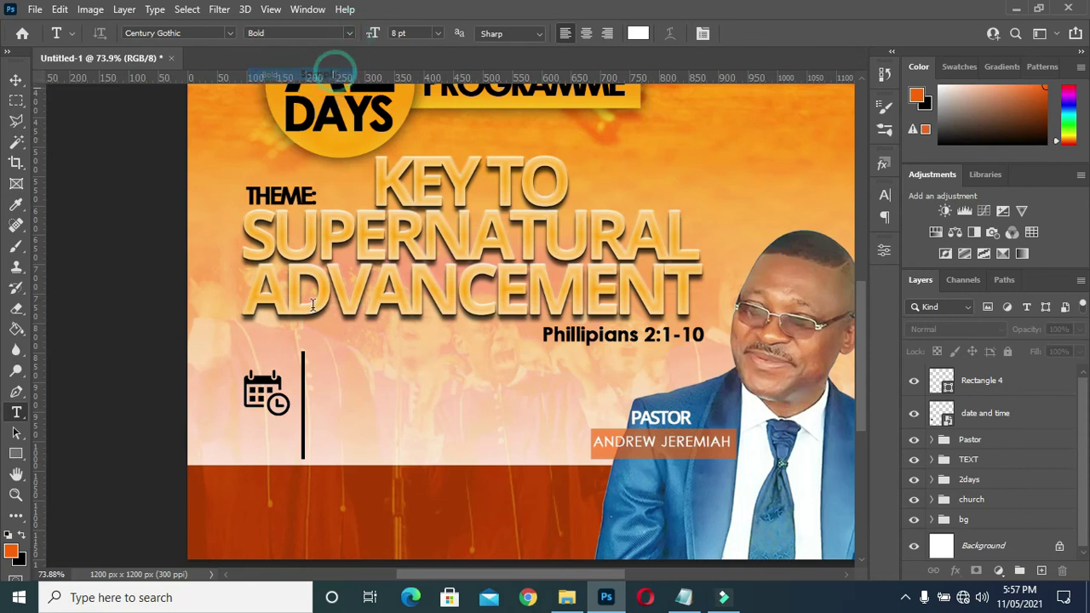
- Paste 'SATURDAY 20th 9:am' from the notes into a new text box beside the bar
left_click(317, 371)
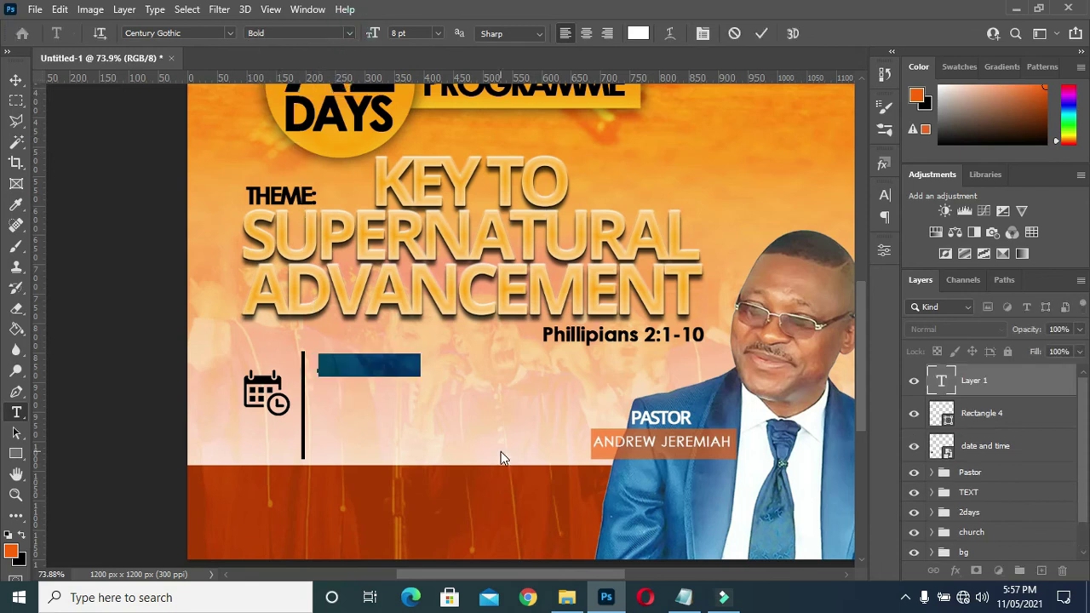
left_click(686, 597)
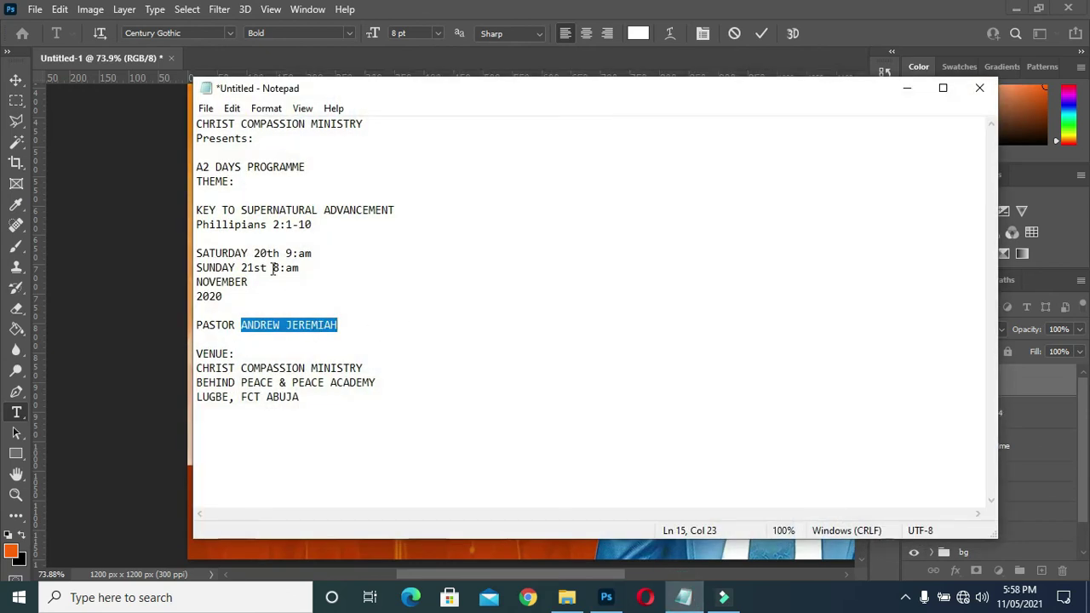
left_click_drag(198, 253, 316, 247)
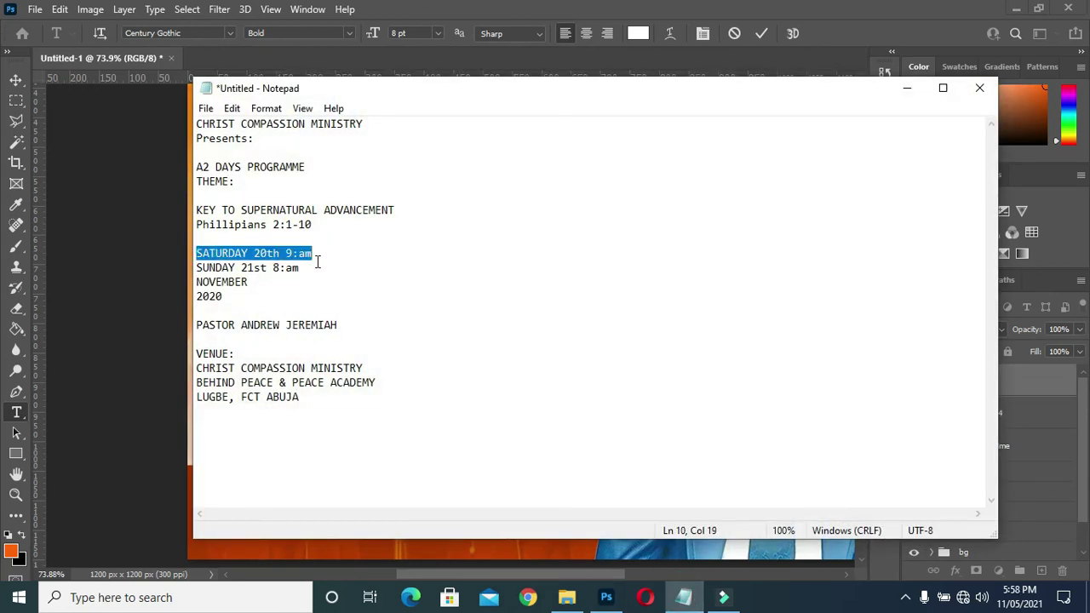
left_click(912, 88)
key("ctrl+v")
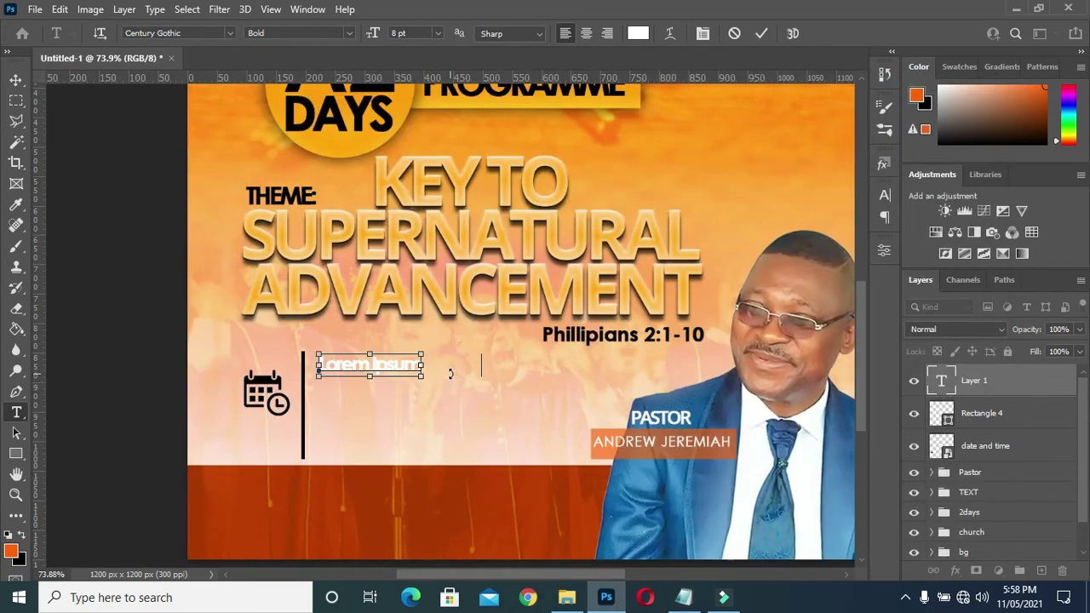
left_click(761, 34)
- Color the date text #000000, nudge it toward the bar, and reset tracking to 0
left_click(638, 33)
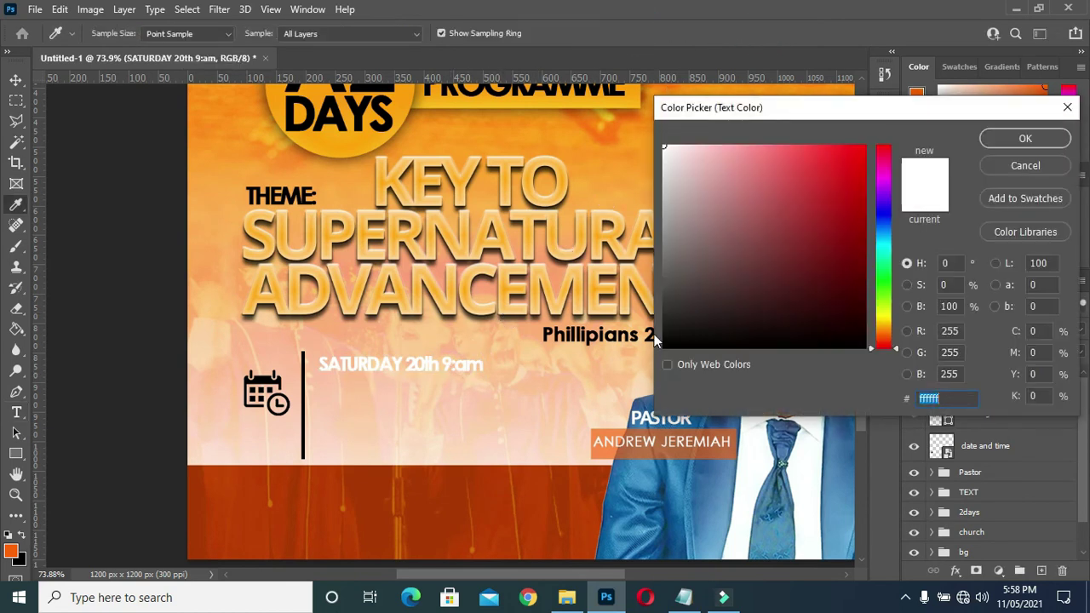
type("000000")
left_click(1032, 142)
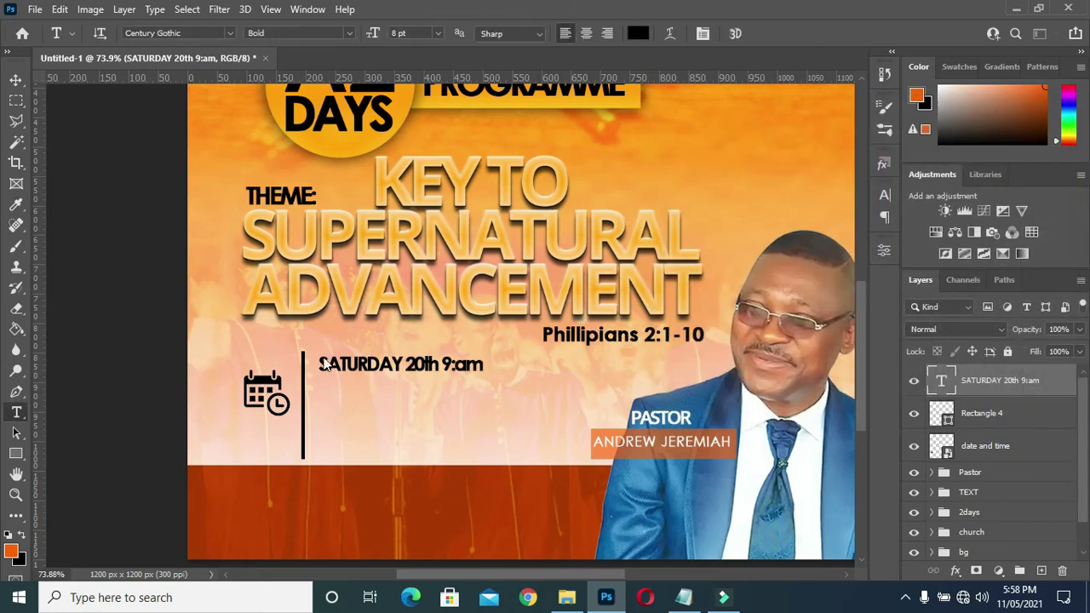
left_click_drag(365, 366, 356, 372)
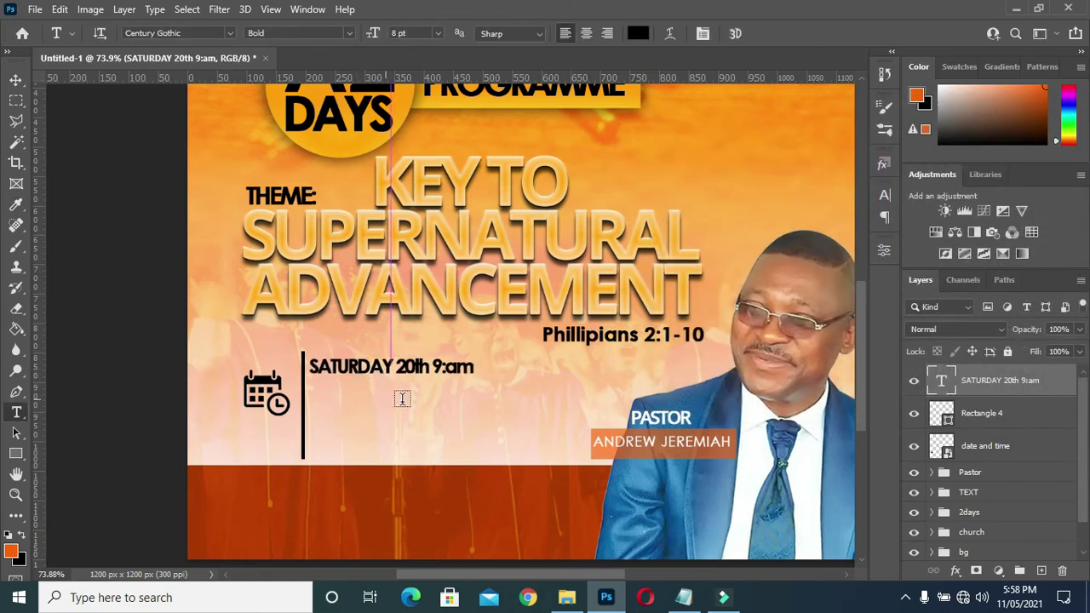
left_click(884, 196)
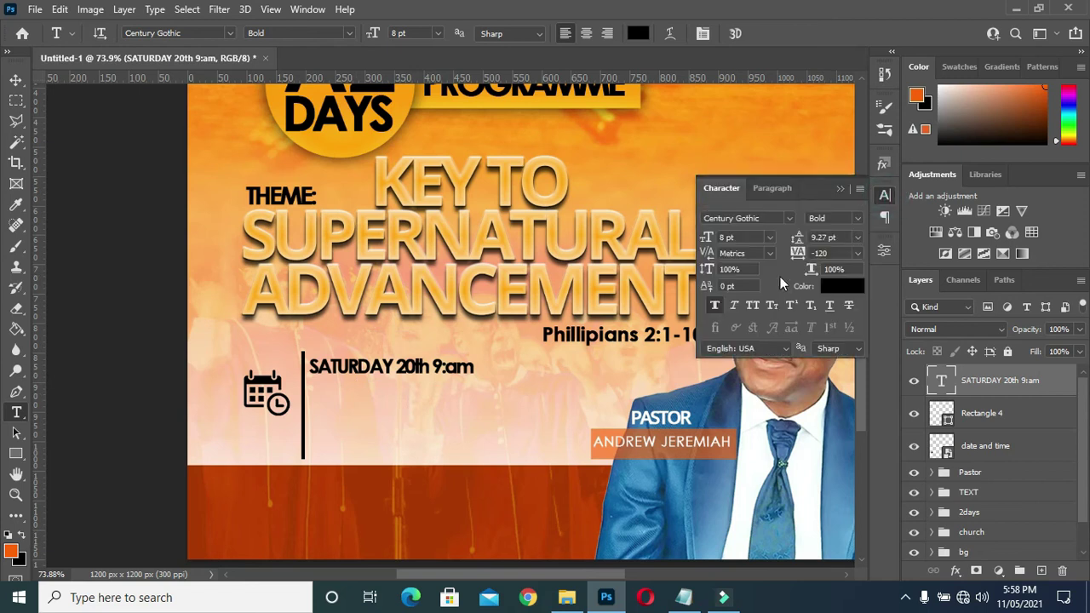
mouse_move(800, 253)
left_mouse_down()
mouse_move(816, 254)
mouse_move(797, 249)
left_mouse_up()
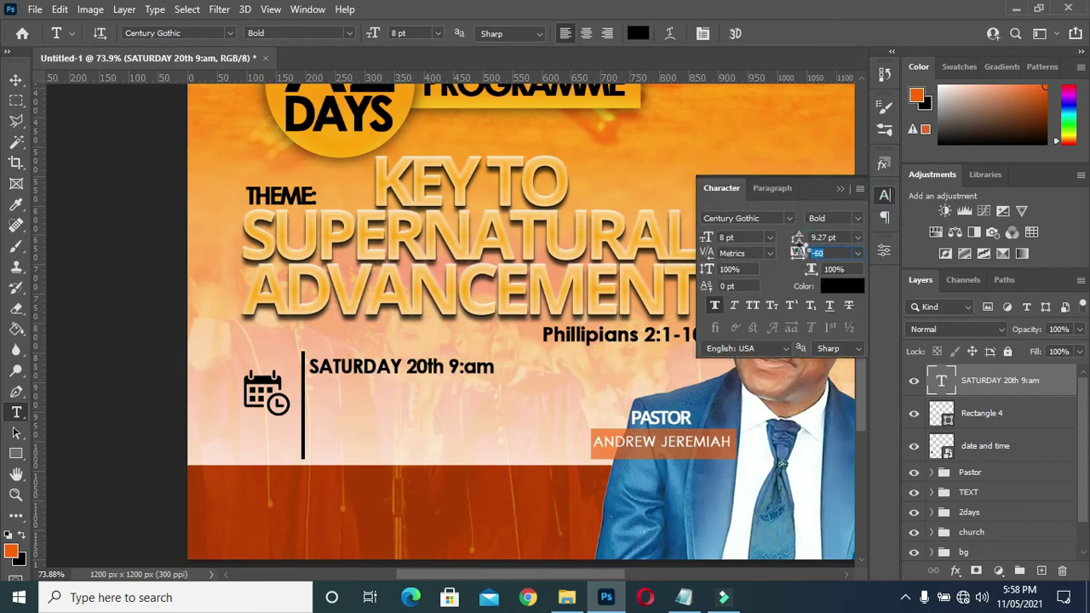
left_click(838, 190)
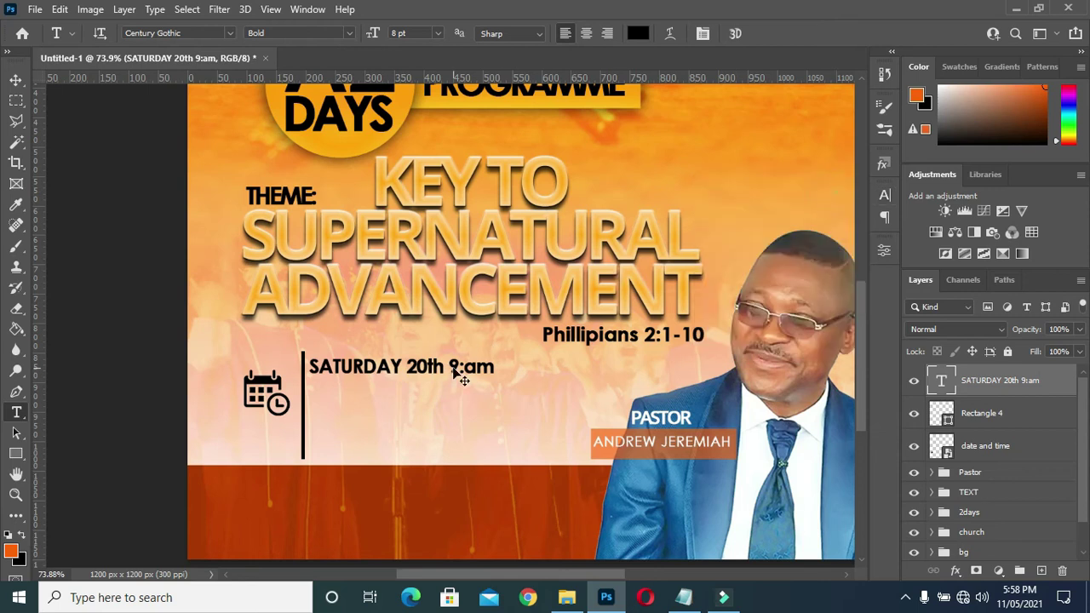
left_click(15, 453)
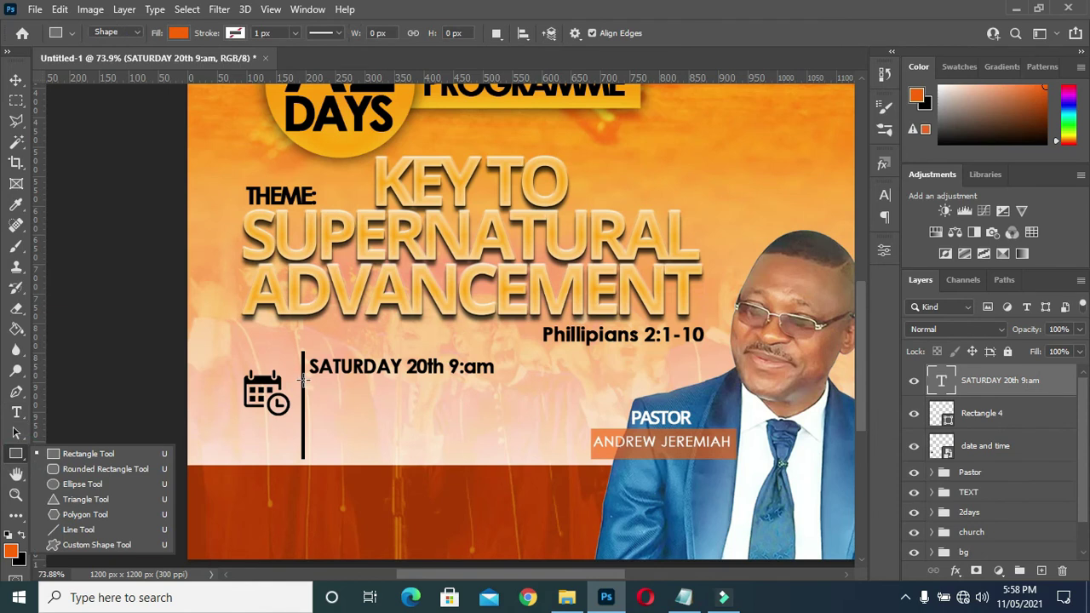
- Draw a black horizontal divider rectangle under the SATURDAY line
left_click_drag(303, 381, 500, 382)
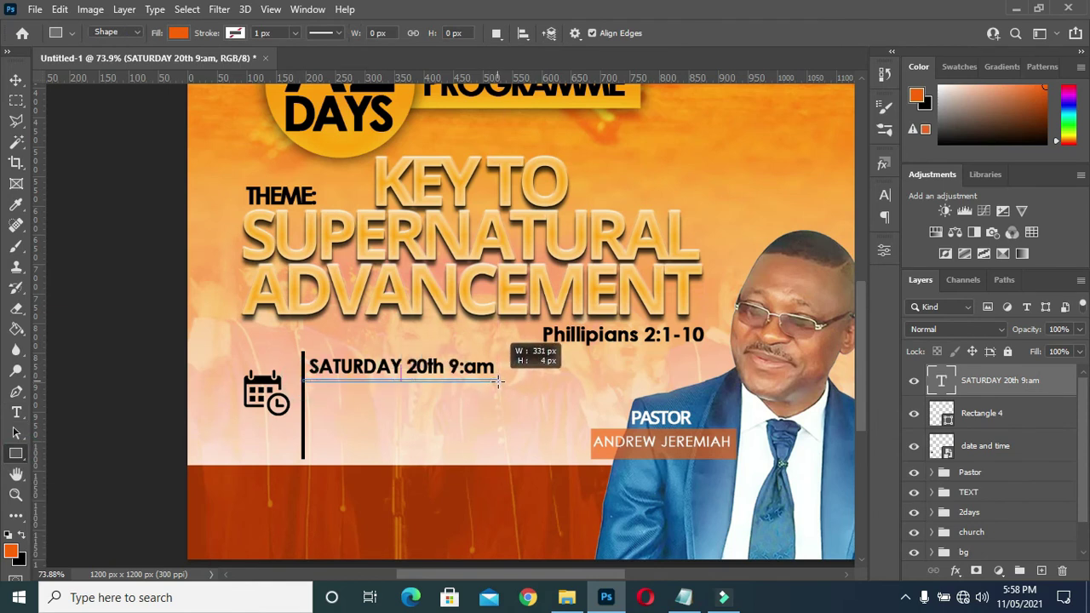
left_click_drag(499, 382, 503, 383)
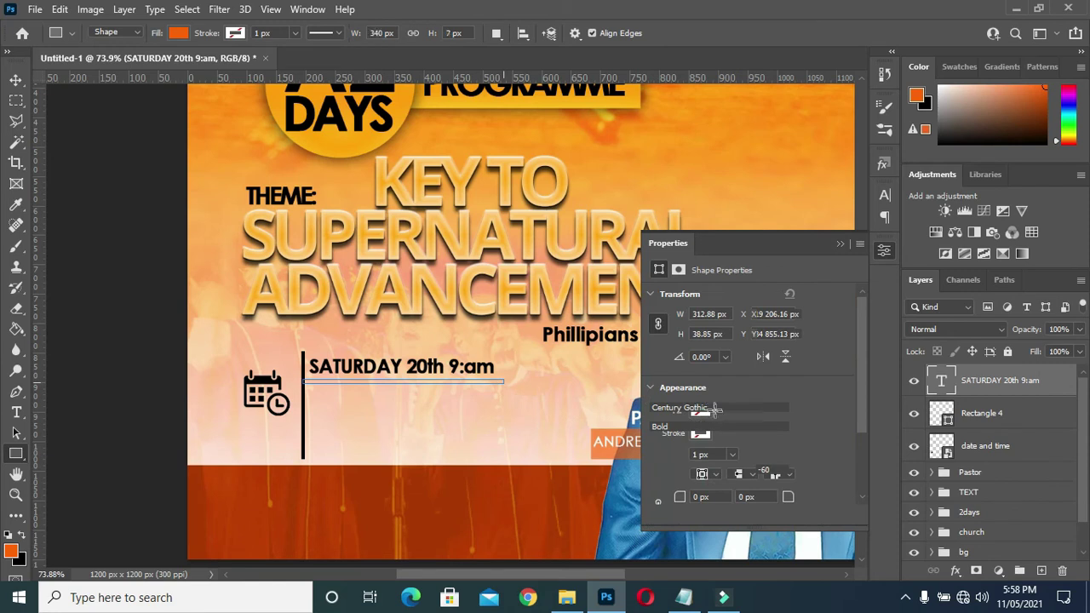
left_click(701, 408)
left_click(670, 394)
left_click(836, 243)
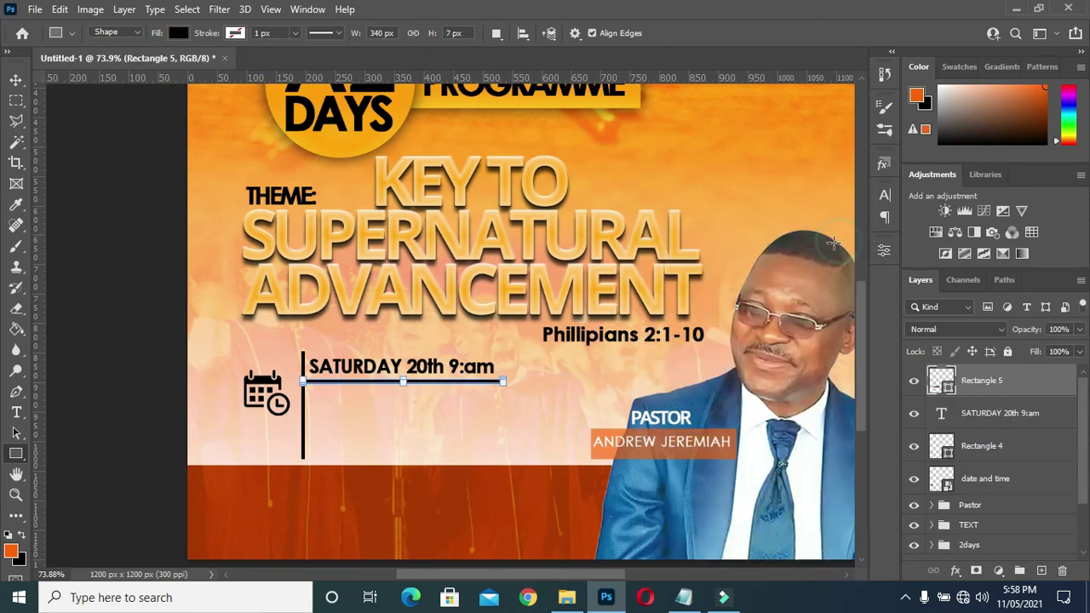
- Copy the date text below the divider and replace it with 'SUNDAY 21st 8:am'
left_click(16, 81)
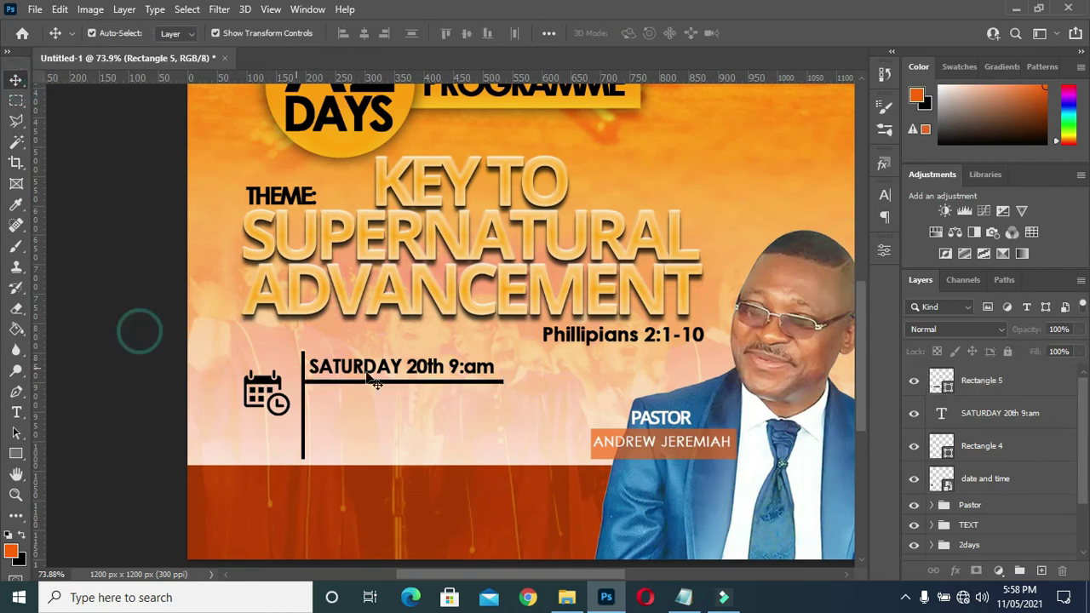
left_click_drag(365, 370, 420, 402)
left_click_drag(1007, 419, 1004, 381)
double_click(421, 407)
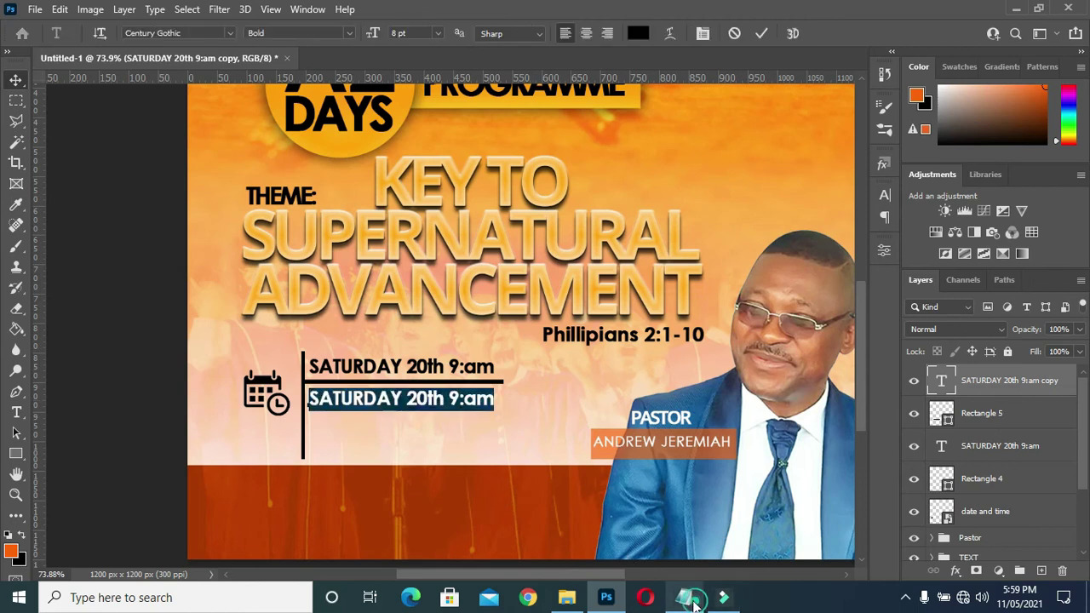
left_click(697, 603)
left_click_drag(301, 269, 197, 265)
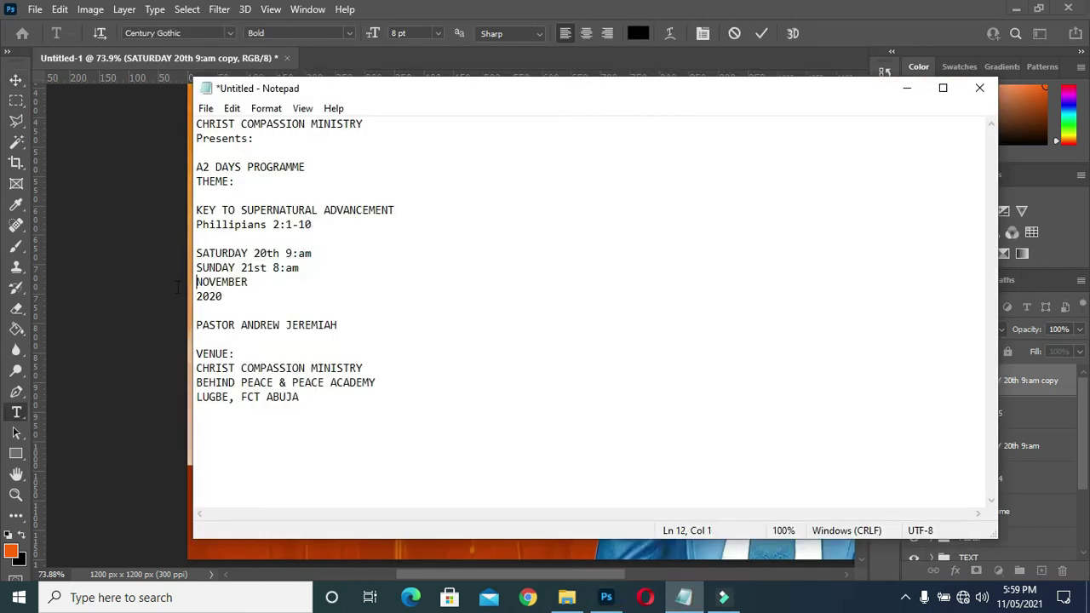
left_click(904, 91)
type("SUNDAY 21st 8:am")
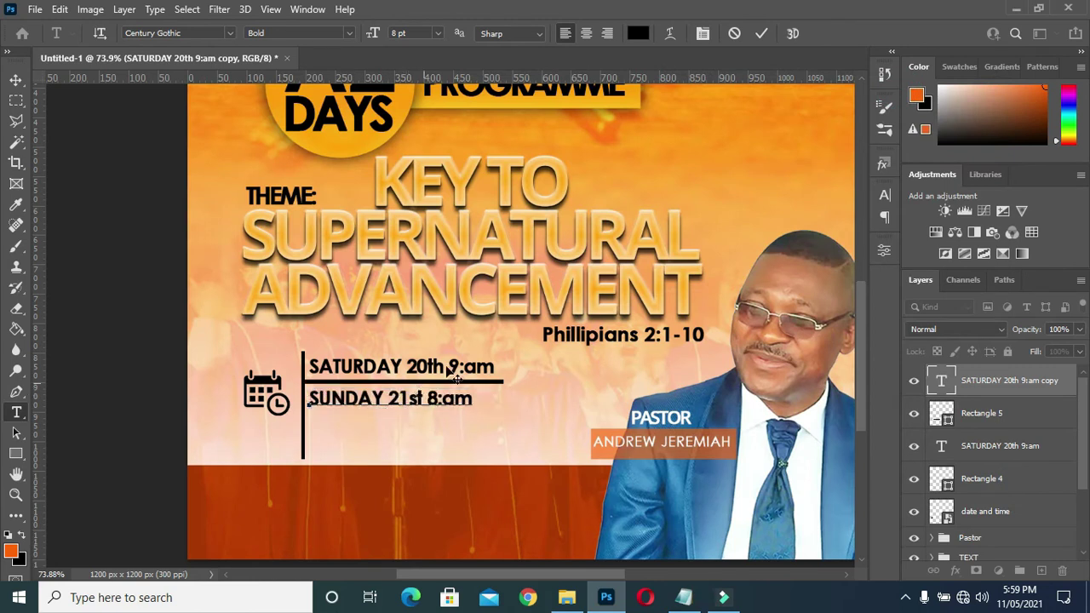
left_click(511, 440)
- Free Transform the divider into a thinner line and commit it
scroll(387, 390, "up", 3)
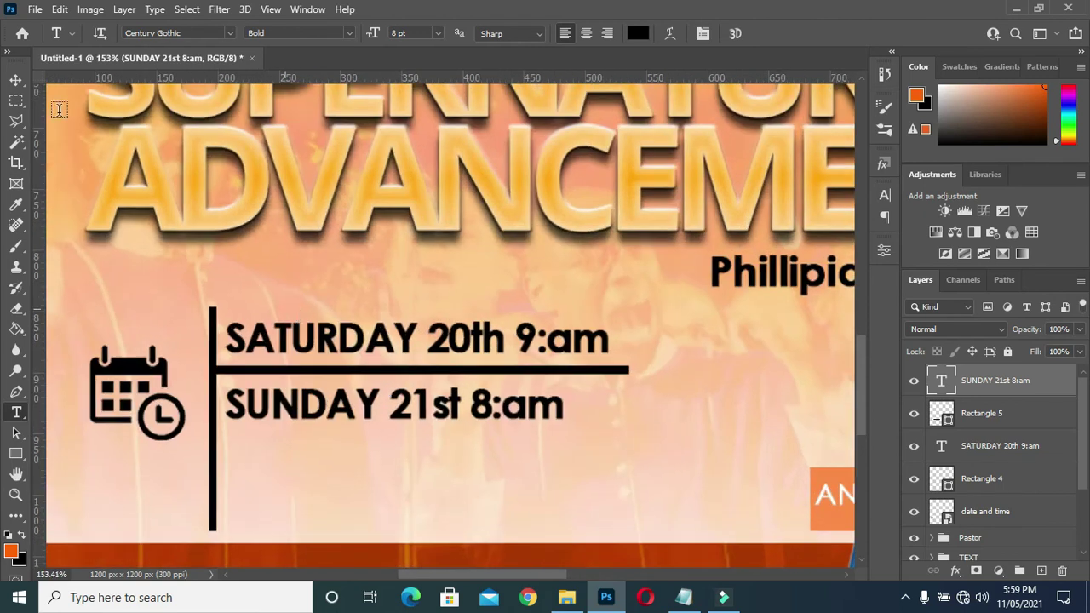
left_click(14, 78)
scroll(375, 400, "up", 2)
scroll(372, 409, "up", 1)
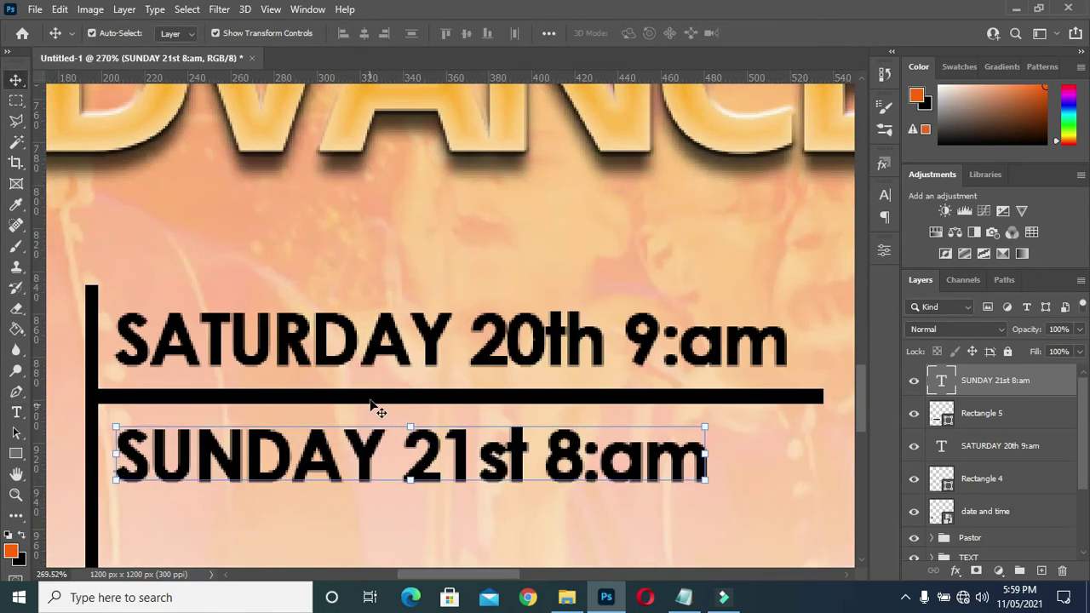
left_click(370, 394)
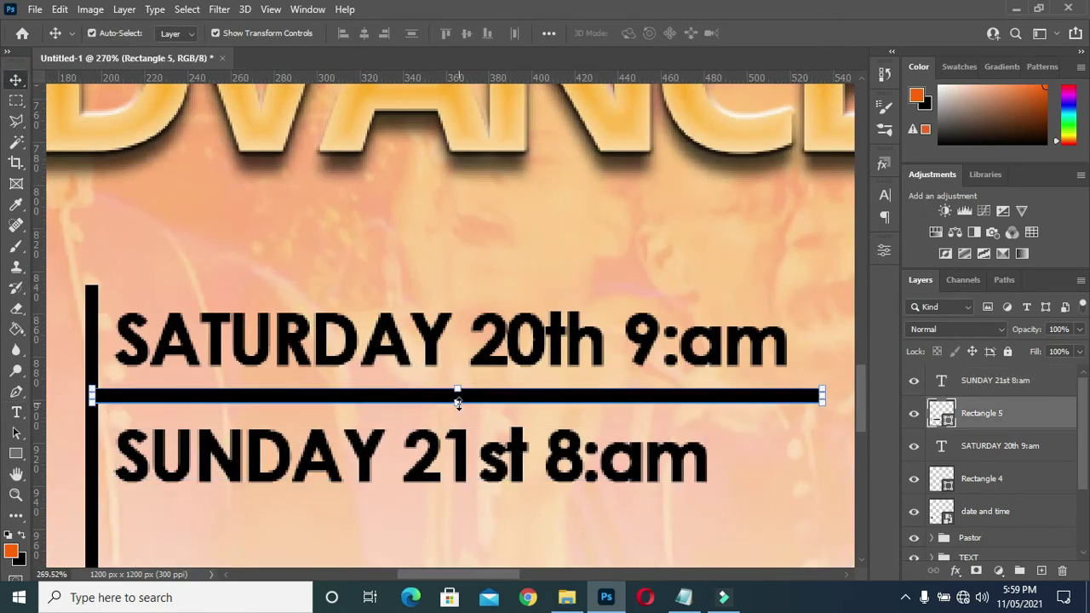
left_click_drag(457, 405, 458, 398)
scroll(589, 298, "down", 5)
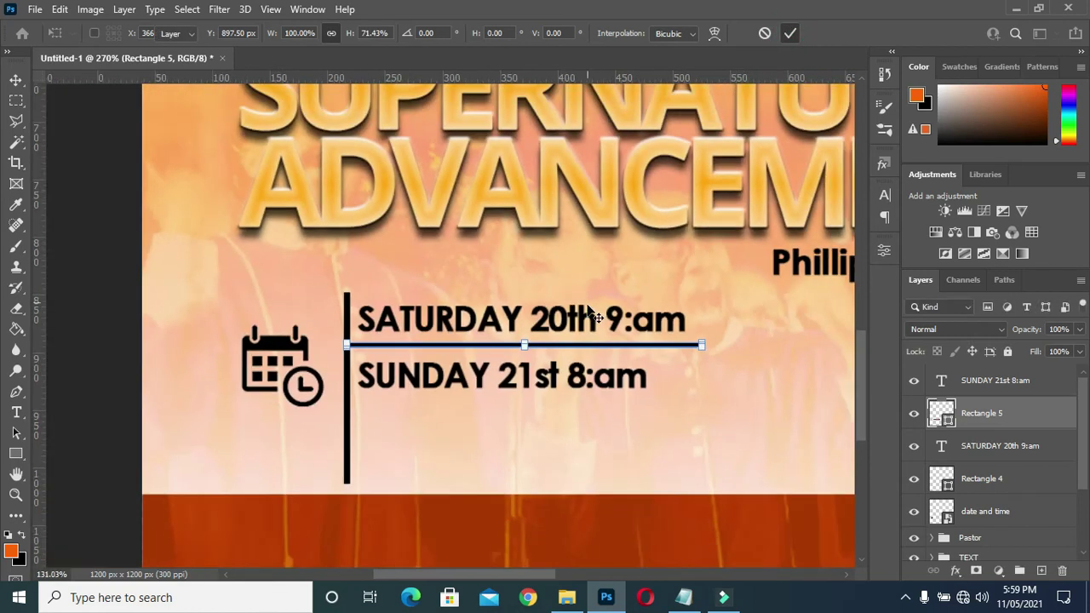
key("Return")
scroll(713, 339, "down", 1)
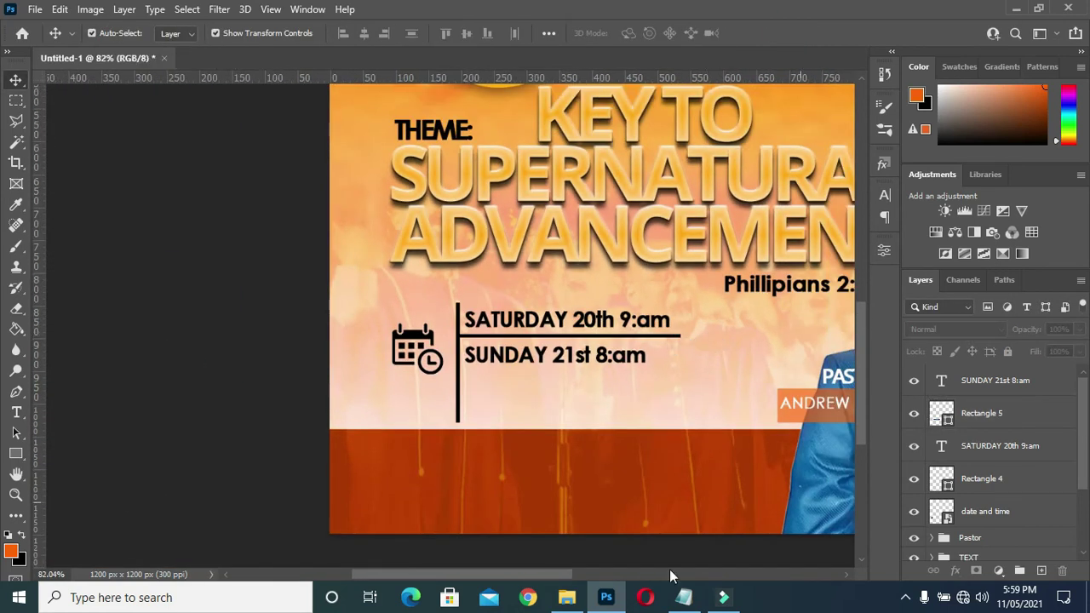
- Duplicate the divider and SUNDAY line below, with the new divider layer above the text
scroll(542, 574, "up", 1)
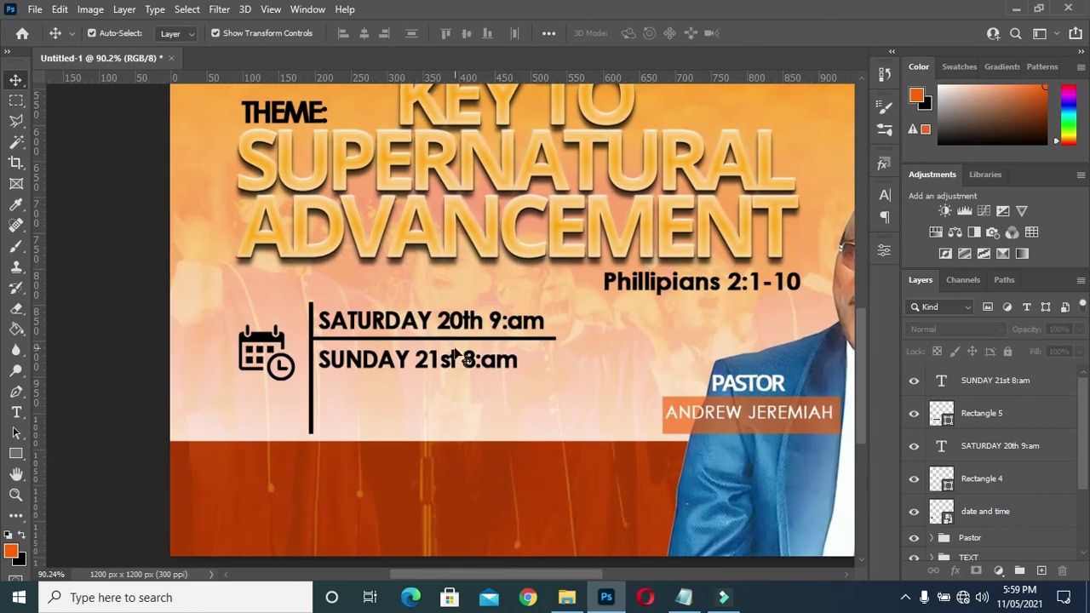
left_click(455, 338)
key("ctrl+j")
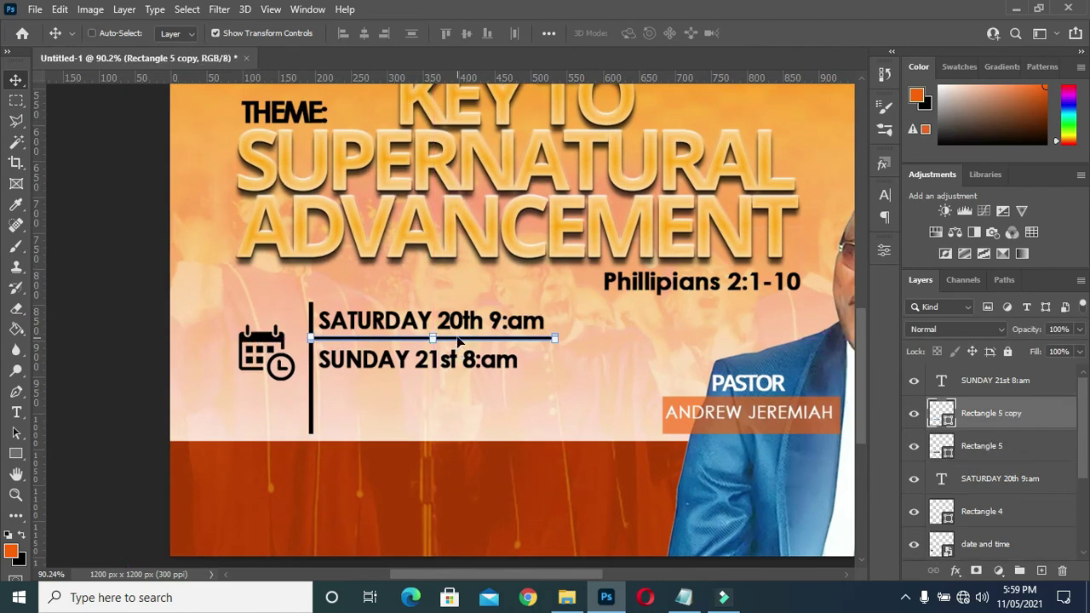
left_click_drag(462, 341, 467, 383)
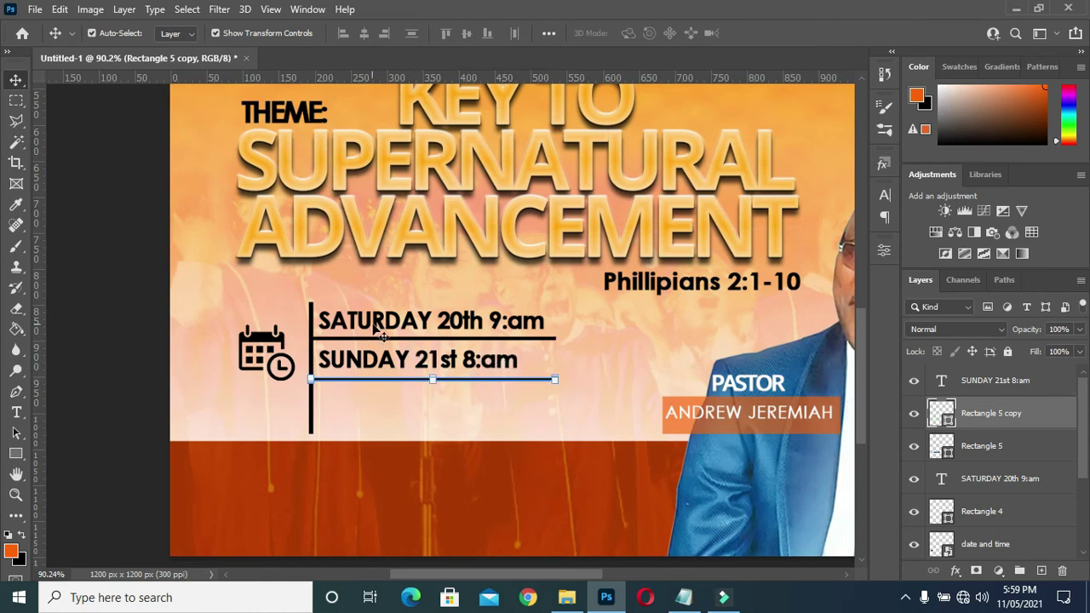
left_click(147, 344, "ctrl")
mouse_move(401, 365)
left_mouse_down()
mouse_move(439, 383)
mouse_move(434, 406)
left_mouse_up()
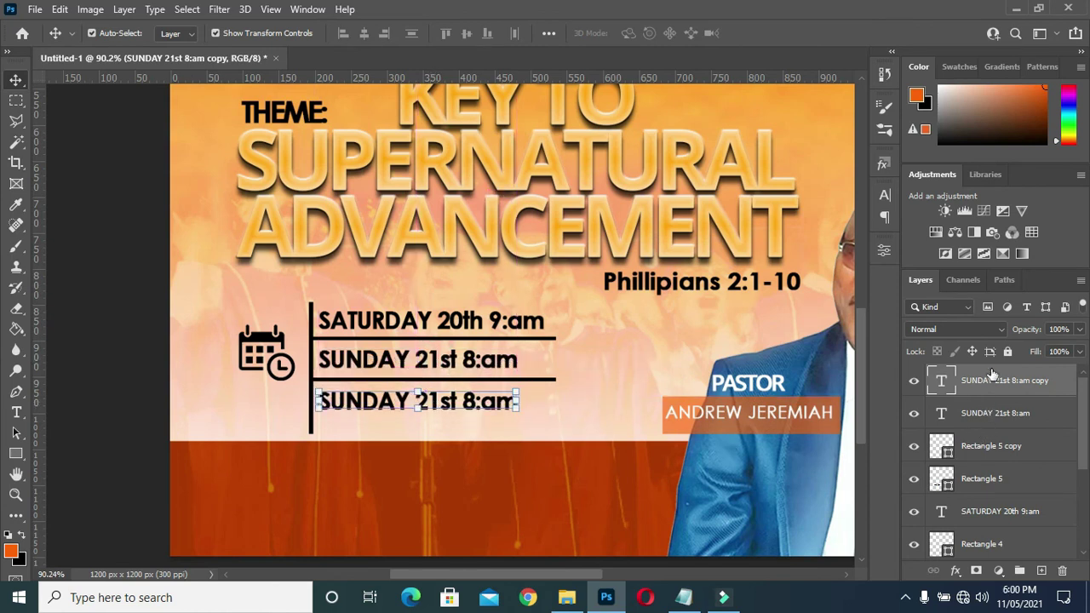
left_click(983, 447)
left_click_drag(983, 450, 984, 411)
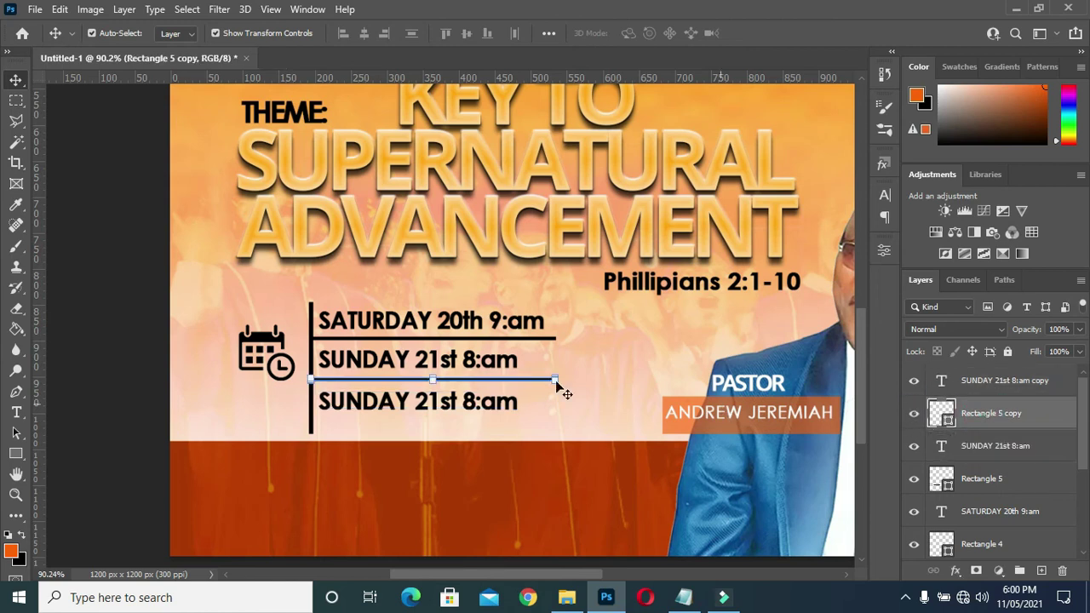
- Replace the copied SUNDAY text with 'NOVEMBER' pasted from the notes
left_click(683, 597)
left_click(266, 281)
left_click_drag(265, 281, 187, 283)
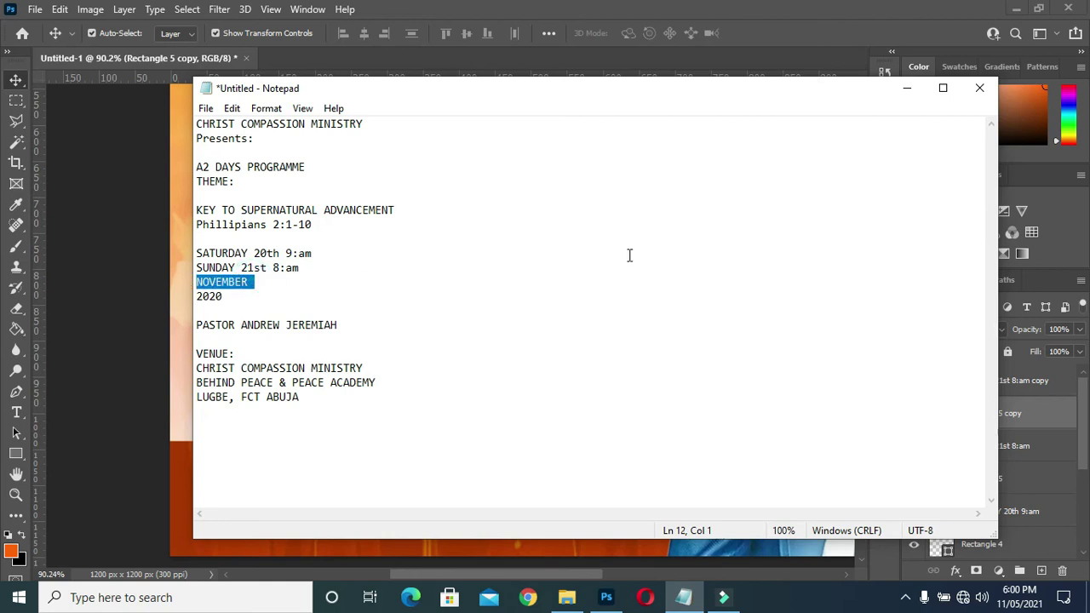
left_click(907, 89)
key("t")
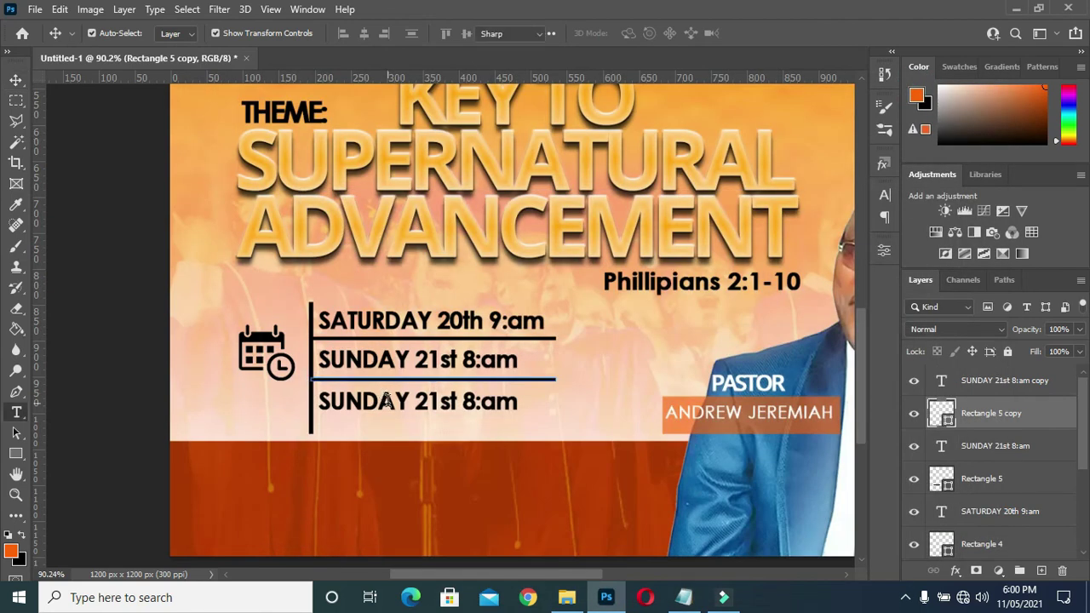
left_click(394, 400)
key("ctrl+a")
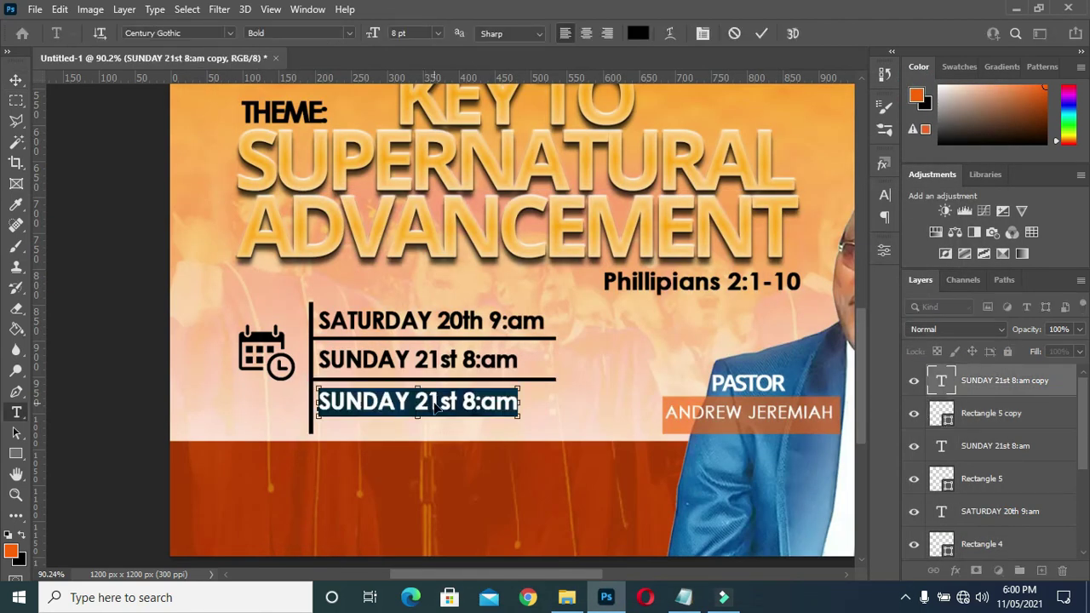
key("ctrl+v")
left_click(761, 34)
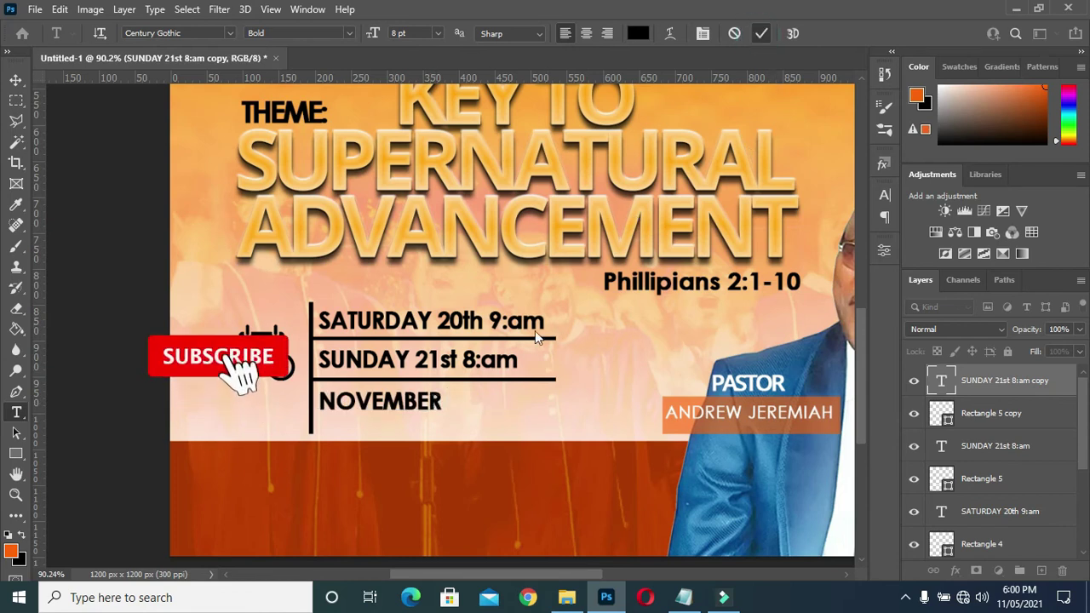
- Scale up the NOVEMBER text and duplicate the vertical divider
left_click(16, 79)
left_click(144, 400)
left_click(401, 402)
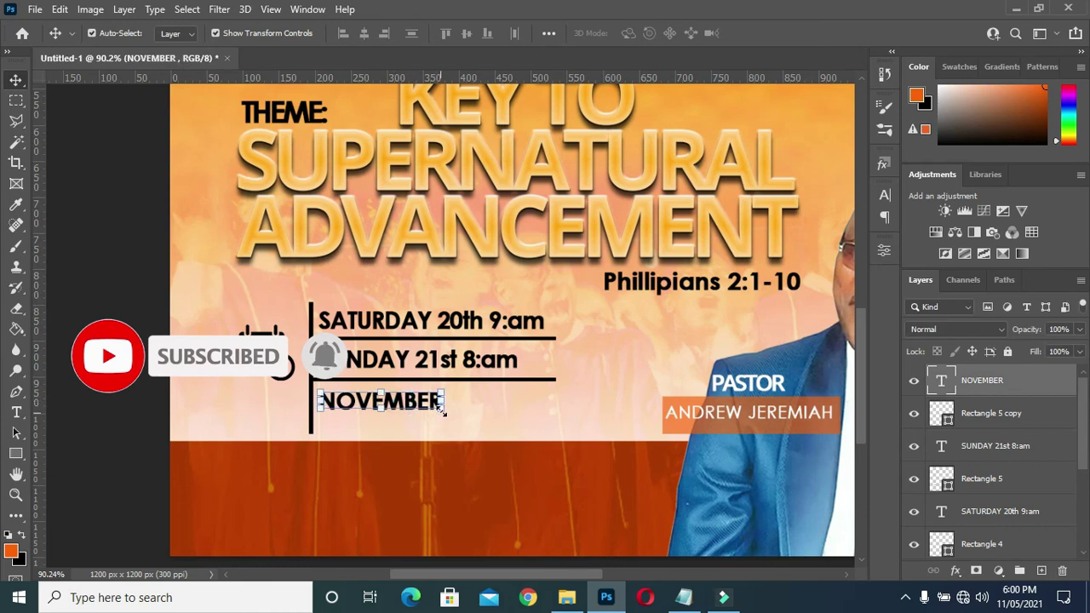
left_click_drag(442, 408, 494, 426)
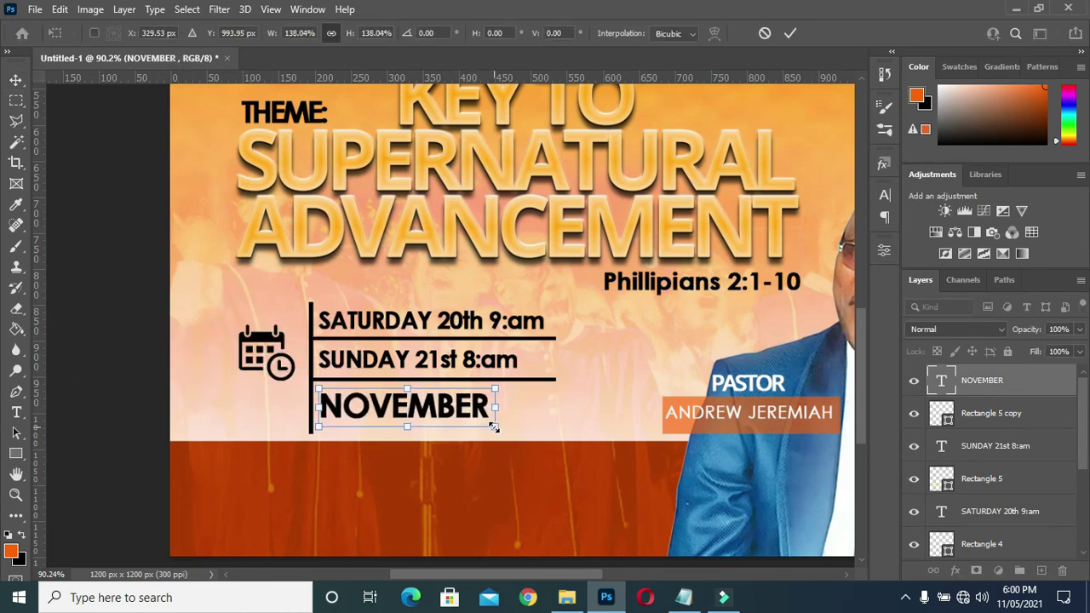
left_click(790, 32)
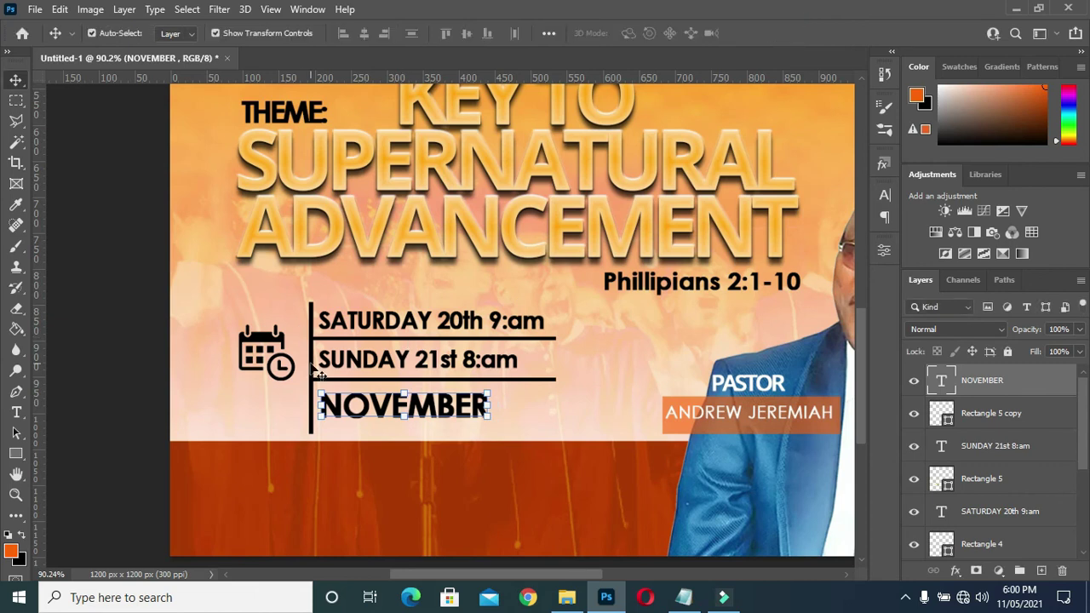
left_click_drag(313, 374, 311, 374, "alt")
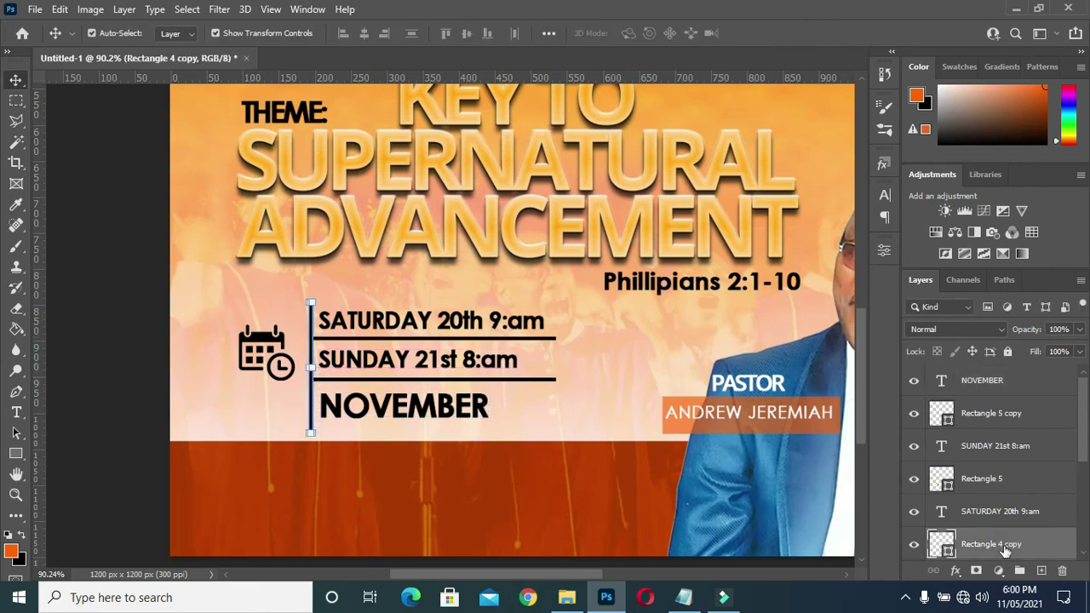
- Move the copied vertical line to the top layer at the date block's right edge
left_click_drag(1004, 545, 992, 372)
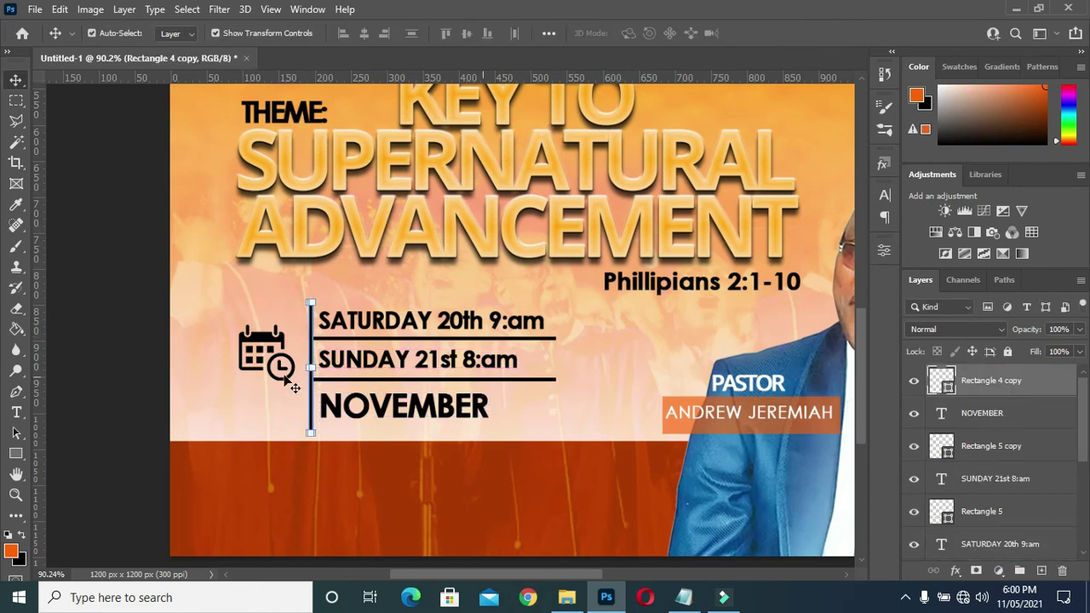
left_click_drag(313, 403, 558, 410)
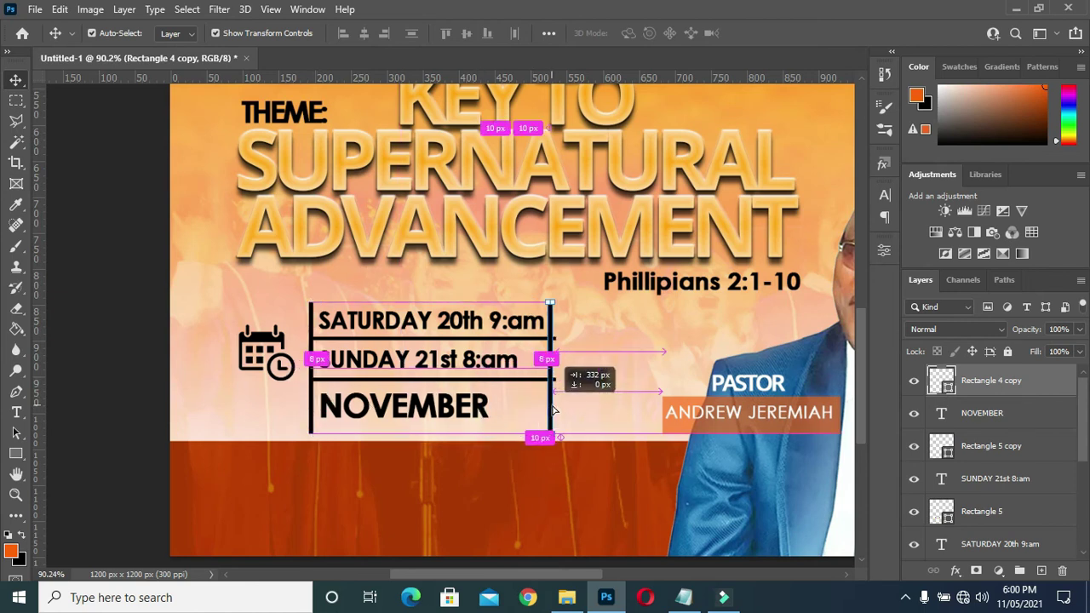
left_click_drag(558, 411, 556, 410)
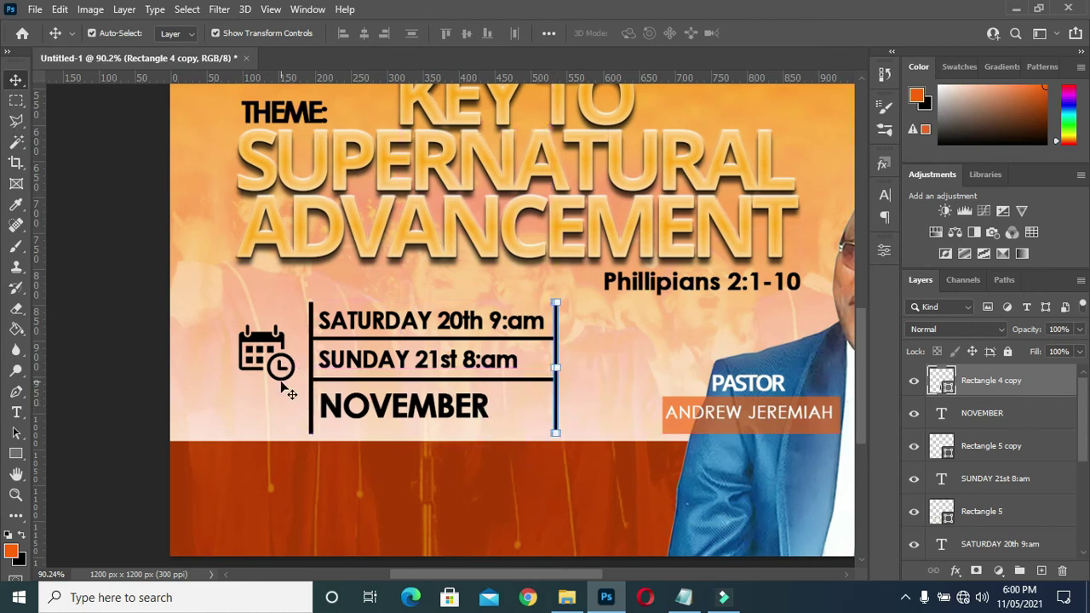
- Copy NOVEMBER to the right and replace it with '2020' split into two lines
left_click_drag(406, 415, 665, 336, "alt")
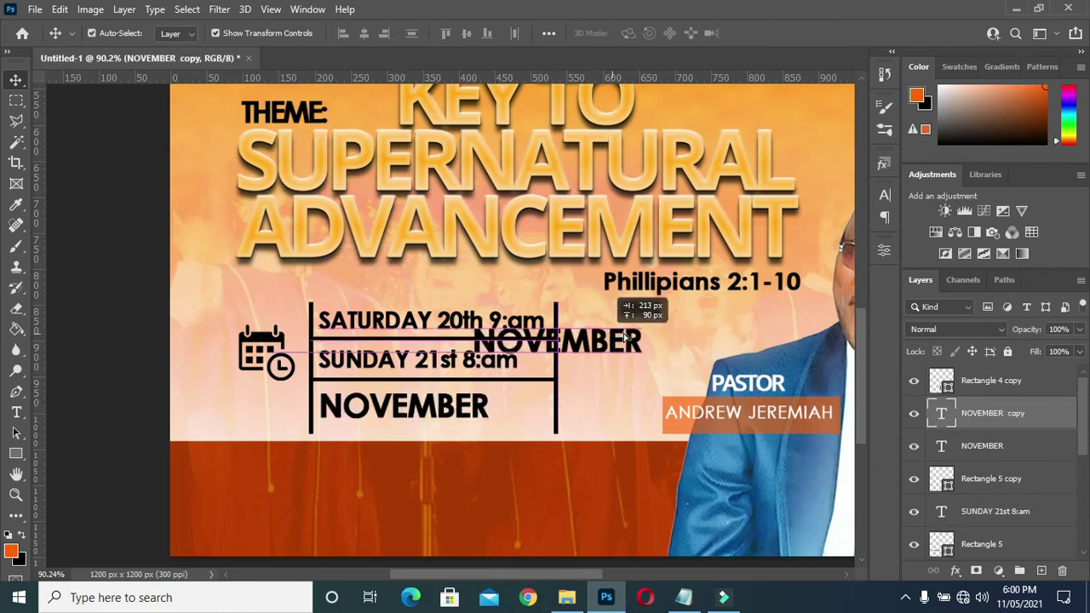
left_click(677, 596)
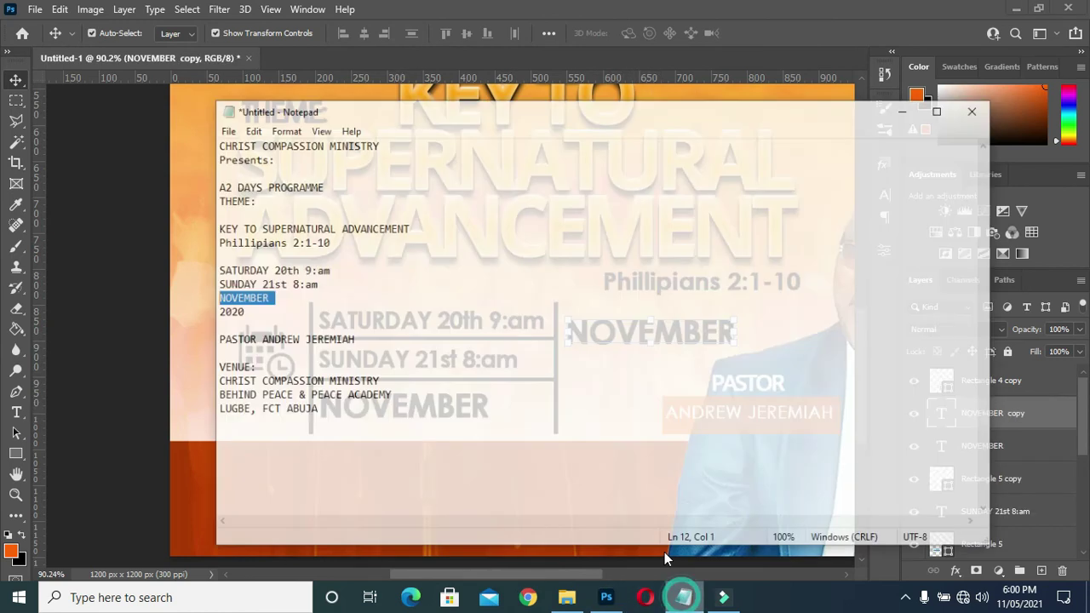
left_click_drag(232, 295, 177, 294)
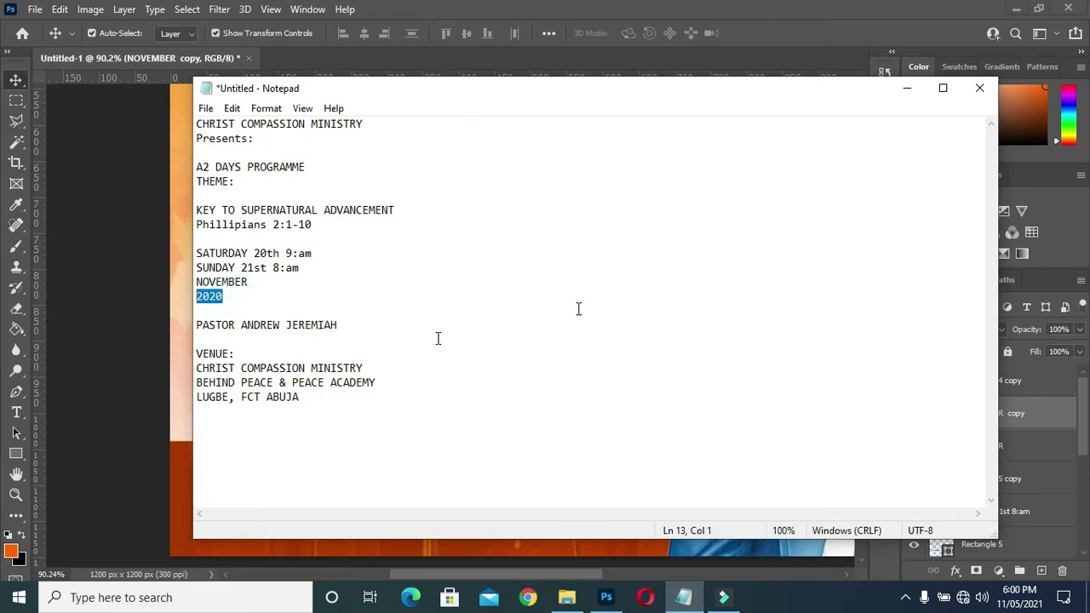
left_click(906, 88)
key("t")
left_click(658, 333)
key("ctrl+a")
key("ctrl+v")
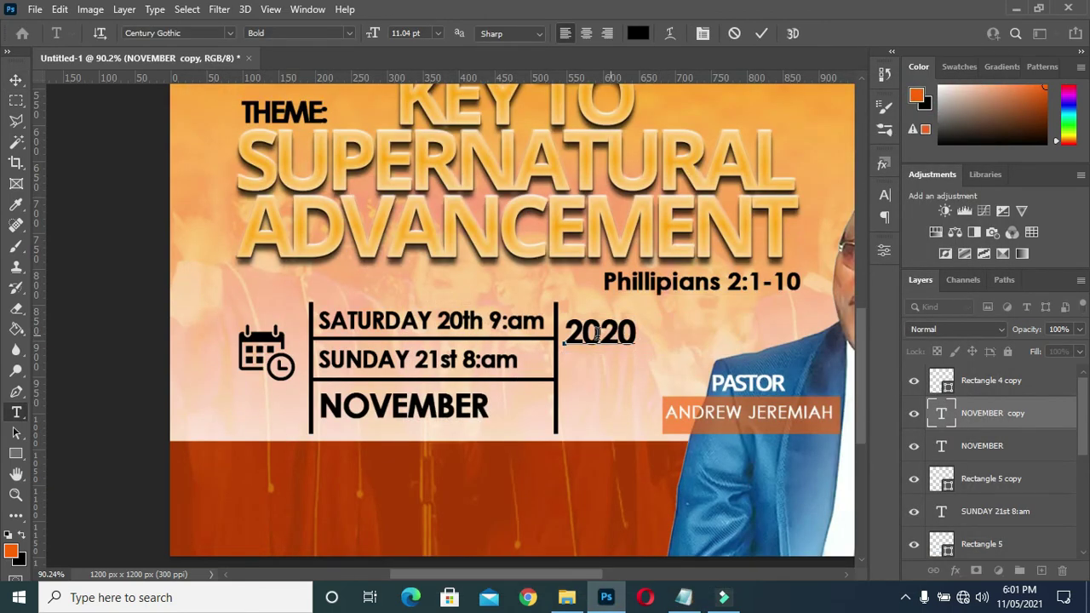
left_click(600, 334)
key("Return")
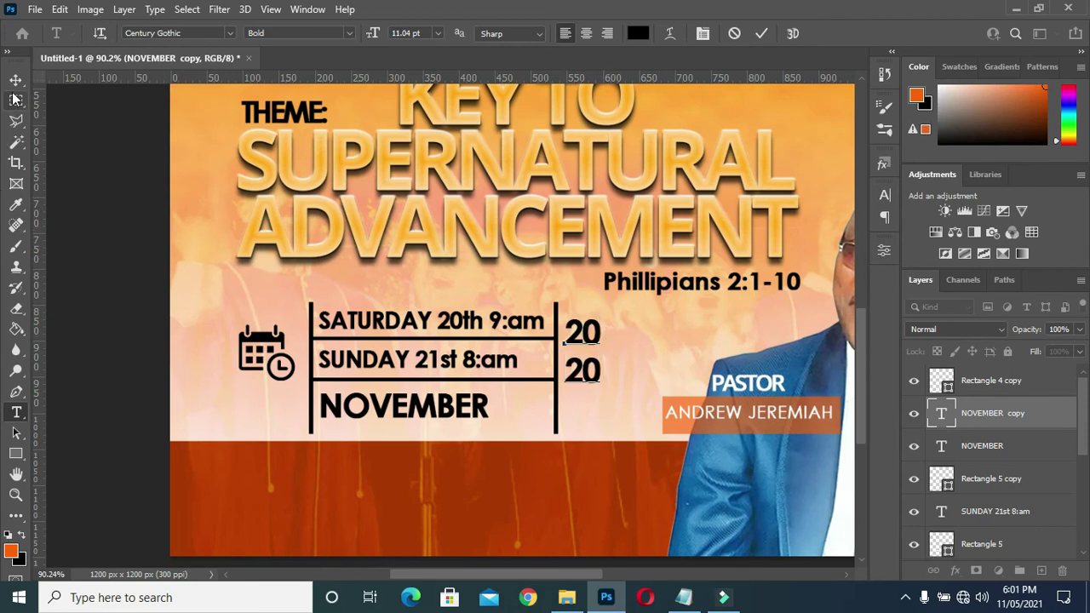
left_click(15, 80)
- Set the stacked 20/20 year's leading to 9 pt
left_click(885, 195)
left_click(796, 254)
left_click_drag(798, 239, 795, 239)
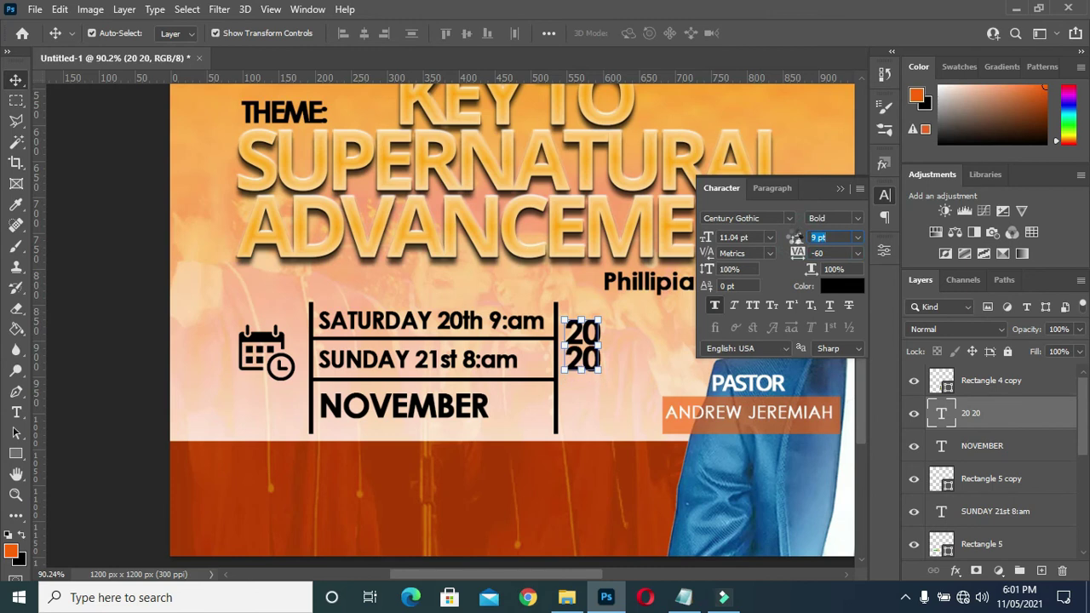
left_click(840, 188)
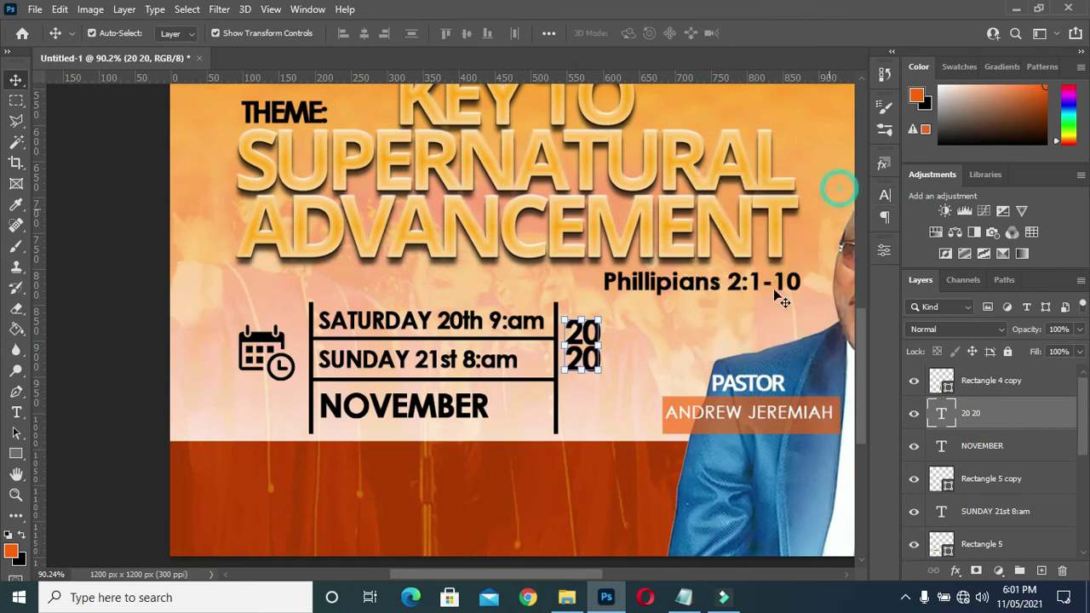
- Enlarge the stacked 20/20 year to about 200%
left_click_drag(599, 368, 631, 435)
left_click_drag(628, 315, 633, 310)
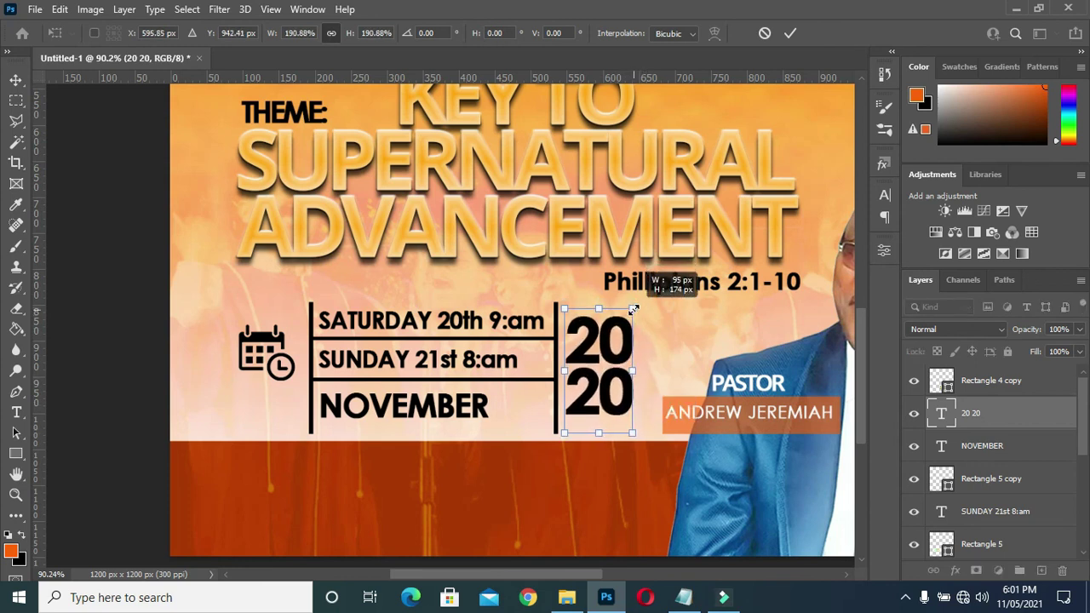
left_click_drag(634, 310, 634, 308)
left_click_drag(632, 432, 637, 437)
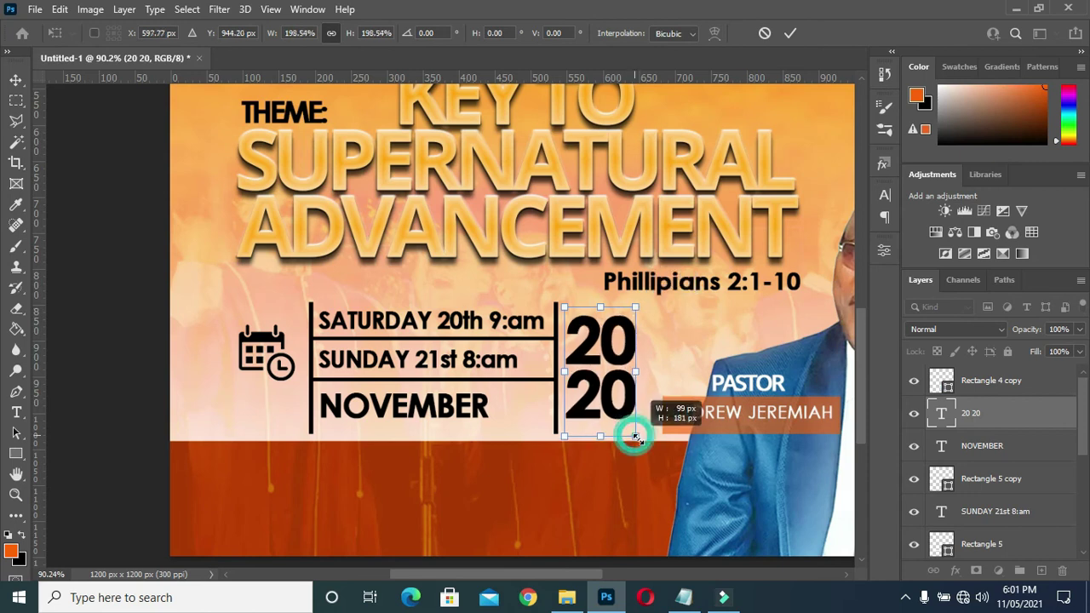
left_click(789, 33)
scroll(315, 358, "down", 2)
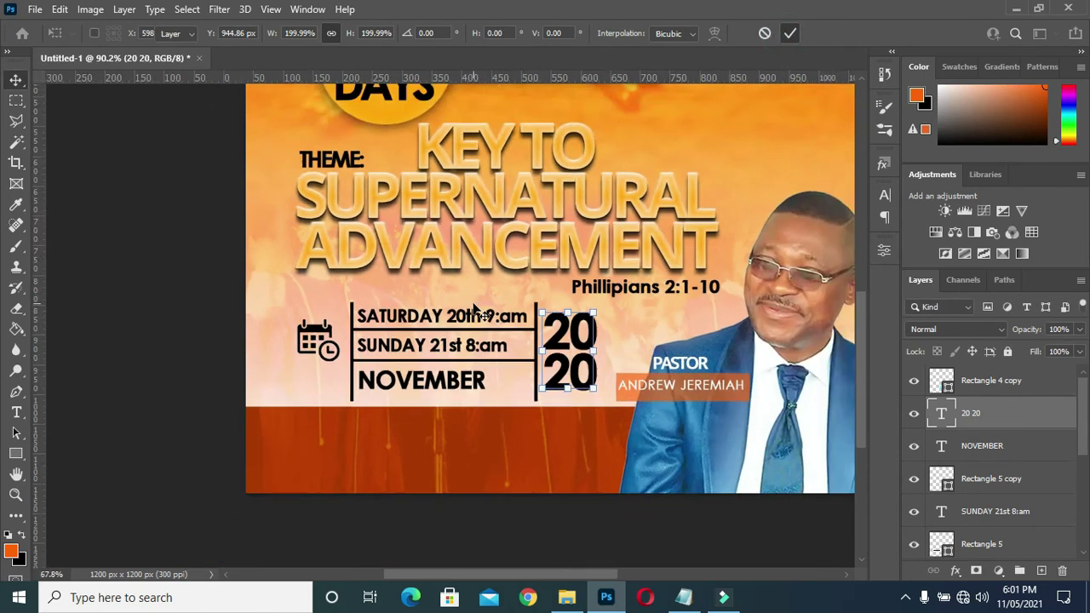
- Place the location-black pin image into the flyer
scroll(315, 362, "down", 1)
left_click(187, 362)
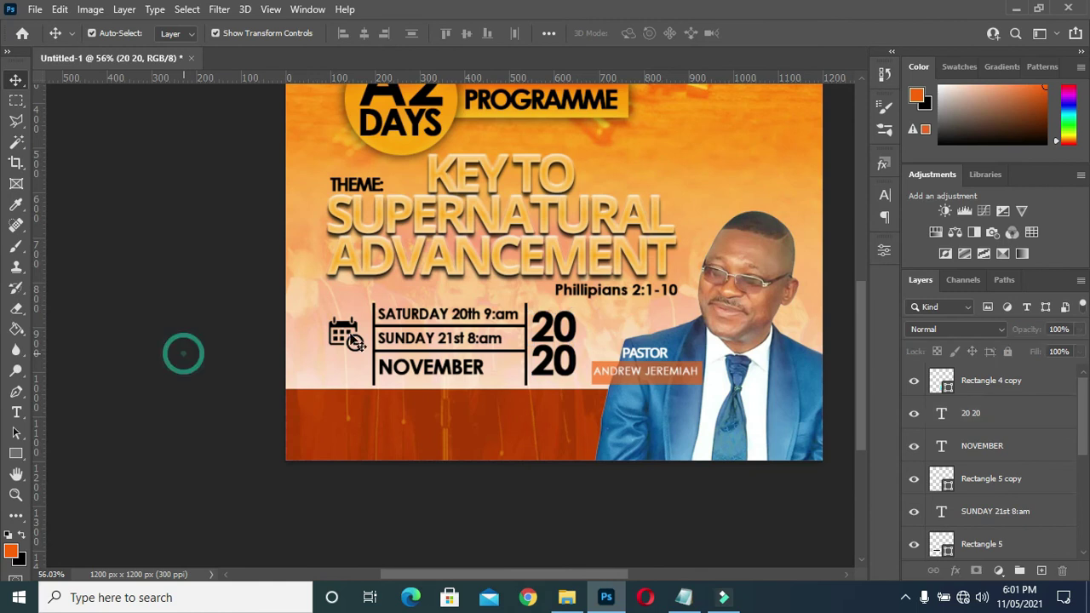
scroll(187, 358, "down", 1)
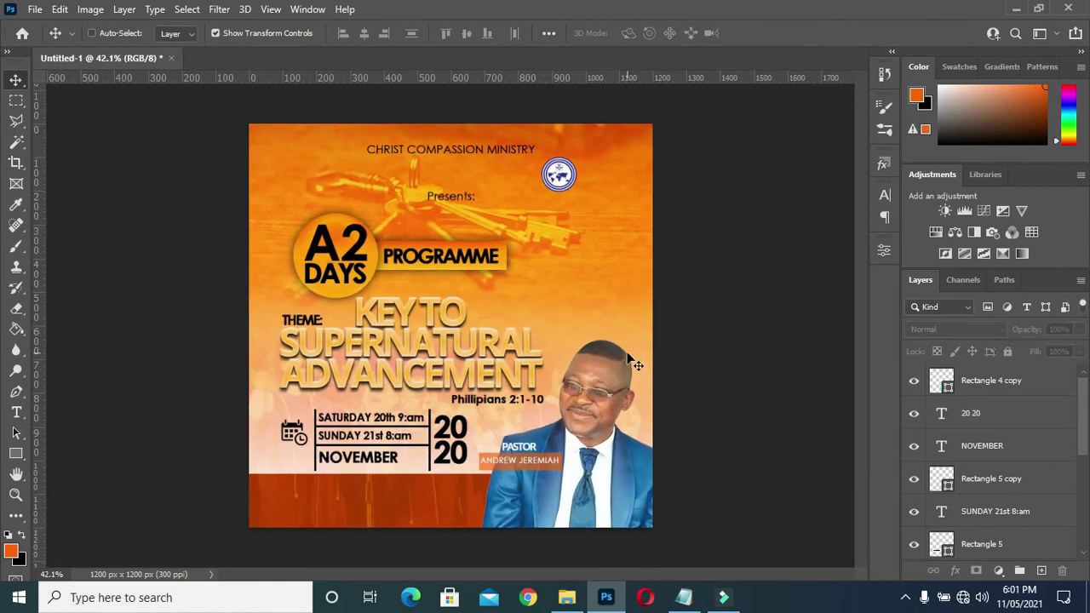
scroll(630, 362, "up", 1)
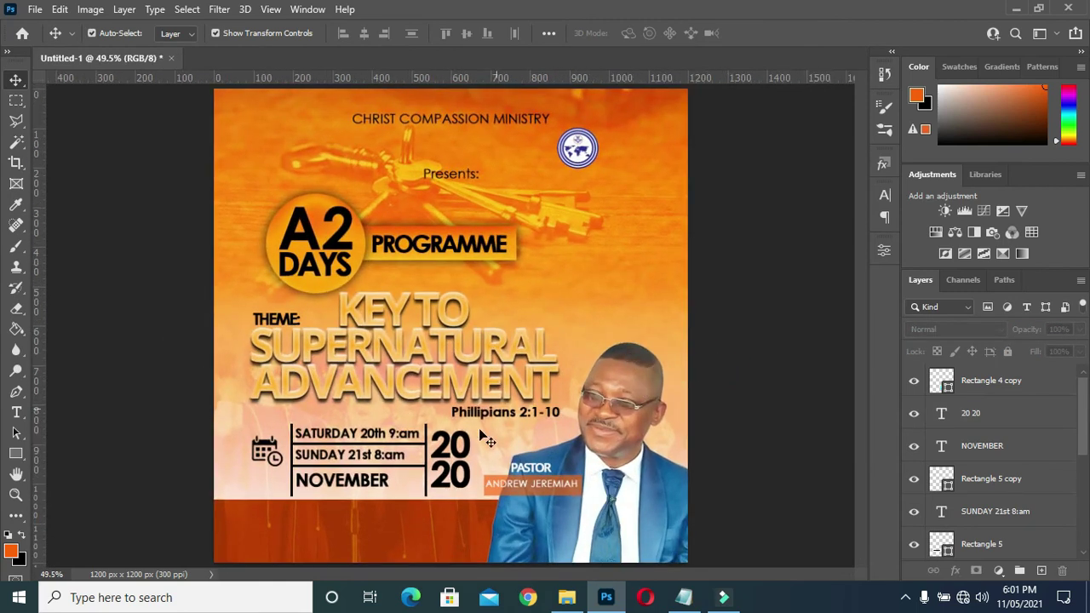
left_click(566, 597)
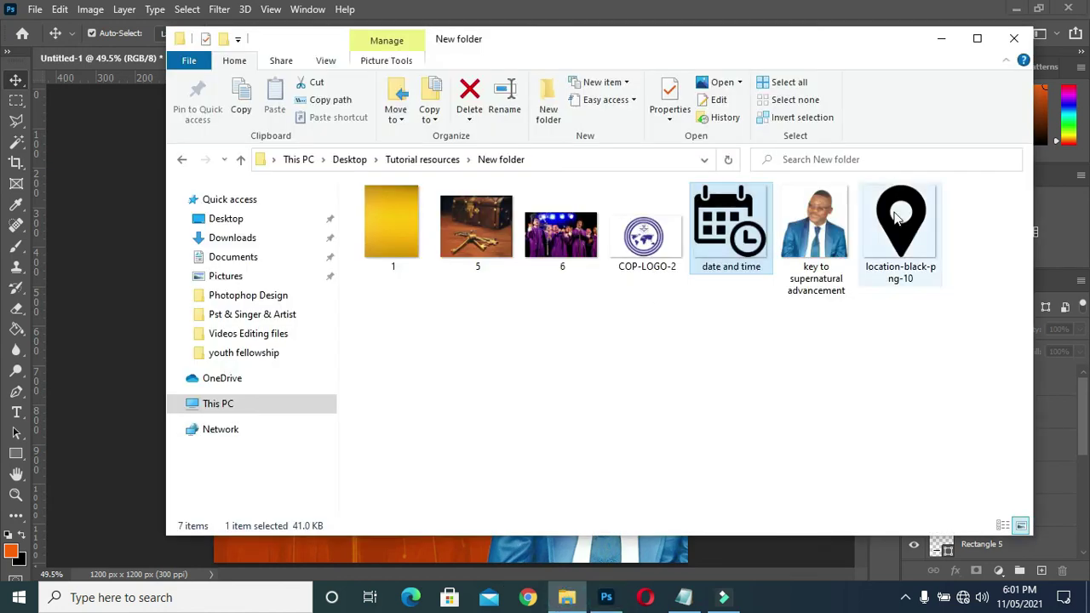
left_click(900, 225)
- Shrink the pin to a small icon in the bottom-left orange band and deselect
left_click_drag(121, 340, 447, 220)
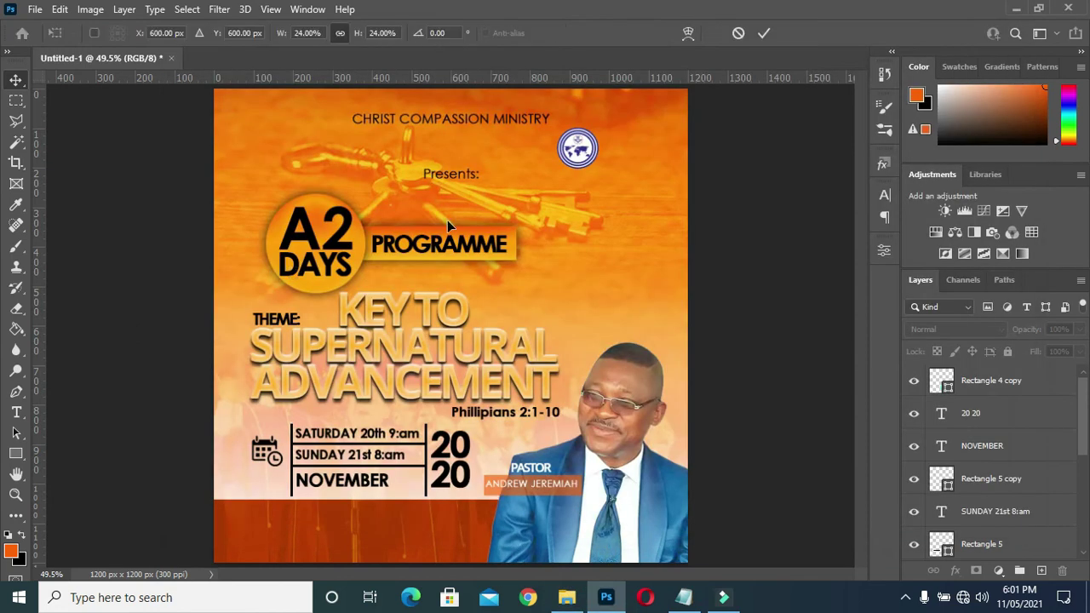
mouse_move(688, 323)
left_mouse_down()
mouse_move(380, 509)
mouse_move(249, 504)
mouse_move(238, 517)
left_mouse_up()
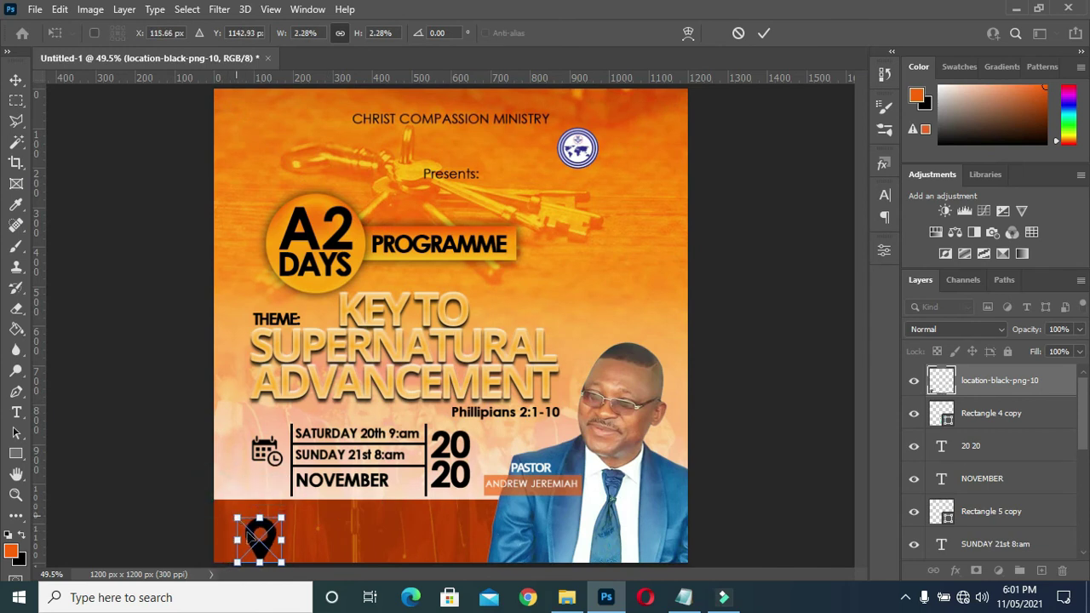
mouse_move(237, 562)
left_mouse_down()
mouse_move(250, 551)
mouse_move(285, 555)
left_mouse_up()
scroll(264, 545, "up", 2)
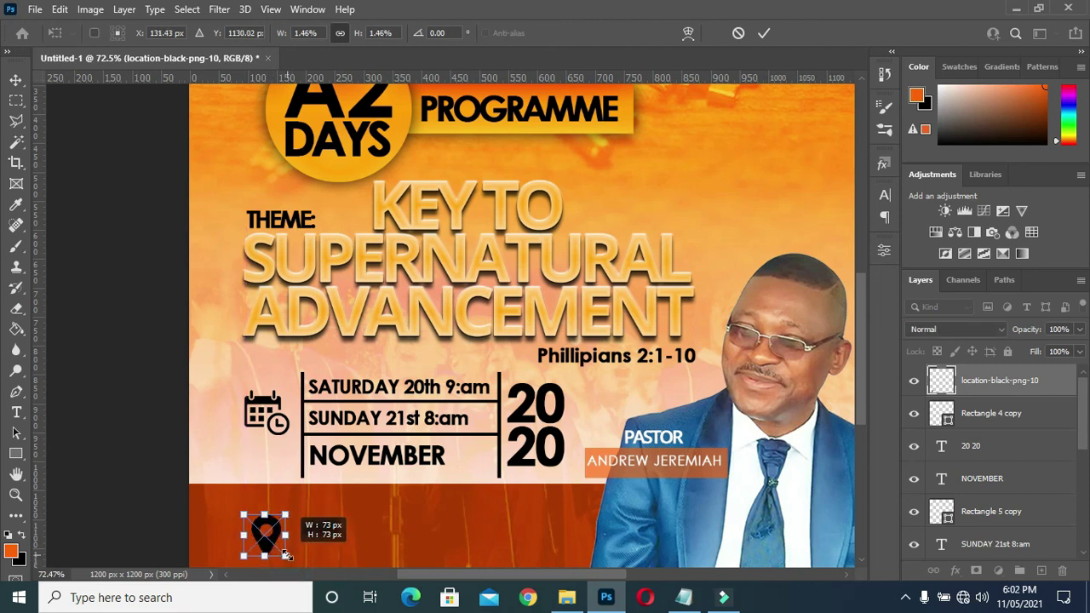
scroll(284, 555, "down", 1)
left_click(769, 33)
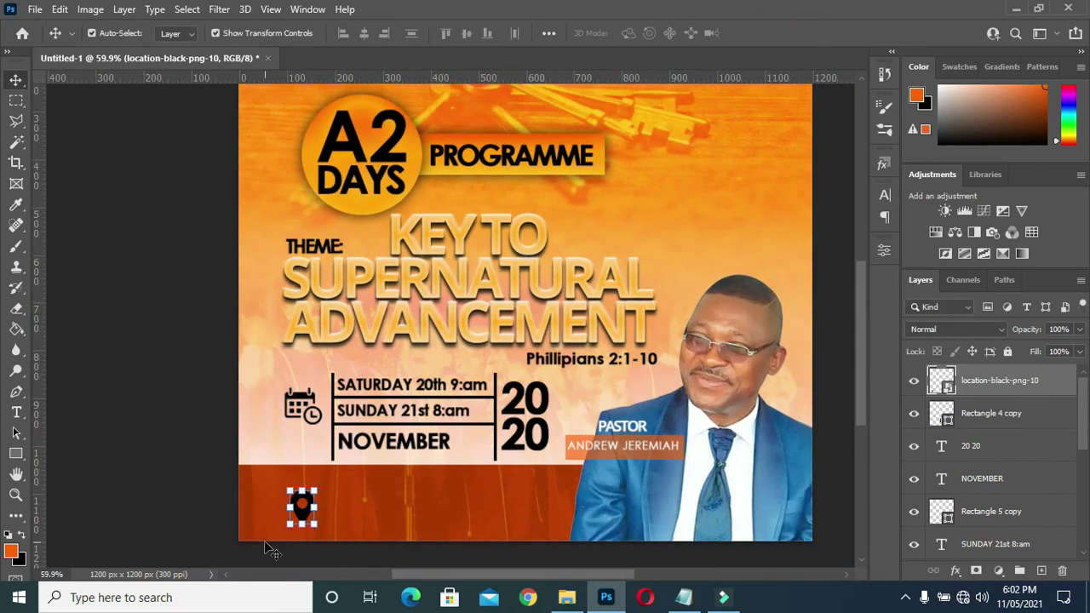
scroll(268, 555, "up", 3)
left_click(139, 440)
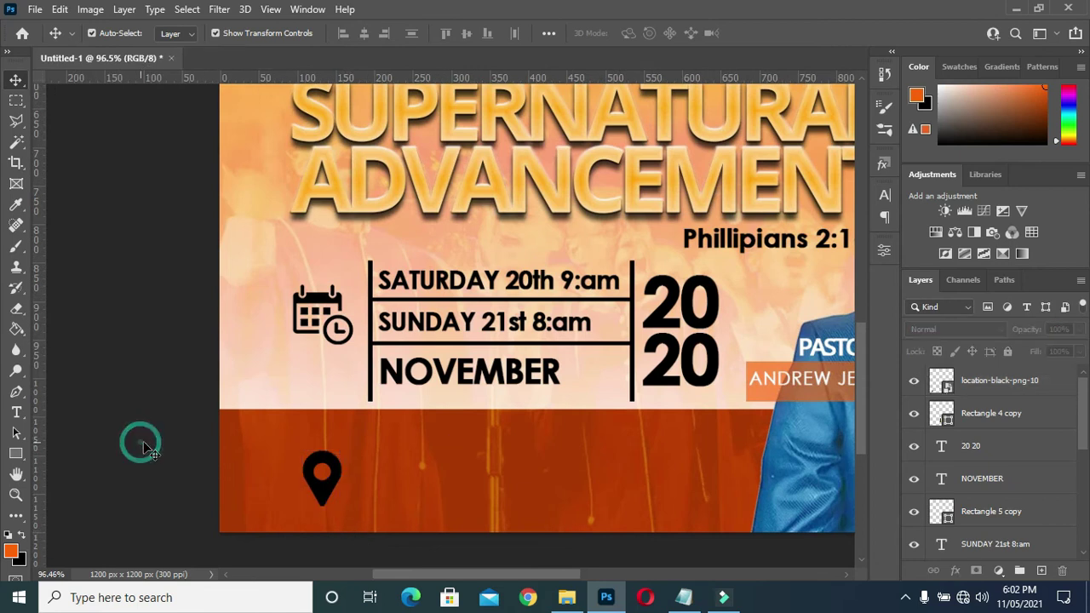
- Paste the three venue address lines from the notes as text beside the location pin
scroll(352, 484, "up", 1)
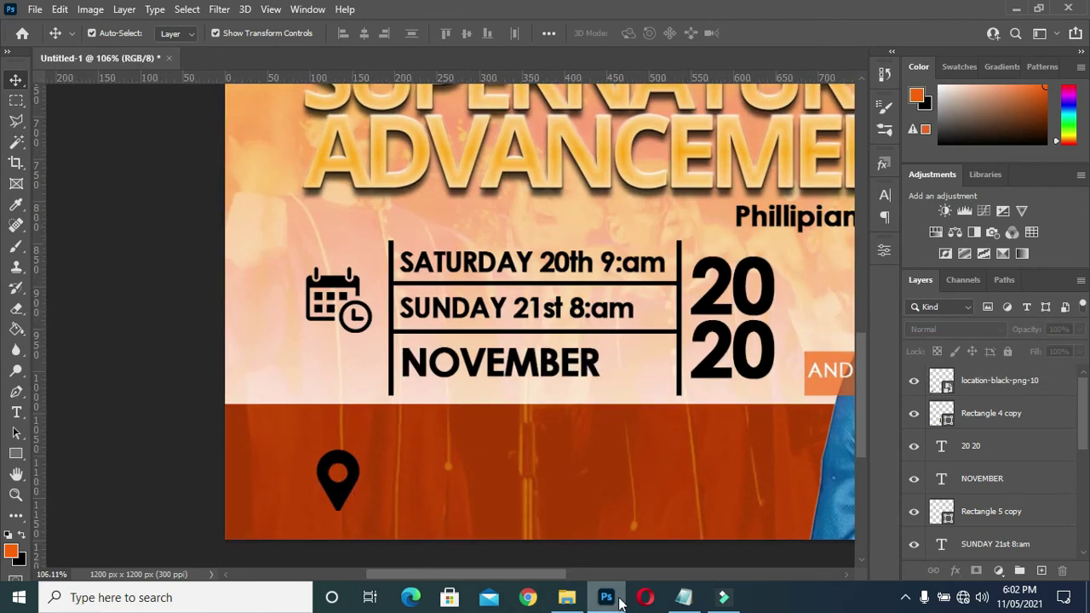
left_click(684, 597)
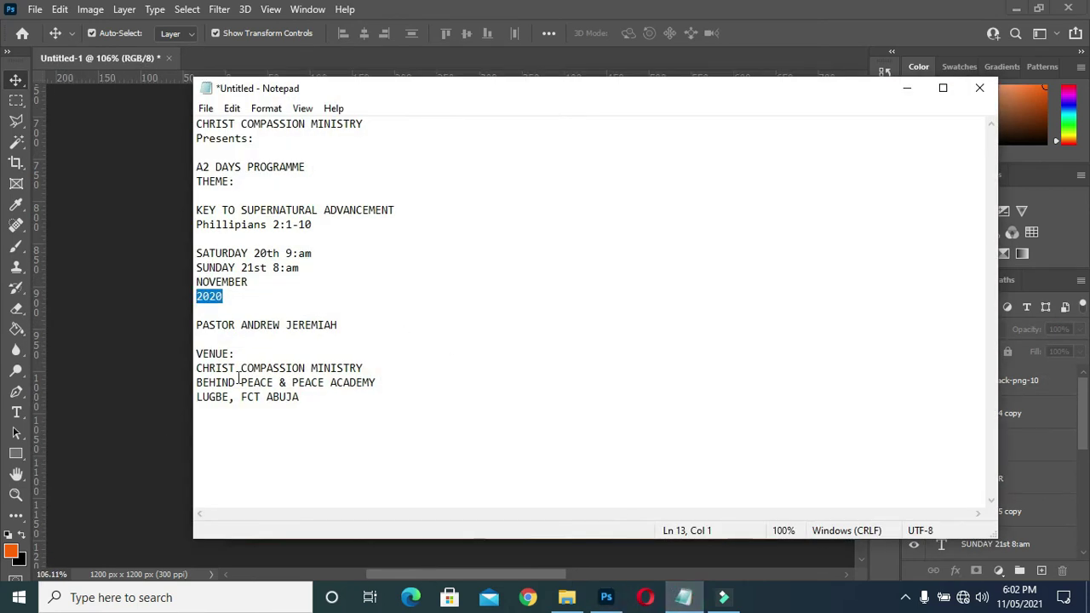
mouse_move(199, 369)
left_mouse_down()
mouse_move(332, 406)
mouse_move(196, 369)
left_mouse_up()
key("ctrl+c")
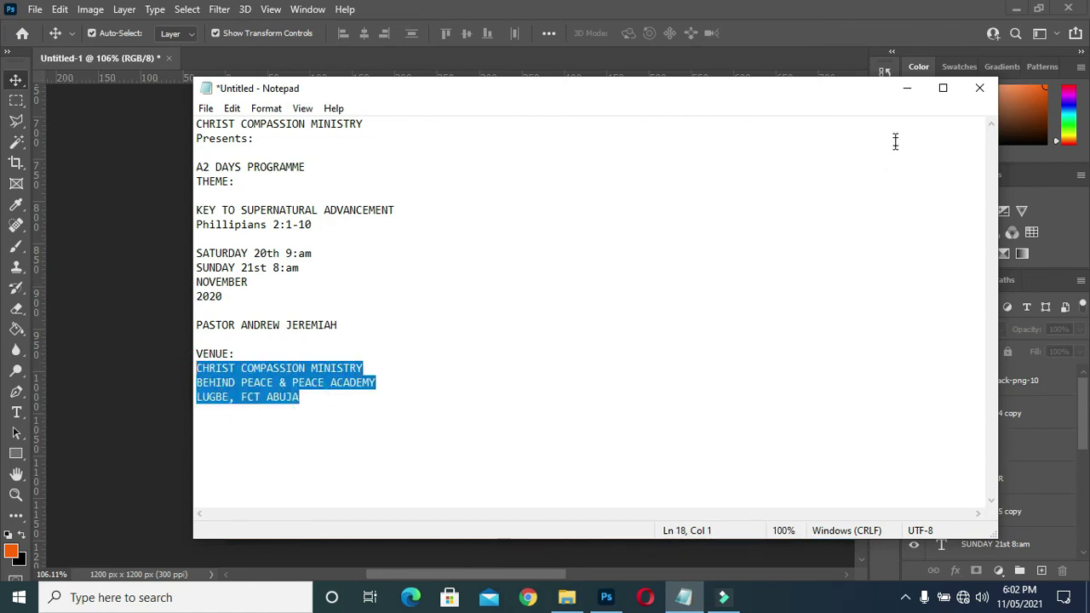
left_click(907, 87)
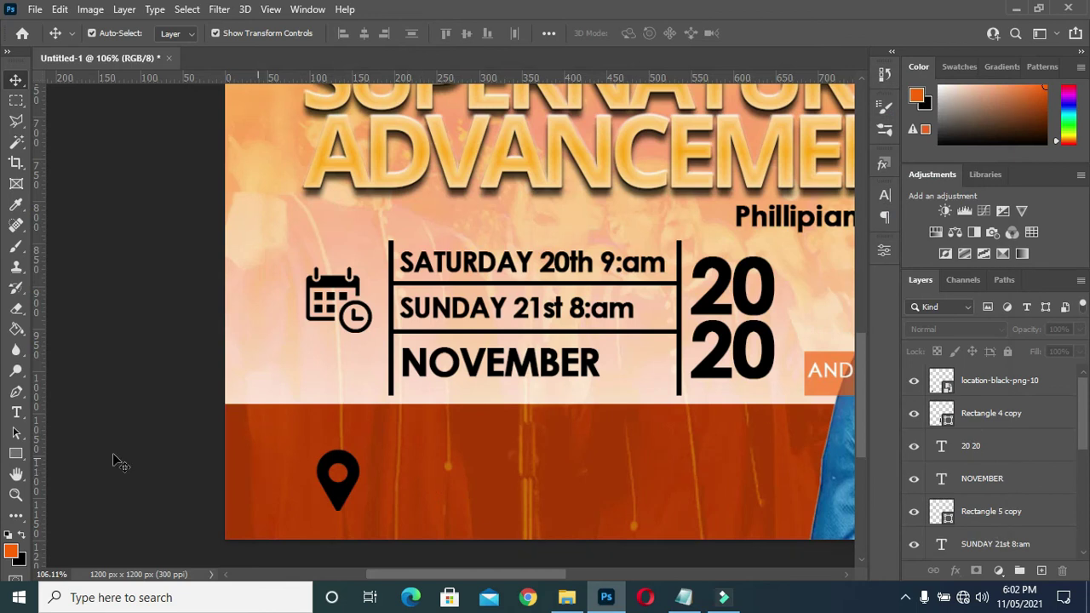
left_click(18, 412)
left_click(402, 466)
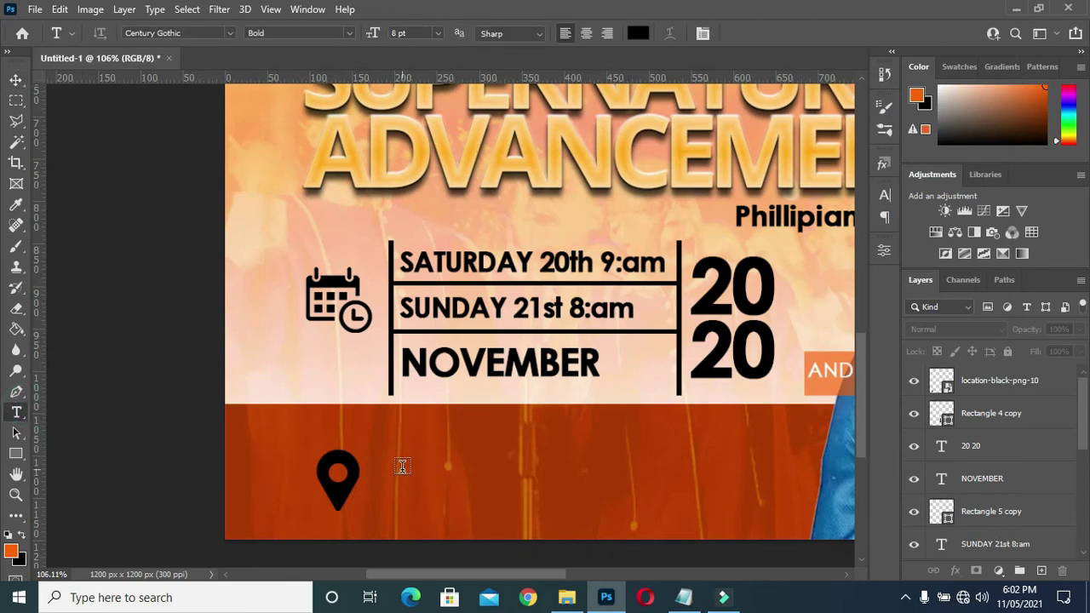
key("ctrl+v")
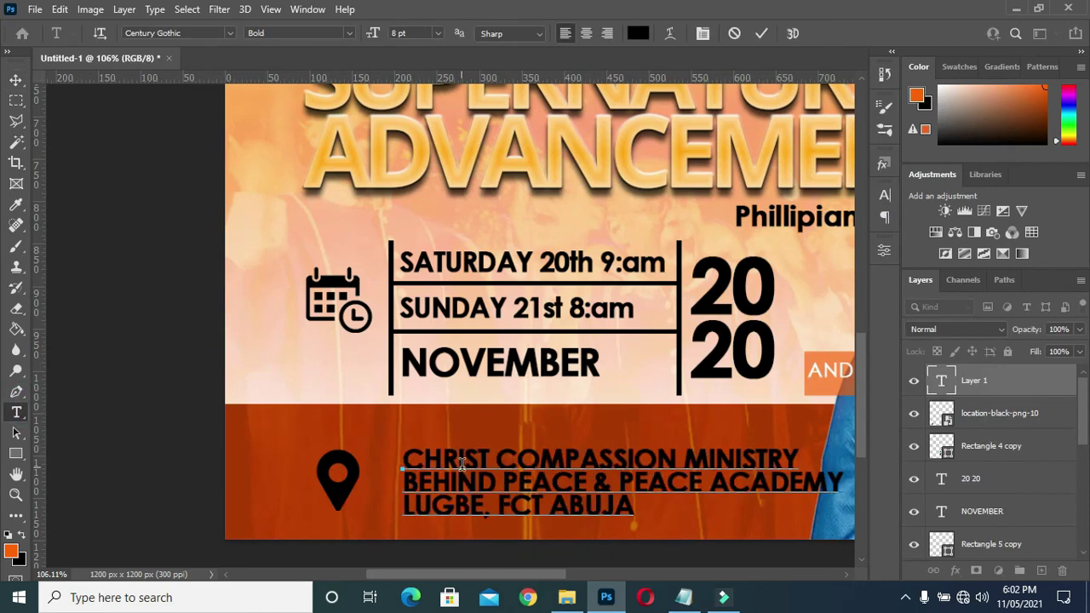
key("ctrl")
left_click_drag(437, 483, 412, 487)
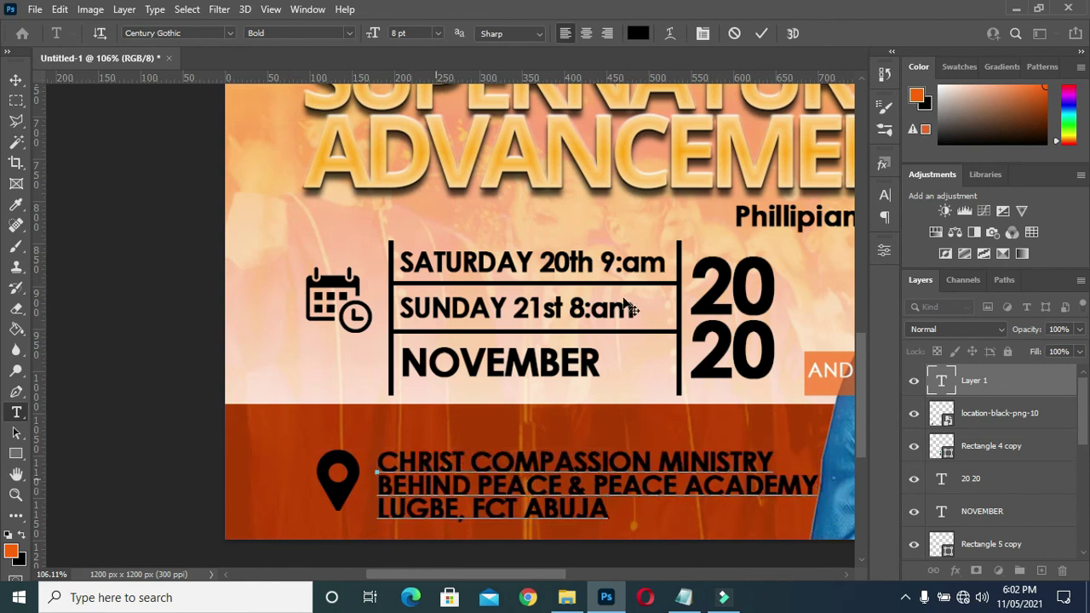
left_click(761, 34)
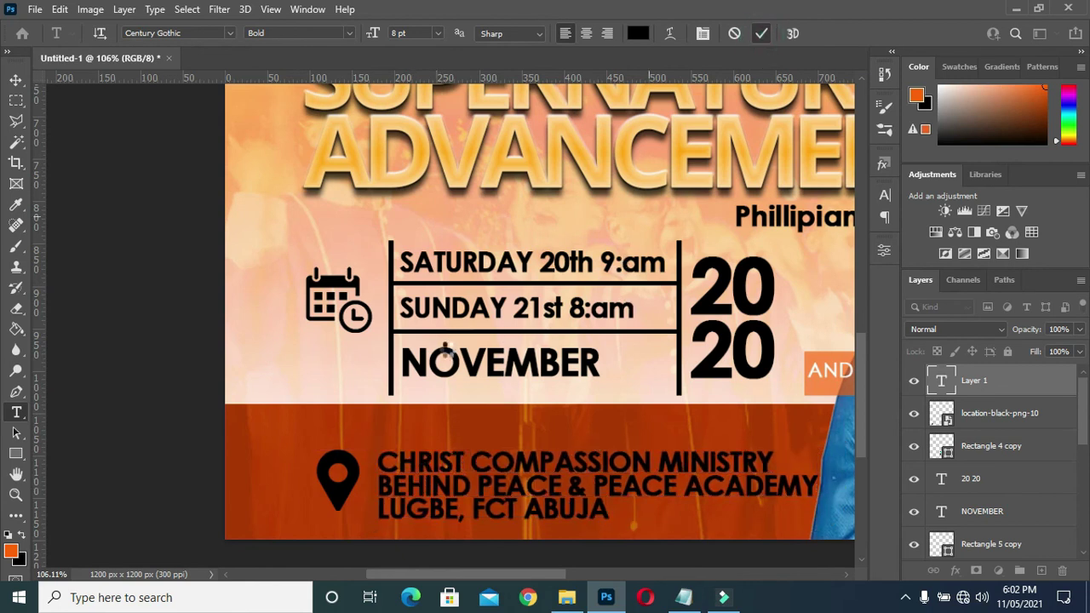
scroll(444, 351, "down", 3)
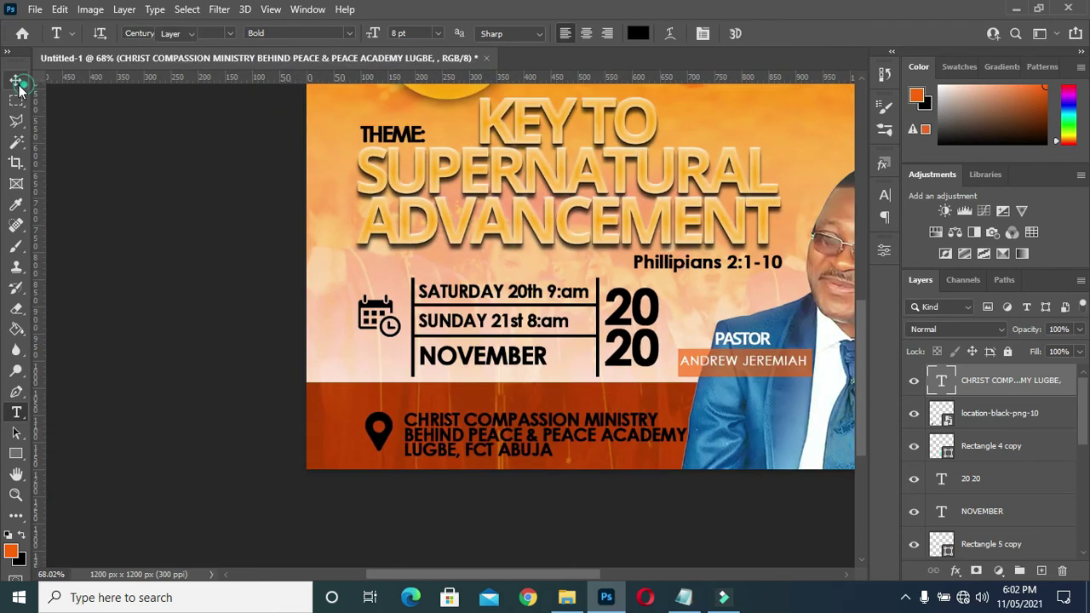
- Scale the venue address text down slightly and confirm the new size
left_click(19, 84)
left_click_drag(685, 456, 655, 435)
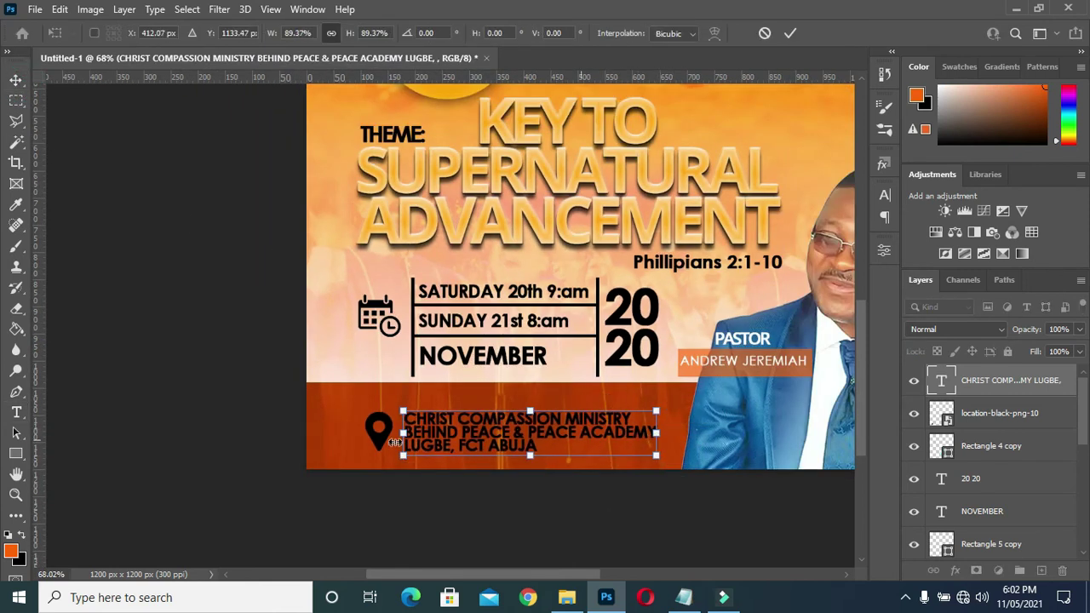
left_click(785, 32)
left_click(555, 511)
scroll(677, 435, "up", 2)
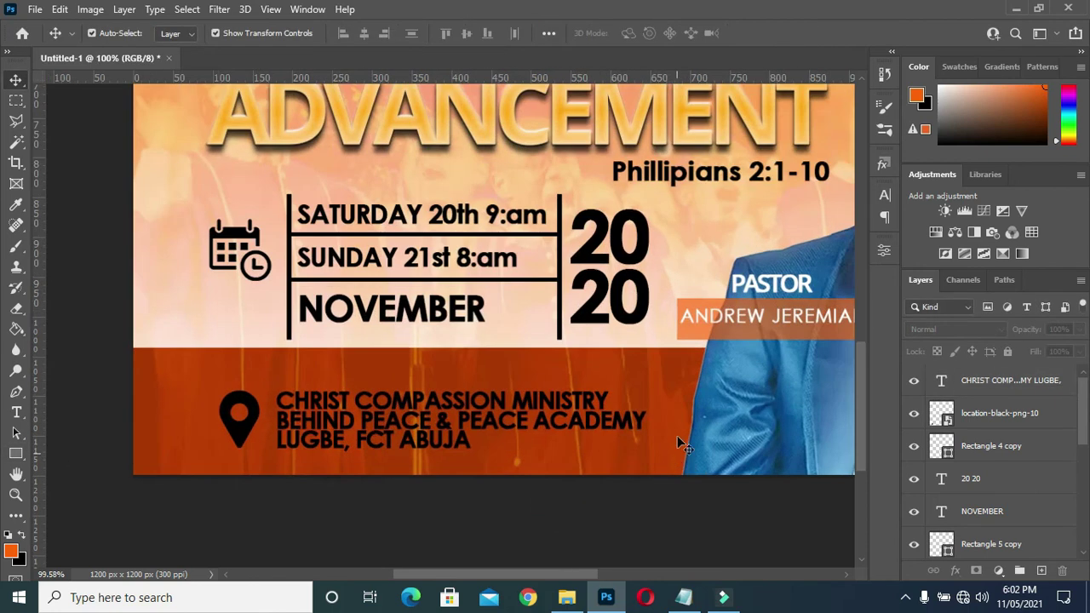
left_click(613, 419)
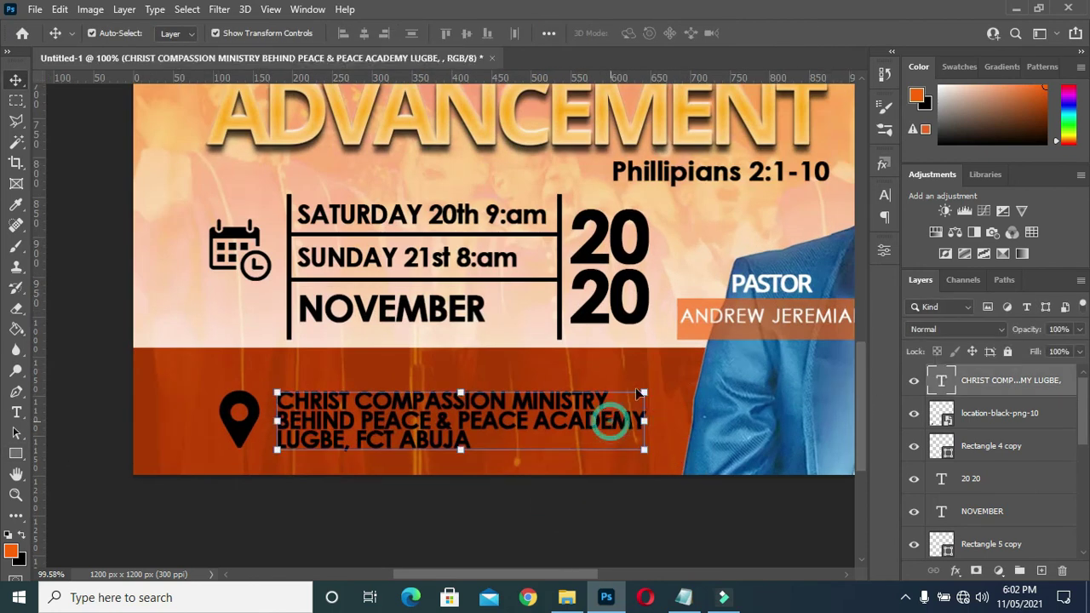
- Widen the address text's letter spacing and line spacing in the Character panel
left_click(884, 194)
left_click(849, 255)
mouse_move(795, 256)
left_mouse_down()
mouse_move(709, 451)
mouse_move(654, 445)
left_mouse_up()
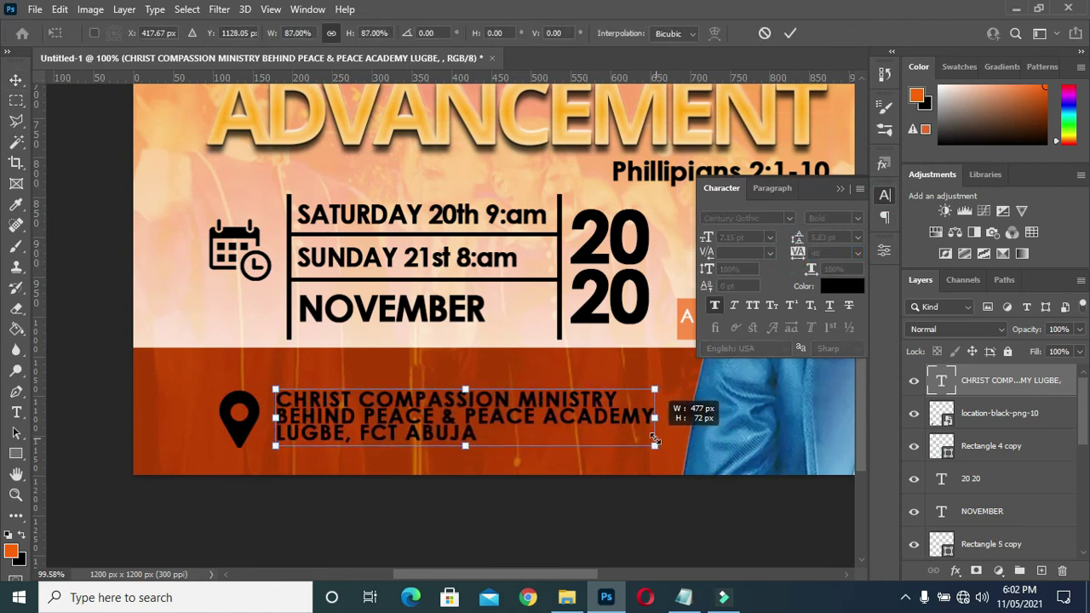
left_click(792, 34)
scroll(579, 294, "down", 2)
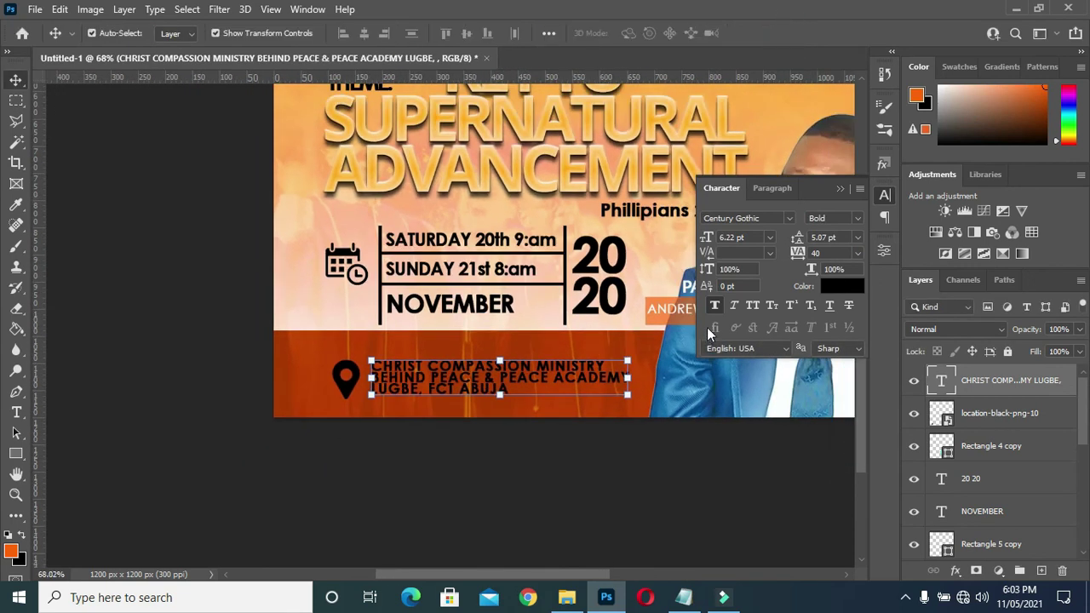
scroll(707, 332, "down", 2)
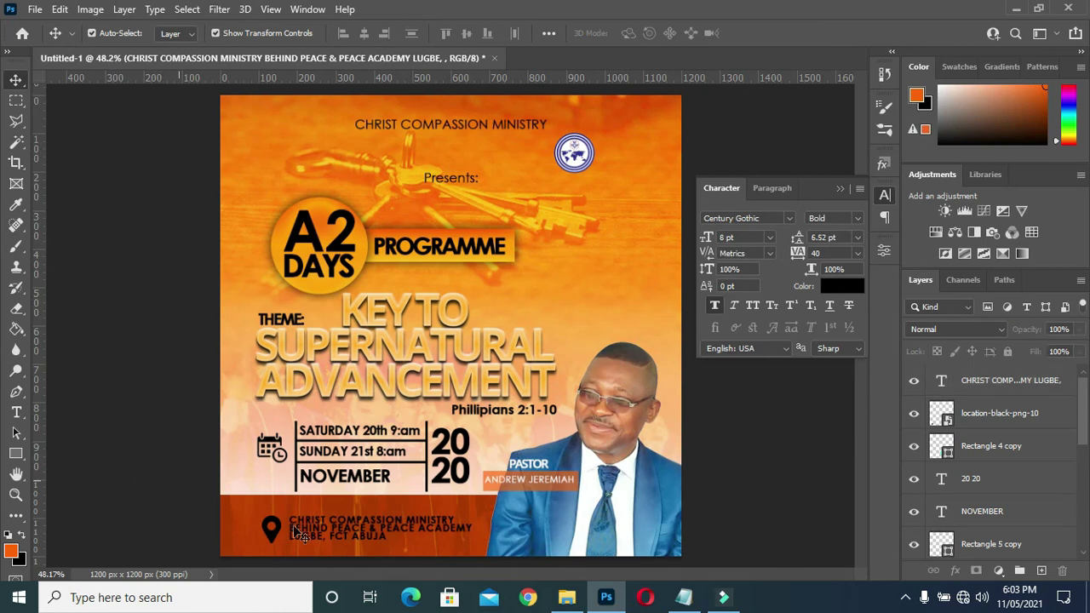
left_click(341, 535)
left_click_drag(799, 243, 796, 241)
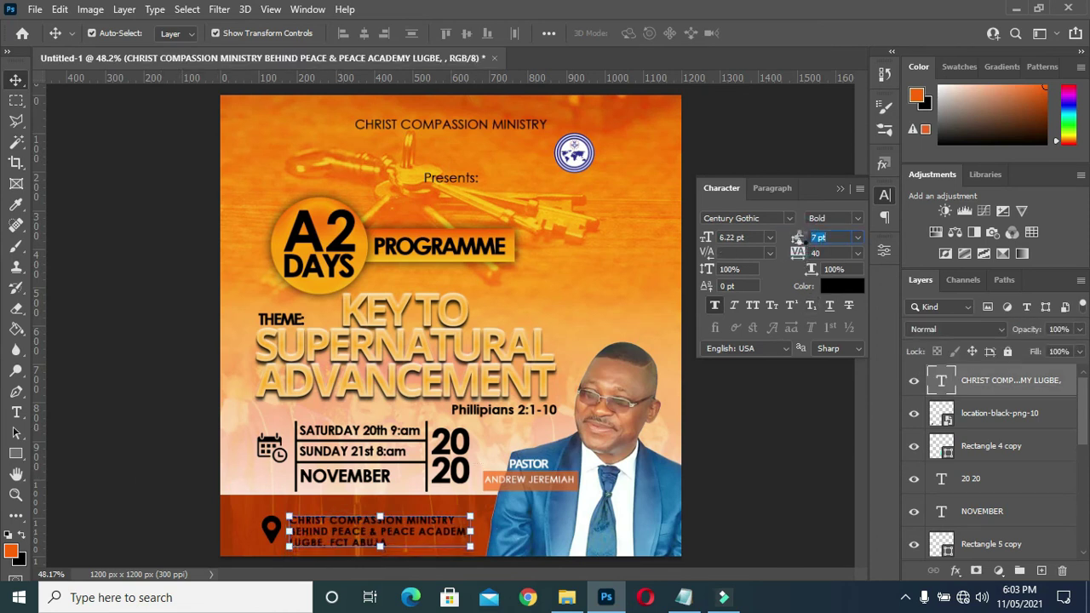
- Make the address white Century Gothic Regular and rescale it to about 93%
left_click(841, 287)
left_click_drag(672, 163, 646, 129)
left_click(1013, 138)
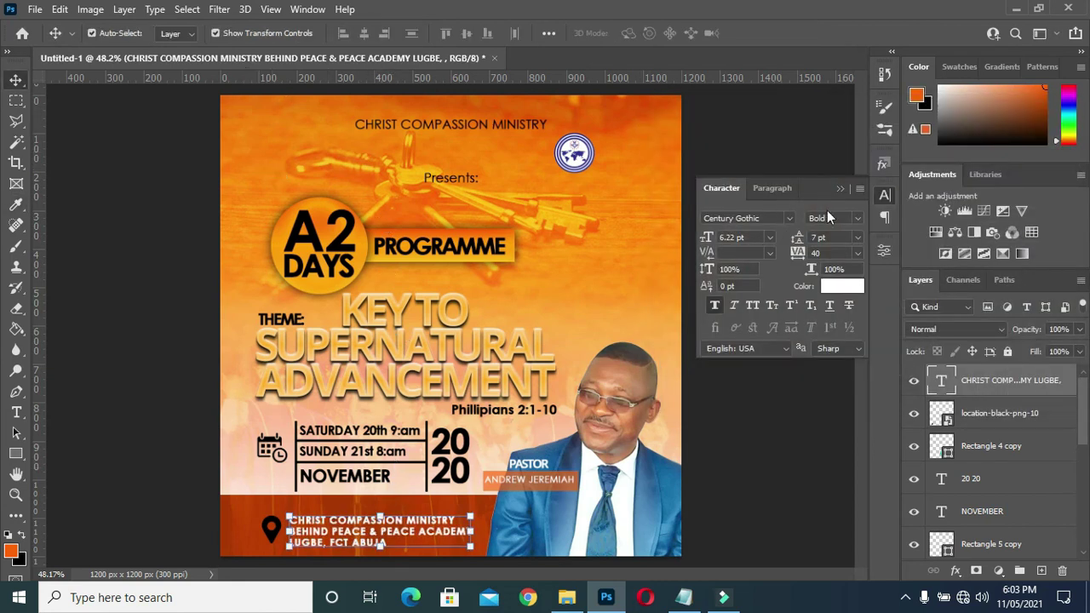
left_click(857, 219)
left_click(889, 232)
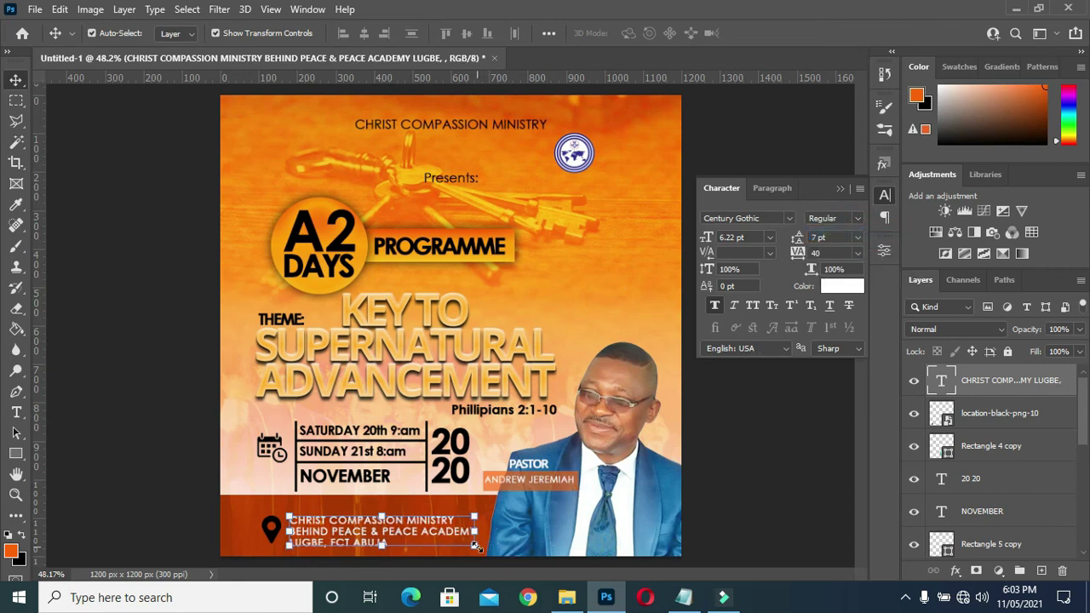
left_click_drag(473, 546, 456, 543)
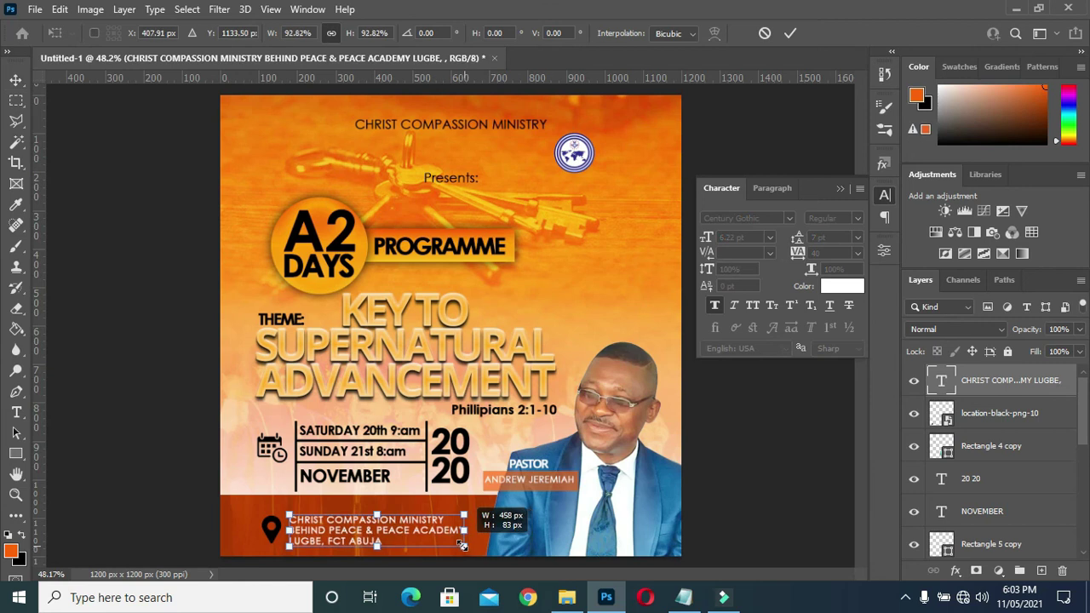
key("Return")
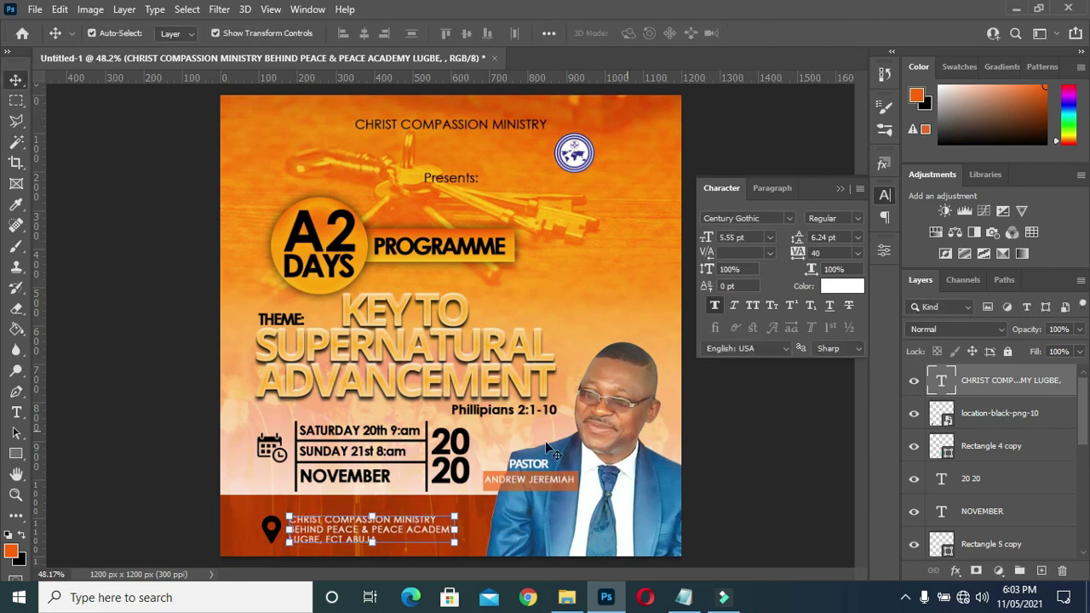
left_click(272, 535)
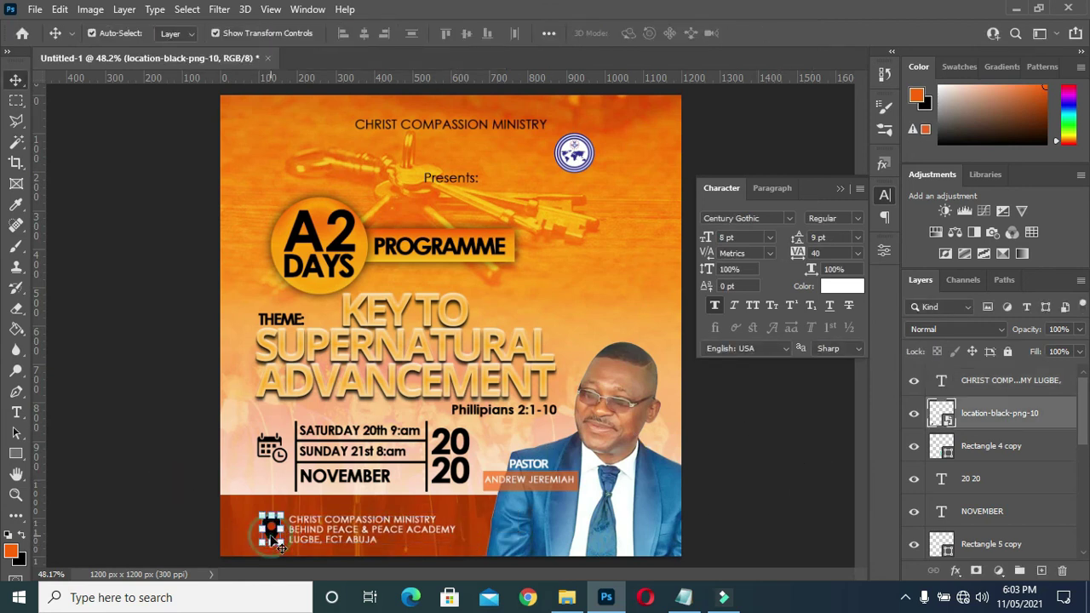
- Resize the location pin smaller to suit the white address block
scroll(262, 549, "up", 3)
scroll(268, 543, "up", 2)
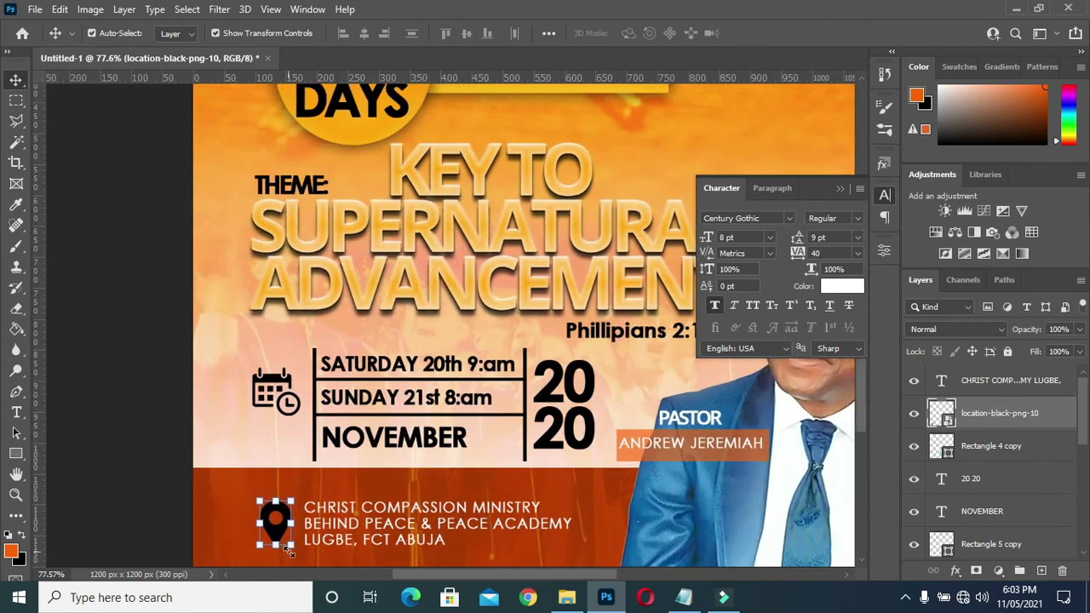
left_click_drag(289, 545, 288, 538)
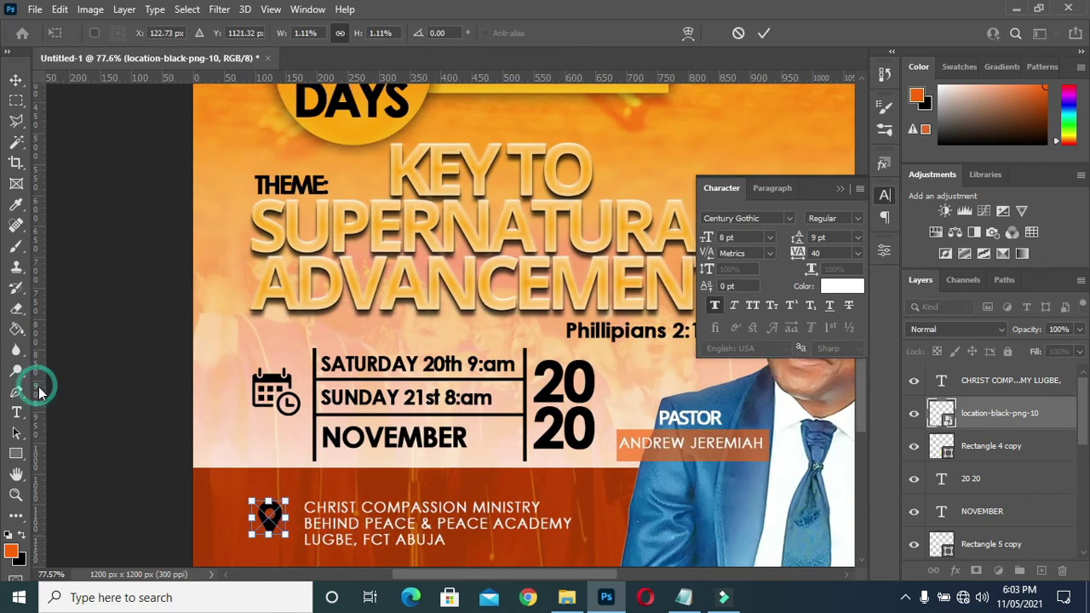
key("ctrl+z")
key("Return")
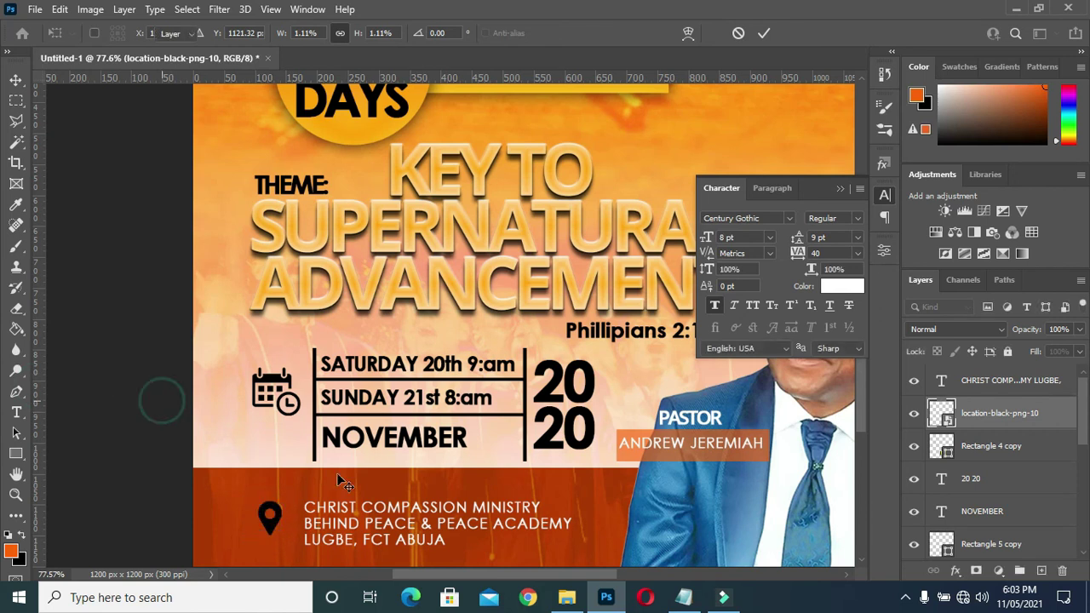
- Nudge the address text left so it lines up beside the pin
key("v")
left_click_drag(343, 533, 333, 532)
left_click(150, 477)
left_click(269, 523)
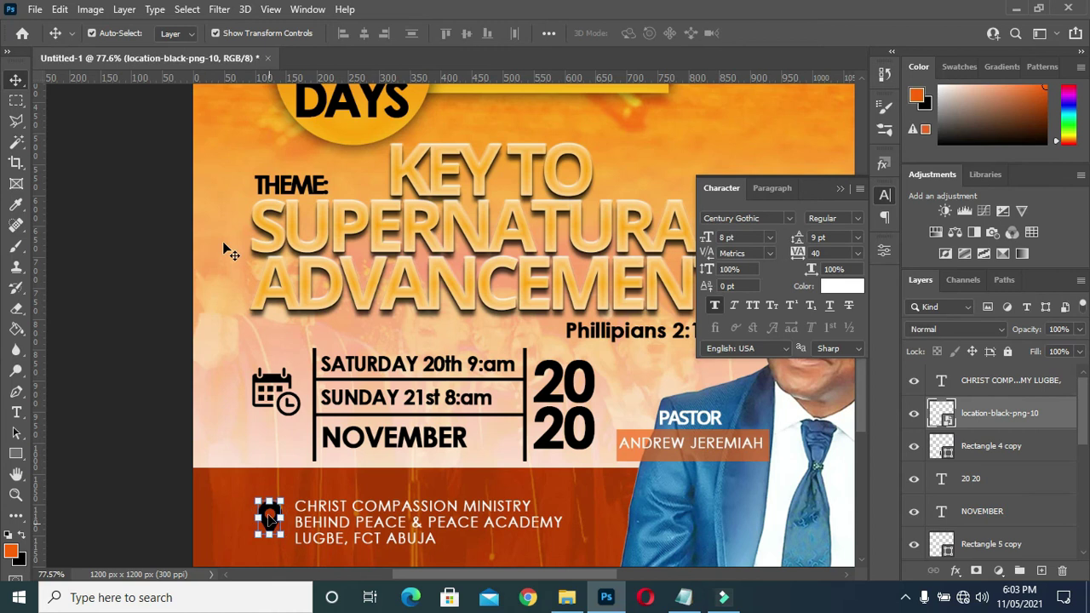
left_click(90, 9)
mouse_move(115, 51)
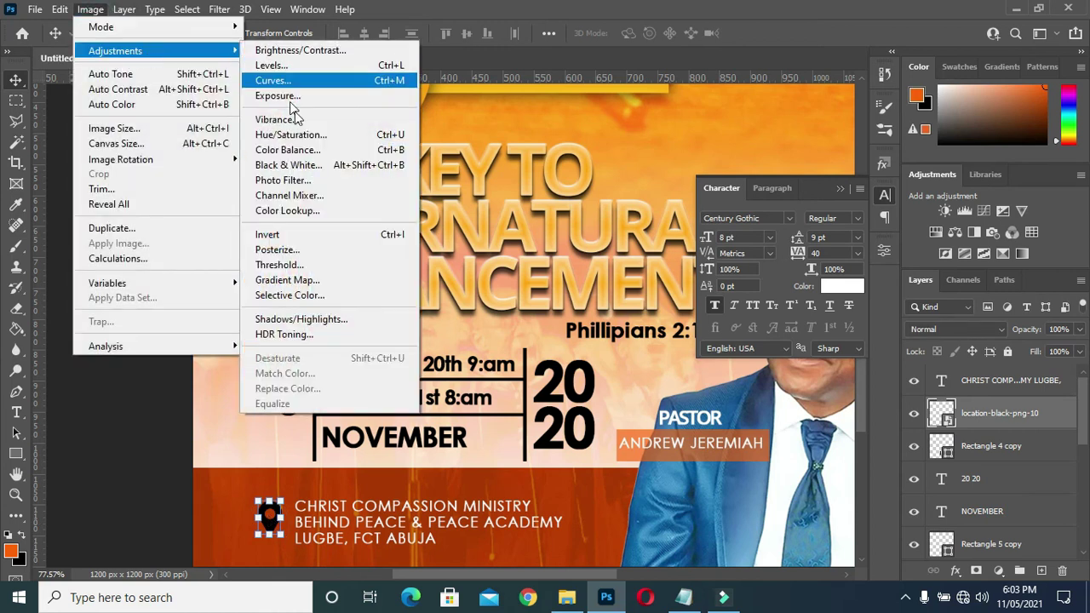
- Raise Hue/Saturation lightness so the location pin turns white
left_click(304, 135)
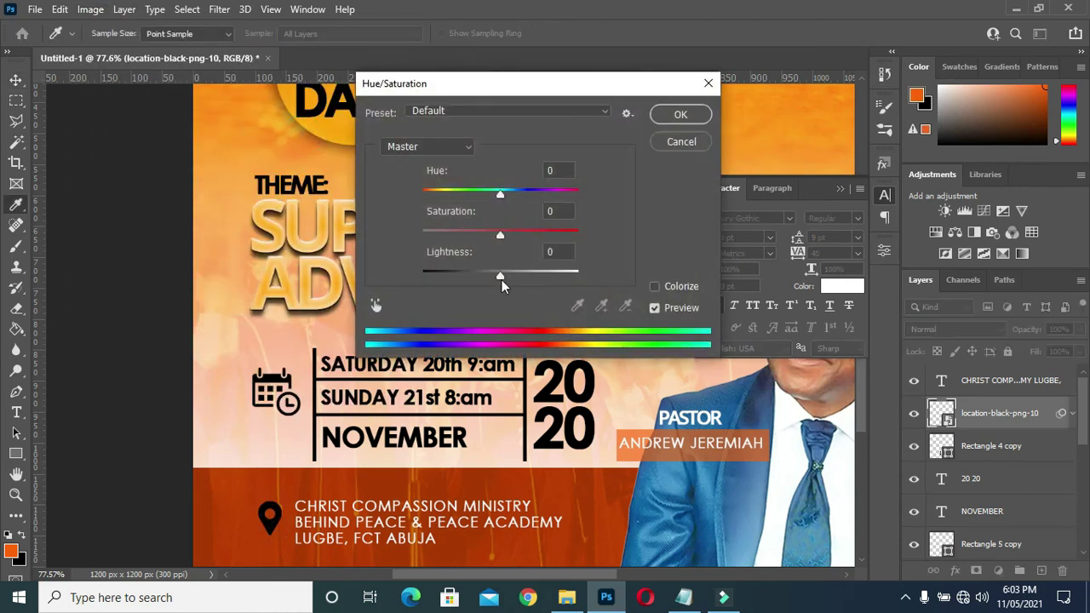
left_click_drag(501, 276, 546, 277)
left_click(680, 114)
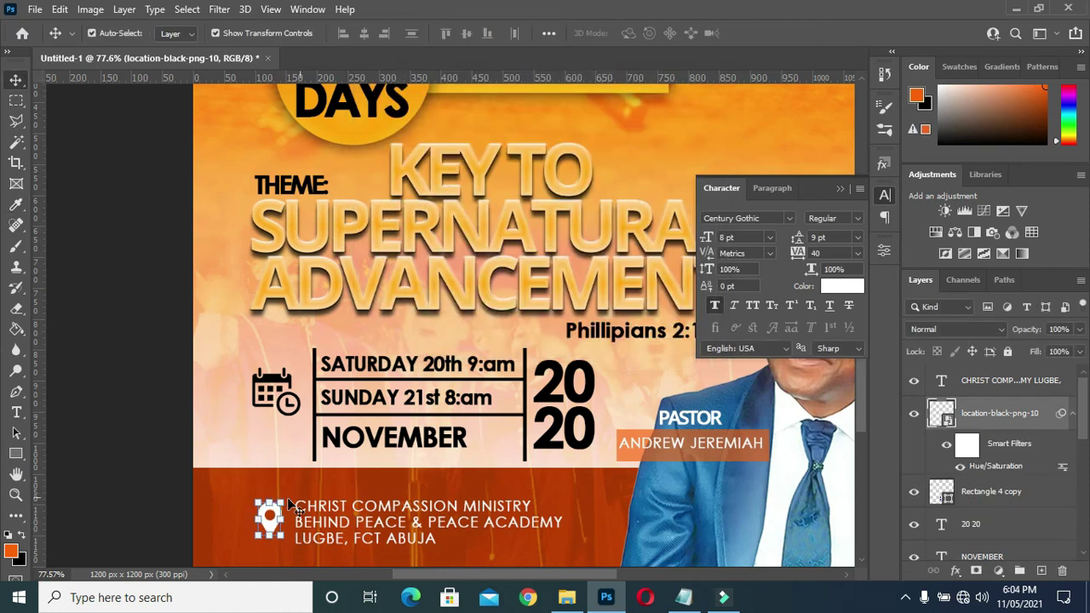
left_click(162, 473)
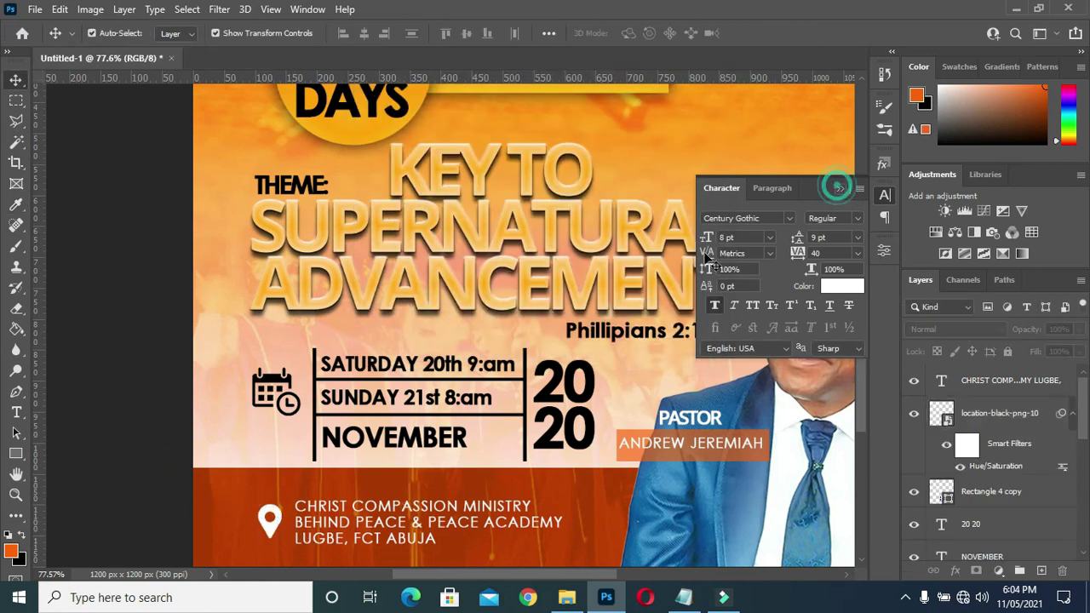
- Close the Character panel and zoom to show the whole flyer
left_click(840, 188)
scroll(562, 290, "down", 1)
scroll(596, 285, "down", 1)
scroll(717, 260, "down", 2)
scroll(721, 248, "up", 1)
scroll(737, 252, "up", 1)
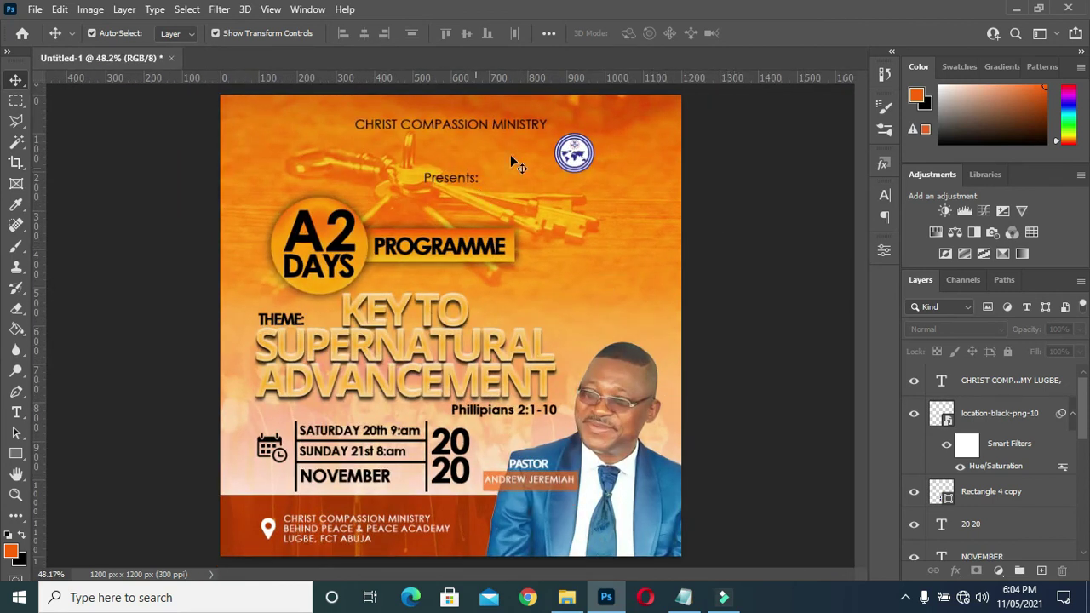
- Give the round church logo a drop shadow: 0 px distance, 2% spread, 24 px size
left_click(594, 169)
left_click(956, 571)
left_click(822, 437)
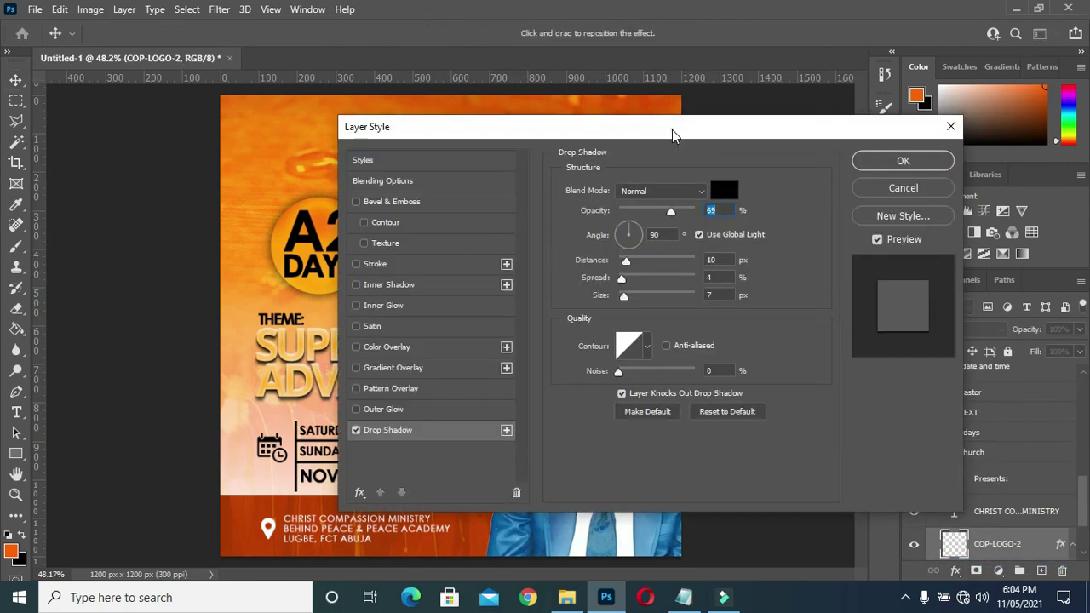
left_click_drag(672, 135, 975, 196)
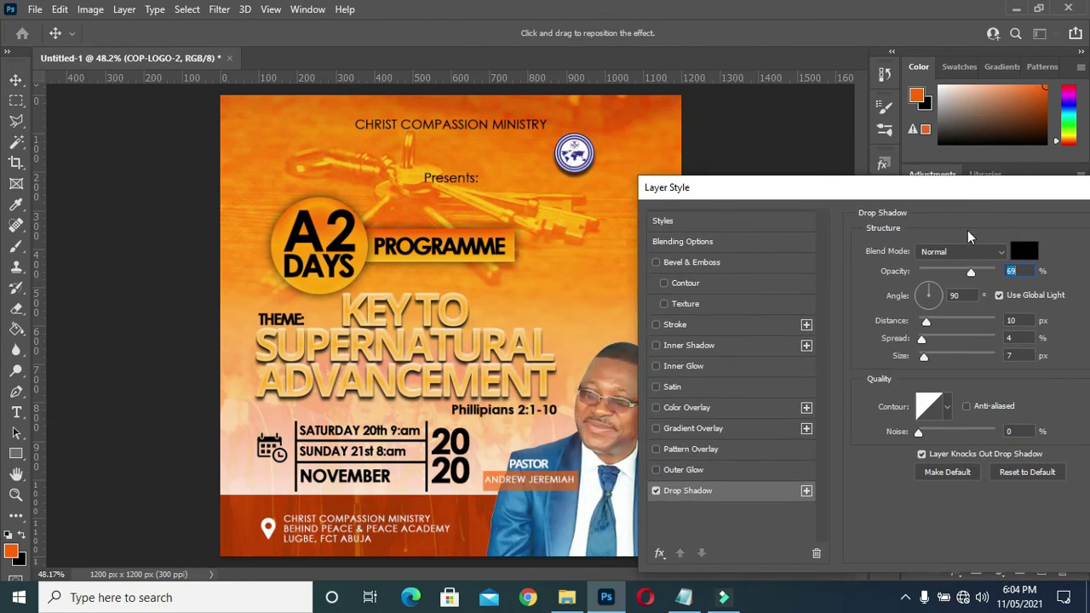
mouse_move(926, 322)
left_mouse_down()
mouse_move(916, 339)
mouse_move(934, 358)
mouse_move(920, 339)
left_mouse_up()
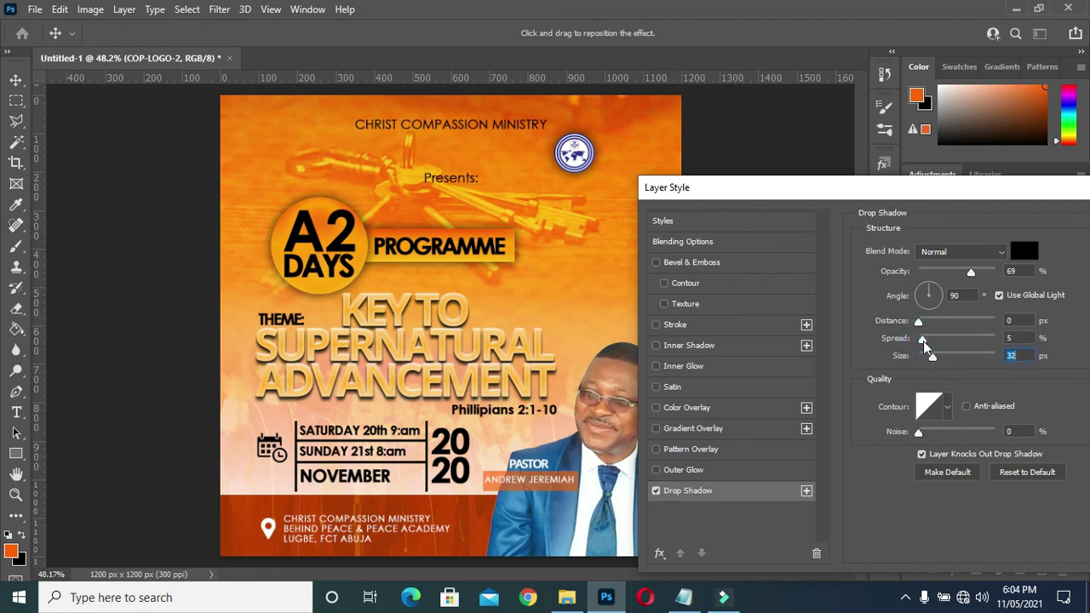
left_click(918, 321)
left_click_drag(932, 357, 933, 358)
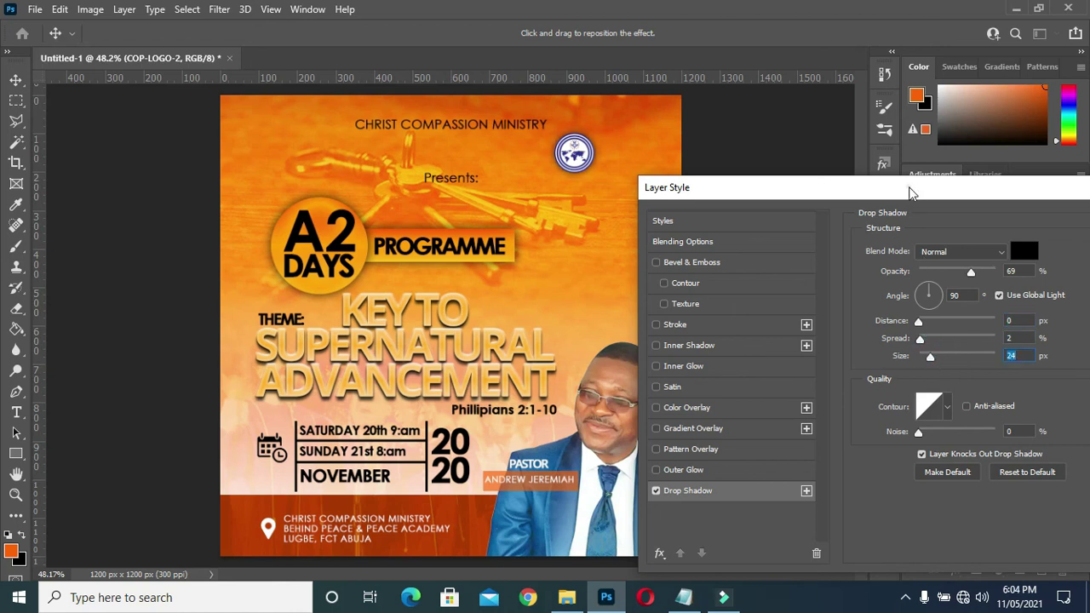
left_click_drag(907, 190, 641, 219)
key("Return")
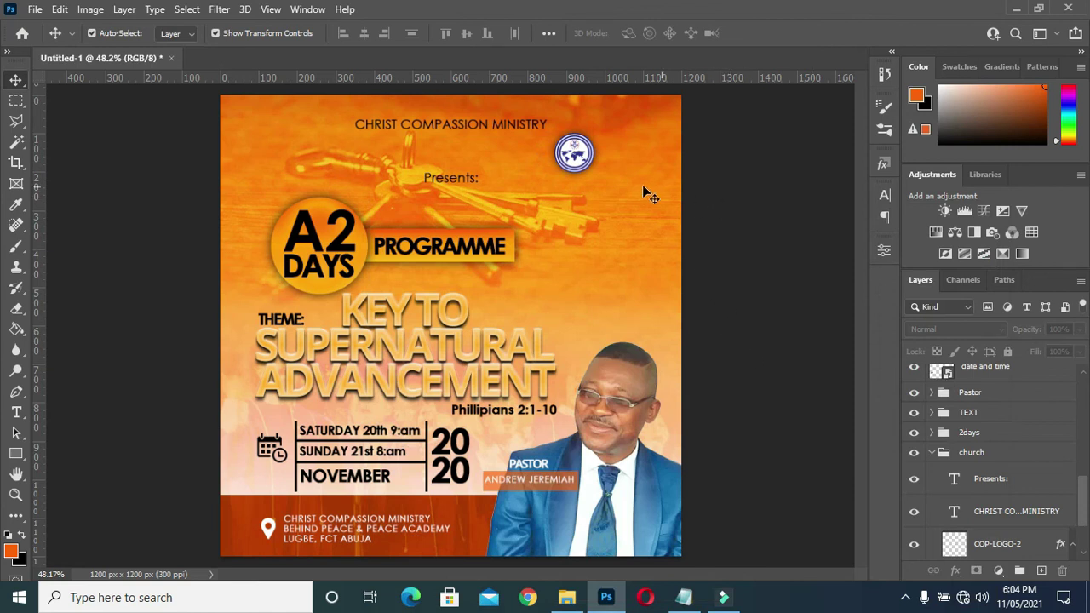
left_click(468, 180)
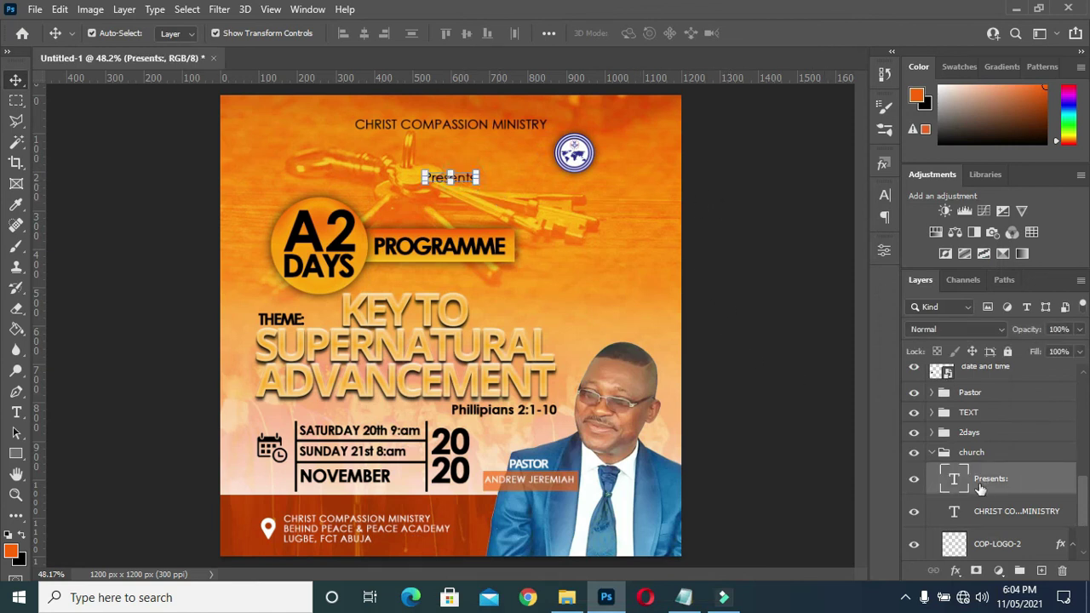
- Add an 8 px drop shadow to the 'Presents:' text
left_click(955, 571)
left_click(996, 564)
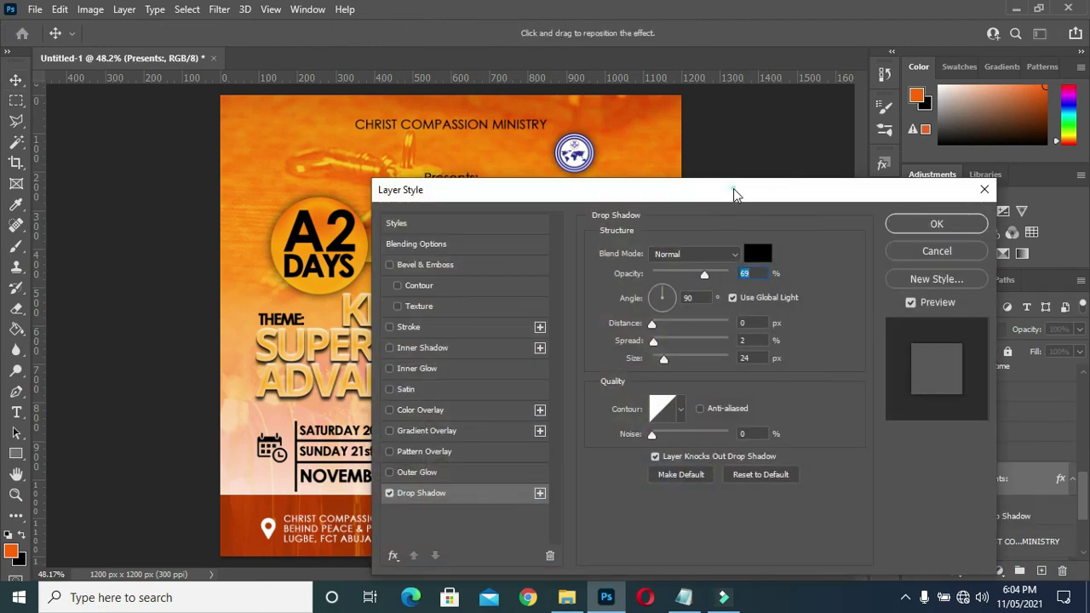
left_click_drag(735, 190, 967, 148)
left_click_drag(895, 315, 887, 315)
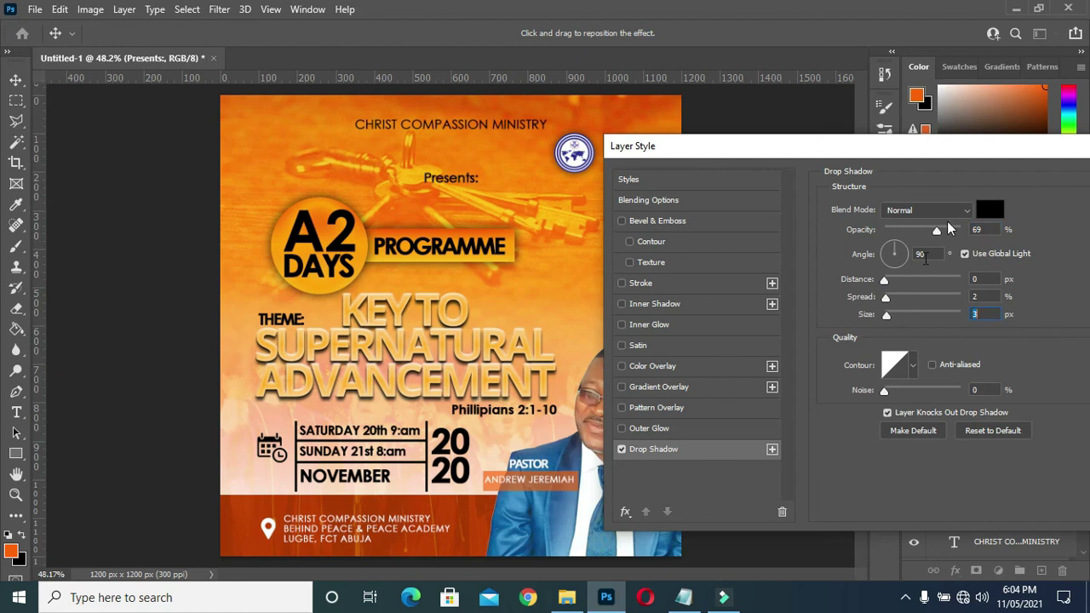
left_click_drag(888, 320, 893, 324)
left_click_drag(900, 146, 577, 169)
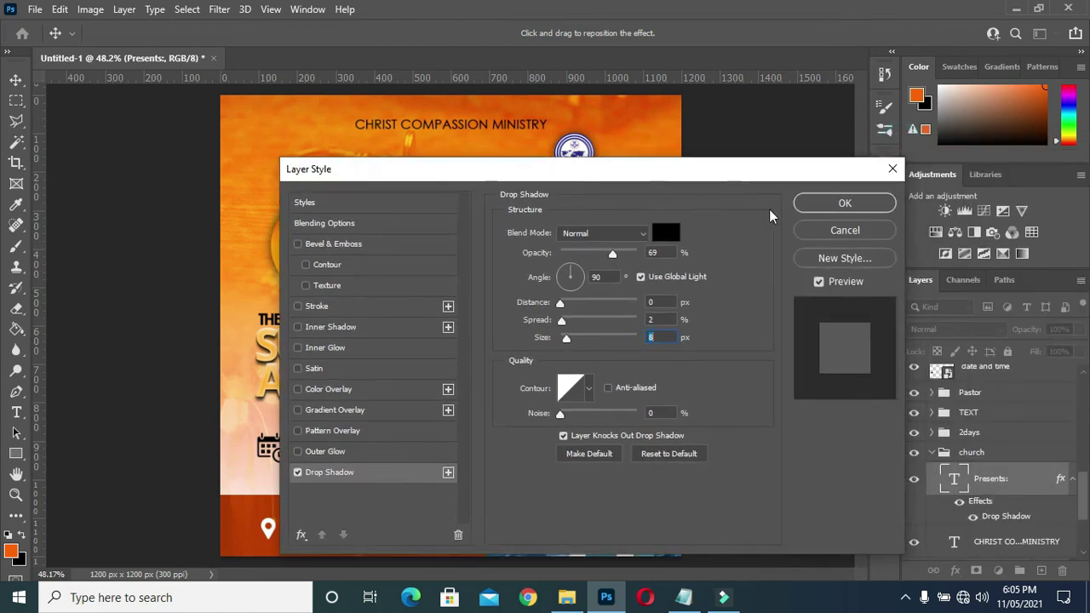
left_click(845, 203)
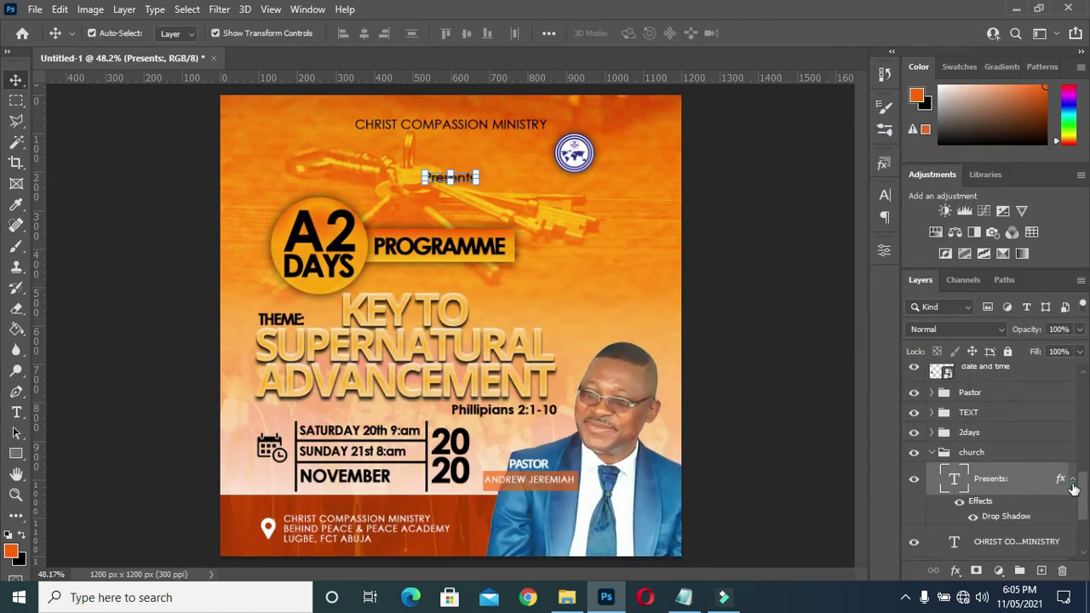
- Copy that drop shadow onto the CHRIST COMPASSION MINISTRY header and collapse the church group
left_click(1072, 479)
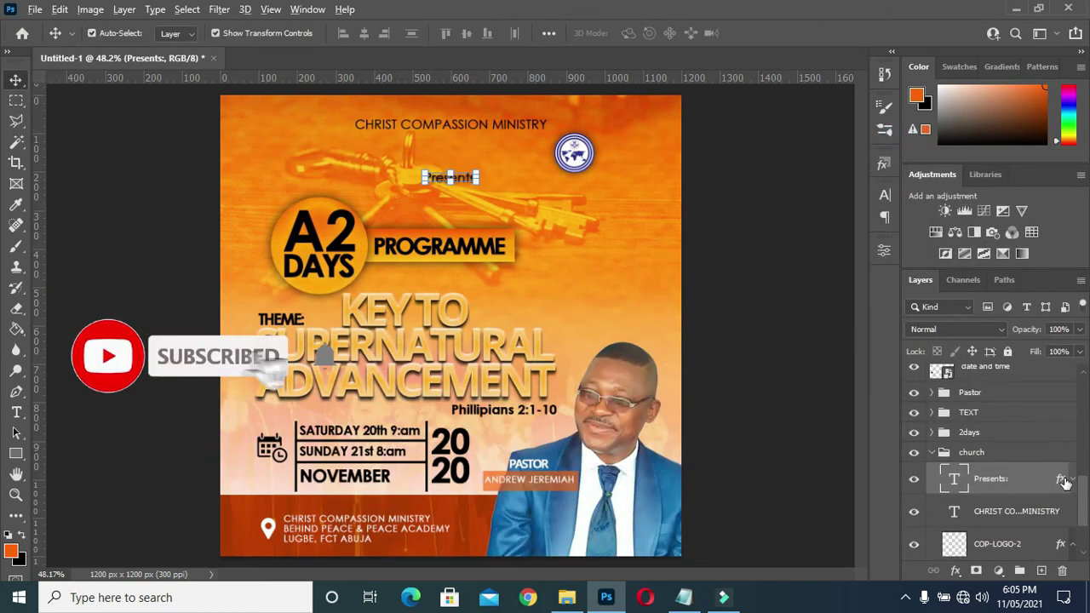
left_click_drag(1061, 480, 1056, 513)
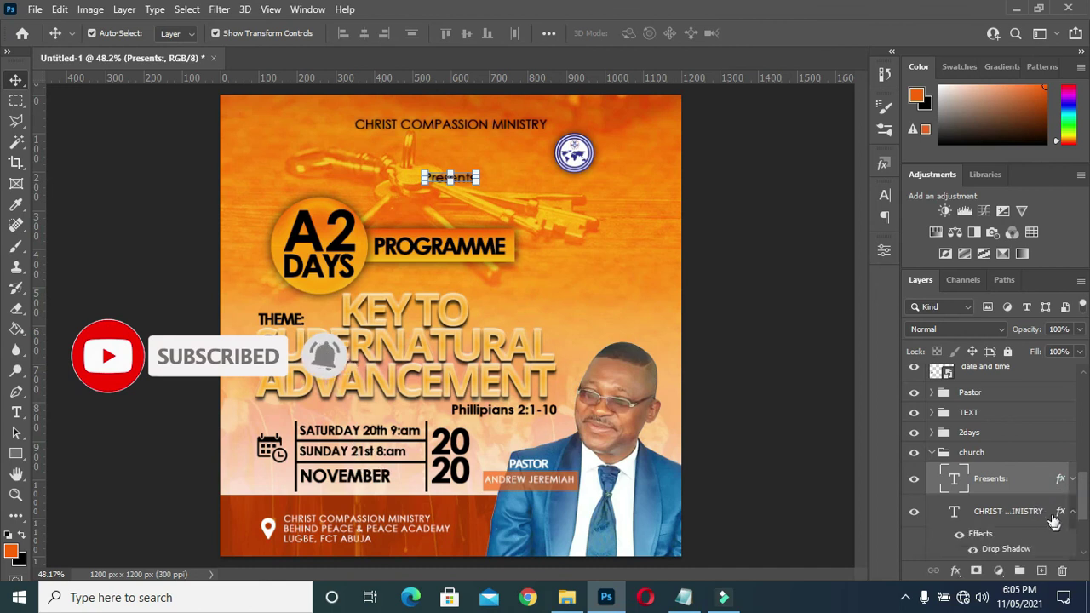
left_click(804, 374)
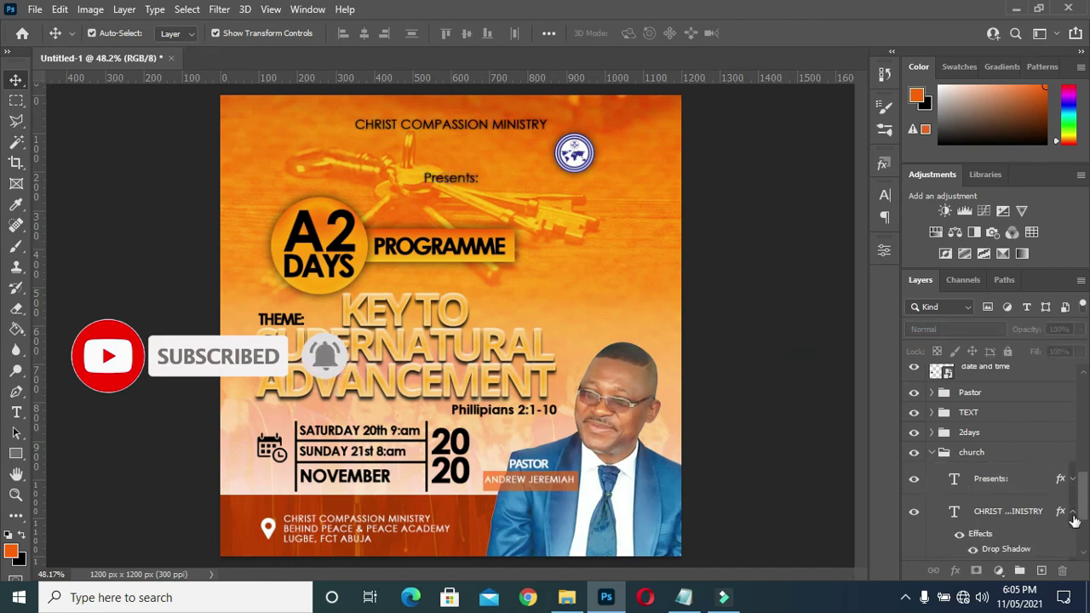
scroll(958, 468, "down", 2)
left_click(933, 385)
scroll(958, 430, "up", 2)
scroll(955, 428, "up", 3)
scroll(952, 426, "up", 3)
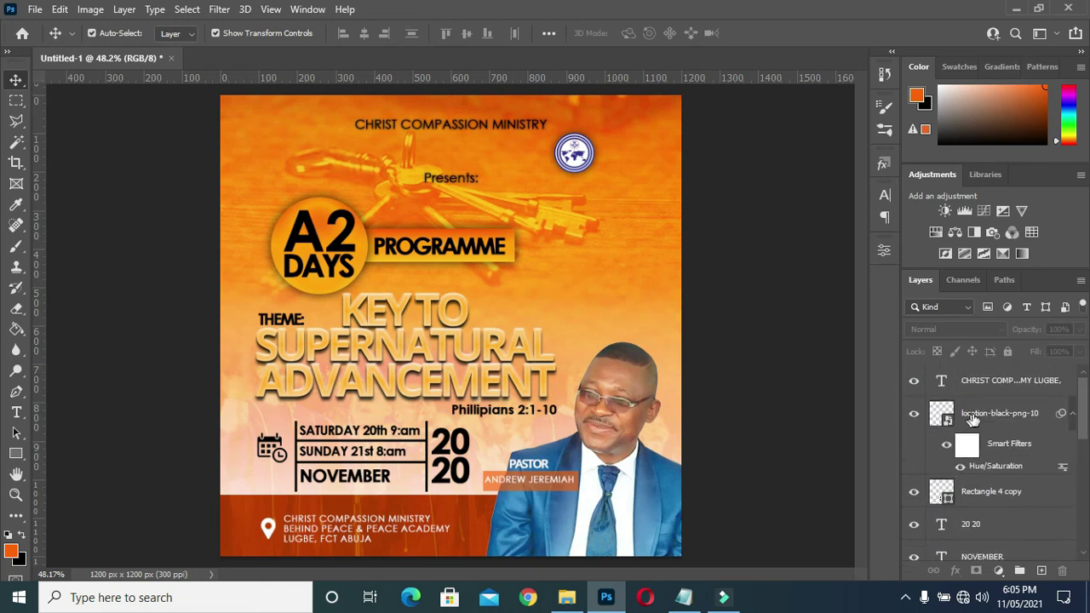
- Group the address text and location pin into a group named 'Location'
left_click(1073, 416)
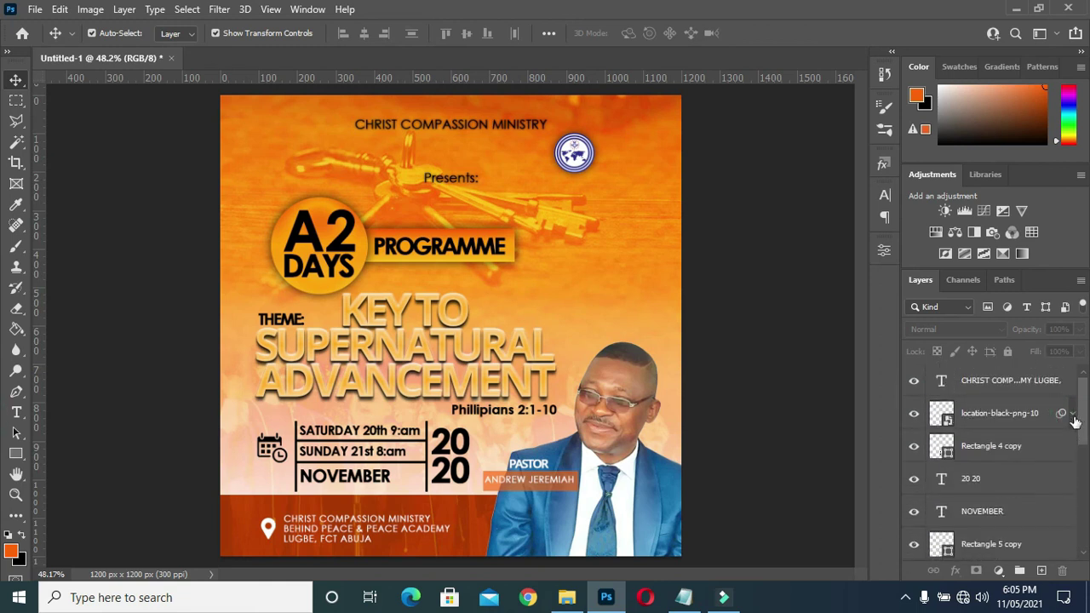
scroll(1039, 424, "down", 2)
scroll(1008, 426, "up", 2)
left_click(988, 390)
left_click(996, 413, "ctrl")
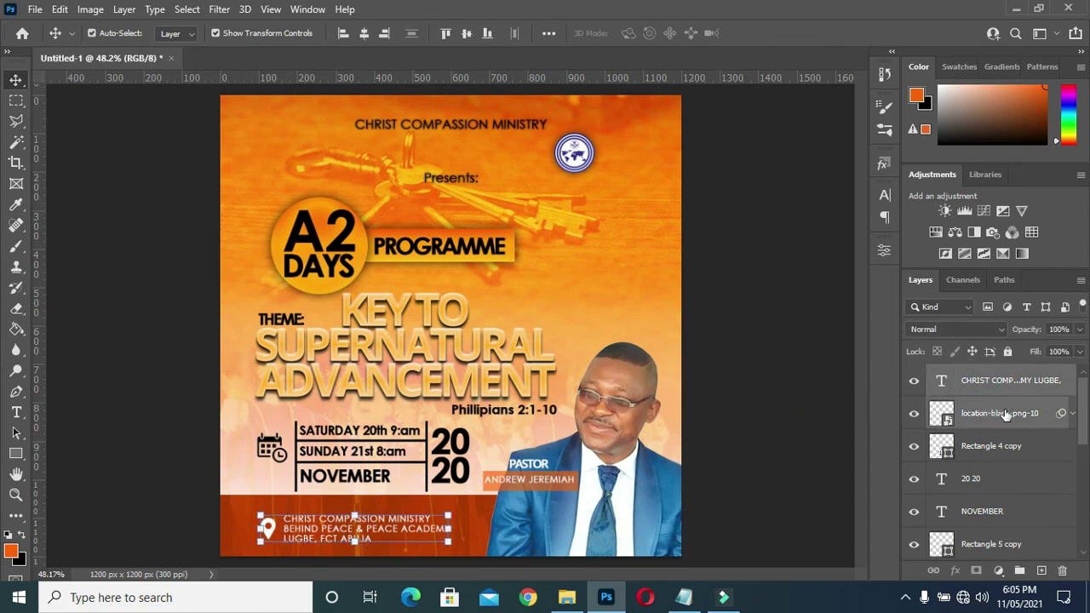
key("ctrl+g")
double_click(983, 375)
type("Location")
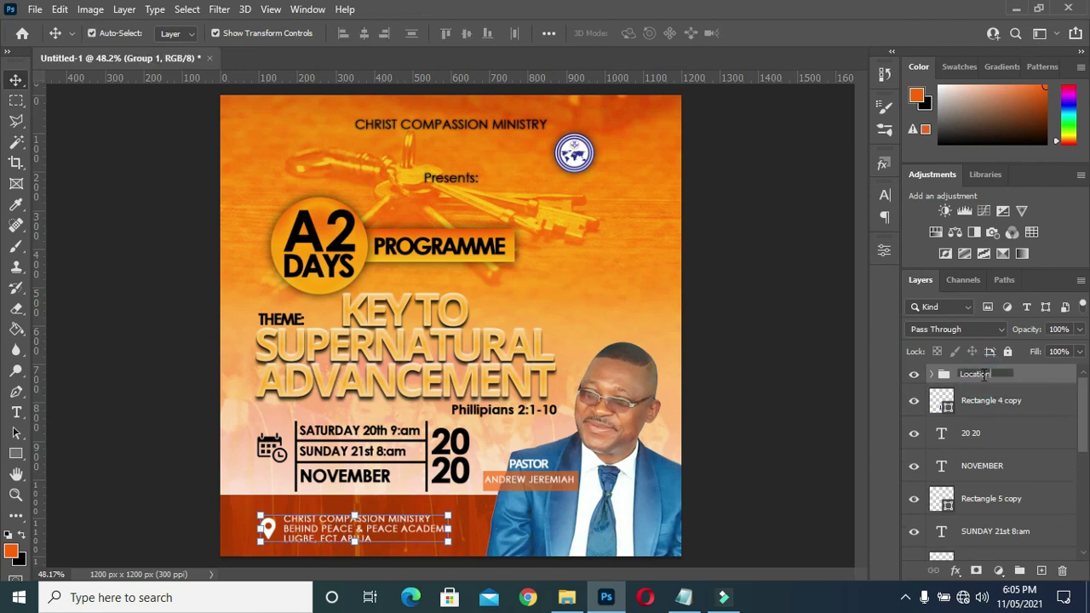
key("Return")
- Move the 20 20 layer above Rectangle 4 copy
left_click(992, 402)
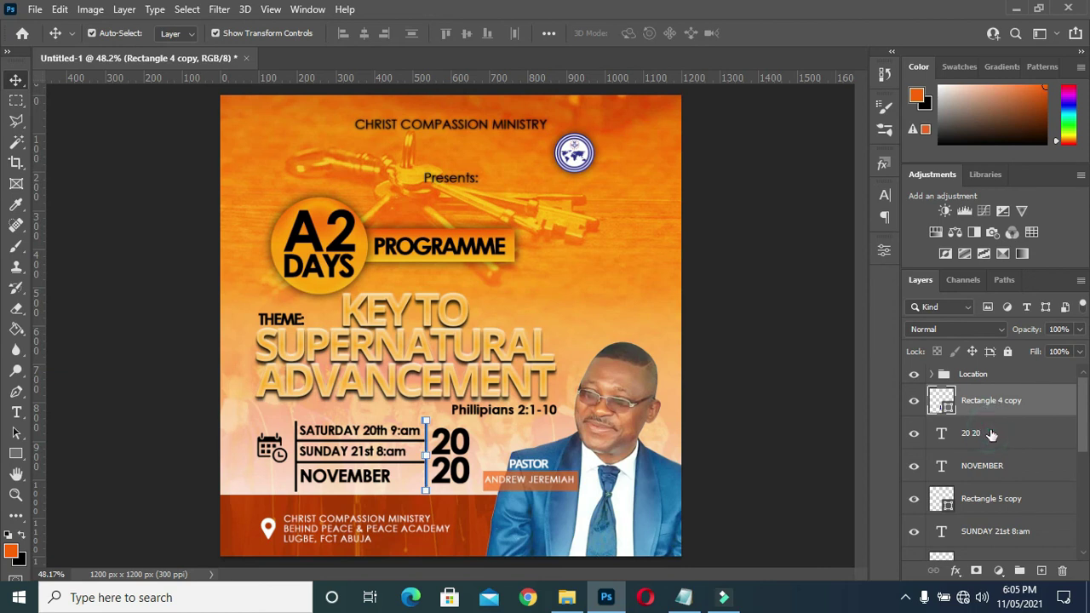
left_click(991, 434)
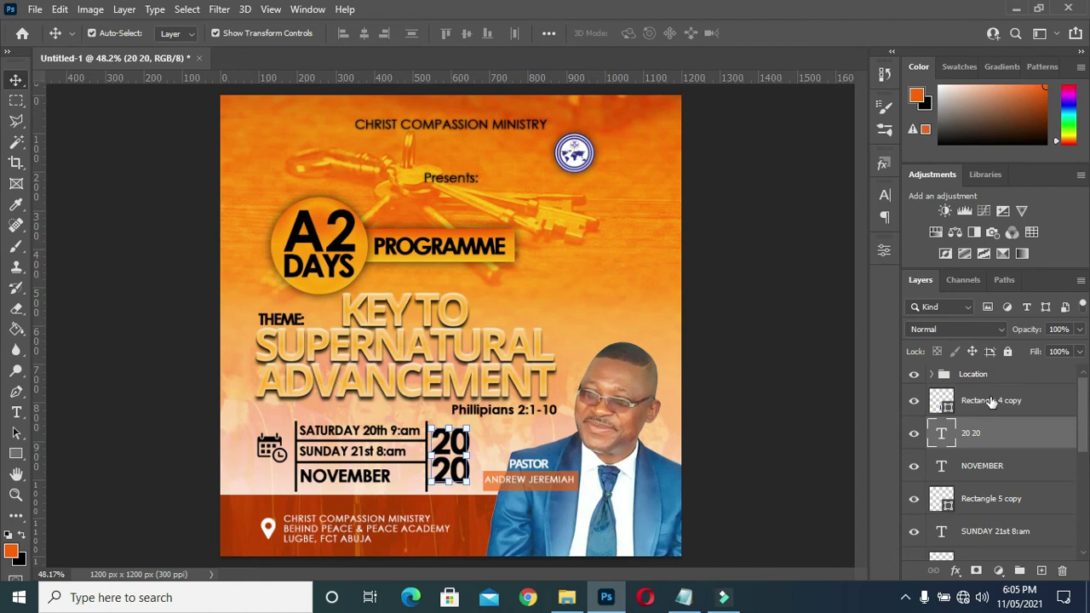
left_click_drag(988, 436, 977, 397)
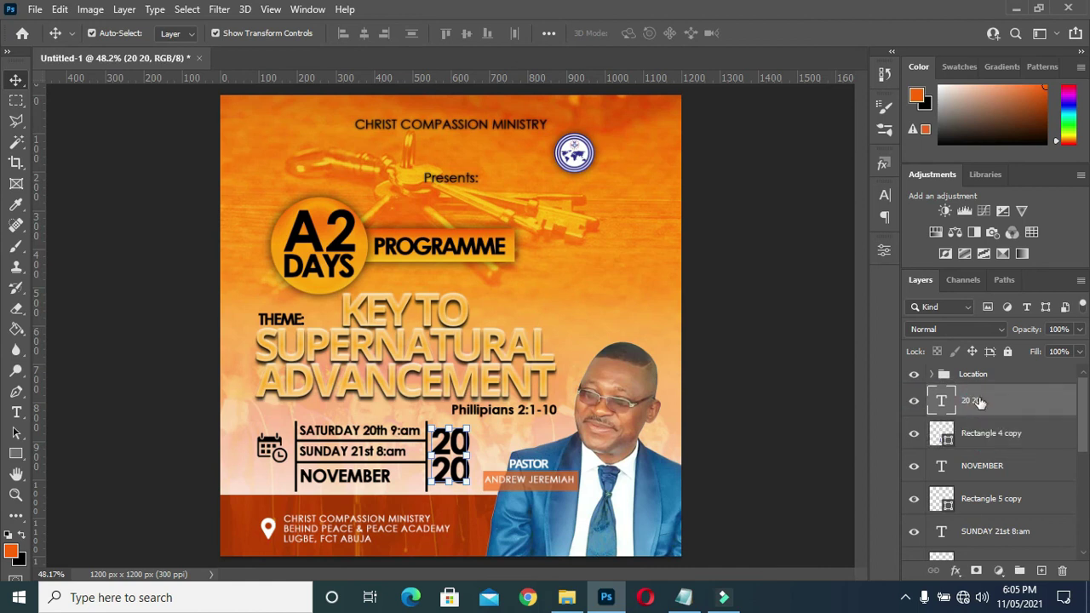
- Group the date block layers into a group named 'date'
scroll(999, 447, "down", 3)
scroll(999, 460, "down", 1)
scroll(1001, 467, "down", 1)
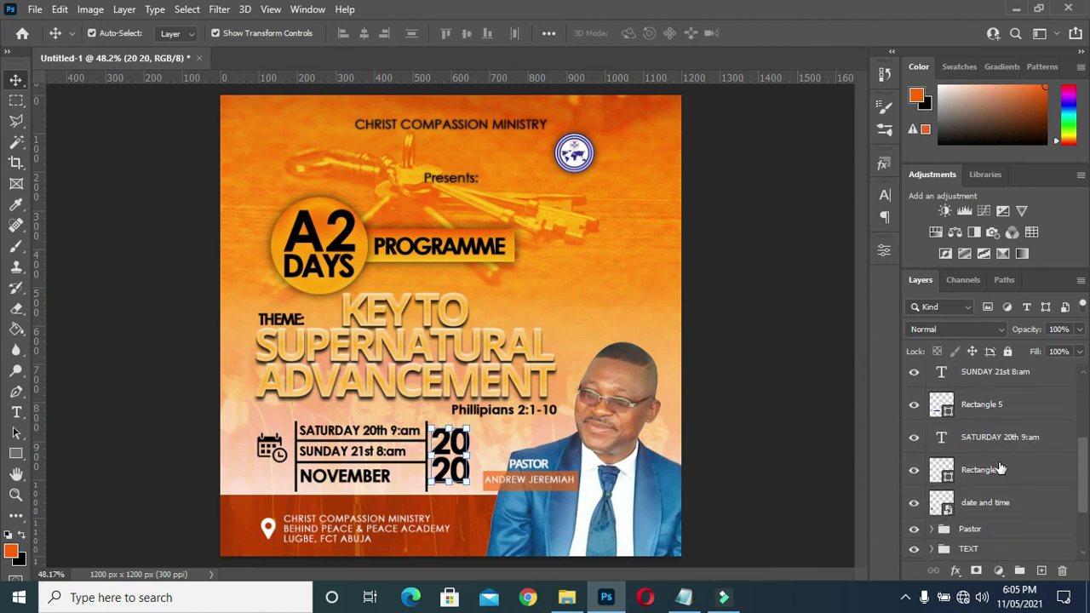
left_click(991, 504, "shift")
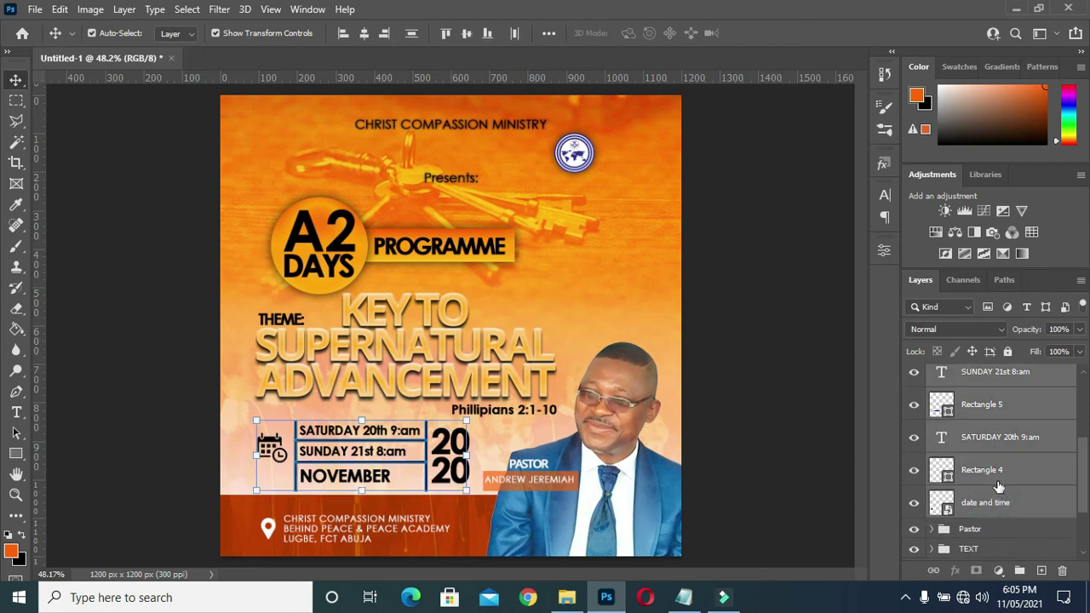
key("ctrl+g")
double_click(973, 393)
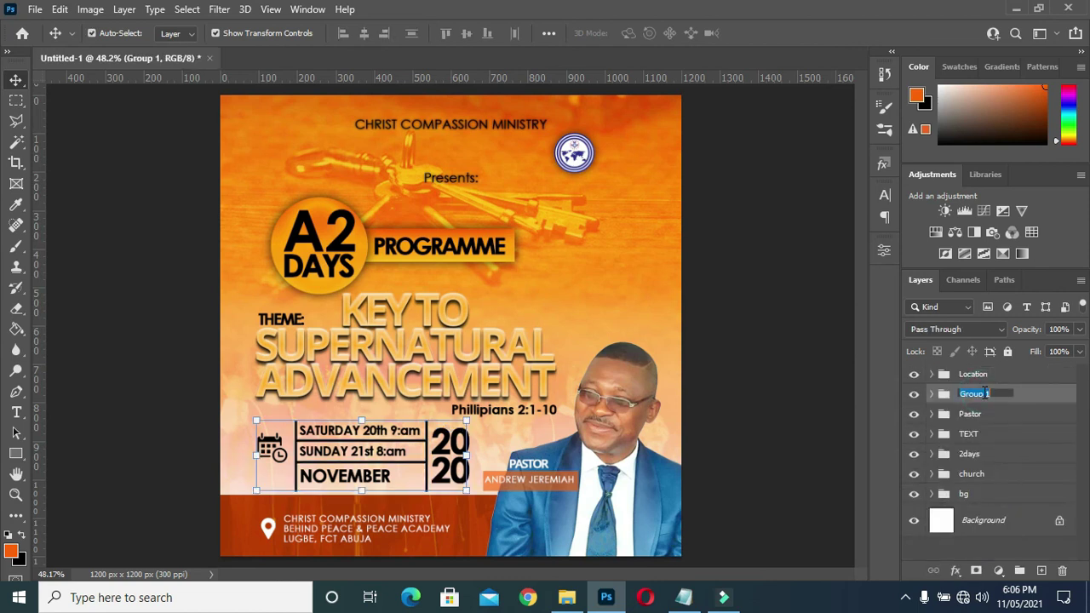
type("date")
key("Return")
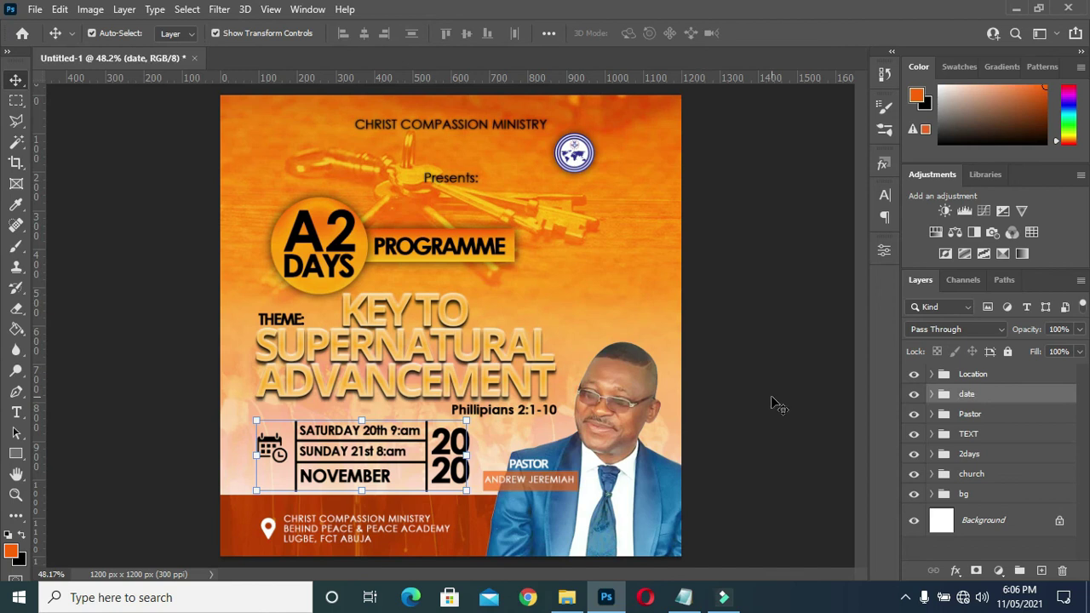
- Check the date block layers, then collapse the date, bg and remaining groups
left_click(770, 395)
scroll(744, 384, "down", 1)
scroll(445, 448, "down", 1)
left_click(292, 435)
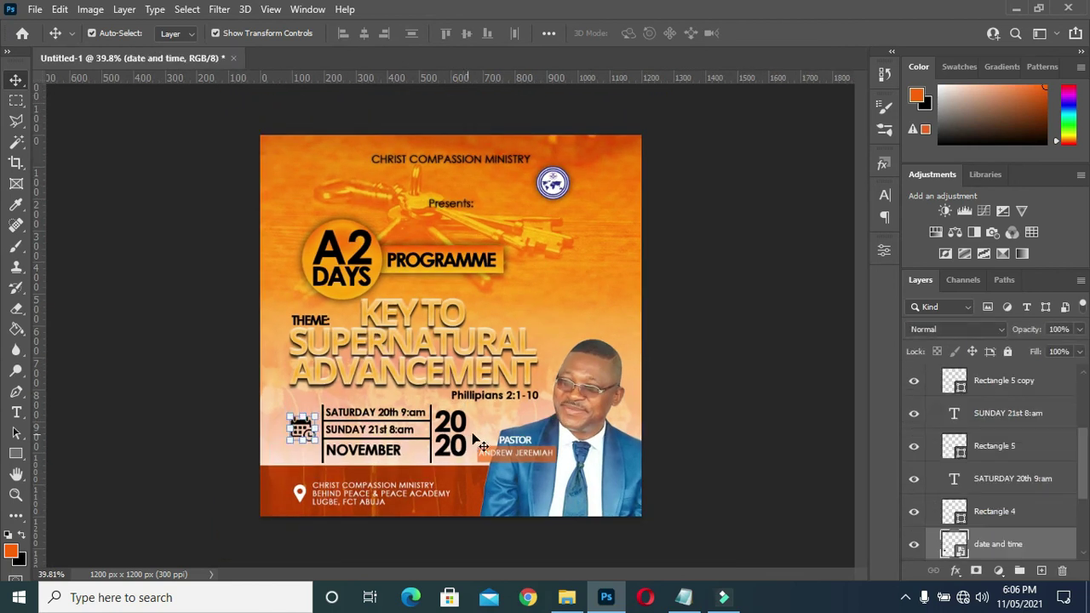
left_click(691, 400)
left_click(311, 437)
left_click(720, 331)
scroll(960, 386, "up", 3)
scroll(961, 385, "up", 3)
left_click(932, 394)
left_click(932, 493)
left_click(736, 441)
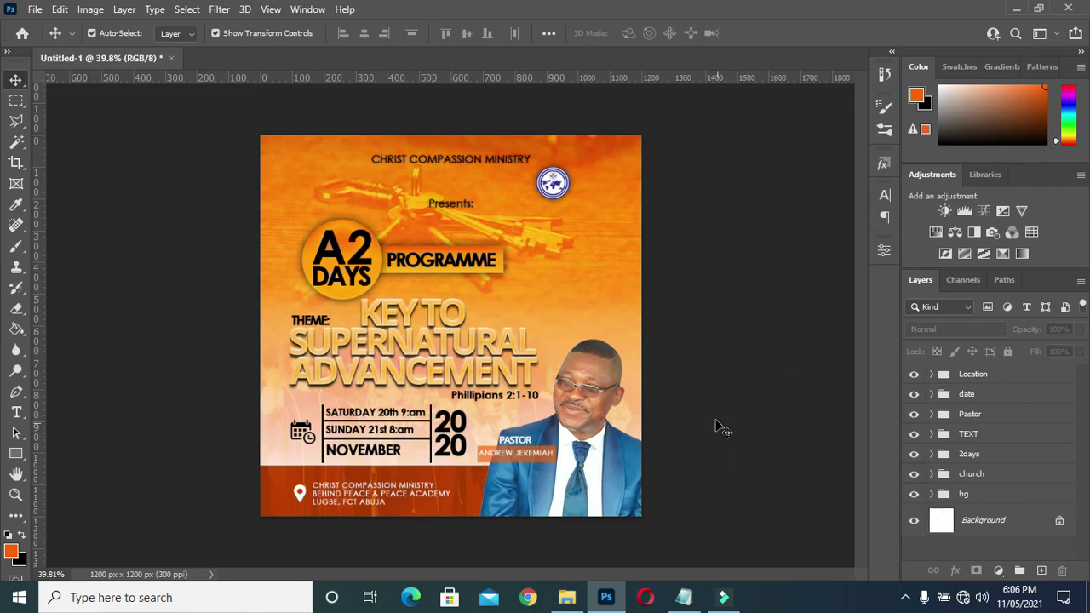